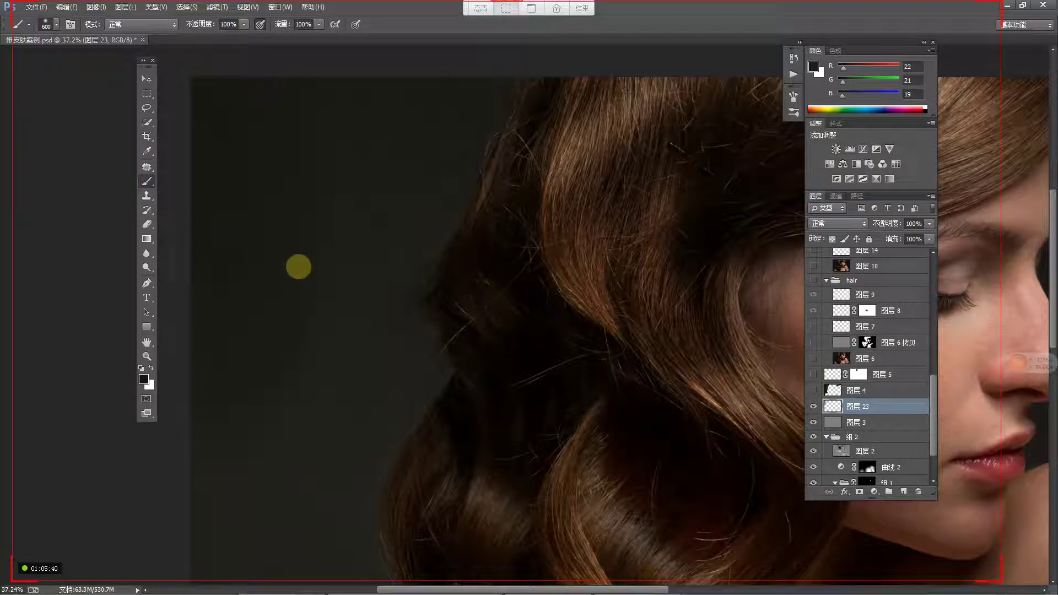
Step: Paint a dark patch over the background beside the hair on 图层 23 with a 200 px brush
{"action": "key", "text": "bracketleft"}
{"action": "key", "text": "bracketleft"}
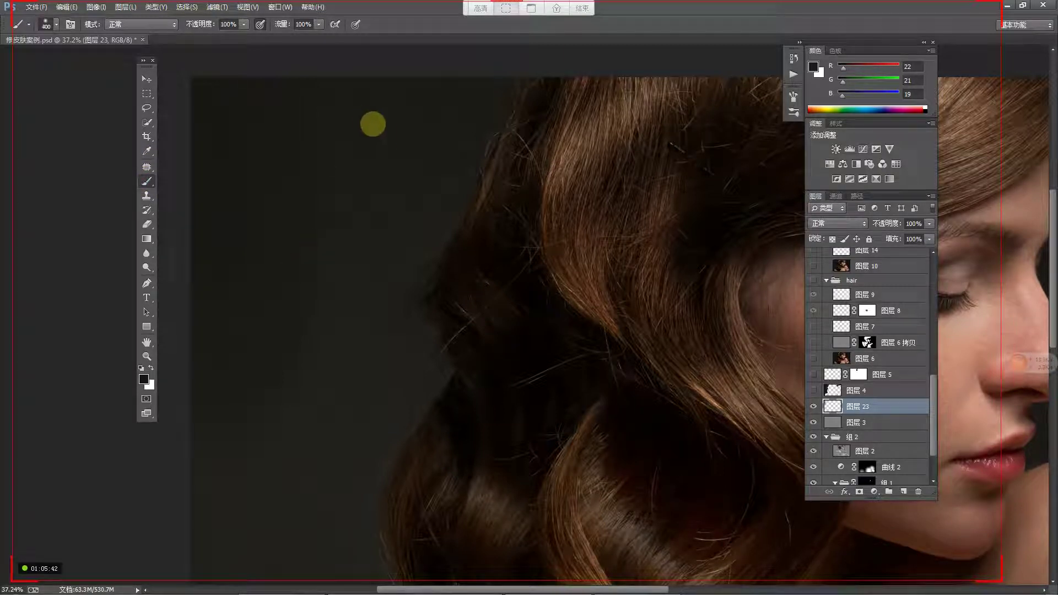
{"action": "key", "text": "bracketleft"}
{"action": "key", "text": "bracketleft"}
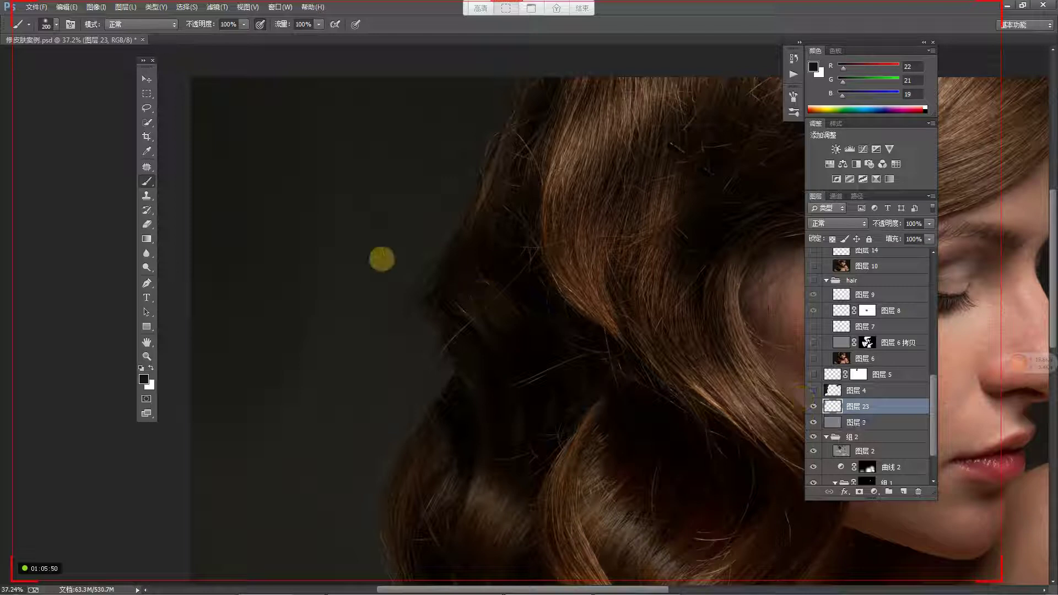
{"action": "left_click", "coordinate": [371, 235]}
{"action": "mouse_move", "coordinate": [378, 206]}
{"action": "left_mouse_down"}
{"action": "mouse_move", "coordinate": [402, 187]}
{"action": "mouse_move", "coordinate": [367, 230]}
{"action": "left_mouse_up"}
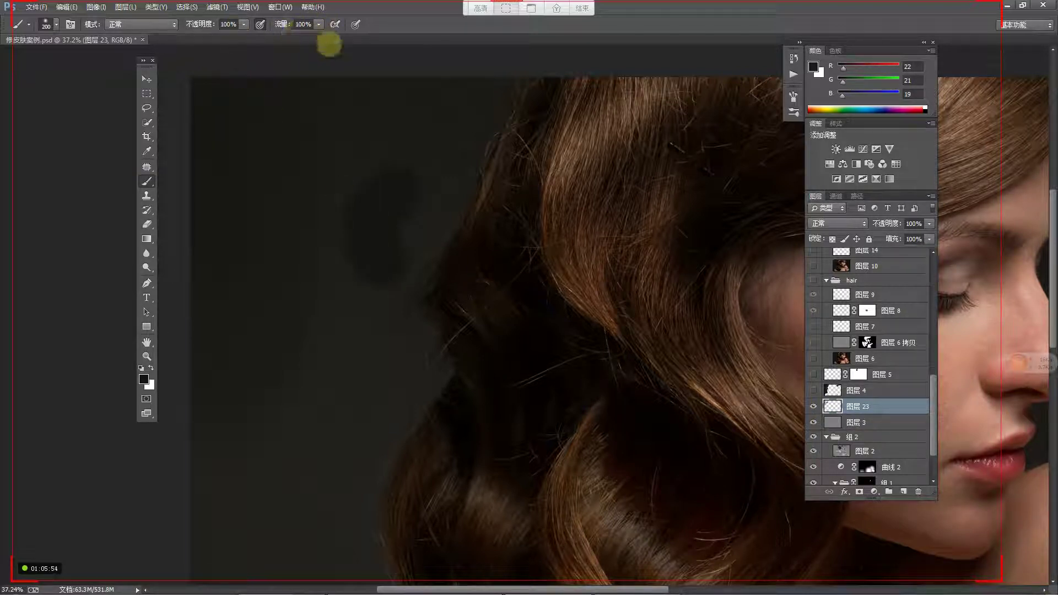
Step: Extend the dark paint along the outer edge of the hair on 图层 23 with a smaller brush
{"action": "key", "text": "bracketleft"}
{"action": "mouse_move", "coordinate": [420, 181]}
{"action": "left_mouse_down"}
{"action": "mouse_move", "coordinate": [447, 165]}
{"action": "mouse_move", "coordinate": [466, 177]}
{"action": "left_mouse_up"}
{"action": "key", "text": "bracketleft"}
{"action": "key", "text": "bracketleft"}
{"action": "key", "text": "bracketleft"}
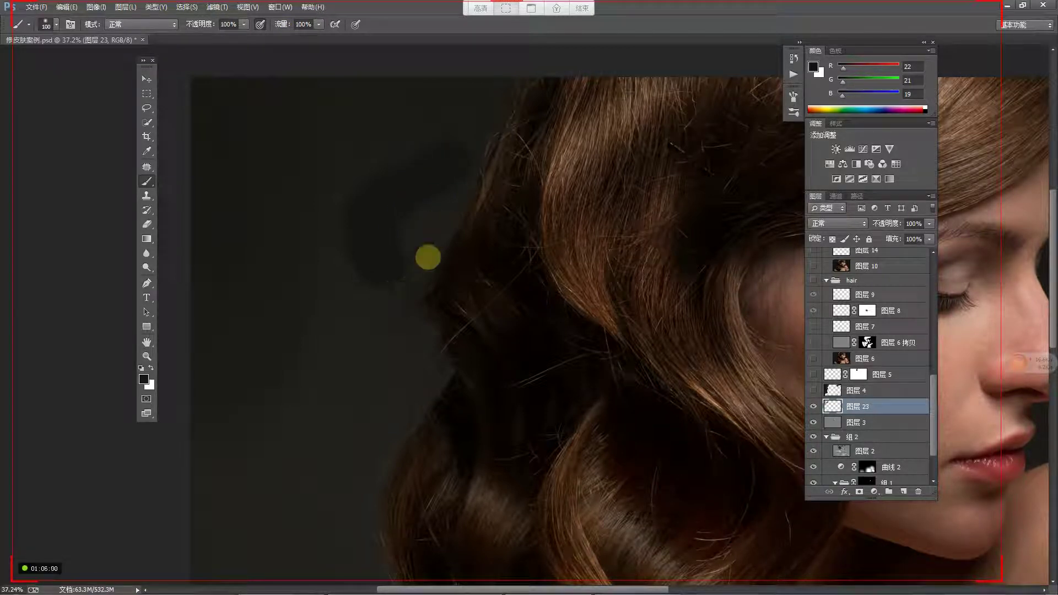
{"action": "key", "text": "bracketright"}
{"action": "key", "text": "z"}
{"action": "mouse_move", "coordinate": [428, 239]}
{"action": "left_mouse_down"}
{"action": "mouse_move", "coordinate": [456, 239]}
{"action": "mouse_move", "coordinate": [451, 195]}
{"action": "mouse_move", "coordinate": [414, 180]}
{"action": "mouse_move", "coordinate": [395, 229]}
{"action": "mouse_move", "coordinate": [398, 260]}
{"action": "mouse_move", "coordinate": [461, 127]}
{"action": "mouse_move", "coordinate": [432, 254]}
{"action": "mouse_move", "coordinate": [465, 347]}
{"action": "mouse_move", "coordinate": [461, 385]}
{"action": "mouse_move", "coordinate": [399, 470]}
{"action": "mouse_move", "coordinate": [403, 461]}
{"action": "left_mouse_up"}
{"action": "key", "text": "b"}
Step: Hide the painted 图层 23 and show 图层 4 in its place
{"action": "key", "text": "z"}
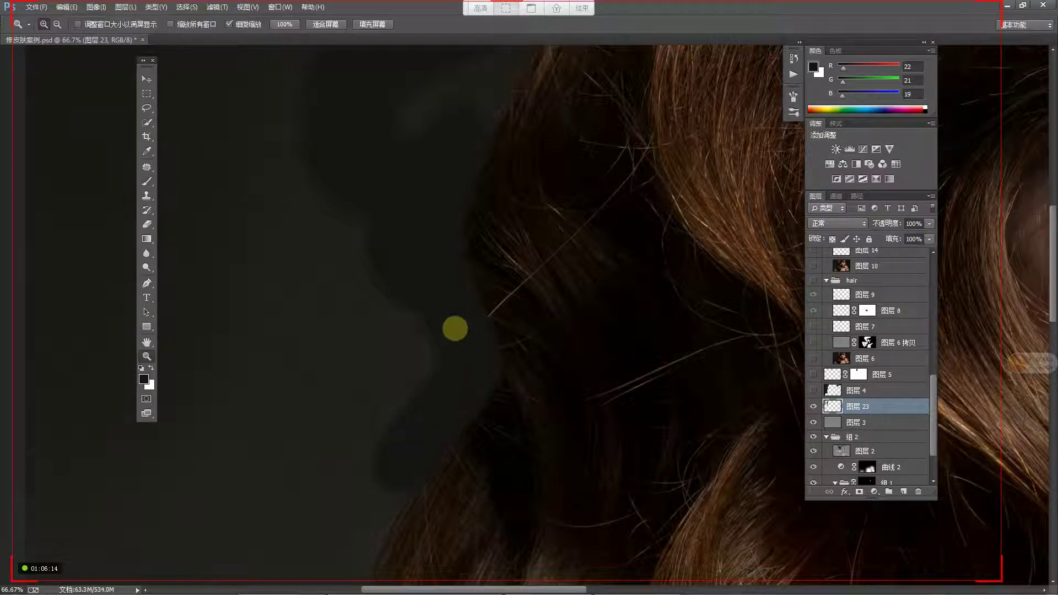
{"action": "left_click", "coordinate": [440, 308], "text": "alt"}
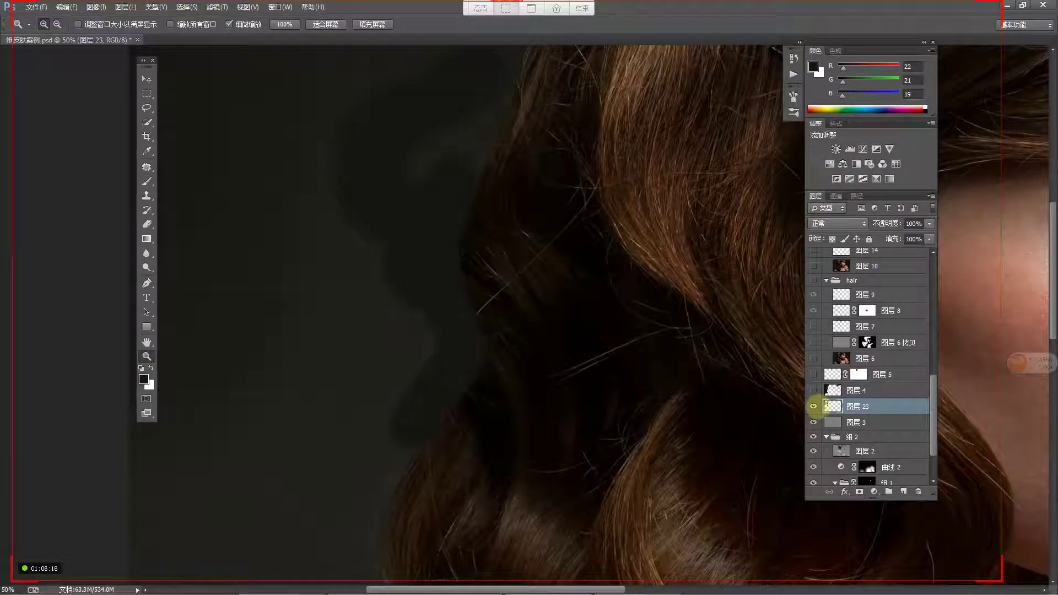
{"action": "left_click", "coordinate": [814, 406]}
{"action": "left_click", "coordinate": [814, 391]}
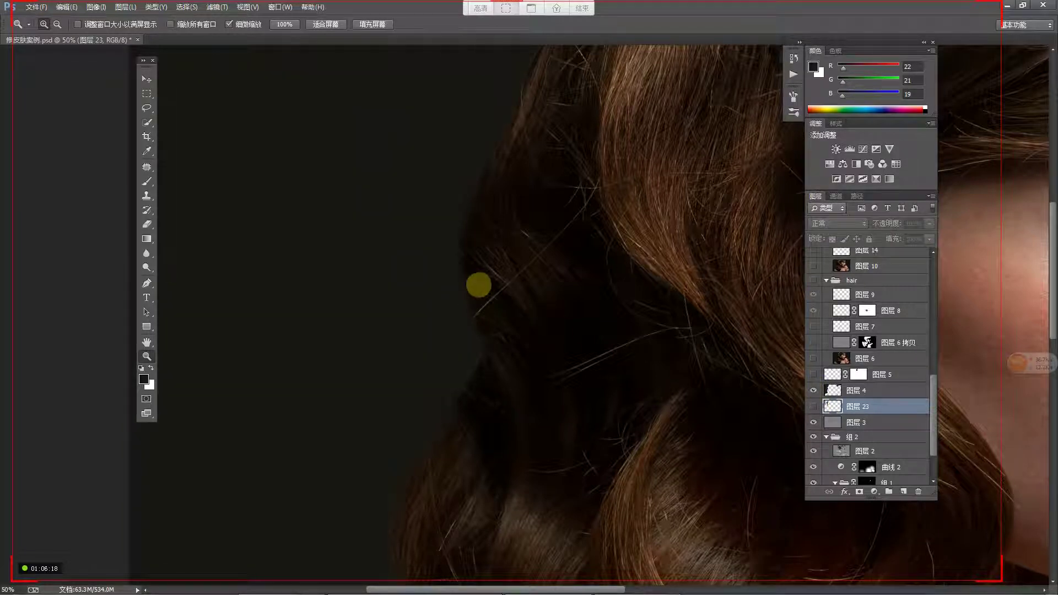
Step: Delete 图层 23 and compare the background with 图层 4 off and on
{"action": "left_click", "coordinate": [446, 278]}
{"action": "left_click", "coordinate": [445, 277]}
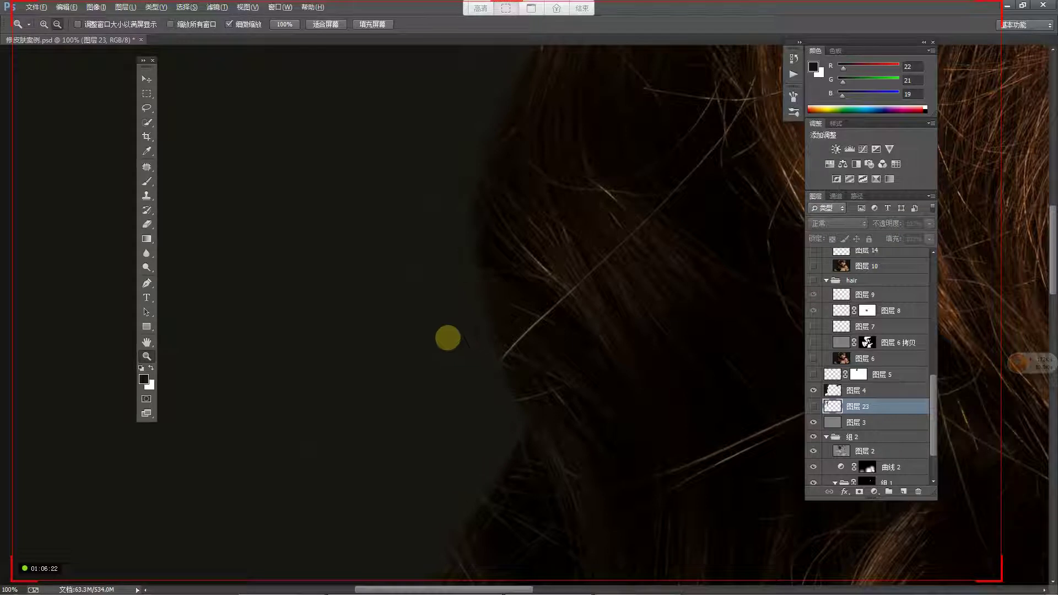
{"action": "left_click", "coordinate": [436, 334], "text": "alt"}
{"action": "left_click", "coordinate": [432, 334], "text": "alt"}
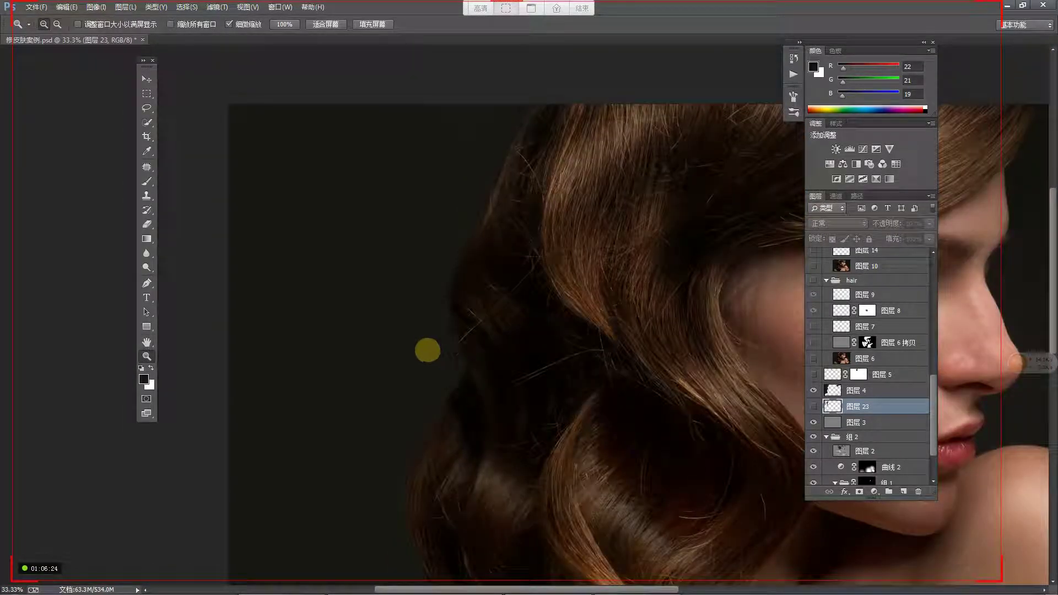
{"action": "left_click", "coordinate": [402, 250], "text": "alt"}
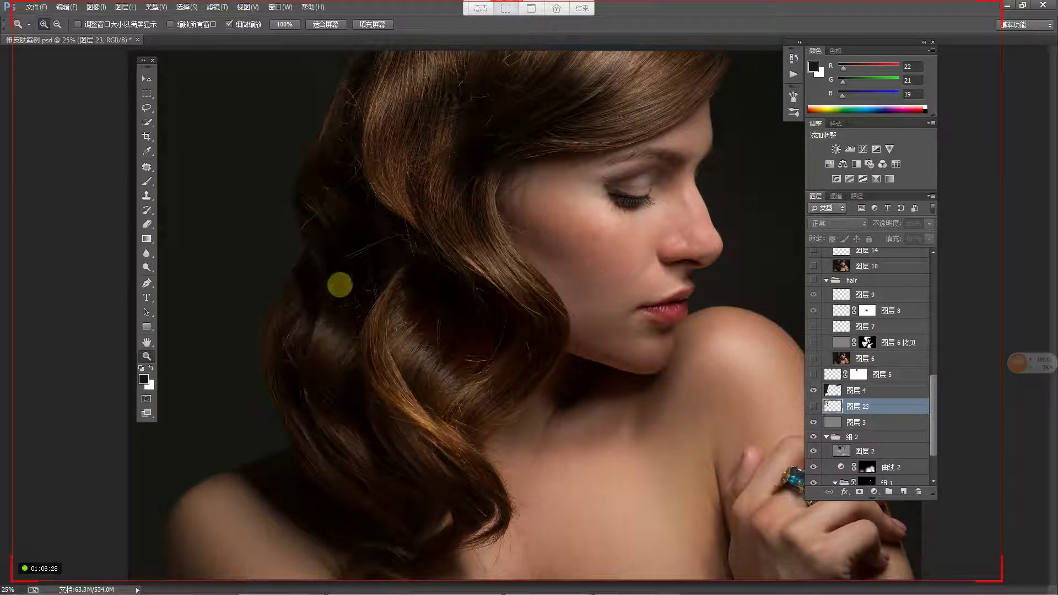
{"action": "left_click", "coordinate": [359, 276], "text": "alt"}
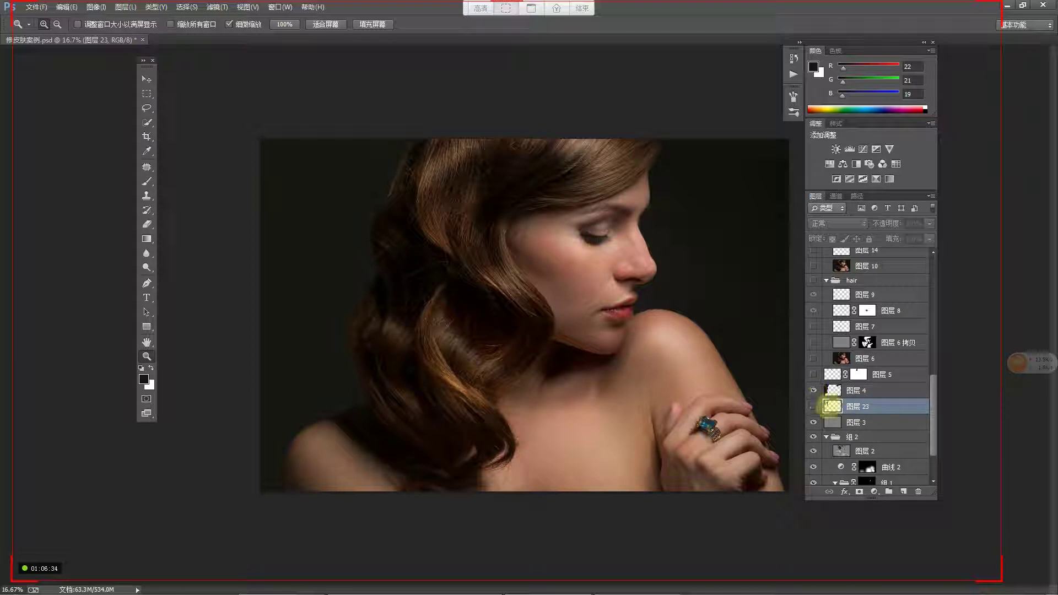
{"action": "key", "text": "Delete"}
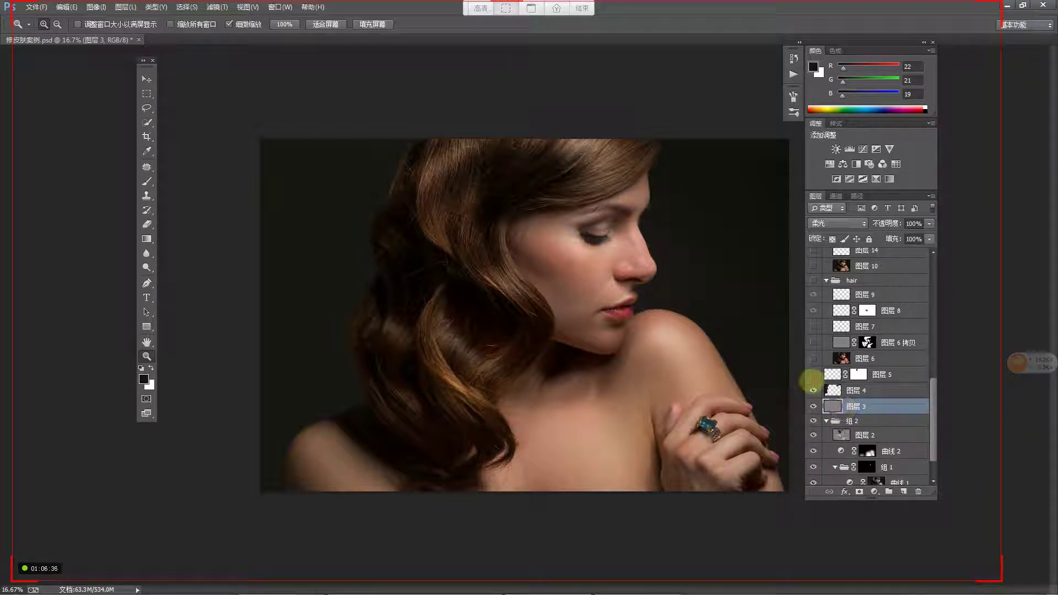
{"action": "left_click", "coordinate": [813, 390]}
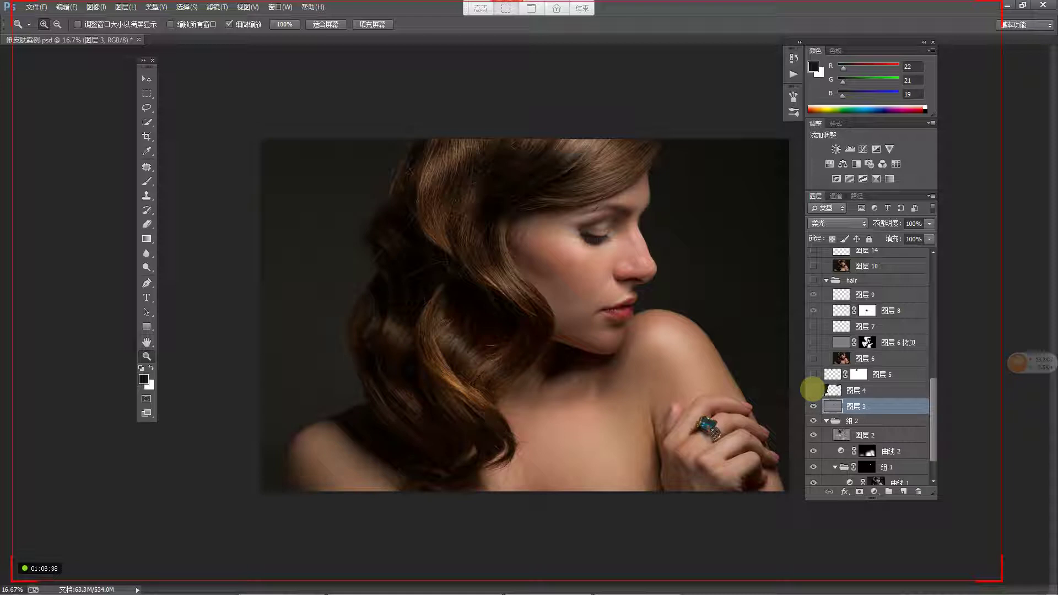
{"action": "left_click", "coordinate": [813, 390]}
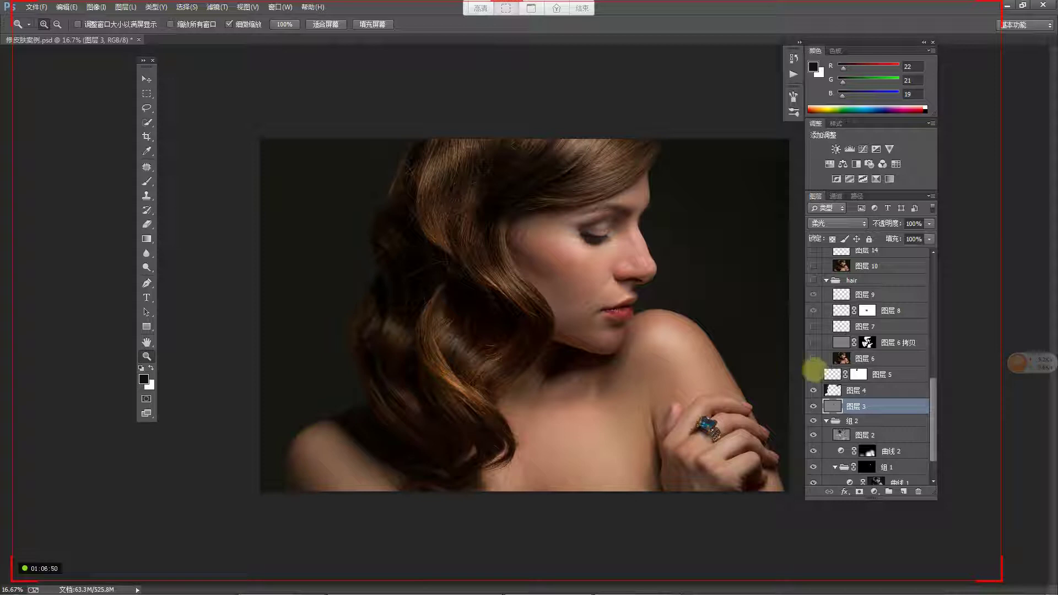
Step: Show 图层 5, view its content in isolation, and restore the other layers
{"action": "key", "text": "ctrl+plus"}
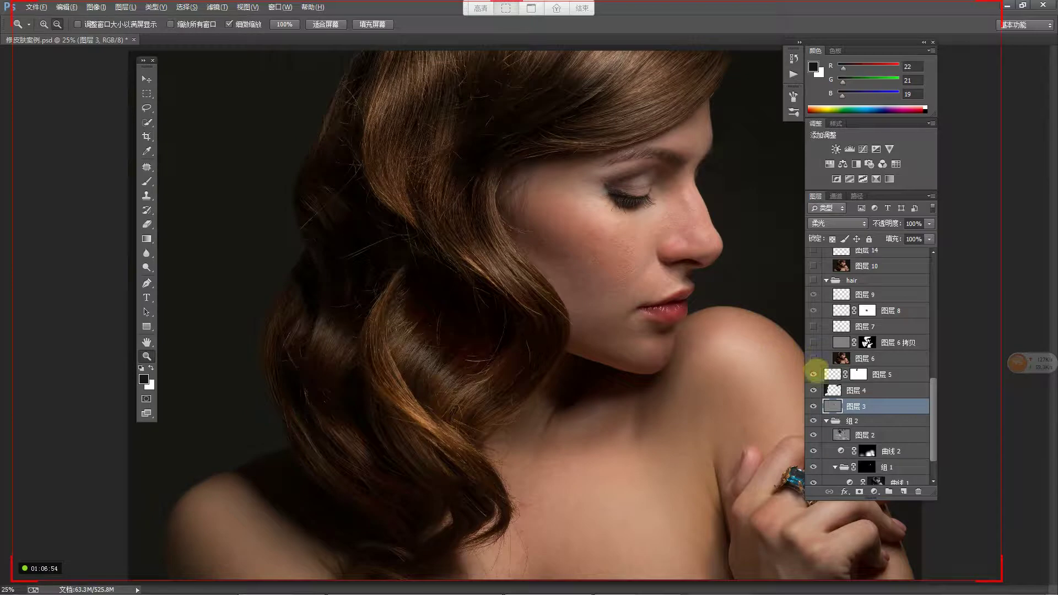
{"action": "left_click", "coordinate": [813, 374], "text": "alt"}
{"action": "left_click", "coordinate": [445, 109]}
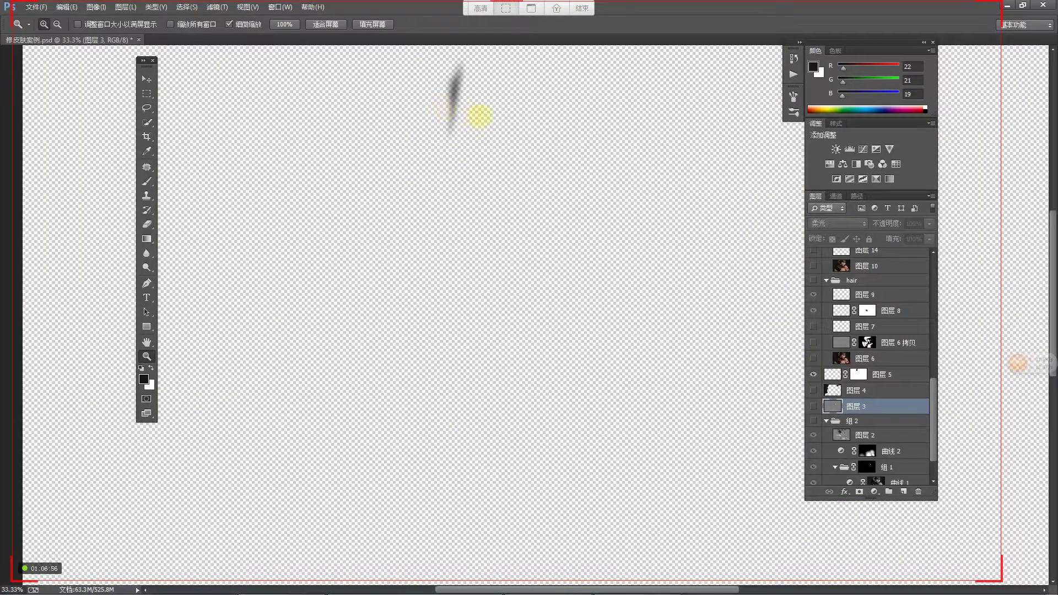
{"action": "left_click", "coordinate": [814, 375], "text": "alt"}
Step: Inspect the dark hair area on top of the head with 图层 5 off and on
{"action": "left_click", "coordinate": [477, 194]}
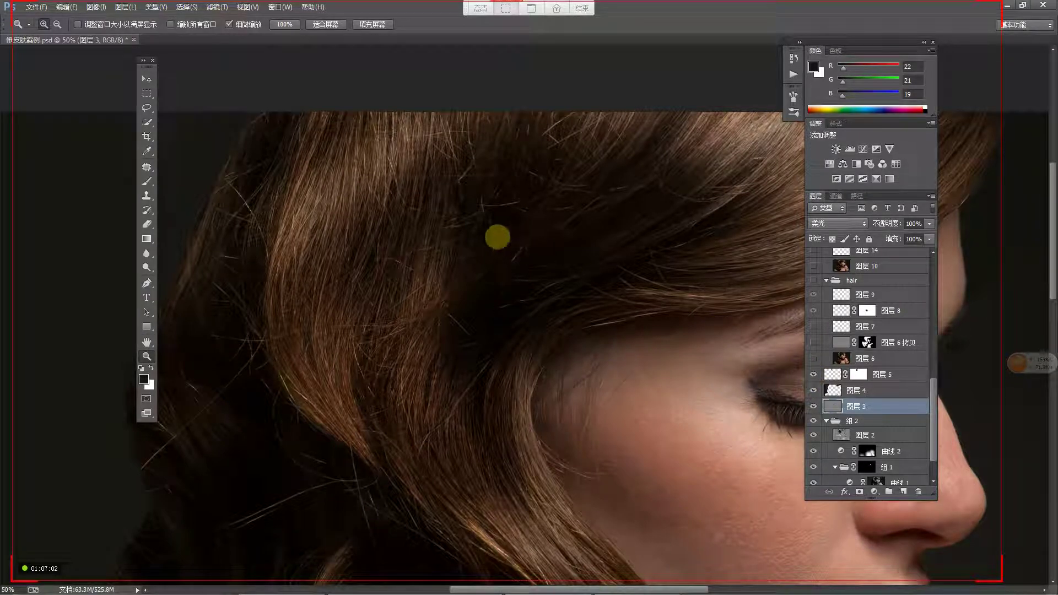
{"action": "left_click", "coordinate": [461, 230]}
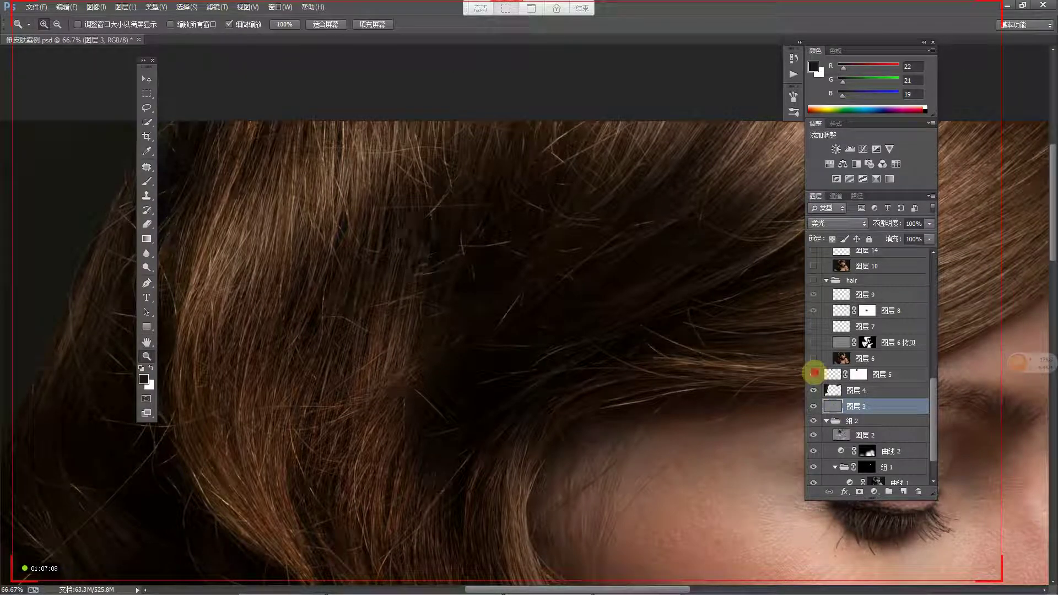
{"action": "left_click", "coordinate": [433, 259]}
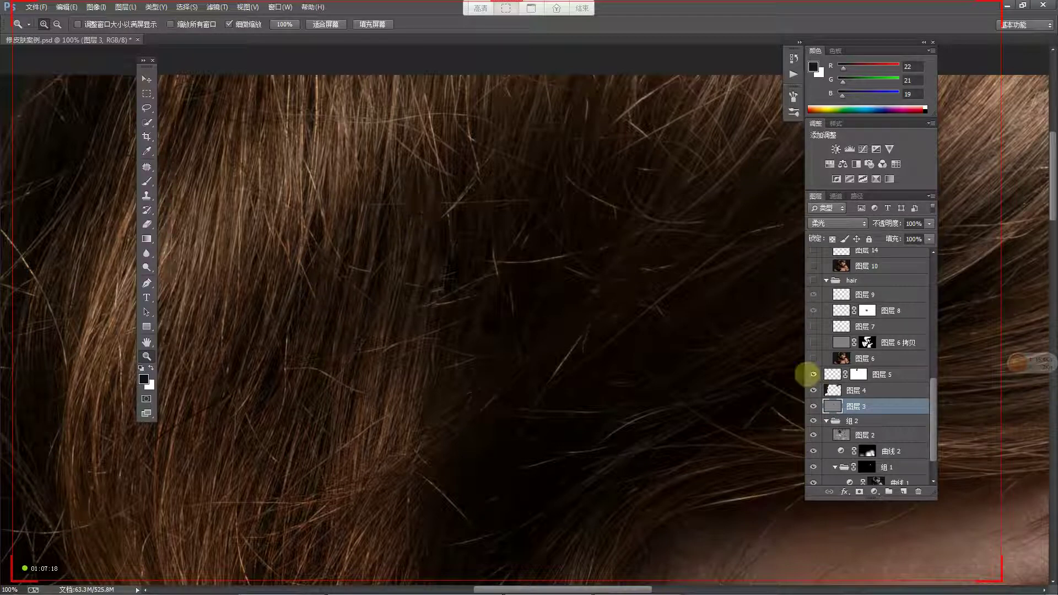
{"action": "left_click", "coordinate": [590, 301], "text": "alt"}
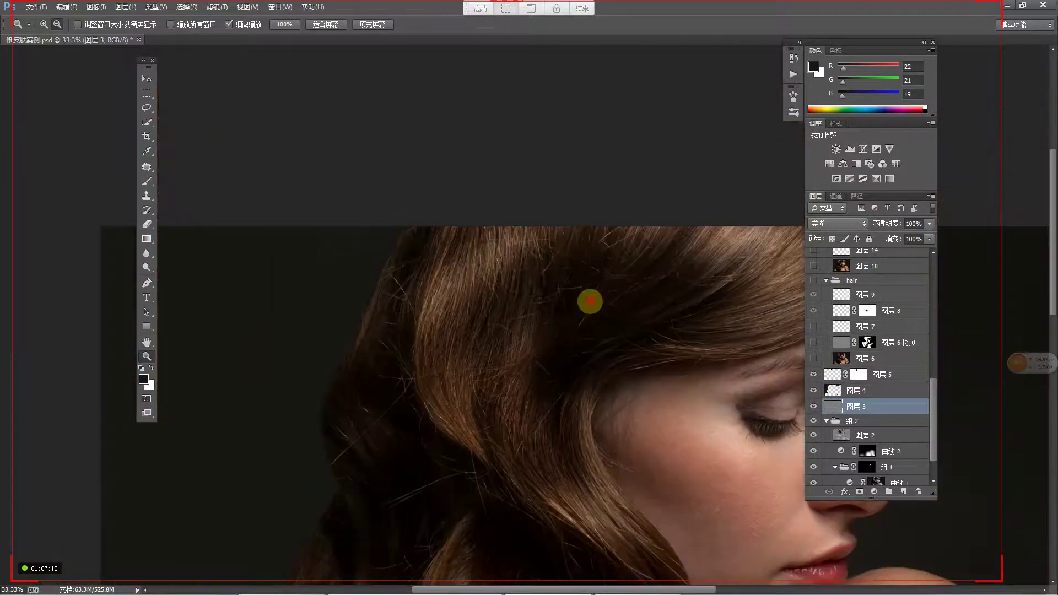
{"action": "left_click", "coordinate": [589, 301], "text": "alt"}
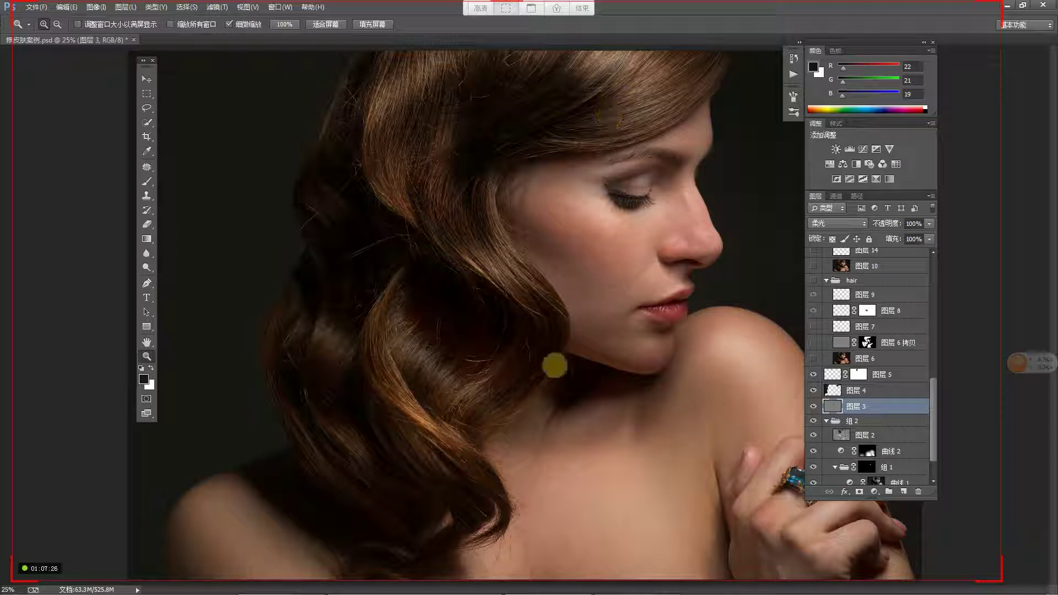
Step: Show the hair group and compare the stray hairs with 图层 6 on and off
{"action": "left_click", "coordinate": [813, 280]}
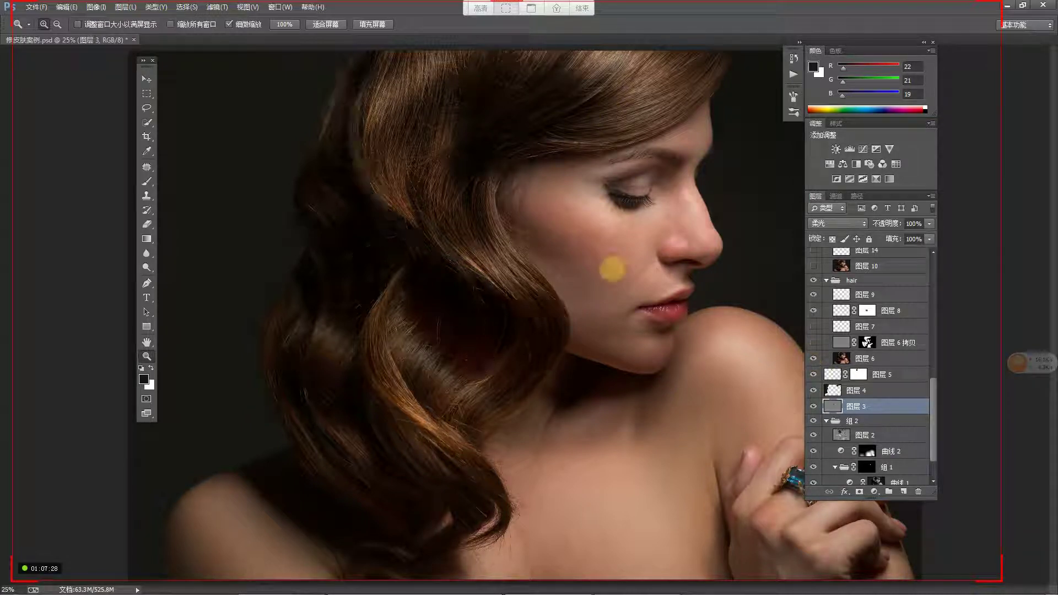
{"action": "left_click", "coordinate": [814, 358]}
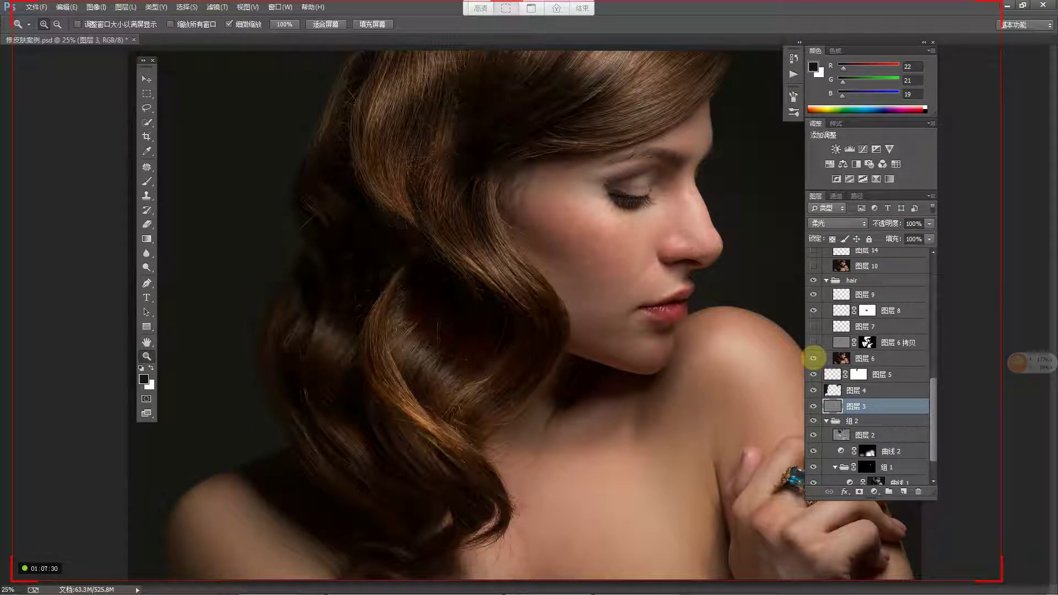
{"action": "left_click", "coordinate": [468, 229]}
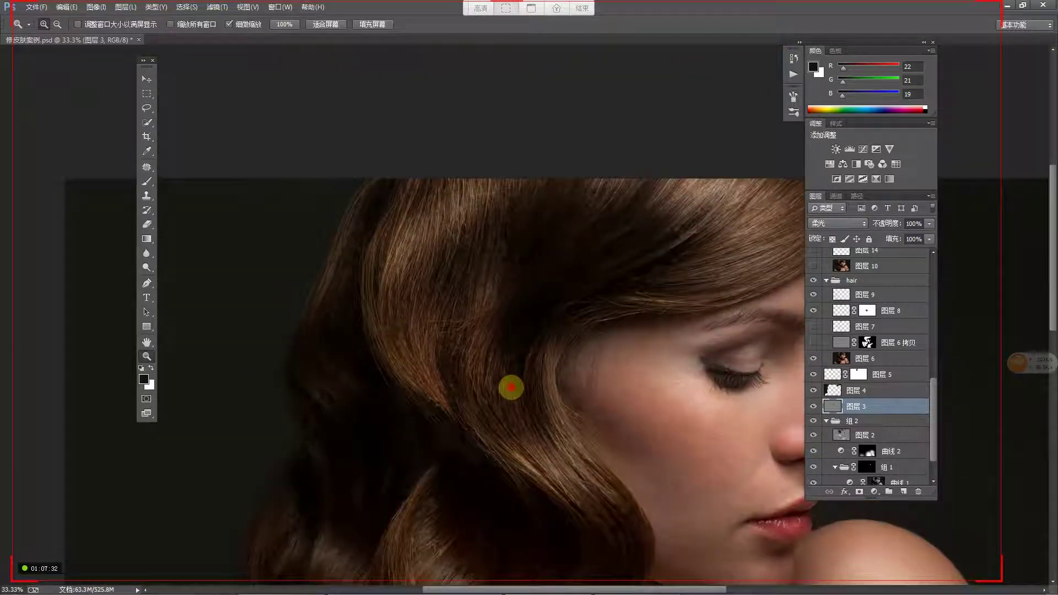
{"action": "left_click", "coordinate": [571, 311]}
{"action": "left_click", "coordinate": [814, 358]}
{"action": "left_click", "coordinate": [813, 359]}
{"action": "left_click", "coordinate": [813, 358]}
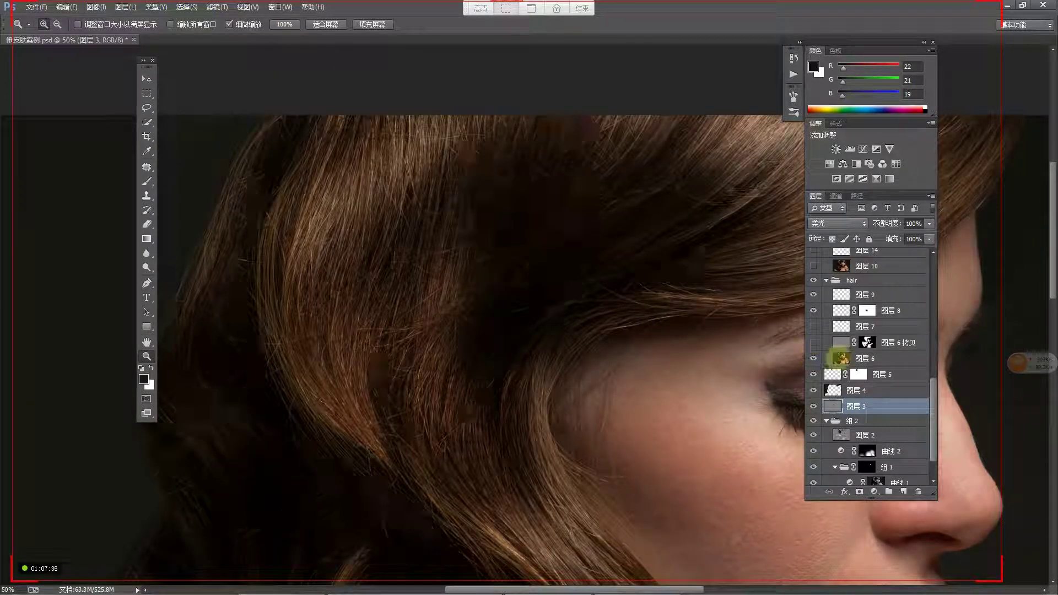
Step: Hide 图层 6 and stamp all visible layers into a new layer above 图层 5
{"action": "left_click", "coordinate": [814, 358]}
{"action": "left_click", "coordinate": [885, 374]}
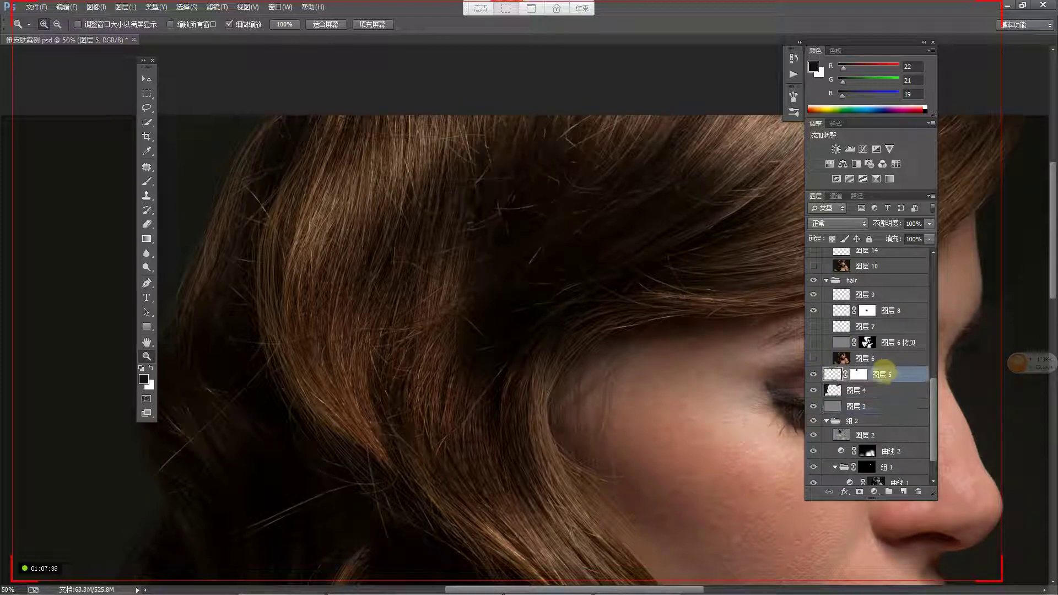
{"action": "key", "text": "ctrl+shift+alt+e"}
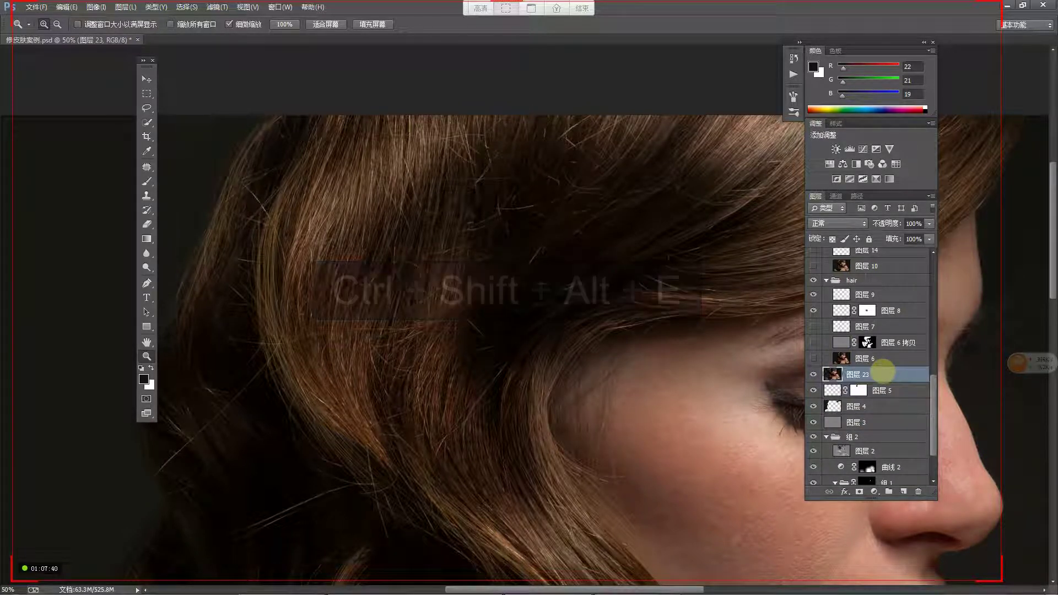
Step: Remove a long stray hair in the dark area above the forehead using a 25 px content-aware Spot Healing Brush
{"action": "left_click", "coordinate": [540, 260]}
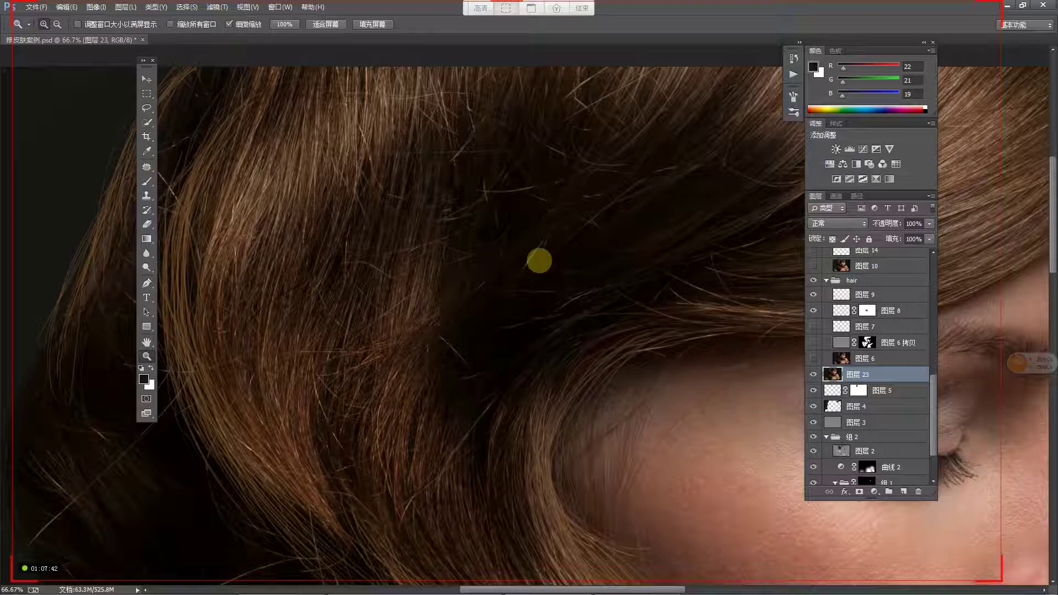
{"action": "key", "text": "j"}
{"action": "left_click_drag", "start_coordinate": [146, 167], "coordinate": [168, 166]}
{"action": "key", "text": "bracketright"}
{"action": "key", "text": "bracketright"}
{"action": "key", "text": "bracketright"}
{"action": "key", "text": "bracketright"}
{"action": "key", "text": "bracketright"}
{"action": "mouse_move", "coordinate": [526, 264]}
{"action": "left_mouse_down"}
{"action": "mouse_move", "coordinate": [548, 239]}
{"action": "mouse_move", "coordinate": [525, 294]}
{"action": "mouse_move", "coordinate": [537, 265]}
{"action": "mouse_move", "coordinate": [604, 206]}
{"action": "mouse_move", "coordinate": [683, 163]}
{"action": "left_mouse_up"}
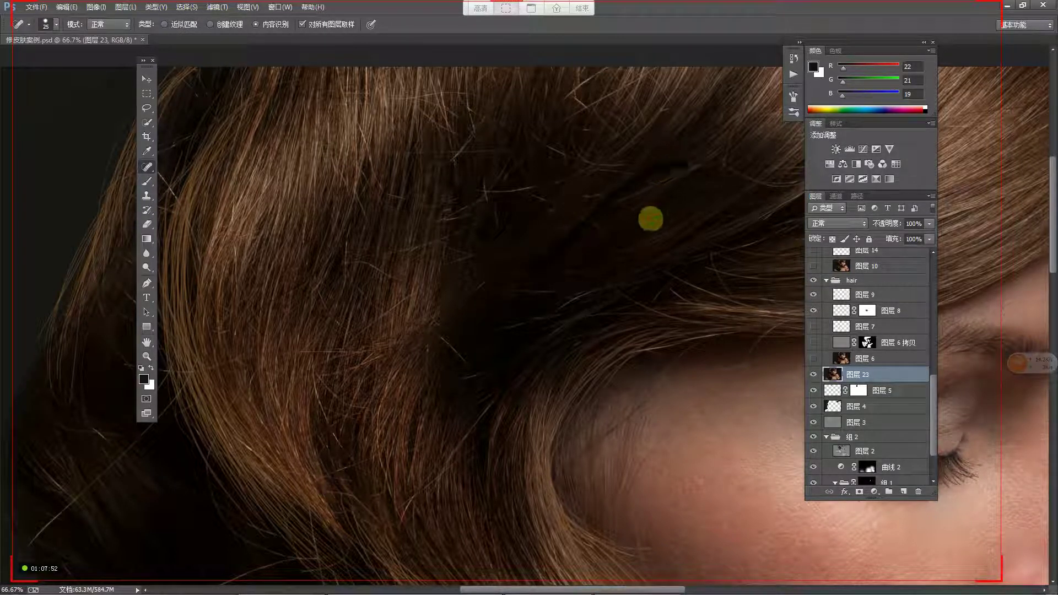
Step: Heal the stray hairs crossing the dark strands near the top of the head with the Spot Healing Brush
{"action": "left_click_drag", "start_coordinate": [644, 216], "coordinate": [520, 290]}
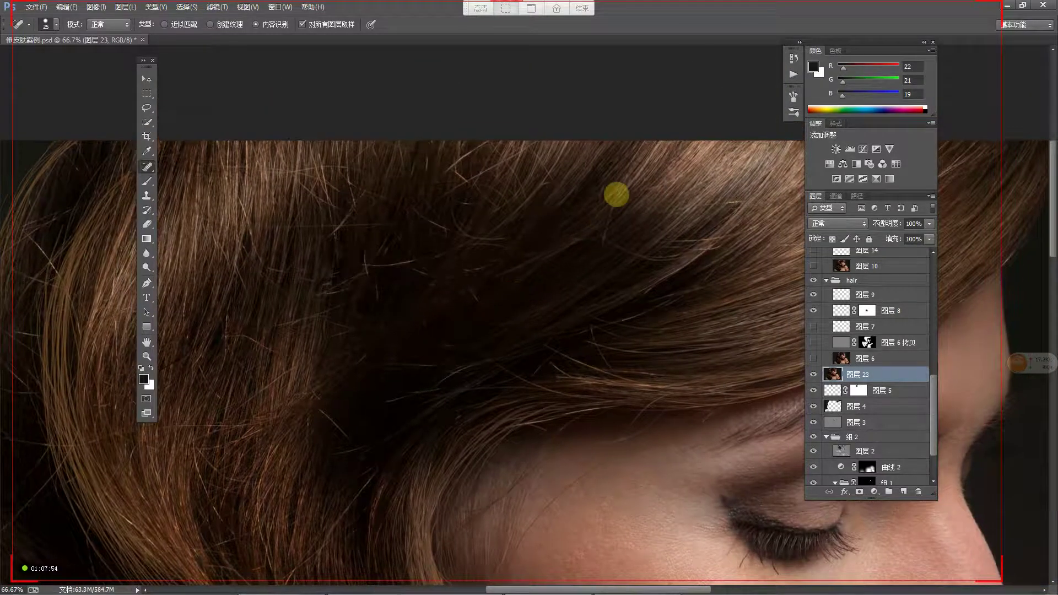
{"action": "left_click_drag", "start_coordinate": [623, 186], "coordinate": [602, 244]}
{"action": "left_click_drag", "start_coordinate": [629, 182], "coordinate": [678, 174]}
{"action": "mouse_move", "coordinate": [609, 239]}
{"action": "left_mouse_down"}
{"action": "mouse_move", "coordinate": [562, 243]}
{"action": "mouse_move", "coordinate": [626, 259]}
{"action": "left_mouse_up"}
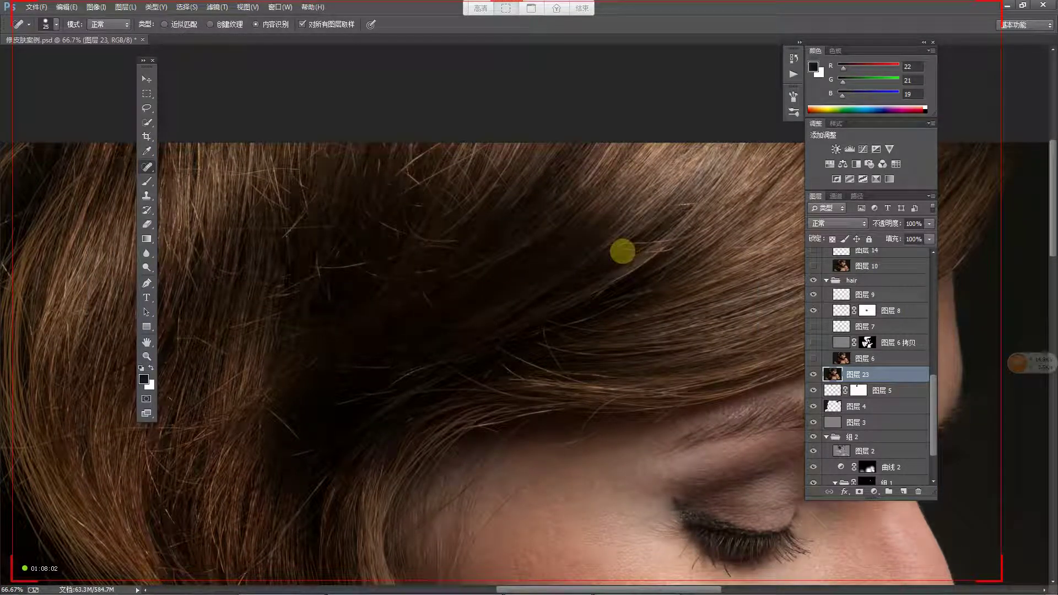
{"action": "mouse_move", "coordinate": [612, 254]}
{"action": "left_mouse_down"}
{"action": "mouse_move", "coordinate": [516, 304]}
{"action": "mouse_move", "coordinate": [485, 293]}
{"action": "left_mouse_up"}
Step: Heal the stray hairs across the brown wave behind the temple, enlarging the Spot Healing Brush to 35 px
{"action": "key", "text": "z"}
{"action": "left_click_drag", "start_coordinate": [567, 262], "coordinate": [539, 276]}
{"action": "left_click_drag", "start_coordinate": [574, 135], "coordinate": [662, 120]}
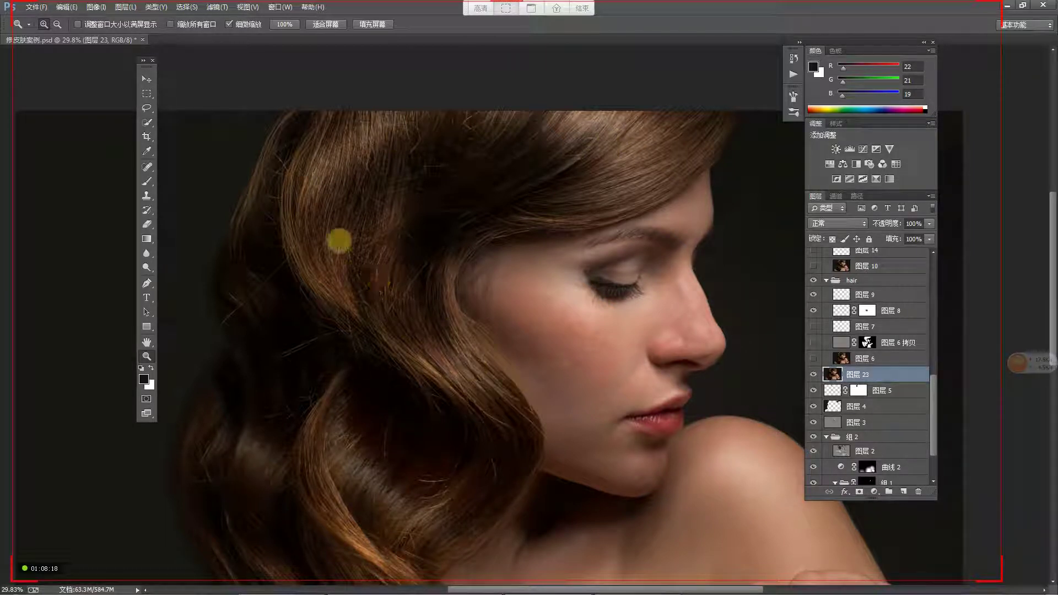
{"action": "left_click_drag", "start_coordinate": [348, 227], "coordinate": [446, 260]}
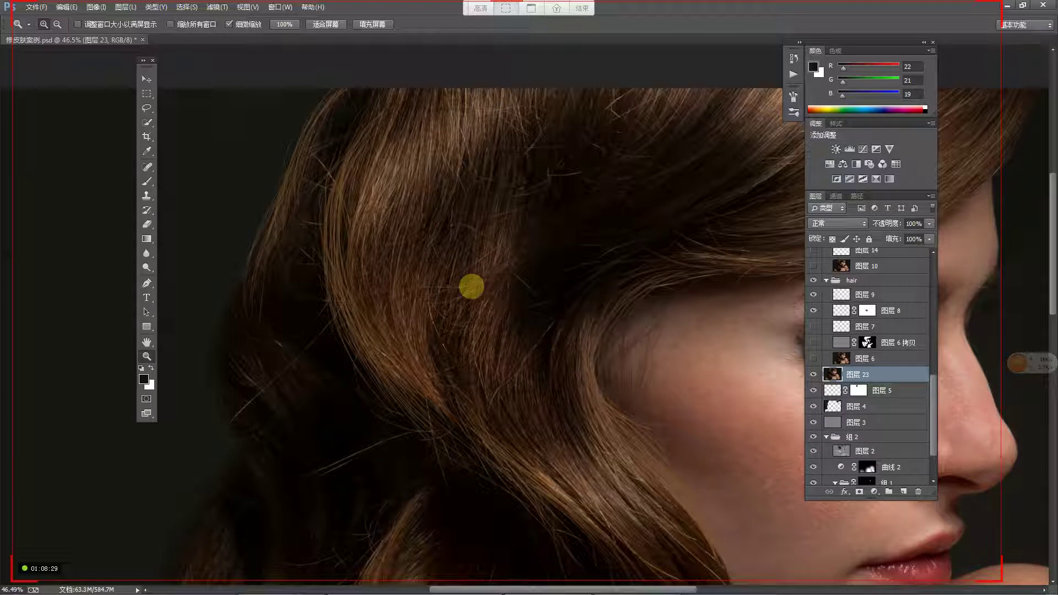
{"action": "key", "text": "j"}
{"action": "left_click_drag", "start_coordinate": [442, 290], "coordinate": [444, 290]}
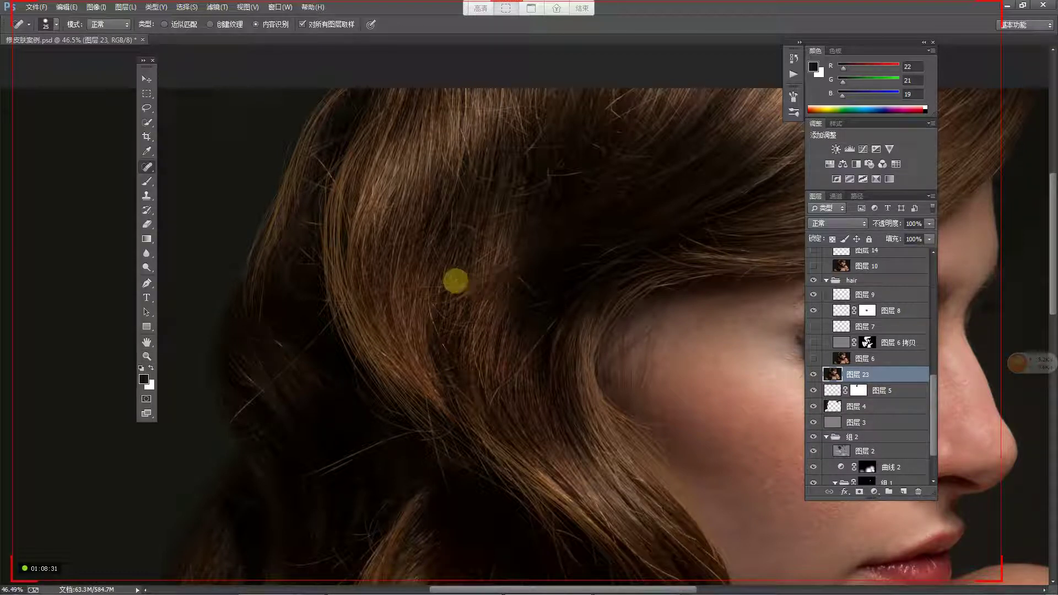
{"action": "left_click", "coordinate": [474, 257]}
{"action": "left_click", "coordinate": [514, 262]}
{"action": "mouse_move", "coordinate": [512, 273]}
{"action": "left_mouse_down"}
{"action": "mouse_move", "coordinate": [540, 300]}
{"action": "mouse_move", "coordinate": [512, 275]}
{"action": "mouse_move", "coordinate": [534, 310]}
{"action": "mouse_move", "coordinate": [515, 382]}
{"action": "mouse_move", "coordinate": [539, 334]}
{"action": "mouse_move", "coordinate": [488, 408]}
{"action": "mouse_move", "coordinate": [517, 370]}
{"action": "mouse_move", "coordinate": [496, 379]}
{"action": "left_mouse_up"}
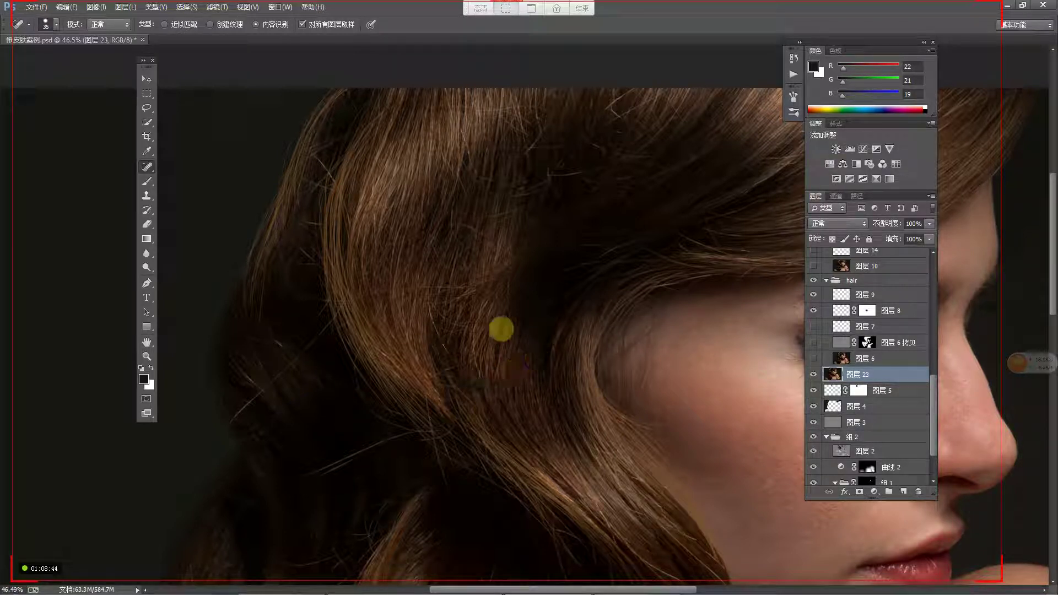
Step: Heal the stray hairs on the outer wave and across the dark shadow behind it, enlarging the Spot Healing Brush up to 60 px
{"action": "key", "text": "bracketright"}
{"action": "left_click_drag", "start_coordinate": [324, 299], "coordinate": [374, 286]}
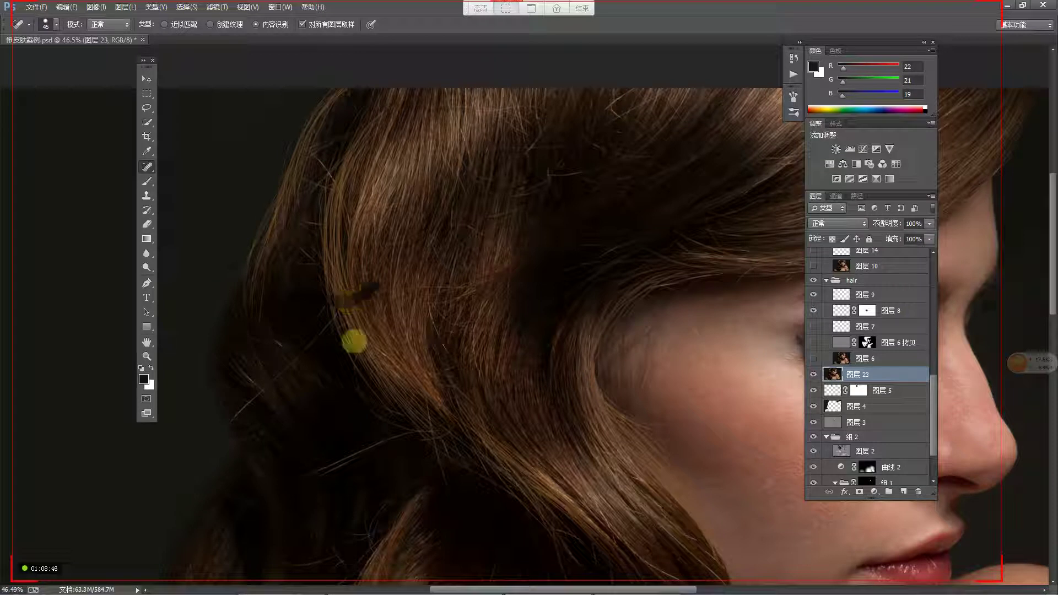
{"action": "left_click_drag", "start_coordinate": [298, 356], "coordinate": [276, 378]}
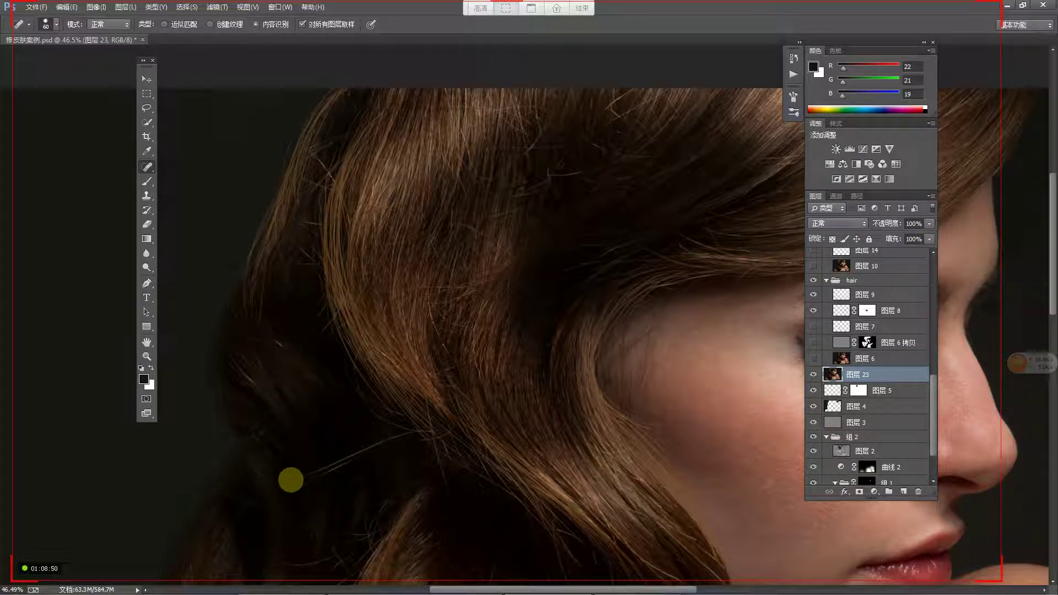
{"action": "left_click_drag", "start_coordinate": [289, 479], "coordinate": [411, 435]}
{"action": "key", "text": "bracketleft"}
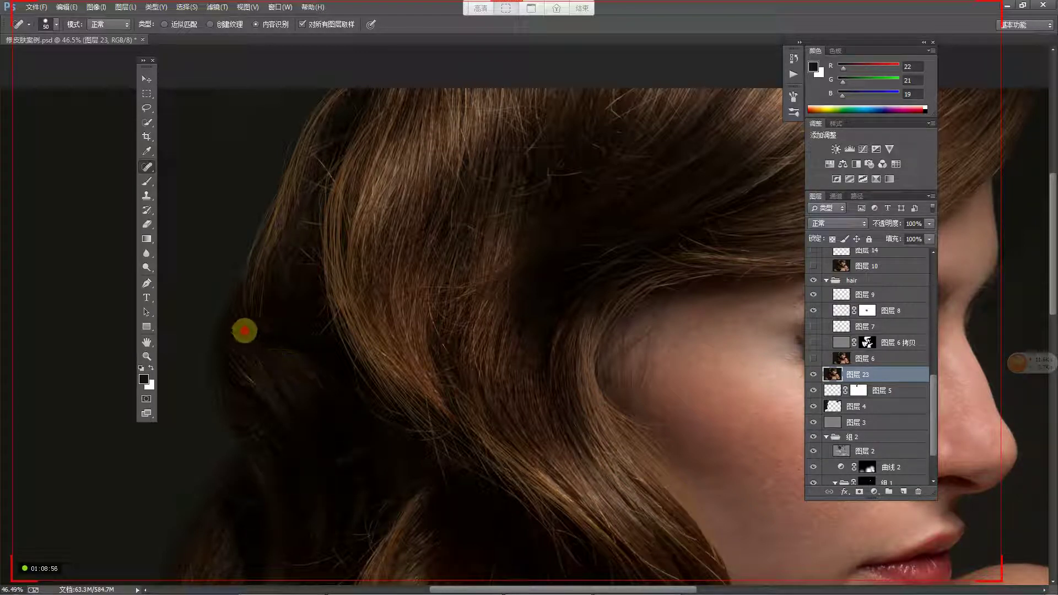
Step: Heal the short stray hairs where the brown wave meets the dark area at the crown, reducing the Spot Healing Brush to 45 and 40 px
{"action": "scroll", "coordinate": [397, 268], "scroll_direction": "up", "scroll_amount": 2}
{"action": "scroll", "coordinate": [397, 267], "scroll_direction": "up", "scroll_amount": 1}
{"action": "key", "text": "bracketleft"}
{"action": "left_click", "coordinate": [580, 227]}
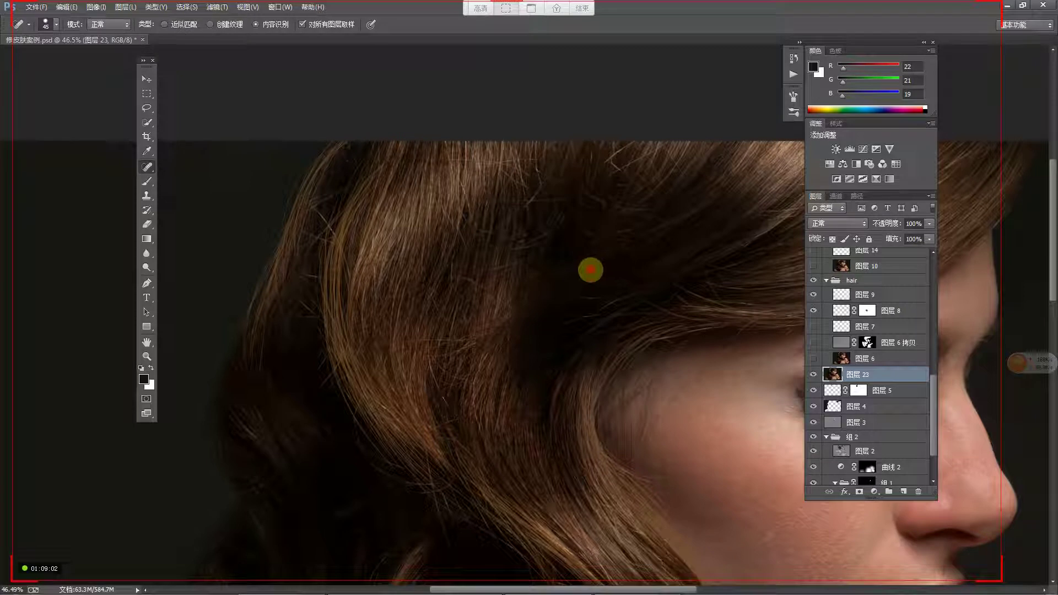
{"action": "left_click", "coordinate": [537, 274]}
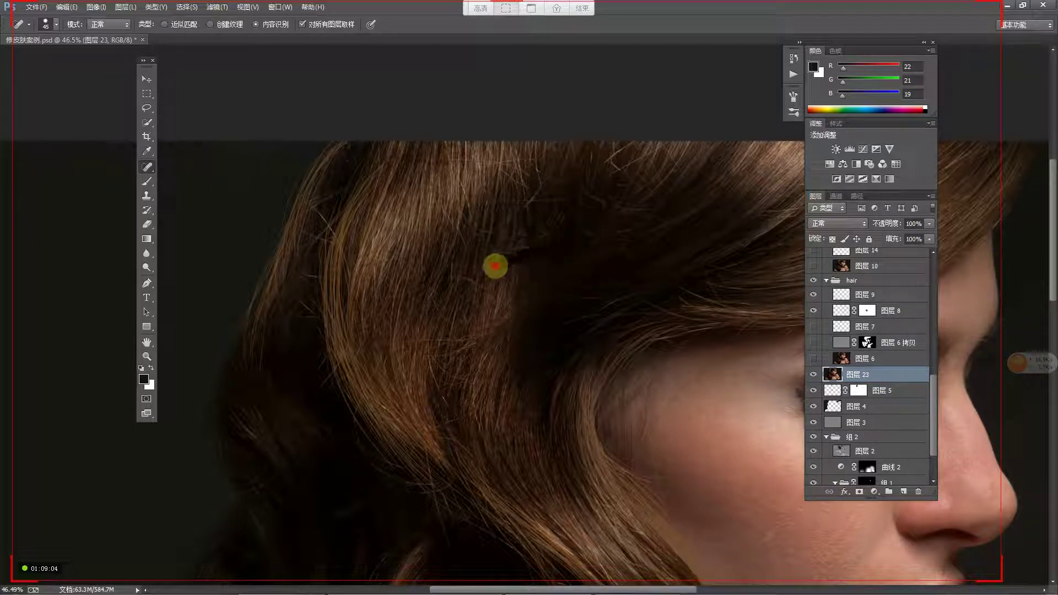
{"action": "left_click", "coordinate": [495, 272]}
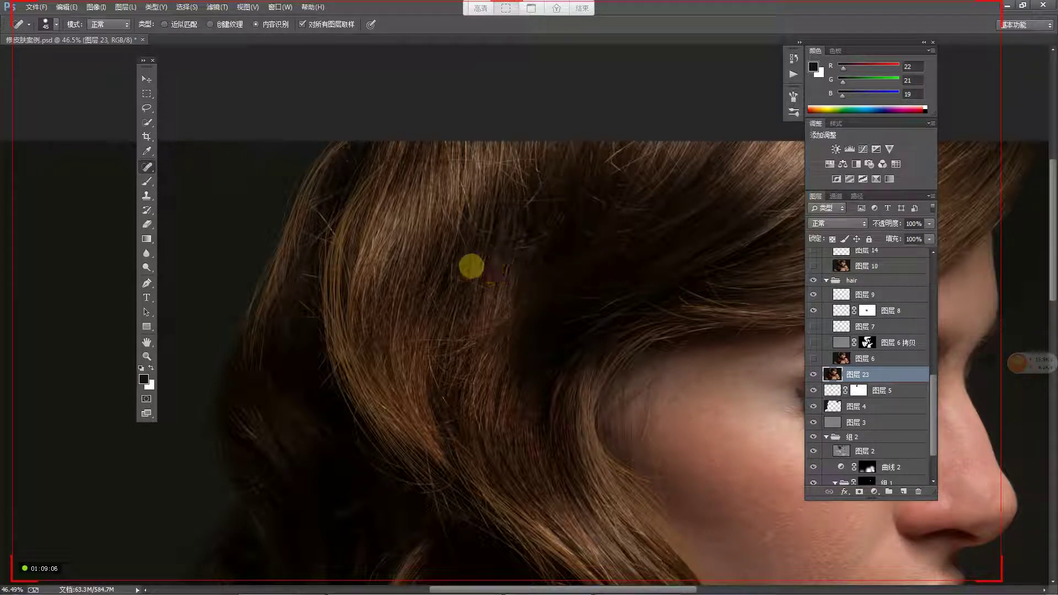
{"action": "left_click", "coordinate": [461, 245]}
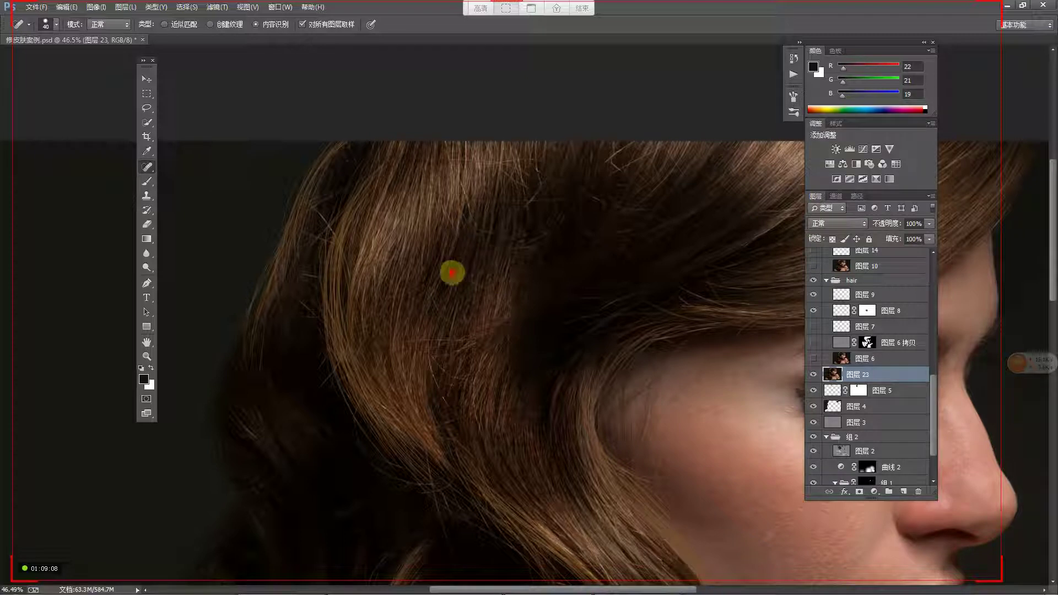
{"action": "left_click_drag", "start_coordinate": [460, 278], "coordinate": [491, 290]}
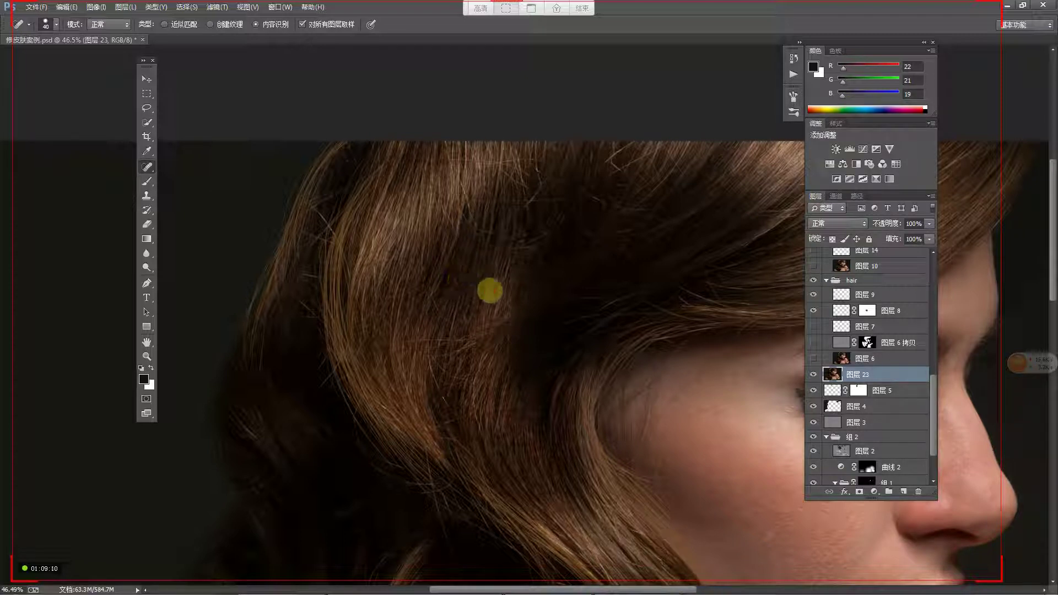
Step: Patch the short stray hairs at the edge of the dark crown area with clean nearby hair using the Patch tool in source (源) mode
{"action": "scroll", "coordinate": [491, 286], "scroll_direction": "up", "scroll_amount": 1}
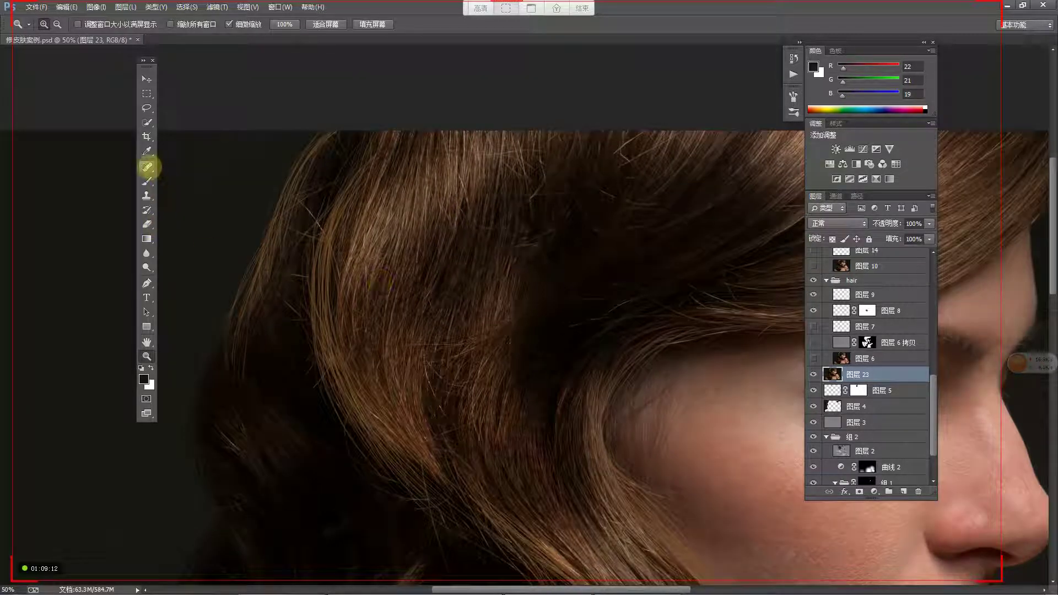
{"action": "left_click", "coordinate": [148, 167]}
{"action": "left_click", "coordinate": [182, 191]}
{"action": "key", "text": "z"}
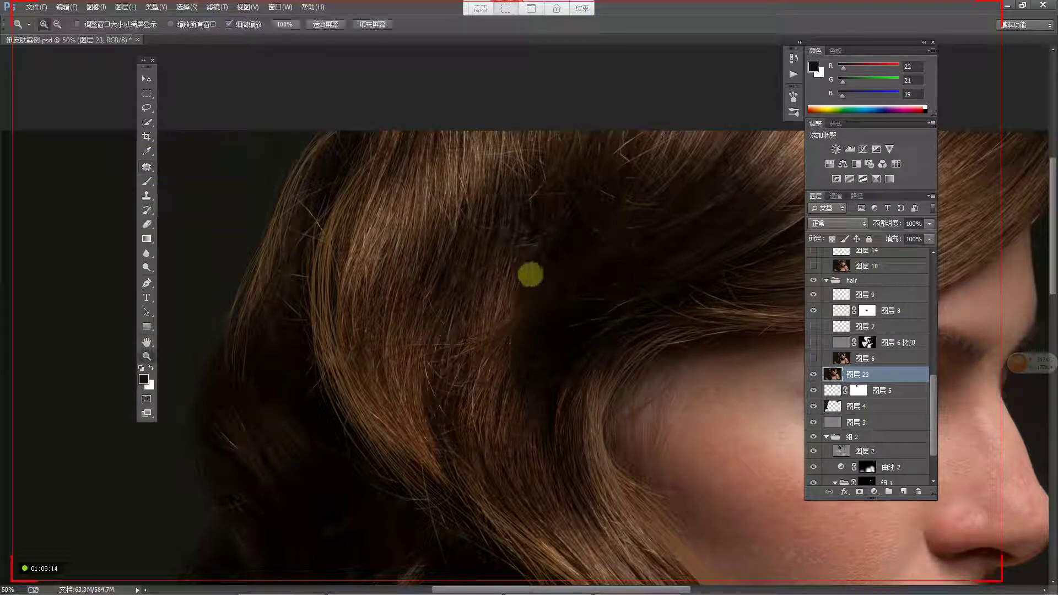
{"action": "left_click", "coordinate": [515, 265]}
{"action": "left_click", "coordinate": [515, 265]}
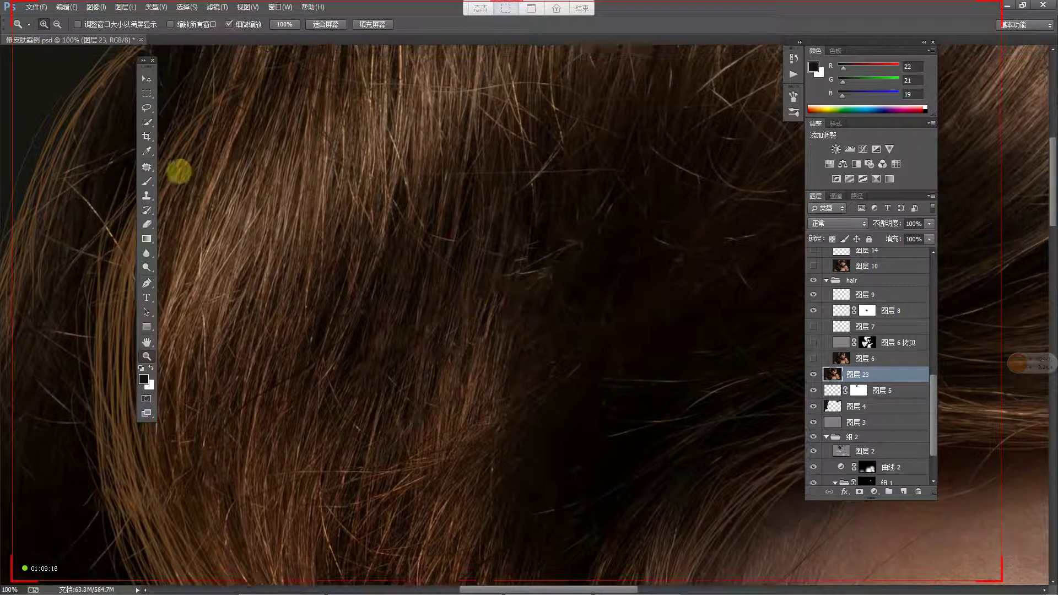
{"action": "left_click", "coordinate": [147, 168]}
{"action": "mouse_move", "coordinate": [512, 254]}
{"action": "left_mouse_down"}
{"action": "mouse_move", "coordinate": [471, 291]}
{"action": "mouse_move", "coordinate": [504, 270]}
{"action": "mouse_move", "coordinate": [473, 283]}
{"action": "mouse_move", "coordinate": [489, 295]}
{"action": "left_mouse_up"}
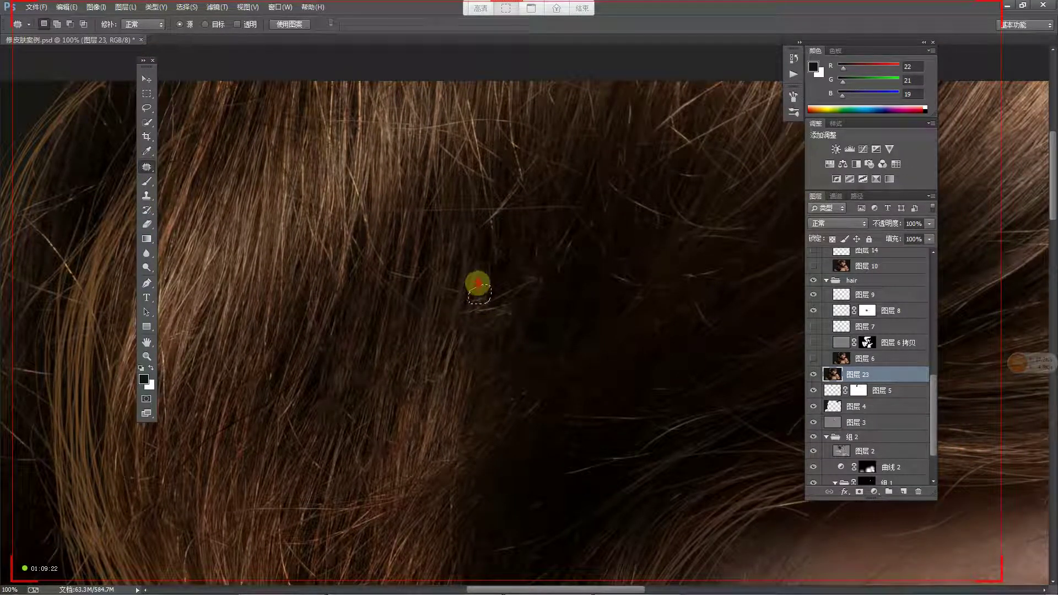
{"action": "left_click", "coordinate": [478, 271]}
{"action": "mouse_move", "coordinate": [463, 310]}
{"action": "left_mouse_down"}
{"action": "mouse_move", "coordinate": [535, 276]}
{"action": "mouse_move", "coordinate": [489, 317]}
{"action": "mouse_move", "coordinate": [458, 318]}
{"action": "mouse_move", "coordinate": [498, 385]}
{"action": "left_mouse_up"}
{"action": "key", "text": "ctrl+d"}
Step: Show 图层 6 again and inspect its cleaned hair around the crown at 100% zoom
{"action": "key", "text": "z"}
{"action": "scroll", "coordinate": [529, 344], "scroll_direction": "down", "scroll_amount": 5}
{"action": "scroll", "coordinate": [529, 353], "scroll_direction": "down", "scroll_amount": 6}
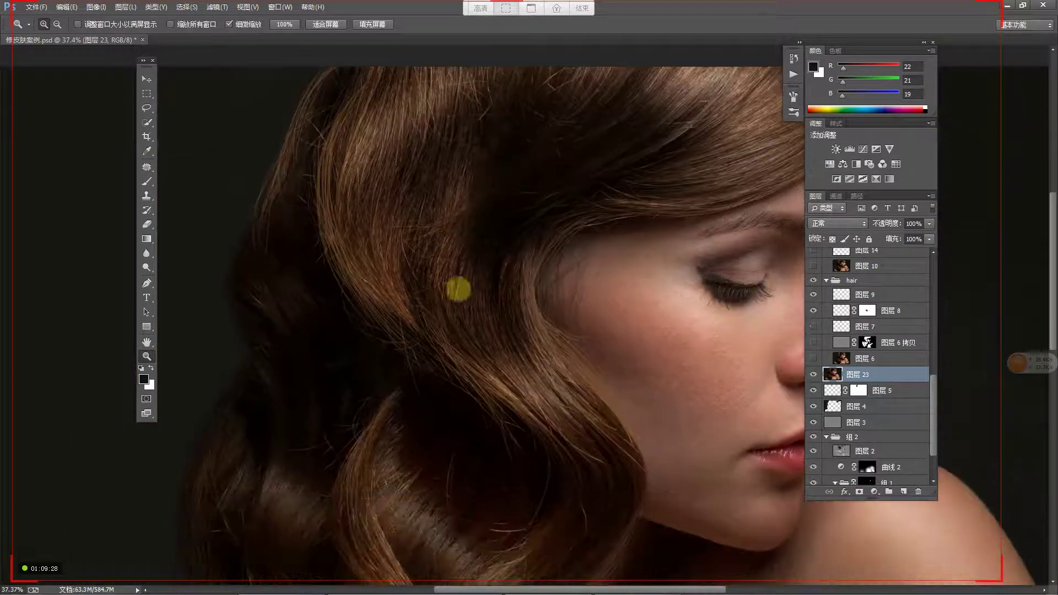
{"action": "scroll", "coordinate": [532, 419], "scroll_direction": "down", "scroll_amount": 2}
{"action": "left_click", "coordinate": [814, 358]}
{"action": "scroll", "coordinate": [493, 331], "scroll_direction": "up", "scroll_amount": 5}
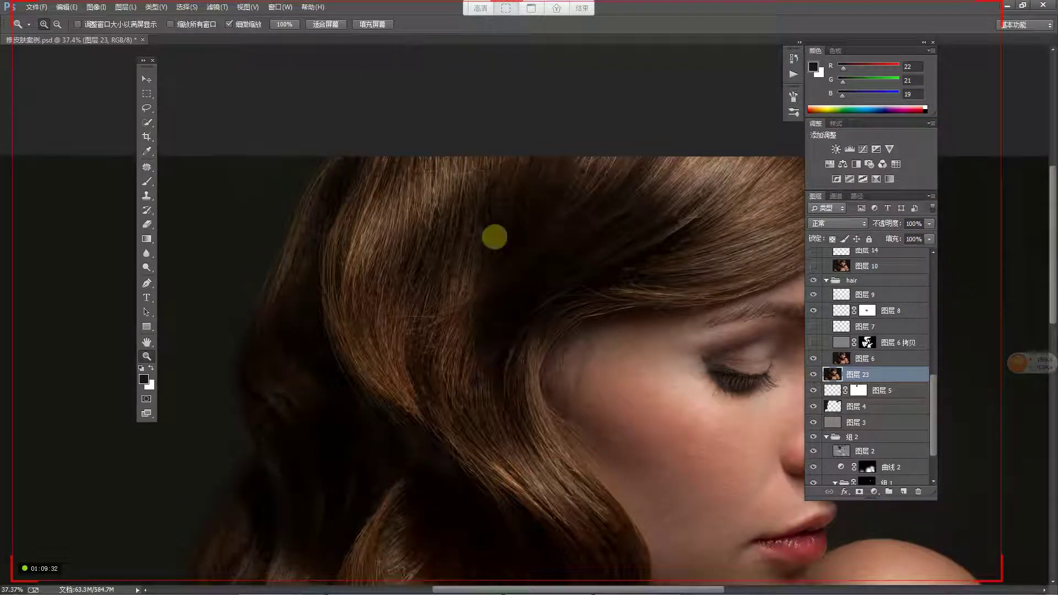
{"action": "left_click", "coordinate": [495, 237]}
{"action": "left_click", "coordinate": [495, 237]}
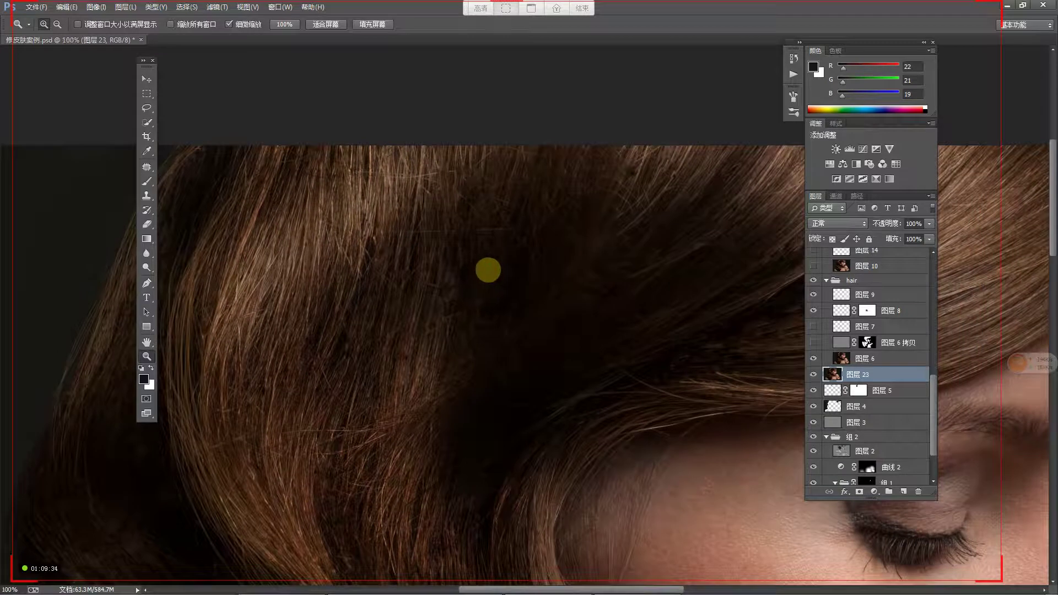
{"action": "left_click", "coordinate": [485, 280]}
{"action": "left_click_drag", "start_coordinate": [486, 280], "coordinate": [509, 258]}
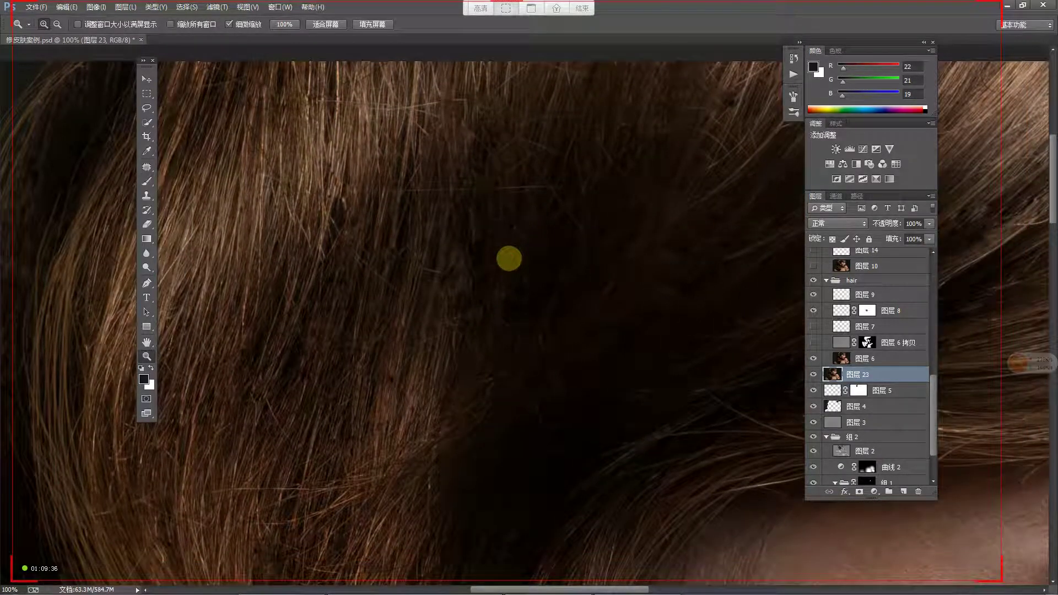
Step: Delete the stamped 图层 23 above 图层 5 and examine the dark crown hair up close
{"action": "key", "text": "ctrl+z"}
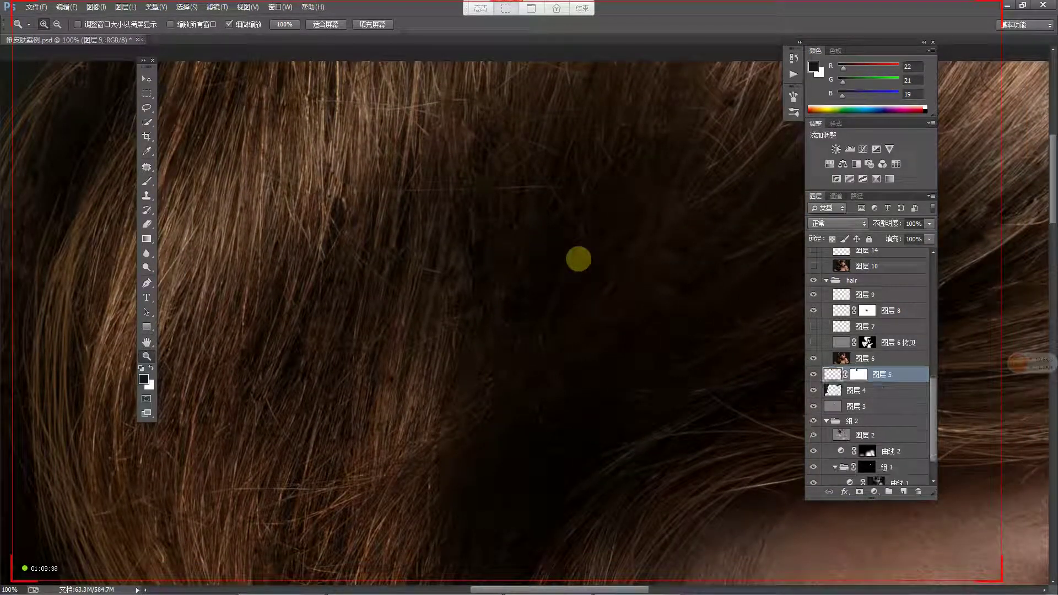
{"action": "left_click", "coordinate": [472, 276]}
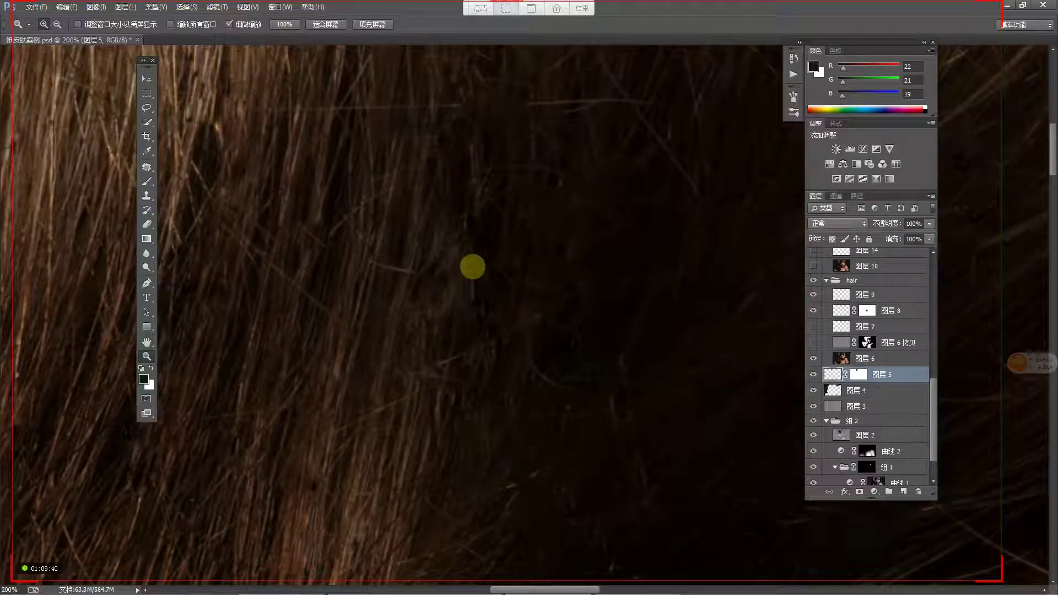
{"action": "left_click", "coordinate": [438, 312], "text": "alt"}
{"action": "left_click", "coordinate": [547, 328], "text": "alt"}
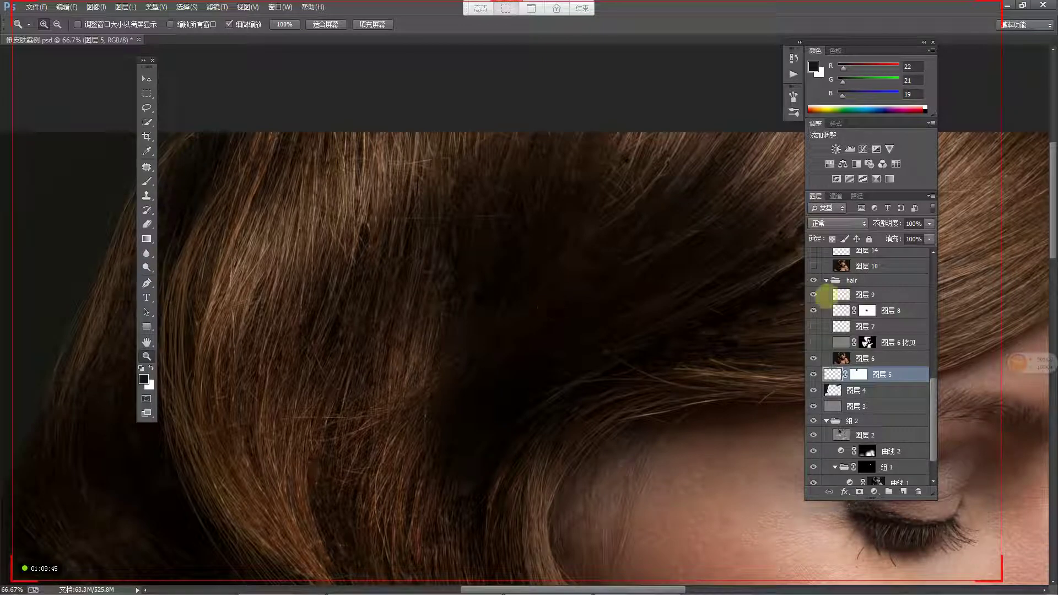
Step: Hide 图层 9 and 图层 8, then show and select 图层 6 拷贝
{"action": "left_click_drag", "start_coordinate": [814, 295], "coordinate": [813, 311]}
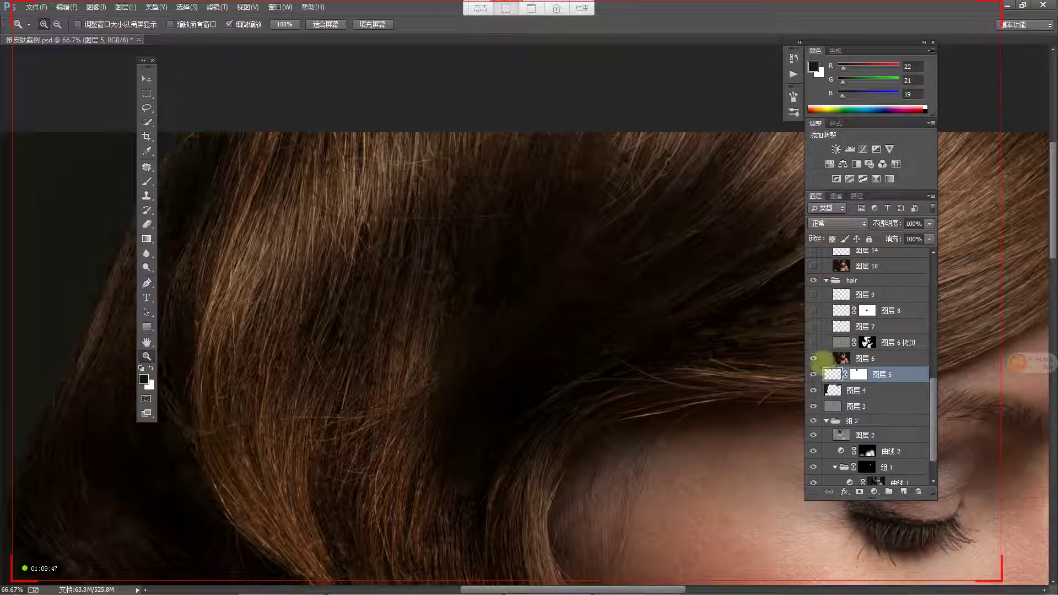
{"action": "left_click", "coordinate": [574, 301], "text": "alt"}
{"action": "left_click", "coordinate": [813, 343]}
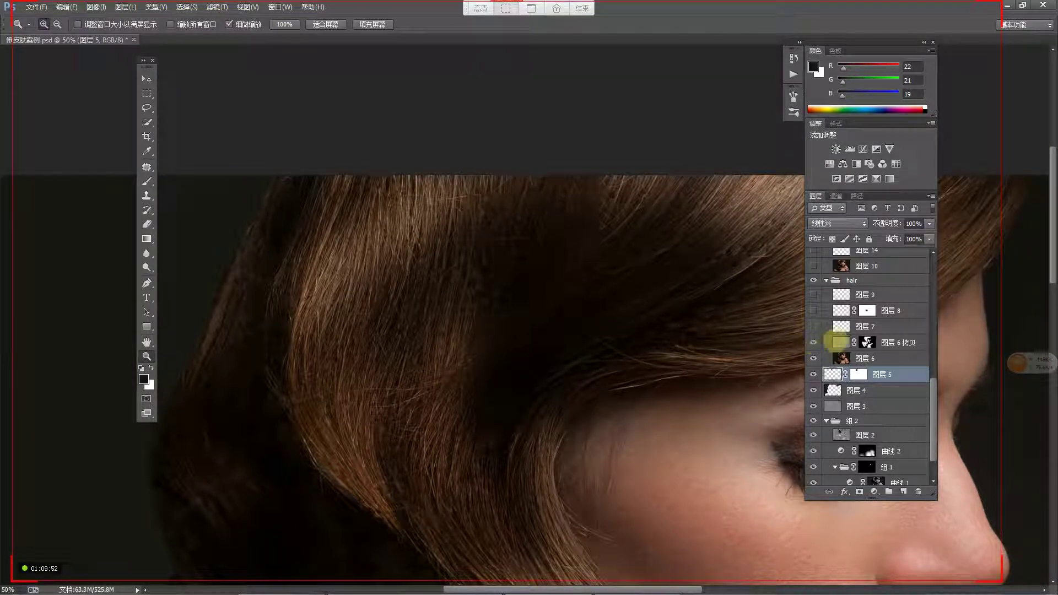
{"action": "left_click", "coordinate": [838, 343]}
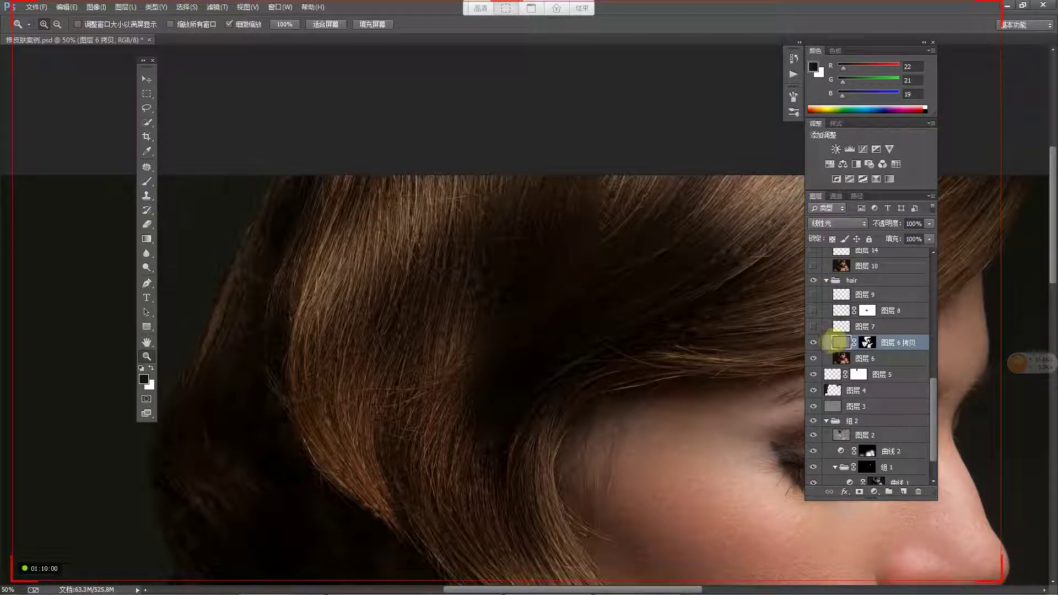
Step: Compare the hair with and without 图层 6 拷贝, and examine the portrait with the interface hidden
{"action": "left_click", "coordinate": [622, 317], "text": "alt"}
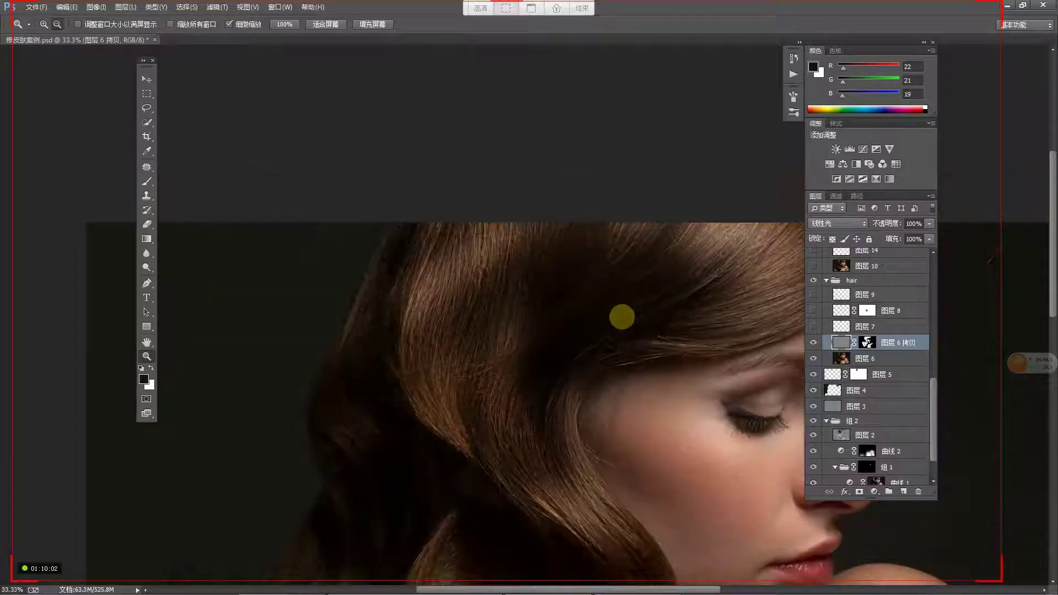
{"action": "left_click_drag", "start_coordinate": [668, 331], "coordinate": [571, 272]}
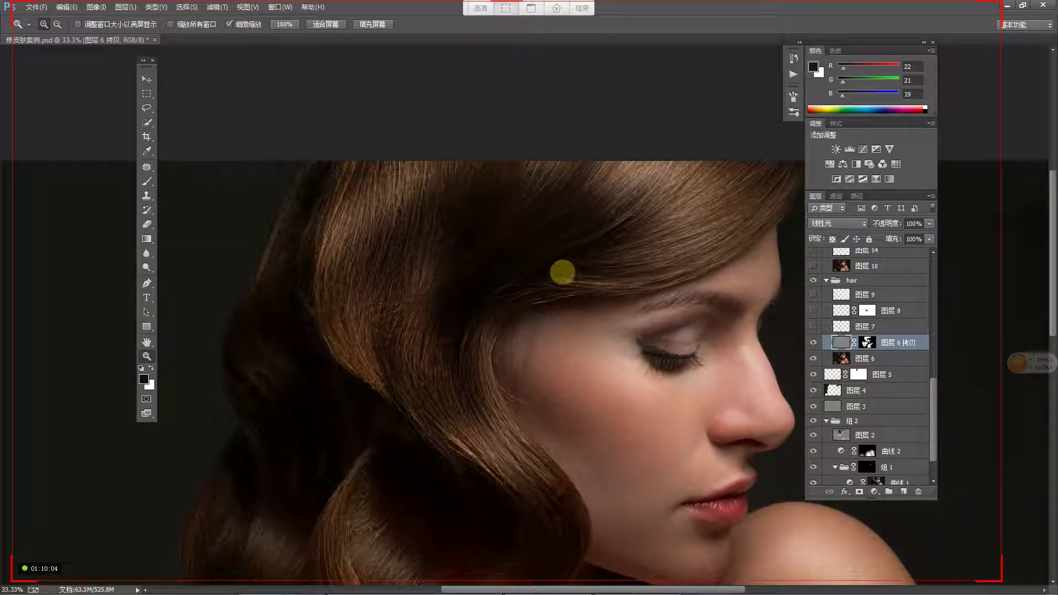
{"action": "left_click", "coordinate": [814, 343]}
{"action": "left_click", "coordinate": [813, 342]}
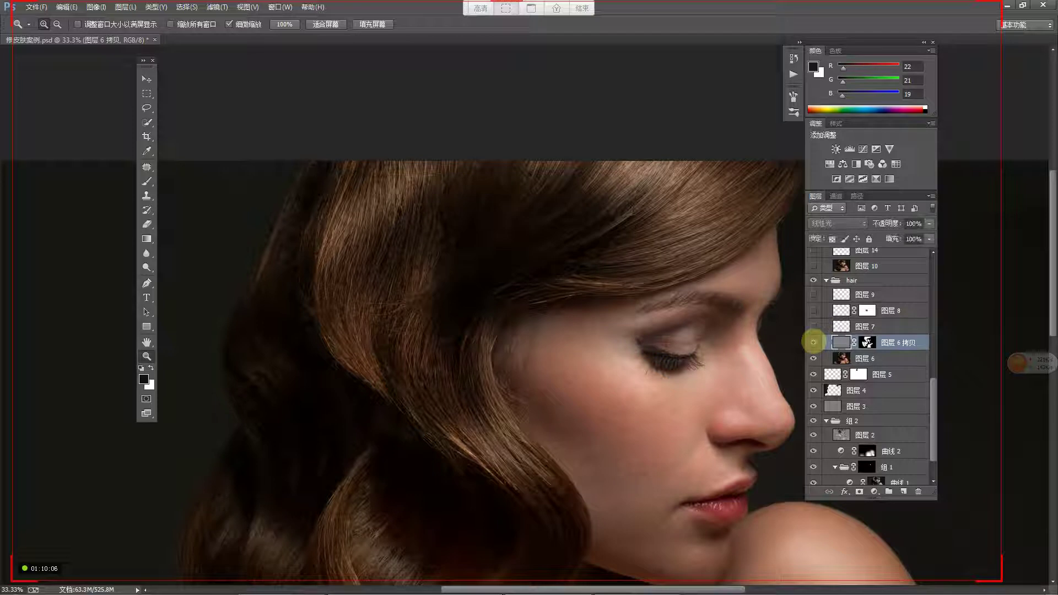
{"action": "left_click", "coordinate": [667, 244]}
{"action": "key", "text": "Tab"}
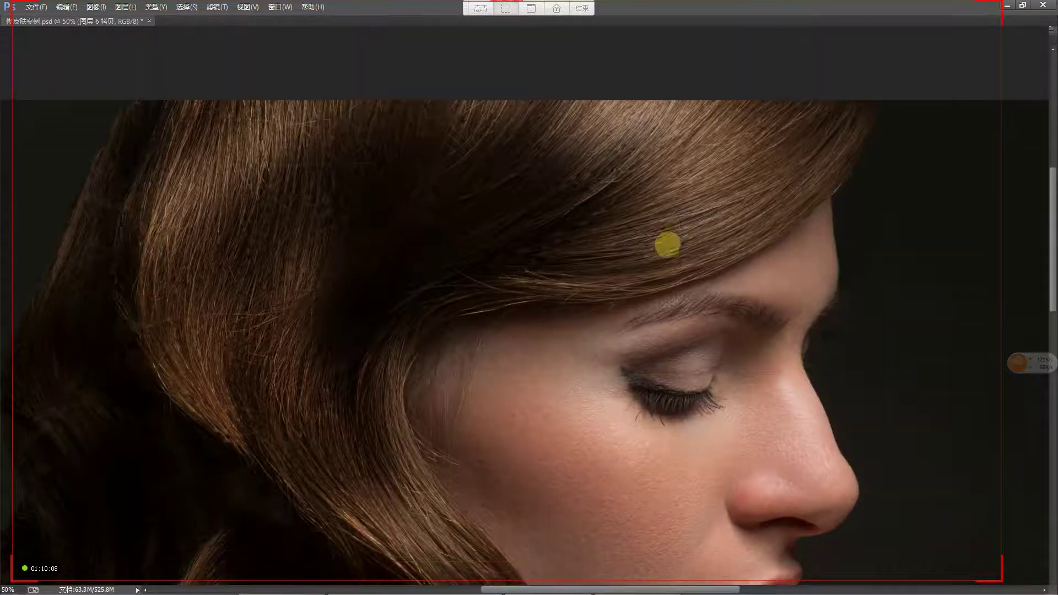
{"action": "mouse_move", "coordinate": [671, 237]}
{"action": "left_mouse_down"}
{"action": "mouse_move", "coordinate": [640, 189]}
{"action": "mouse_move", "coordinate": [669, 171]}
{"action": "mouse_move", "coordinate": [677, 229]}
{"action": "left_mouse_up"}
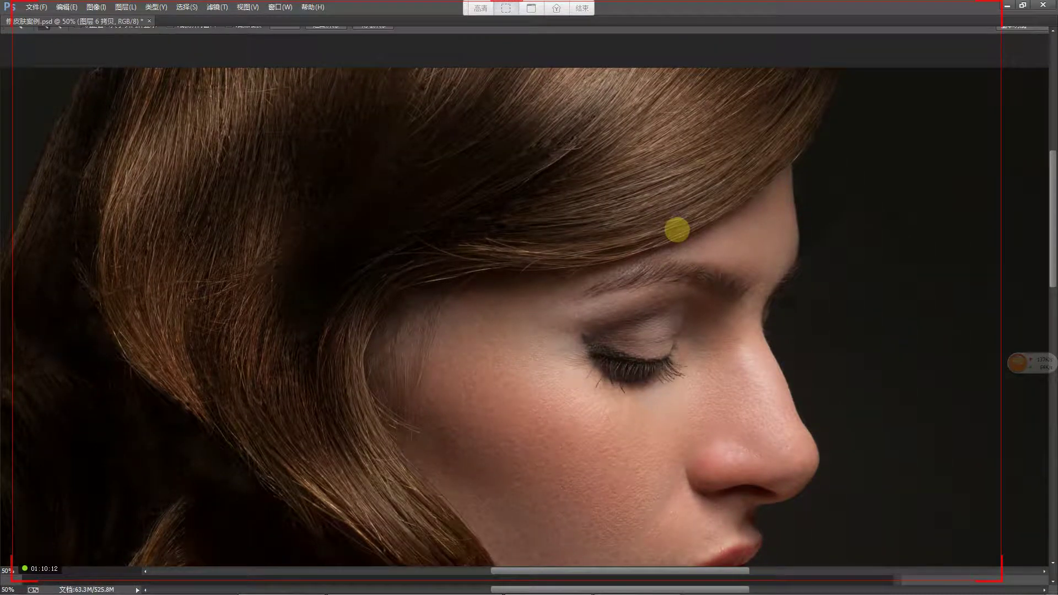
Step: Restore the interface and toggle 图层 6 拷贝 repeatedly to compare its effect on the hair and face
{"action": "key", "text": "Tab"}
{"action": "left_click", "coordinate": [813, 343]}
{"action": "left_click", "coordinate": [813, 342]}
{"action": "left_click", "coordinate": [813, 342]}
{"action": "left_click", "coordinate": [811, 342]}
{"action": "left_click_drag", "start_coordinate": [728, 357], "coordinate": [628, 243]}
{"action": "left_click", "coordinate": [813, 343]}
{"action": "left_click", "coordinate": [813, 343]}
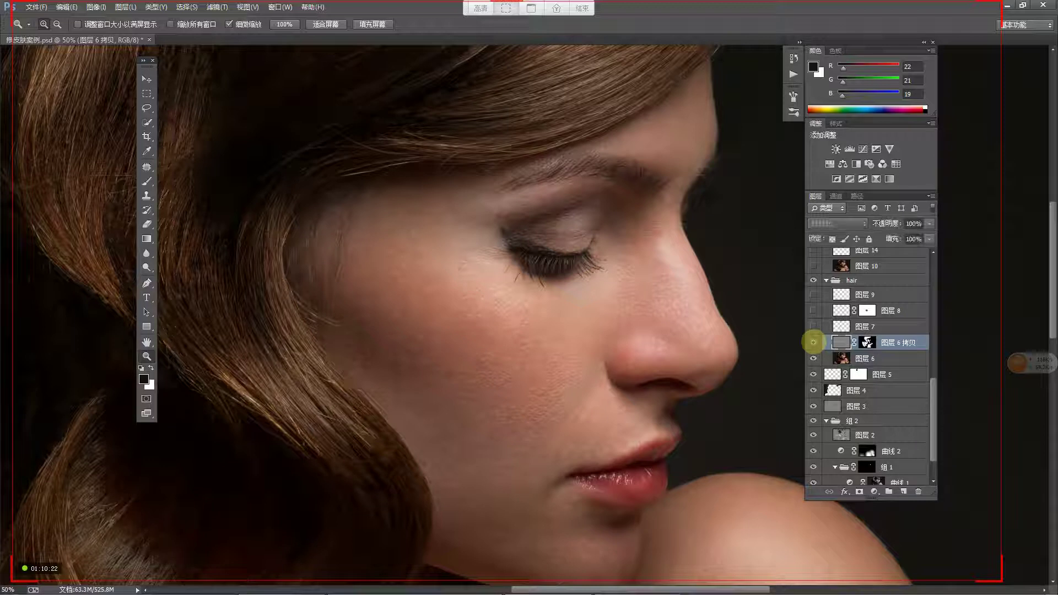
{"action": "left_click_drag", "start_coordinate": [533, 317], "coordinate": [638, 416]}
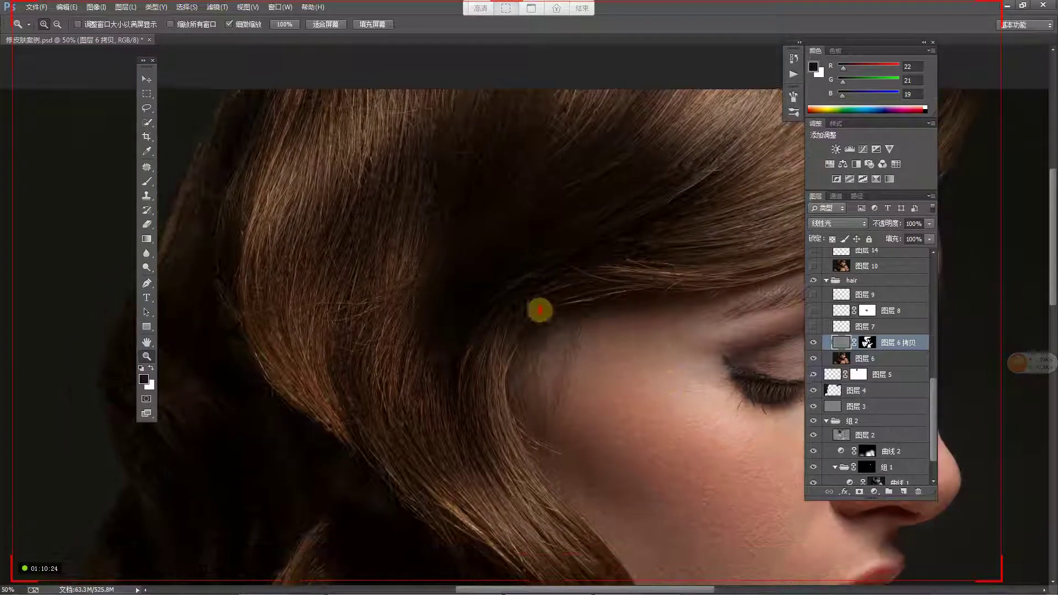
Step: Hide 图层 6 拷贝, duplicate 图层 6, and invert the colors of the new copy
{"action": "left_click", "coordinate": [813, 343]}
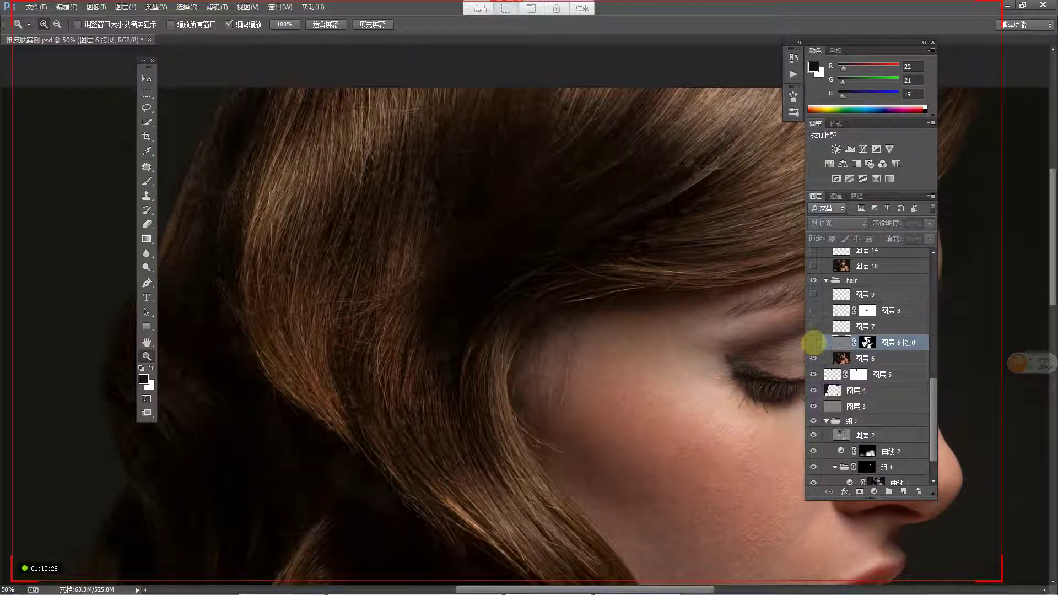
{"action": "left_click", "coordinate": [876, 359]}
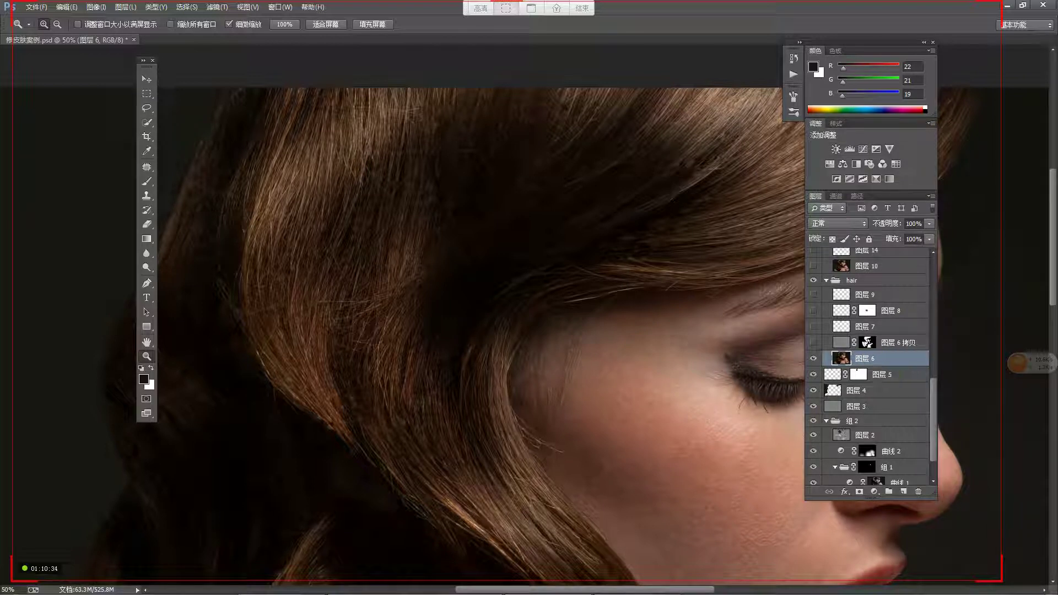
{"action": "key", "text": "ctrl+j"}
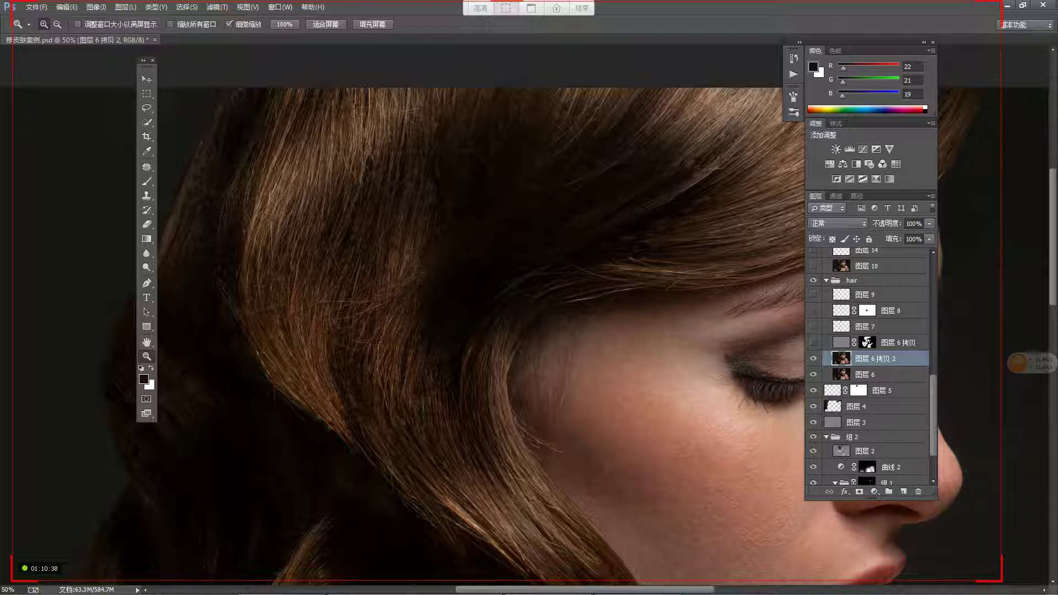
{"action": "key", "text": "ctrl+i"}
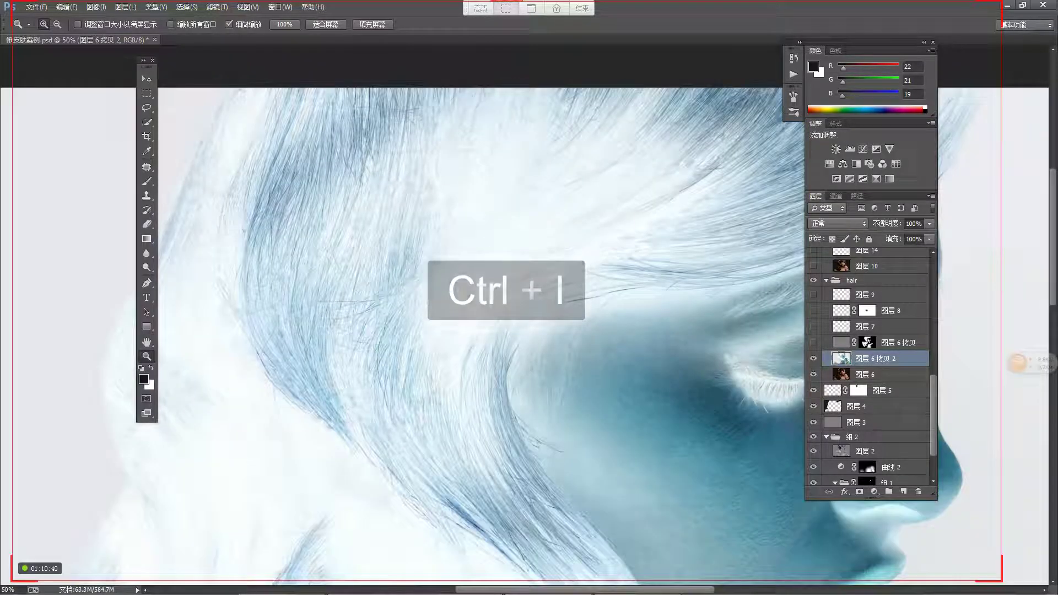
Step: Set the blending mode of the inverted layer 图层 6 拷贝 2 to Linear Light (线性光)
{"action": "left_click_drag", "start_coordinate": [648, 302], "coordinate": [515, 255]}
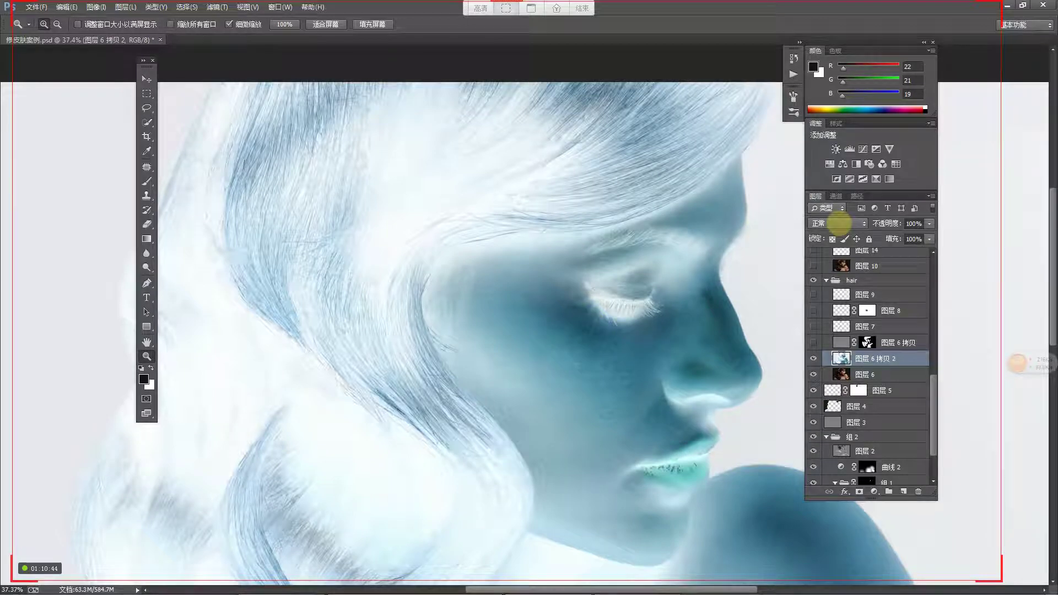
{"action": "left_click", "coordinate": [839, 222]}
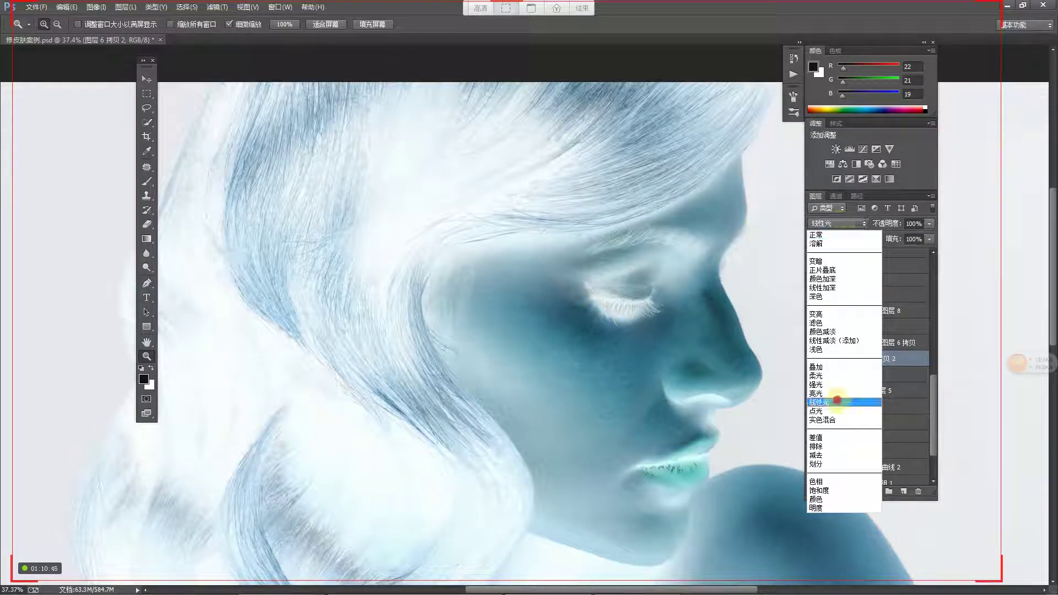
{"action": "left_click", "coordinate": [830, 402]}
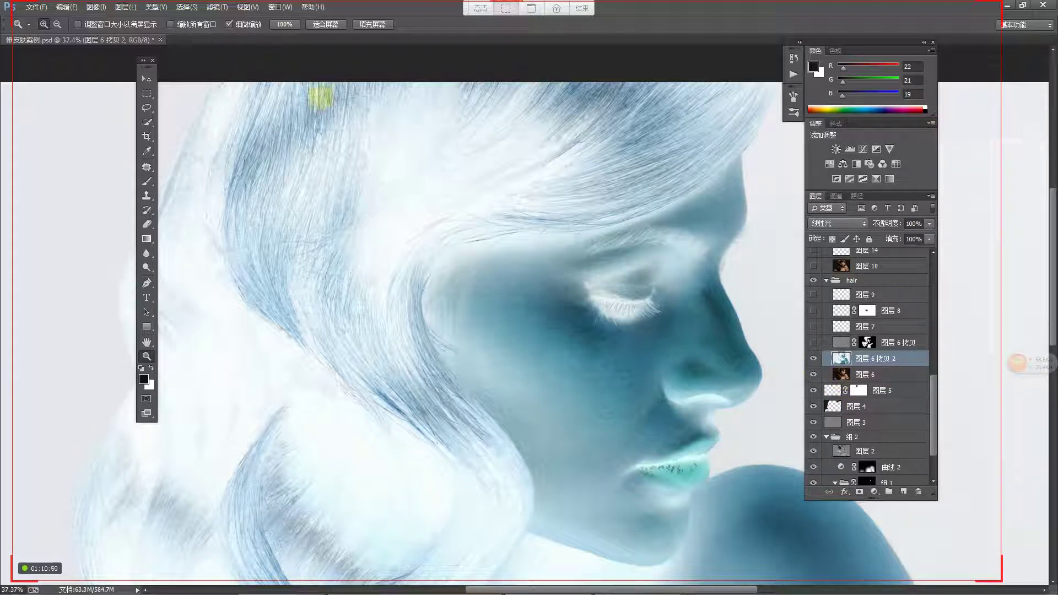
Step: Start a High Pass filter on 图层 6 拷贝 2 and place its dialog over the hair, clear of the face
{"action": "left_click", "coordinate": [216, 7]}
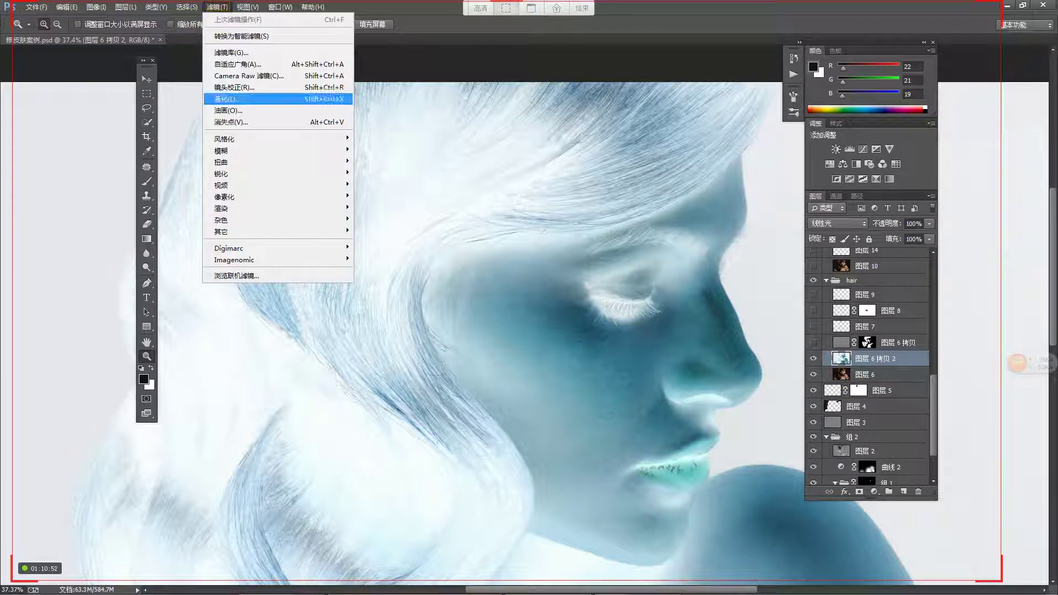
{"action": "mouse_move", "coordinate": [263, 207]}
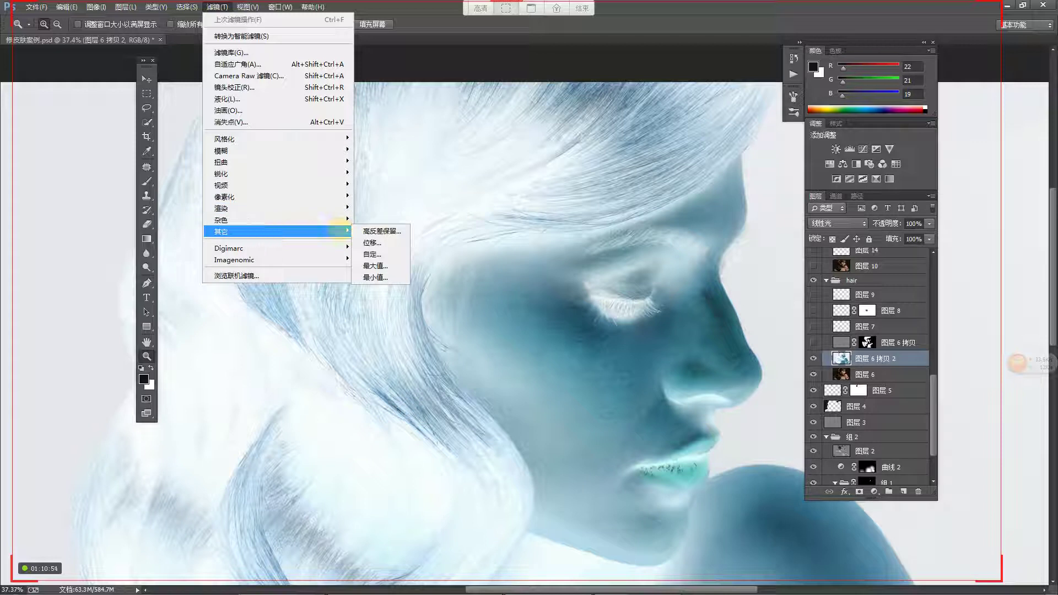
{"action": "left_click", "coordinate": [358, 230]}
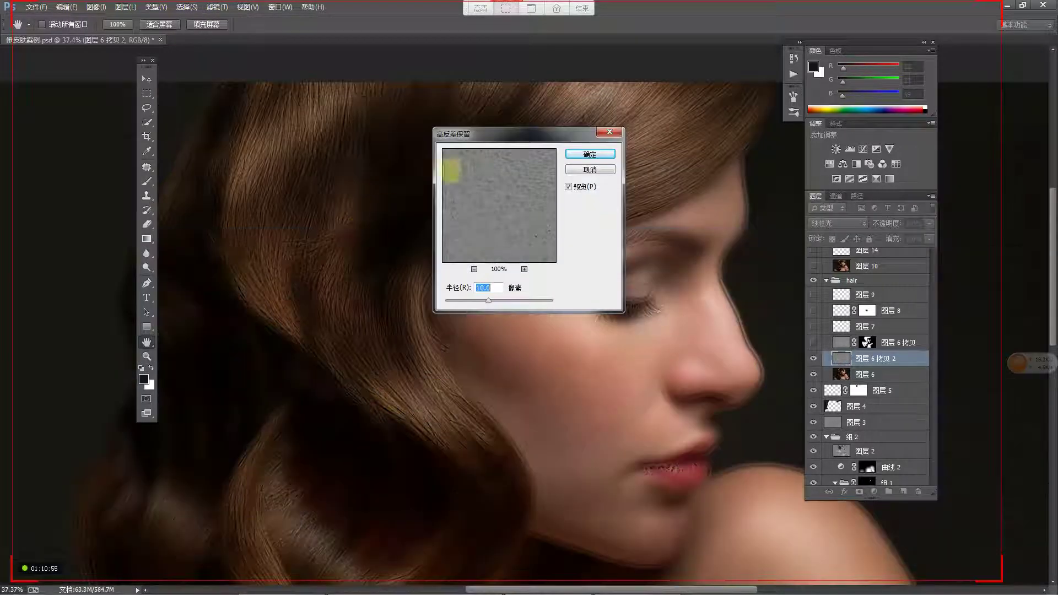
{"action": "left_click_drag", "start_coordinate": [606, 178], "coordinate": [309, 231]}
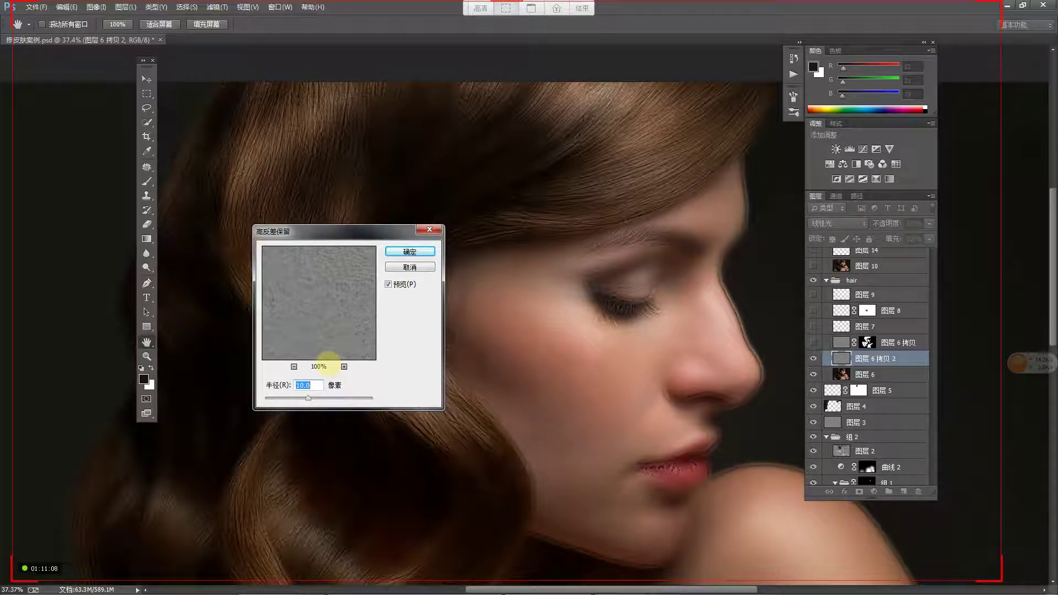
Step: Try small and large High Pass radii, including 174.6, 52.1, 3.7 and 2.1 pixels, and compare the effect on hair and skin
{"action": "left_click_drag", "start_coordinate": [305, 398], "coordinate": [327, 398]}
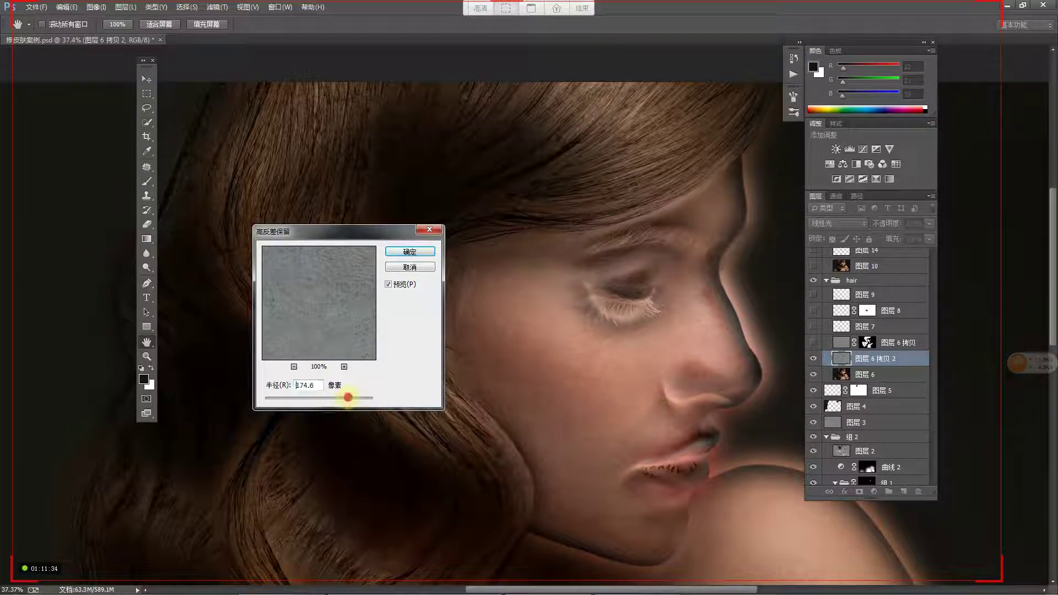
{"action": "left_click_drag", "start_coordinate": [333, 397], "coordinate": [349, 398]}
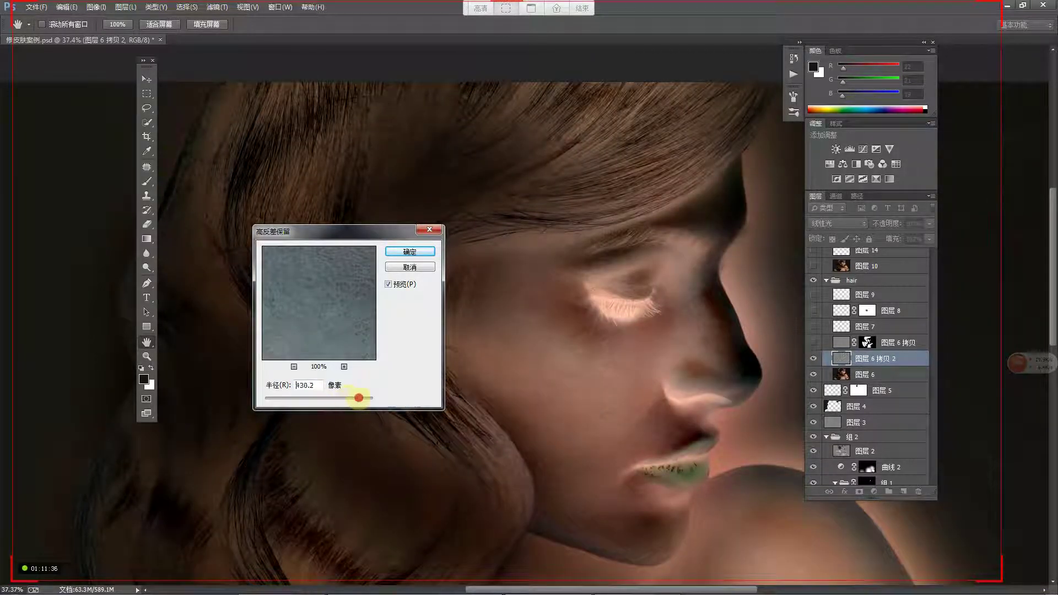
{"action": "left_click_drag", "start_coordinate": [357, 398], "coordinate": [325, 398]}
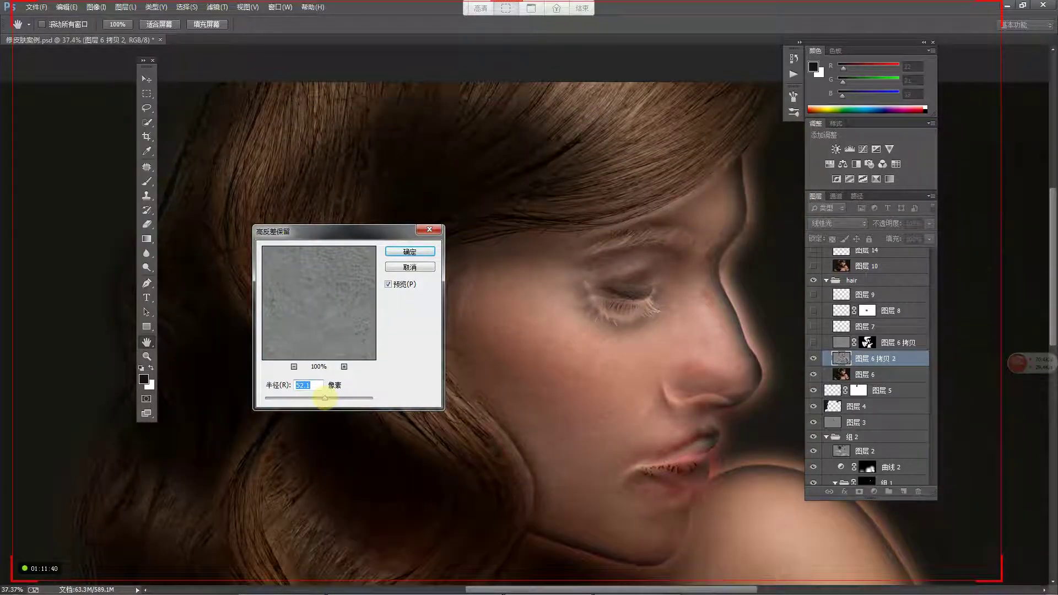
{"action": "left_click_drag", "start_coordinate": [513, 386], "coordinate": [552, 365]}
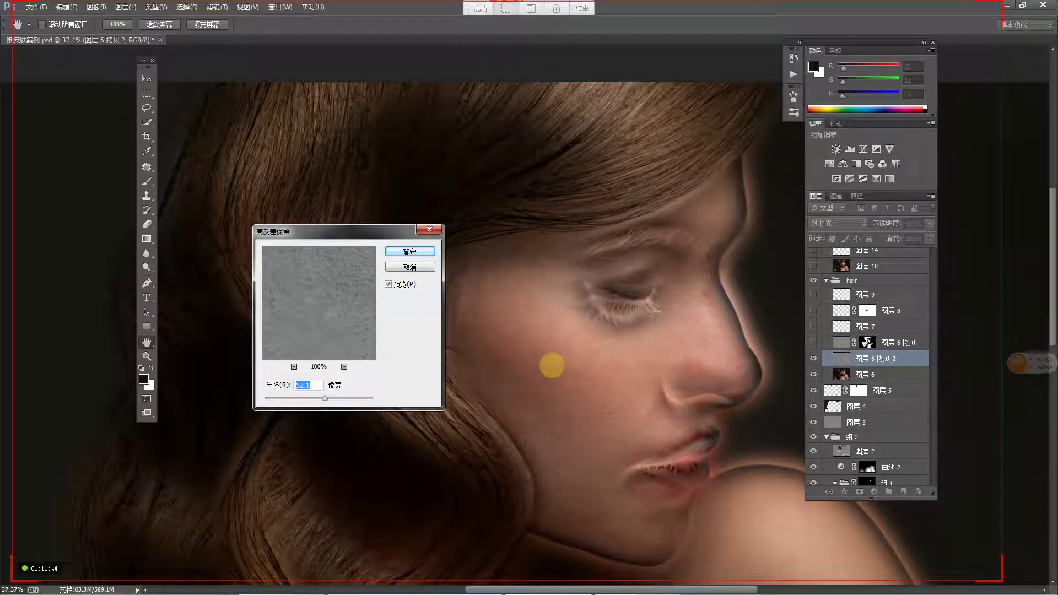
{"action": "left_click_drag", "start_coordinate": [556, 365], "coordinate": [592, 433]}
{"action": "left_click_drag", "start_coordinate": [325, 398], "coordinate": [301, 398]}
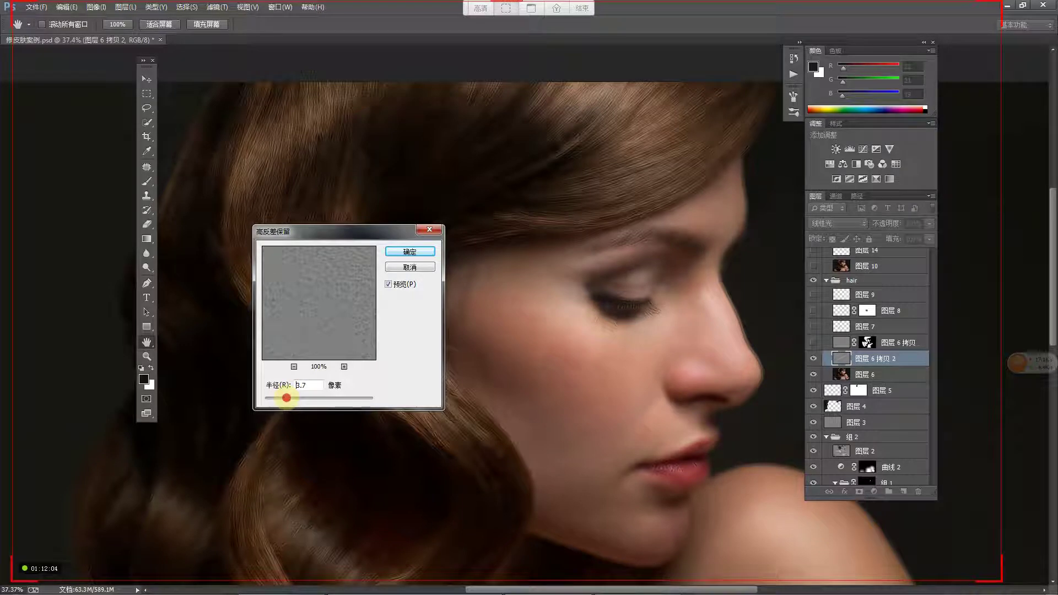
{"action": "left_click_drag", "start_coordinate": [281, 399], "coordinate": [318, 397]}
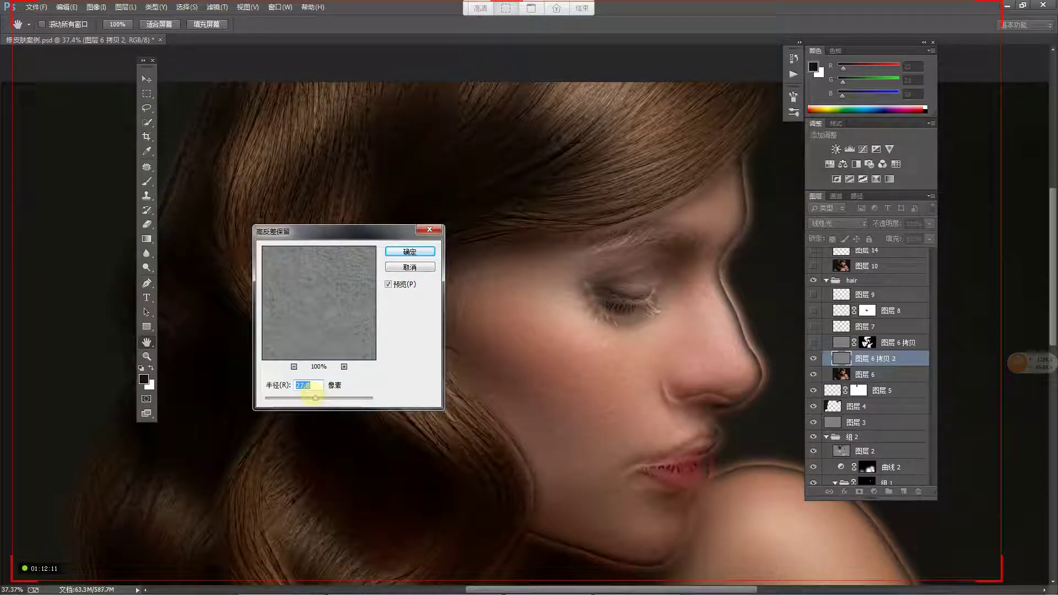
{"action": "left_click_drag", "start_coordinate": [298, 401], "coordinate": [277, 398]}
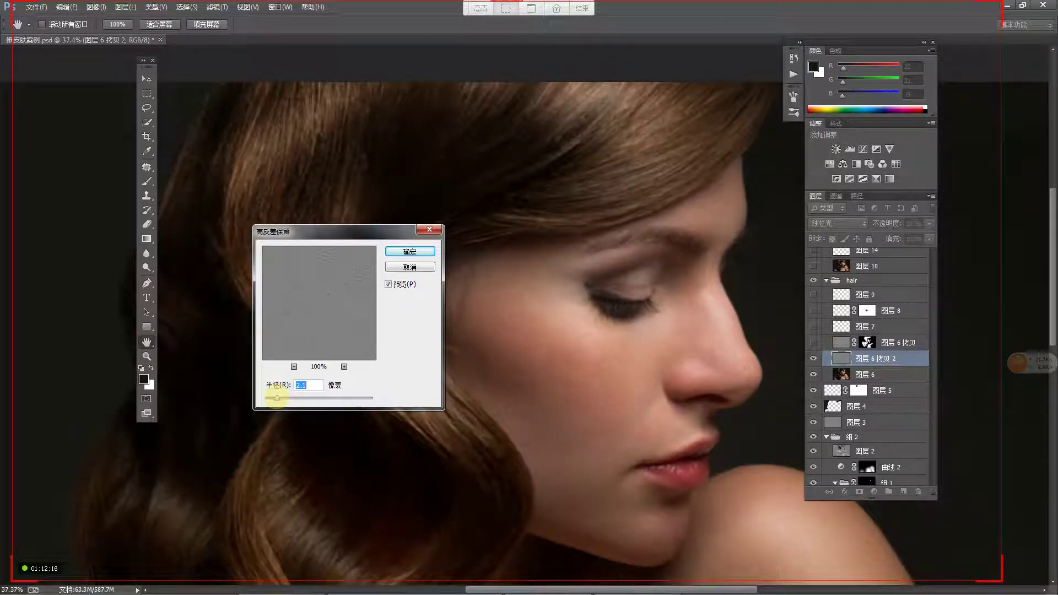
{"action": "left_click_drag", "start_coordinate": [277, 398], "coordinate": [349, 402]}
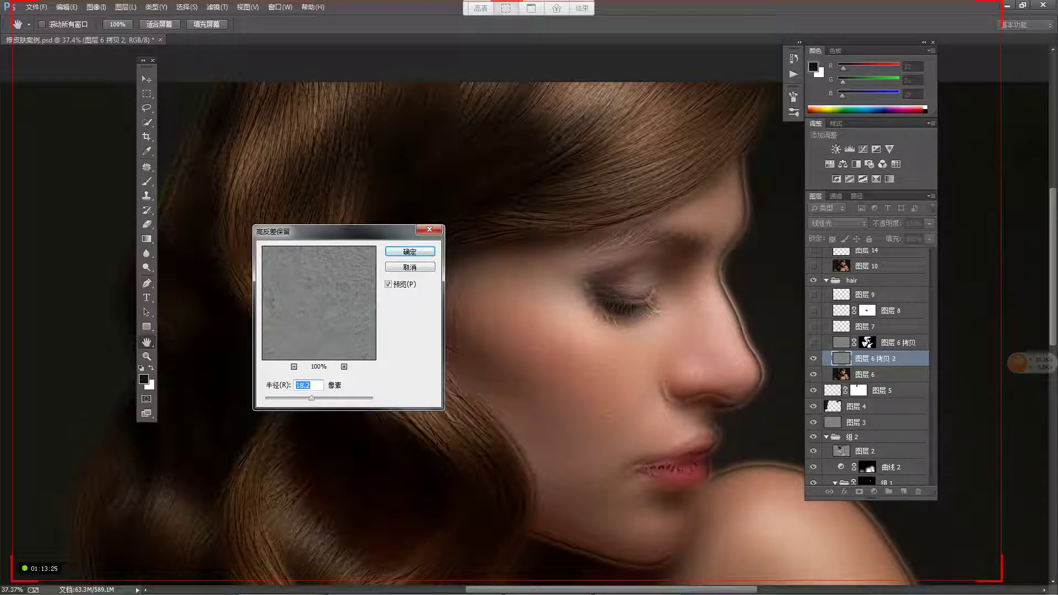
Step: Try High Pass radii of 15, 18 and 21 pixels and compare how each softens the portrait
{"action": "type", "text": "15"}
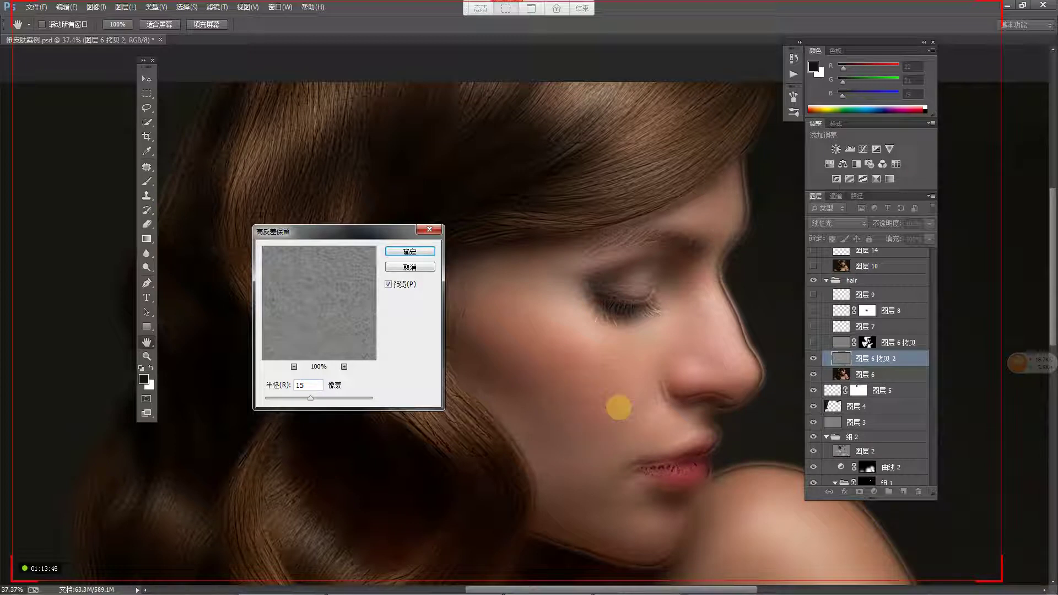
{"action": "left_click", "coordinate": [282, 385]}
{"action": "type", "text": "18"}
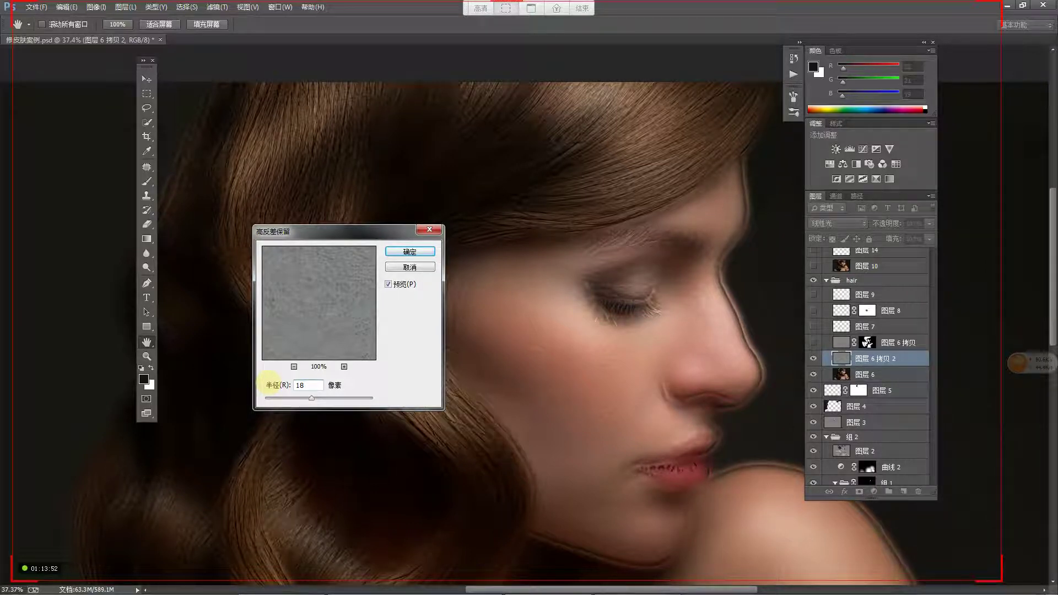
{"action": "left_click", "coordinate": [280, 385]}
{"action": "type", "text": "21"}
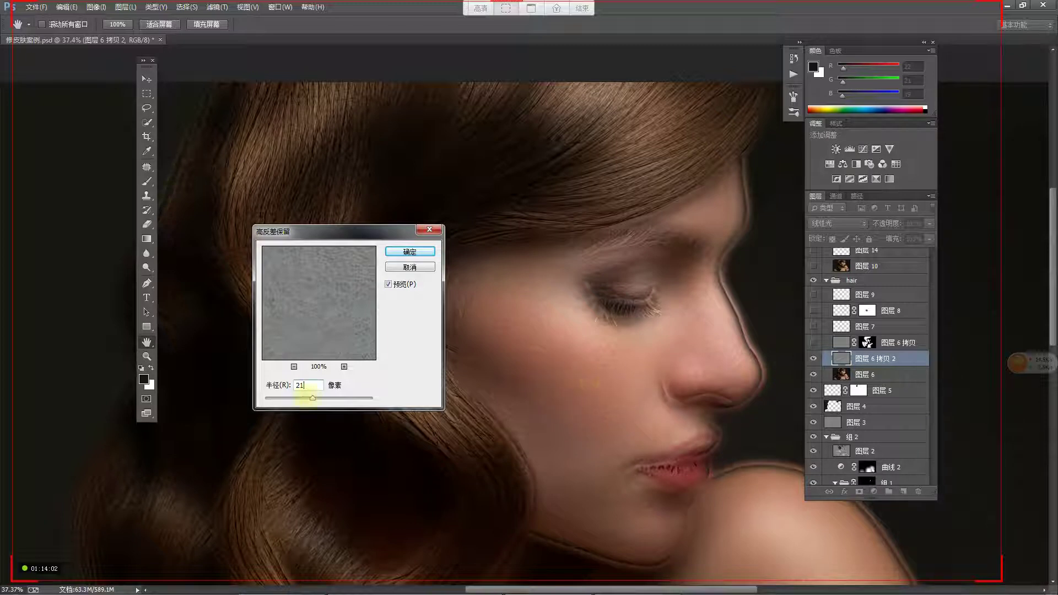
Step: Compare the 21-pixel High Pass radius with other settings, including 72.1, 166.1 and 94.9 pixels
{"action": "left_click_drag", "start_coordinate": [312, 398], "coordinate": [329, 398]}
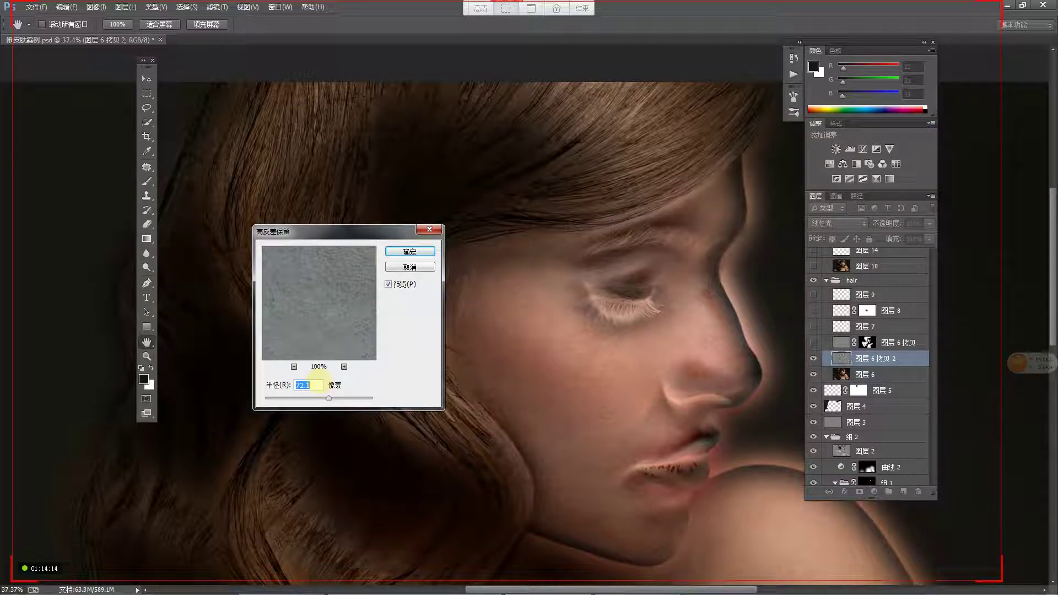
{"action": "type", "text": "21"}
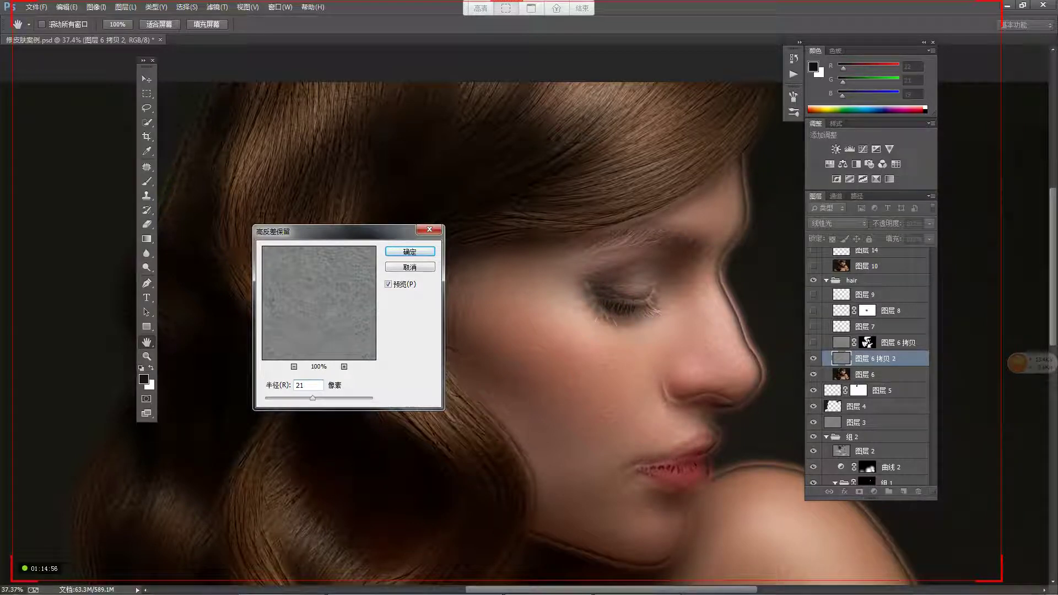
{"action": "left_click", "coordinate": [347, 397]}
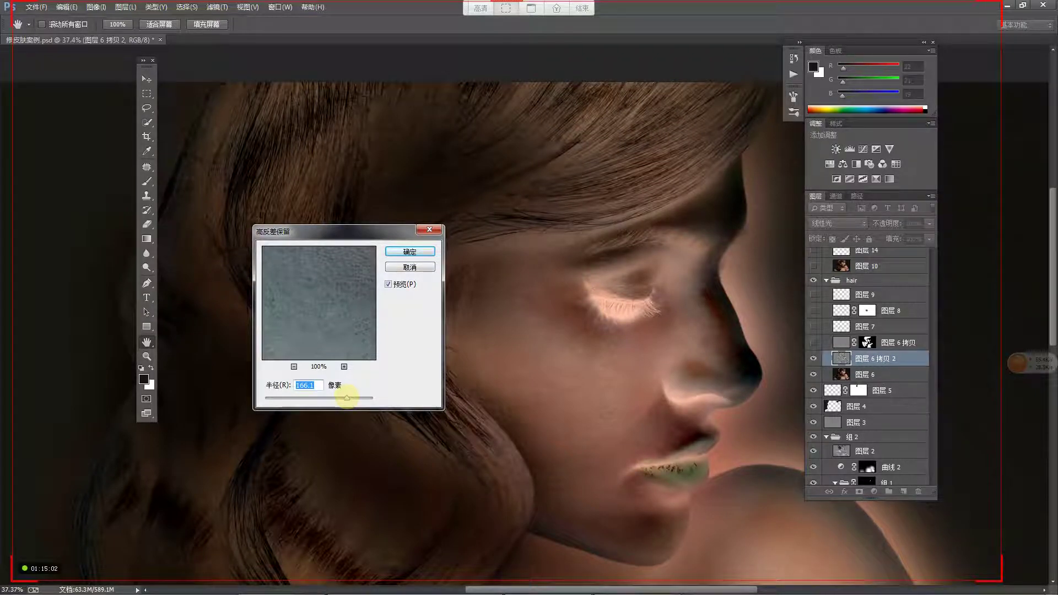
{"action": "left_click", "coordinate": [315, 397]}
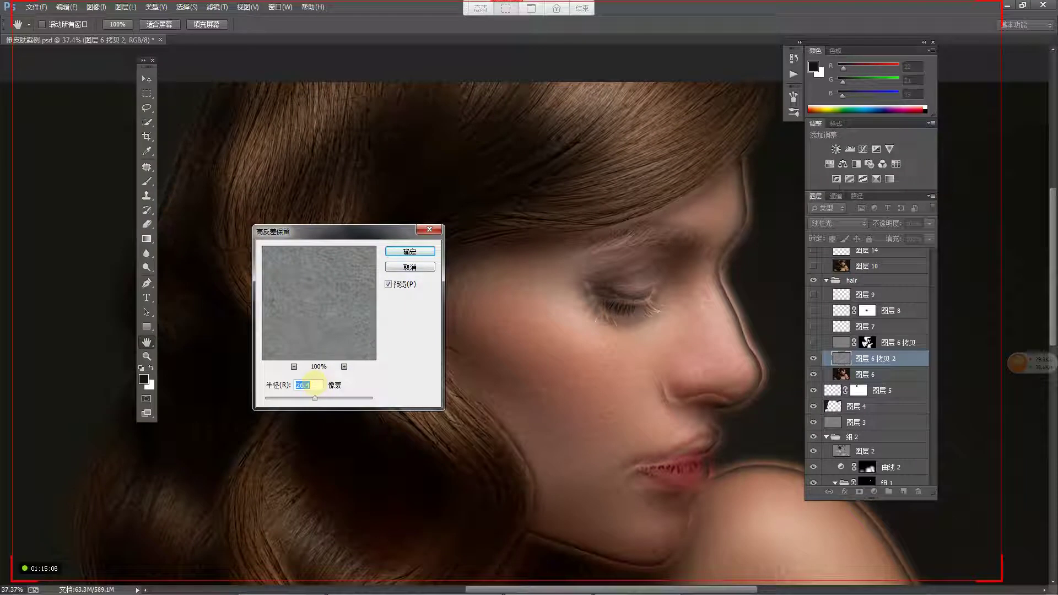
{"action": "left_click", "coordinate": [333, 398]}
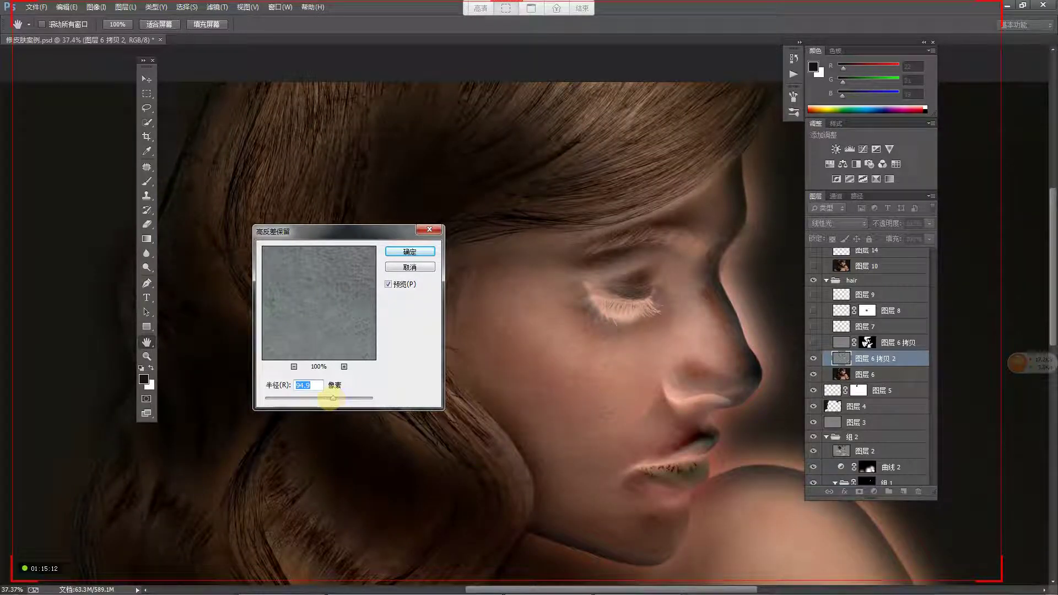
{"action": "left_click", "coordinate": [295, 398]}
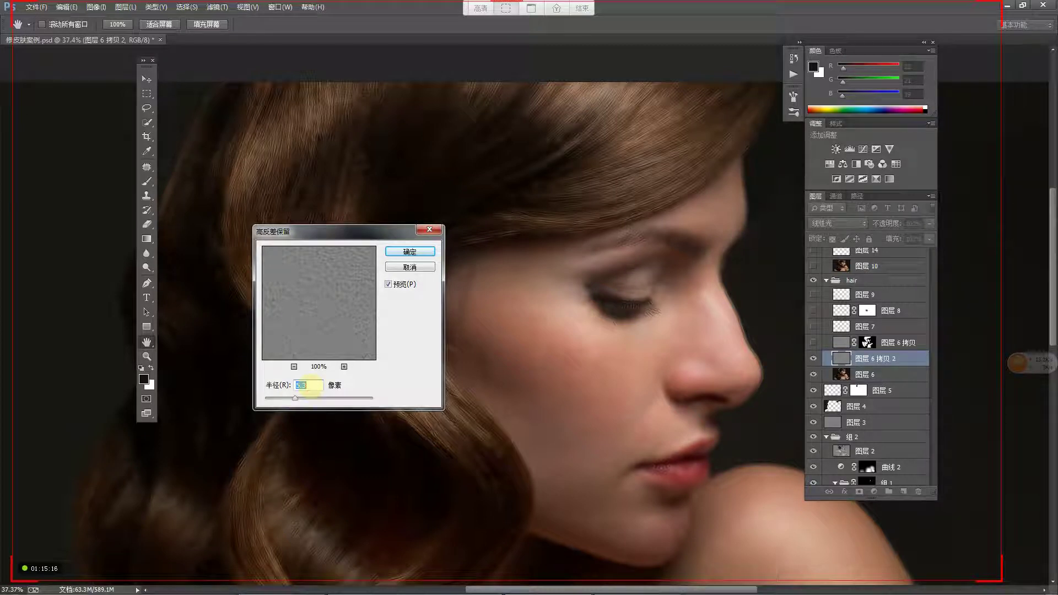
Step: Set the High Pass radius to 21 pixels and apply the filter to 图层 6 拷贝 2
{"action": "type", "text": "21"}
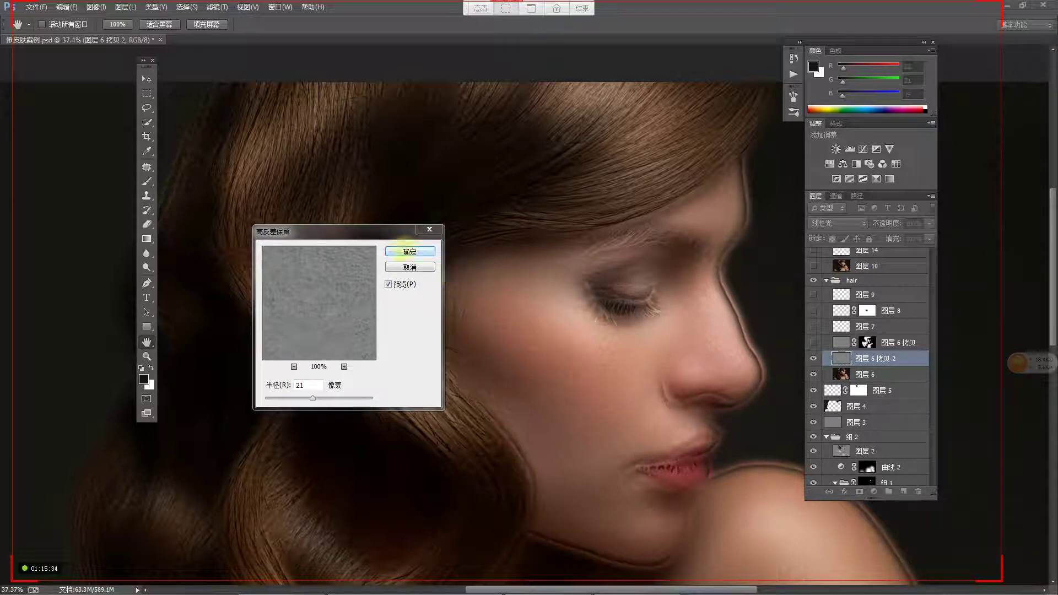
{"action": "left_click_drag", "start_coordinate": [378, 231], "coordinate": [578, 302]}
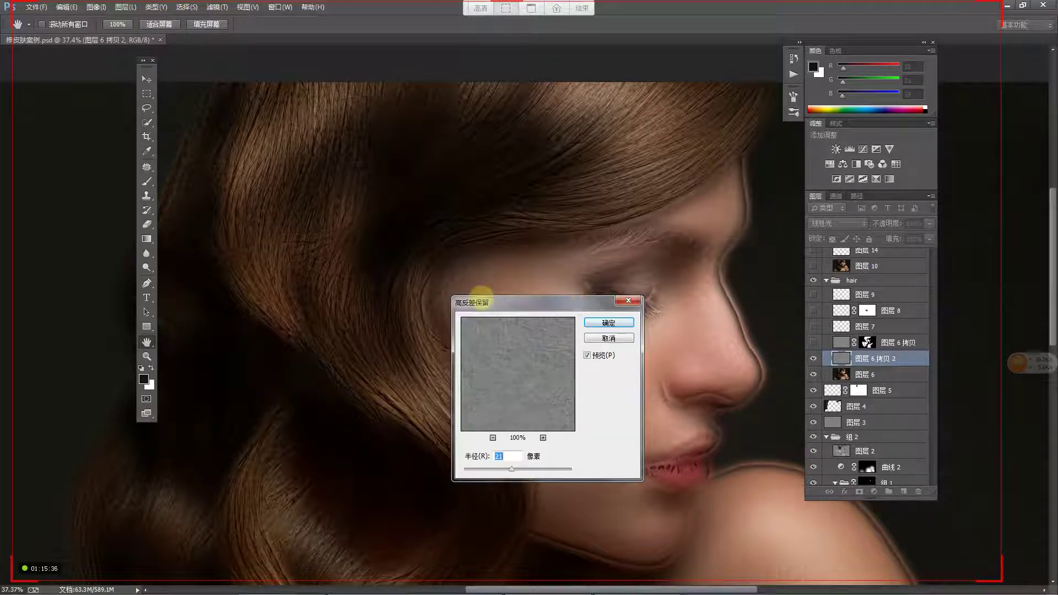
{"action": "left_click_drag", "start_coordinate": [510, 469], "coordinate": [526, 469]}
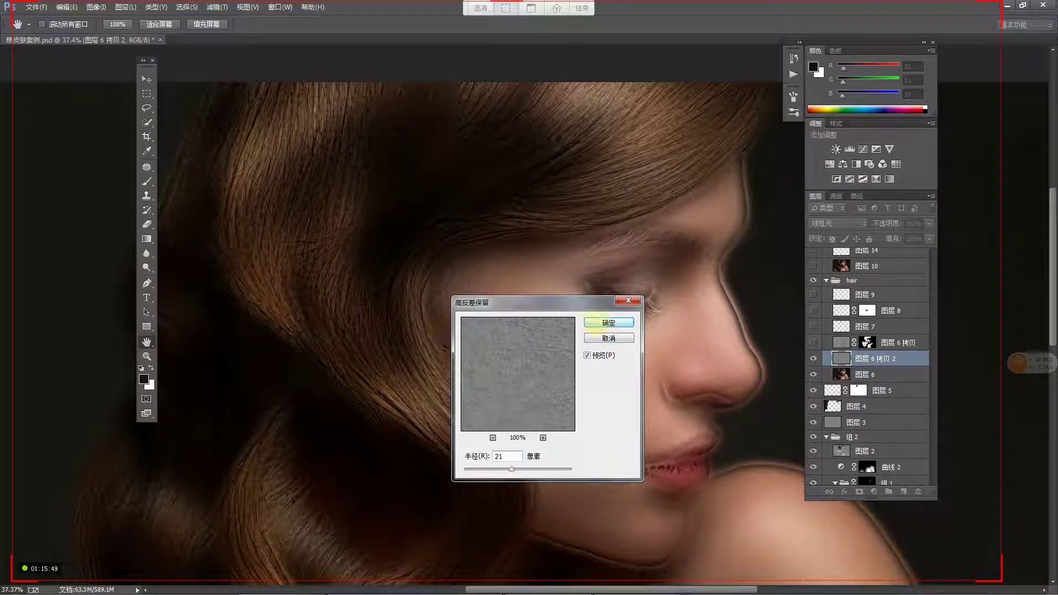
{"action": "left_click", "coordinate": [597, 323]}
{"action": "key", "text": "z"}
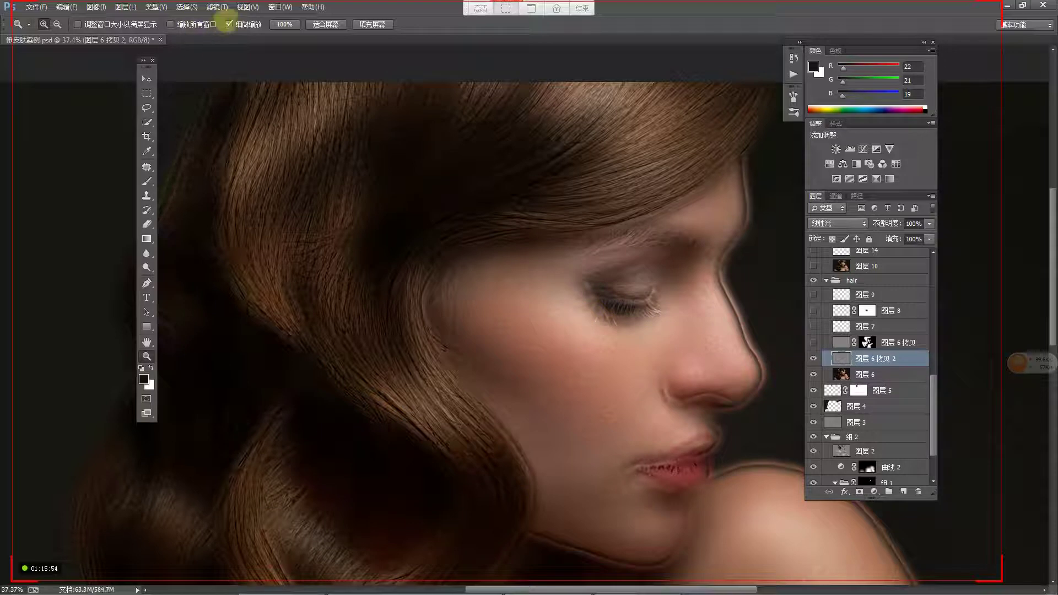
Step: Apply a Gaussian Blur with a 21-pixel radius to the High Pass layer 图层 6 拷贝 2
{"action": "left_click", "coordinate": [216, 7]}
{"action": "mouse_move", "coordinate": [223, 150]}
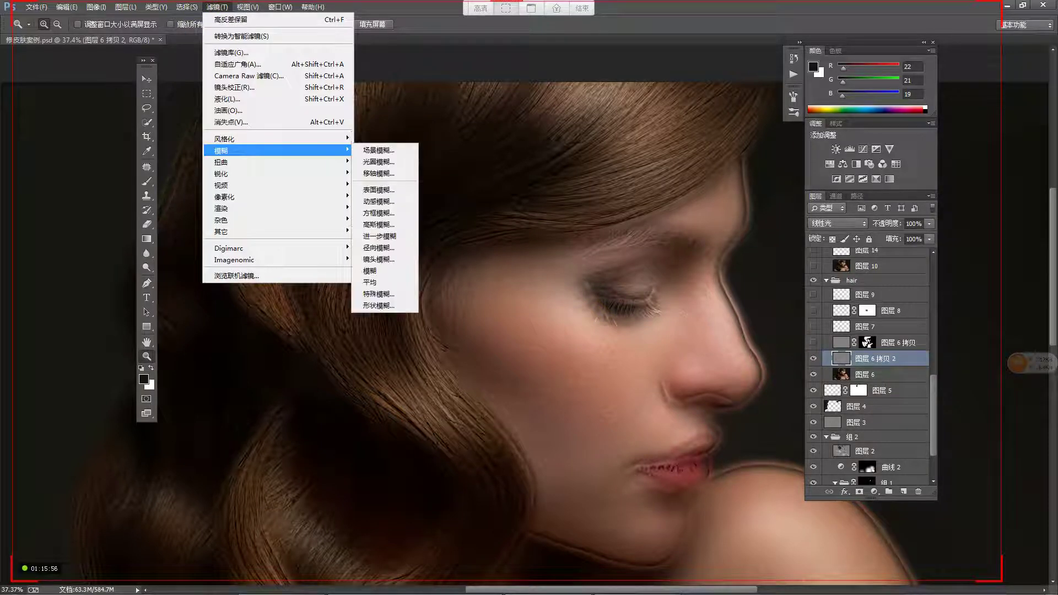
{"action": "left_click", "coordinate": [379, 225]}
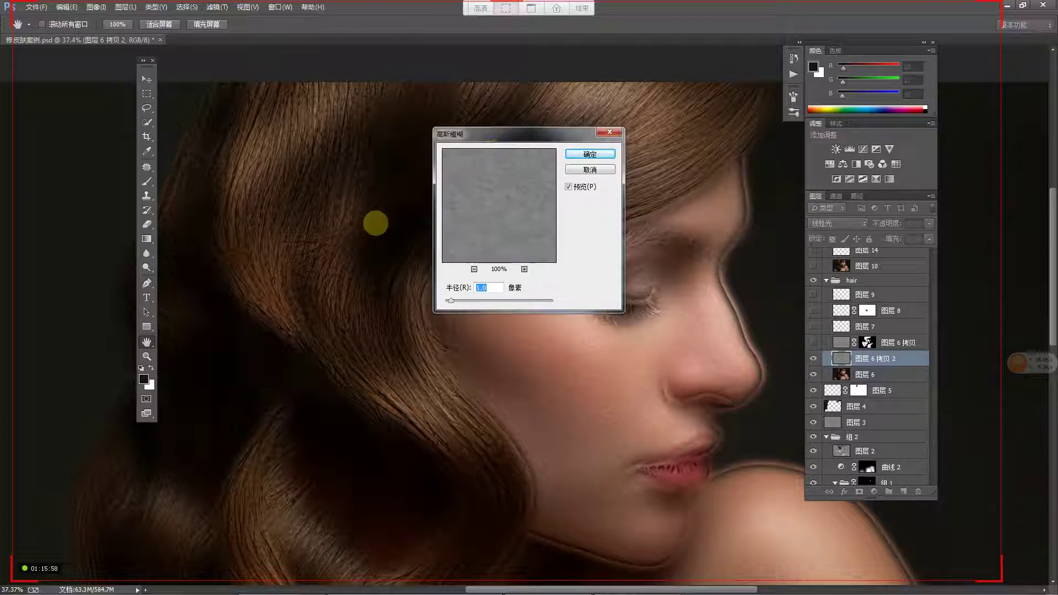
{"action": "left_click_drag", "start_coordinate": [505, 136], "coordinate": [342, 136]}
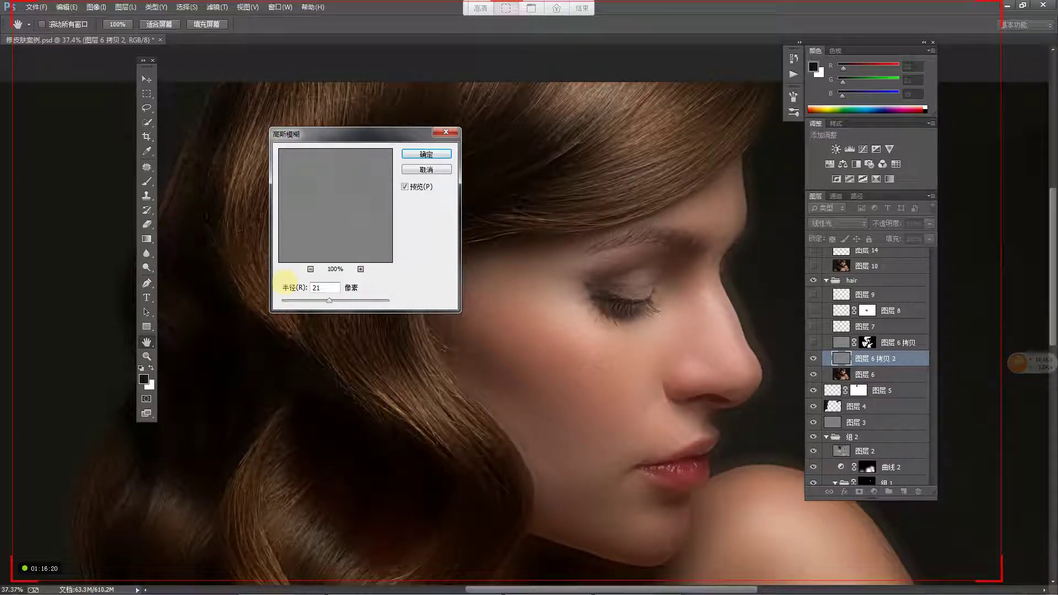
{"action": "left_click", "coordinate": [426, 154]}
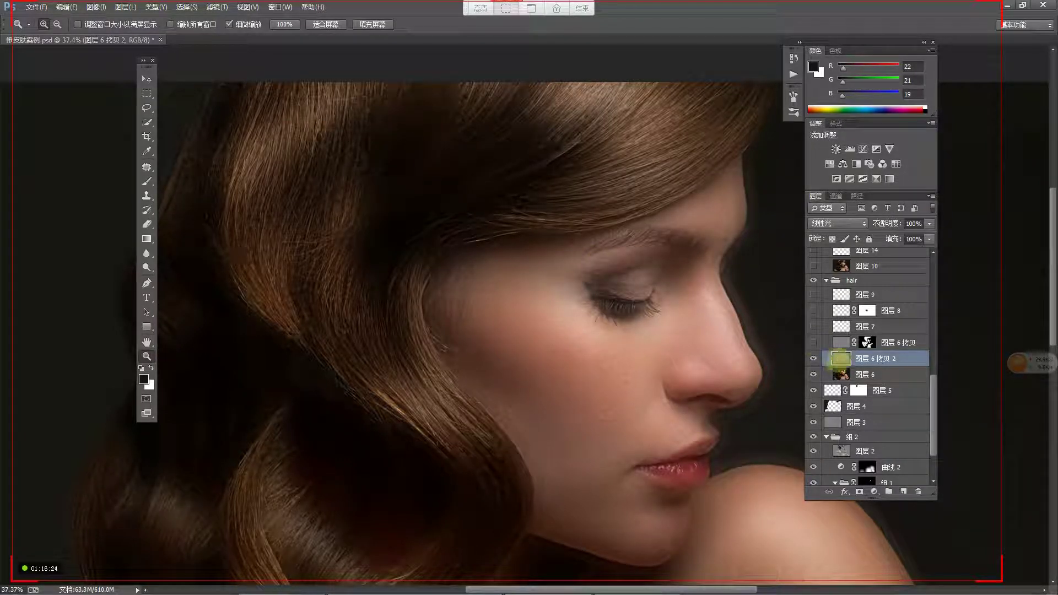
Step: Compare the cheek skin and hair edge at 100% with the High Pass layer 图层 6 拷贝 2 shown and hidden
{"action": "left_click", "coordinate": [813, 358]}
{"action": "left_click", "coordinate": [814, 358]}
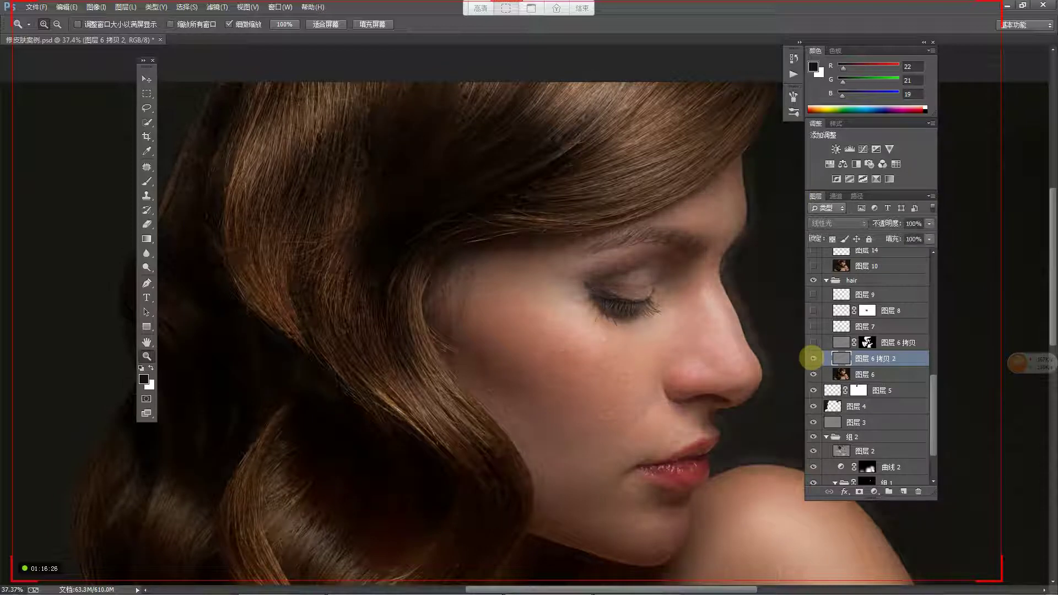
{"action": "left_click", "coordinate": [633, 371]}
{"action": "left_click", "coordinate": [633, 371]}
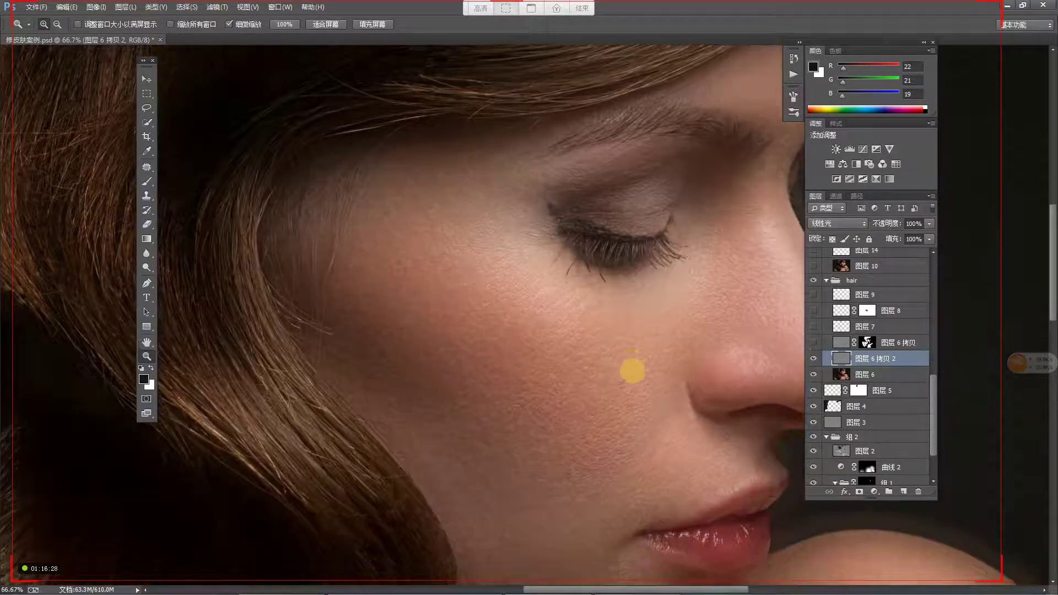
{"action": "left_click", "coordinate": [633, 370]}
{"action": "left_click", "coordinate": [814, 358]}
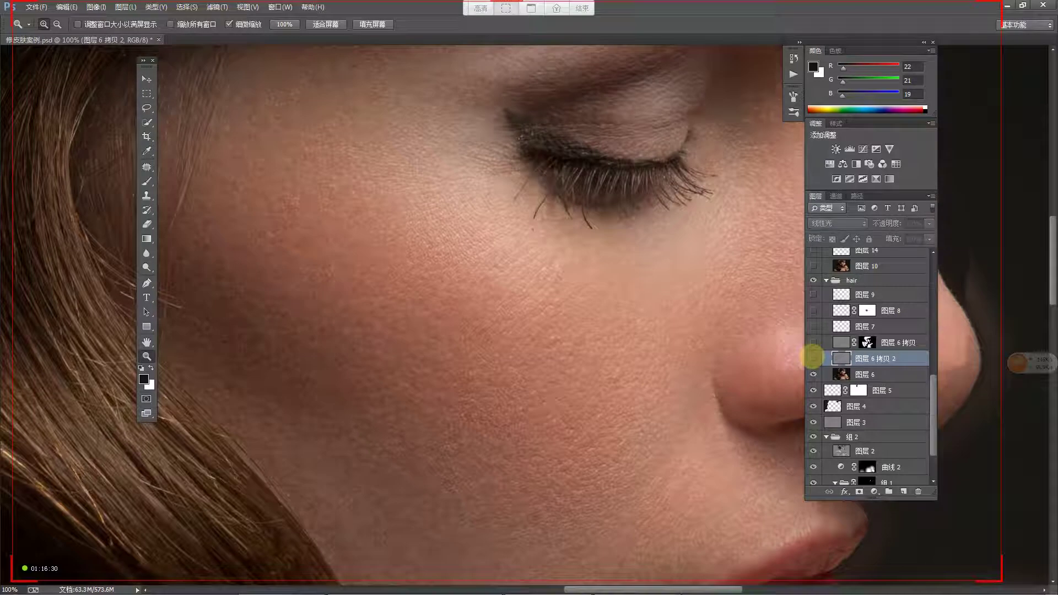
{"action": "left_click", "coordinate": [813, 359]}
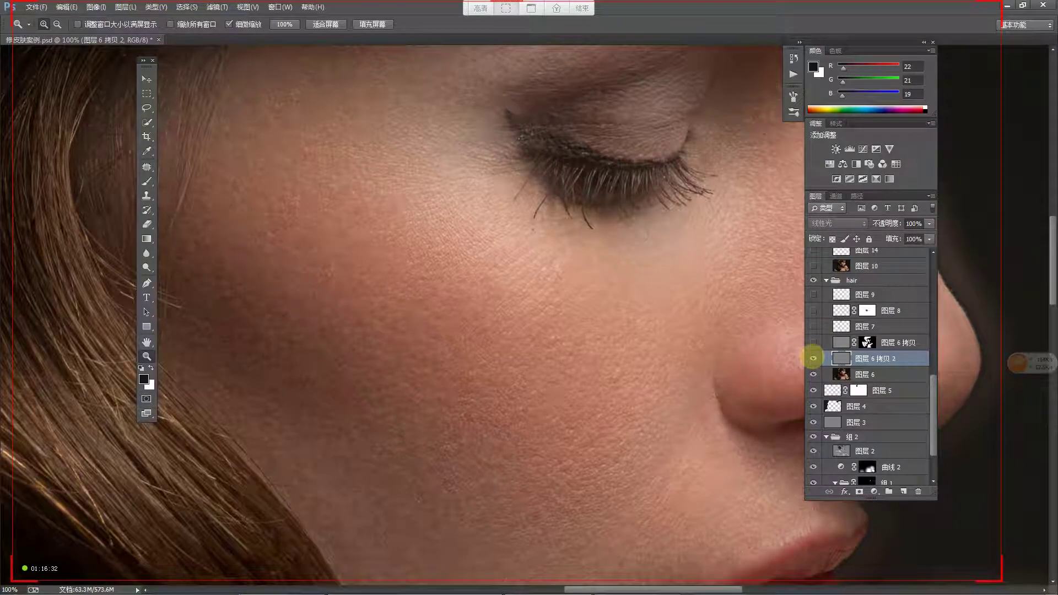
{"action": "left_click", "coordinate": [814, 358]}
{"action": "left_click", "coordinate": [814, 358]}
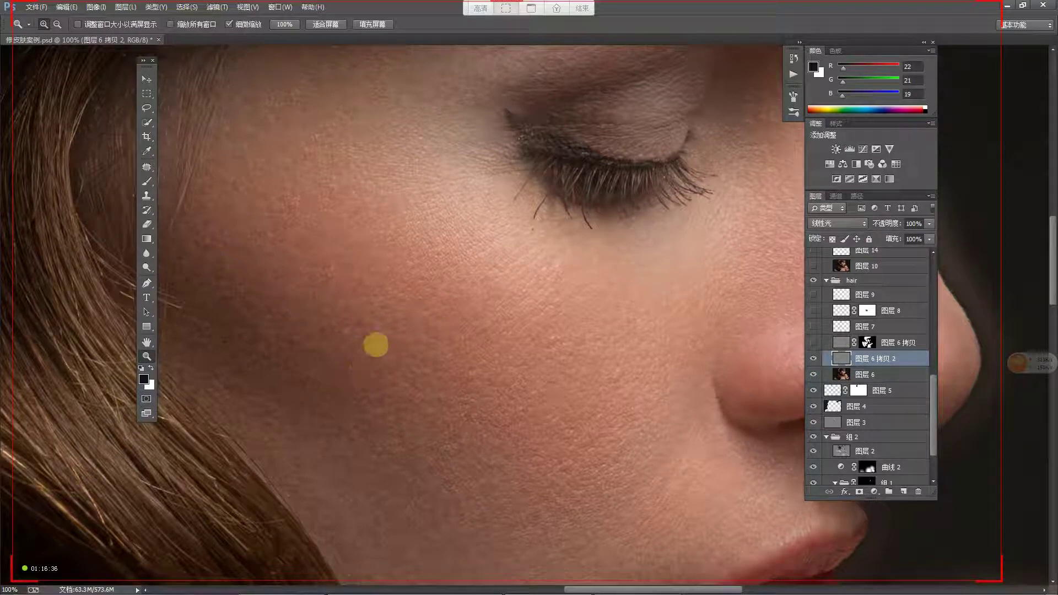
{"action": "left_click", "coordinate": [814, 358]}
{"action": "left_click", "coordinate": [815, 358]}
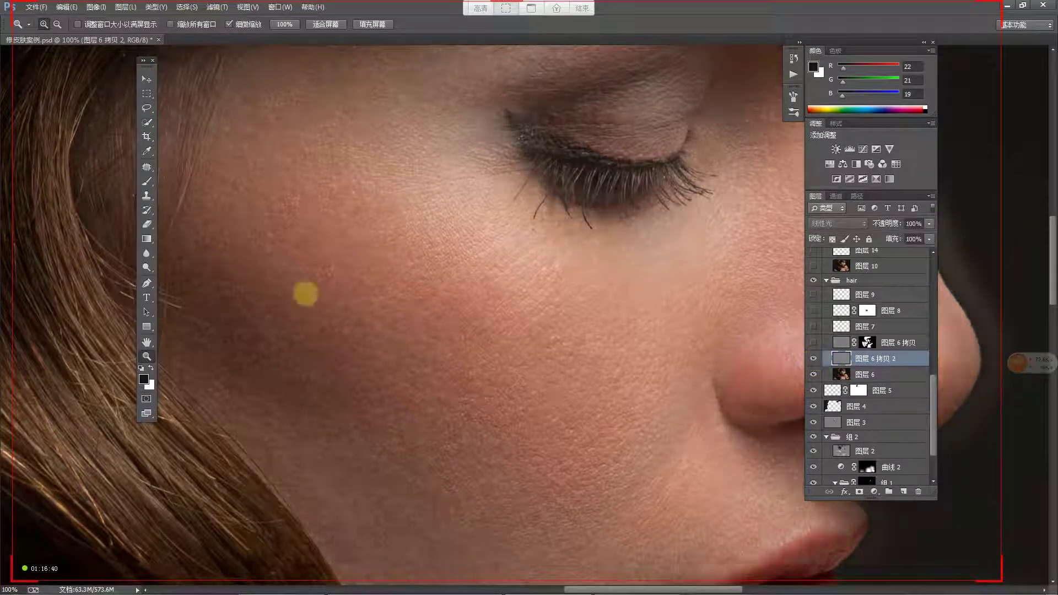
{"action": "left_click", "coordinate": [814, 359]}
{"action": "left_click", "coordinate": [814, 358]}
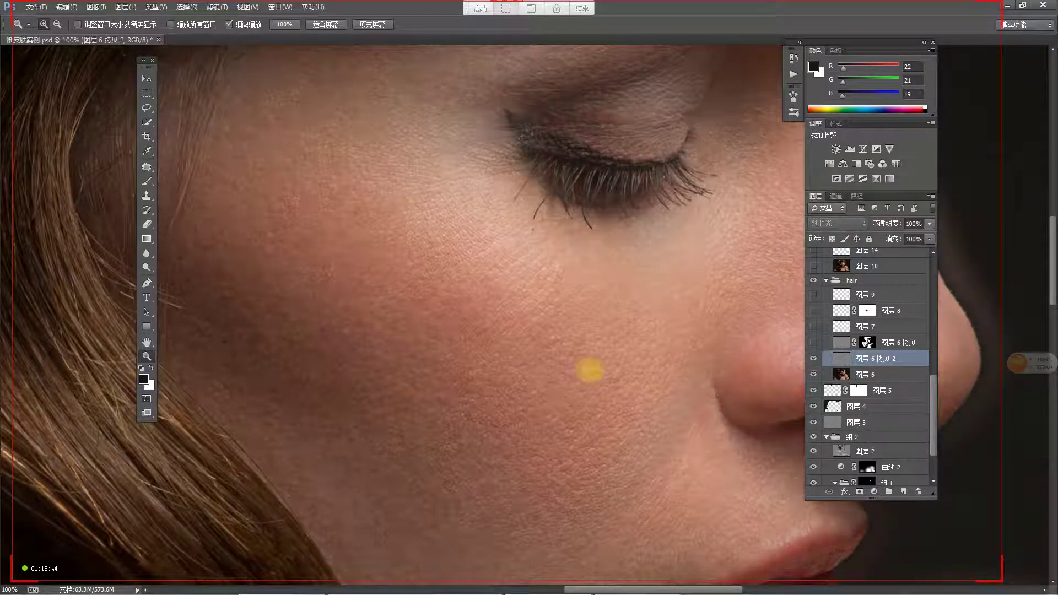
Step: Examine the nose and profile outline with 图层 6 拷贝 2 toggled off and on
{"action": "left_click_drag", "start_coordinate": [551, 329], "coordinate": [515, 373]}
{"action": "left_click_drag", "start_coordinate": [774, 282], "coordinate": [742, 291]}
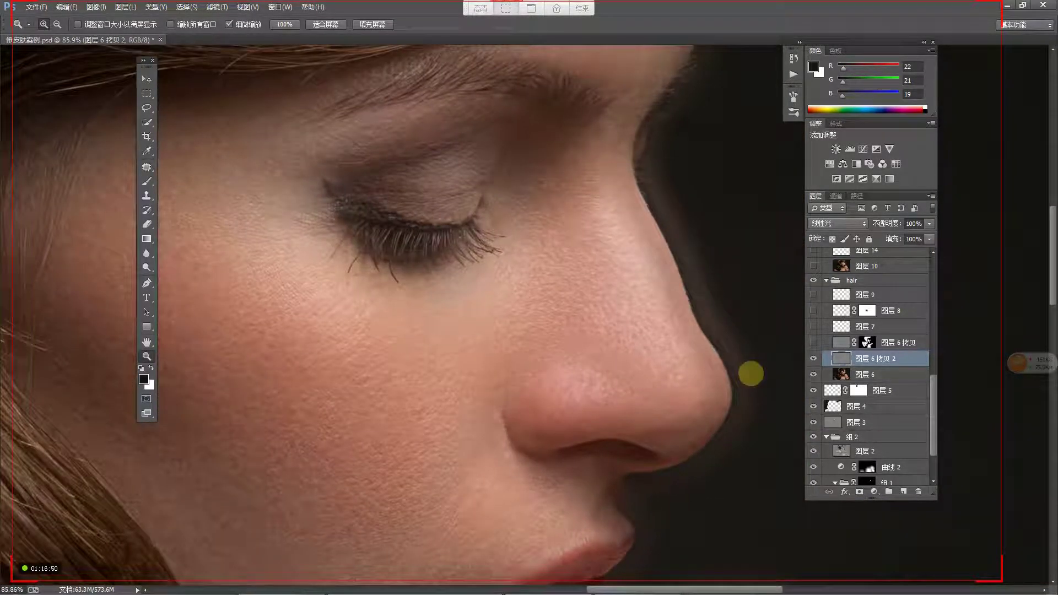
{"action": "left_click_drag", "start_coordinate": [689, 390], "coordinate": [683, 393]}
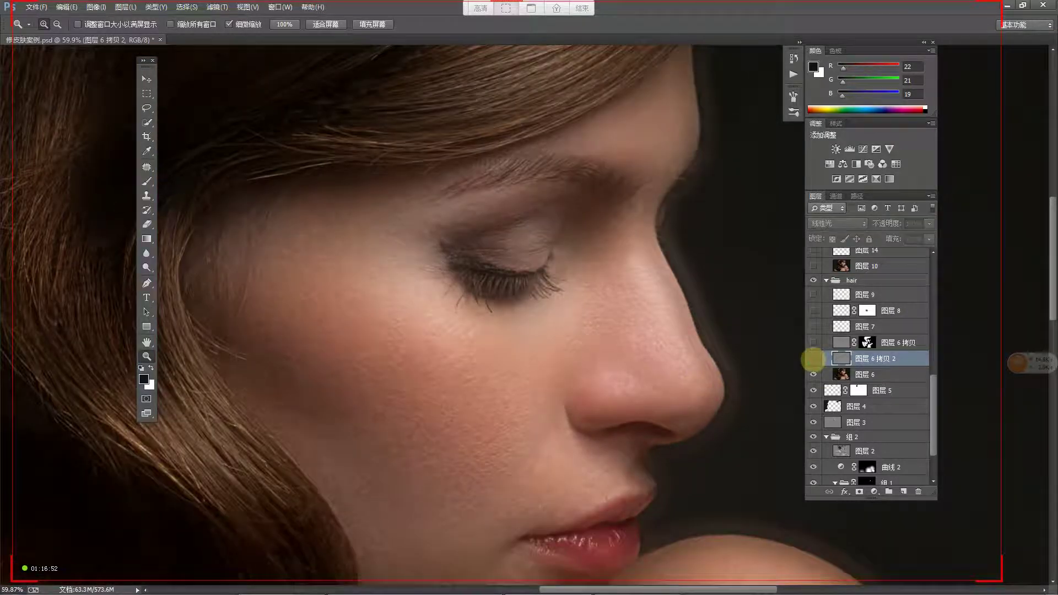
{"action": "left_click", "coordinate": [814, 359]}
{"action": "left_click", "coordinate": [814, 359]}
{"action": "left_click_drag", "start_coordinate": [732, 345], "coordinate": [577, 345]}
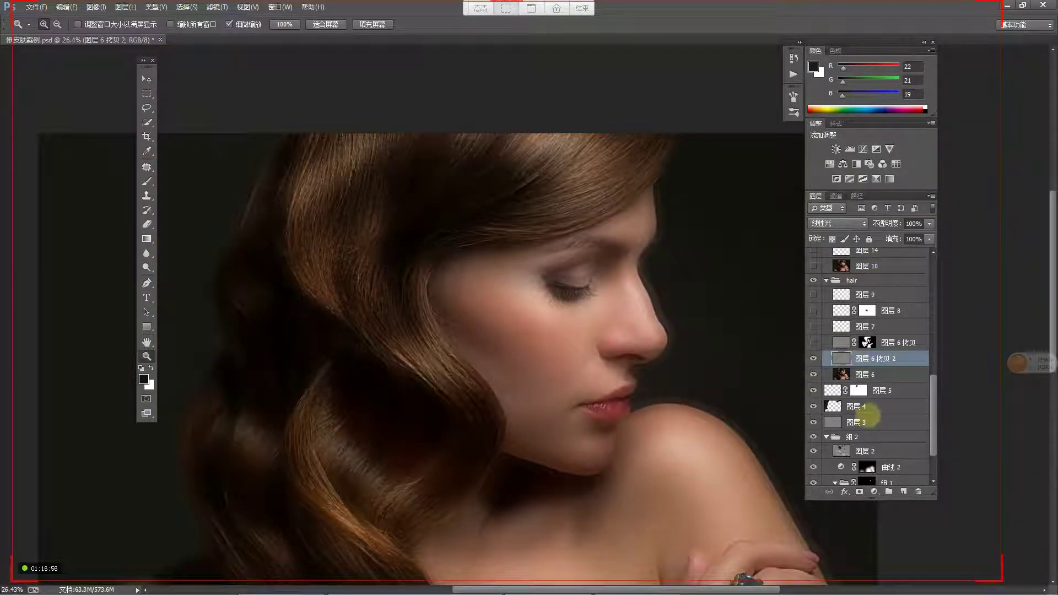
Step: Add a layer mask to 图层 6 拷贝 2 and invert it to black
{"action": "left_click", "coordinate": [860, 491]}
{"action": "key", "text": "d"}
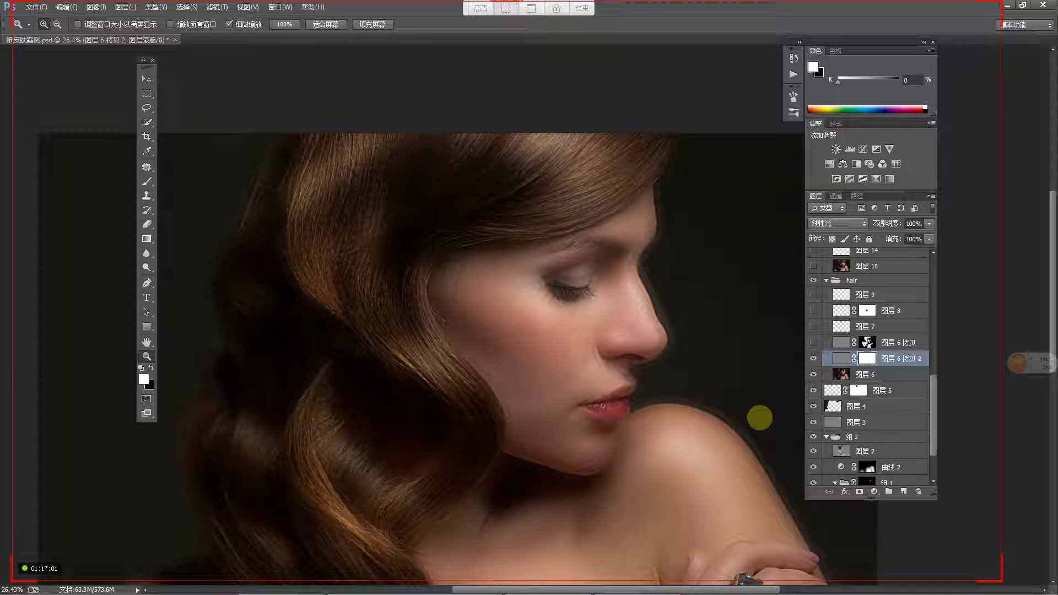
{"action": "key", "text": "ctrl+i"}
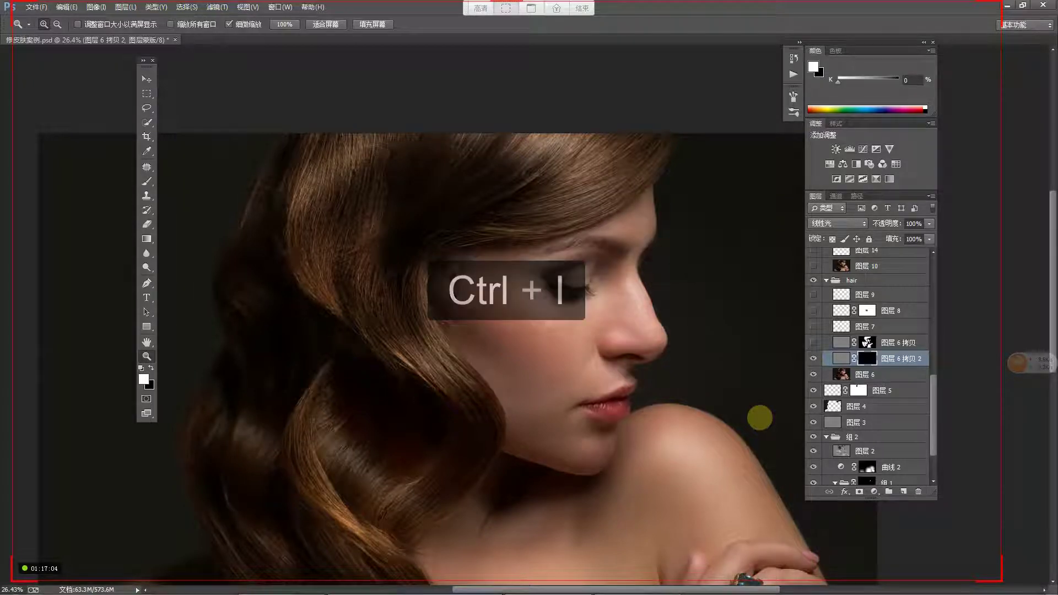
Step: Paint the hair in white on the mask of 图层 6 拷贝 2 with a brush at 50% opacity and 53% flow
{"action": "left_click_drag", "start_coordinate": [584, 316], "coordinate": [588, 318]}
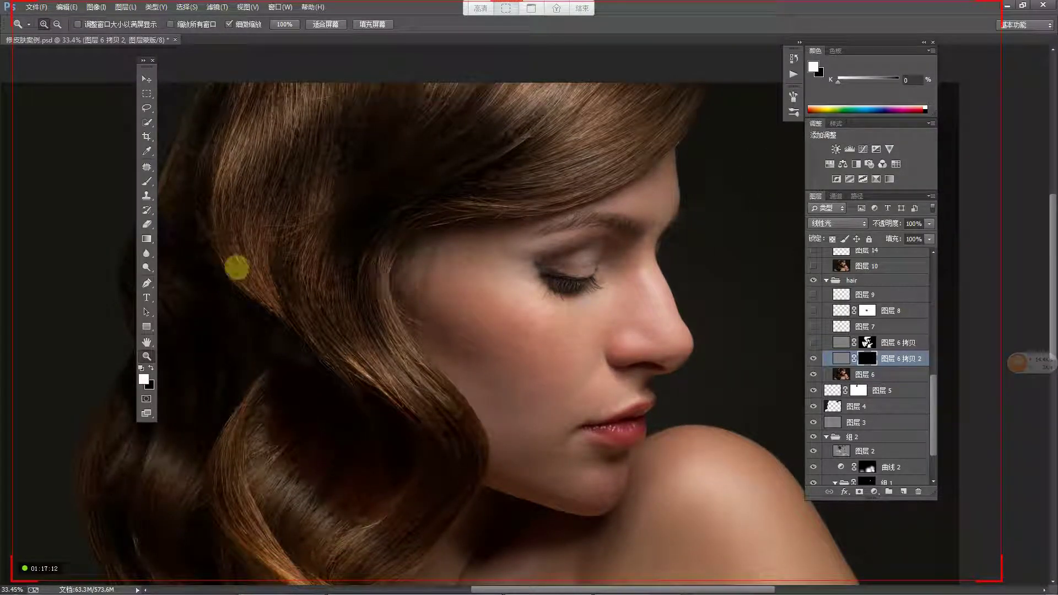
{"action": "key", "text": "b"}
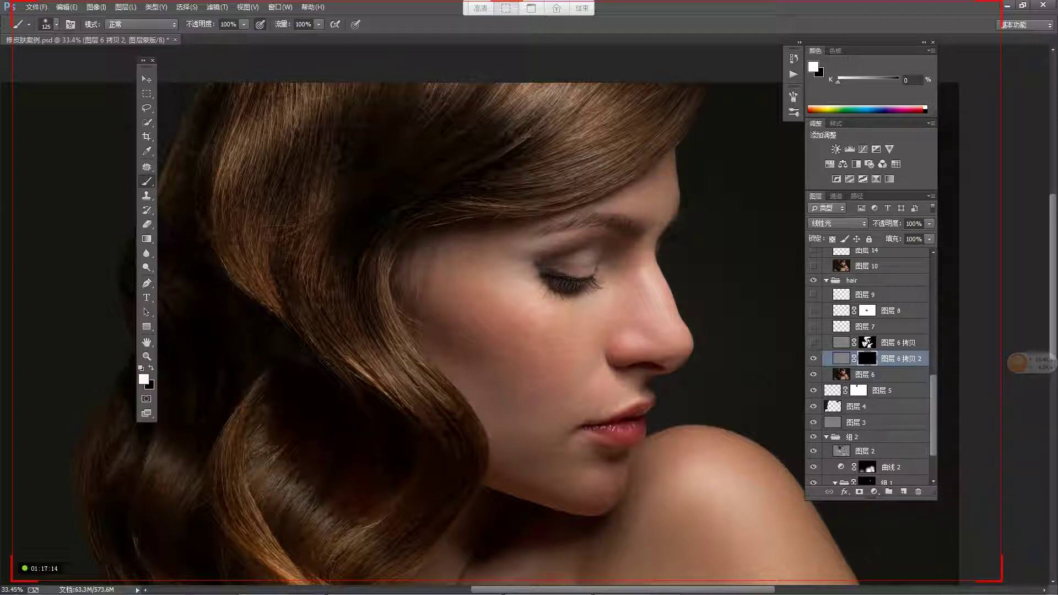
{"action": "left_click_drag", "start_coordinate": [242, 26], "coordinate": [221, 37]}
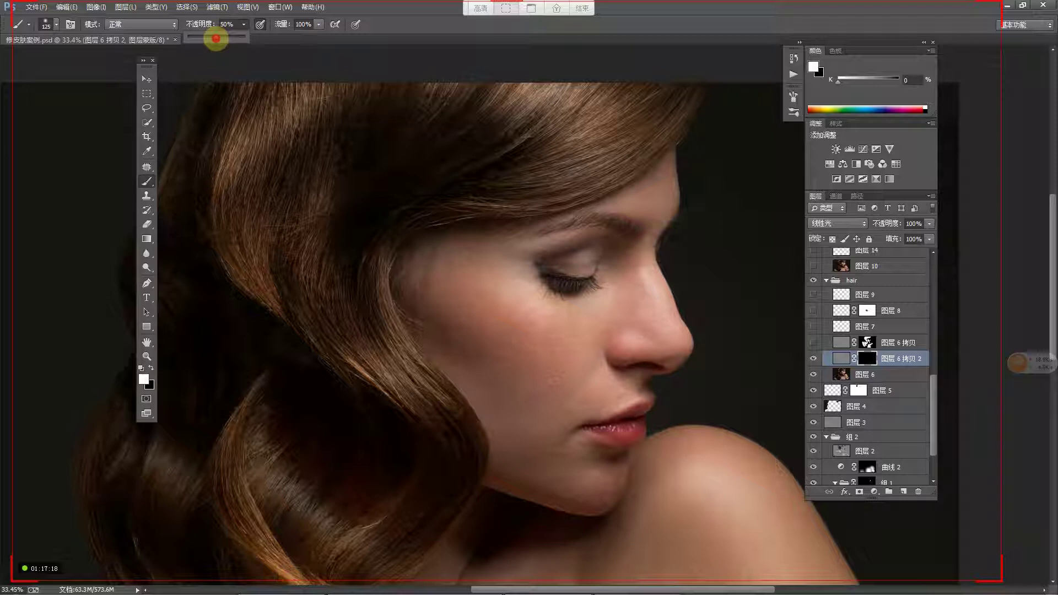
{"action": "left_click_drag", "start_coordinate": [318, 24], "coordinate": [292, 34]}
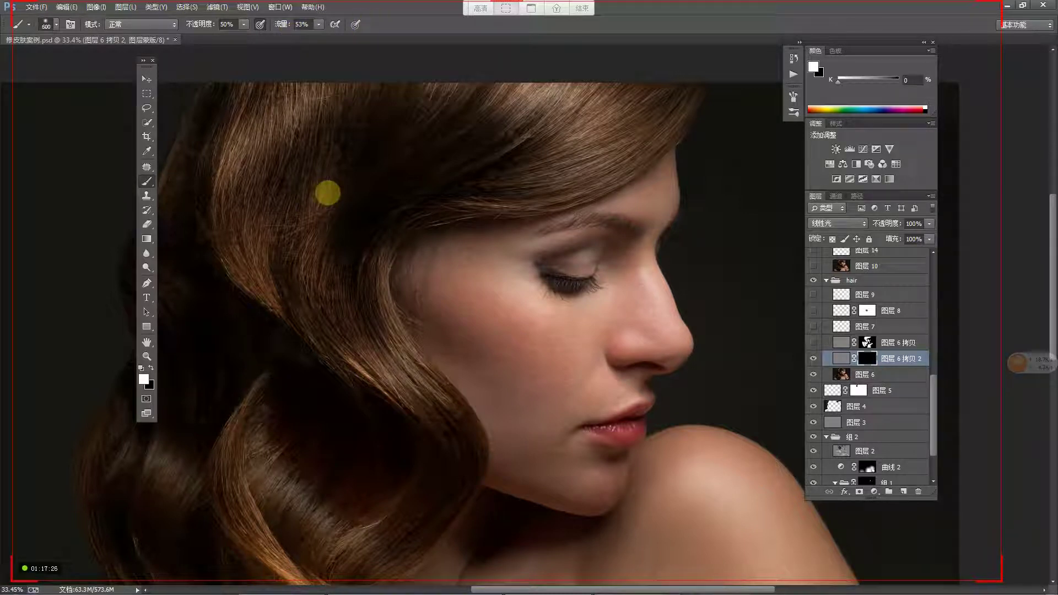
{"action": "left_click", "coordinate": [233, 196]}
{"action": "mouse_move", "coordinate": [232, 196]}
{"action": "left_mouse_down"}
{"action": "mouse_move", "coordinate": [242, 223]}
{"action": "mouse_move", "coordinate": [221, 170]}
{"action": "mouse_move", "coordinate": [310, 89]}
{"action": "mouse_move", "coordinate": [269, 160]}
{"action": "mouse_move", "coordinate": [375, 108]}
{"action": "mouse_move", "coordinate": [474, 95]}
{"action": "mouse_move", "coordinate": [424, 136]}
{"action": "mouse_move", "coordinate": [548, 85]}
{"action": "mouse_move", "coordinate": [529, 119]}
{"action": "mouse_move", "coordinate": [569, 100]}
{"action": "left_mouse_up"}
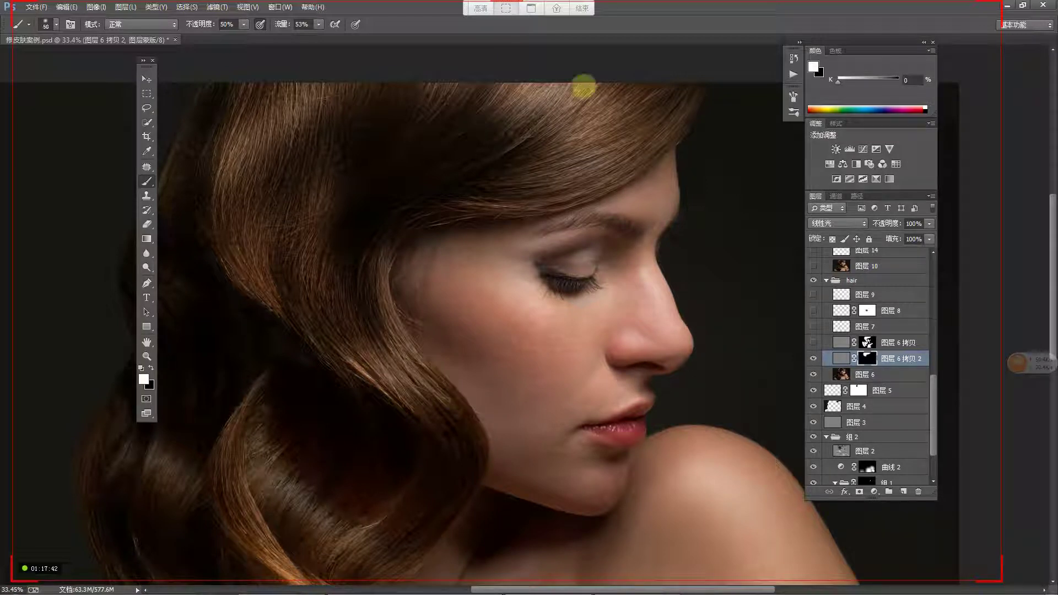
Step: Try painting white on the mask along the nose bridge and forehead edge with a 150-pixel brush, and undo the strokes
{"action": "key", "text": "z"}
{"action": "left_click", "coordinate": [699, 269]}
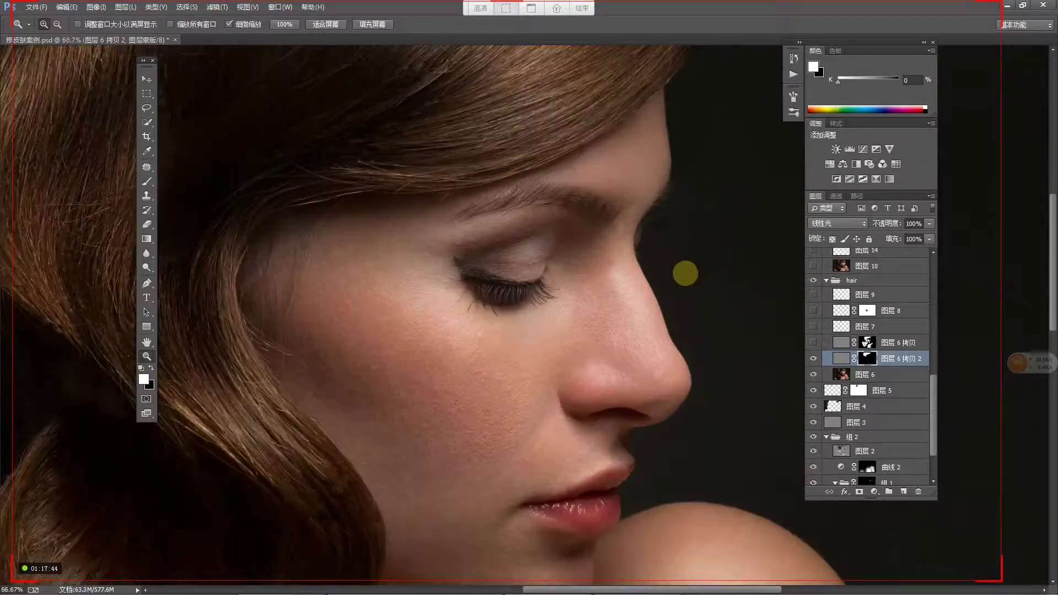
{"action": "left_click", "coordinate": [685, 271]}
{"action": "key", "text": "b"}
{"action": "key", "text": "bracketright"}
{"action": "key", "text": "bracketright"}
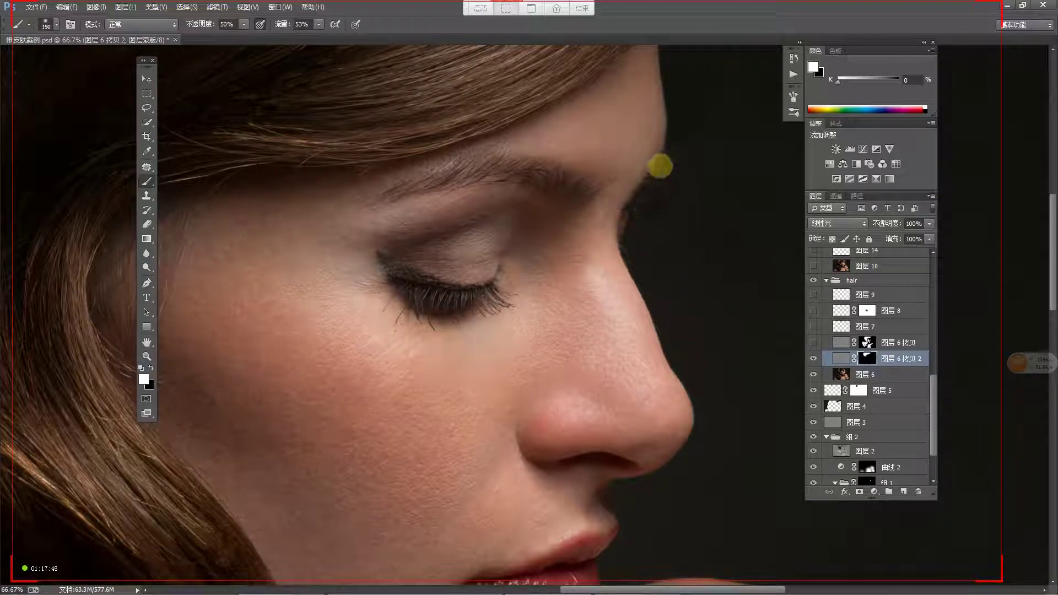
{"action": "mouse_move", "coordinate": [640, 264]}
{"action": "left_mouse_down"}
{"action": "mouse_move", "coordinate": [695, 418]}
{"action": "mouse_move", "coordinate": [622, 236]}
{"action": "mouse_move", "coordinate": [648, 182]}
{"action": "left_mouse_up"}
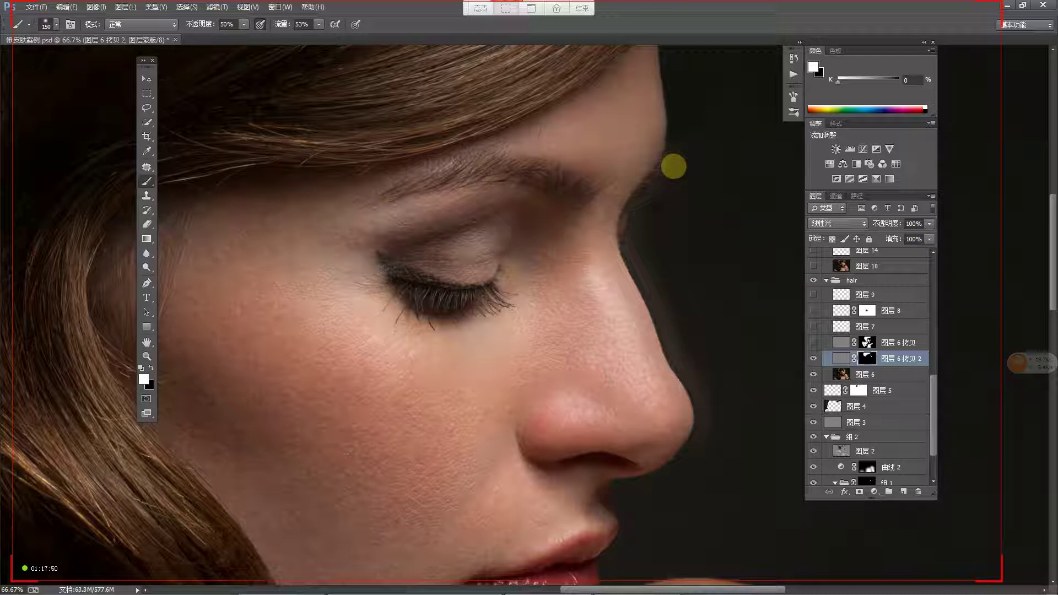
{"action": "key", "text": "ctrl+z"}
{"action": "key", "text": "ctrl+alt+z"}
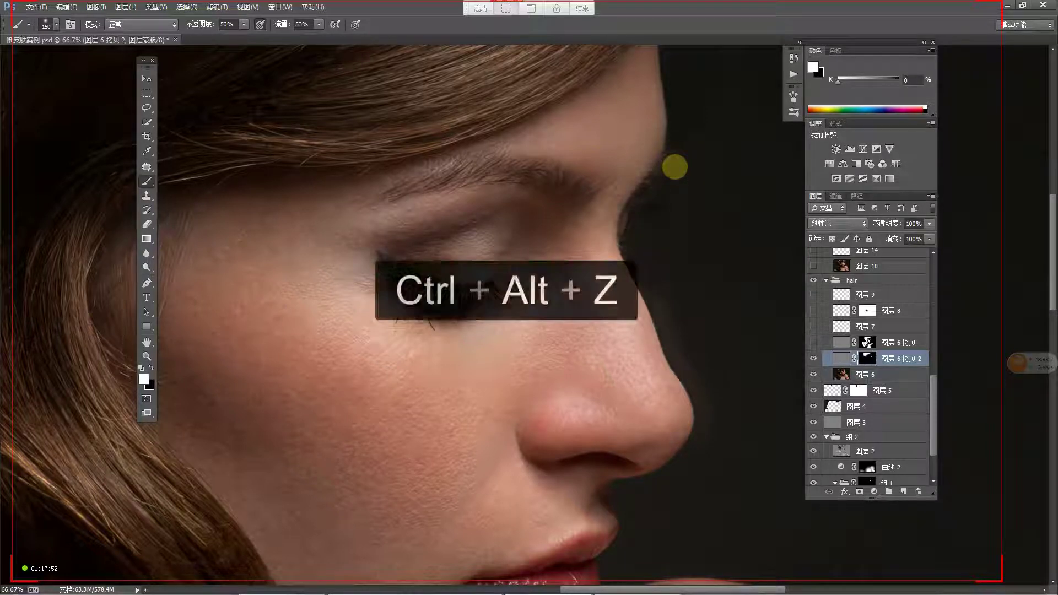
Step: Hide 图层 6 拷贝 2, and show and select the previously masked layer 图层 6 拷贝 instead
{"action": "left_click_drag", "start_coordinate": [416, 283], "coordinate": [594, 211]}
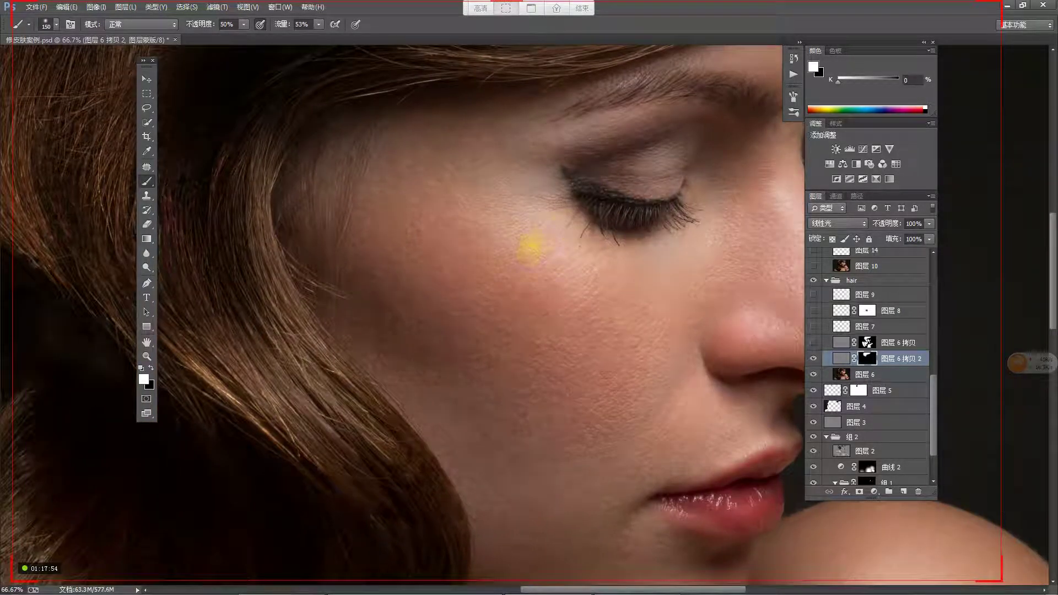
{"action": "key", "text": "z"}
{"action": "left_click", "coordinate": [527, 251], "text": "alt"}
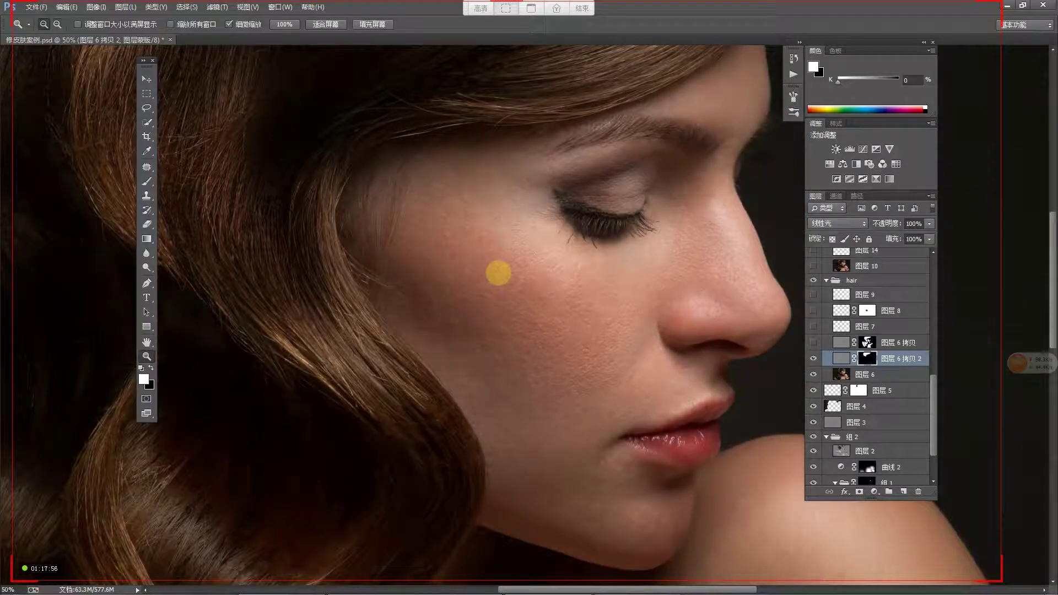
{"action": "scroll", "coordinate": [498, 222], "scroll_direction": "down", "scroll_amount": 2}
{"action": "scroll", "coordinate": [498, 215], "scroll_direction": "up", "scroll_amount": 3}
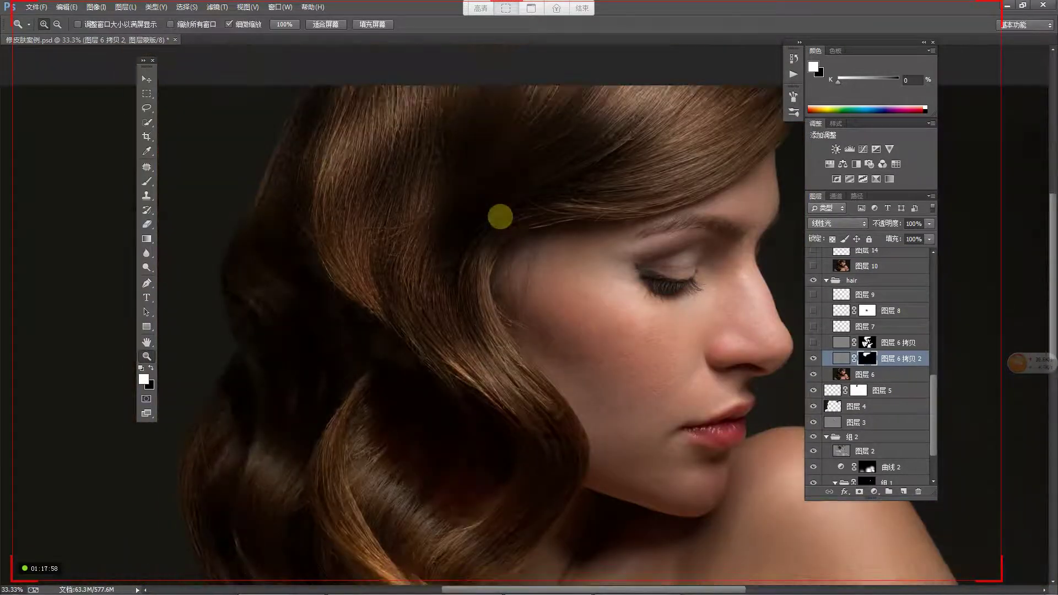
{"action": "key", "text": "b"}
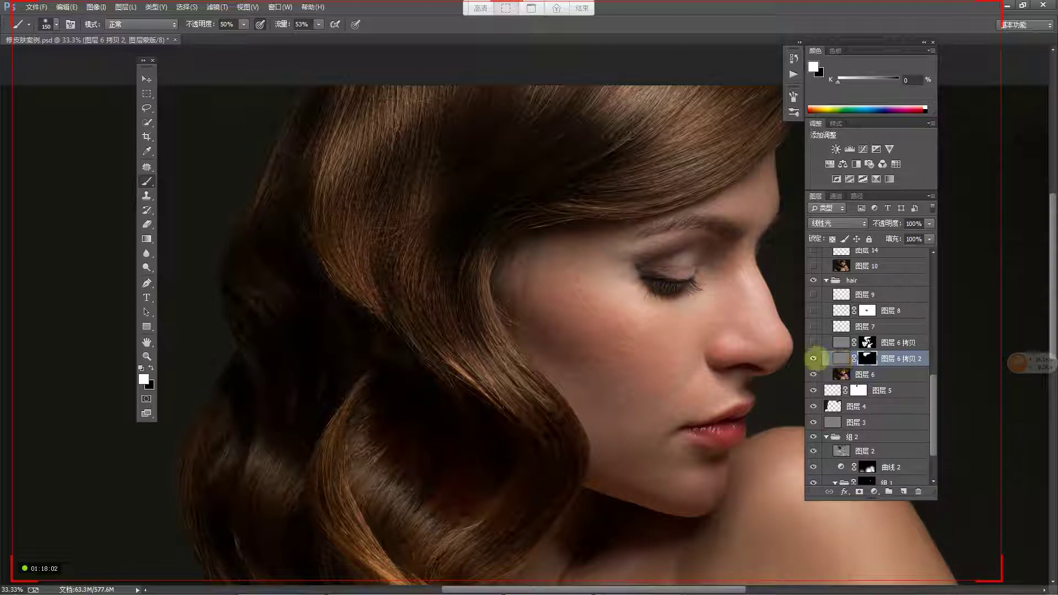
{"action": "left_click", "coordinate": [814, 359]}
{"action": "left_click", "coordinate": [814, 342]}
{"action": "mouse_move", "coordinate": [725, 300]}
{"action": "left_mouse_down"}
{"action": "mouse_move", "coordinate": [524, 288]}
{"action": "mouse_move", "coordinate": [496, 300]}
{"action": "left_mouse_up"}
{"action": "left_click", "coordinate": [370, 256]}
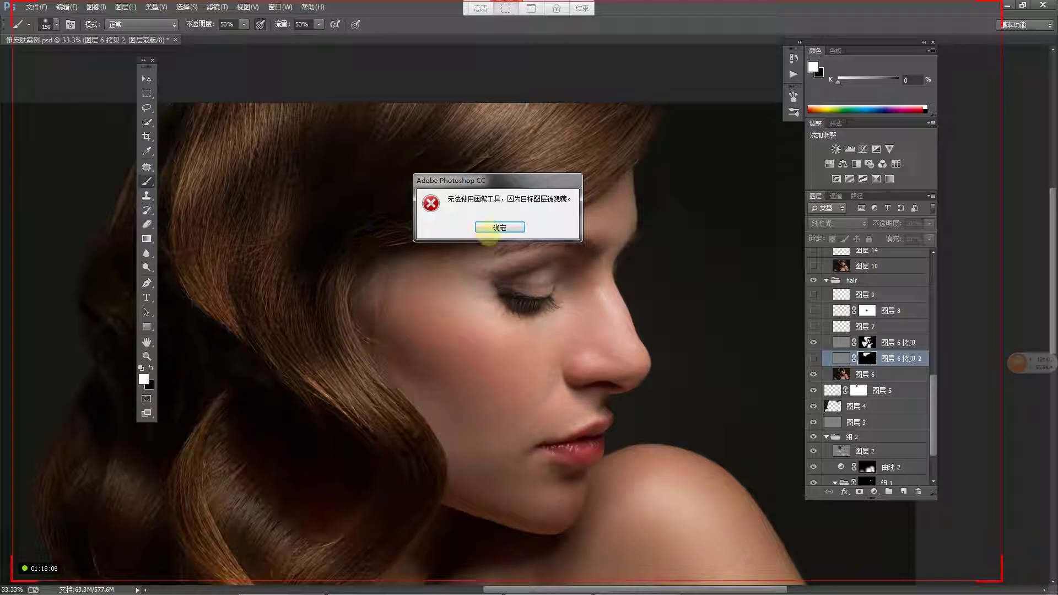
{"action": "left_click", "coordinate": [496, 228]}
{"action": "left_click", "coordinate": [842, 342]}
Step: Compare the hair with 图层 6 拷贝 shown and hidden, both close up and across the whole portrait
{"action": "key", "text": "z"}
{"action": "mouse_move", "coordinate": [437, 279]}
{"action": "left_mouse_down"}
{"action": "mouse_move", "coordinate": [413, 267]}
{"action": "mouse_move", "coordinate": [538, 328]}
{"action": "mouse_move", "coordinate": [553, 320]}
{"action": "left_mouse_up"}
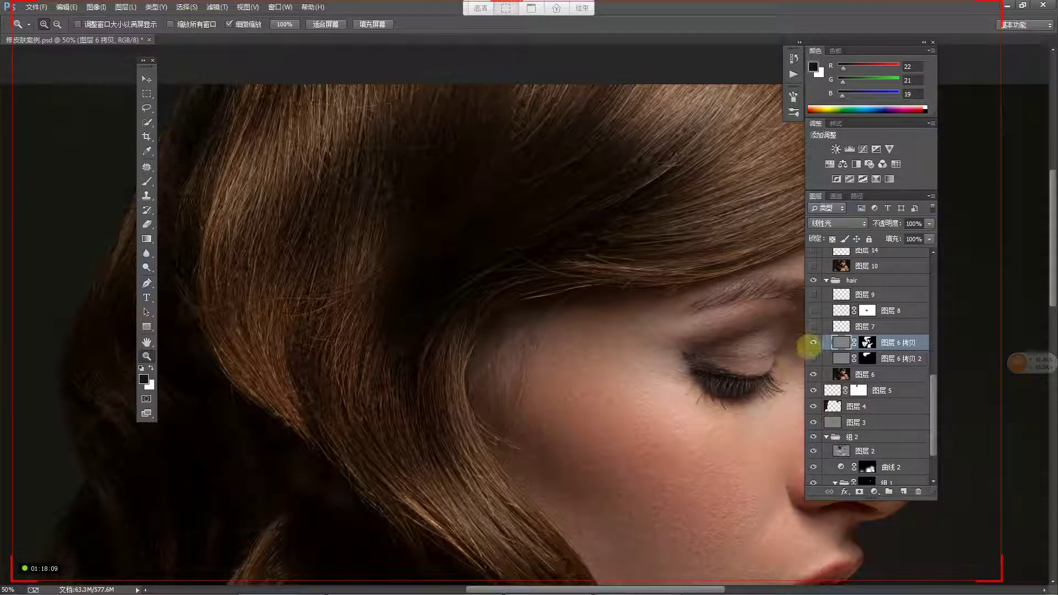
{"action": "left_click", "coordinate": [814, 342]}
{"action": "left_click", "coordinate": [814, 342]}
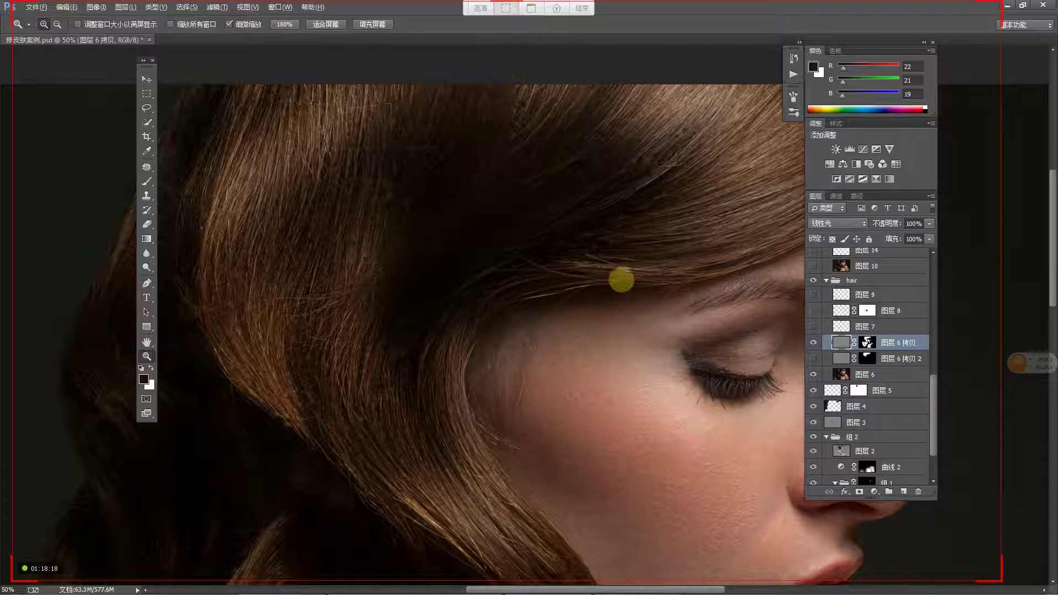
{"action": "left_click", "coordinate": [622, 280], "text": "alt"}
{"action": "scroll", "coordinate": [603, 331], "scroll_direction": "down", "scroll_amount": 3}
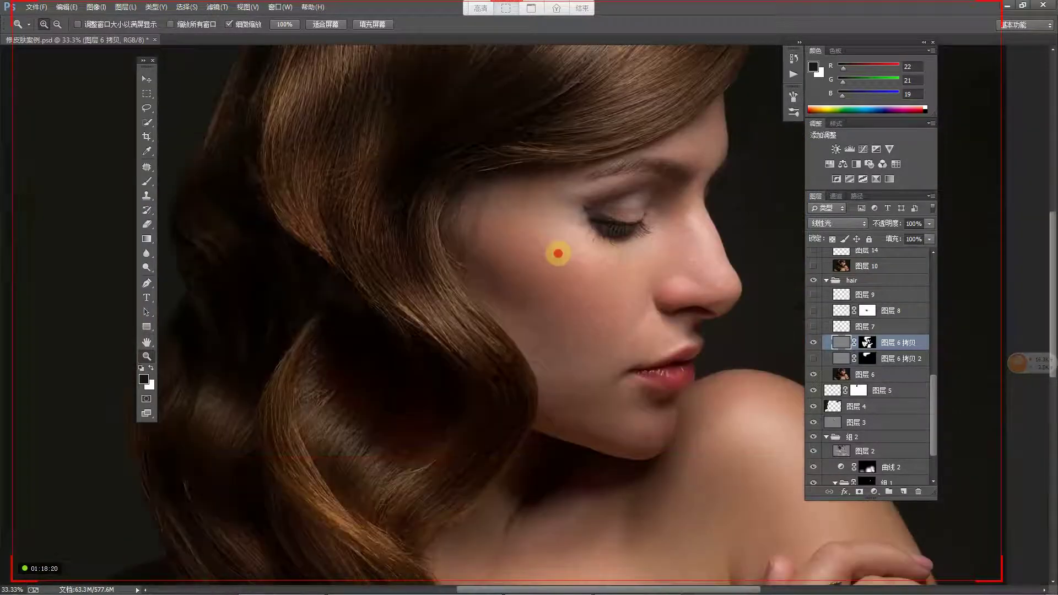
{"action": "scroll", "coordinate": [565, 298], "scroll_direction": "down", "scroll_amount": 3}
{"action": "left_click", "coordinate": [593, 295], "text": "alt"}
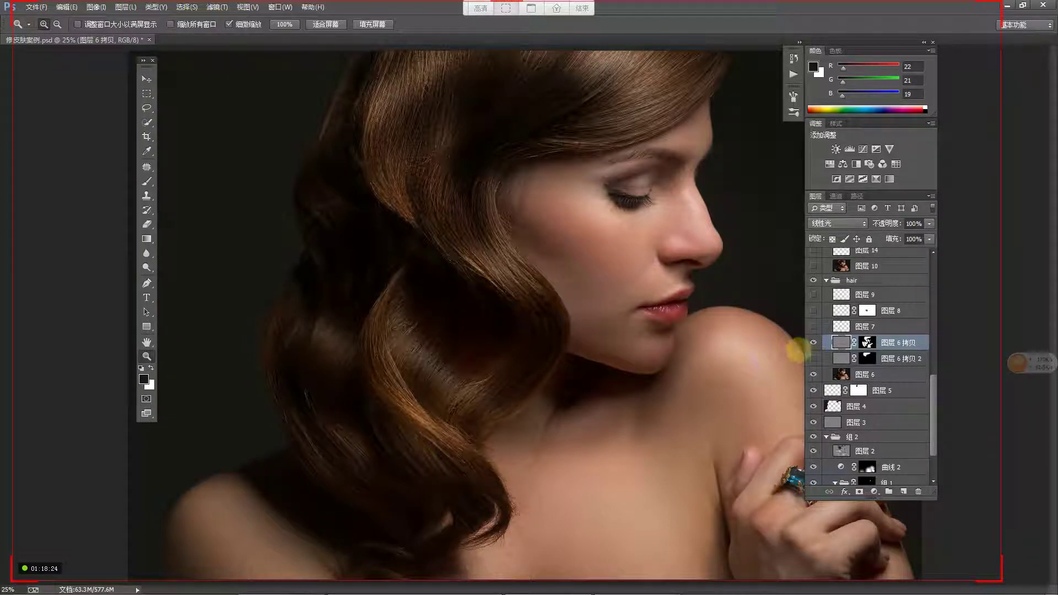
{"action": "left_click", "coordinate": [814, 342]}
{"action": "left_click", "coordinate": [814, 343]}
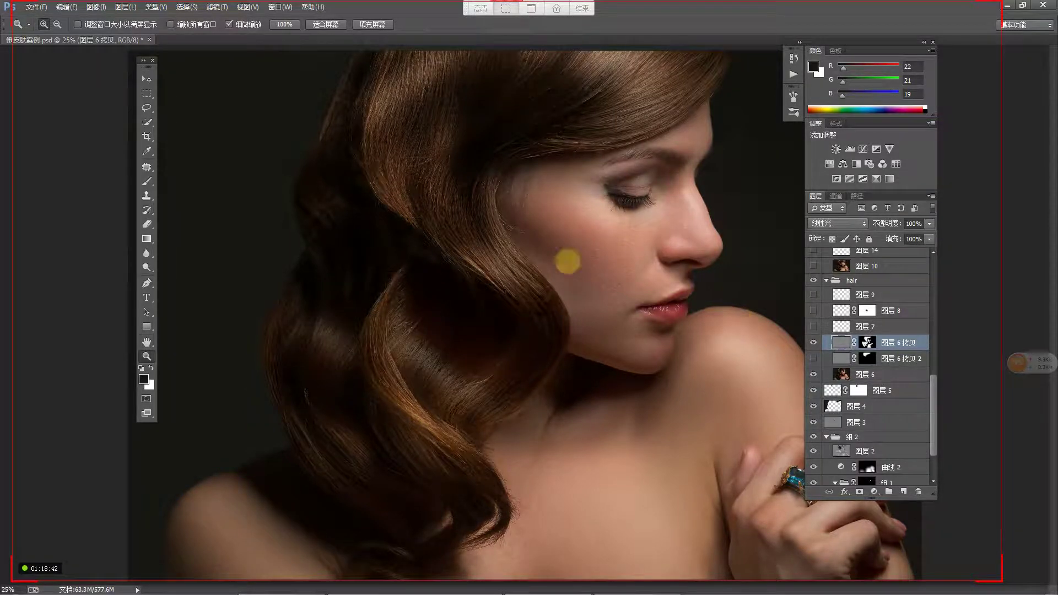
Step: Examine the cheek and adjoining hair at 66.7% with 图层 6 拷贝 toggled off and on
{"action": "left_click", "coordinate": [567, 260]}
{"action": "left_click", "coordinate": [598, 250]}
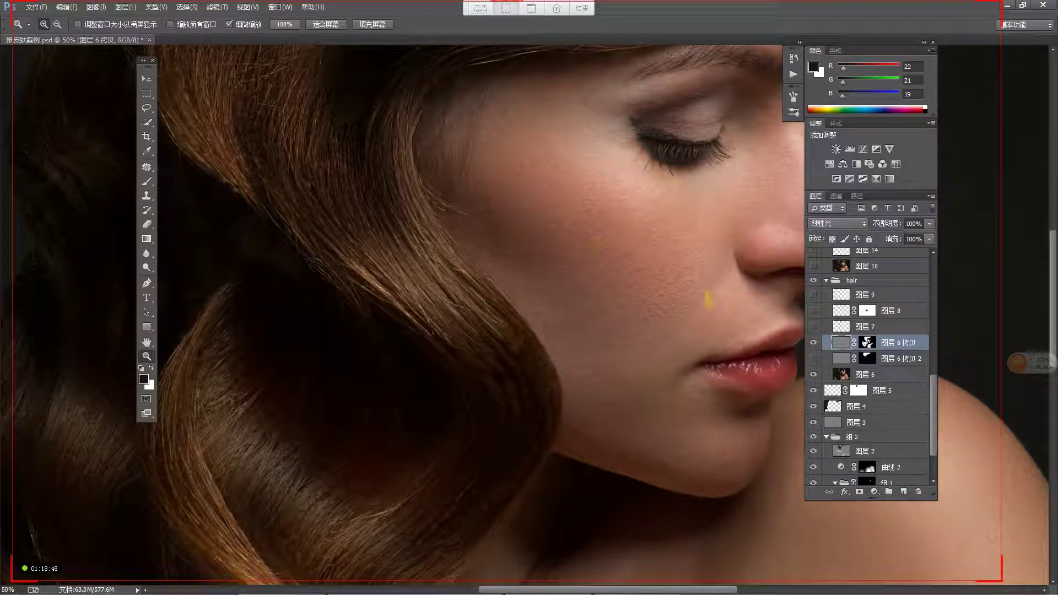
{"action": "left_click", "coordinate": [813, 343]}
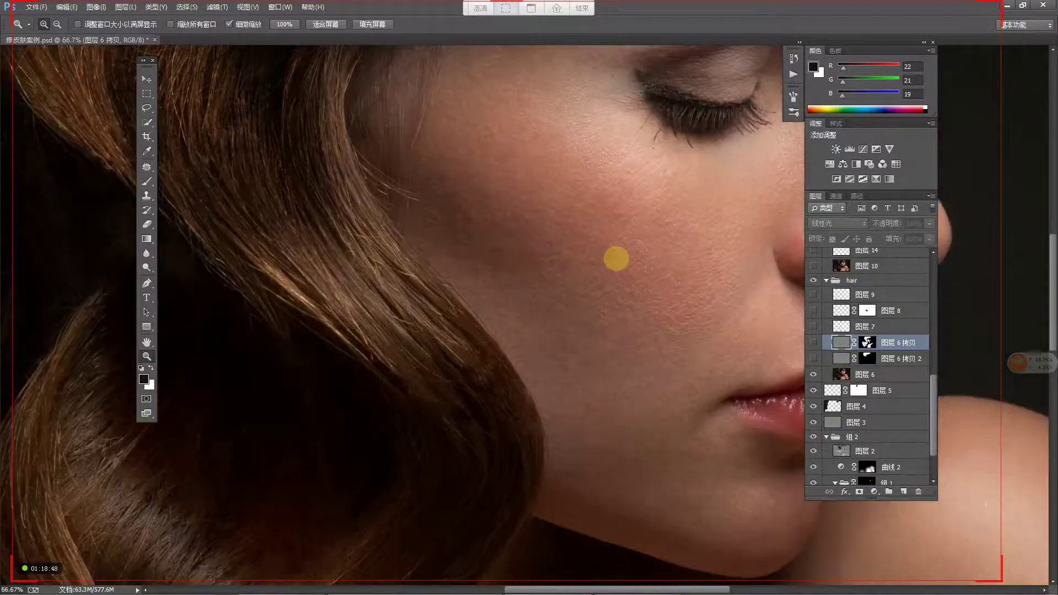
{"action": "left_click", "coordinate": [522, 274]}
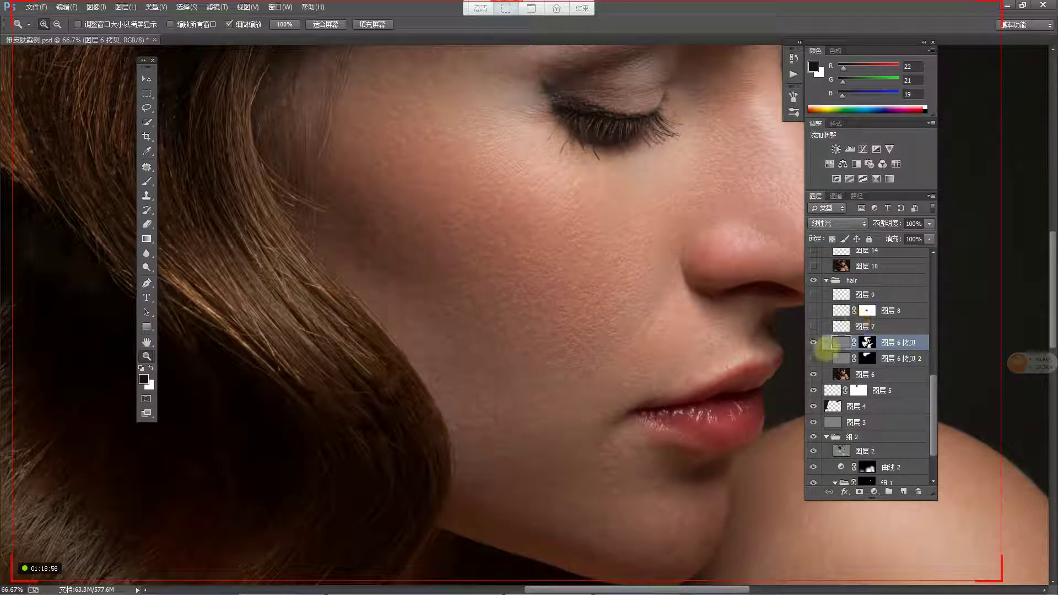
{"action": "left_click", "coordinate": [813, 343]}
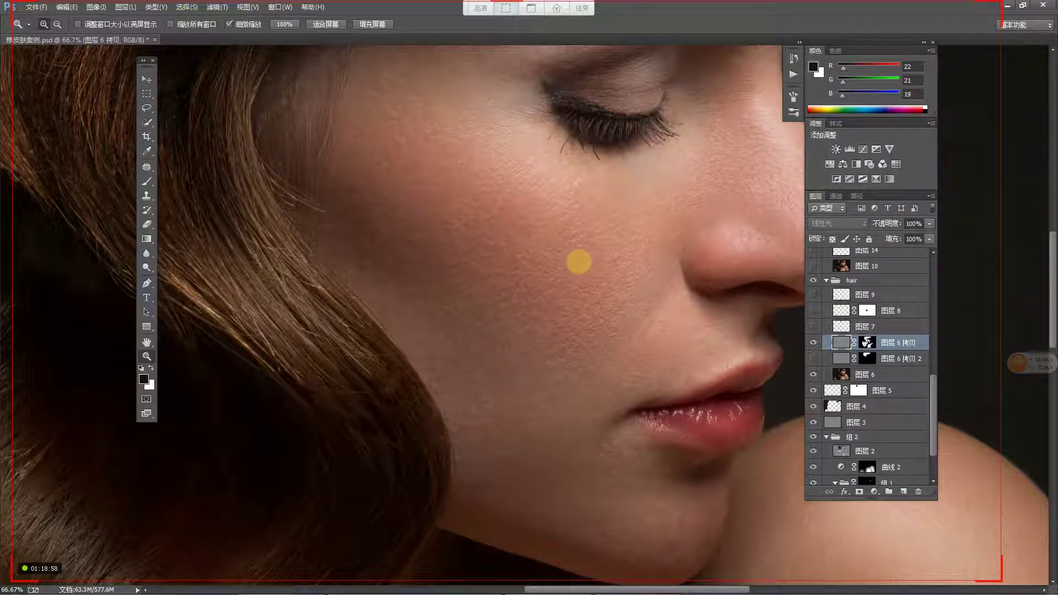
Step: Show 图层 7 in the hair group, checking the hair over the whole portrait
{"action": "left_click", "coordinate": [578, 262], "text": "alt"}
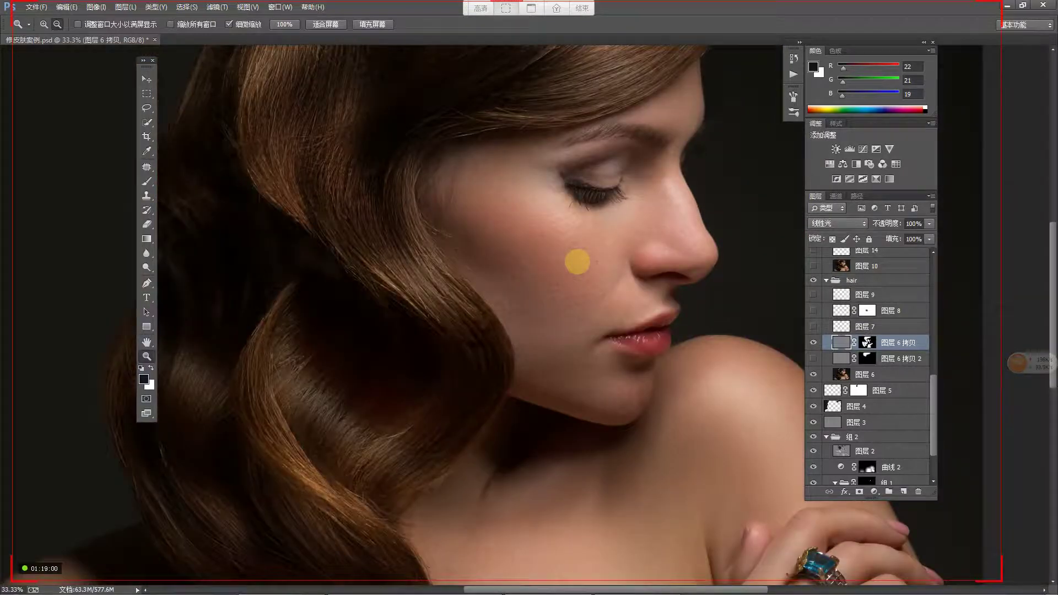
{"action": "left_click", "coordinate": [578, 262], "text": "alt"}
{"action": "left_click", "coordinate": [814, 326]}
{"action": "left_click", "coordinate": [571, 229]}
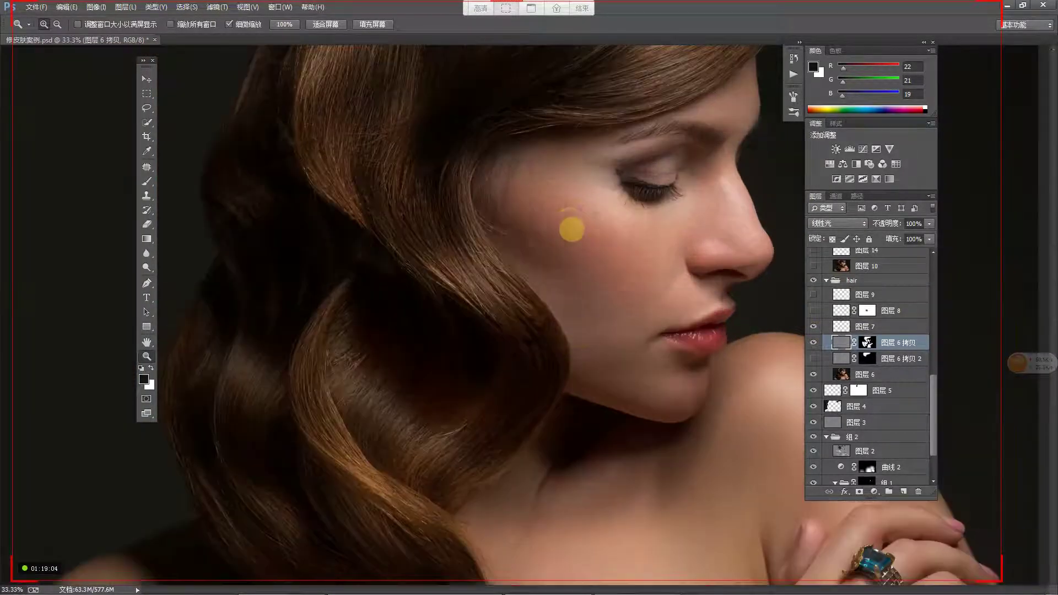
{"action": "scroll", "coordinate": [567, 253], "scroll_direction": "up", "scroll_amount": 3}
{"action": "left_click", "coordinate": [573, 279]}
Step: View the strokes of 图层 7 on their own, and bring the other layers back into view
{"action": "left_click", "coordinate": [814, 326], "text": "alt"}
{"action": "mouse_move", "coordinate": [524, 226]}
{"action": "left_mouse_down"}
{"action": "mouse_move", "coordinate": [543, 329]}
{"action": "mouse_move", "coordinate": [586, 246]}
{"action": "mouse_move", "coordinate": [570, 308]}
{"action": "left_mouse_up"}
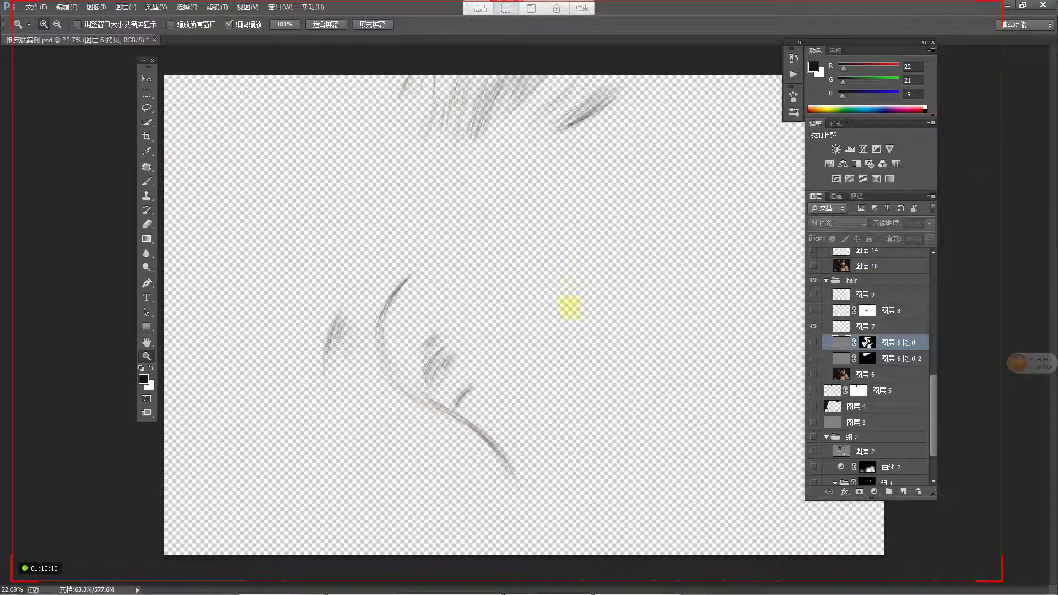
{"action": "left_click_drag", "start_coordinate": [492, 286], "coordinate": [557, 243]}
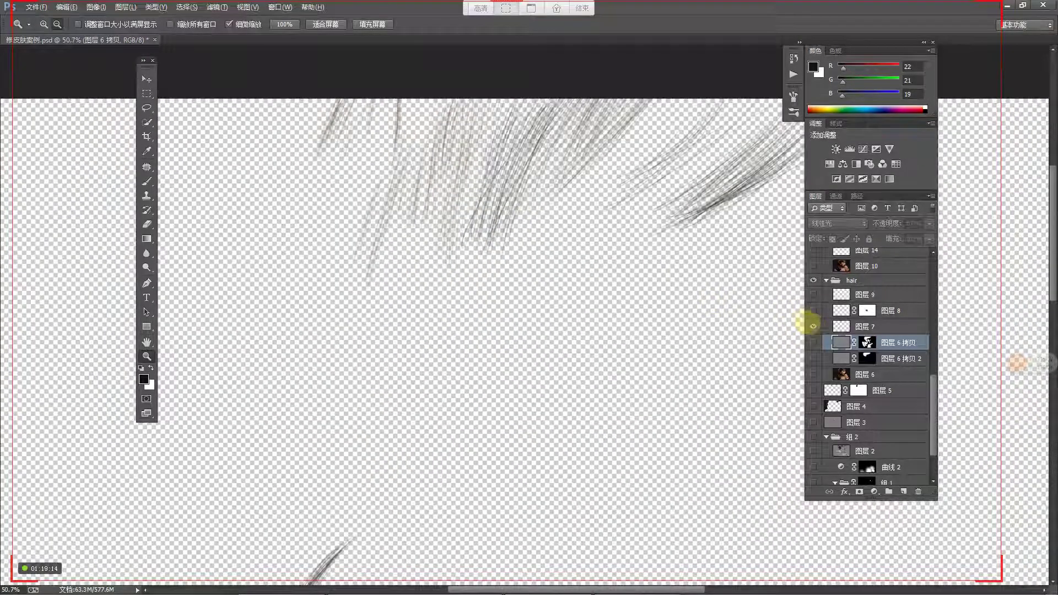
{"action": "left_click", "coordinate": [813, 327], "text": "alt"}
Step: Compare the hair above the temple with only the 背景 layer shown against the retouched layers
{"action": "left_click", "coordinate": [526, 177]}
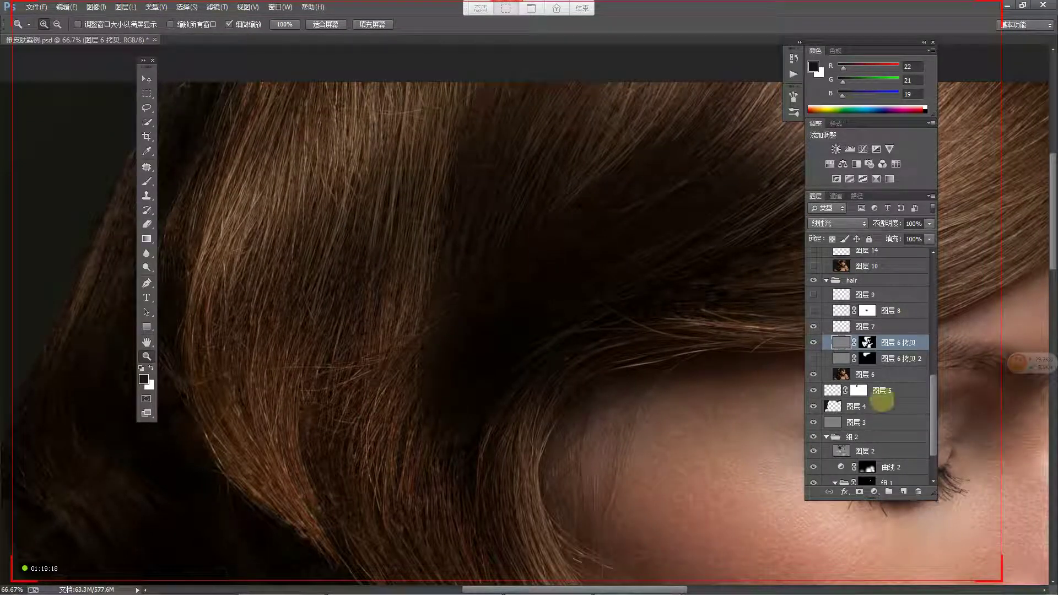
{"action": "scroll", "coordinate": [884, 396], "scroll_direction": "down", "scroll_amount": 3}
{"action": "left_click", "coordinate": [814, 475], "text": "alt"}
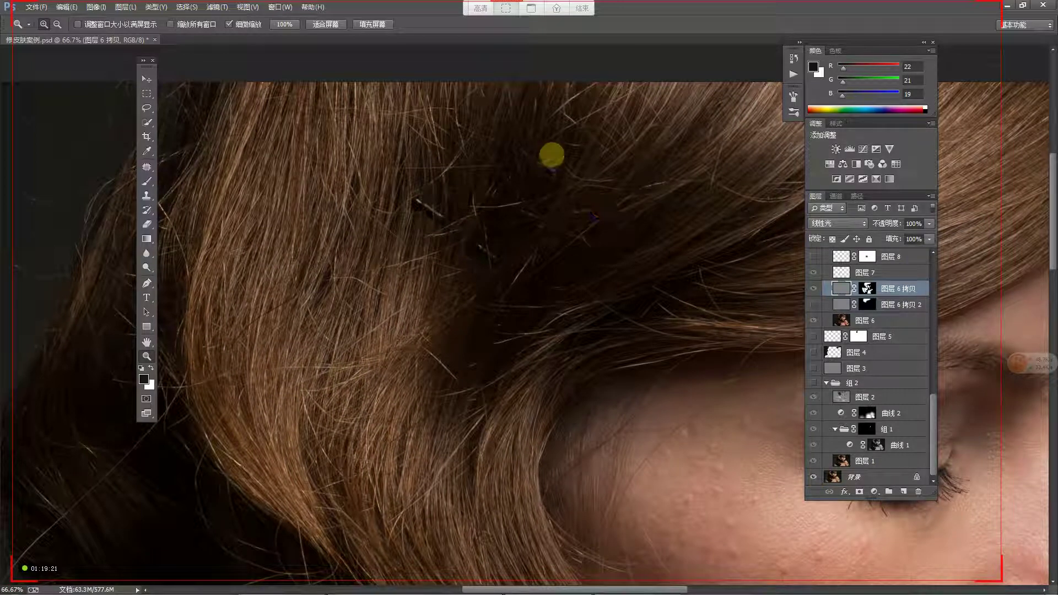
{"action": "left_click", "coordinate": [813, 476], "text": "alt"}
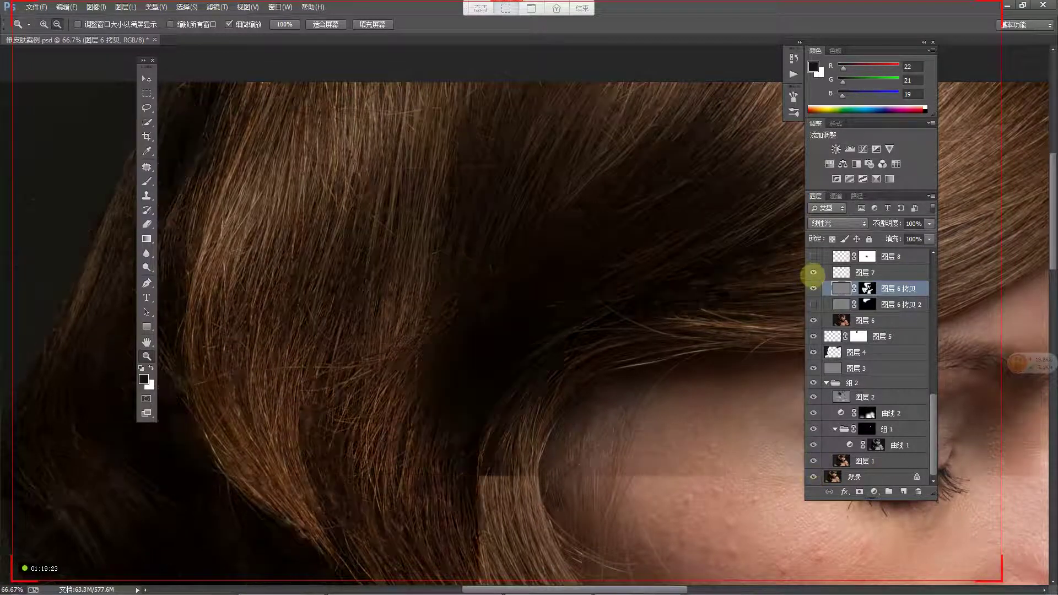
Step: Compare the dark gap in the hair above the temple with 图层 7 hidden and shown
{"action": "left_click", "coordinate": [815, 273]}
{"action": "left_click", "coordinate": [815, 272]}
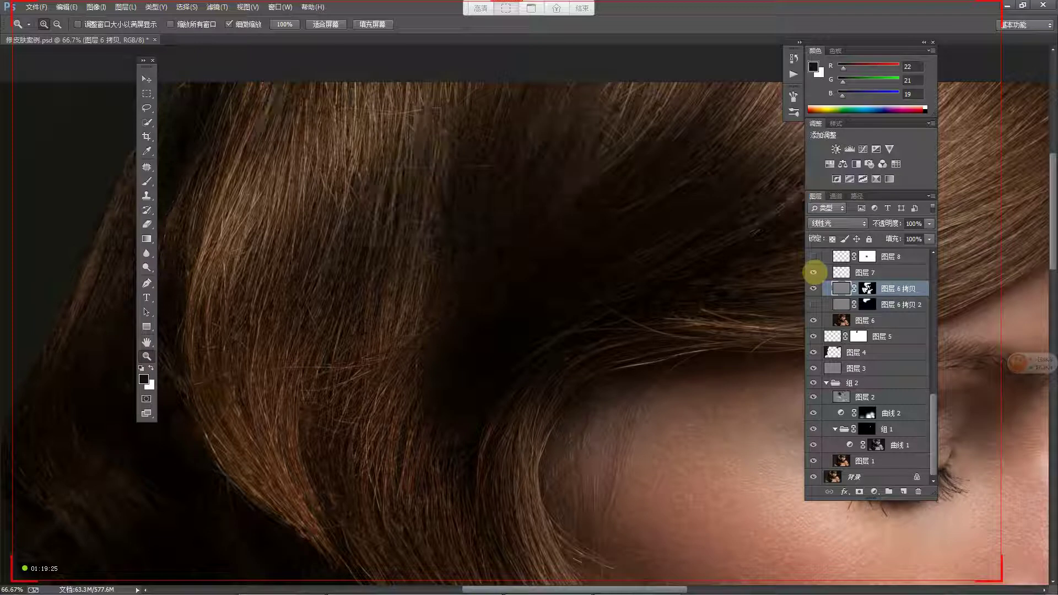
{"action": "left_click", "coordinate": [814, 272]}
{"action": "left_click", "coordinate": [814, 273]}
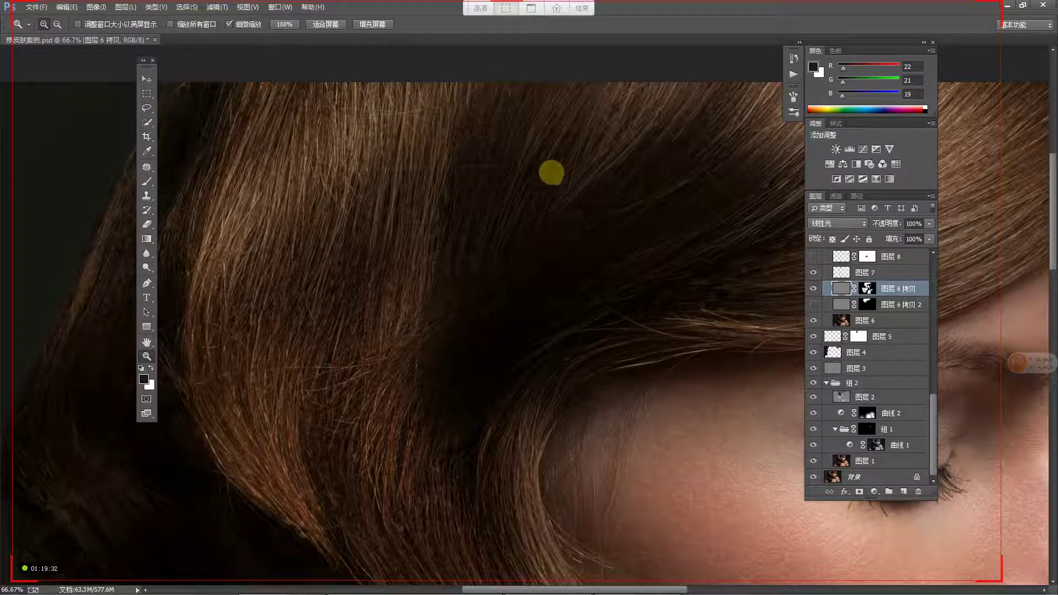
Step: Compare the cheek-side and lower curls at 50% with 图层 7 hidden and shown
{"action": "left_click", "coordinate": [628, 193], "text": "alt"}
{"action": "scroll", "coordinate": [591, 277], "scroll_direction": "down", "scroll_amount": 5}
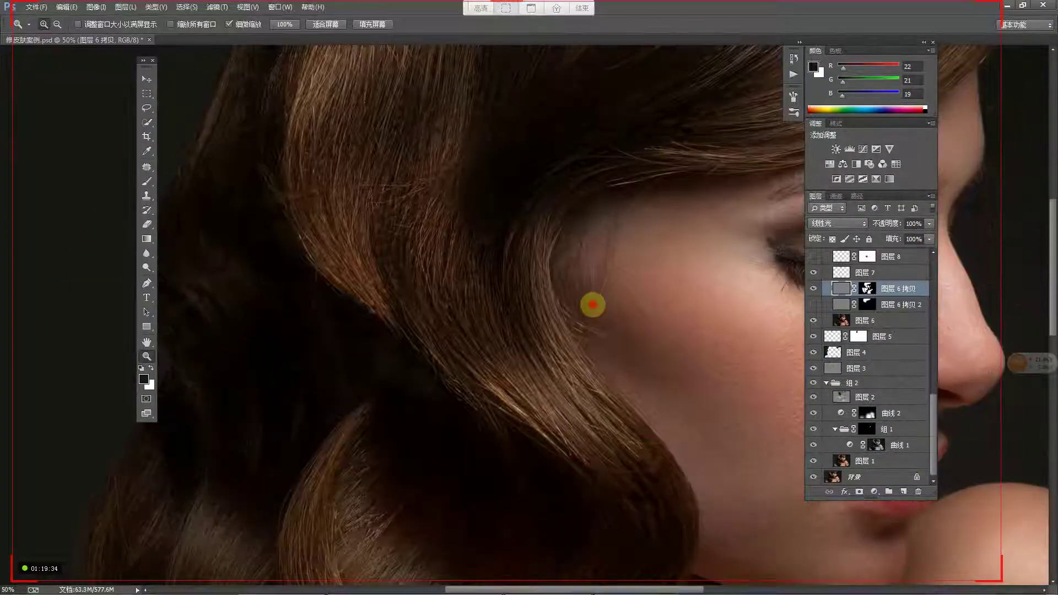
{"action": "left_click", "coordinate": [813, 273]}
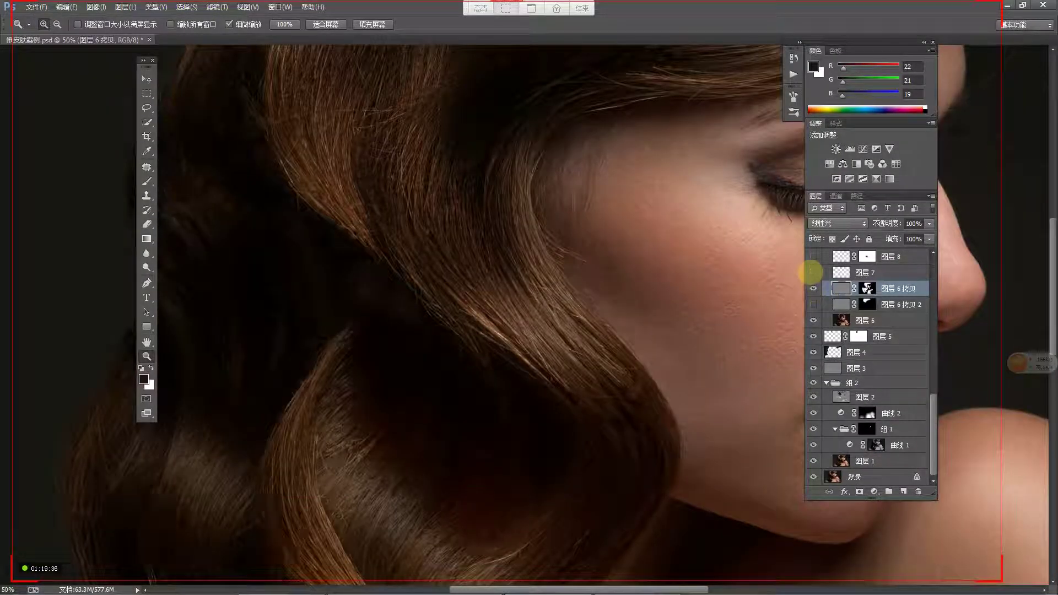
{"action": "scroll", "coordinate": [491, 229], "scroll_direction": "down", "scroll_amount": 6}
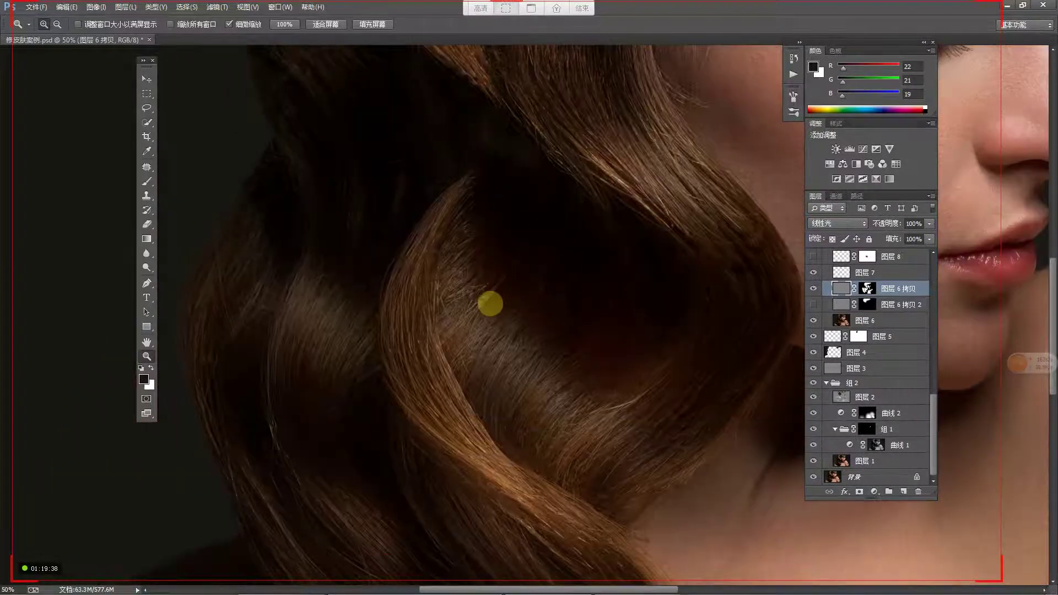
{"action": "left_click", "coordinate": [814, 272]}
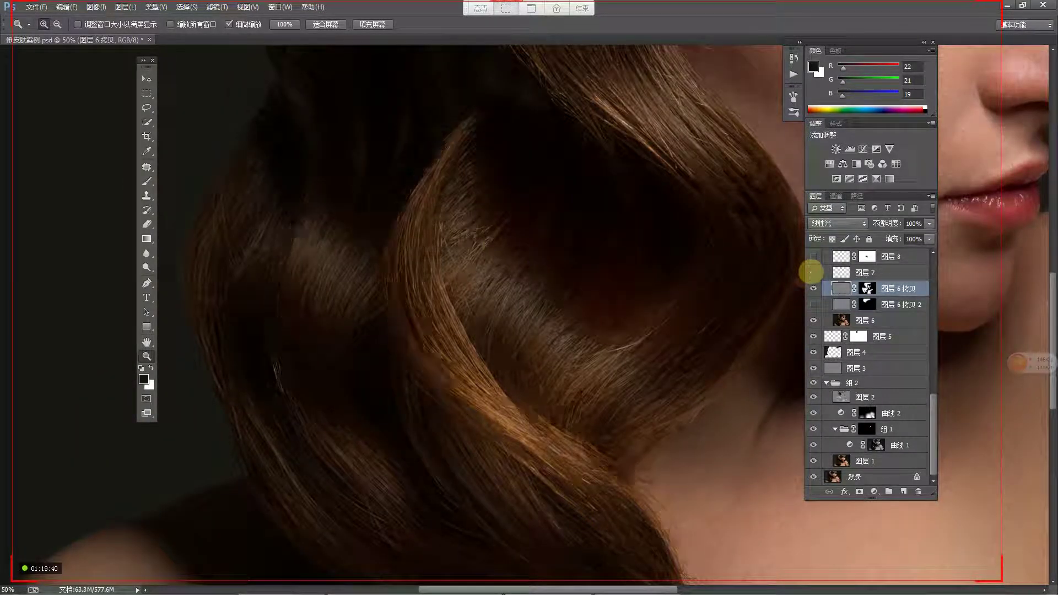
{"action": "left_click", "coordinate": [813, 272]}
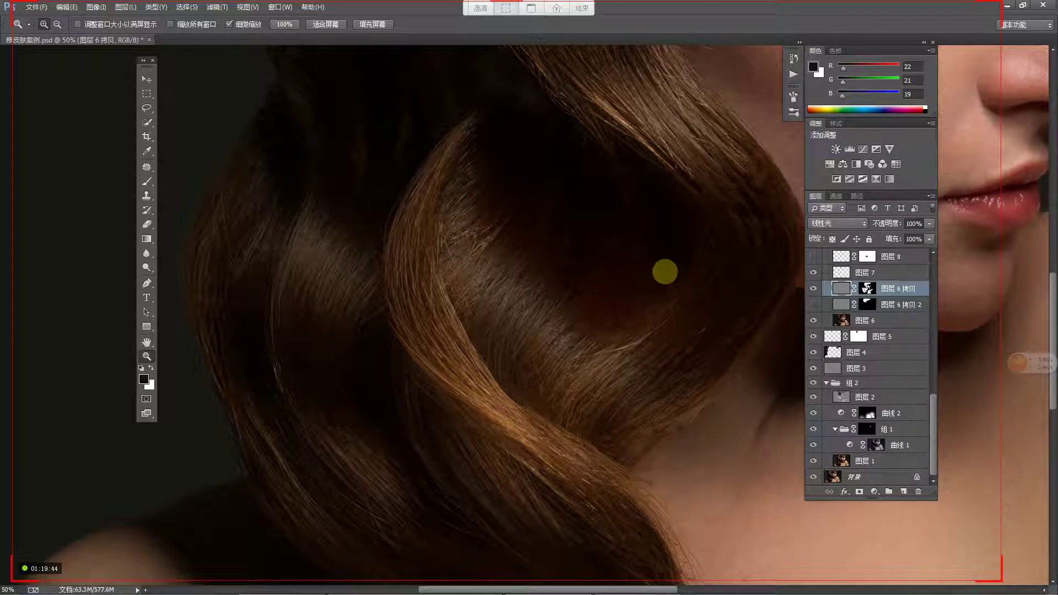
{"action": "left_click_drag", "start_coordinate": [661, 273], "coordinate": [521, 285]}
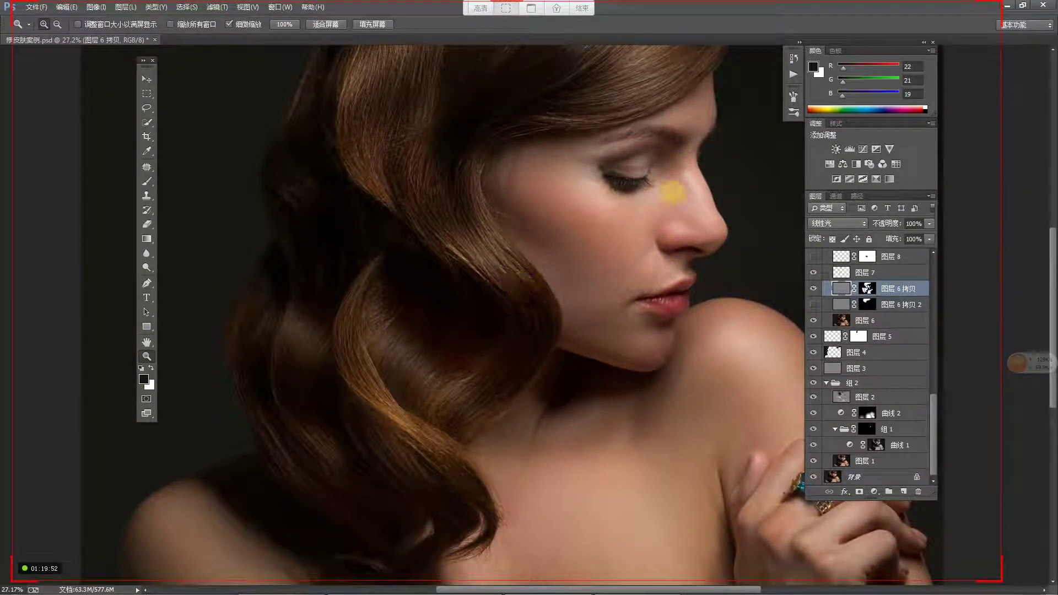
Step: Show 图层 8 in the hair group, view its strokes on their own, and bring the other layers back
{"action": "left_click_drag", "start_coordinate": [689, 263], "coordinate": [581, 298]}
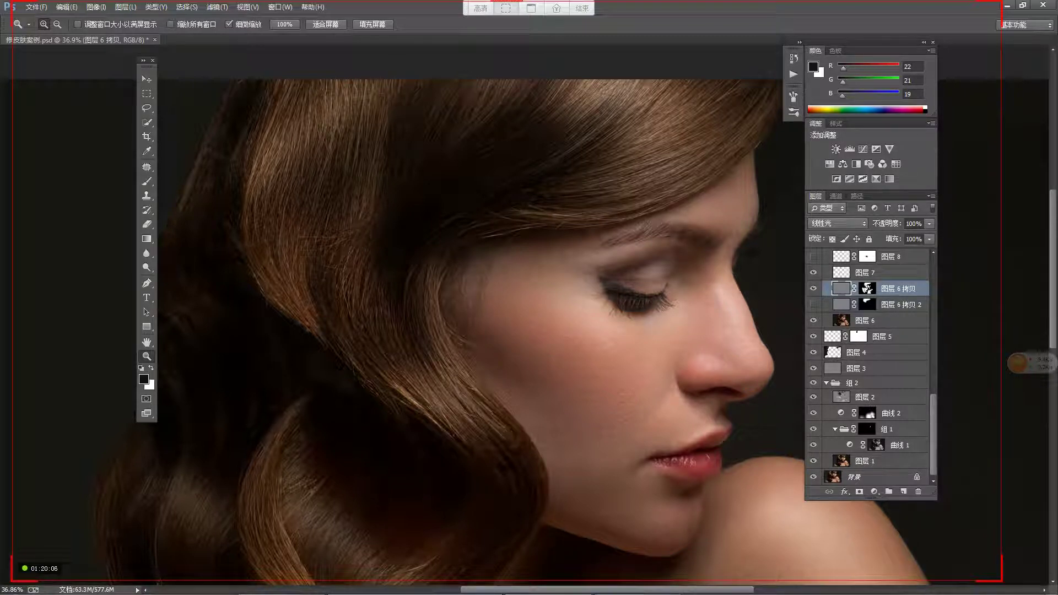
{"action": "scroll", "coordinate": [865, 309], "scroll_direction": "up", "scroll_amount": 3}
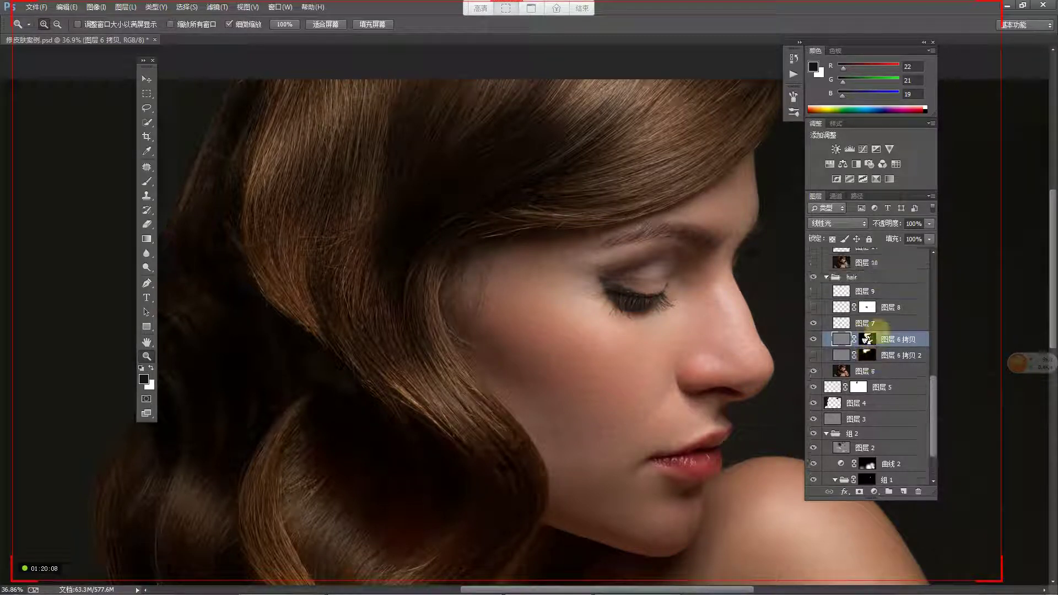
{"action": "left_click", "coordinate": [813, 332]}
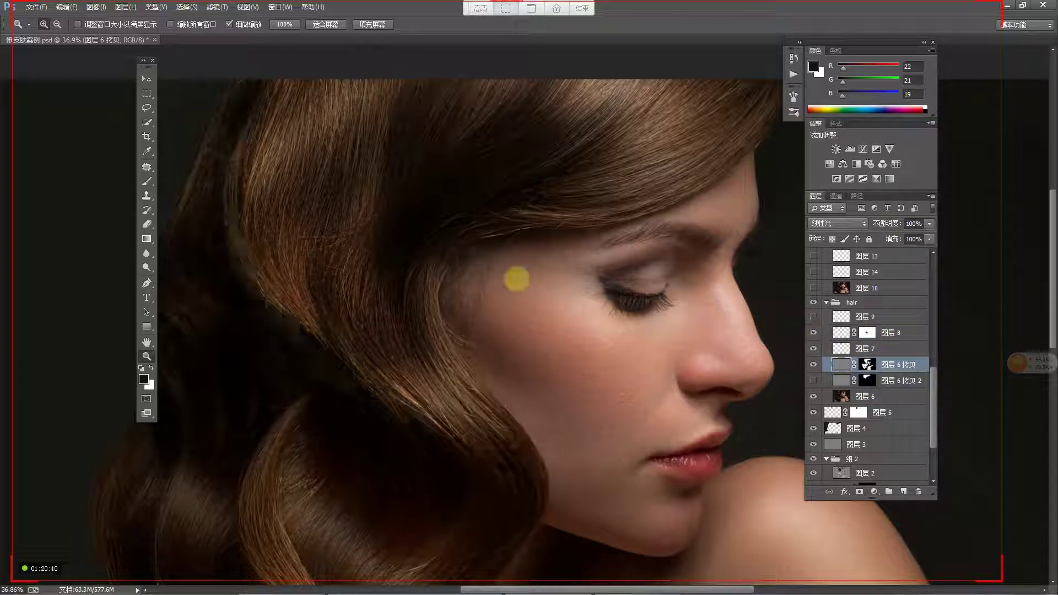
{"action": "left_click", "coordinate": [813, 333], "text": "alt"}
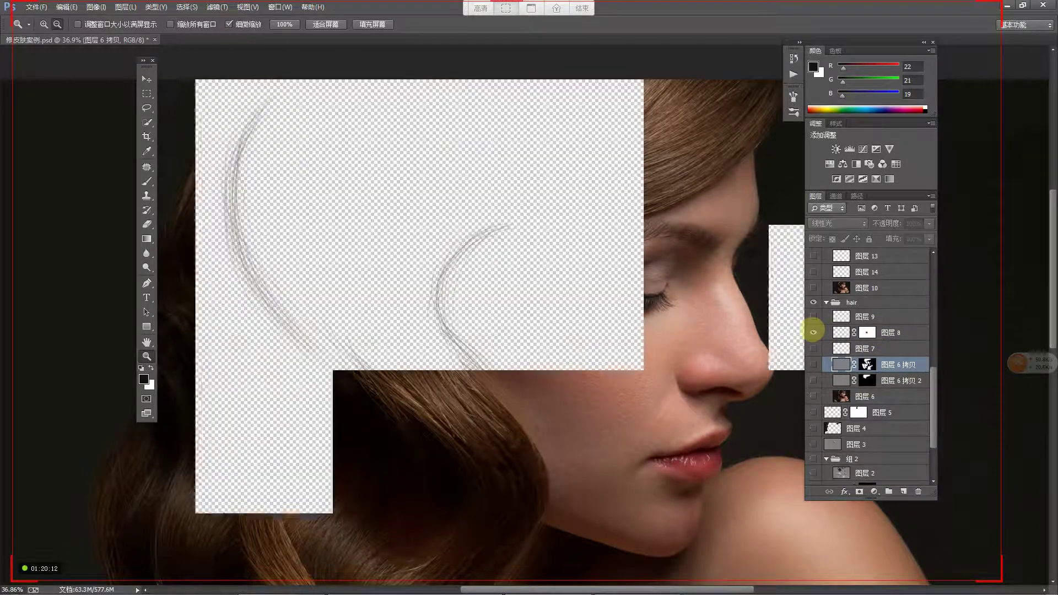
{"action": "left_click", "coordinate": [813, 332], "text": "alt"}
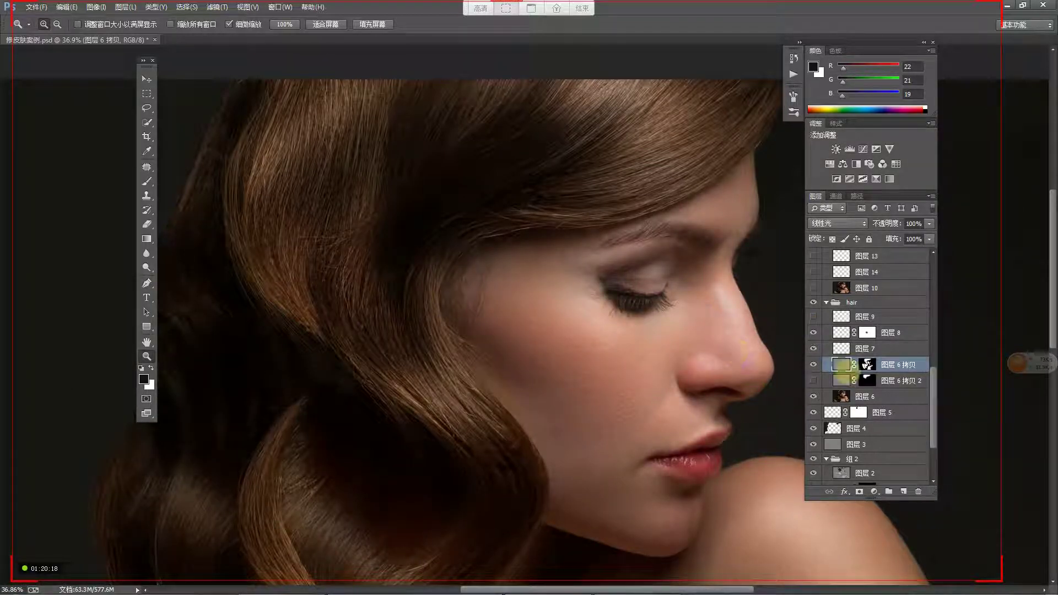
Step: Show 图层 9 in the hair group, comparing the hair's outer contour against the dark background up close
{"action": "left_click", "coordinate": [813, 317]}
{"action": "left_click", "coordinate": [813, 316]}
{"action": "left_click_drag", "start_coordinate": [264, 241], "coordinate": [499, 230]}
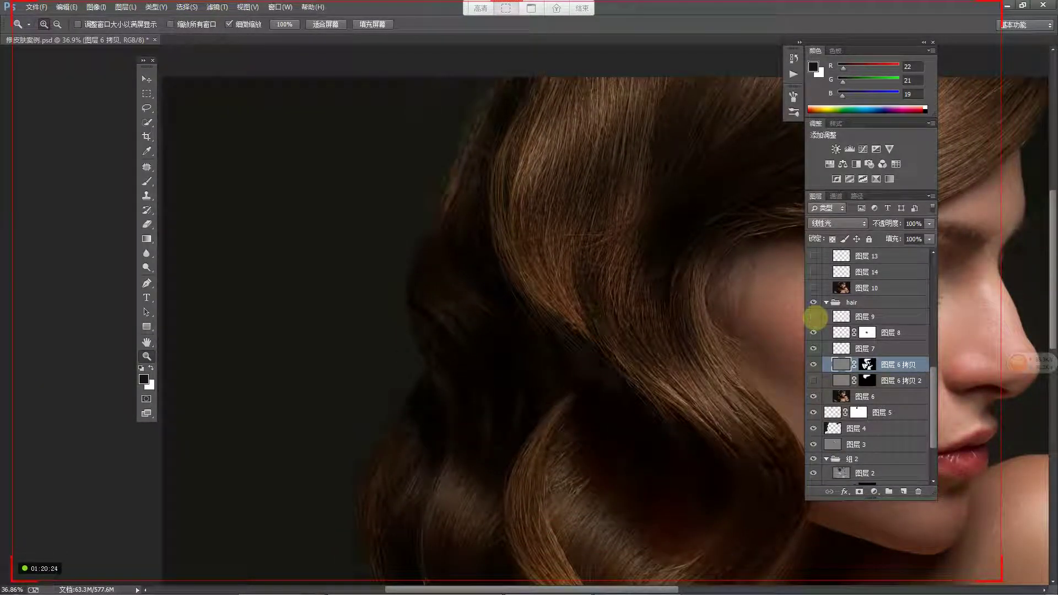
{"action": "left_click", "coordinate": [408, 272]}
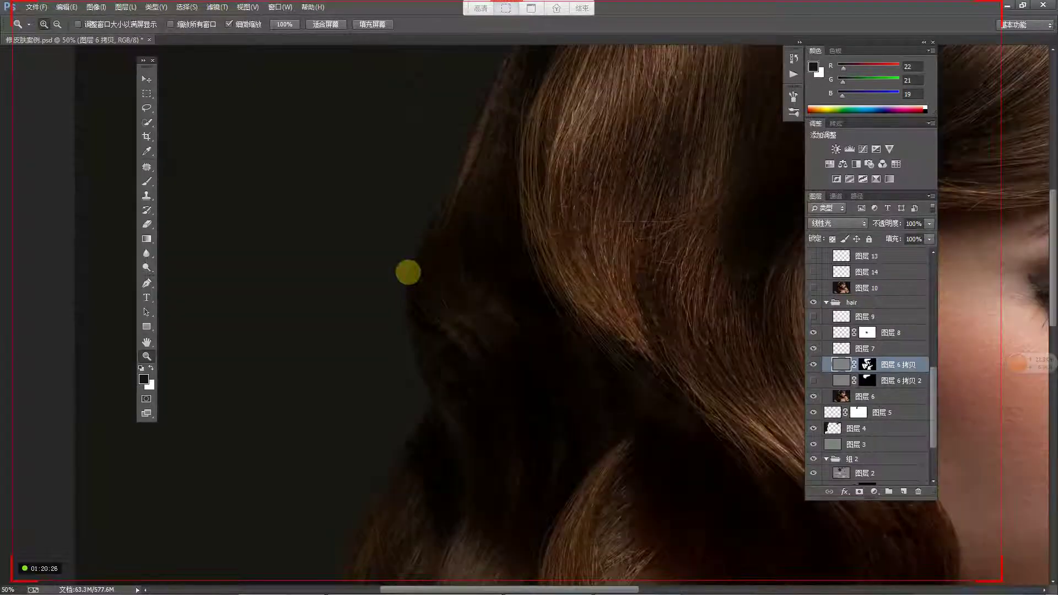
{"action": "left_click", "coordinate": [406, 280]}
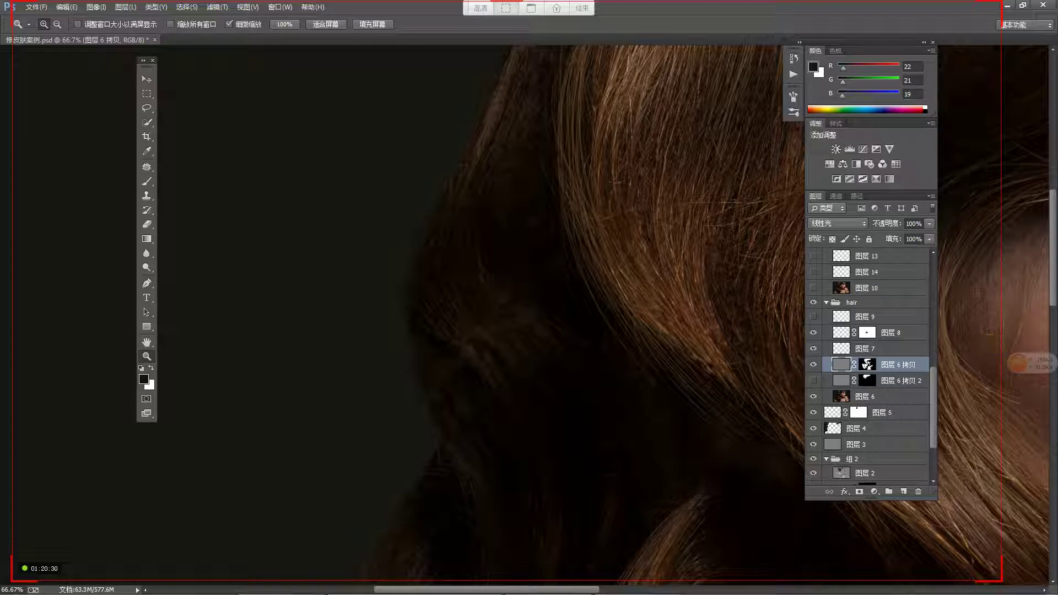
{"action": "left_click_drag", "start_coordinate": [480, 455], "coordinate": [557, 248]}
{"action": "left_click", "coordinate": [510, 287], "text": "alt"}
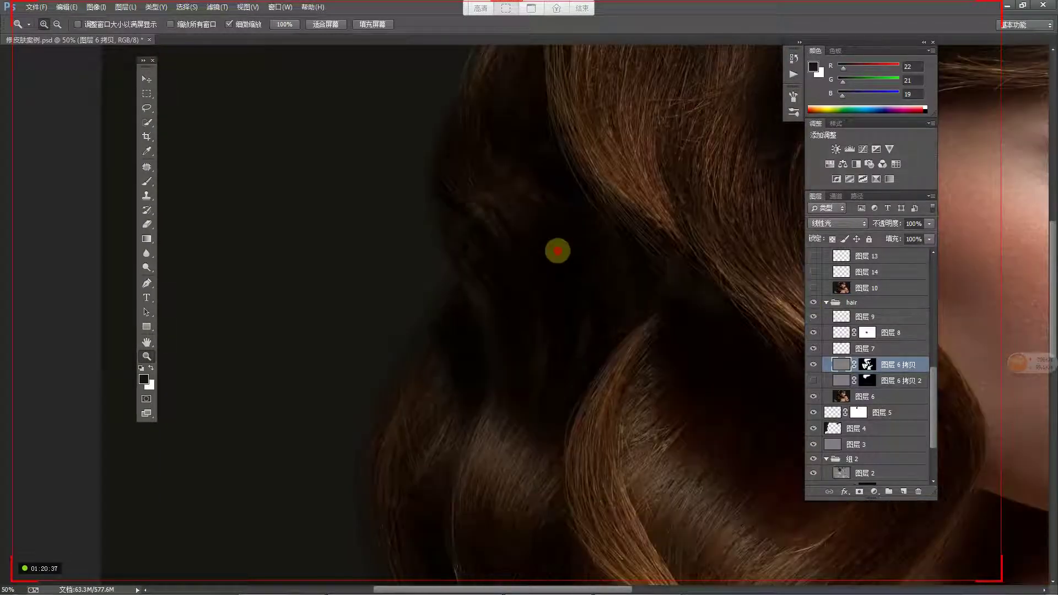
{"action": "left_click_drag", "start_coordinate": [473, 279], "coordinate": [435, 442]}
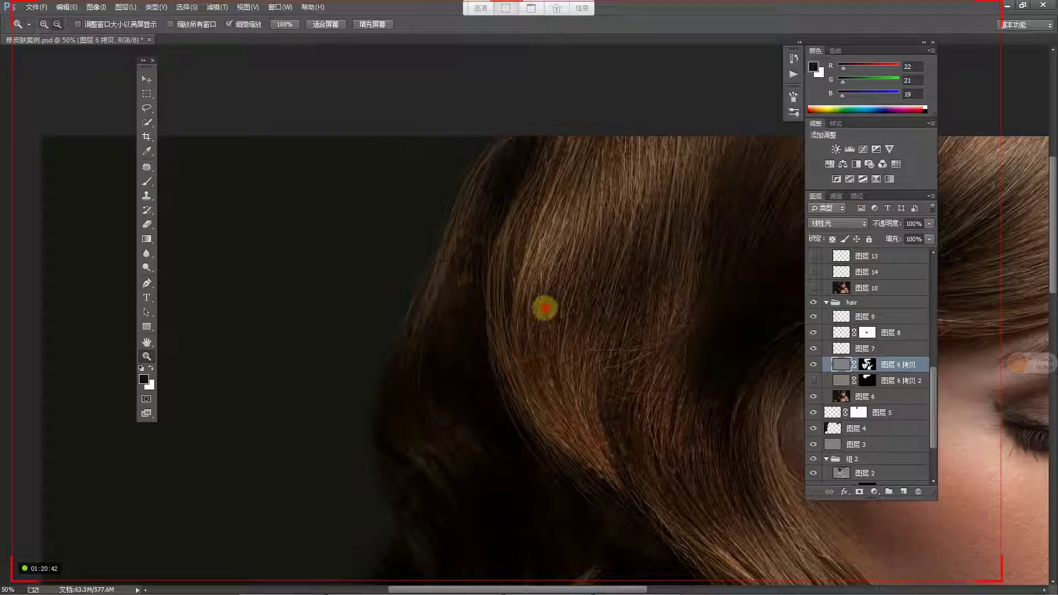
{"action": "left_click", "coordinate": [551, 308], "text": "alt"}
{"action": "left_click", "coordinate": [617, 315], "text": "alt"}
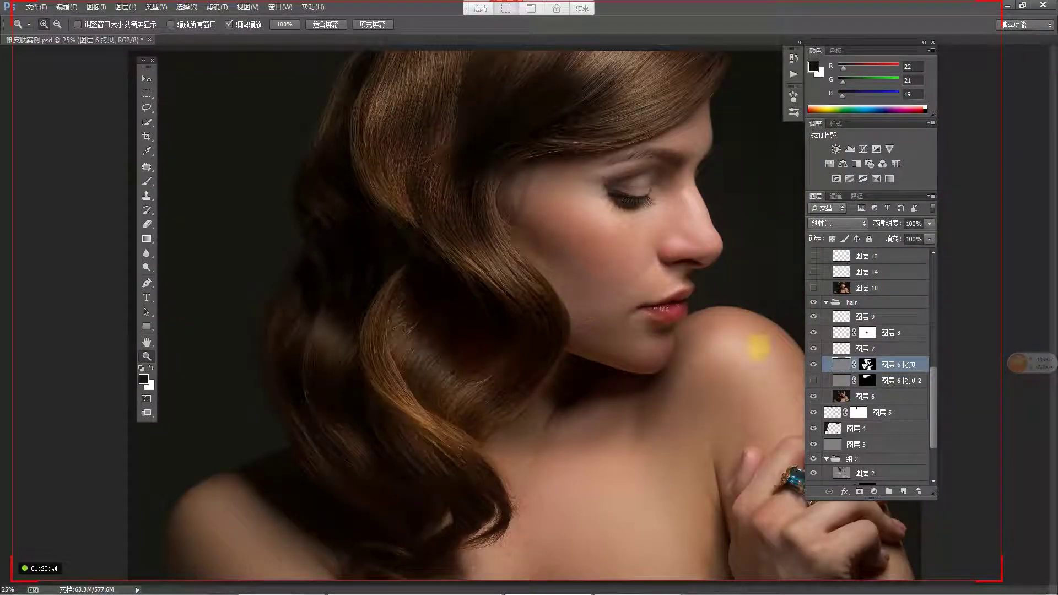
Step: Collapse the hair group and compare the whole portrait with the group hidden and shown
{"action": "left_click", "coordinate": [827, 303]}
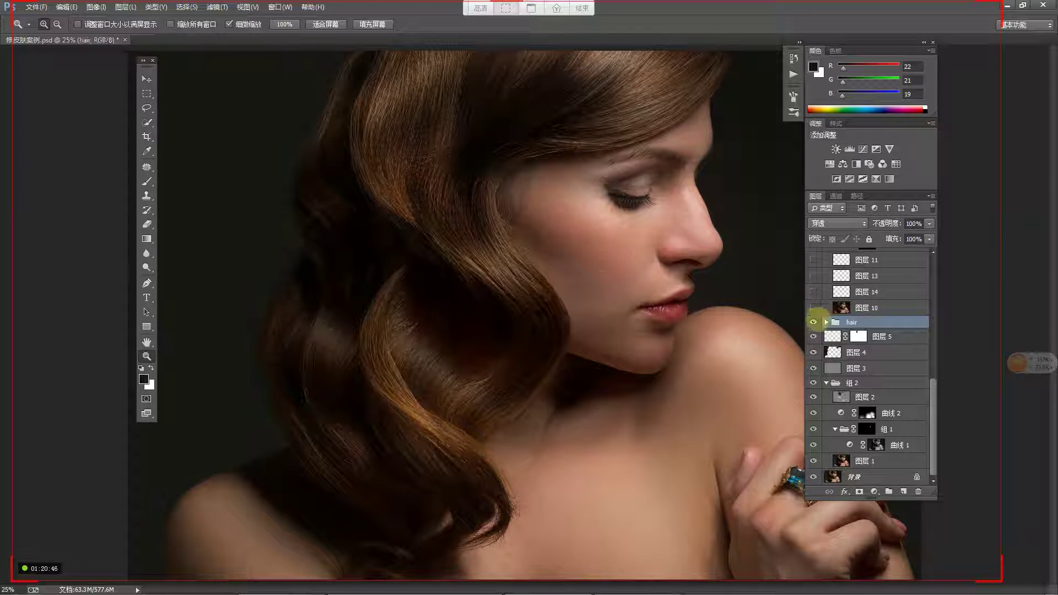
{"action": "left_click", "coordinate": [813, 321]}
{"action": "left_click", "coordinate": [814, 322]}
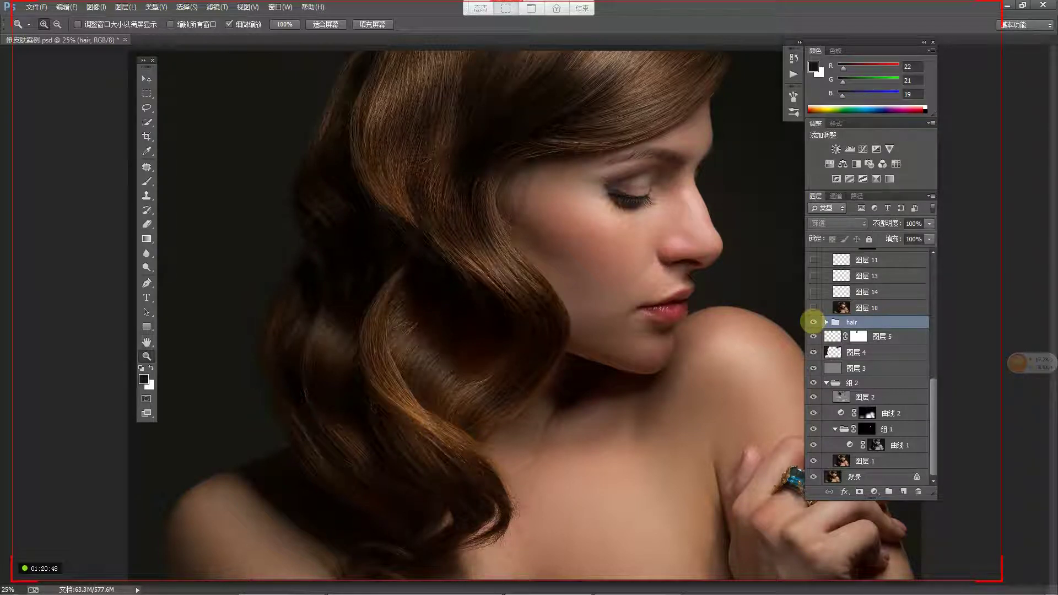
{"action": "left_click", "coordinate": [814, 322]}
{"action": "left_click", "coordinate": [813, 322]}
{"action": "left_click", "coordinate": [814, 322]}
{"action": "left_click", "coordinate": [814, 322]}
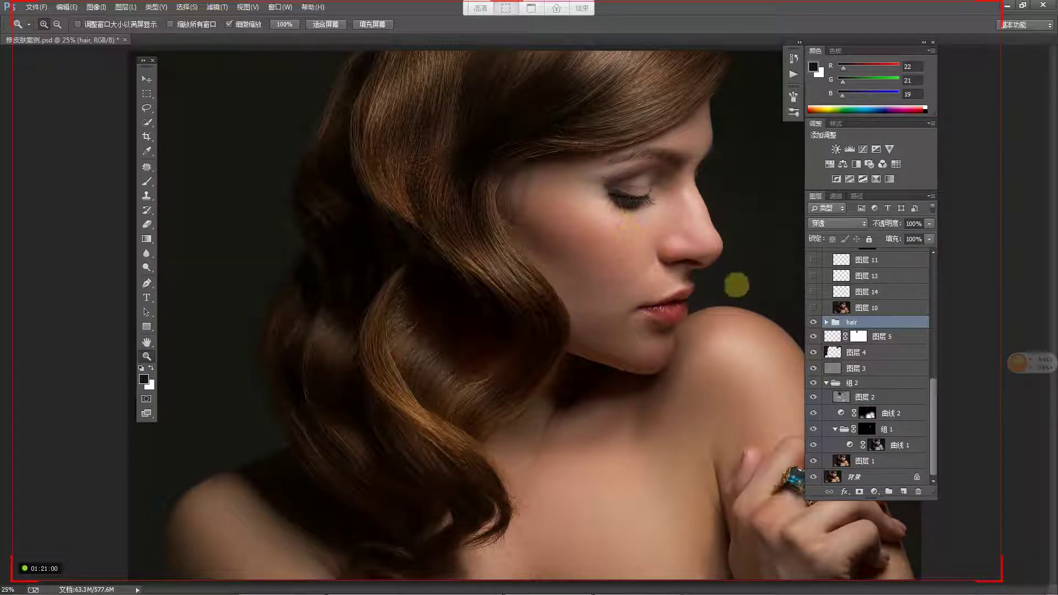
{"action": "left_click", "coordinate": [814, 322]}
{"action": "left_click", "coordinate": [814, 322]}
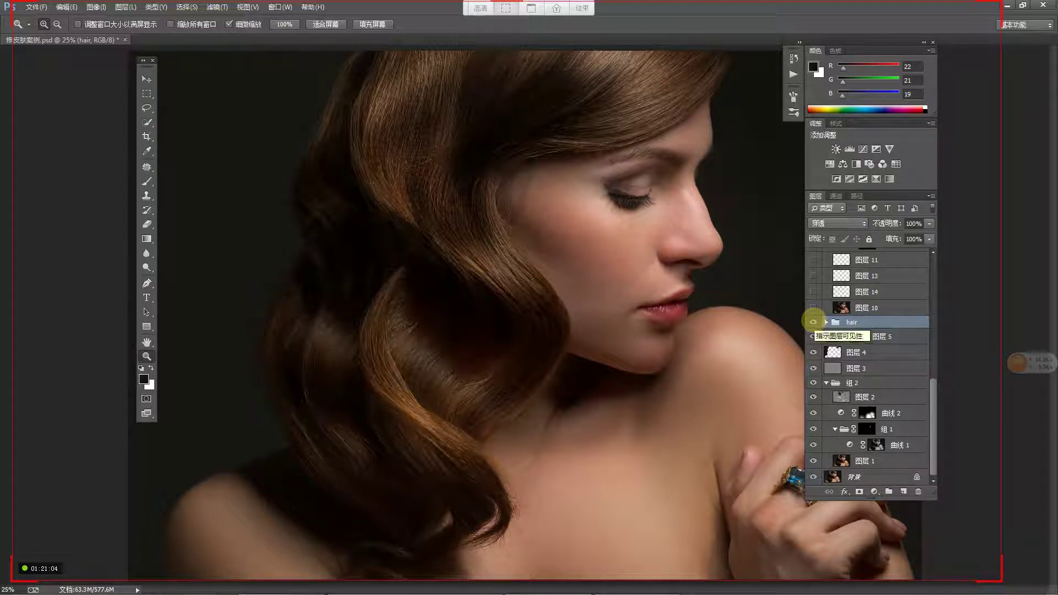
Step: Show and select 图层 10 above the hair group
{"action": "left_click", "coordinate": [814, 308]}
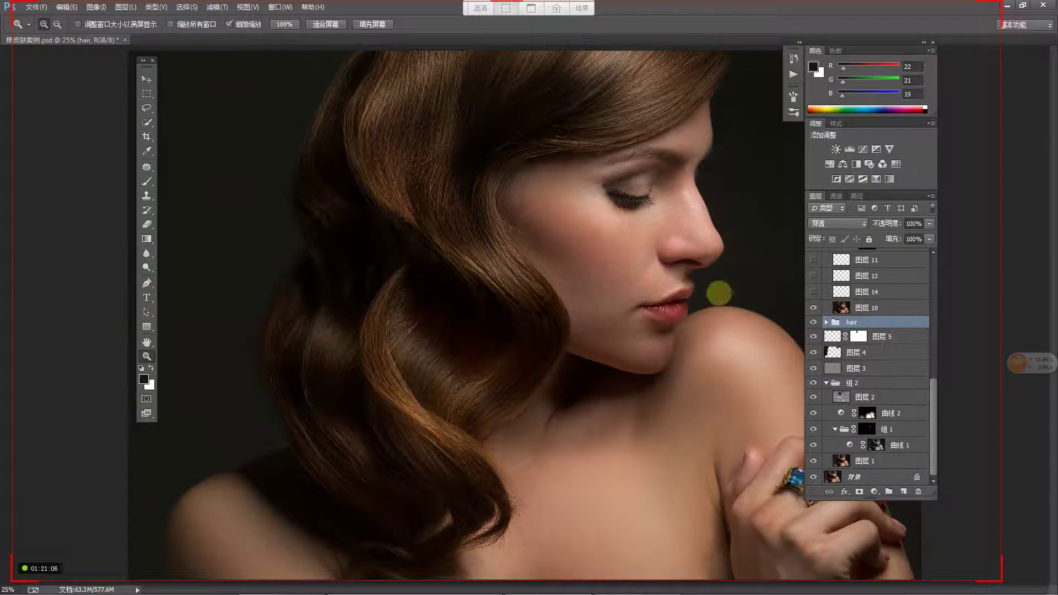
{"action": "left_click", "coordinate": [619, 283]}
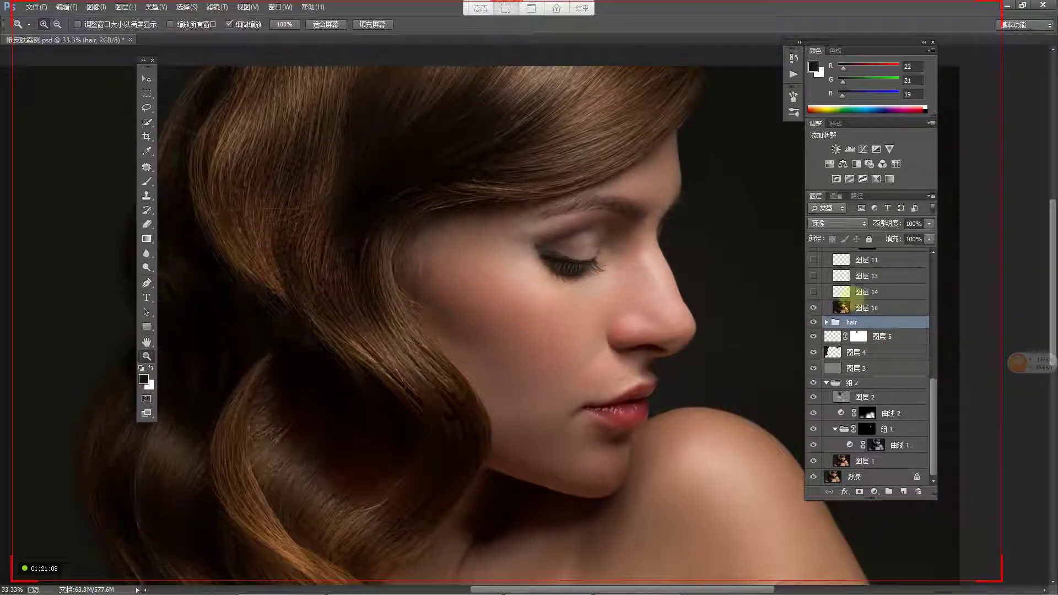
{"action": "left_click", "coordinate": [886, 306]}
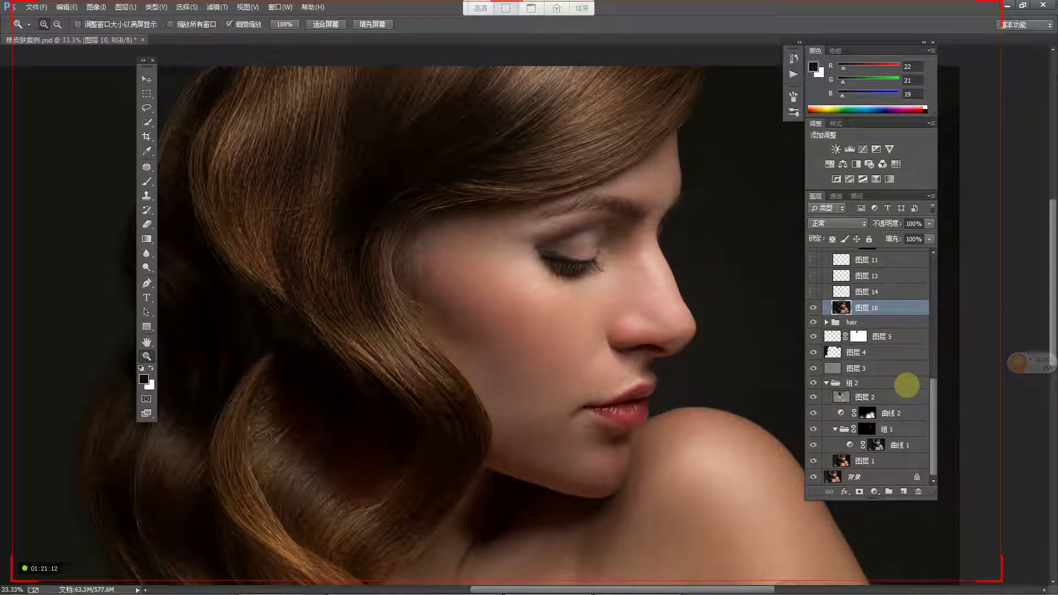
Step: Try stamping all visible layers into a new layer above 图层 10, and undo it
{"action": "key", "text": "ctrl+shift+alt+e"}
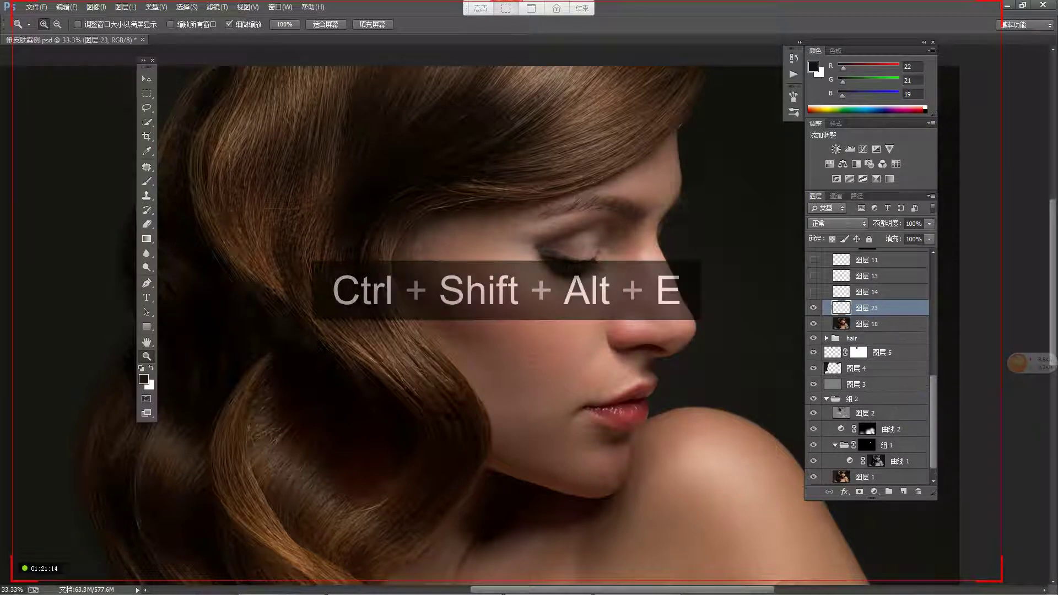
{"action": "key", "text": "ctrl+z"}
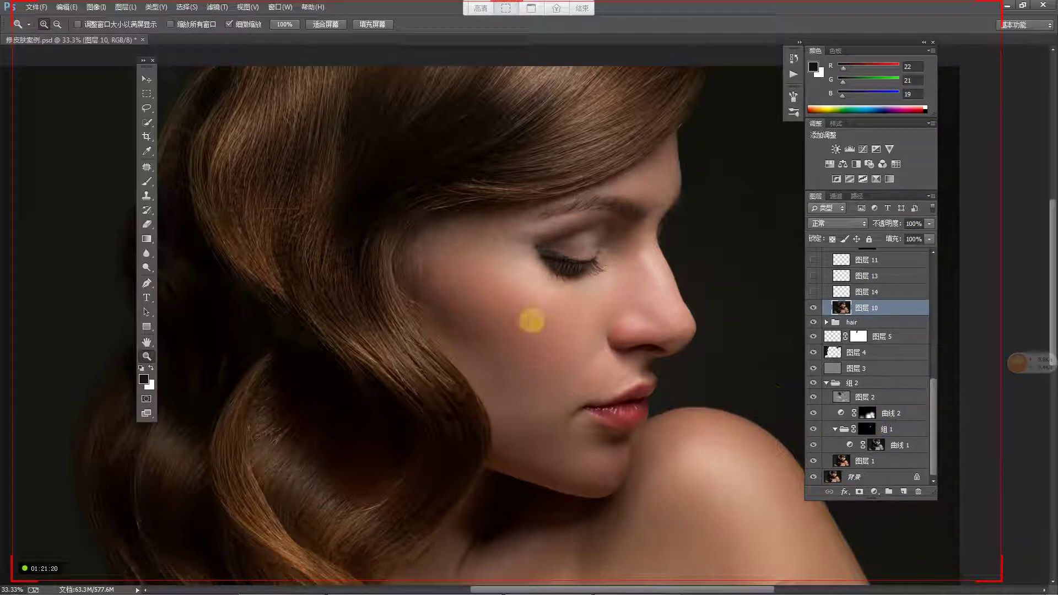
Step: Compare the portrait with 图层 10 hidden and shown, first around the face and hair and again at full view
{"action": "left_click", "coordinate": [813, 307]}
{"action": "left_click", "coordinate": [814, 307]}
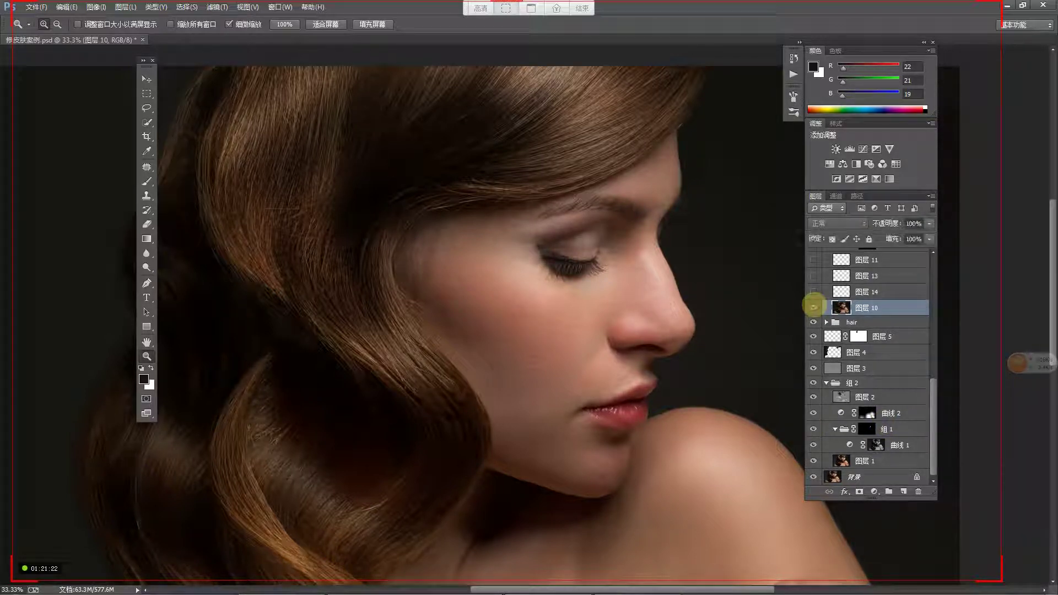
{"action": "left_click", "coordinate": [814, 307]}
{"action": "left_click", "coordinate": [813, 307]}
{"action": "left_click", "coordinate": [814, 307]}
{"action": "left_click", "coordinate": [463, 293], "text": "alt"}
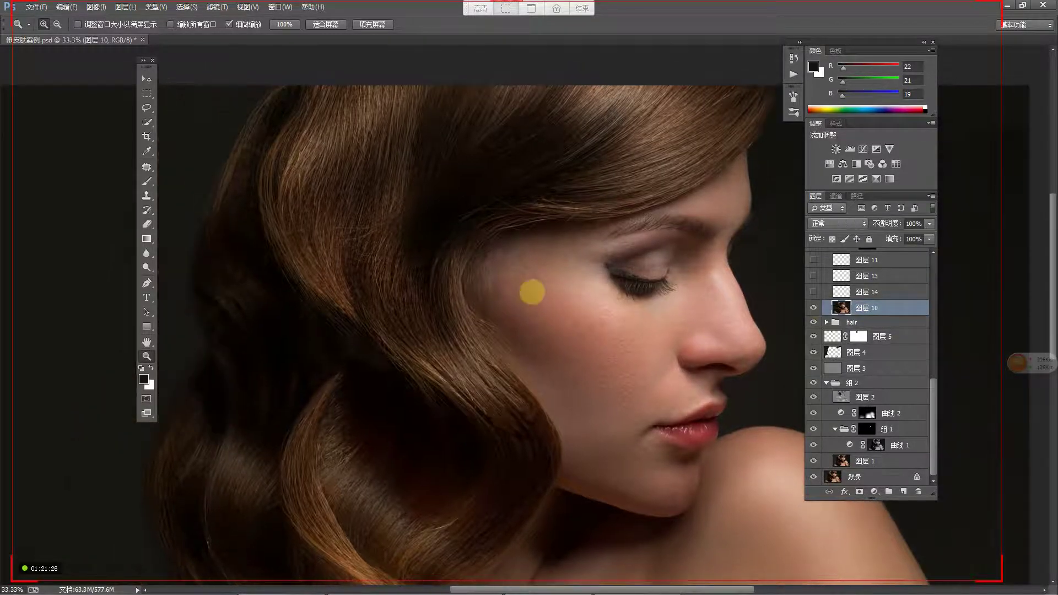
{"action": "left_click", "coordinate": [508, 303], "text": "alt"}
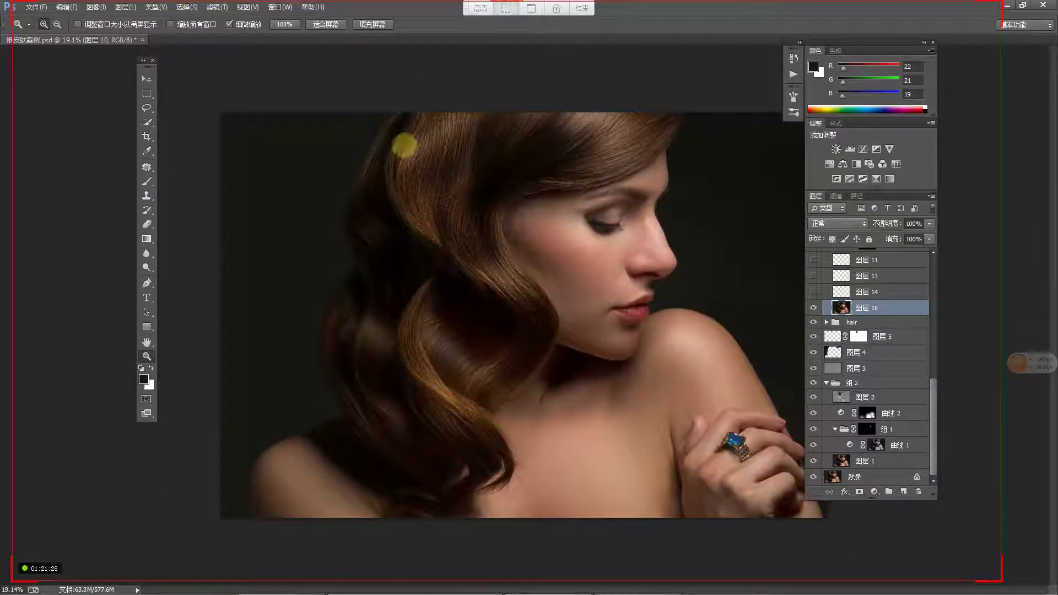
{"action": "left_click", "coordinate": [814, 307]}
{"action": "left_click", "coordinate": [814, 307]}
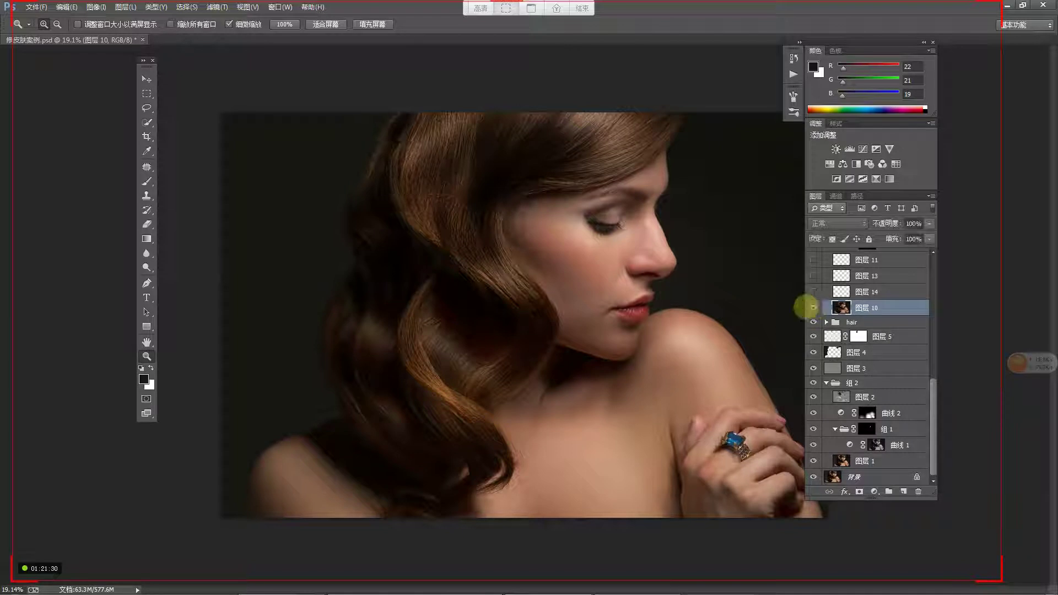
{"action": "left_click", "coordinate": [814, 307]}
{"action": "left_click", "coordinate": [814, 307]}
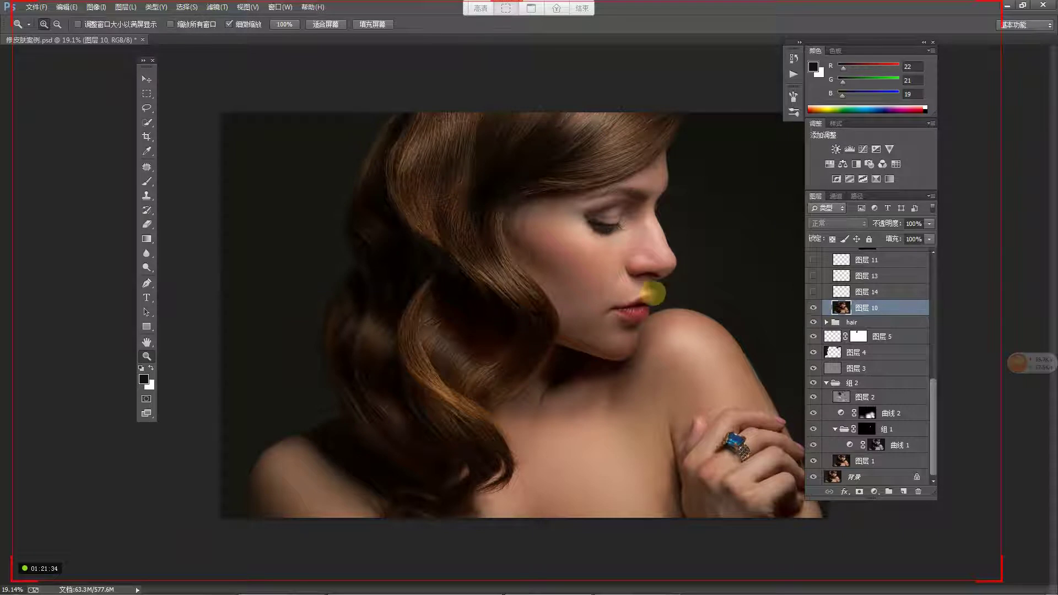
Step: Examine the cheek, nose and lips up close, comparing the face with 图层 10 hidden and shown
{"action": "left_click", "coordinate": [664, 298]}
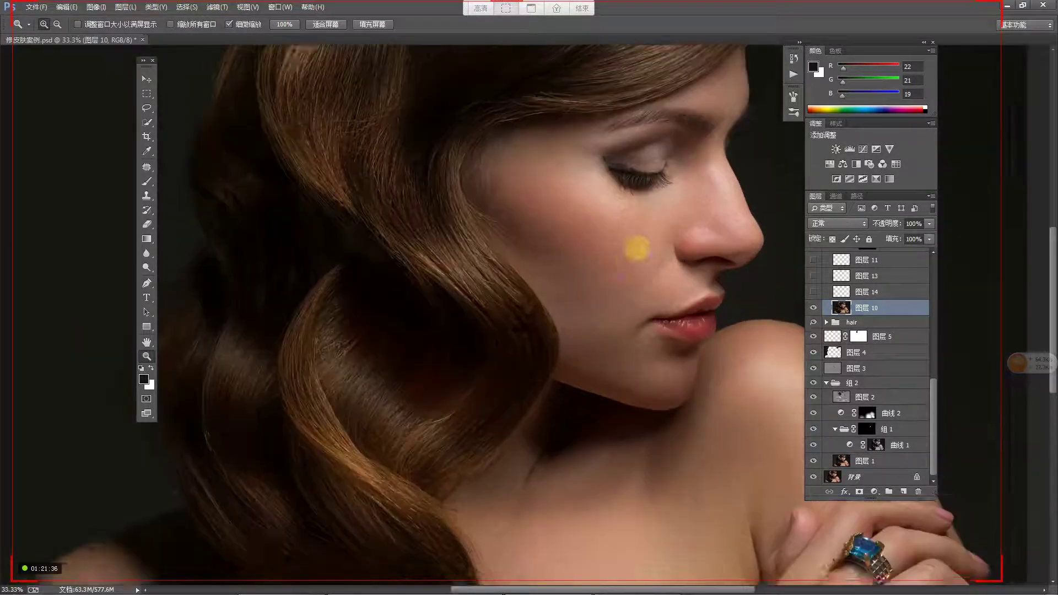
{"action": "left_click", "coordinate": [489, 314]}
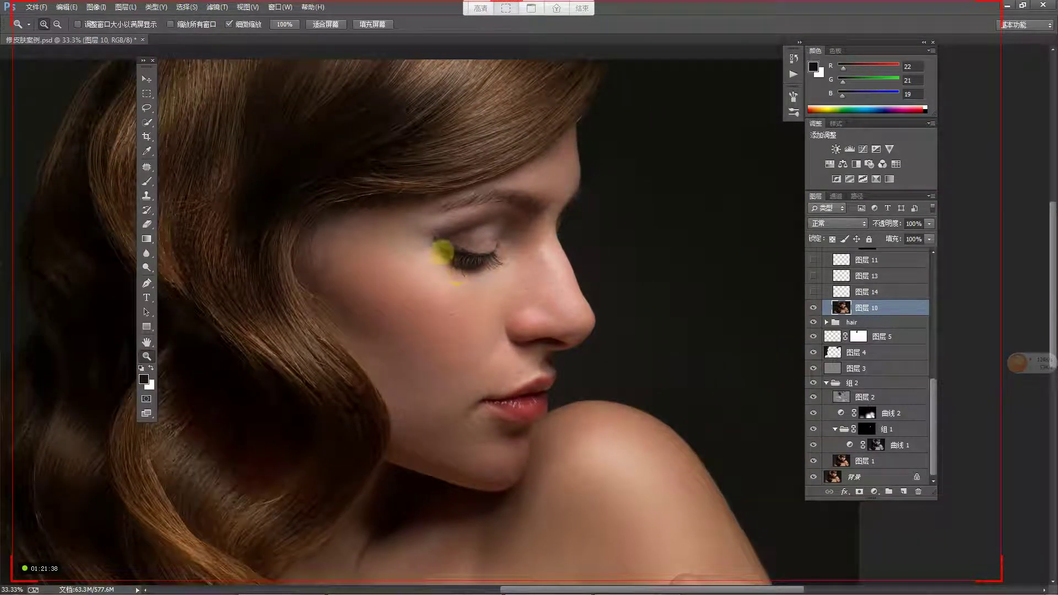
{"action": "left_click", "coordinate": [521, 368]}
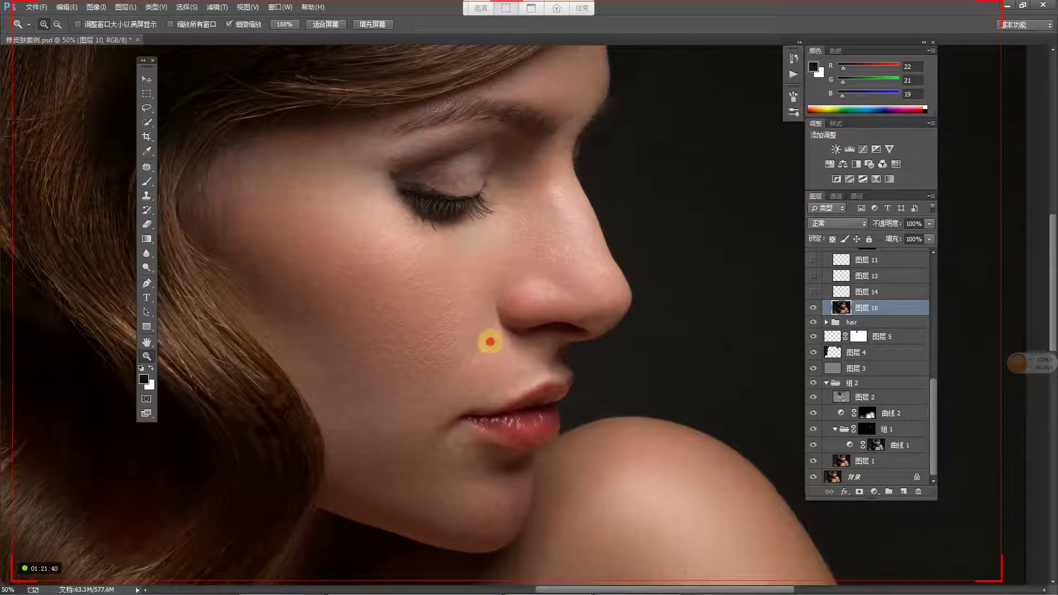
{"action": "left_click_drag", "start_coordinate": [477, 332], "coordinate": [504, 348]}
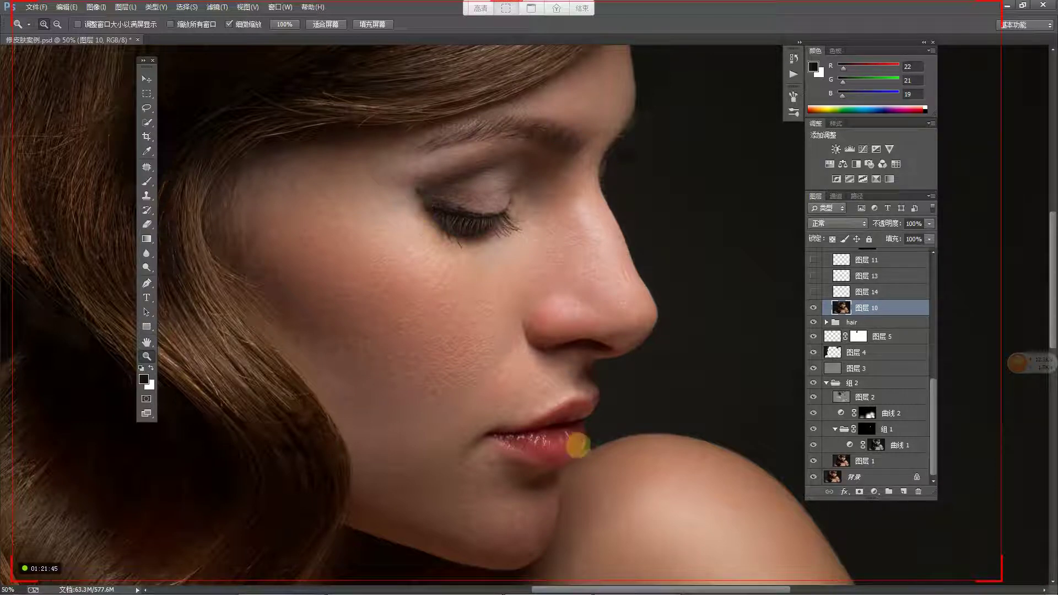
{"action": "left_click", "coordinate": [813, 308]}
{"action": "left_click", "coordinate": [813, 308]}
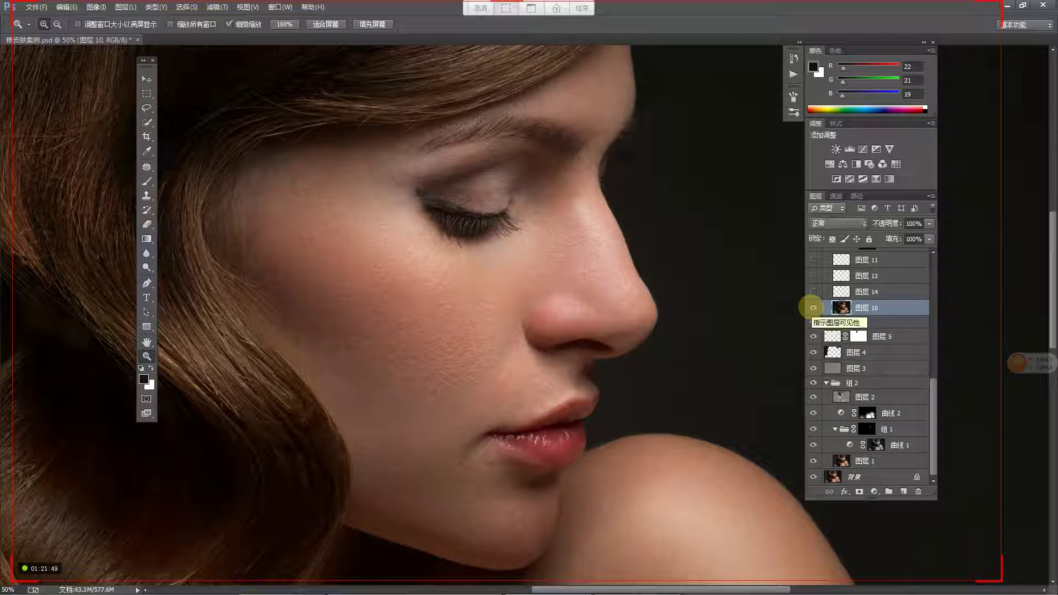
{"action": "left_click", "coordinate": [813, 308]}
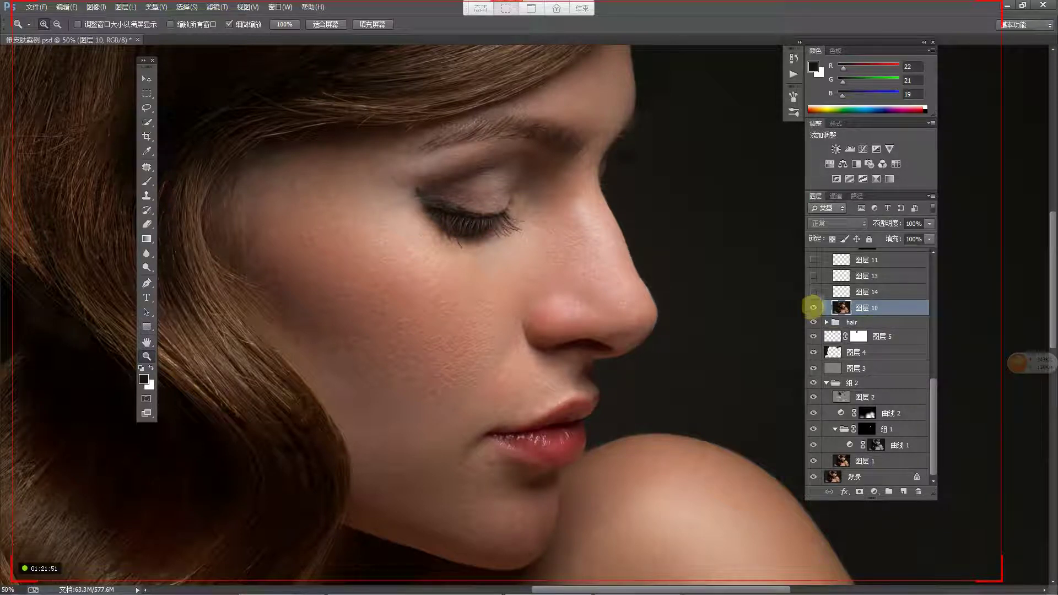
{"action": "left_click", "coordinate": [813, 307]}
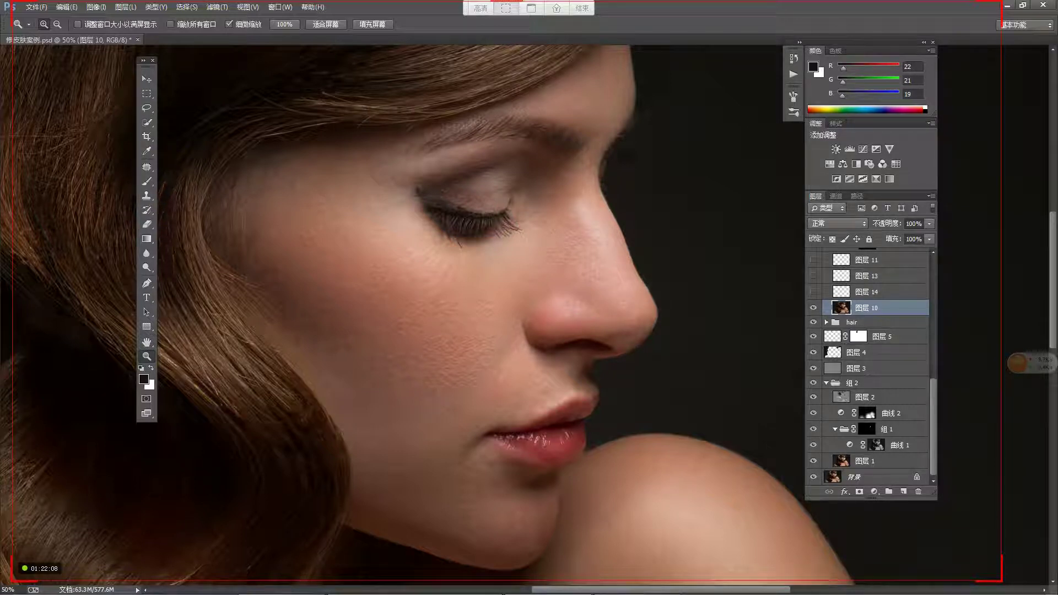
{"action": "left_click", "coordinate": [813, 308]}
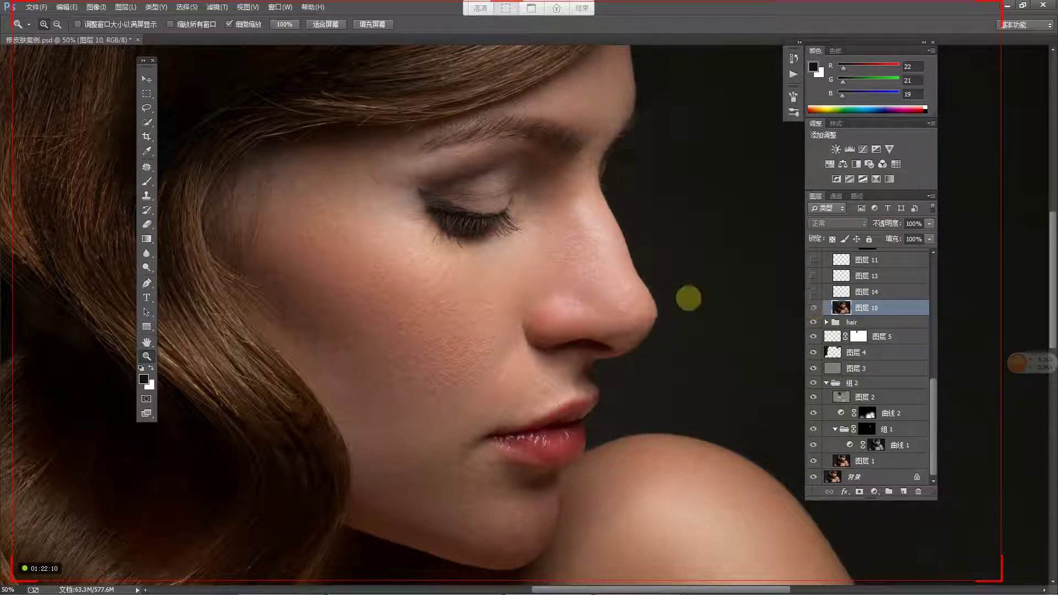
Step: Compare the hand with the blue ring with 图层 11, 图层 13 and 图层 14 shown and hidden
{"action": "left_click_drag", "start_coordinate": [589, 249], "coordinate": [548, 201]}
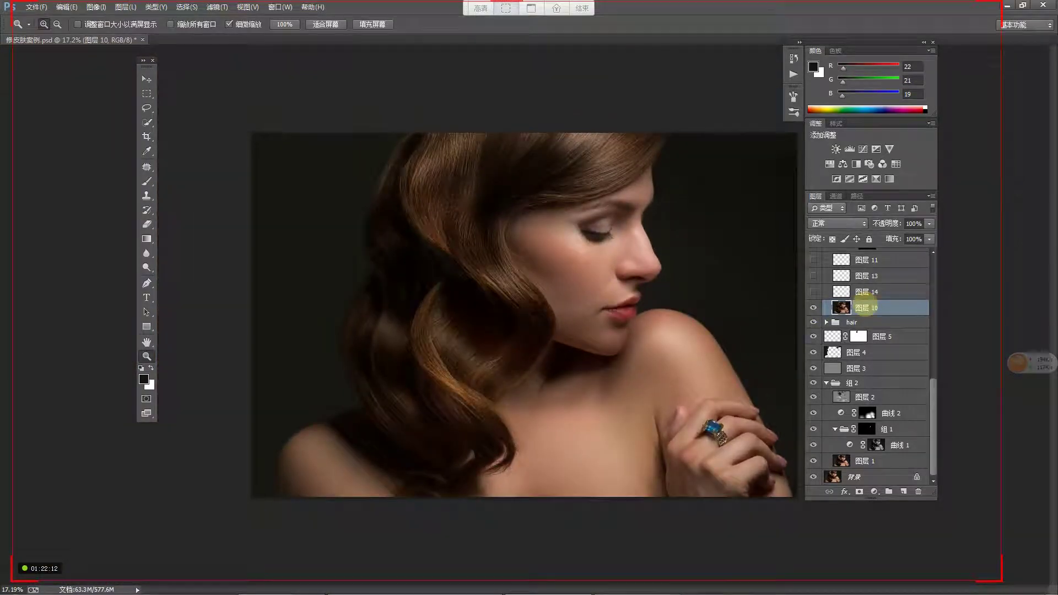
{"action": "scroll", "coordinate": [870, 317], "scroll_direction": "up", "scroll_amount": 2}
{"action": "scroll", "coordinate": [883, 414], "scroll_direction": "down", "scroll_amount": 1}
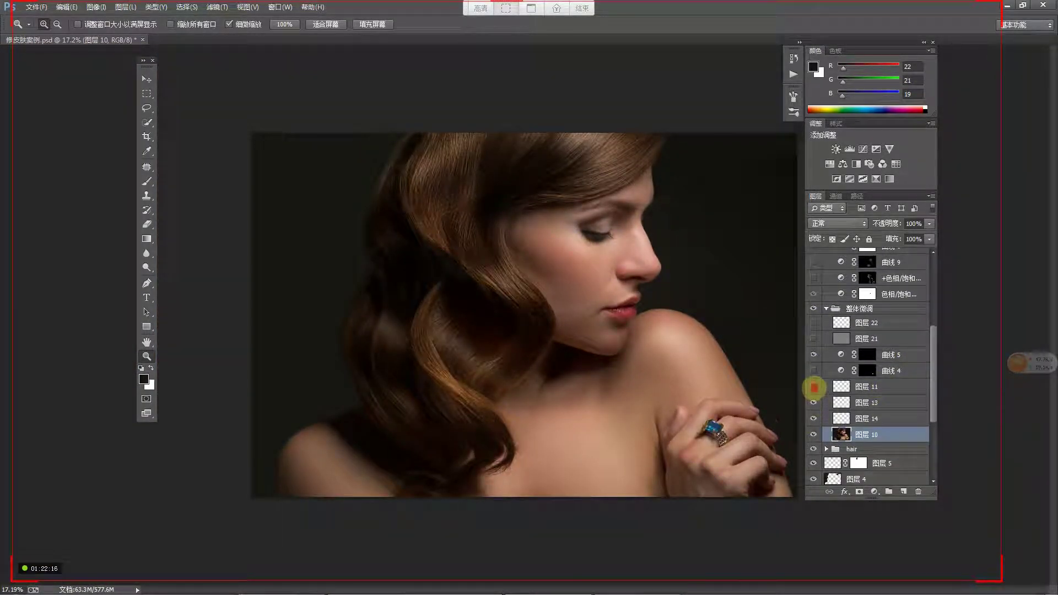
{"action": "left_click", "coordinate": [705, 424]}
{"action": "left_click", "coordinate": [716, 393]}
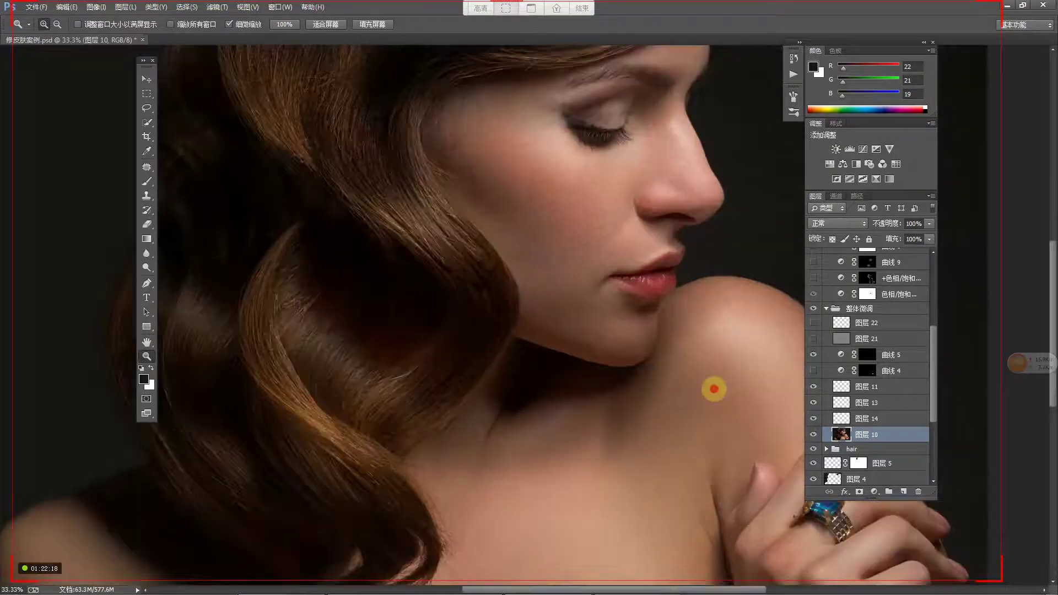
{"action": "left_click_drag", "start_coordinate": [715, 389], "coordinate": [491, 260]}
{"action": "left_click", "coordinate": [607, 305]}
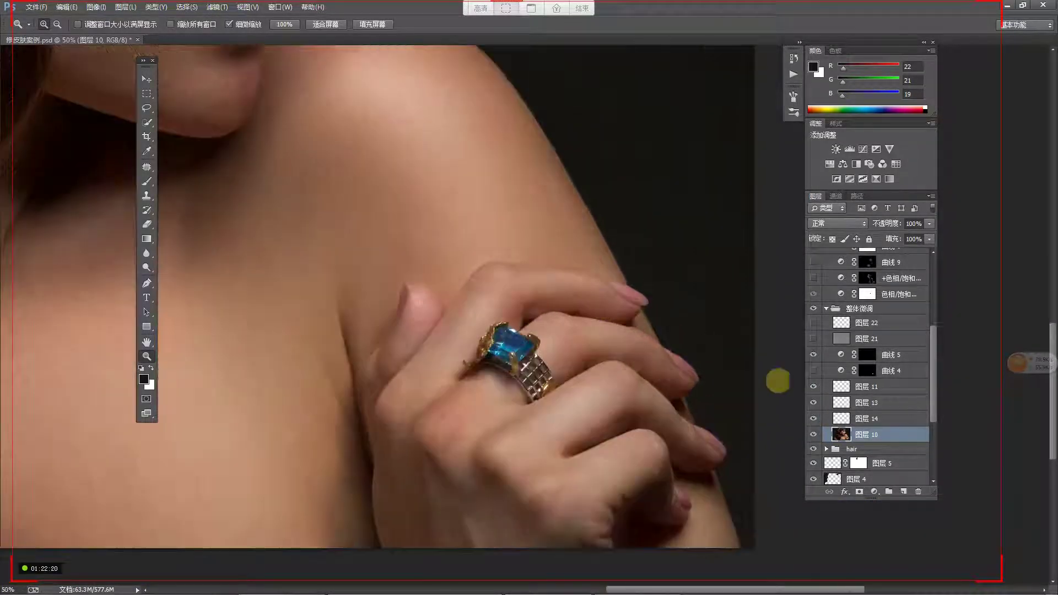
{"action": "left_click_drag", "start_coordinate": [814, 386], "coordinate": [815, 418]}
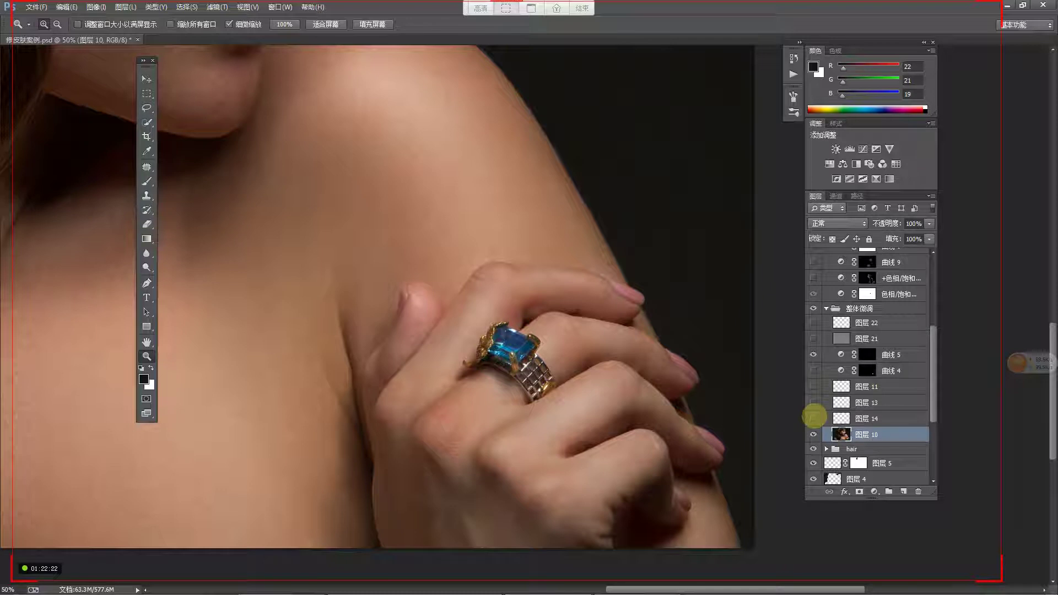
Step: Compare the thumb's nail close up with 图层 14 shown and hidden, leaving that layer hidden
{"action": "left_click", "coordinate": [414, 301]}
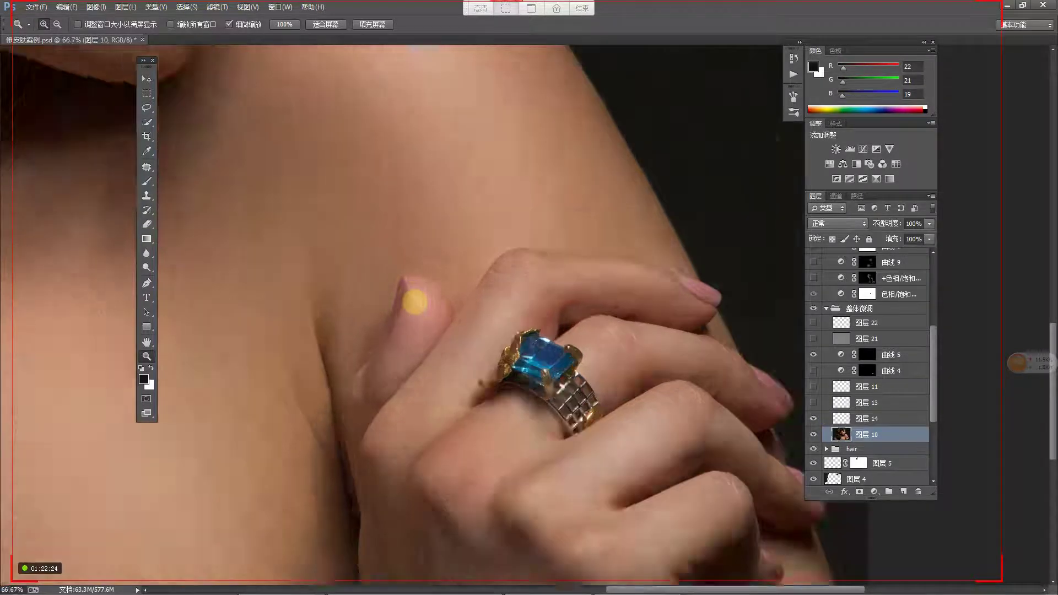
{"action": "left_click", "coordinate": [418, 302]}
{"action": "left_click_drag", "start_coordinate": [424, 297], "coordinate": [489, 279]}
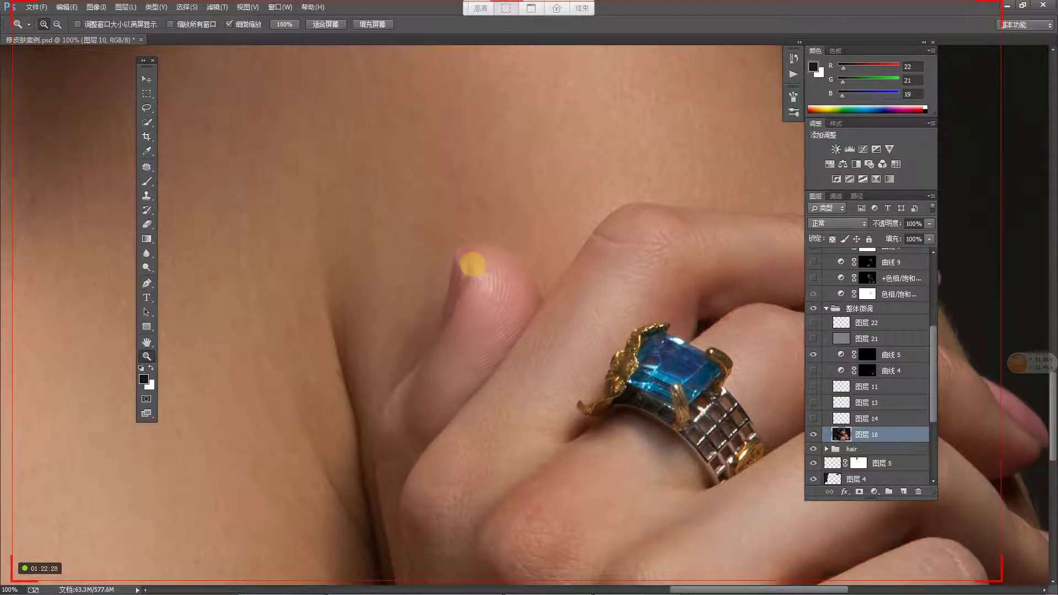
{"action": "left_click", "coordinate": [474, 262]}
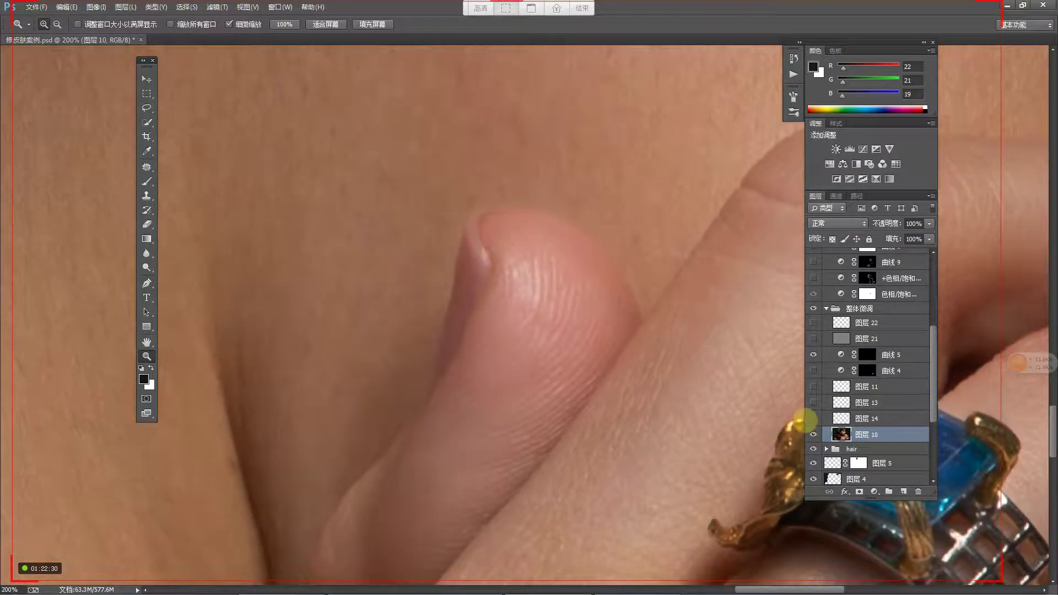
{"action": "left_click", "coordinate": [814, 419]}
{"action": "left_click", "coordinate": [813, 418]}
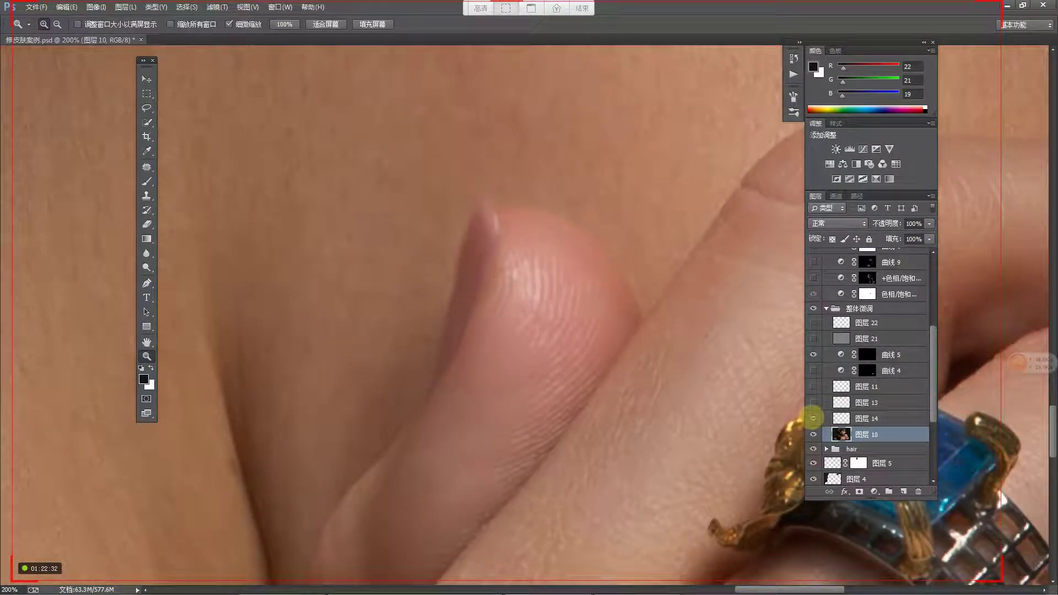
{"action": "left_click", "coordinate": [814, 418]}
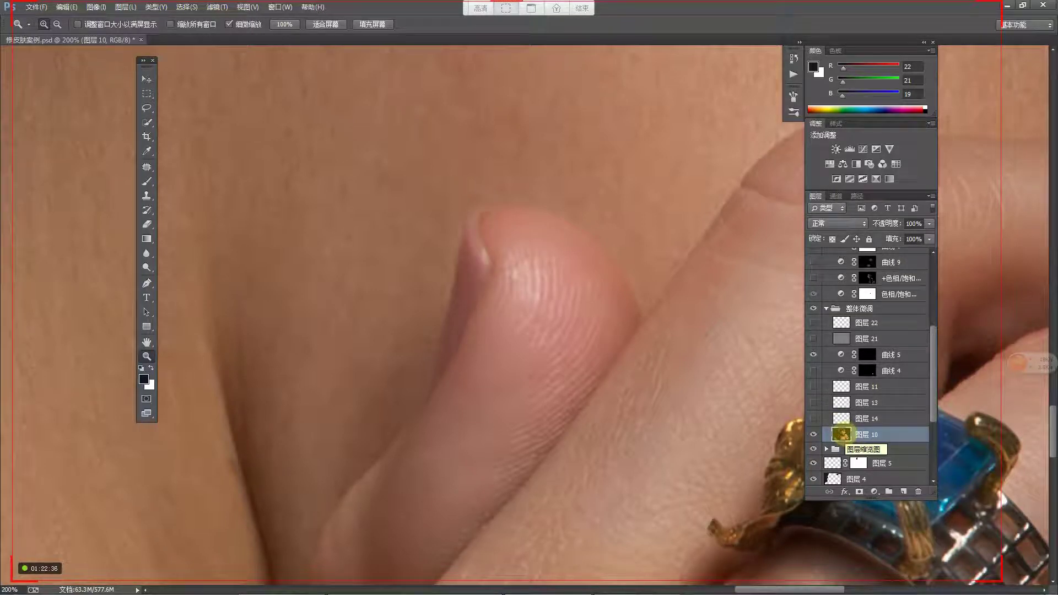
Step: Duplicate 图层 10, outline the thumb's nail with a closed Pen path and convert the path into a selection
{"action": "key", "text": "ctrl+j"}
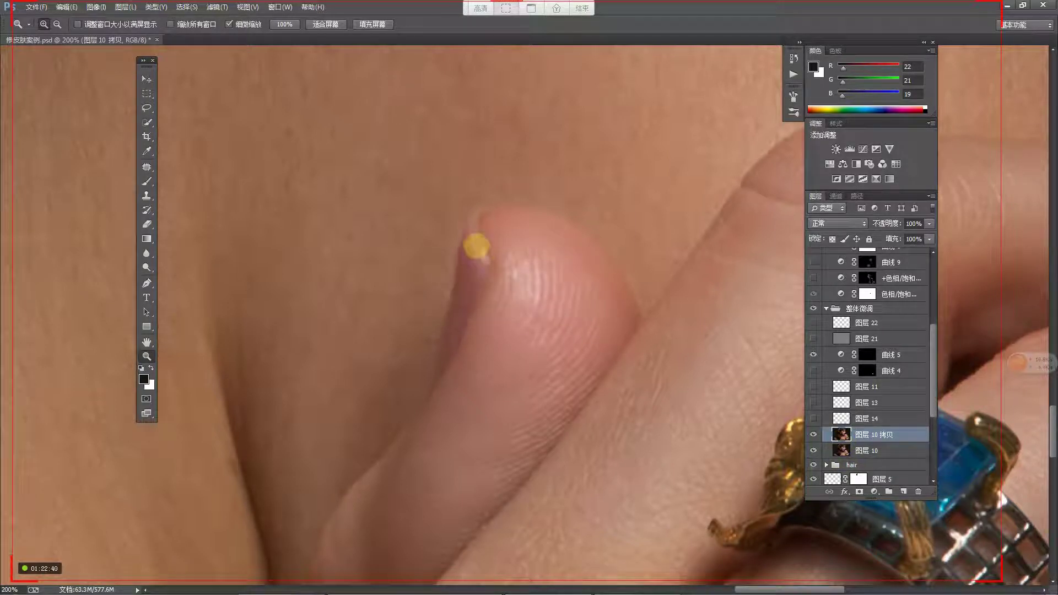
{"action": "key", "text": "l"}
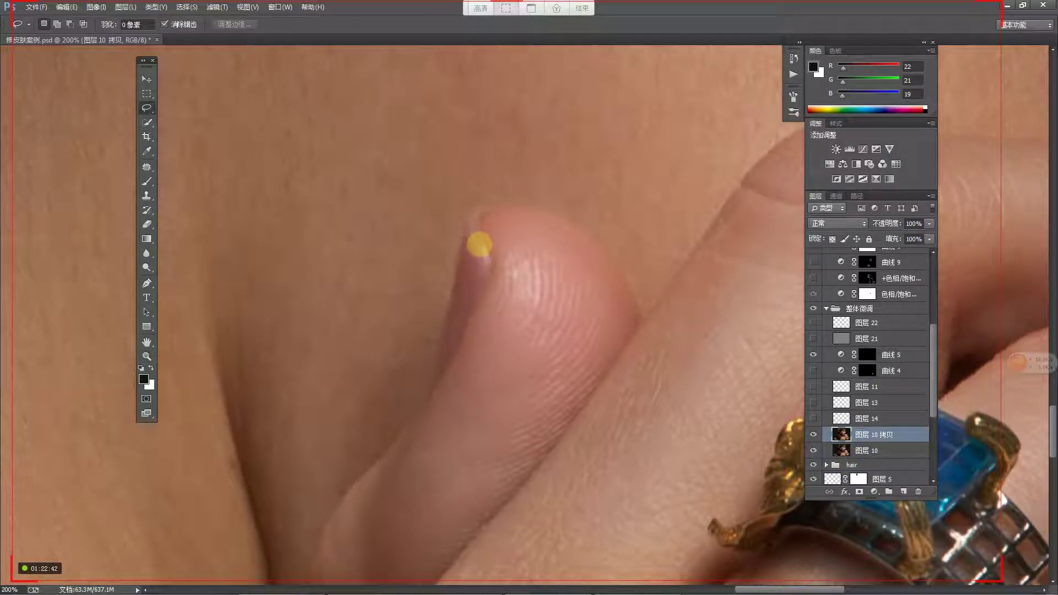
{"action": "key", "text": "p"}
{"action": "left_click", "coordinate": [428, 395]}
{"action": "left_click_drag", "start_coordinate": [462, 228], "coordinate": [509, 204]}
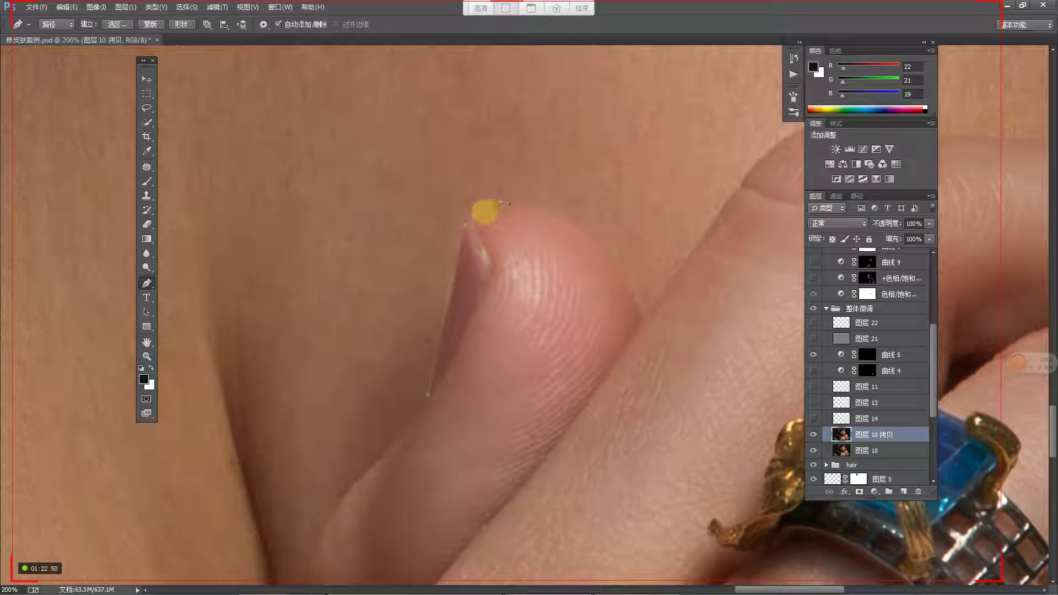
{"action": "mouse_move", "coordinate": [486, 249]}
{"action": "left_mouse_down"}
{"action": "mouse_move", "coordinate": [505, 270]}
{"action": "mouse_move", "coordinate": [486, 270]}
{"action": "mouse_move", "coordinate": [460, 325]}
{"action": "left_mouse_up"}
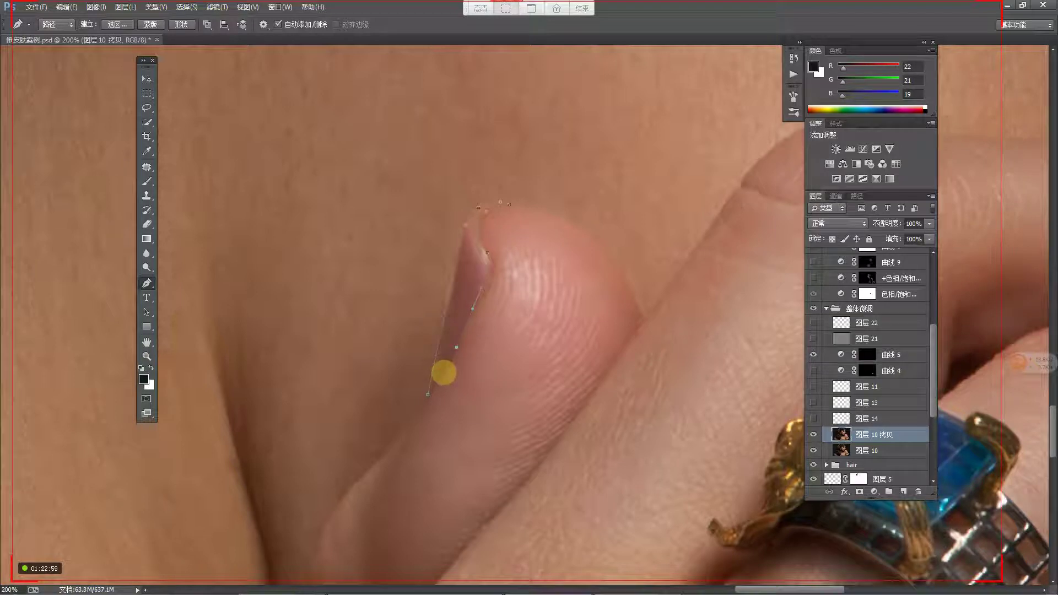
{"action": "key", "text": "alt+Return"}
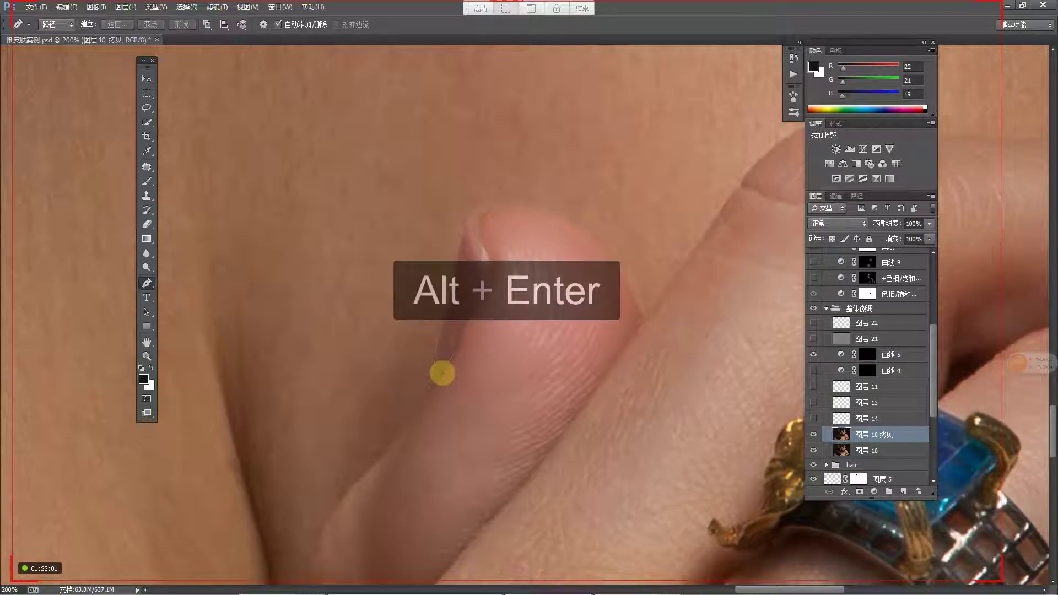
{"action": "key", "text": "ctrl+z"}
{"action": "key", "text": "ctrl+Return"}
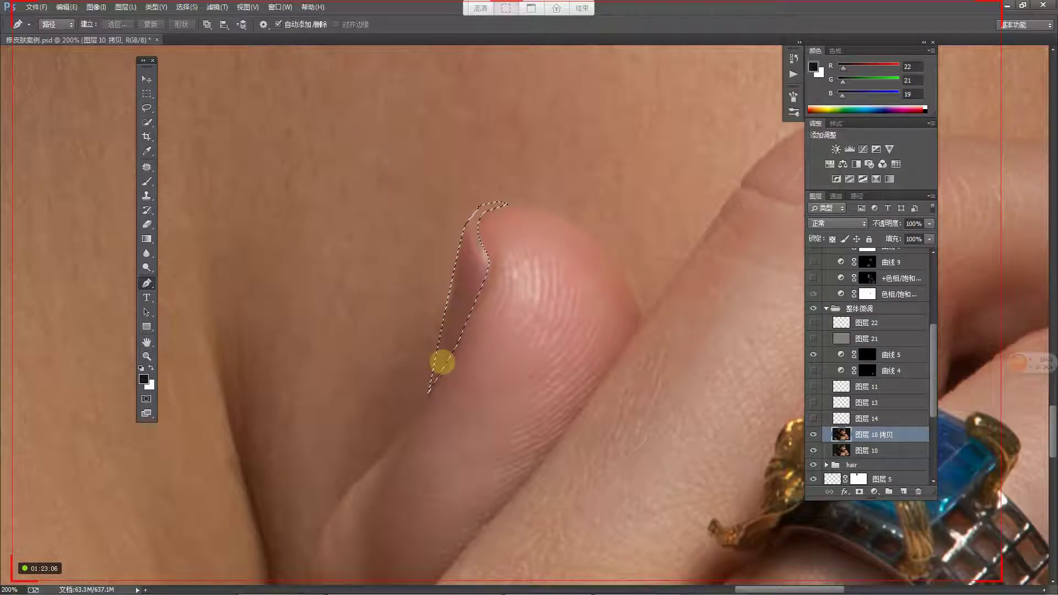
Step: Try to warp the upper end of the selected thumbnail upward with Free Transform, and undo the warp
{"action": "key", "text": "ctrl+t"}
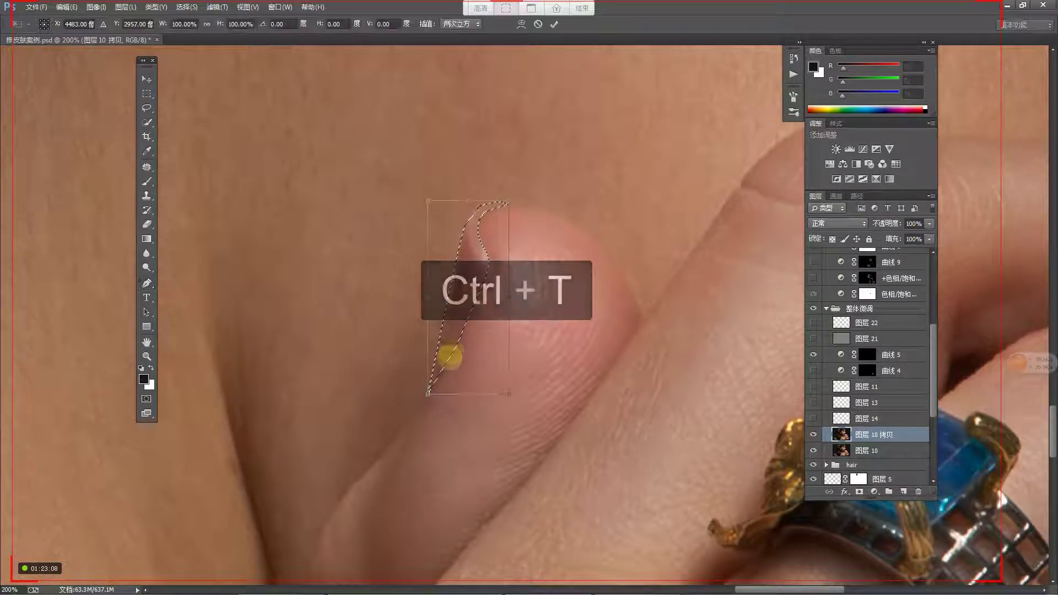
{"action": "right_click", "coordinate": [452, 323]}
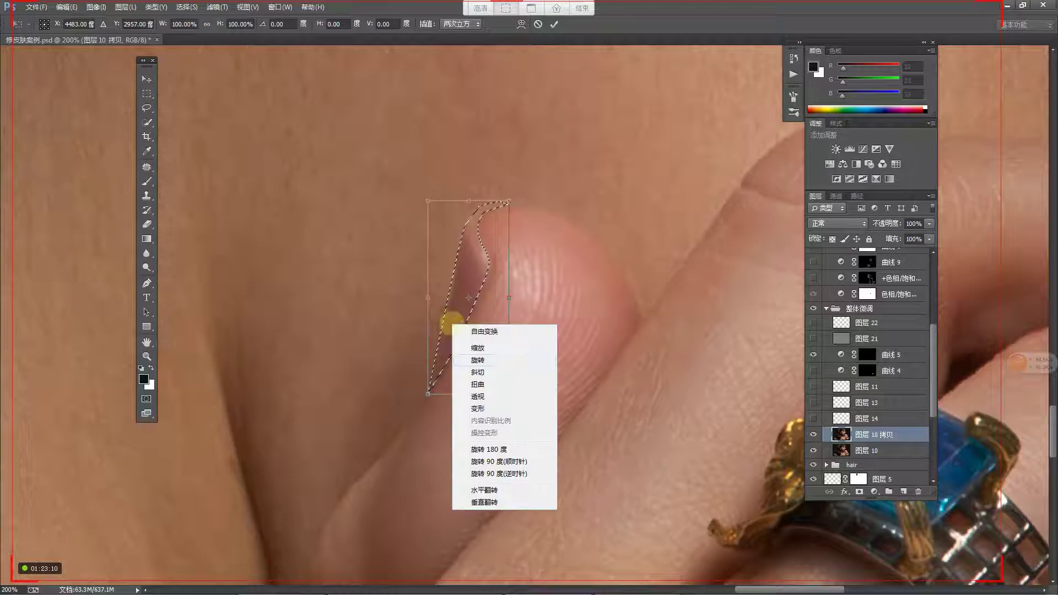
{"action": "left_click", "coordinate": [485, 409]}
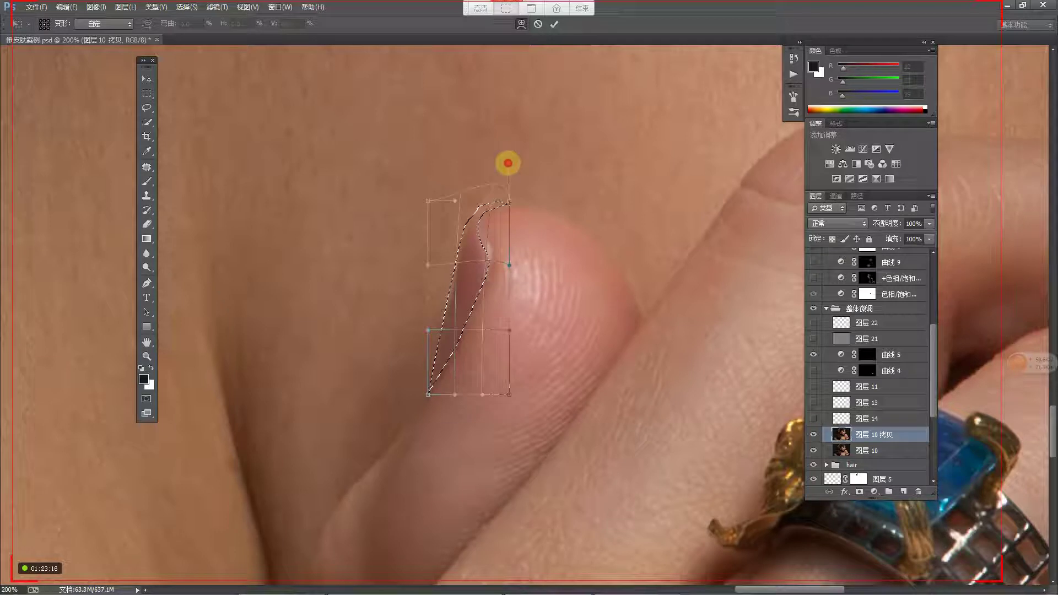
{"action": "left_click_drag", "start_coordinate": [508, 163], "coordinate": [508, 163]}
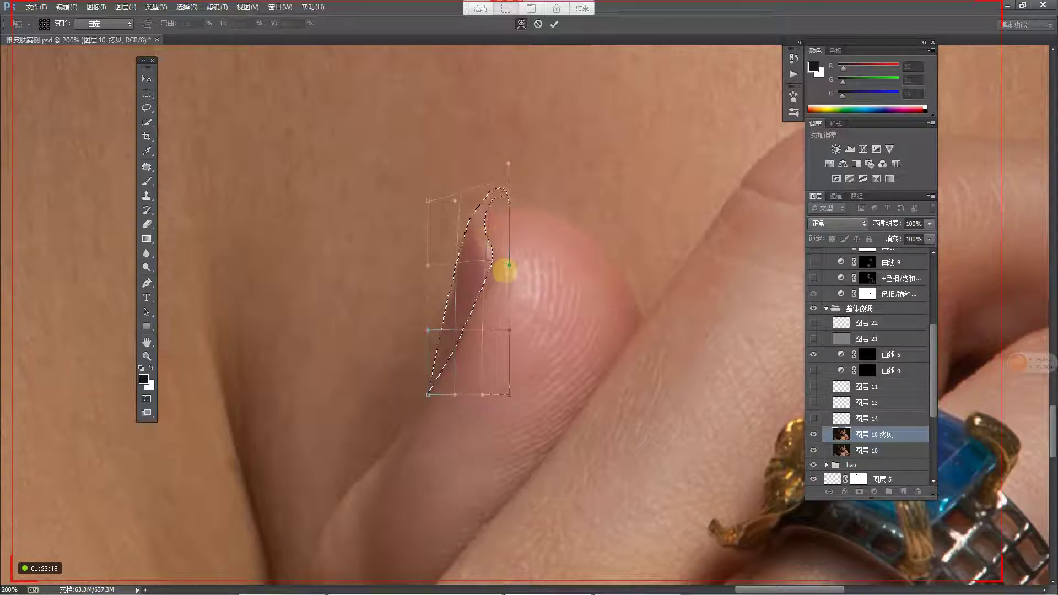
{"action": "key", "text": "ctrl+z"}
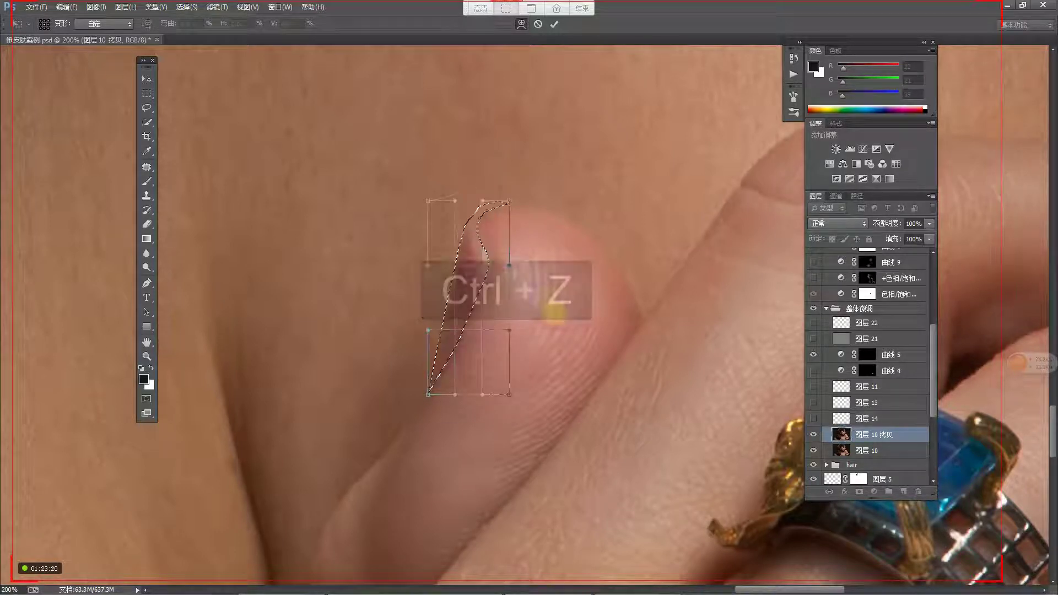
{"action": "key", "text": "Return"}
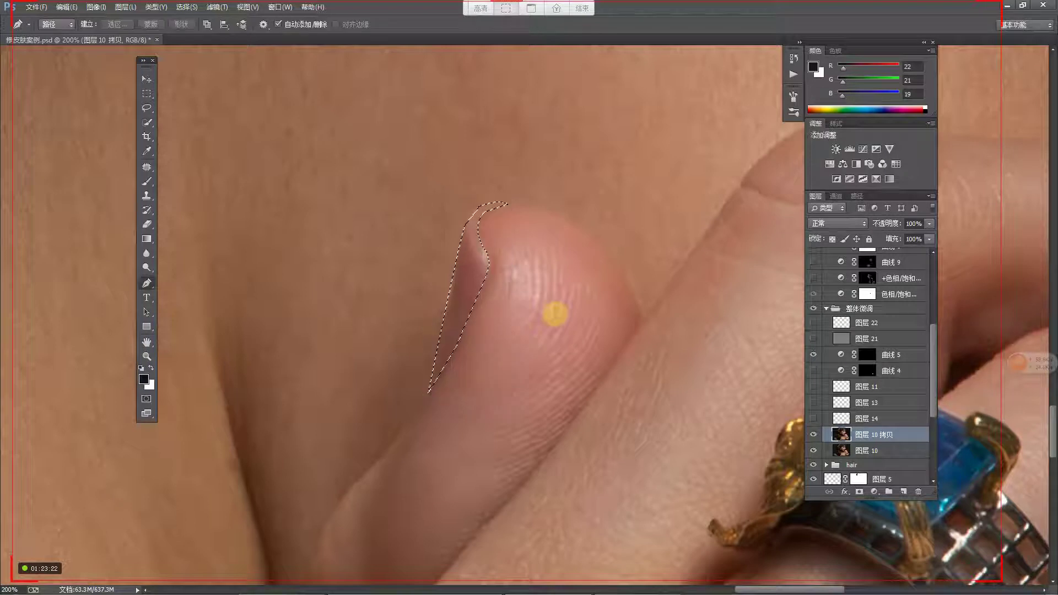
Step: Clear the selection around the thumb's nail and compare the thumb with 图层 14 shown and hidden, leaving that layer hidden
{"action": "key", "text": "m"}
{"action": "key", "text": "ctrl+d"}
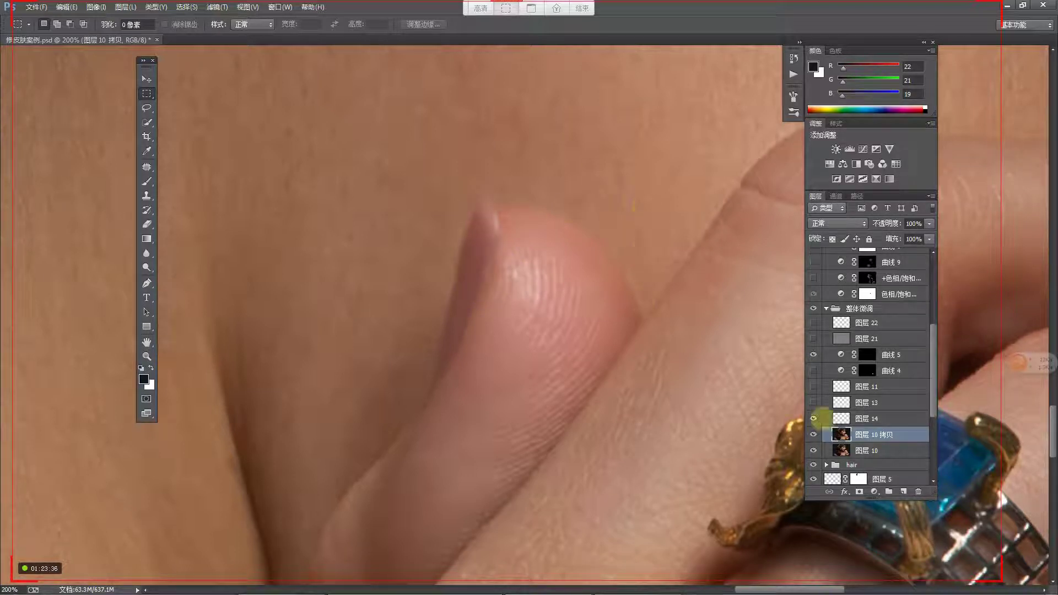
{"action": "left_click", "coordinate": [813, 418]}
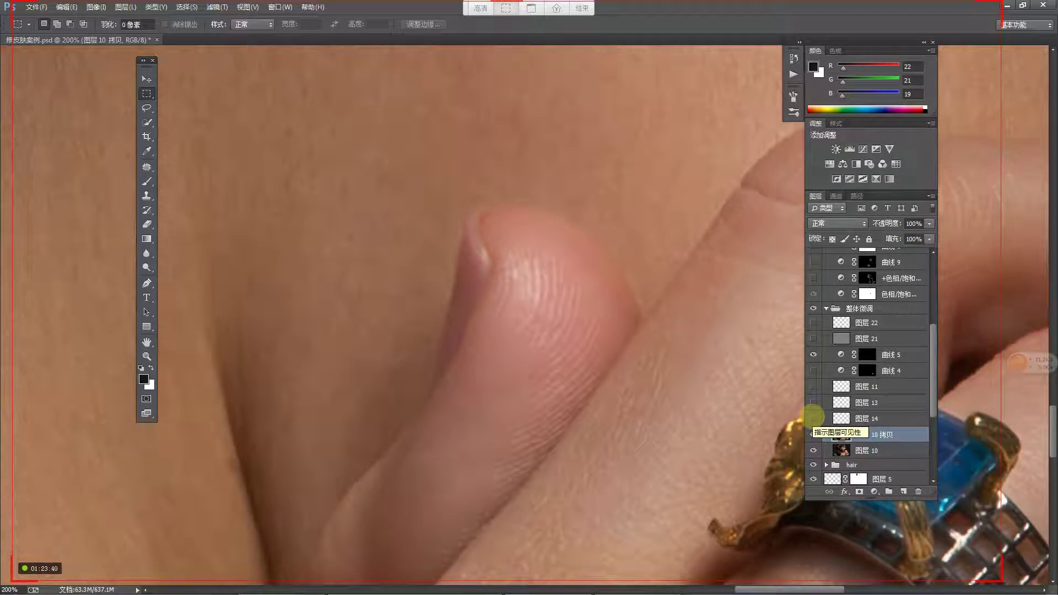
{"action": "key", "text": "z"}
{"action": "mouse_move", "coordinate": [633, 352]}
{"action": "left_mouse_down"}
{"action": "mouse_move", "coordinate": [605, 366]}
{"action": "mouse_move", "coordinate": [627, 355]}
{"action": "mouse_move", "coordinate": [472, 338]}
{"action": "mouse_move", "coordinate": [435, 321]}
{"action": "mouse_move", "coordinate": [442, 309]}
{"action": "left_mouse_up"}
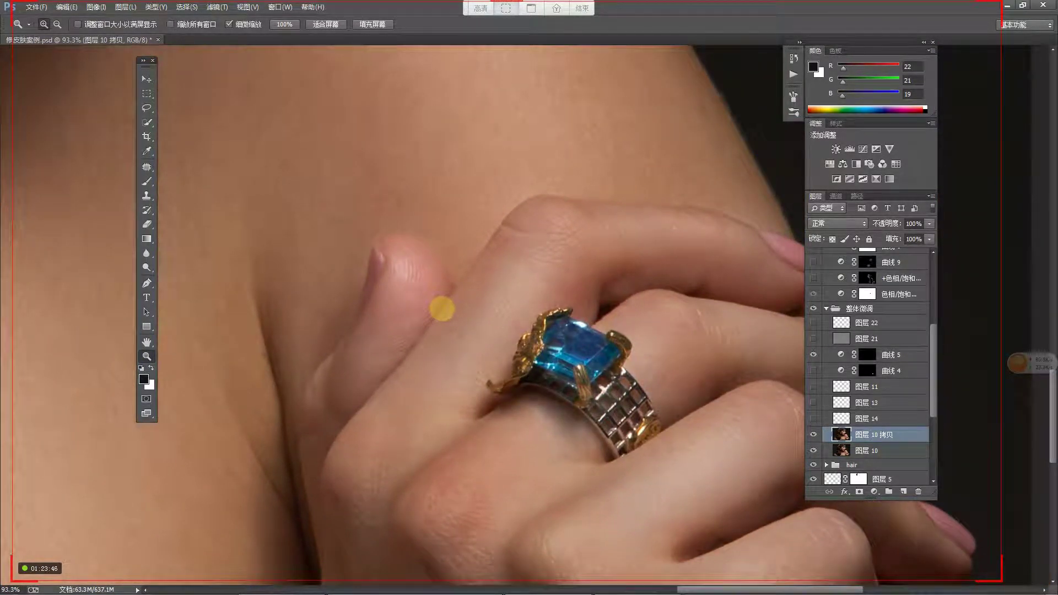
{"action": "left_click_drag", "start_coordinate": [397, 276], "coordinate": [432, 224]}
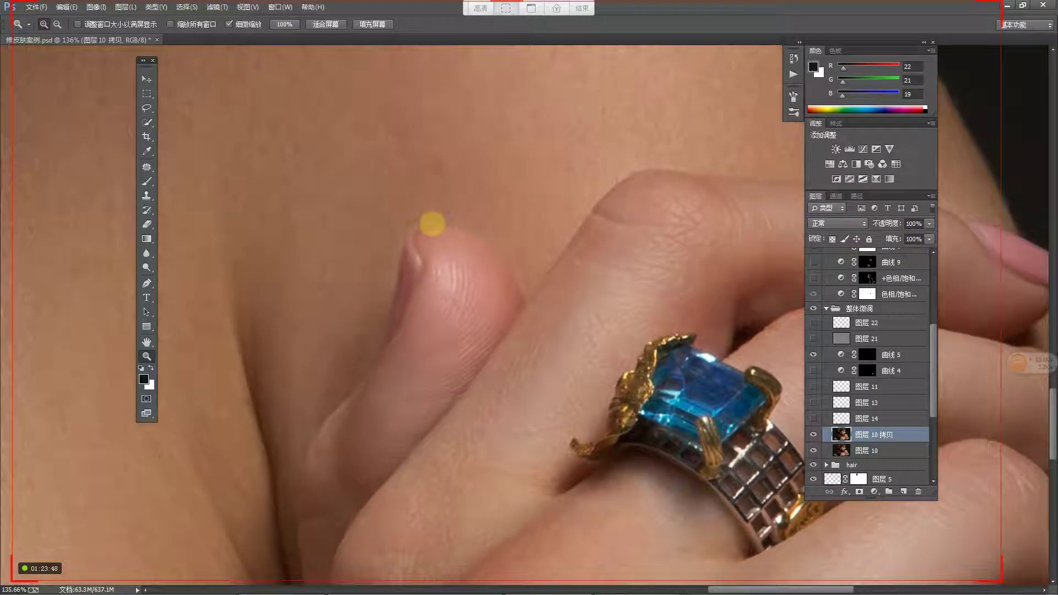
Step: Compare the hand in the original 背景 layer alone with the retouched version, leaving the retouch layers shown
{"action": "scroll", "coordinate": [925, 445], "scroll_direction": "down", "scroll_amount": 3}
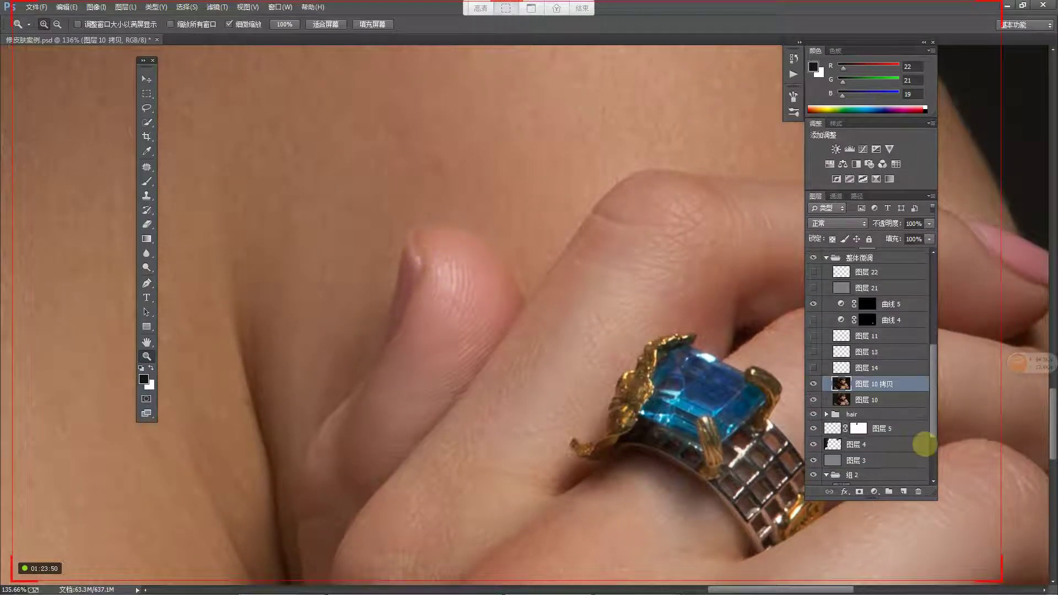
{"action": "scroll", "coordinate": [925, 444], "scroll_direction": "down", "scroll_amount": 5}
{"action": "left_click", "coordinate": [813, 476], "text": "alt"}
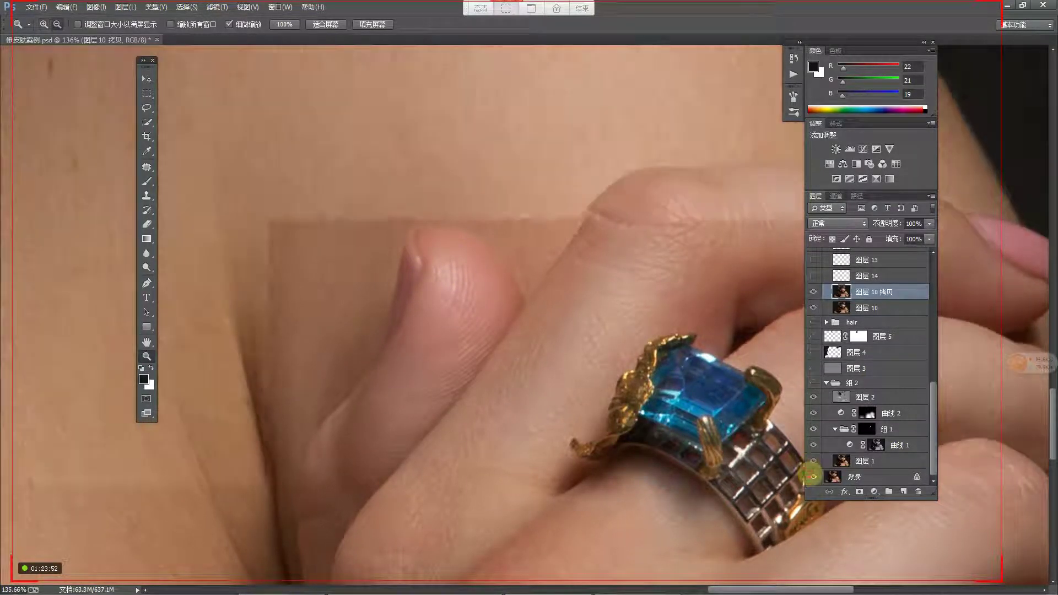
{"action": "left_click", "coordinate": [813, 477], "text": "alt"}
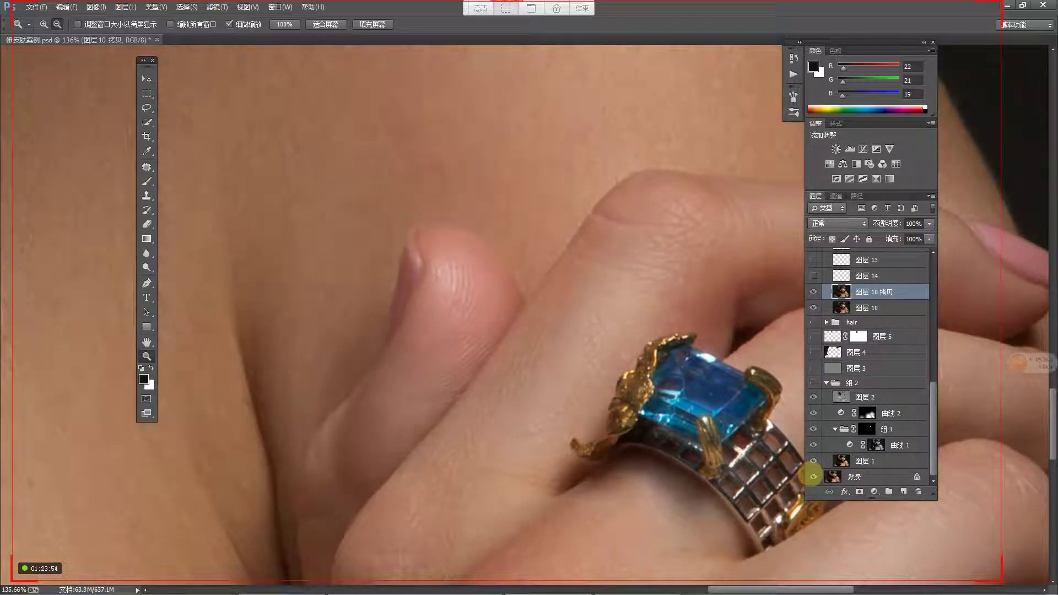
{"action": "left_click", "coordinate": [814, 477], "text": "alt"}
{"action": "left_click", "coordinate": [814, 476], "text": "alt"}
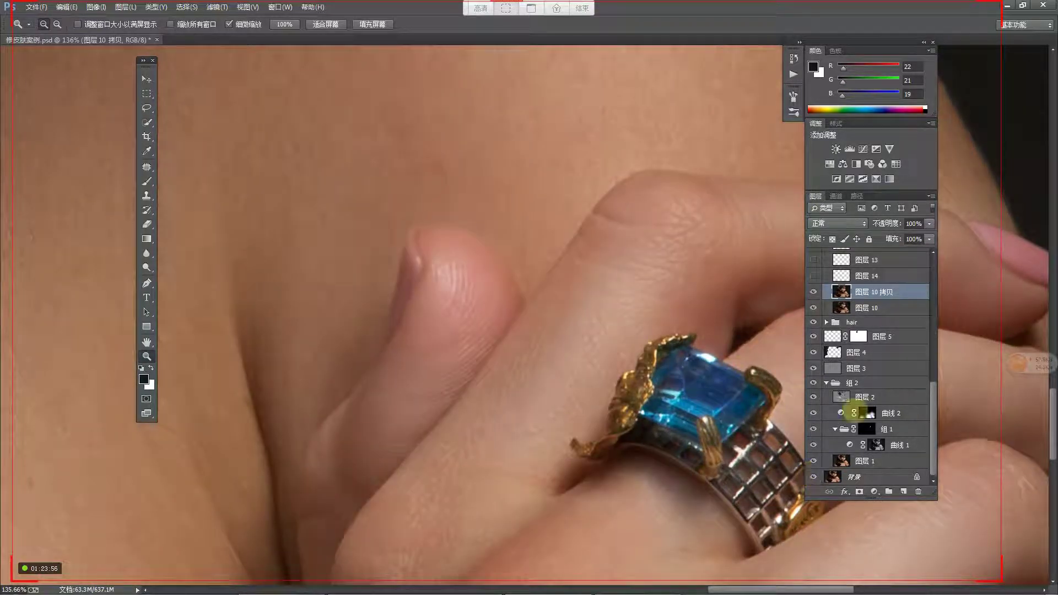
{"action": "scroll", "coordinate": [843, 352], "scroll_direction": "up", "scroll_amount": 3}
{"action": "scroll", "coordinate": [849, 350], "scroll_direction": "up", "scroll_amount": 2}
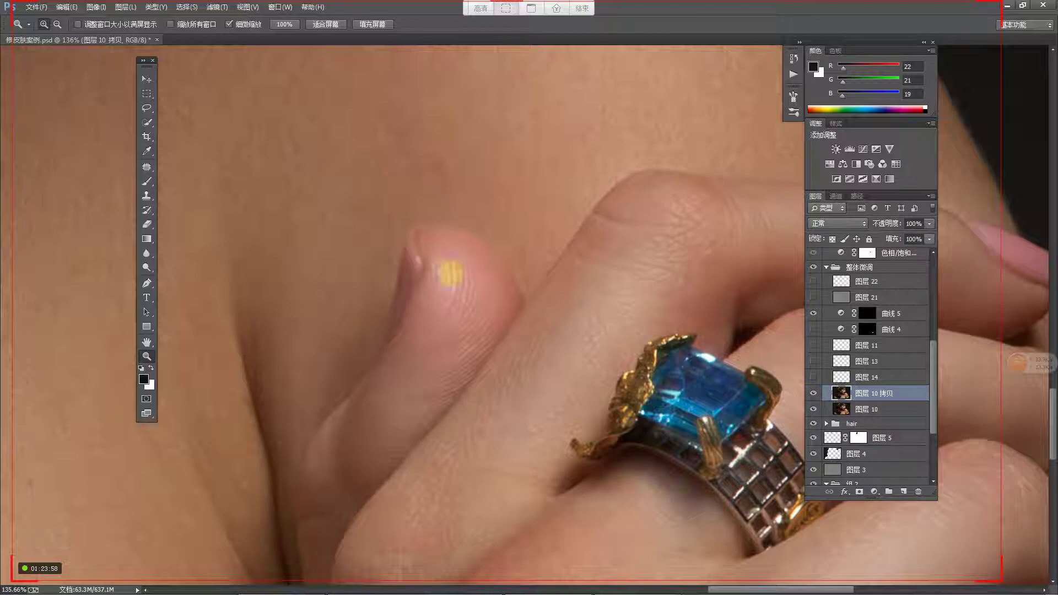
Step: Outline the narrow visible side of the thumb's nail on 图层 10 拷贝 with the Lasso tool, replacing a first wider outline
{"action": "left_click_drag", "start_coordinate": [416, 260], "coordinate": [449, 264]}
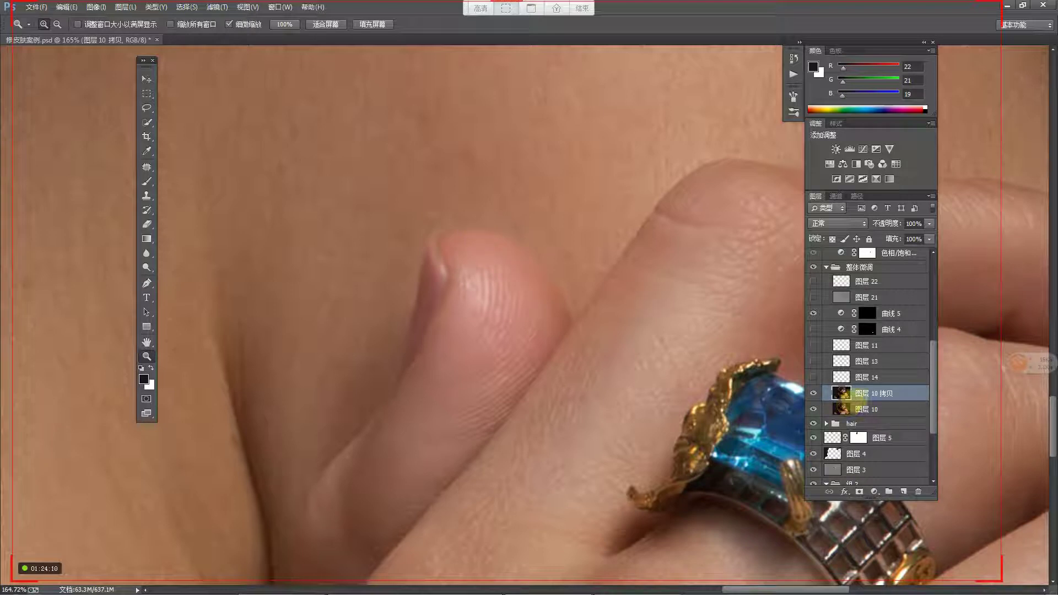
{"action": "key", "text": "l"}
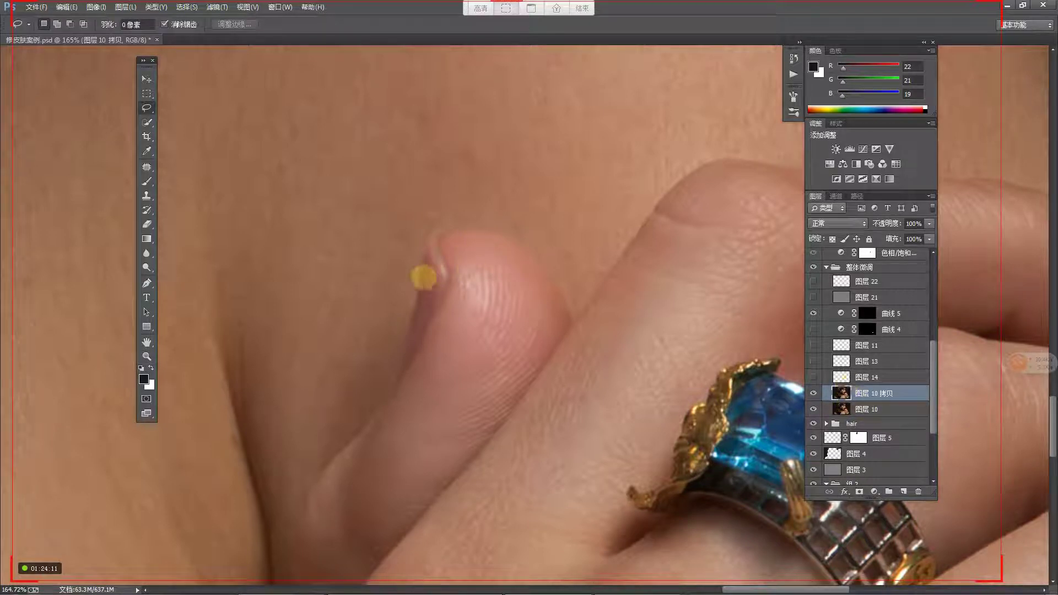
{"action": "mouse_move", "coordinate": [408, 335]}
{"action": "left_mouse_down"}
{"action": "mouse_move", "coordinate": [420, 255]}
{"action": "mouse_move", "coordinate": [445, 222]}
{"action": "mouse_move", "coordinate": [464, 229]}
{"action": "mouse_move", "coordinate": [439, 315]}
{"action": "mouse_move", "coordinate": [423, 345]}
{"action": "mouse_move", "coordinate": [411, 345]}
{"action": "left_mouse_up"}
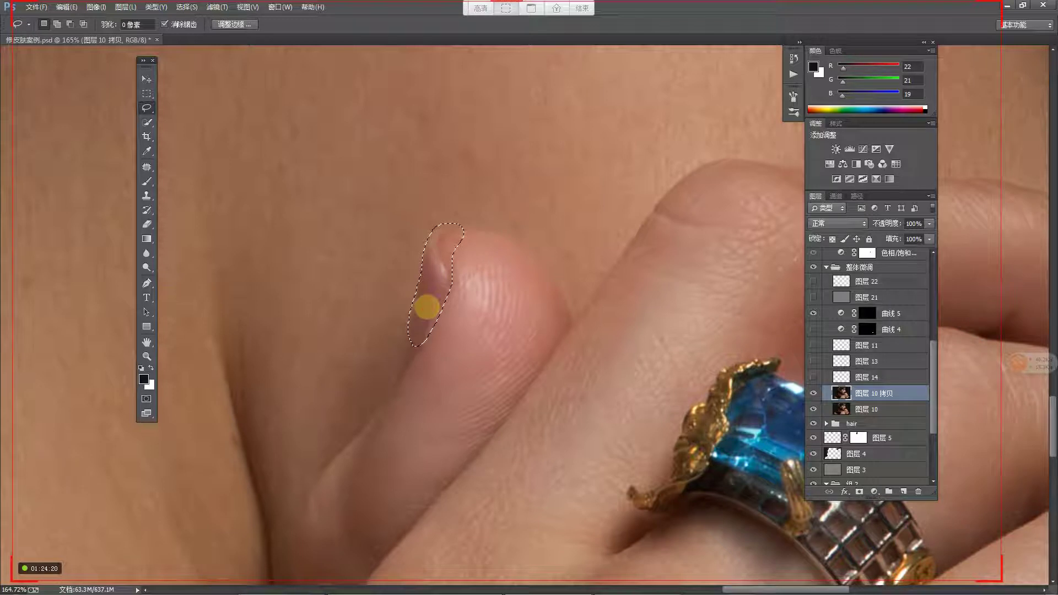
{"action": "key", "text": "ctrl+d"}
{"action": "mouse_move", "coordinate": [428, 246]}
{"action": "left_mouse_down"}
{"action": "mouse_move", "coordinate": [446, 284]}
{"action": "mouse_move", "coordinate": [420, 336]}
{"action": "mouse_move", "coordinate": [409, 338]}
{"action": "mouse_move", "coordinate": [428, 246]}
{"action": "left_mouse_up"}
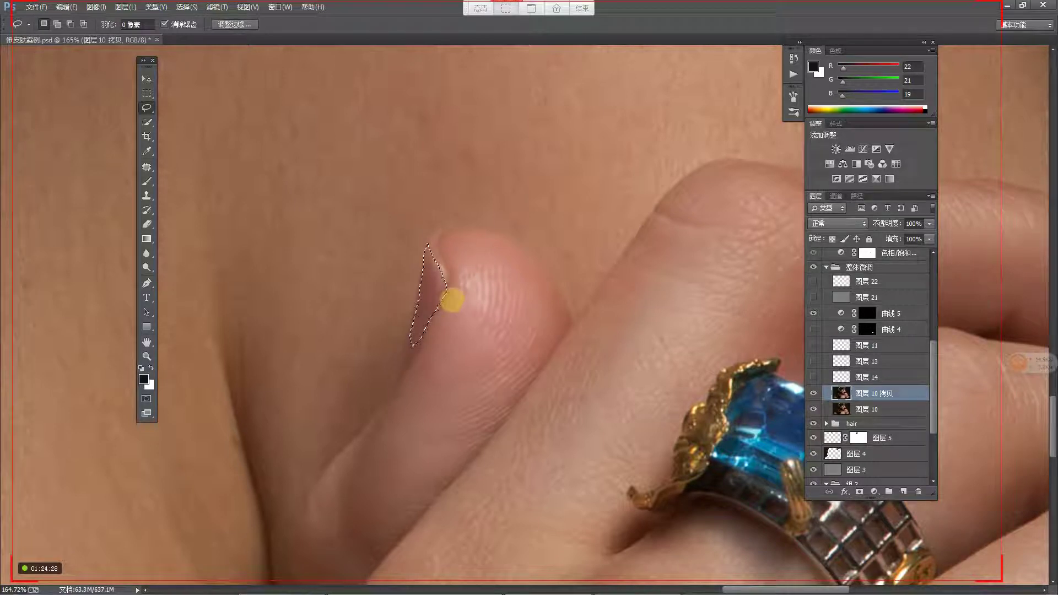
Step: Copy the selected nail area to a new layer and move the copy slightly up toward the thumb's tip
{"action": "key", "text": "ctrl+c"}
{"action": "key", "text": "ctrl+v"}
{"action": "key", "text": "v"}
{"action": "left_click_drag", "start_coordinate": [434, 284], "coordinate": [437, 275]}
Step: Warp the nail piece on 图层 23 with Free Transform so its upper end covers the thumb's old nail edge, and apply it
{"action": "key", "text": "ctrl+t"}
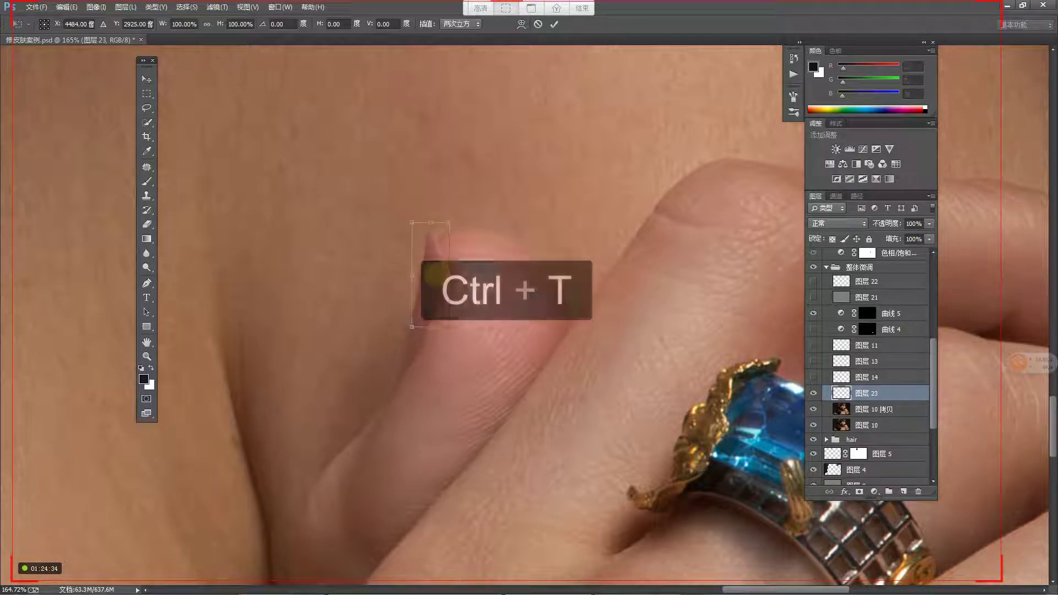
{"action": "right_click", "coordinate": [437, 272]}
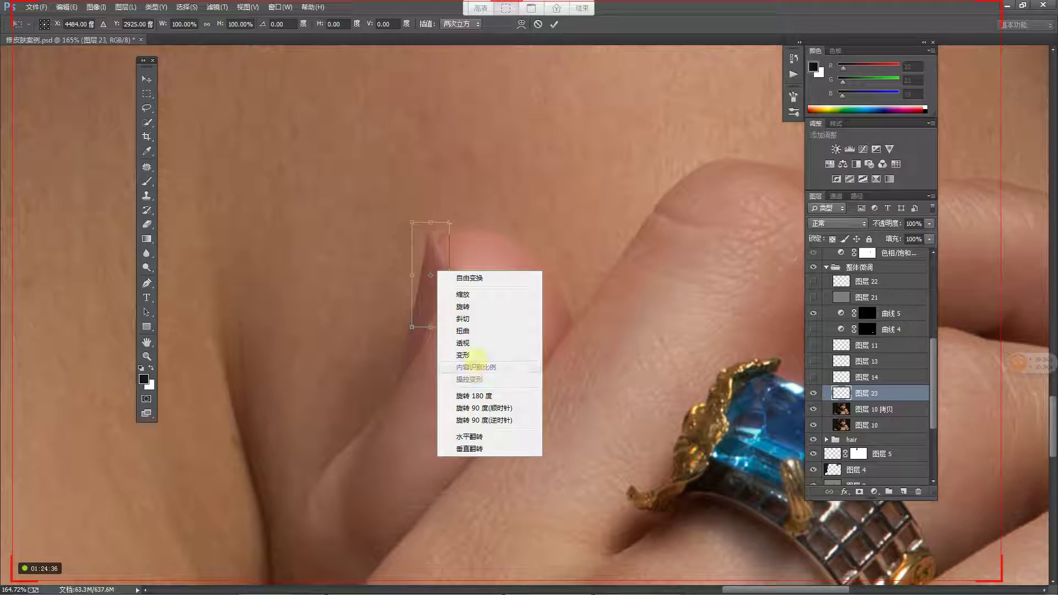
{"action": "left_click", "coordinate": [476, 357]}
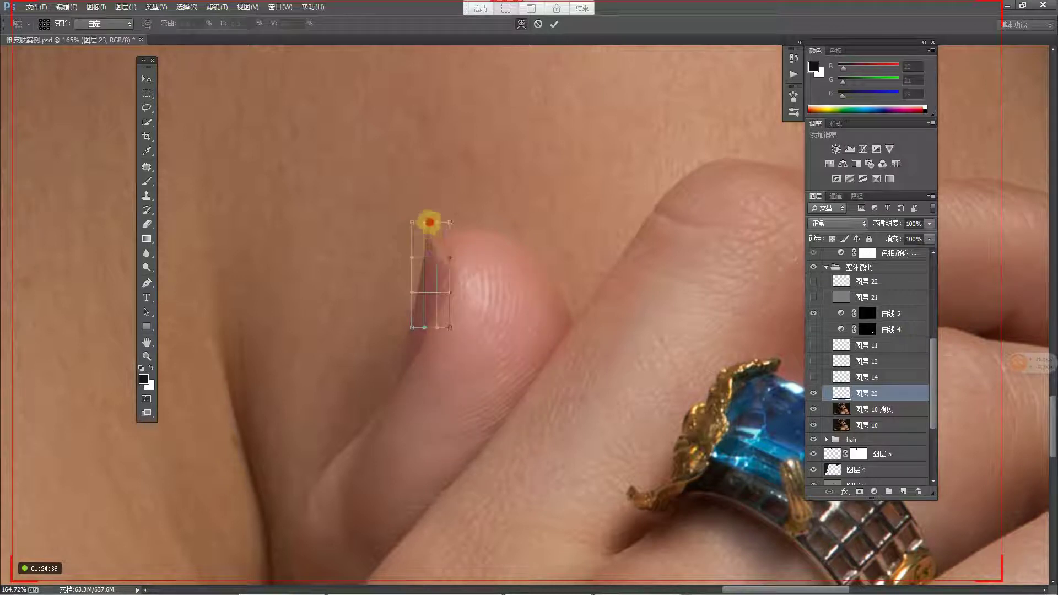
{"action": "left_click_drag", "start_coordinate": [435, 222], "coordinate": [444, 287]}
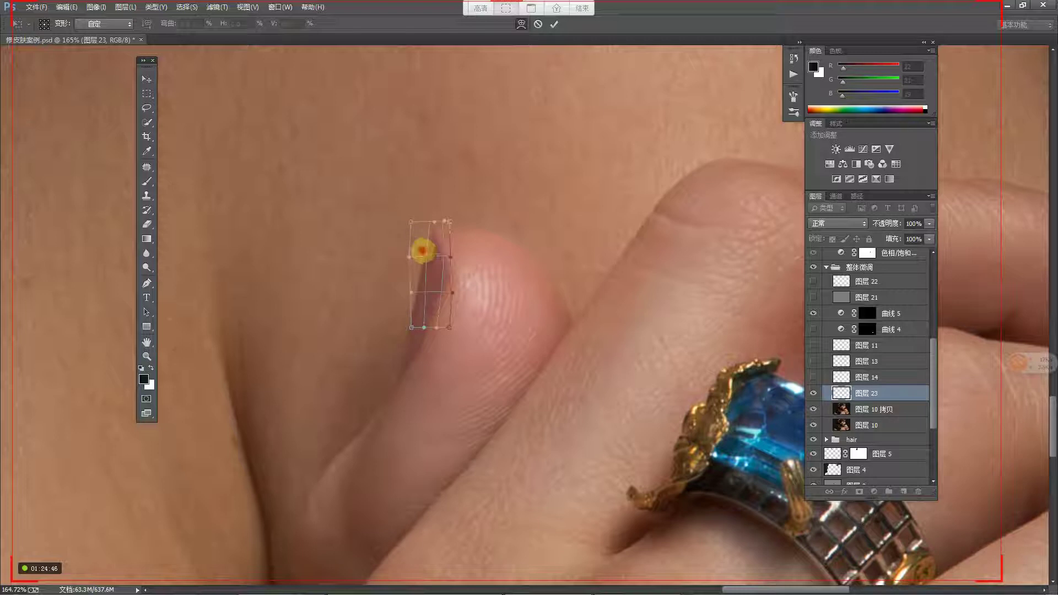
{"action": "left_click_drag", "start_coordinate": [421, 249], "coordinate": [421, 246]}
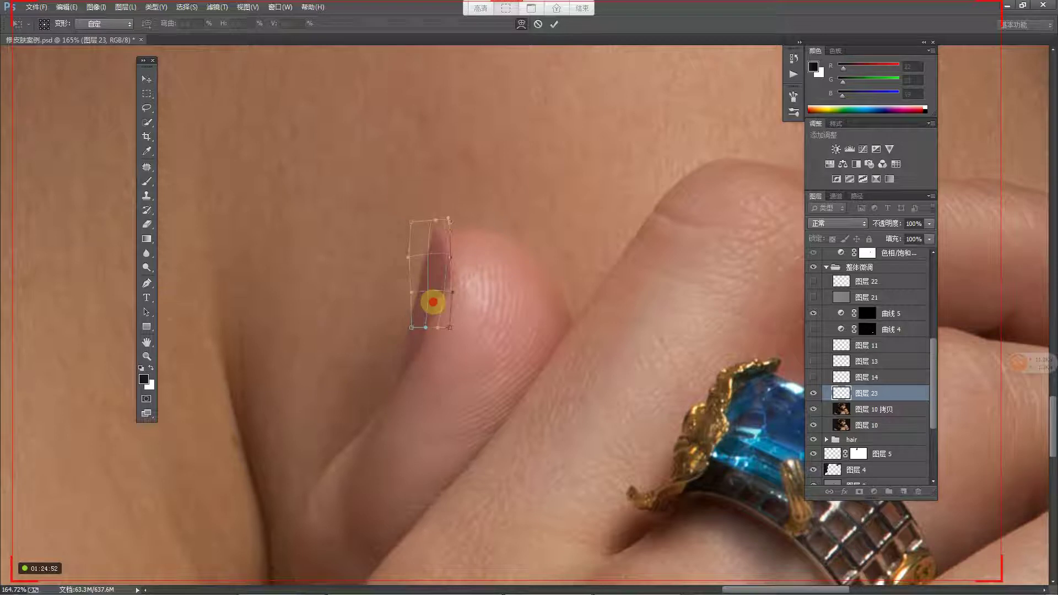
{"action": "left_click_drag", "start_coordinate": [432, 302], "coordinate": [432, 296]}
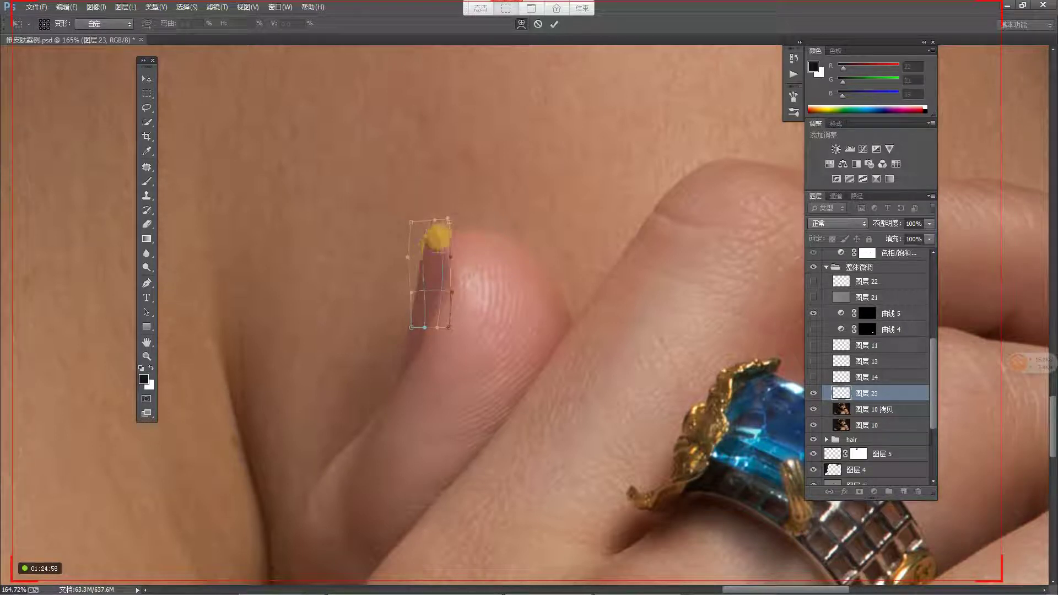
{"action": "left_click_drag", "start_coordinate": [441, 233], "coordinate": [439, 219]}
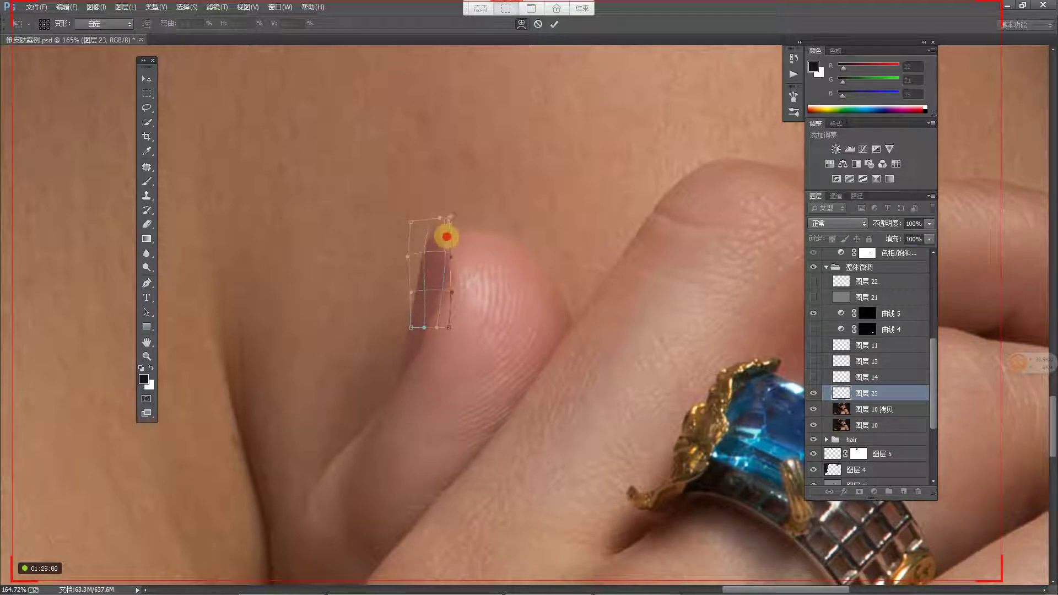
{"action": "left_click_drag", "start_coordinate": [448, 237], "coordinate": [450, 236]}
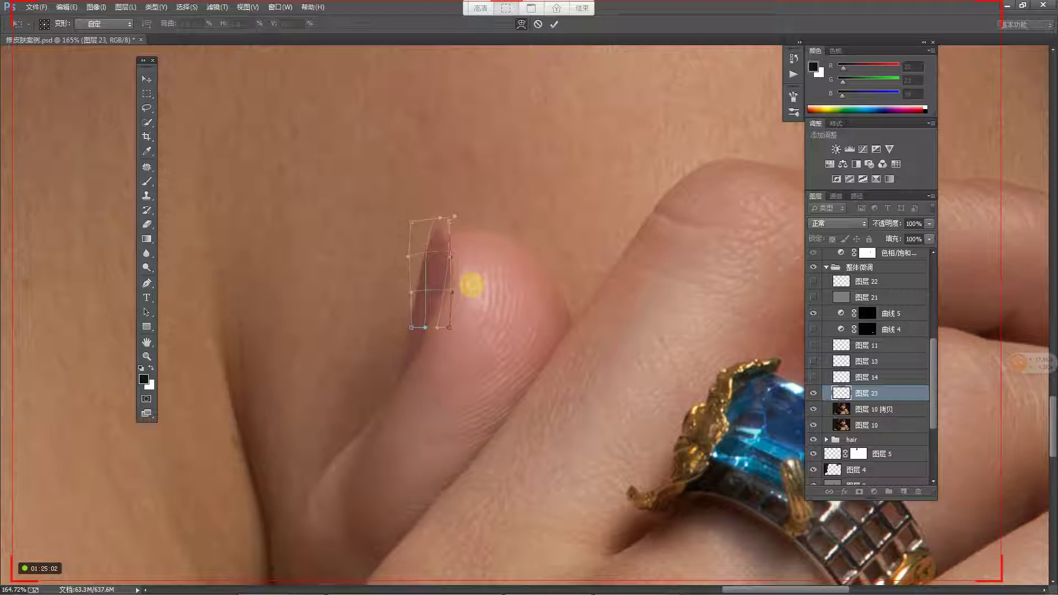
{"action": "key", "text": "Return"}
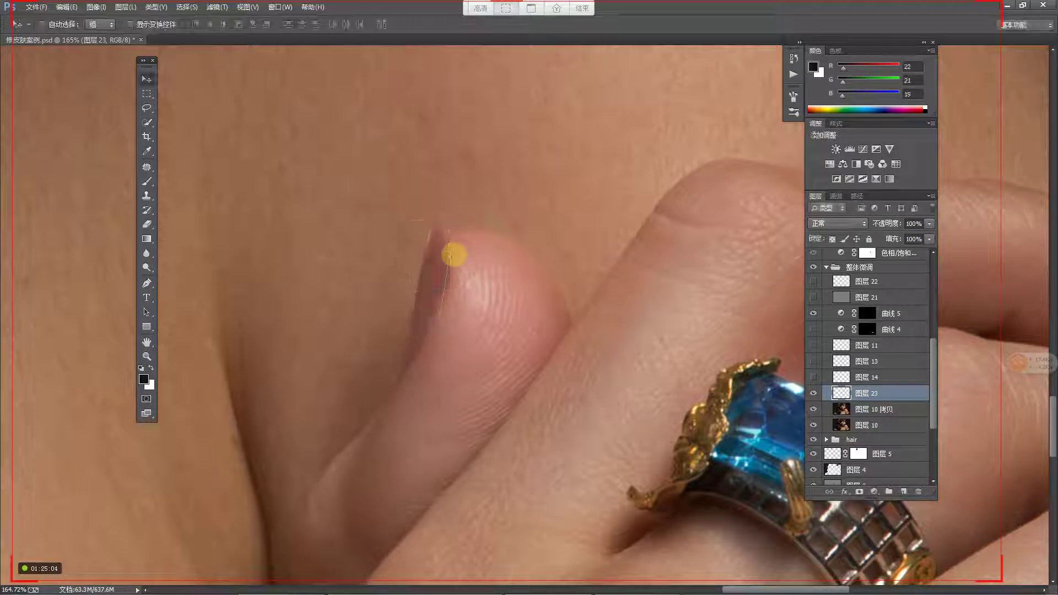
Step: Compare the thumb with the warped nail piece on 图层 23 shown and hidden, leaving it shown
{"action": "left_click", "coordinate": [813, 393]}
{"action": "left_click", "coordinate": [813, 393]}
{"action": "left_click", "coordinate": [813, 393]}
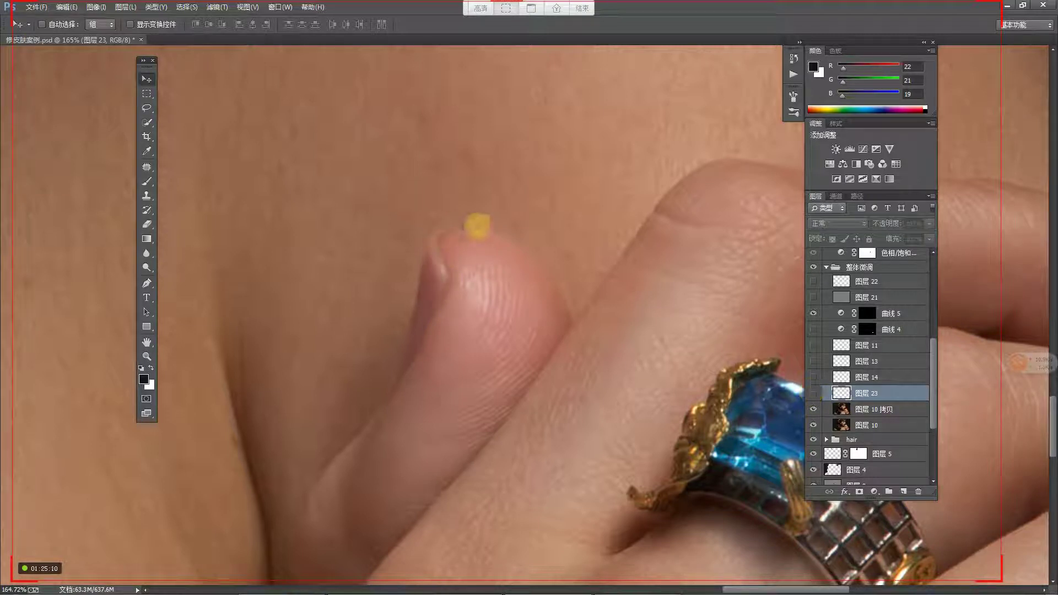
{"action": "left_click", "coordinate": [813, 393]}
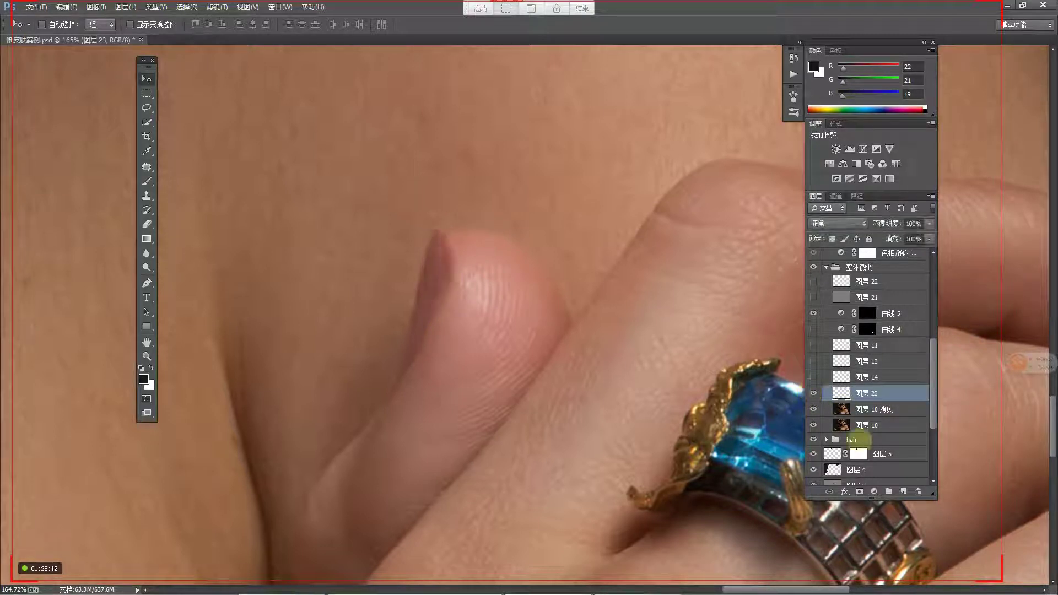
Step: Add a layer mask to 图层 23 and prepare a black brush reduced to size 30
{"action": "left_click", "coordinate": [859, 491]}
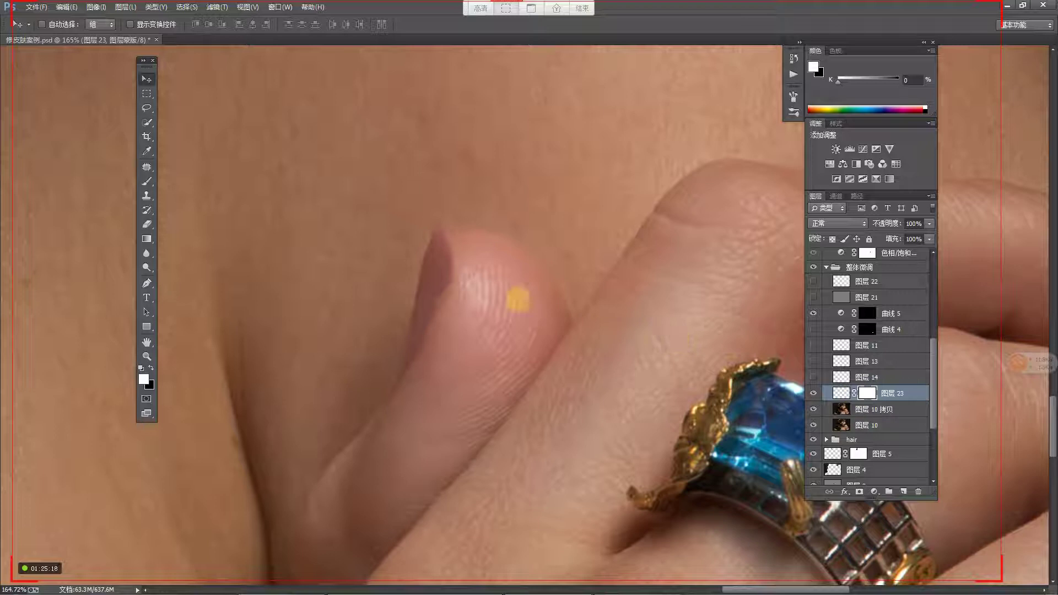
{"action": "key", "text": "b"}
{"action": "key", "text": "x"}
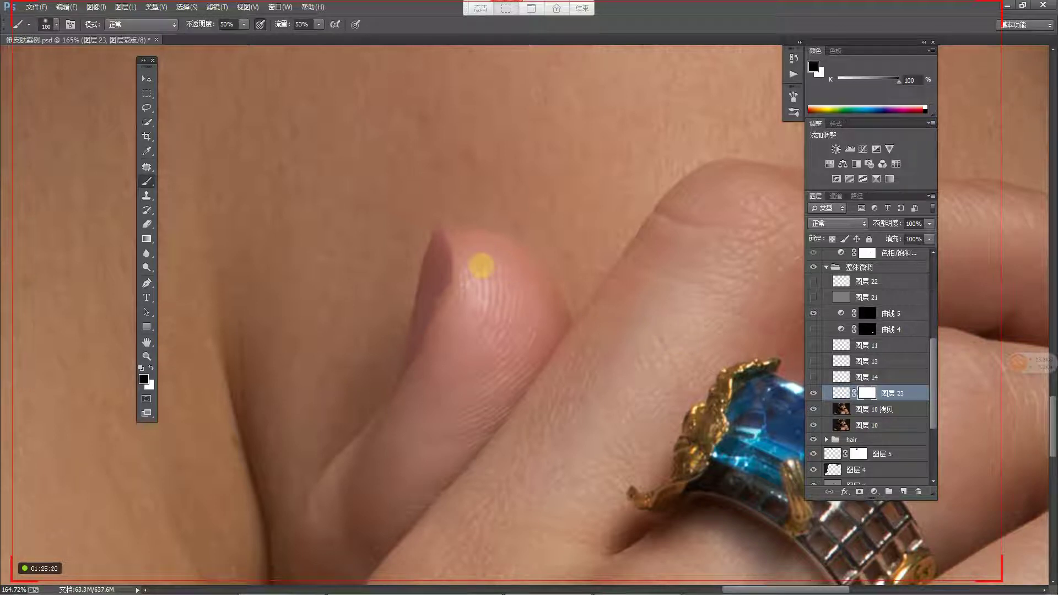
{"action": "key", "text": "bracketleft"}
{"action": "key", "text": "bracketleft"}
{"action": "key", "text": "bracketleft"}
{"action": "key", "text": "bracketleft"}
{"action": "key", "text": "bracketleft"}
{"action": "key", "text": "bracketleft"}
{"action": "key", "text": "bracketleft"}
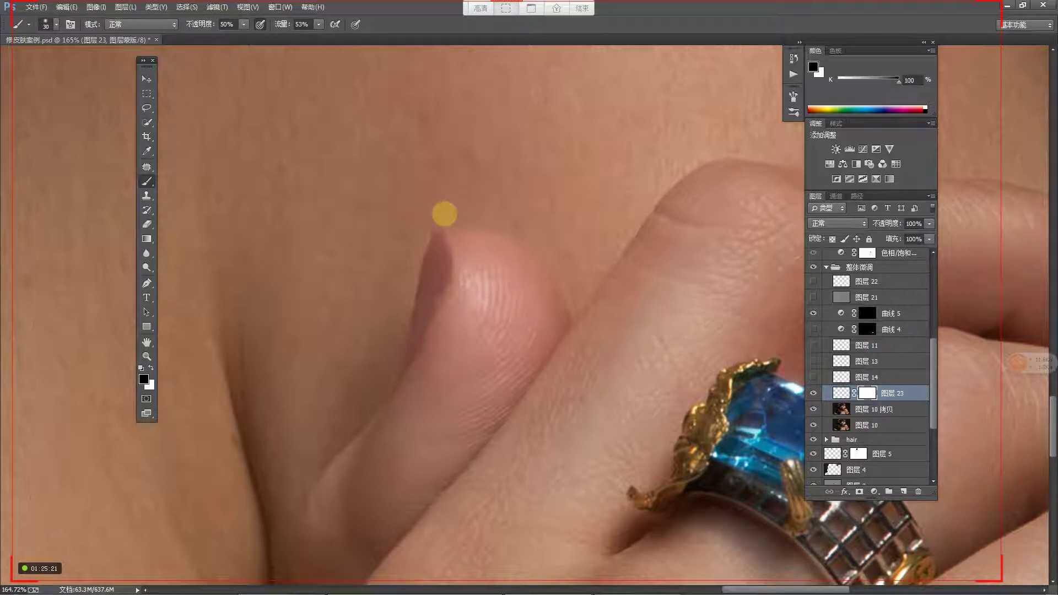
Step: Blend the upper edge of the nail piece by painting black on its mask at size 15, undoing the first strokes
{"action": "left_click_drag", "start_coordinate": [444, 216], "coordinate": [458, 271]}
{"action": "key", "text": "bracketleft"}
{"action": "left_click_drag", "start_coordinate": [442, 220], "coordinate": [458, 270]}
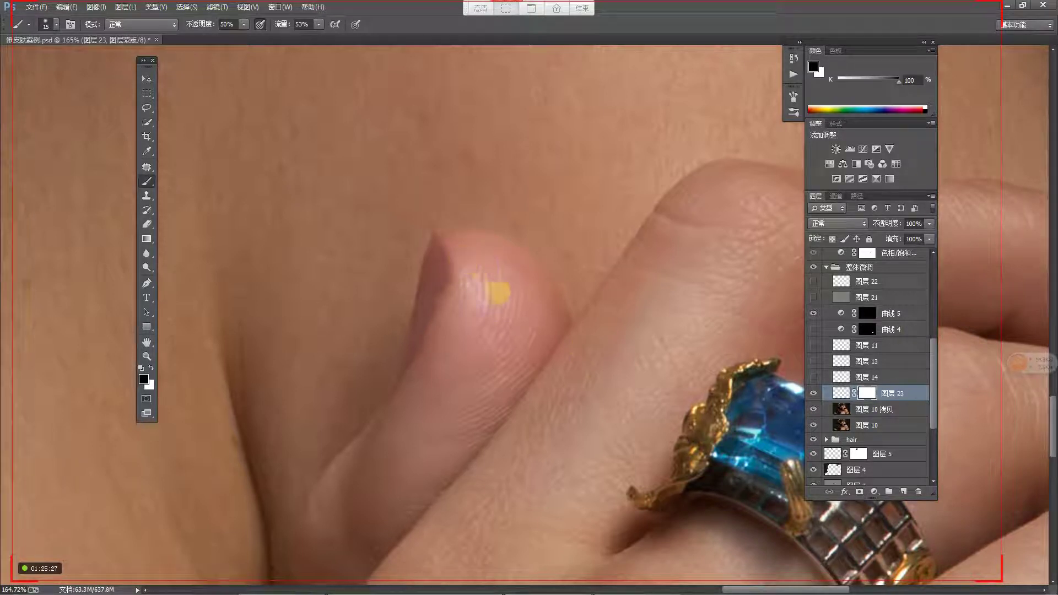
{"action": "key", "text": "ctrl+z"}
{"action": "key", "text": "ctrl+alt+z"}
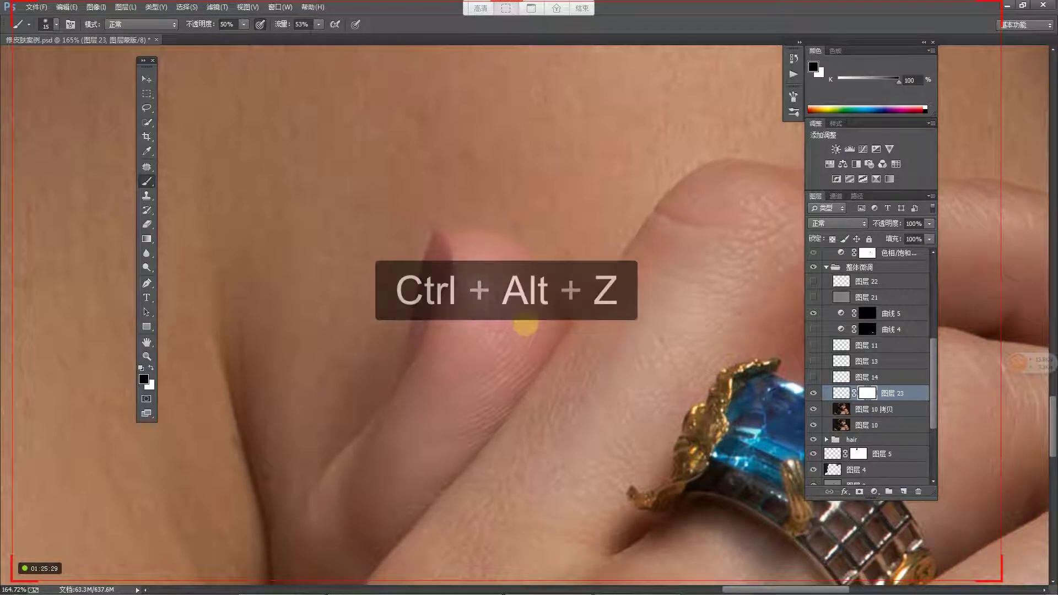
{"action": "left_click_drag", "start_coordinate": [444, 225], "coordinate": [445, 224]}
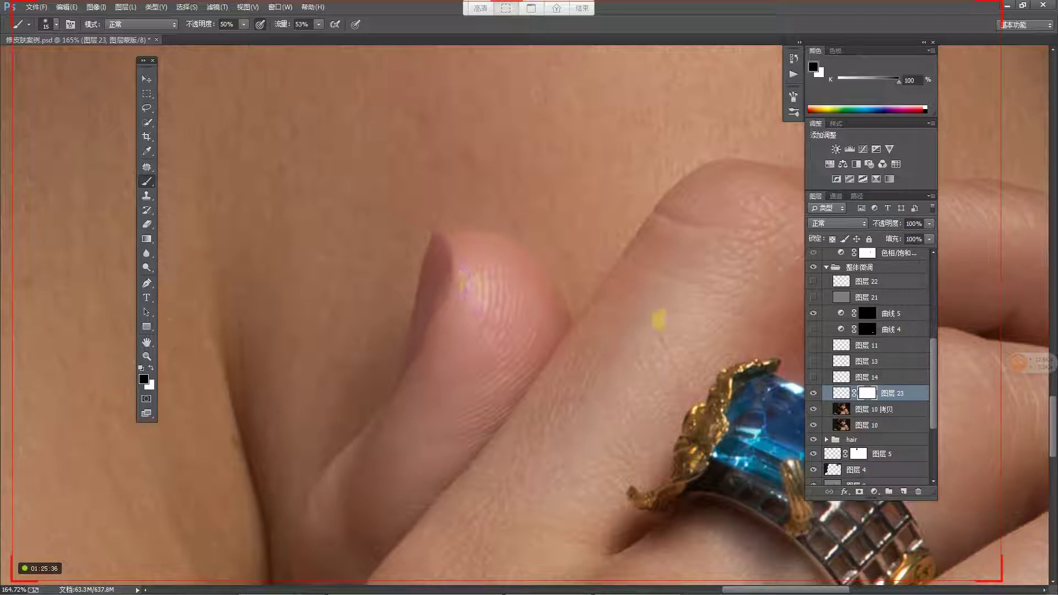
Step: Compare the thumb with 图层 23 shown and hidden, and show 图层 14 in its place
{"action": "left_click", "coordinate": [815, 392]}
{"action": "left_click", "coordinate": [815, 391]}
{"action": "left_click", "coordinate": [815, 391]}
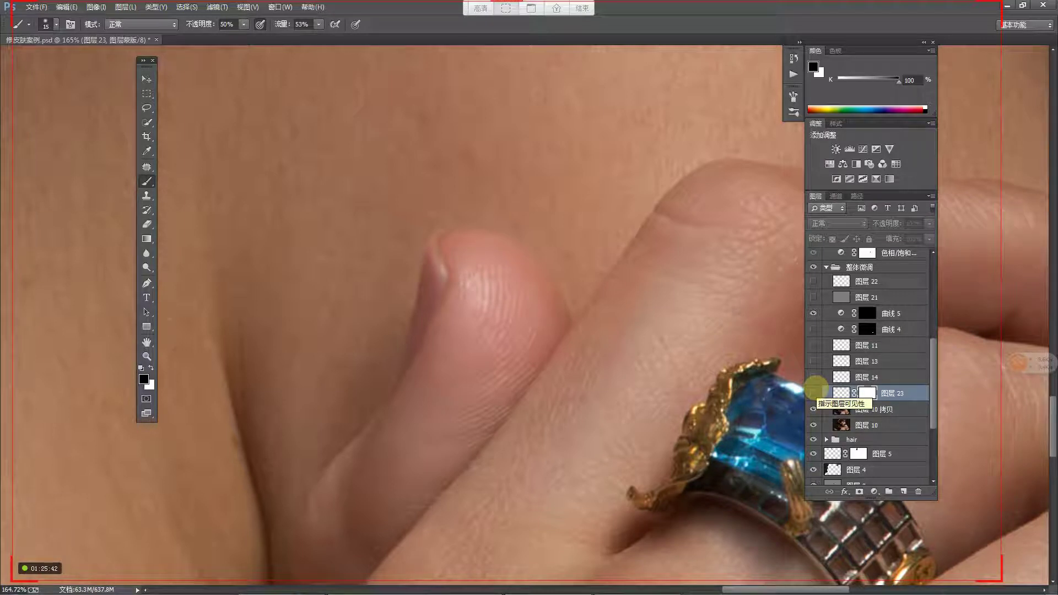
{"action": "left_click", "coordinate": [814, 378]}
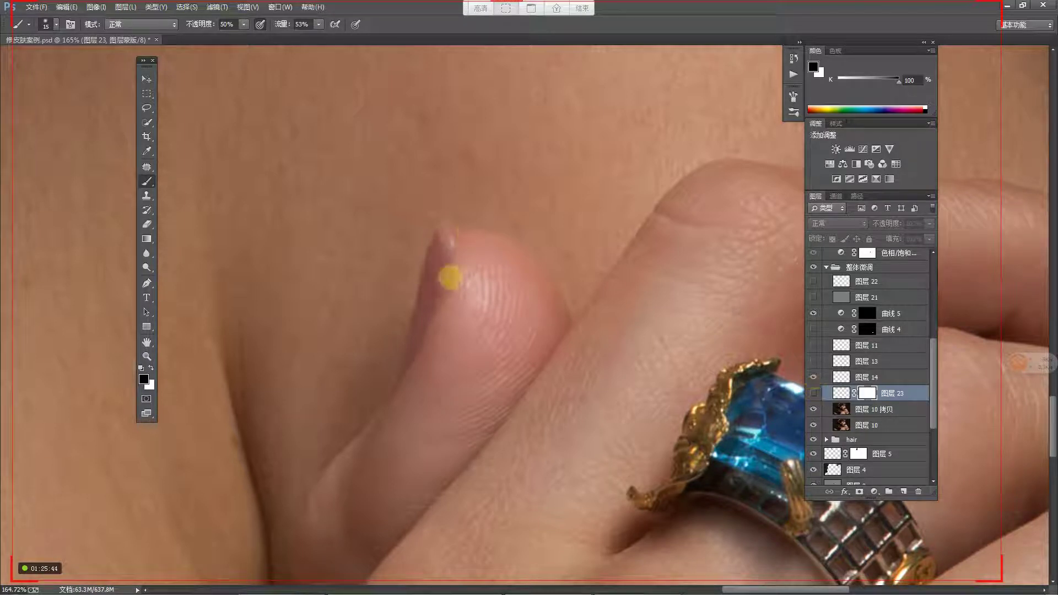
{"action": "mouse_move", "coordinate": [499, 277]}
{"action": "left_mouse_down"}
{"action": "mouse_move", "coordinate": [441, 236]}
{"action": "mouse_move", "coordinate": [472, 282]}
{"action": "mouse_move", "coordinate": [456, 270]}
{"action": "left_mouse_up"}
{"action": "key", "text": "z"}
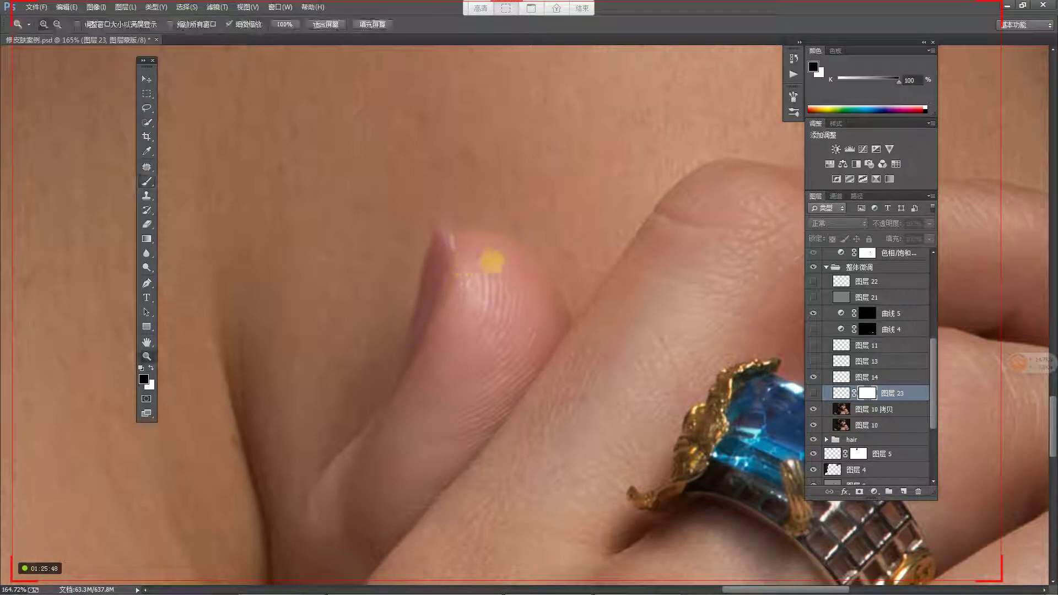
Step: Show 图层 23, place it above 图层 14 and move its nail piece slightly up and right over the nail tip
{"action": "left_click", "coordinate": [814, 393]}
{"action": "left_click_drag", "start_coordinate": [839, 393], "coordinate": [842, 378]}
{"action": "left_click", "coordinate": [841, 377]}
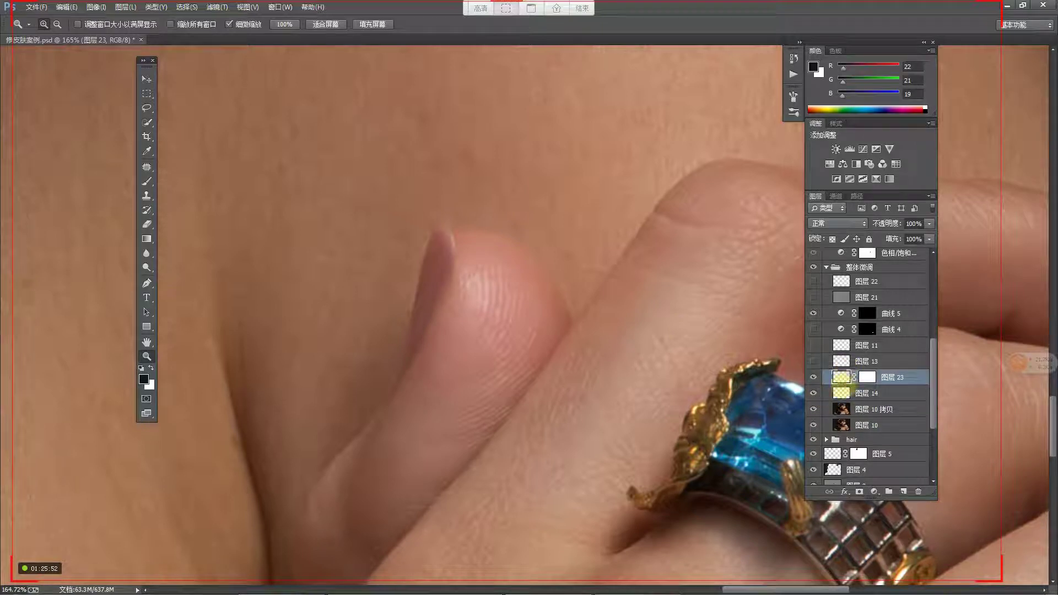
{"action": "key", "text": "v"}
{"action": "left_click_drag", "start_coordinate": [438, 242], "coordinate": [443, 238]}
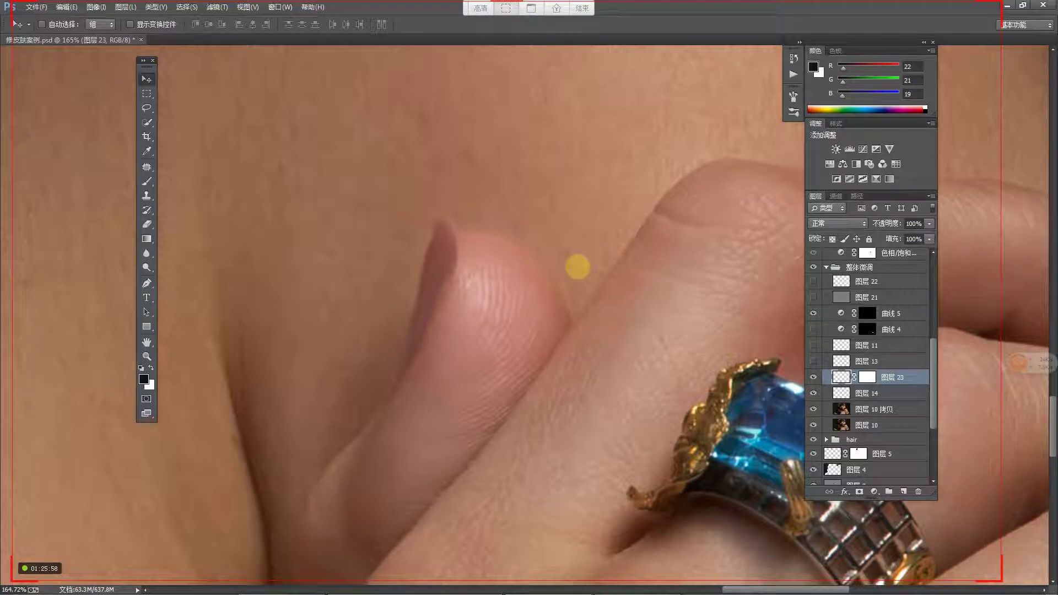
Step: Try softening the nail piece's lower edge with a black brush on 图层 23's mask, undoing the stroke made on the layer itself
{"action": "key", "text": "b"}
{"action": "left_click_drag", "start_coordinate": [412, 333], "coordinate": [426, 293]}
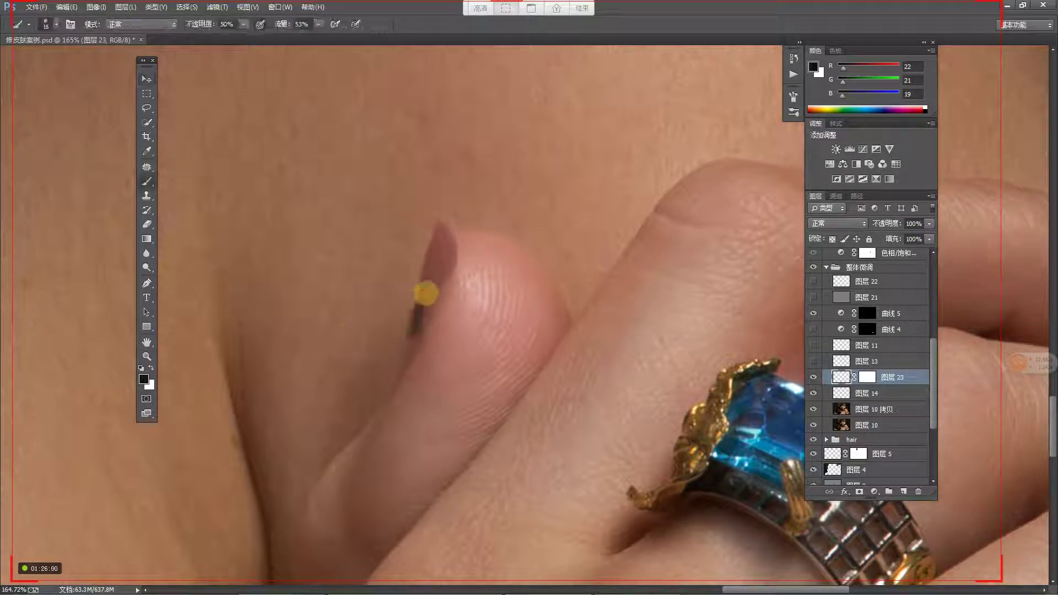
{"action": "key", "text": "ctrl+z"}
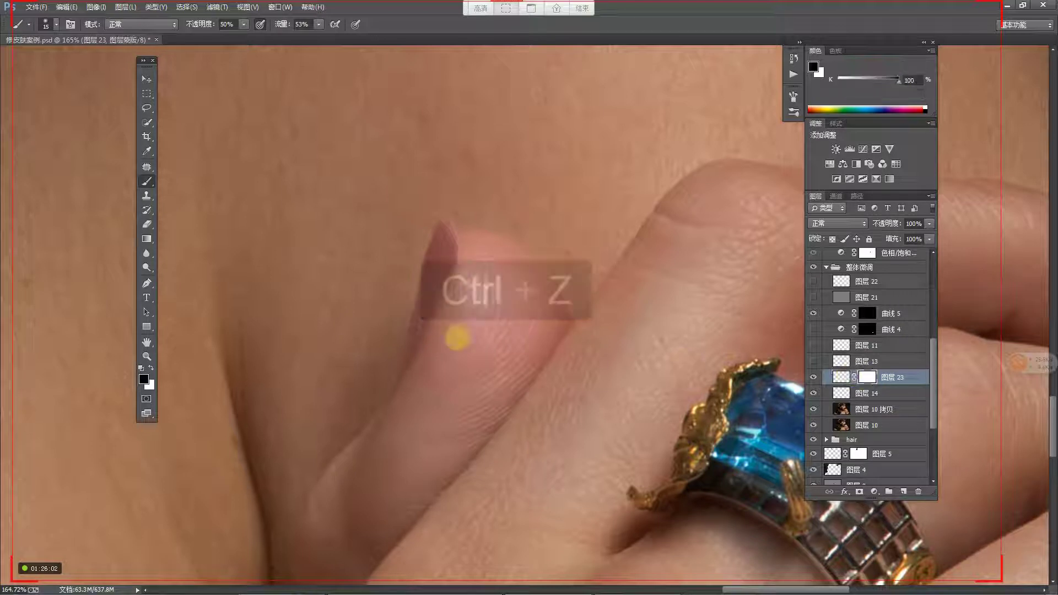
{"action": "key", "text": "bracketright"}
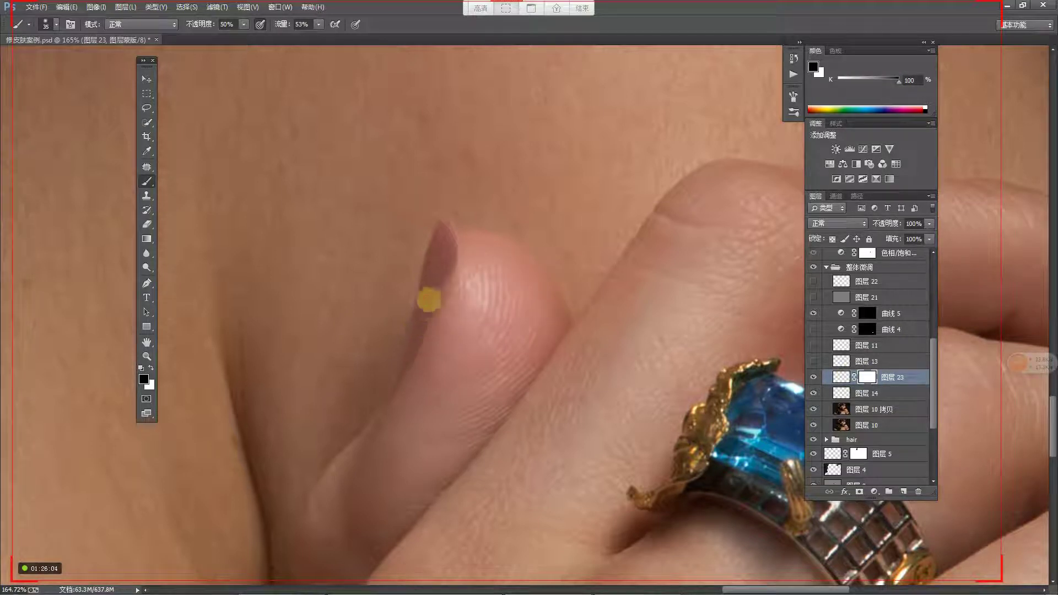
{"action": "mouse_move", "coordinate": [428, 276]}
{"action": "left_mouse_down"}
{"action": "mouse_move", "coordinate": [417, 301]}
{"action": "mouse_move", "coordinate": [429, 252]}
{"action": "left_mouse_up"}
{"action": "key", "text": "bracketleft"}
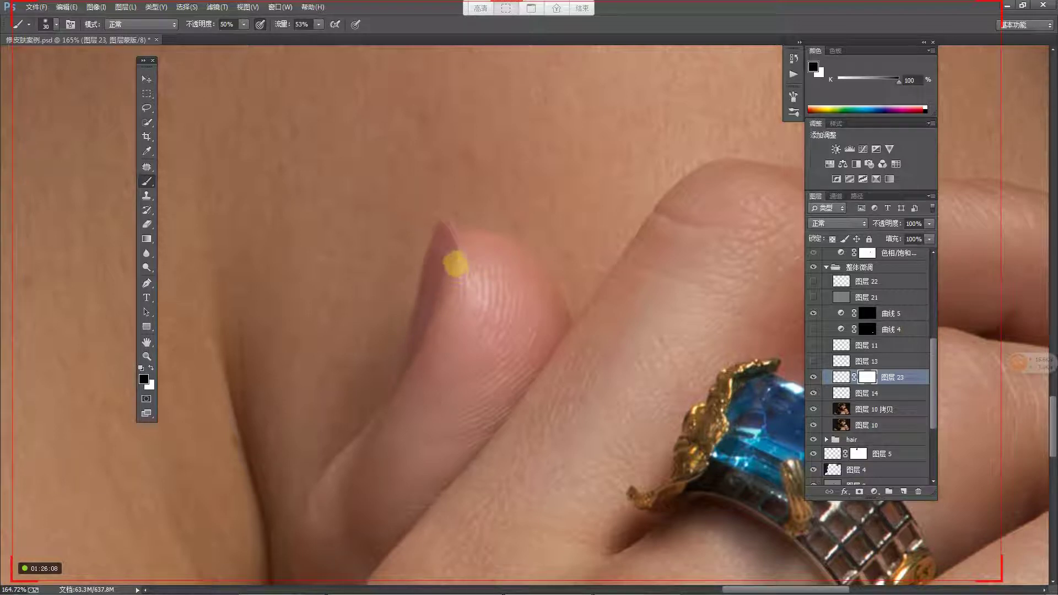
{"action": "left_click", "coordinate": [813, 377]}
{"action": "left_click", "coordinate": [813, 378]}
{"action": "key", "text": "bracketleft"}
{"action": "key", "text": "bracketright"}
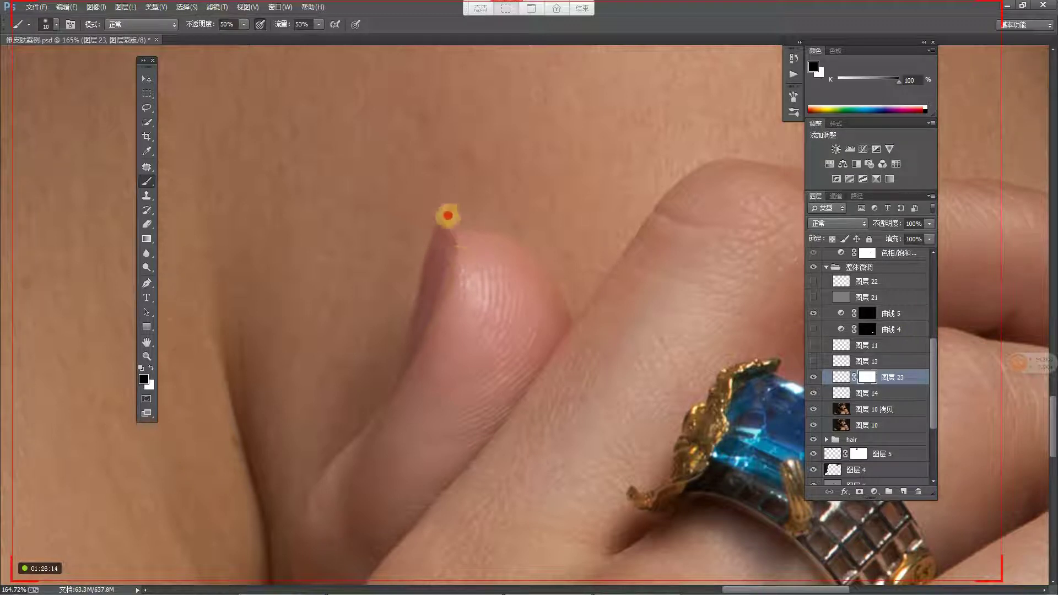
{"action": "key", "text": "bracketright"}
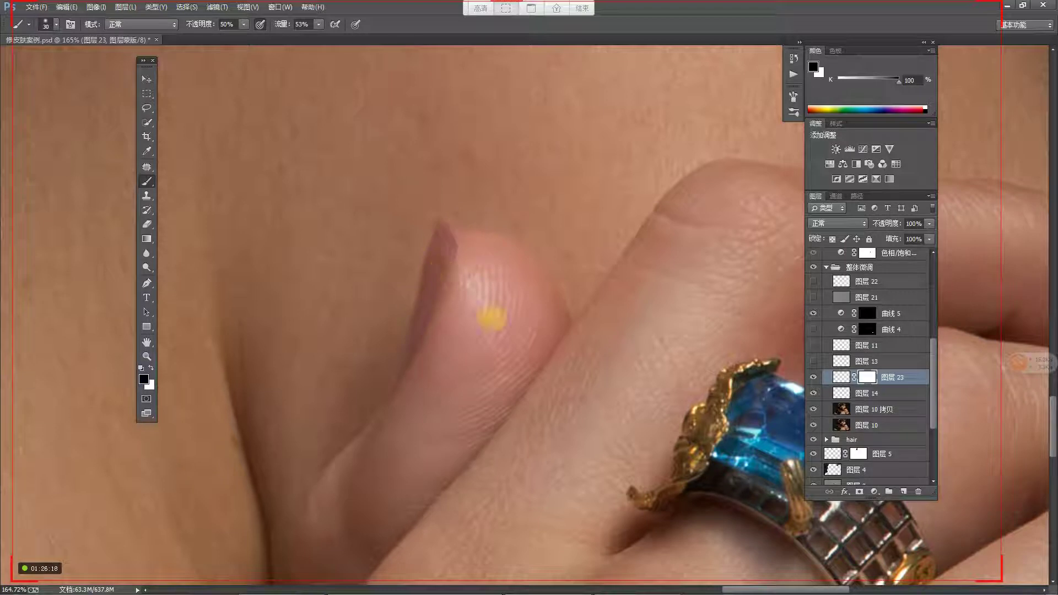
Step: Try a black-to-white gradient on 图层 23's mask, undo it and choose the foreground-to-transparent gradient preset
{"action": "key", "text": "g"}
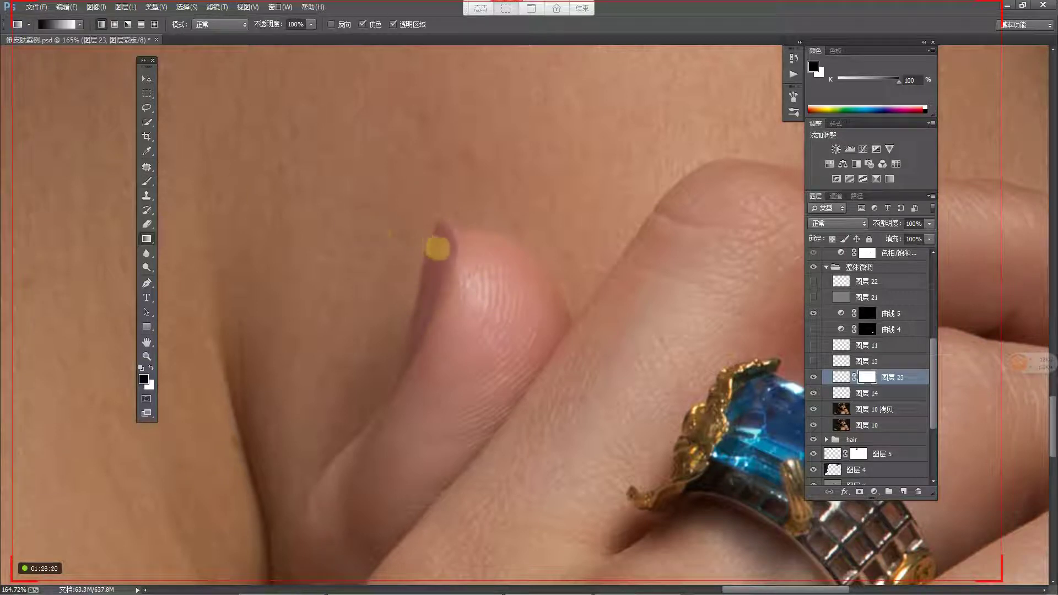
{"action": "left_click_drag", "start_coordinate": [445, 239], "coordinate": [431, 302]}
{"action": "key", "text": "ctrl+z"}
{"action": "left_click", "coordinate": [58, 24]}
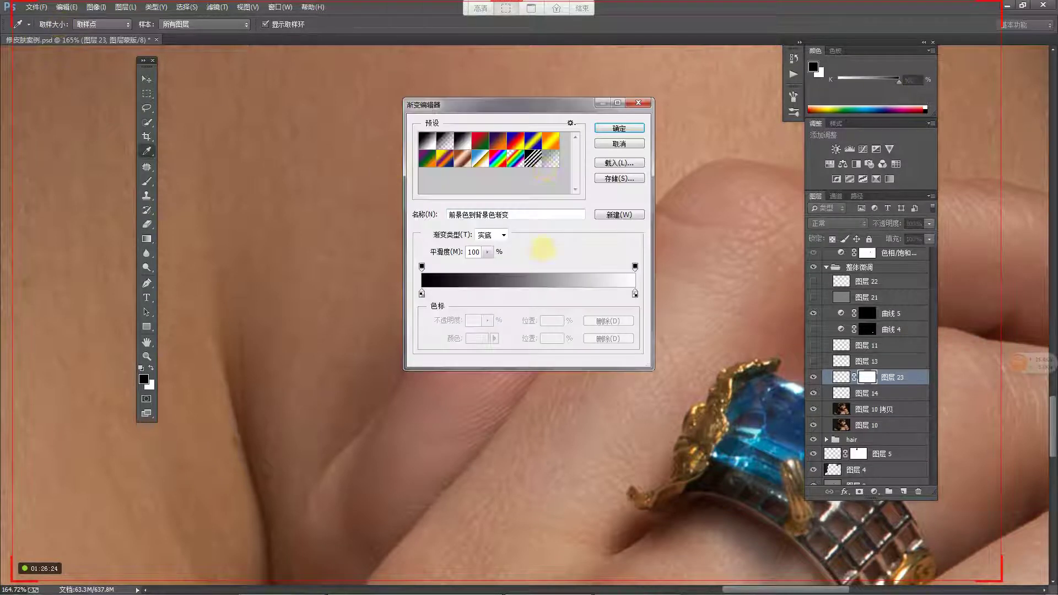
{"action": "left_click", "coordinate": [548, 161]}
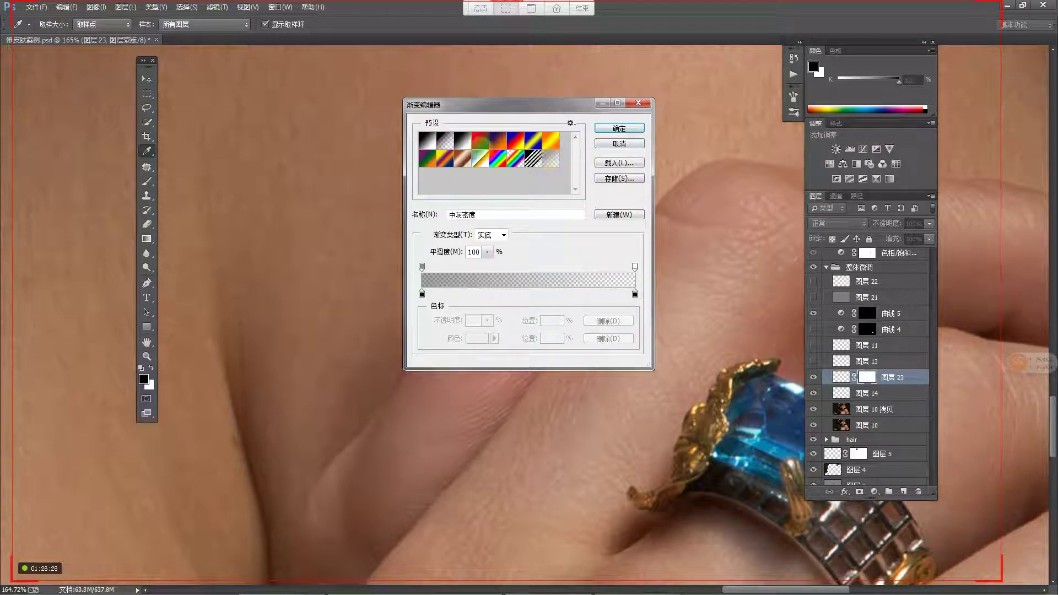
{"action": "left_click", "coordinate": [443, 141]}
{"action": "left_click", "coordinate": [619, 128]}
Step: Fade the nail piece with a black-to-transparent linear gradient on 图层 23's mask, undoing the white gradient and the first black ones
{"action": "key", "text": "x"}
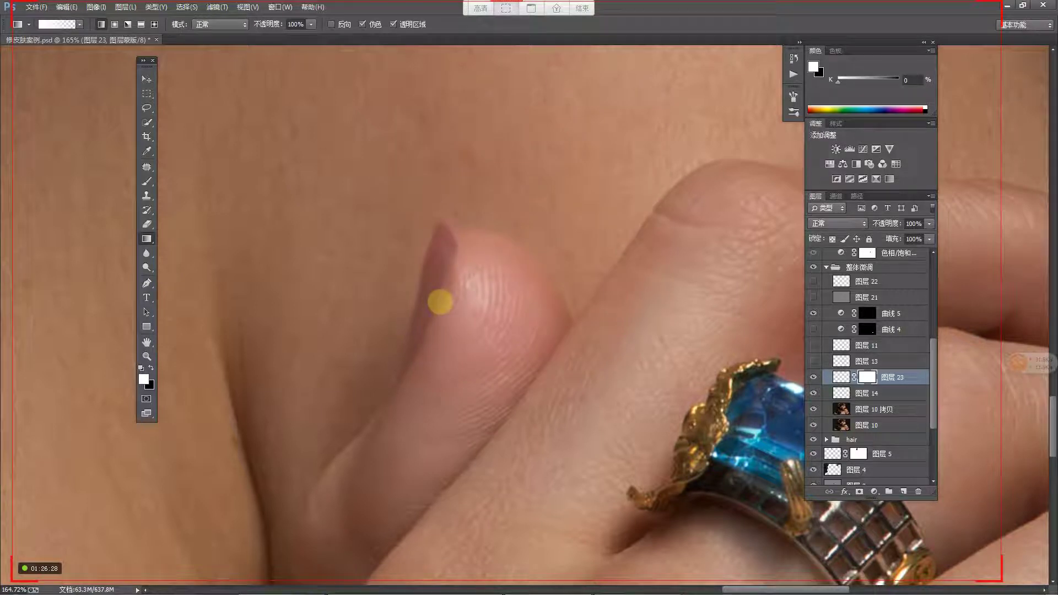
{"action": "left_click_drag", "start_coordinate": [447, 238], "coordinate": [430, 288]}
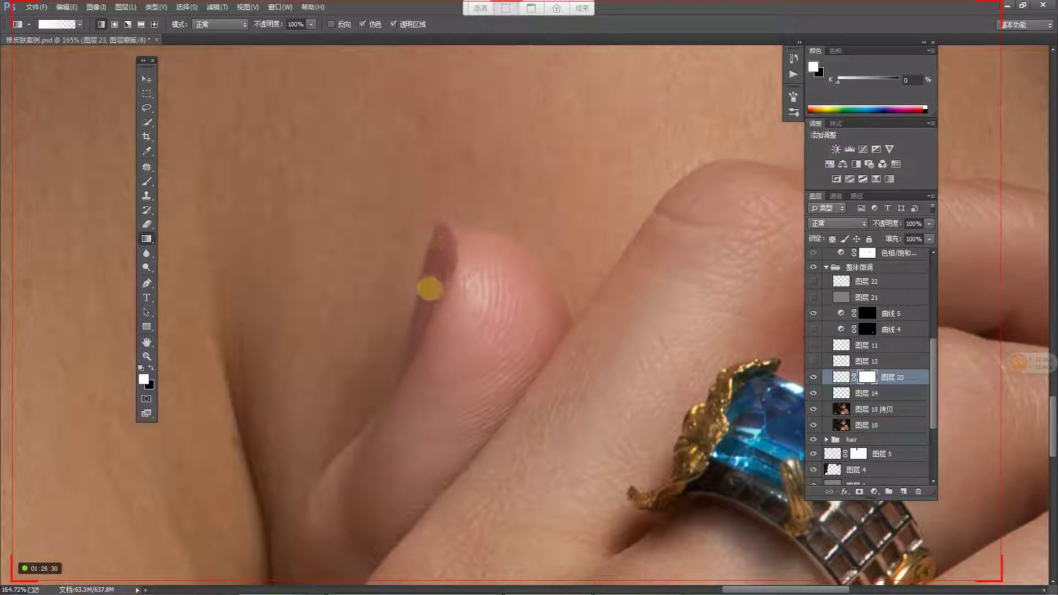
{"action": "key", "text": "ctrl+z"}
{"action": "key", "text": "x"}
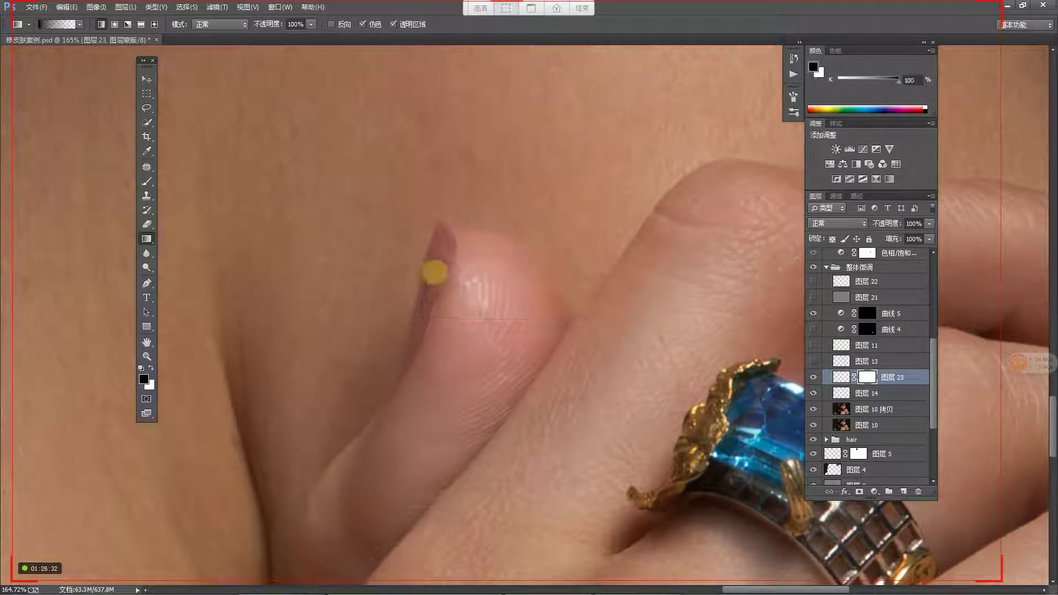
{"action": "left_click_drag", "start_coordinate": [444, 237], "coordinate": [427, 299]}
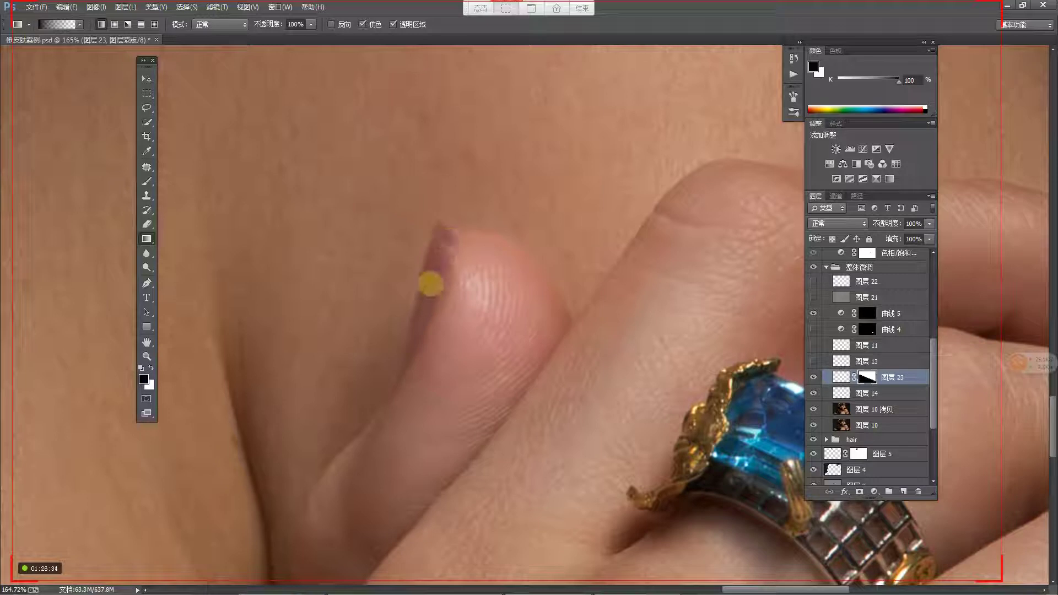
{"action": "key", "text": "ctrl+z"}
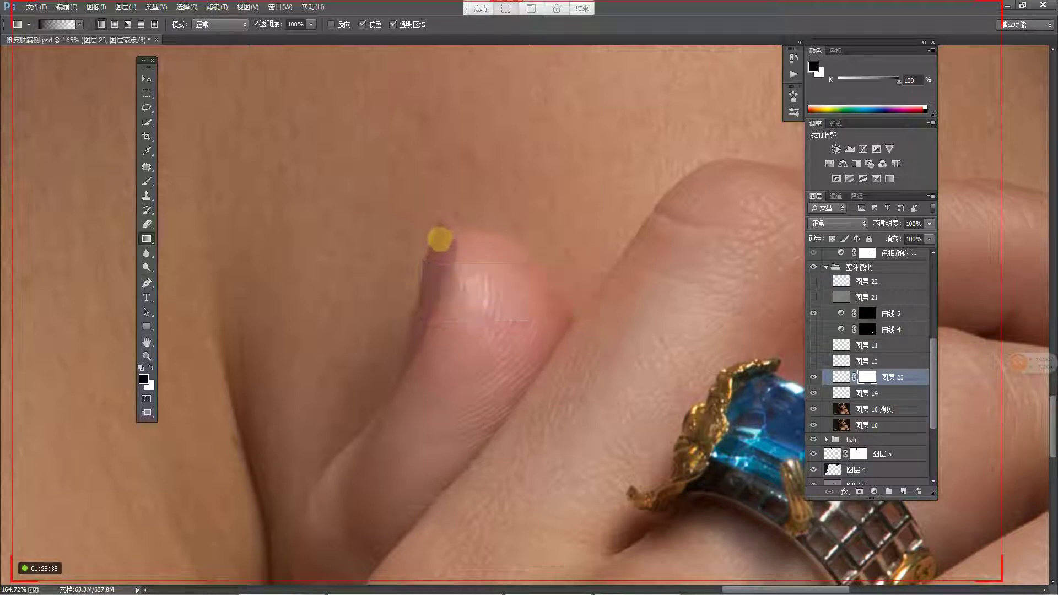
{"action": "left_click_drag", "start_coordinate": [441, 236], "coordinate": [434, 290]}
{"action": "key", "text": "ctrl+z"}
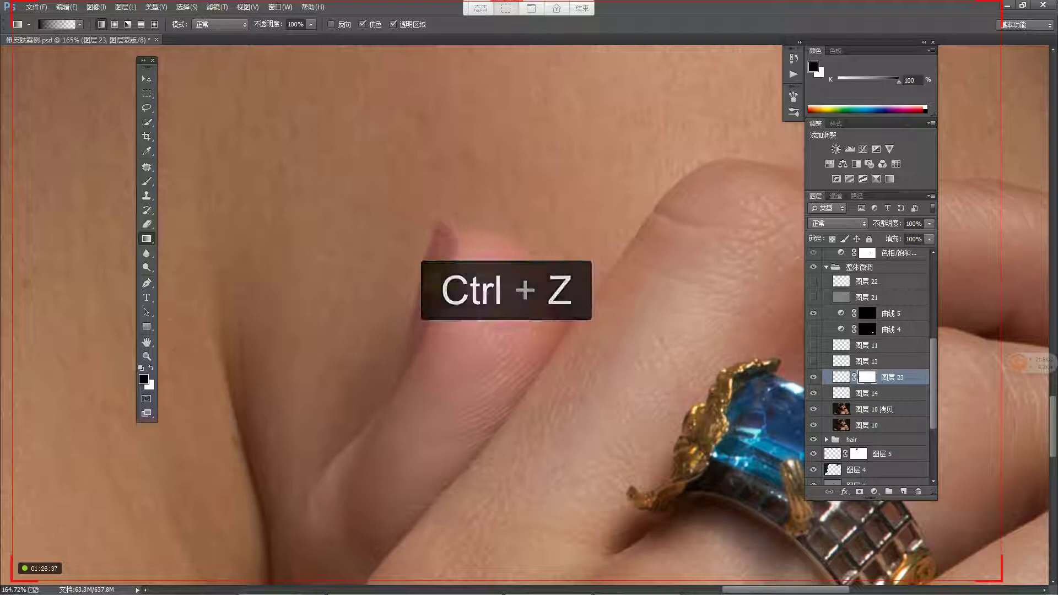
{"action": "left_click_drag", "start_coordinate": [445, 237], "coordinate": [421, 327]}
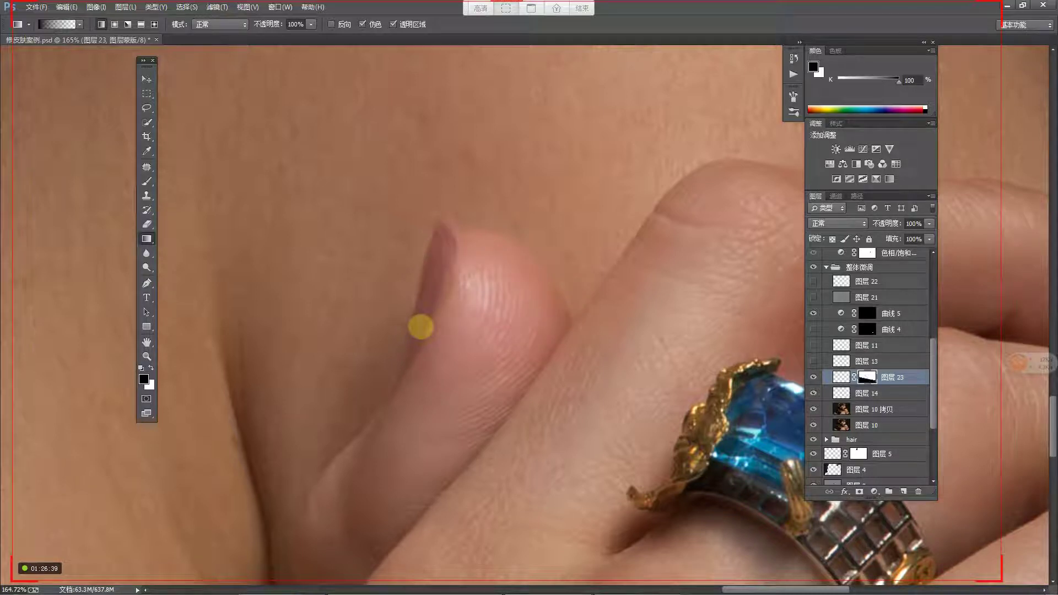
Step: Compare the thumb with 图层 23 shown and hidden, leaving the layer hidden
{"action": "key", "text": "z"}
{"action": "mouse_move", "coordinate": [491, 316]}
{"action": "left_mouse_down"}
{"action": "mouse_move", "coordinate": [473, 336]}
{"action": "mouse_move", "coordinate": [501, 319]}
{"action": "left_mouse_up"}
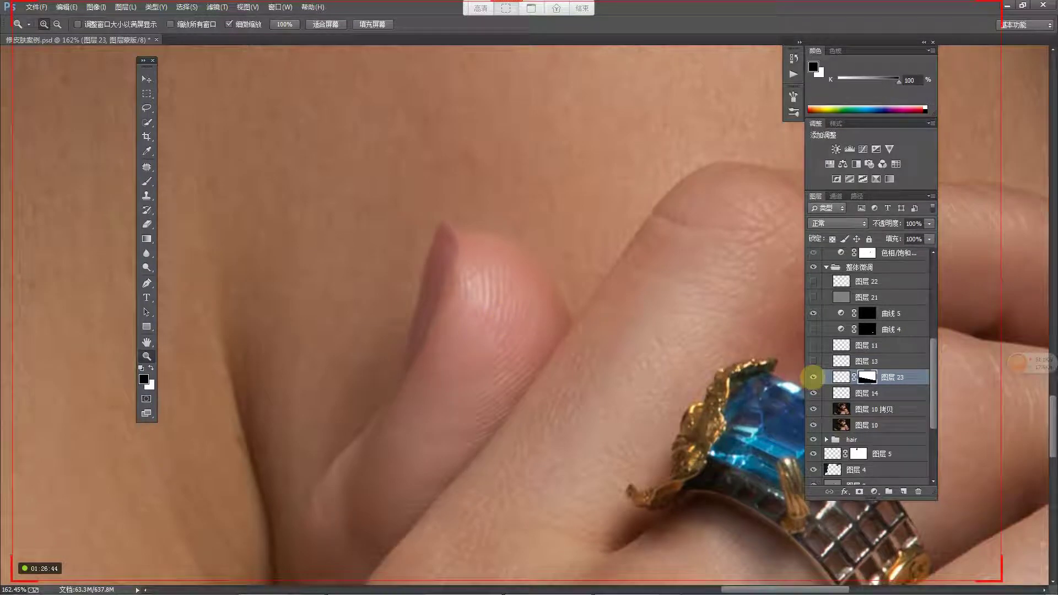
{"action": "left_click", "coordinate": [813, 377]}
{"action": "left_click", "coordinate": [814, 377]}
{"action": "left_click", "coordinate": [814, 377]}
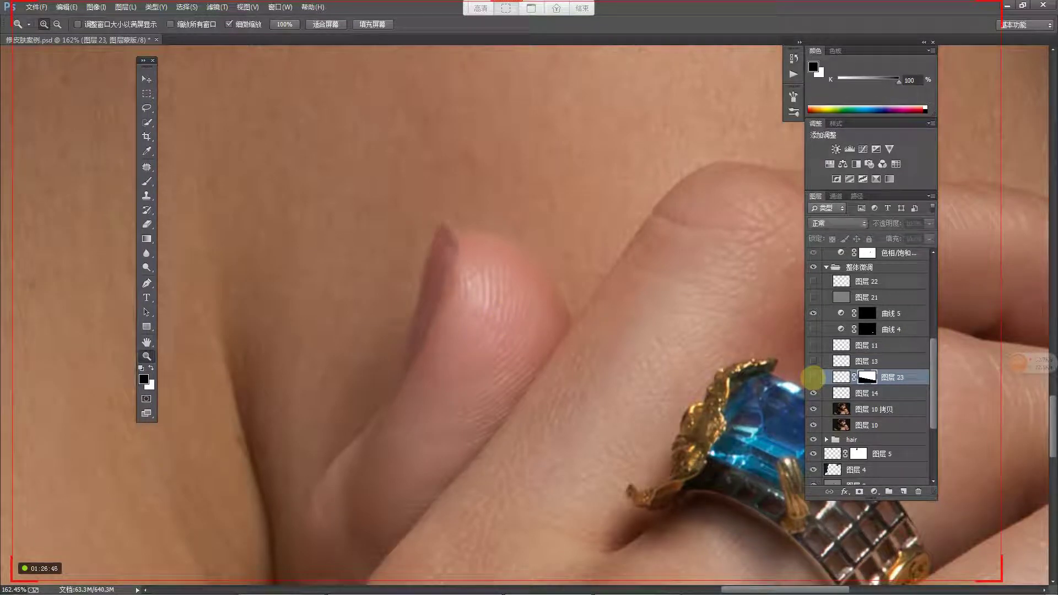
{"action": "left_click", "coordinate": [813, 377]}
{"action": "left_click", "coordinate": [814, 377]}
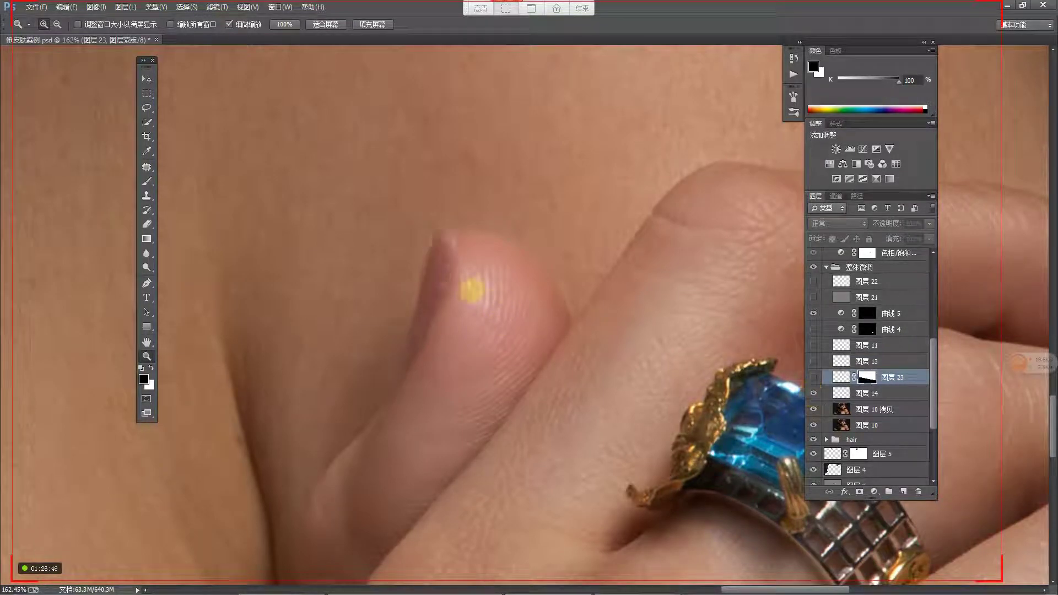
Step: Examine the thumb's nail up close with 图层 14 hidden and shown, leaving 图层 14 visible
{"action": "left_click_drag", "start_coordinate": [453, 280], "coordinate": [480, 279]}
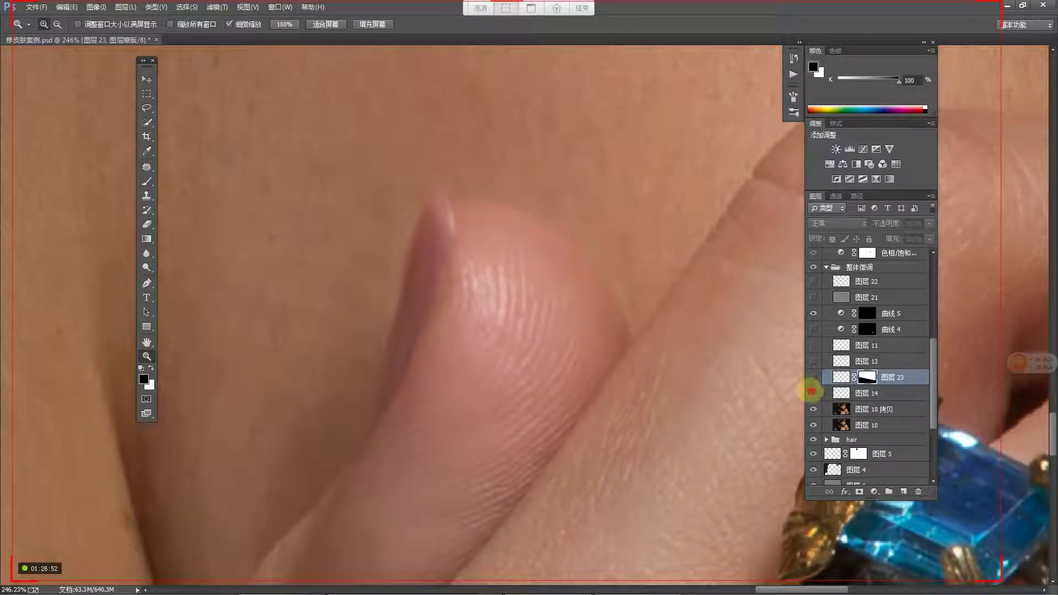
{"action": "left_click", "coordinate": [814, 377]}
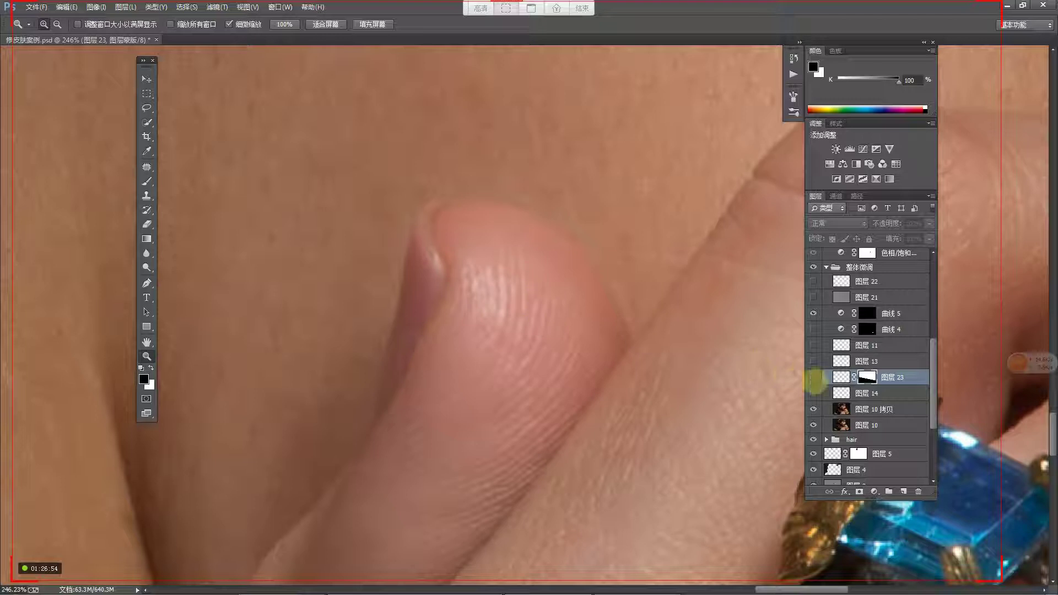
{"action": "left_click", "coordinate": [814, 393]}
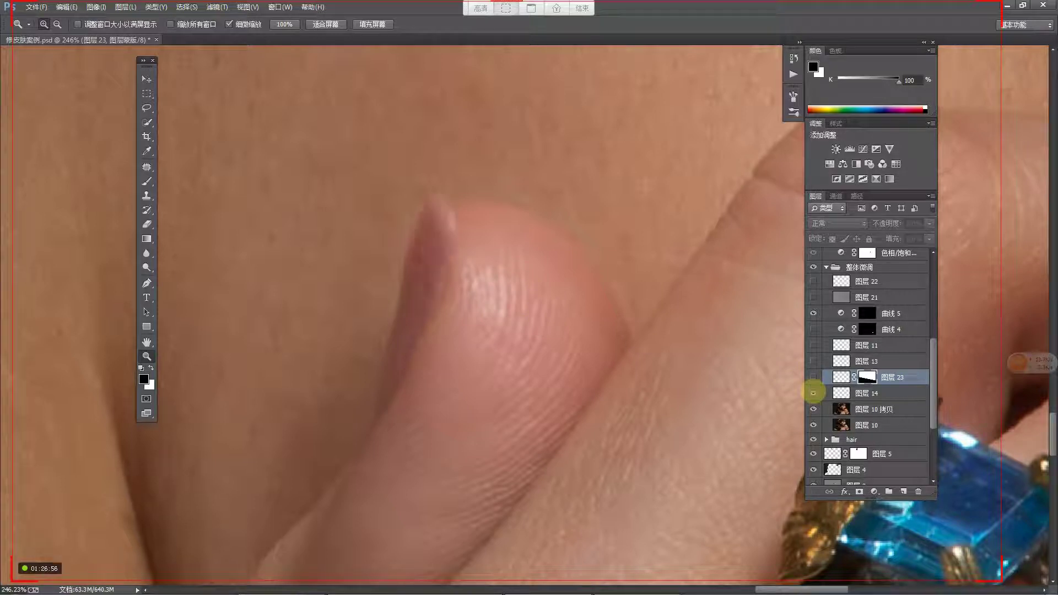
{"action": "left_click", "coordinate": [632, 359], "text": "alt"}
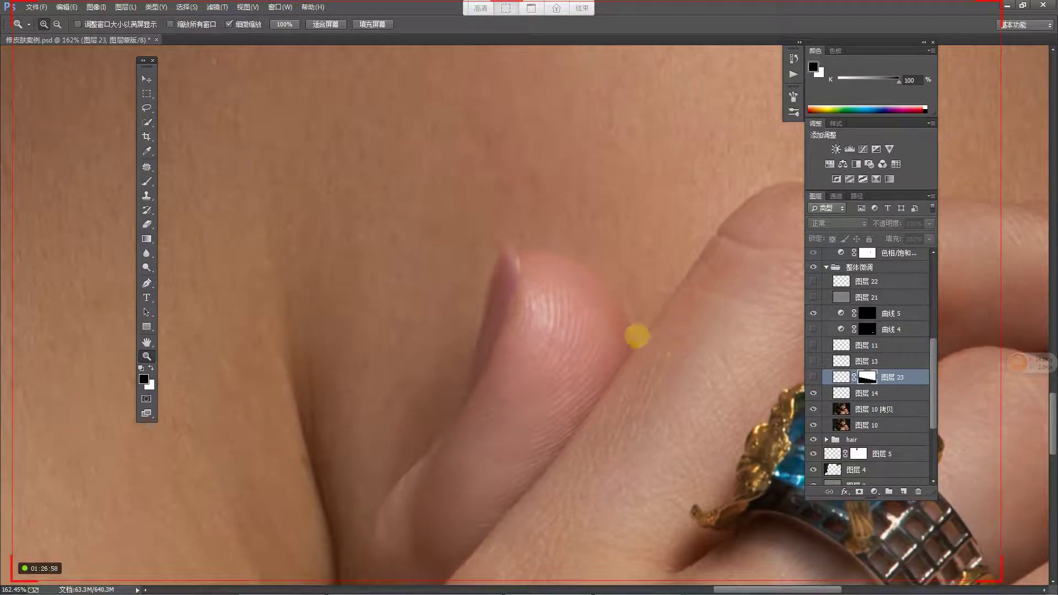
Step: Delete 图层 23 and show 图层 13 for the hand with the ring
{"action": "left_click_drag", "start_coordinate": [634, 338], "coordinate": [333, 354]}
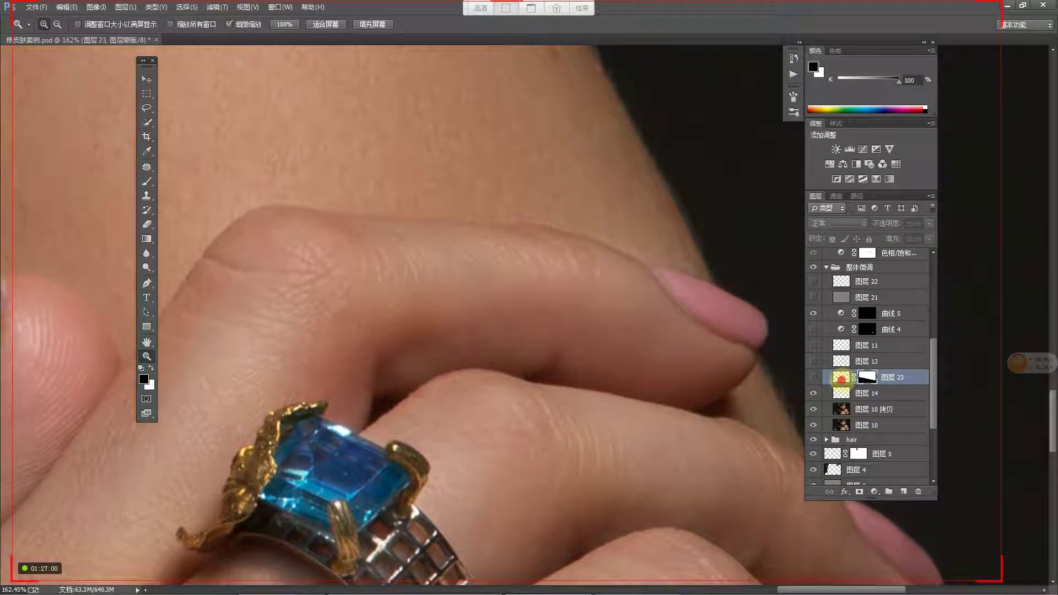
{"action": "key", "text": "Delete"}
{"action": "left_click", "coordinate": [813, 361]}
{"action": "left_click_drag", "start_coordinate": [603, 362], "coordinate": [461, 274]}
{"action": "left_click", "coordinate": [713, 362], "text": "alt"}
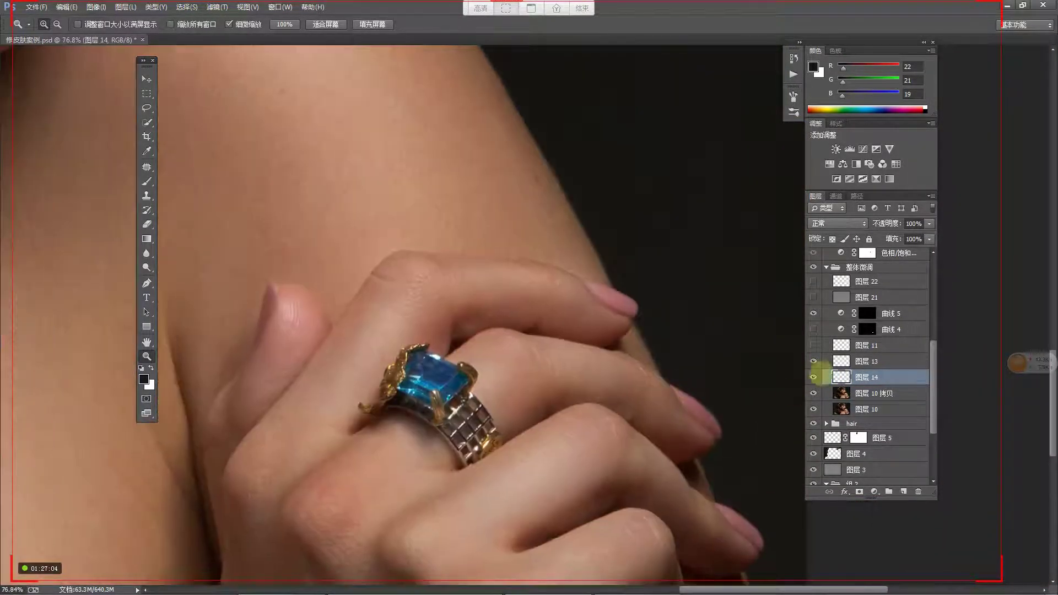
Step: Compare the index finger's nail with 图层 11 shown and hidden, leaving 图层 11 hidden
{"action": "left_click", "coordinate": [814, 346]}
{"action": "left_click_drag", "start_coordinate": [628, 300], "coordinate": [649, 331]}
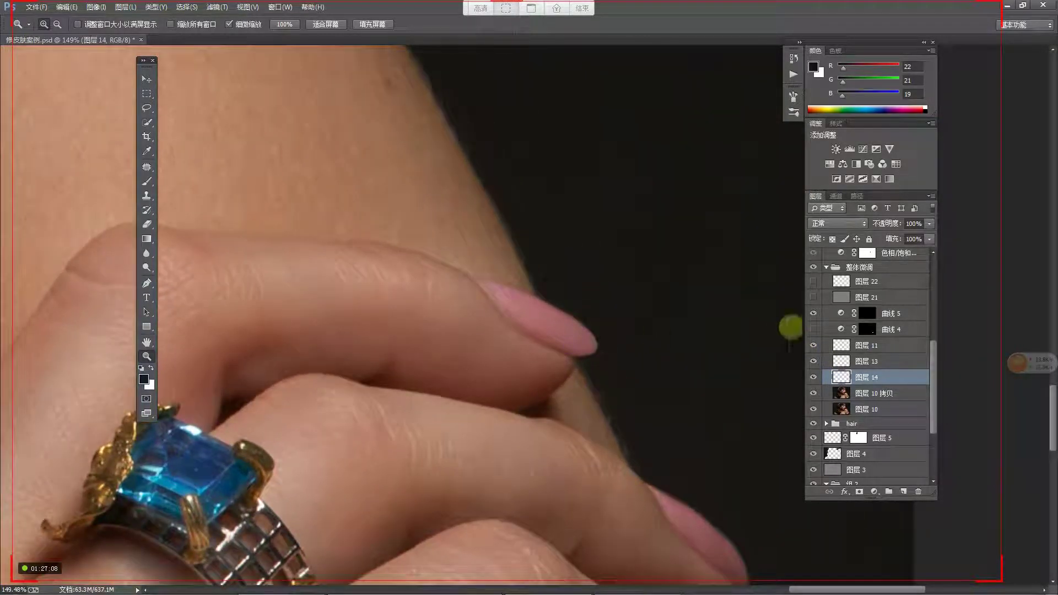
{"action": "left_click", "coordinate": [814, 345]}
{"action": "left_click", "coordinate": [814, 345]}
{"action": "left_click", "coordinate": [814, 345]}
{"action": "left_click", "coordinate": [813, 346]}
{"action": "left_click", "coordinate": [813, 345]}
{"action": "mouse_move", "coordinate": [585, 347]}
{"action": "left_mouse_down"}
{"action": "mouse_move", "coordinate": [610, 338]}
{"action": "mouse_move", "coordinate": [602, 359]}
{"action": "left_mouse_up"}
{"action": "left_click", "coordinate": [810, 345]}
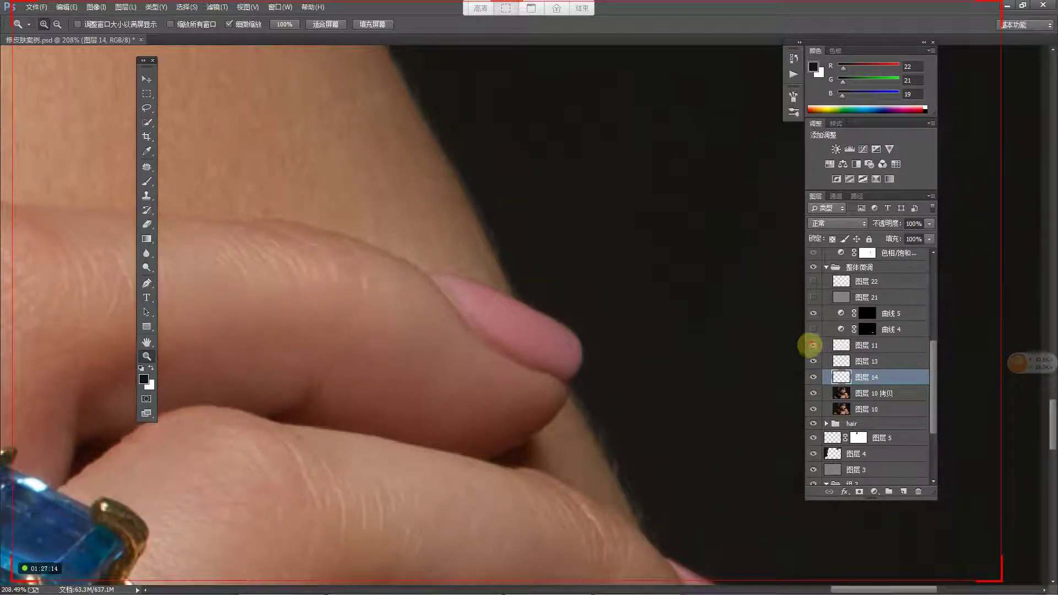
{"action": "left_click", "coordinate": [814, 345]}
Step: Outline the index finger's nail on 图层 10 拷贝 with a closed Pen path, curving it around the tip
{"action": "left_click", "coordinate": [876, 360]}
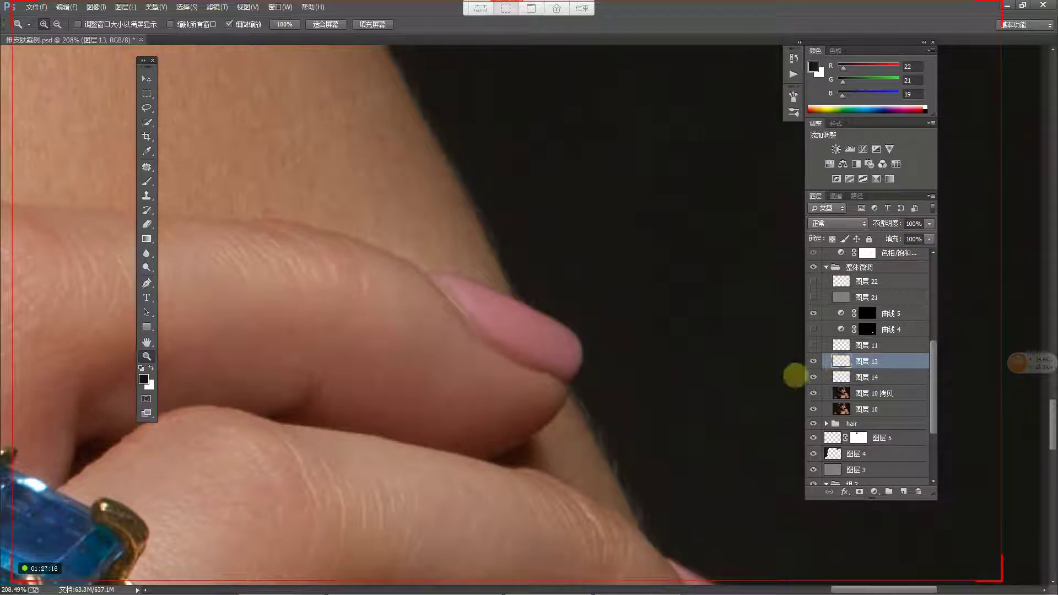
{"action": "key", "text": "p"}
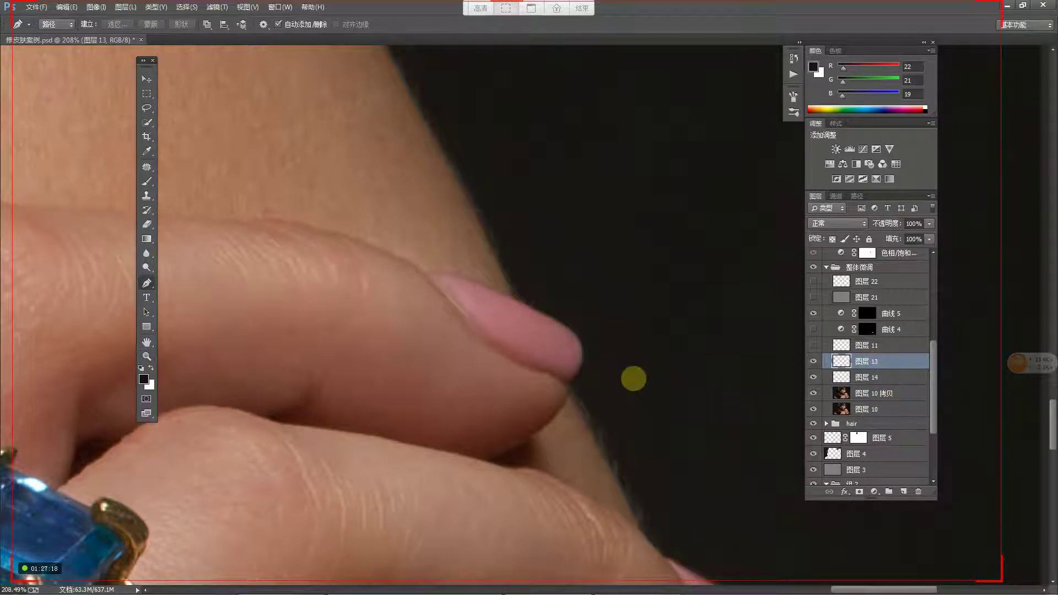
{"action": "left_click", "coordinate": [499, 315]}
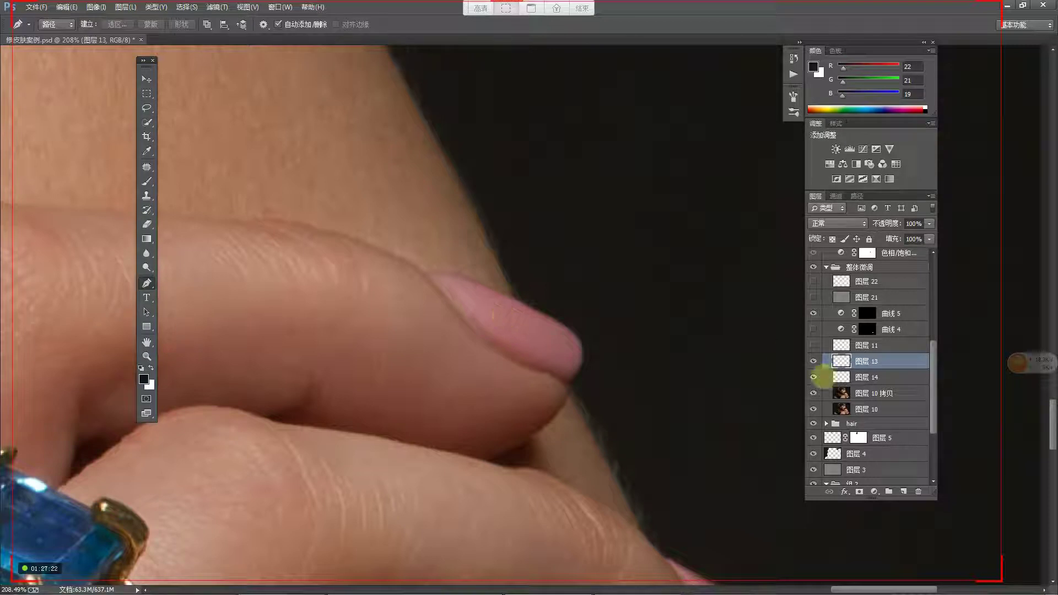
{"action": "left_click", "coordinate": [895, 395]}
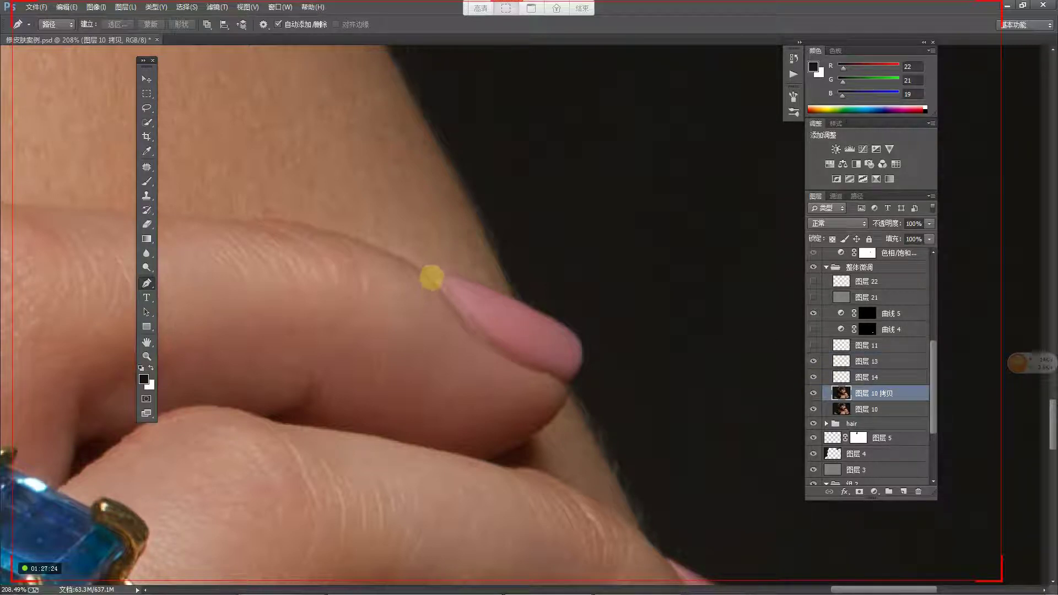
{"action": "left_click", "coordinate": [431, 274]}
{"action": "left_click", "coordinate": [491, 346]}
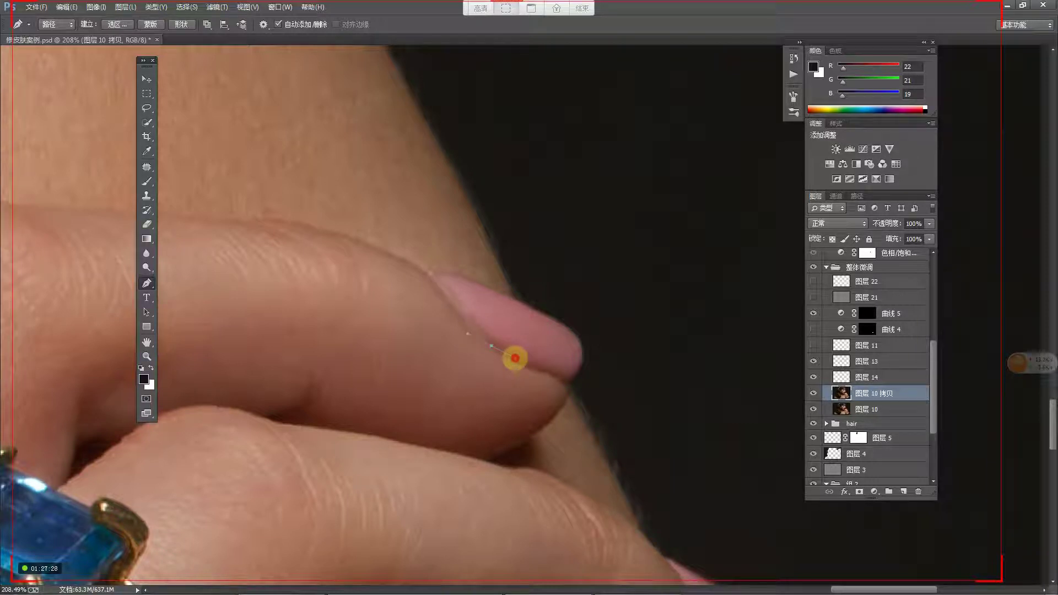
{"action": "left_click", "coordinate": [503, 353]}
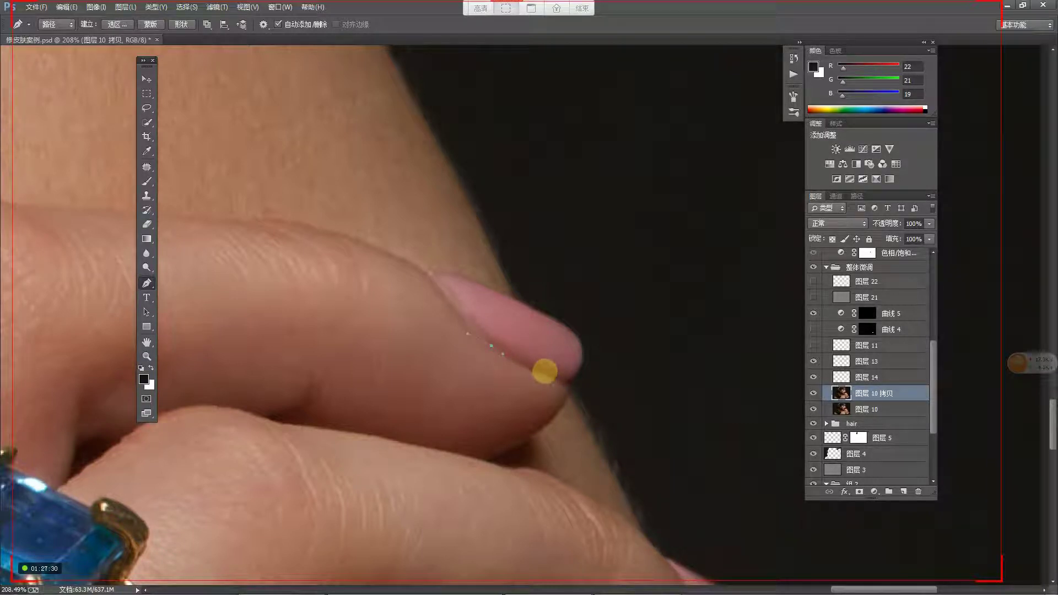
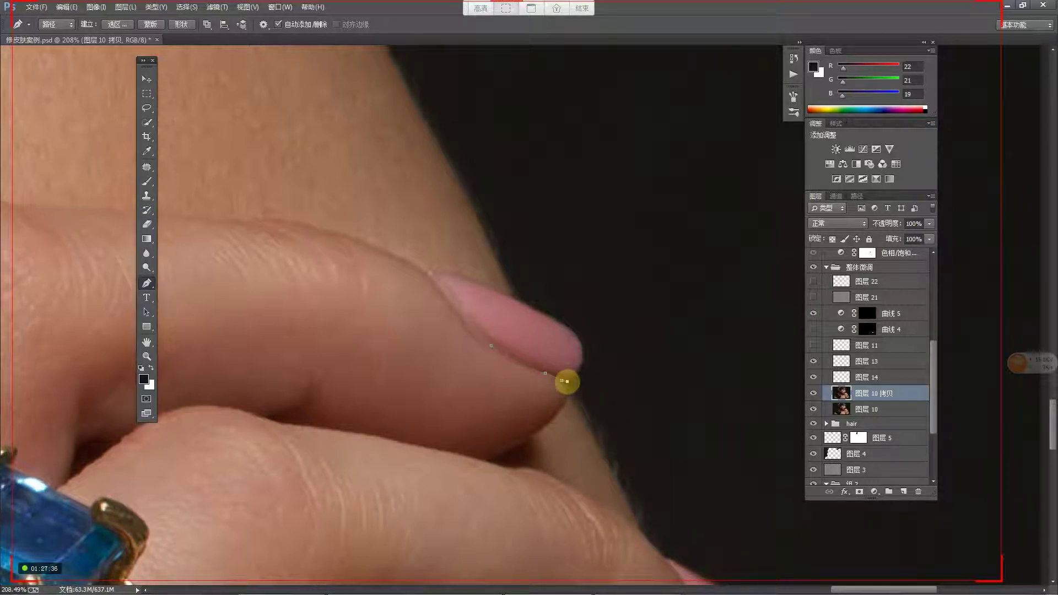
{"action": "left_click_drag", "start_coordinate": [573, 331], "coordinate": [558, 313]}
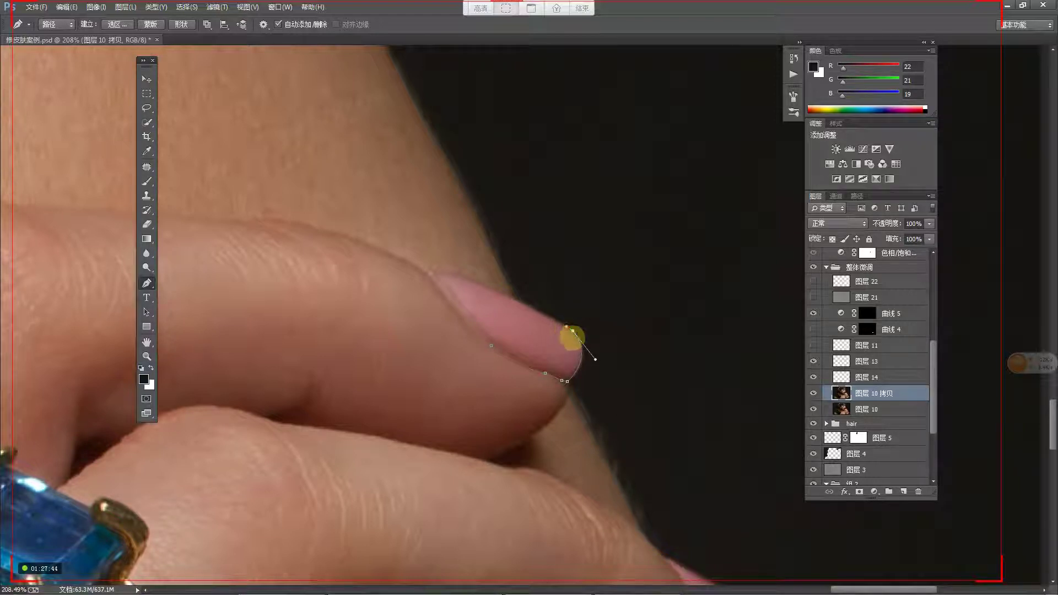
{"action": "key", "text": "ctrl+z"}
{"action": "mouse_move", "coordinate": [571, 333]}
{"action": "left_mouse_down"}
{"action": "mouse_move", "coordinate": [554, 312]}
{"action": "mouse_move", "coordinate": [562, 324]}
{"action": "left_mouse_up"}
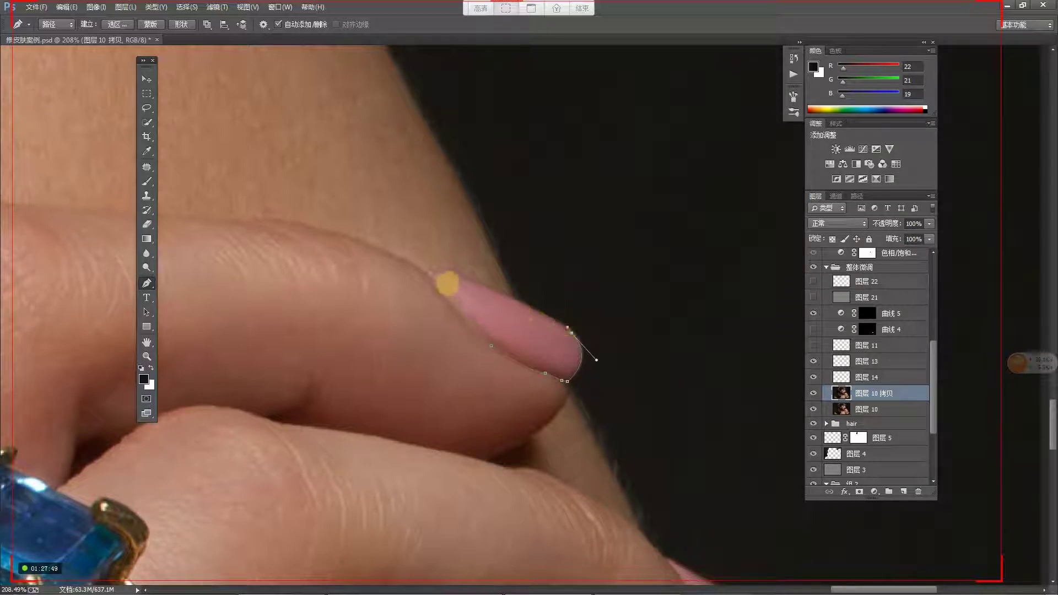
{"action": "left_click", "coordinate": [431, 271]}
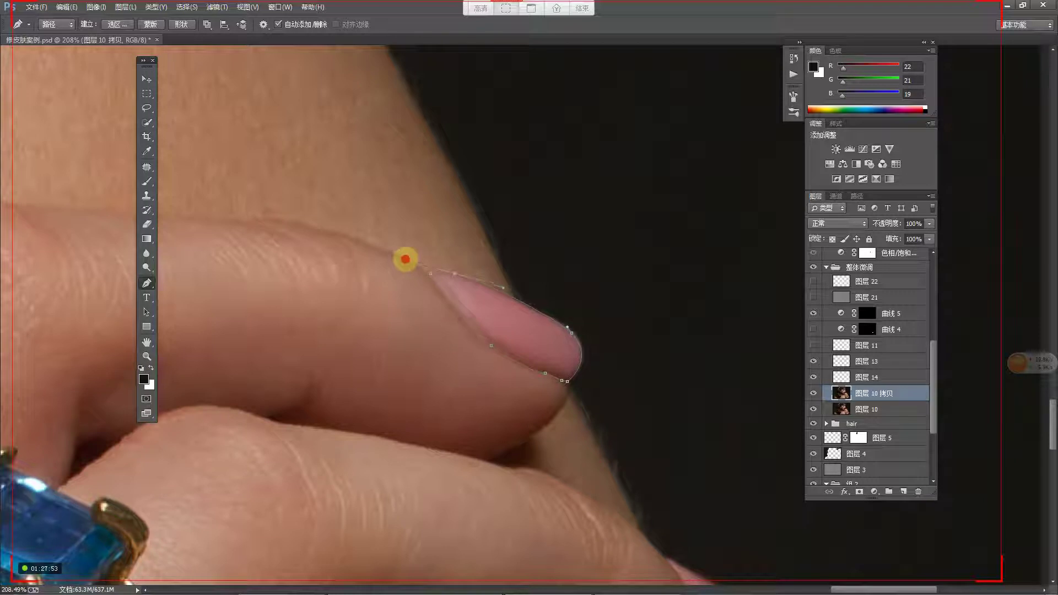
{"action": "left_click_drag", "start_coordinate": [405, 258], "coordinate": [440, 270]}
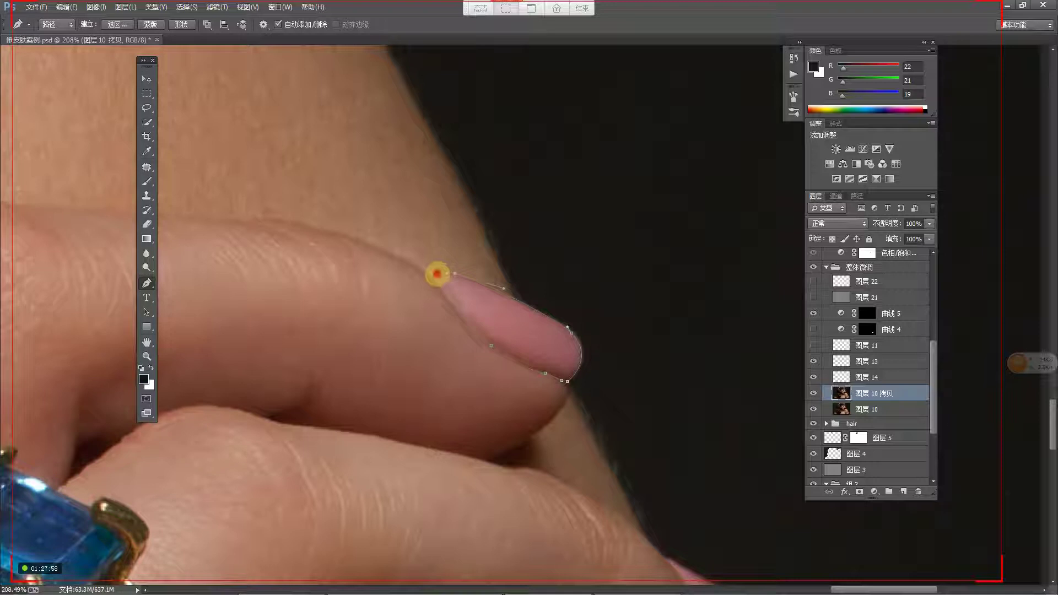
Step: Turn the nail path into a selection and copy the selected nail to its own layer
{"action": "key", "text": "ctrl+Return"}
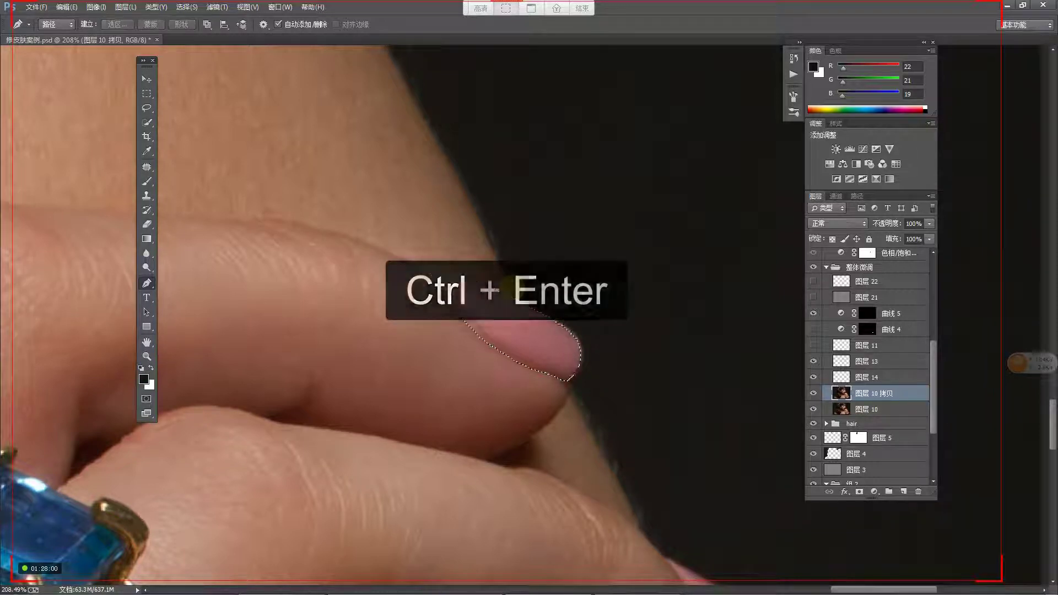
{"action": "key", "text": "ctrl+c"}
{"action": "key", "text": "ctrl+v"}
Step: Warp the copied index fingernail so that its tip extends slightly outward into a longer, rounder point
{"action": "key", "text": "ctrl+t"}
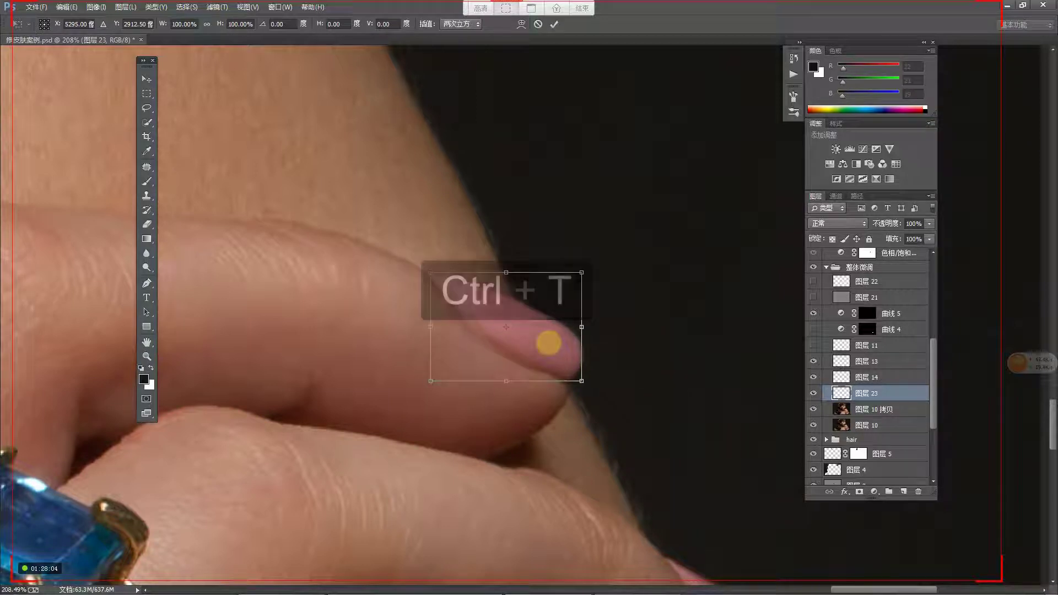
{"action": "right_click", "coordinate": [550, 343]}
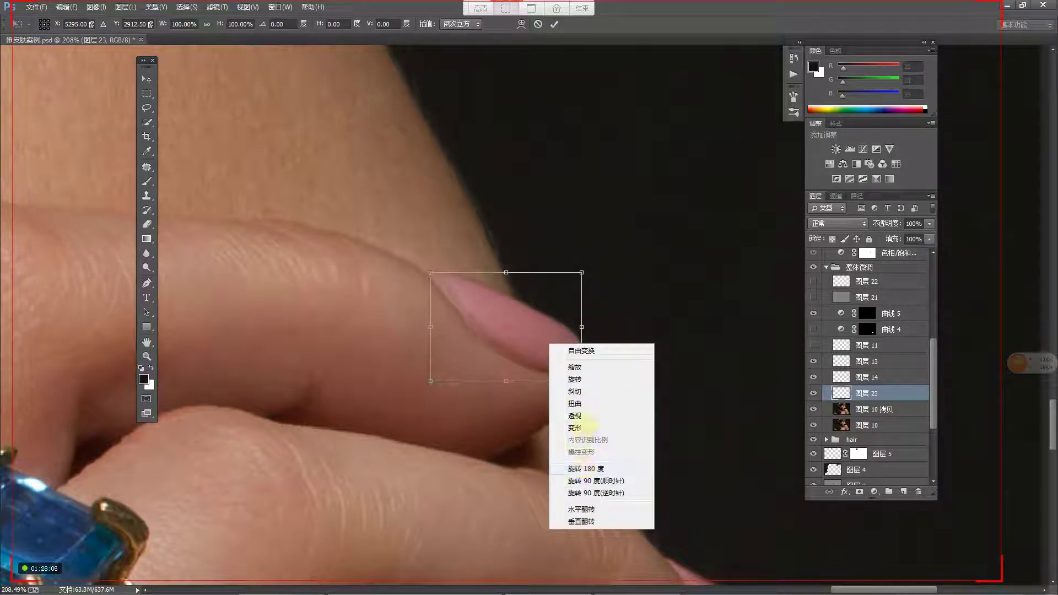
{"action": "left_click", "coordinate": [576, 428]}
{"action": "mouse_move", "coordinate": [581, 347]}
{"action": "left_mouse_down"}
{"action": "mouse_move", "coordinate": [595, 354]}
{"action": "mouse_move", "coordinate": [578, 346]}
{"action": "left_mouse_up"}
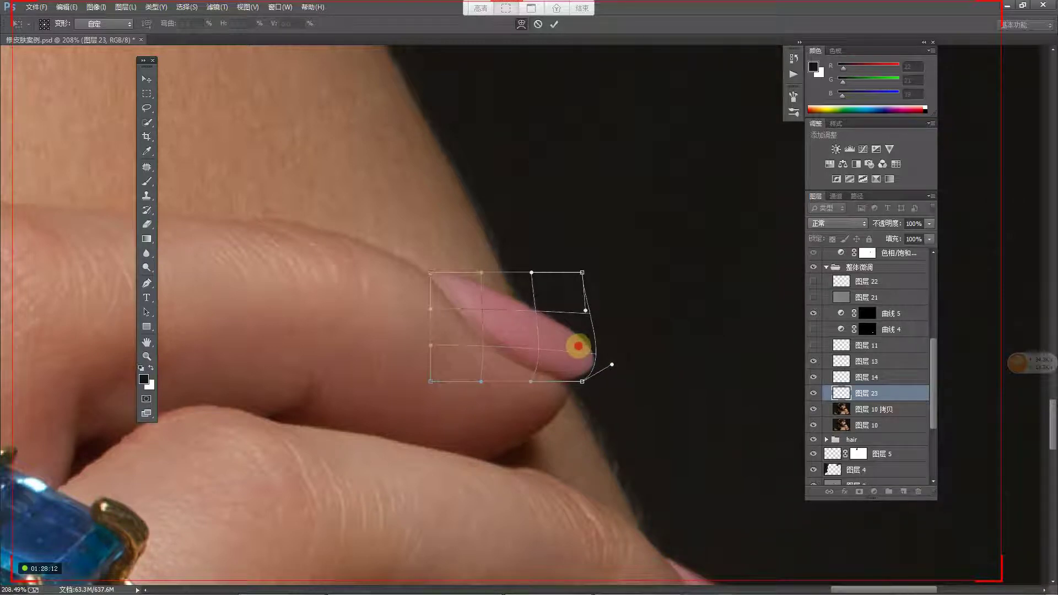
{"action": "key", "text": "Return"}
Step: Compare the hand with the warped nail layer hidden and shown, merge it into 图层 10 拷贝, and show 图层 11
{"action": "key", "text": "z"}
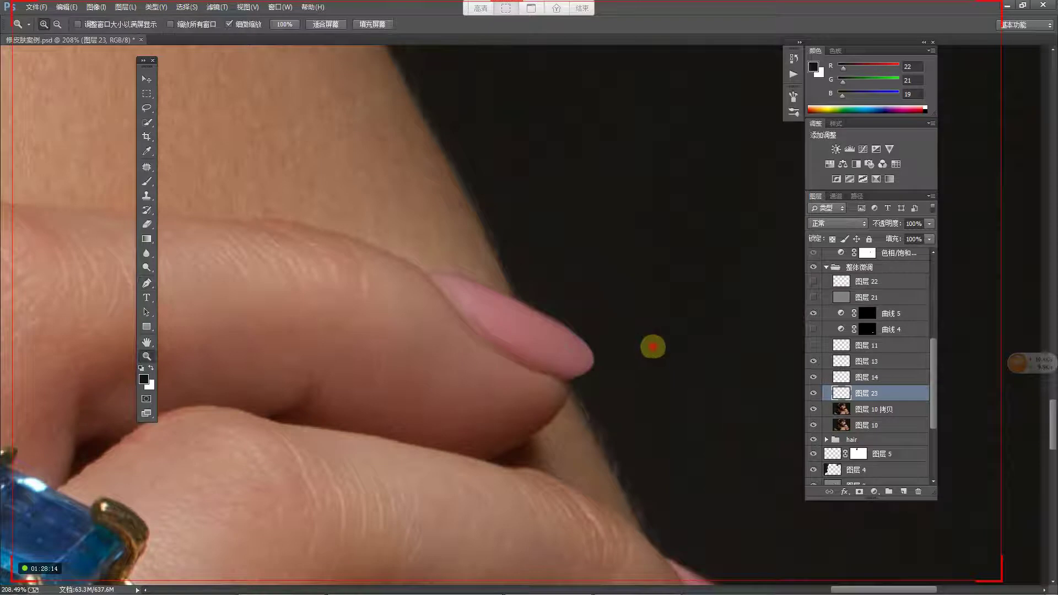
{"action": "left_click_drag", "start_coordinate": [657, 340], "coordinate": [612, 373]}
{"action": "left_click", "coordinate": [813, 392]}
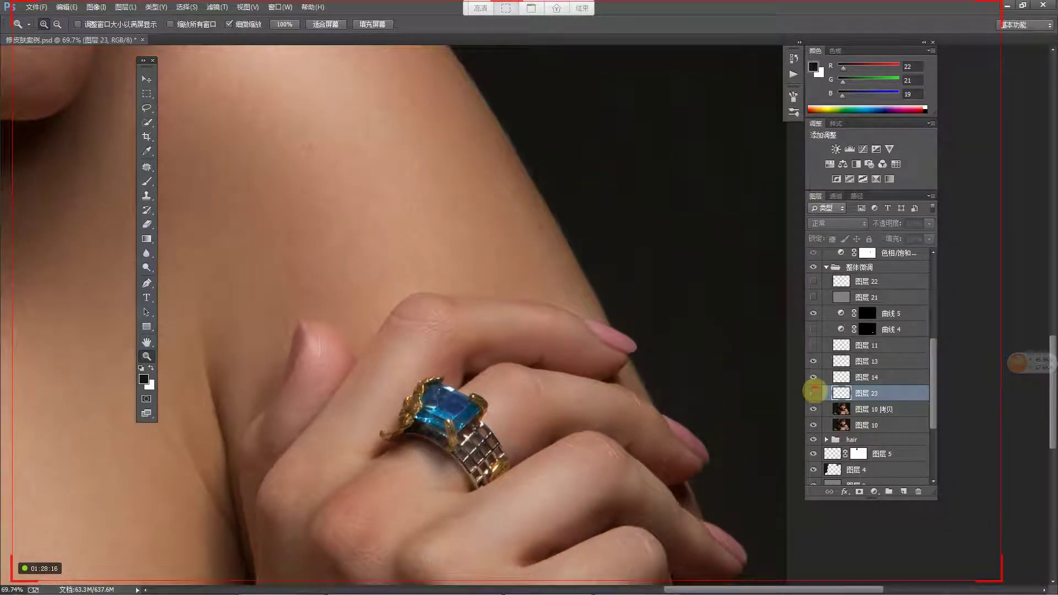
{"action": "left_click", "coordinate": [814, 392]}
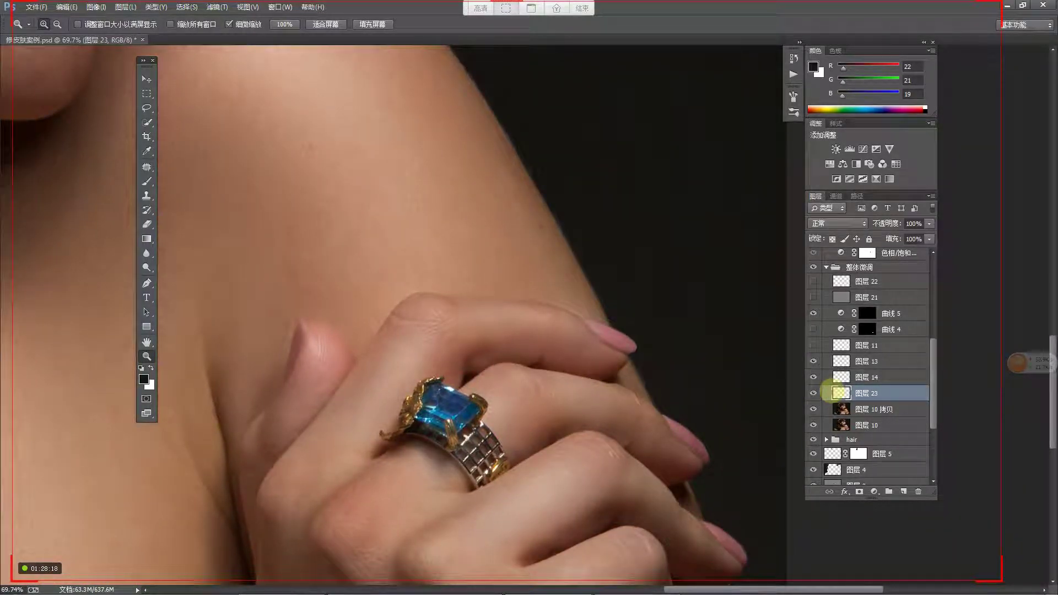
{"action": "key", "text": "ctrl+e"}
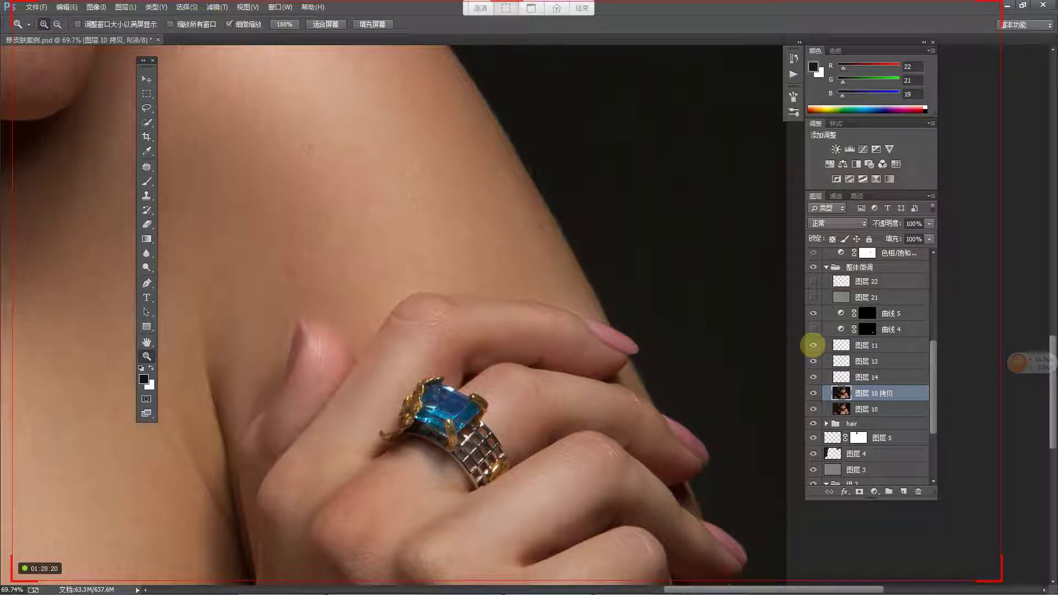
Step: Show 曲线 4 and compare the hand and ring with it off and on, leaving it visible
{"action": "left_click_drag", "start_coordinate": [602, 333], "coordinate": [572, 357]}
{"action": "left_click_drag", "start_coordinate": [574, 320], "coordinate": [610, 283]}
{"action": "left_click", "coordinate": [814, 329]}
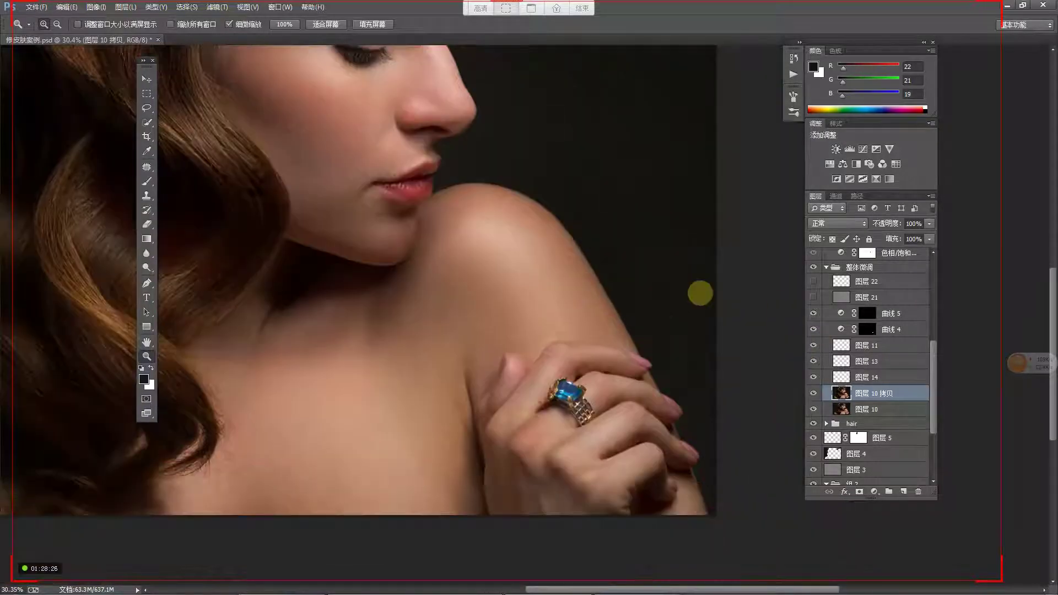
{"action": "left_click", "coordinate": [815, 329]}
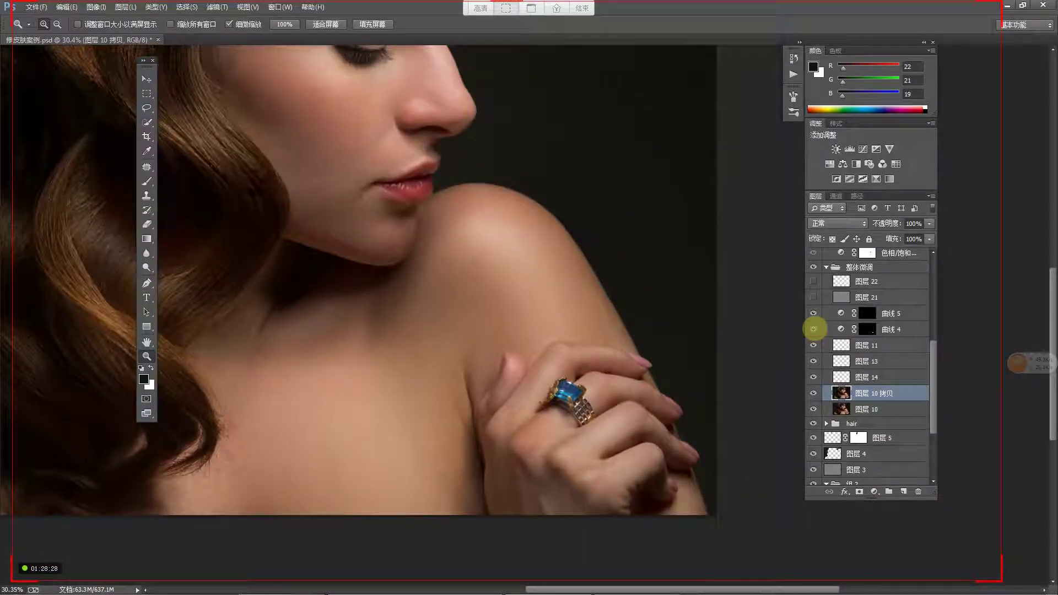
Step: Compare the ring up close with 曲线 5 hidden and shown, and inspect the curve of 曲线 4
{"action": "left_click_drag", "start_coordinate": [601, 390], "coordinate": [614, 373]}
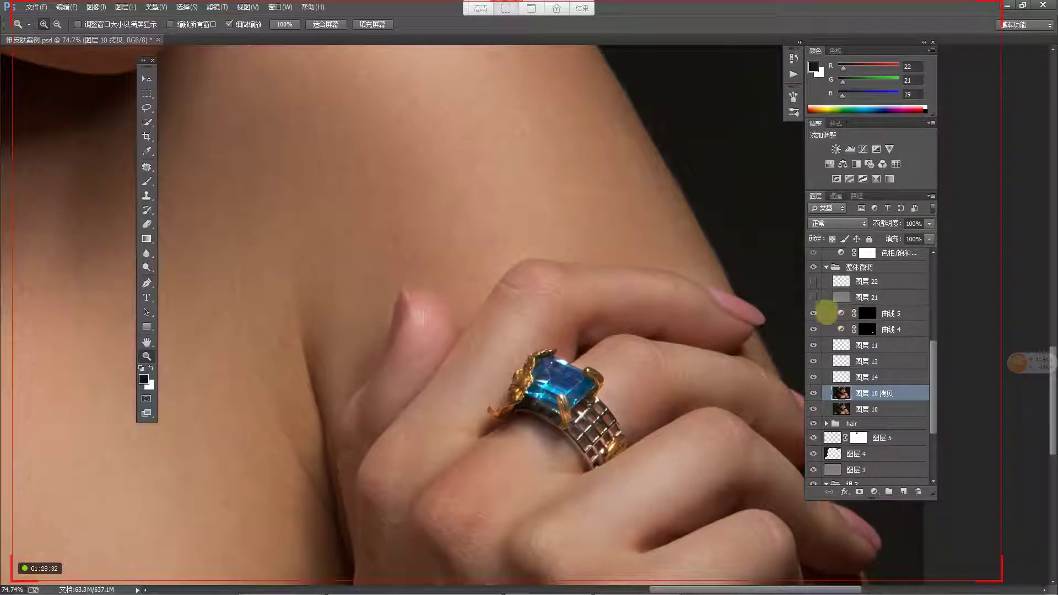
{"action": "left_click", "coordinate": [815, 314]}
{"action": "left_click", "coordinate": [814, 314]}
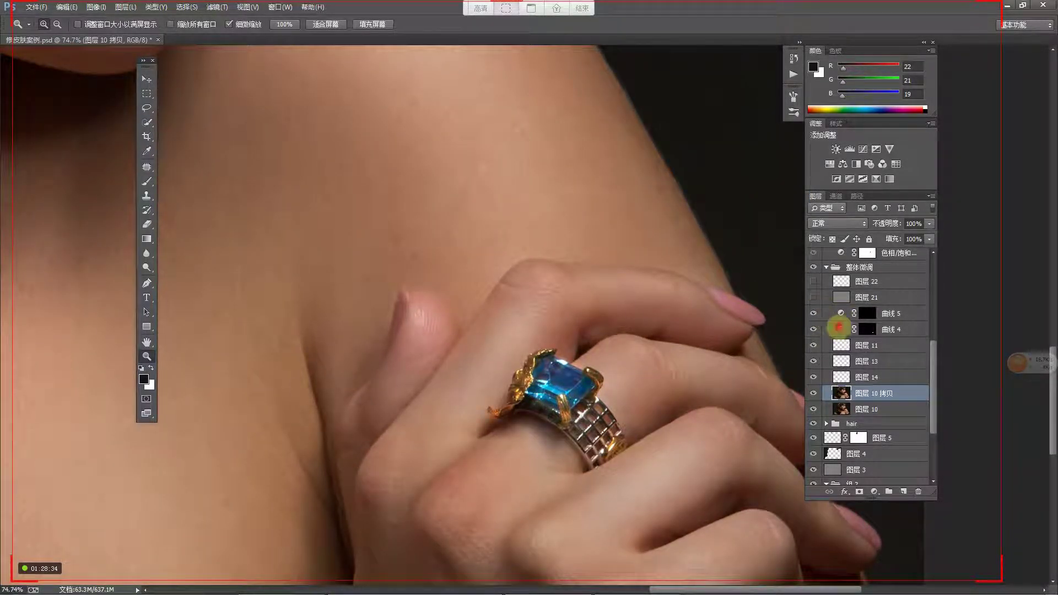
{"action": "double_click", "coordinate": [841, 329]}
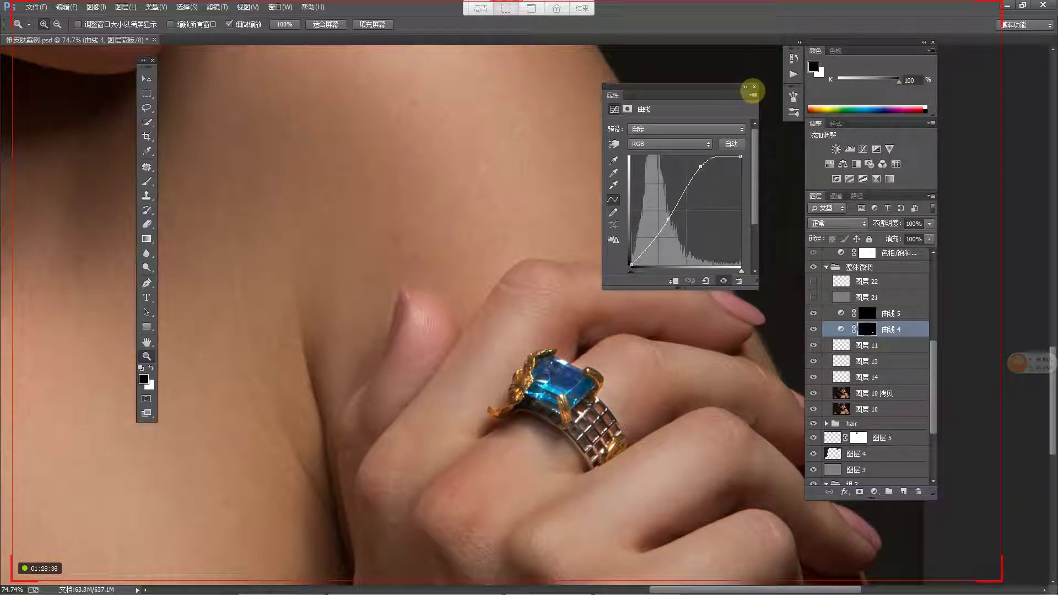
{"action": "left_click", "coordinate": [753, 88]}
Step: Show 图层 21, view it in isolation to examine its shading of the eye, nose and lips, and restore the other layers
{"action": "left_click_drag", "start_coordinate": [683, 287], "coordinate": [775, 300]}
{"action": "scroll", "coordinate": [600, 302], "scroll_direction": "up", "scroll_amount": 5}
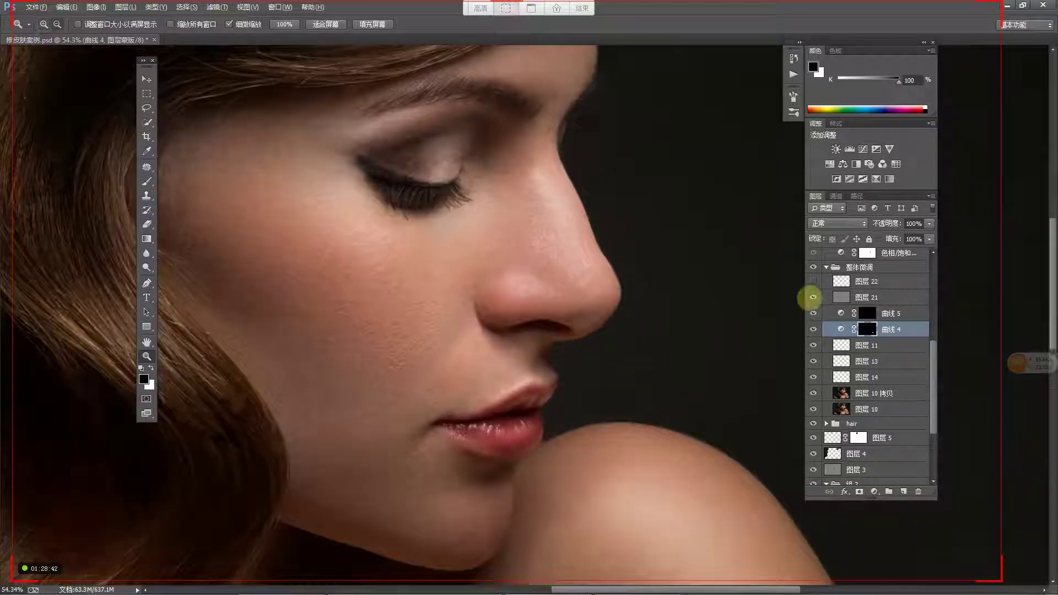
{"action": "left_click", "coordinate": [813, 296], "text": "alt"}
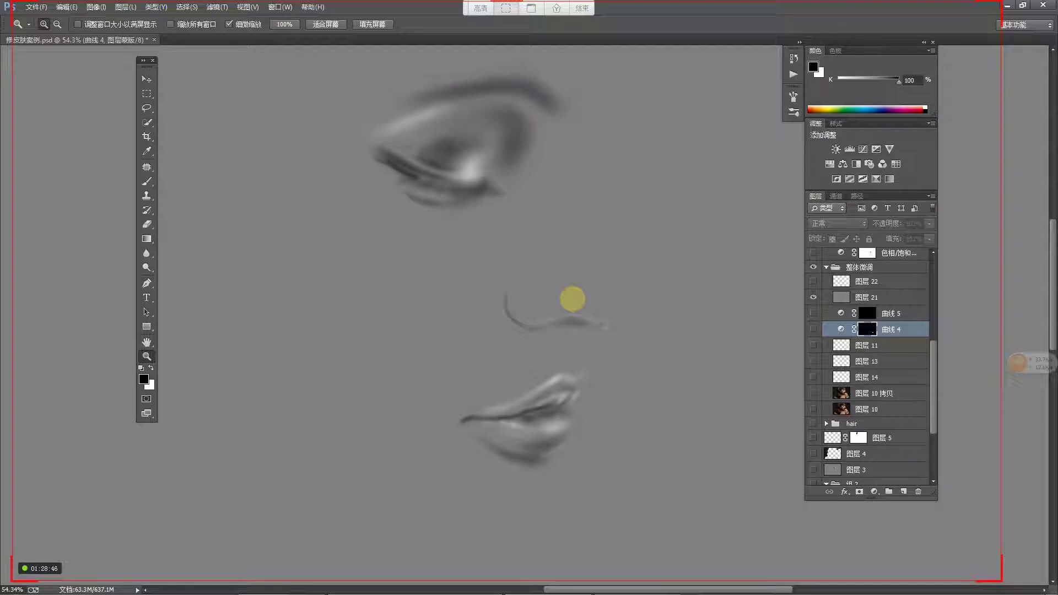
{"action": "left_click", "coordinate": [814, 297], "text": "alt"}
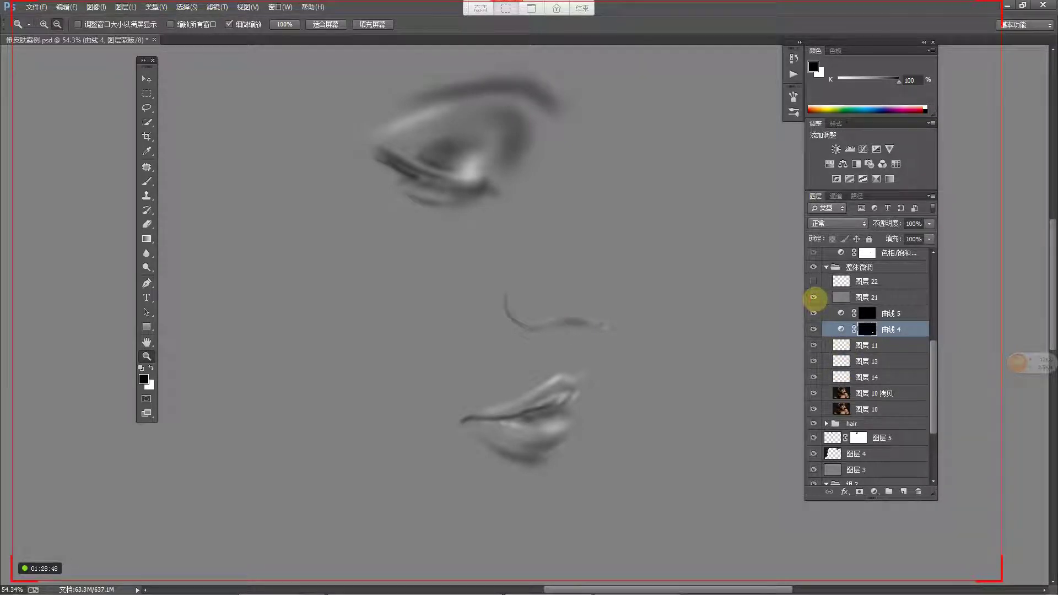
{"action": "left_click", "coordinate": [814, 297], "text": "alt"}
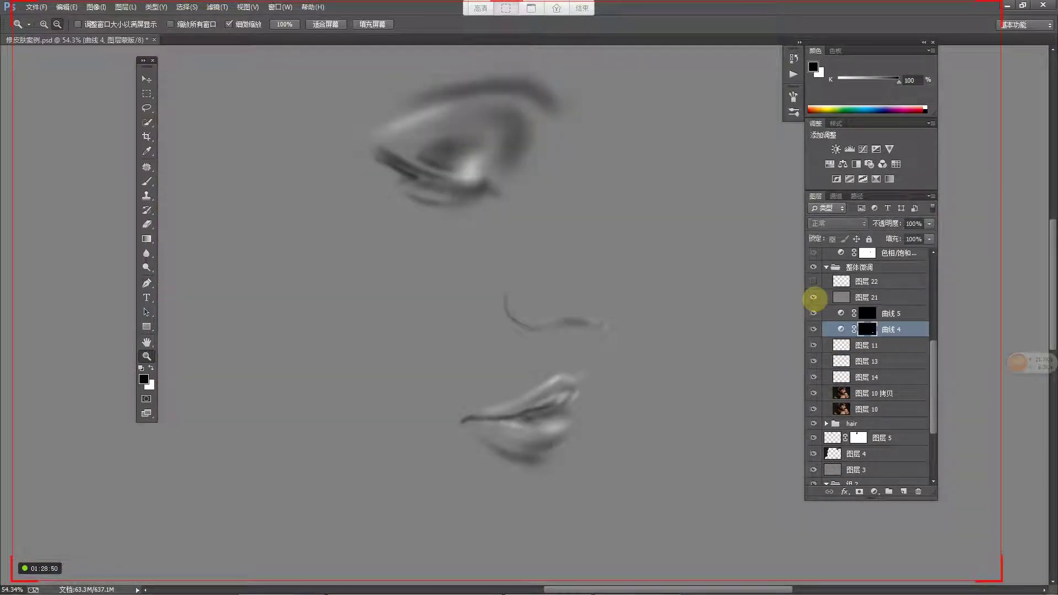
{"action": "left_click", "coordinate": [814, 297], "text": "alt"}
{"action": "left_click", "coordinate": [814, 297]}
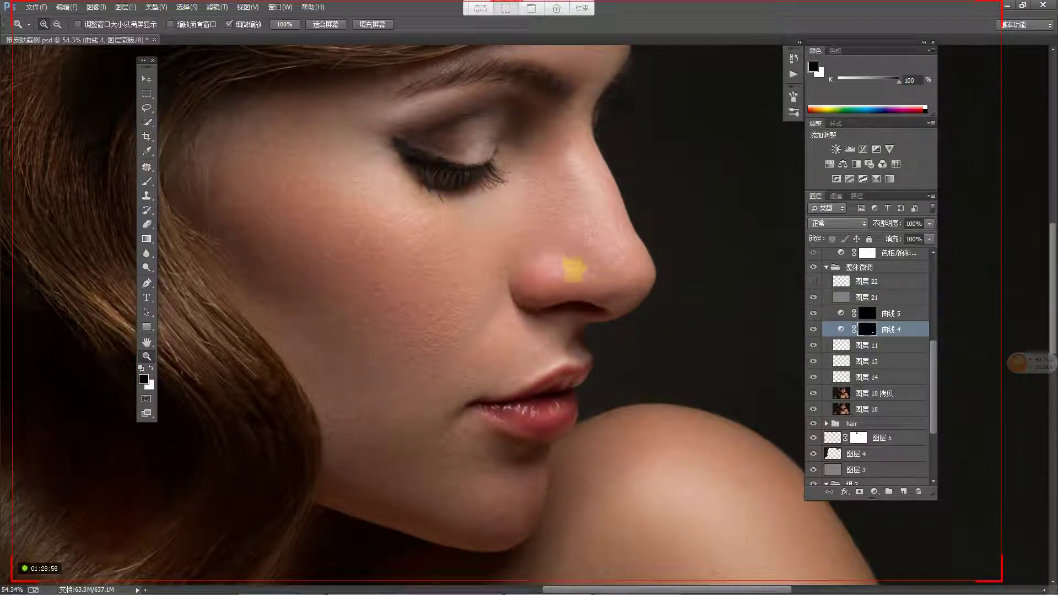
Step: Compare the eye, nose and lips with 图层 21 hidden and shown, leaving the layer visible
{"action": "left_click_drag", "start_coordinate": [548, 287], "coordinate": [515, 243]}
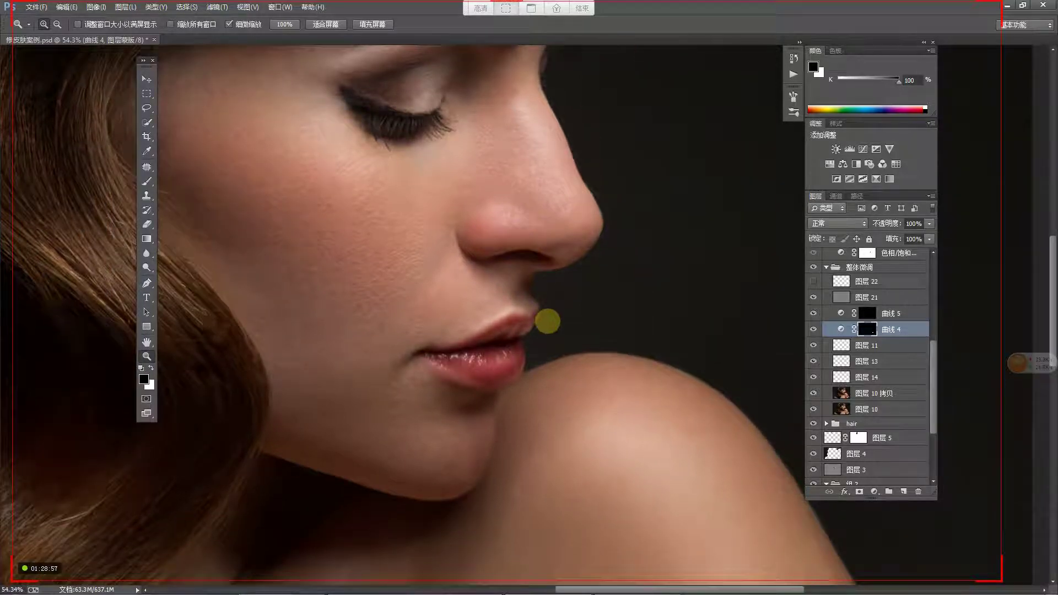
{"action": "left_click", "coordinate": [813, 297]}
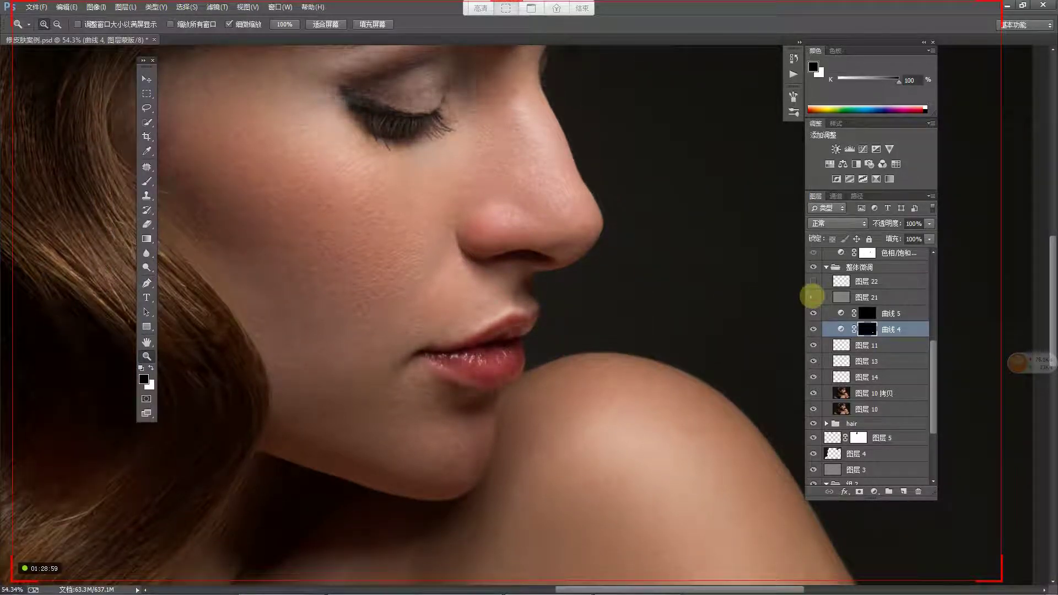
{"action": "left_click", "coordinate": [813, 297]}
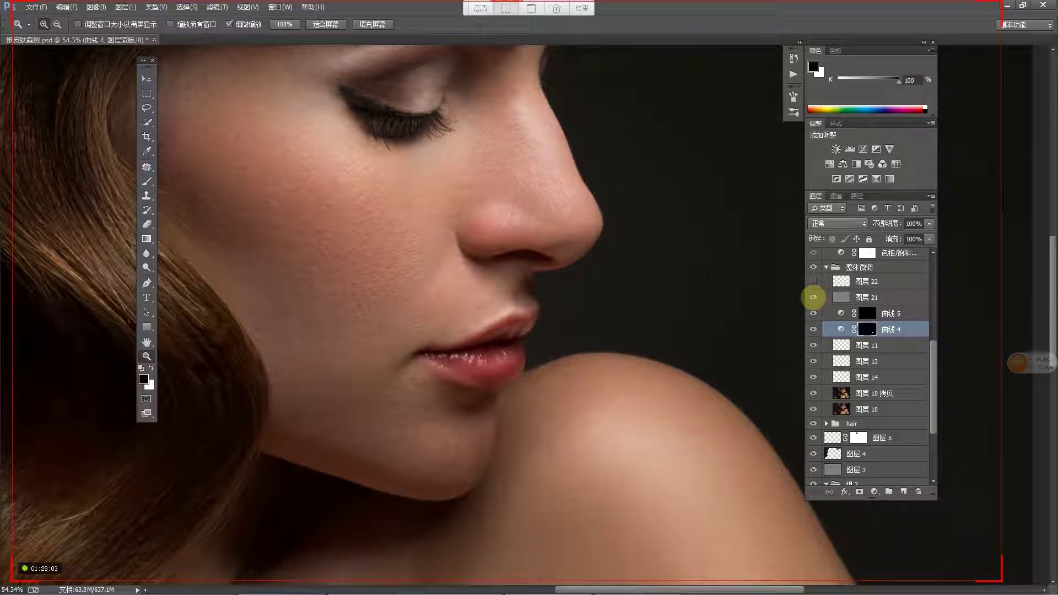
{"action": "left_click", "coordinate": [813, 297]}
{"action": "left_click", "coordinate": [813, 297]}
{"action": "left_click", "coordinate": [814, 297]}
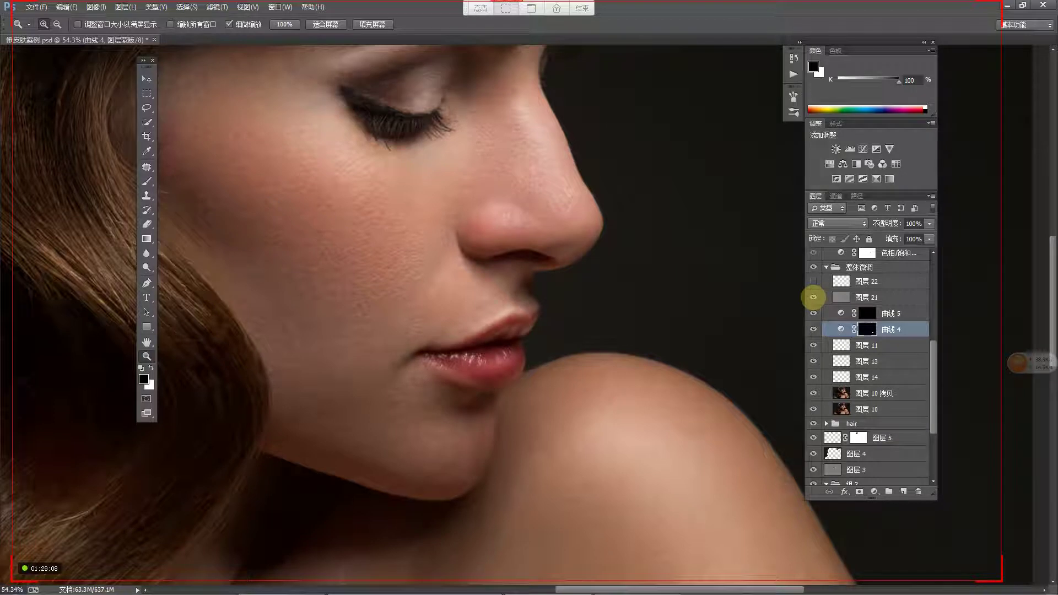
{"action": "left_click", "coordinate": [813, 297]}
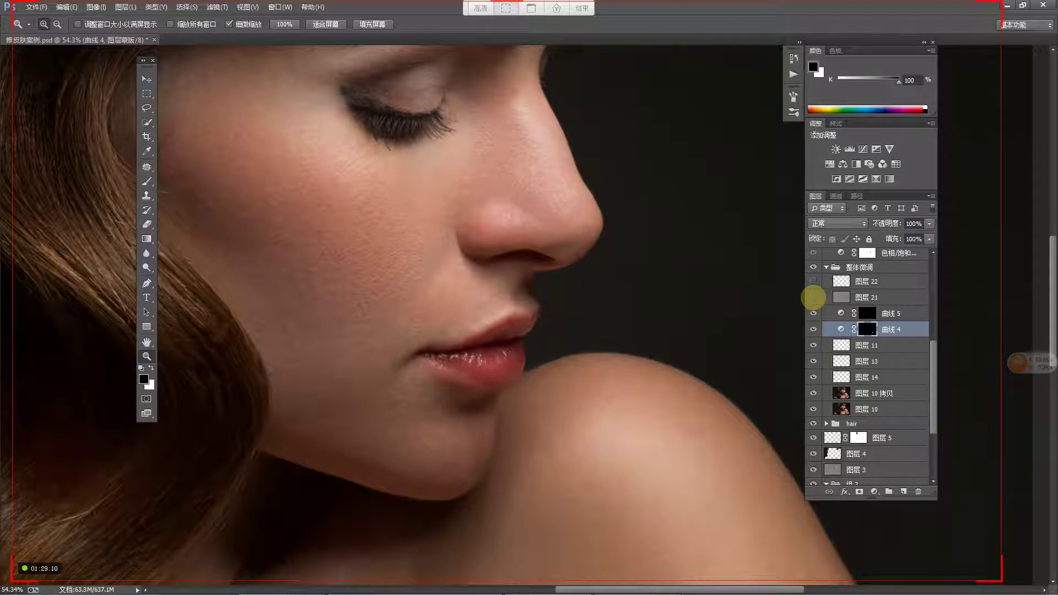
{"action": "left_click", "coordinate": [814, 297]}
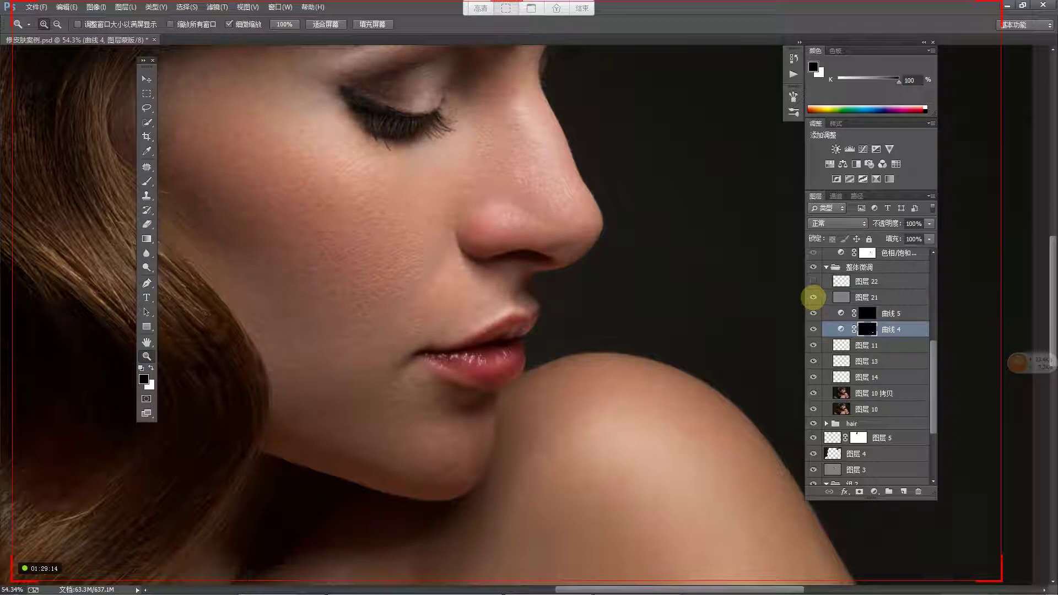
Step: View 图层 21 in isolation to examine its shading of the eye, nose and lips up close, and restore the other layers
{"action": "left_click", "coordinate": [813, 297], "text": "alt"}
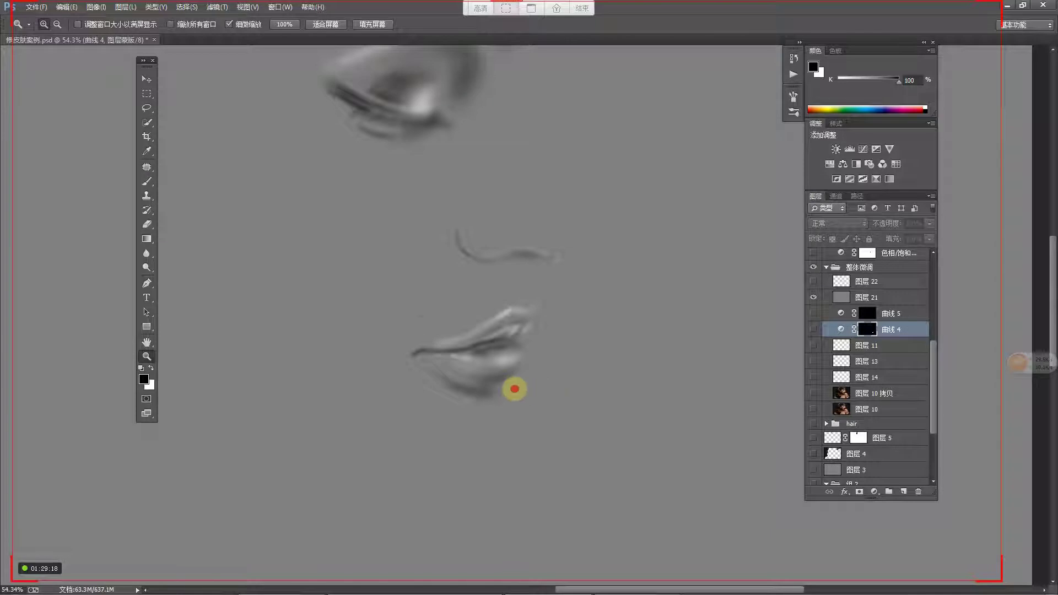
{"action": "scroll", "coordinate": [511, 392], "scroll_direction": "down", "scroll_amount": 1}
{"action": "left_click", "coordinate": [520, 348]}
{"action": "left_click", "coordinate": [576, 338], "text": "alt"}
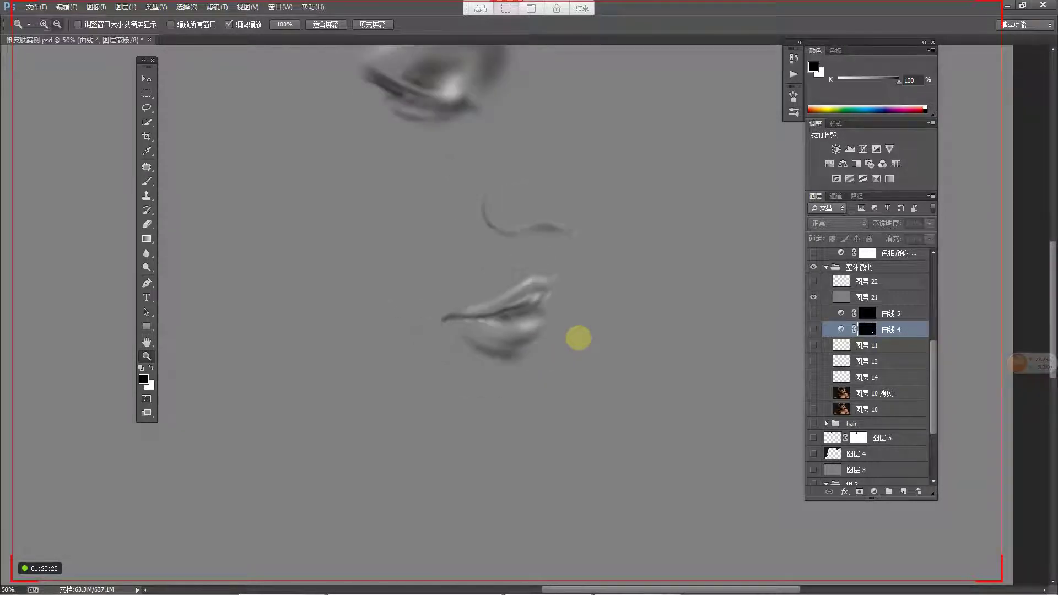
{"action": "left_click", "coordinate": [581, 309], "text": "alt"}
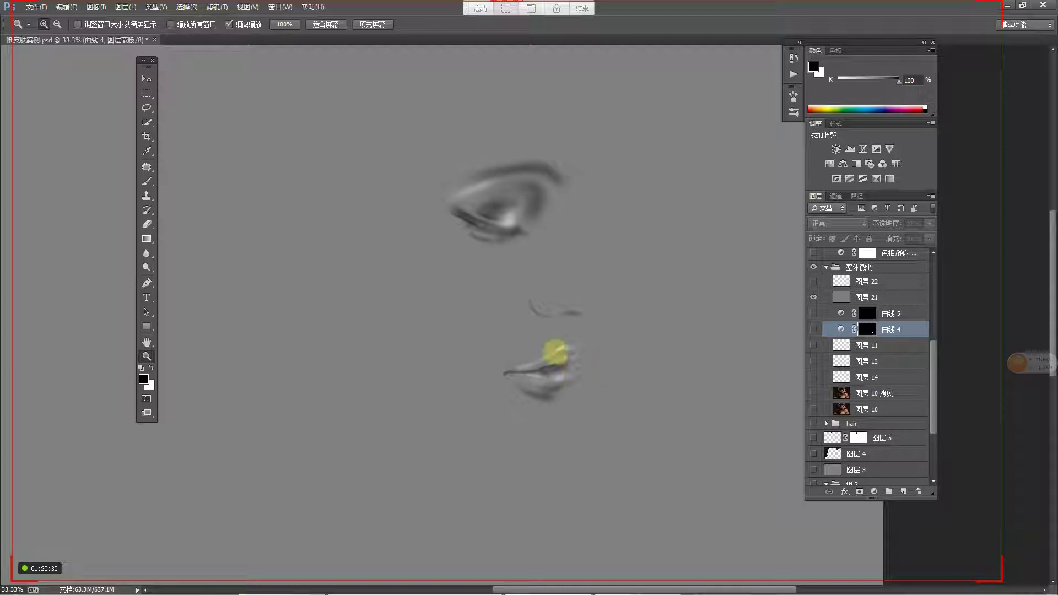
{"action": "left_click", "coordinate": [576, 368]}
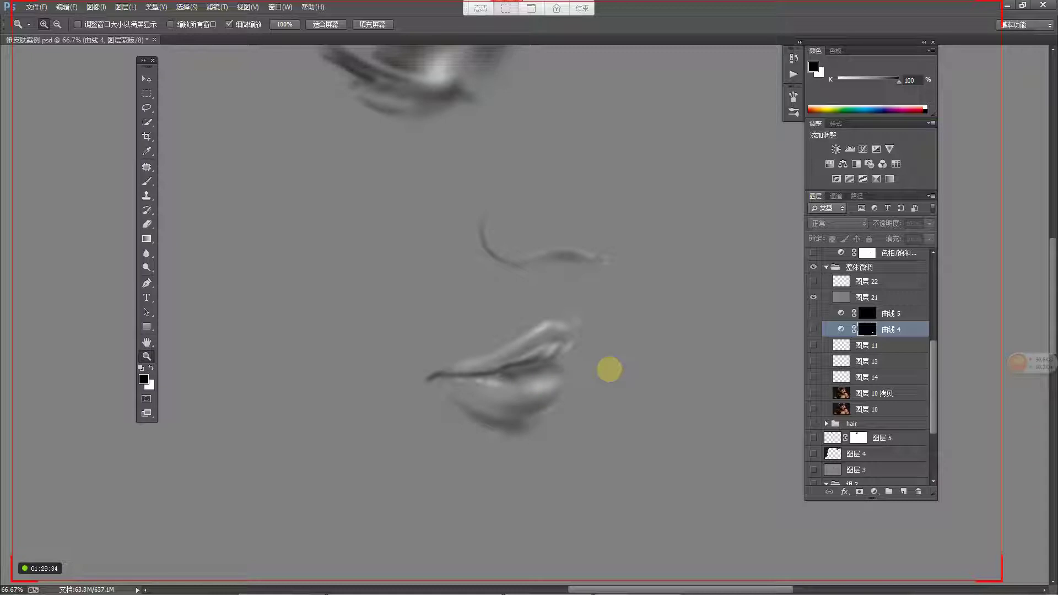
{"action": "left_click_drag", "start_coordinate": [539, 383], "coordinate": [541, 357]}
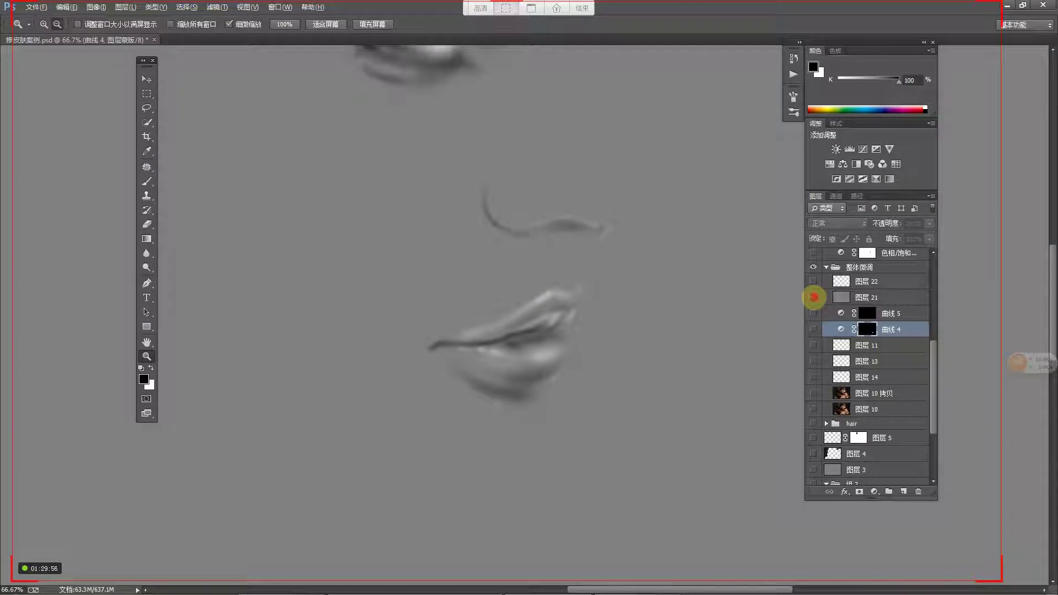
{"action": "left_click", "coordinate": [814, 298], "text": "alt"}
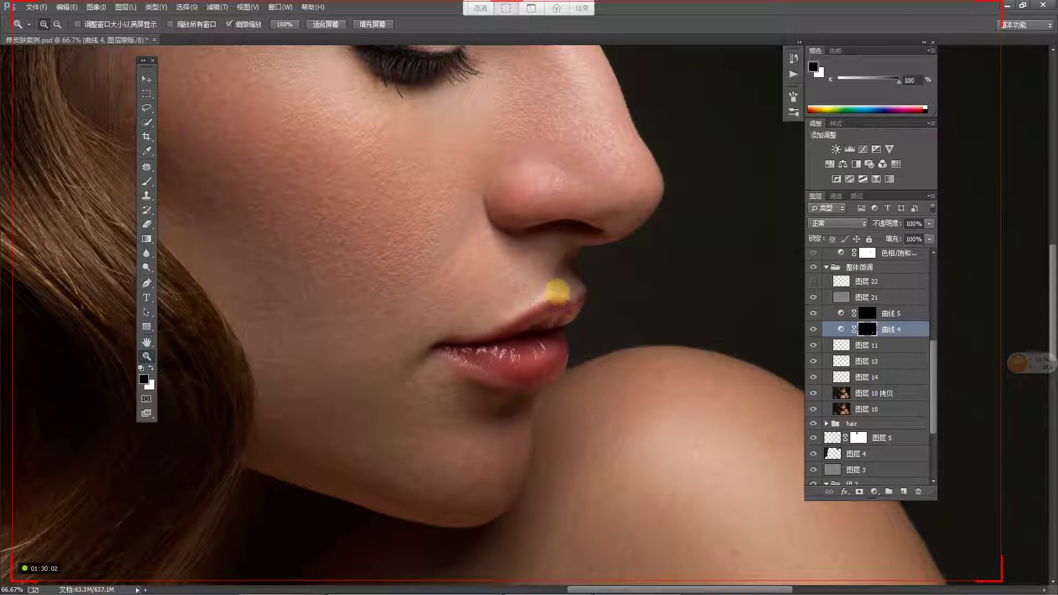
Step: Compare the lips and the whole face with 图层 21 hidden and shown, rechecking its isolated shading and leaving it visible
{"action": "left_click", "coordinate": [814, 297]}
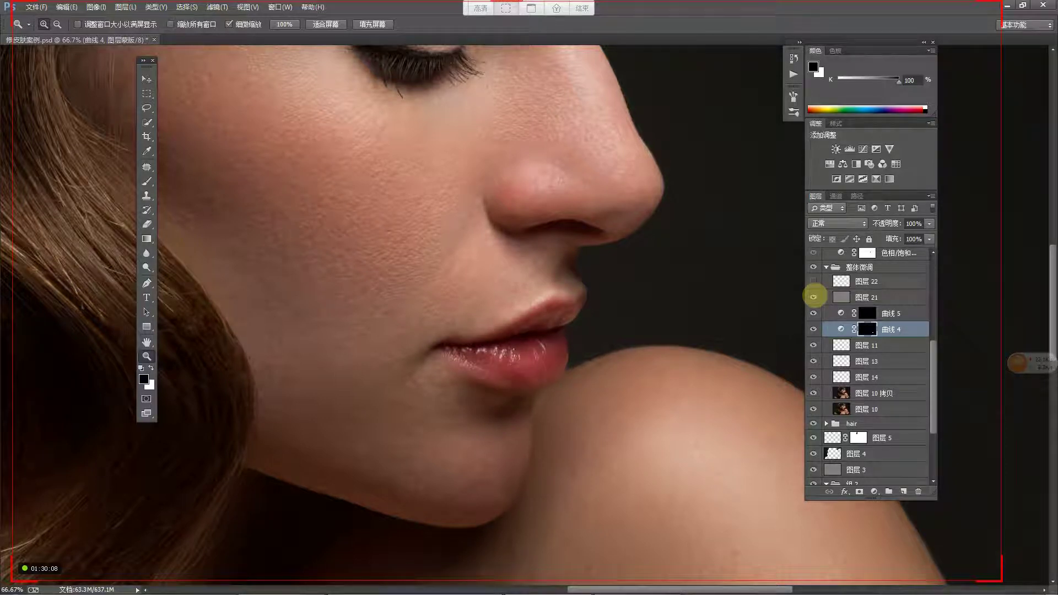
{"action": "left_click", "coordinate": [814, 297], "text": "alt"}
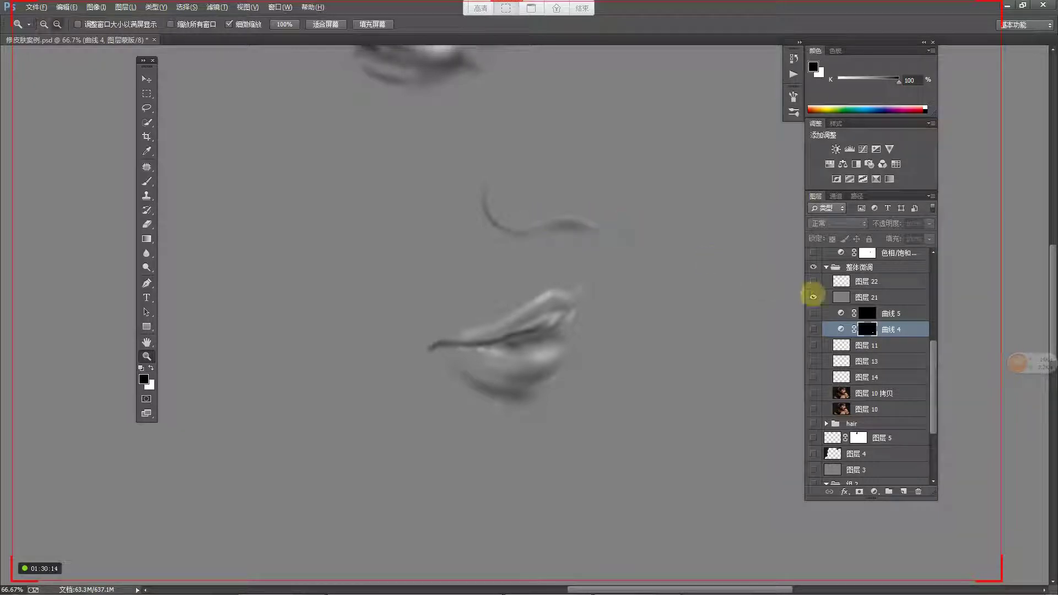
{"action": "left_click", "coordinate": [814, 297], "text": "alt"}
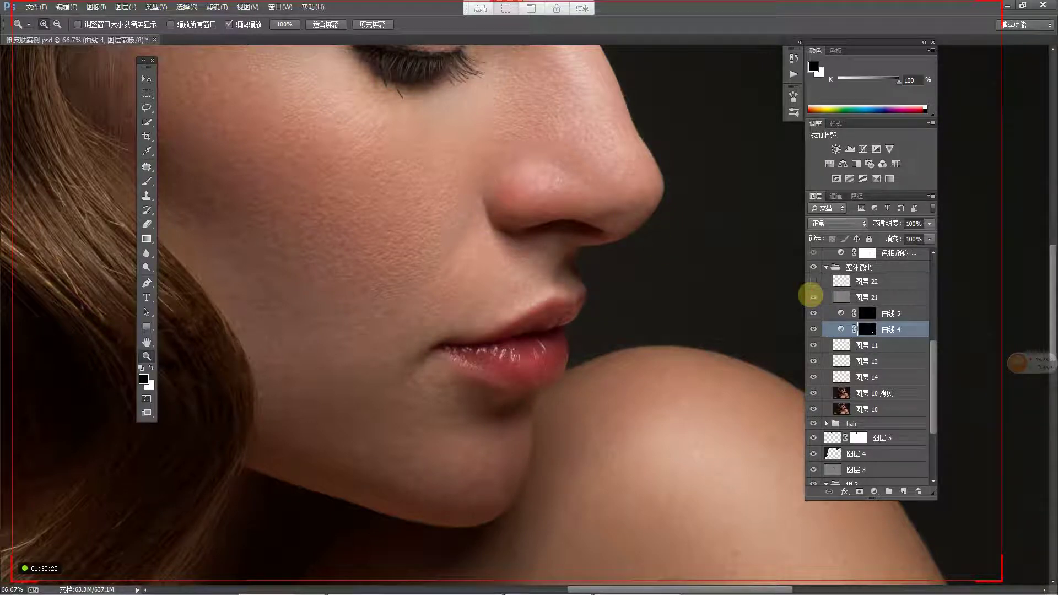
{"action": "left_click", "coordinate": [813, 297]}
{"action": "left_click", "coordinate": [813, 298]}
{"action": "left_click_drag", "start_coordinate": [700, 266], "coordinate": [609, 312]}
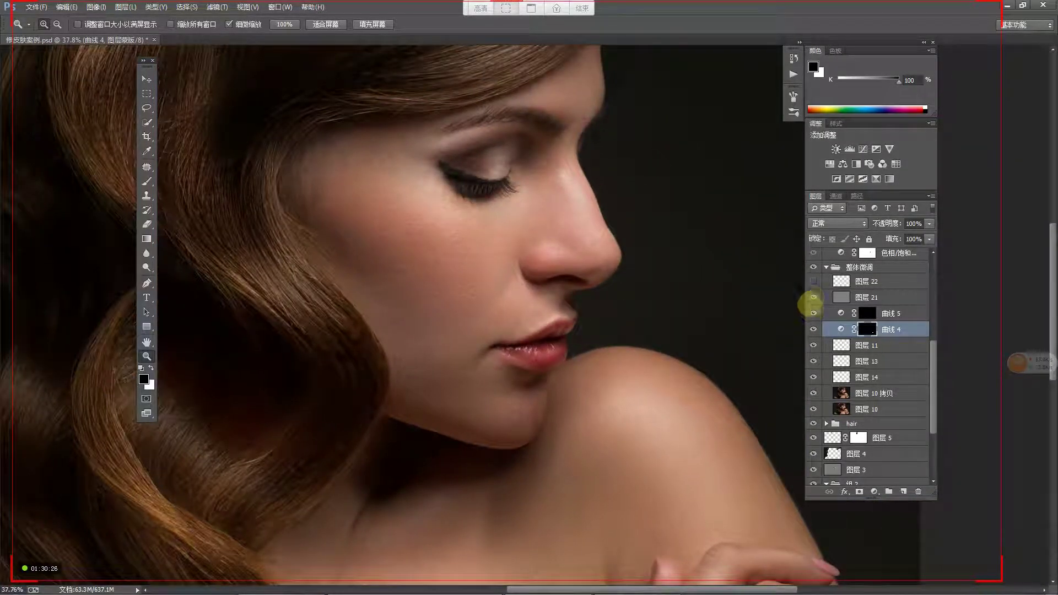
{"action": "left_click", "coordinate": [813, 297]}
{"action": "left_click", "coordinate": [813, 297]}
Step: Show 图层 22, examine its painted eyebrow and eyelash hairs in isolation, and restore the other layers
{"action": "left_click", "coordinate": [813, 282]}
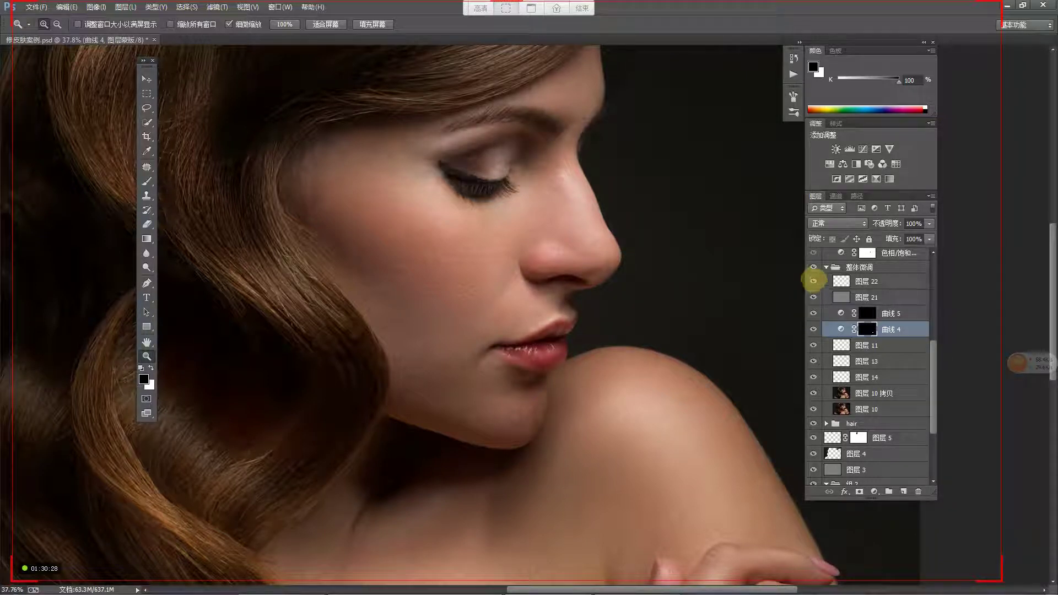
{"action": "left_click_drag", "start_coordinate": [699, 265], "coordinate": [652, 326]}
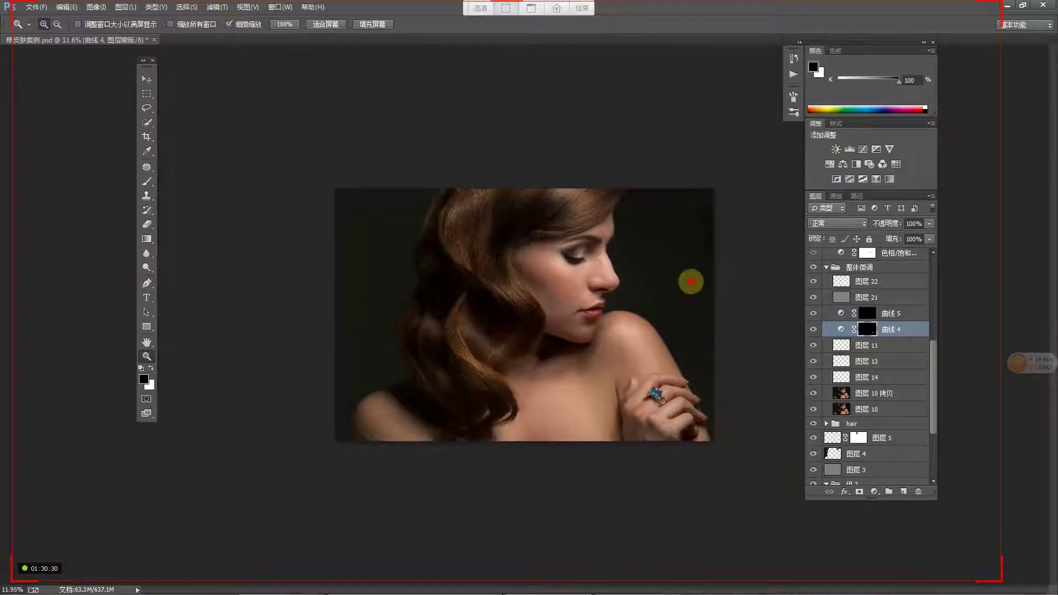
{"action": "left_click_drag", "start_coordinate": [686, 283], "coordinate": [696, 282]}
{"action": "left_click", "coordinate": [814, 282], "text": "alt"}
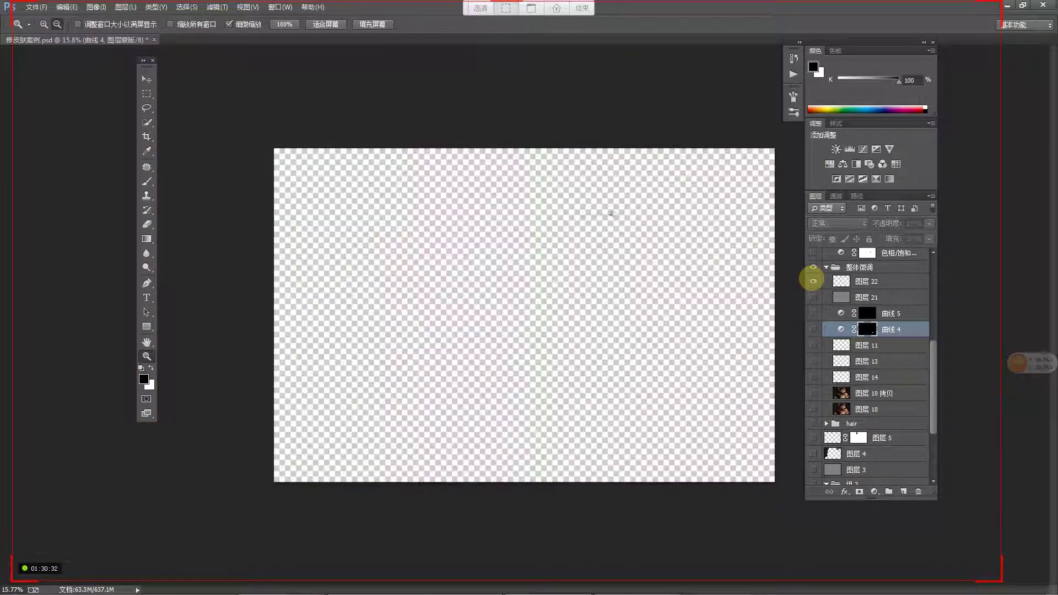
{"action": "mouse_move", "coordinate": [638, 208]}
{"action": "left_mouse_down"}
{"action": "mouse_move", "coordinate": [669, 204]}
{"action": "mouse_move", "coordinate": [610, 241]}
{"action": "mouse_move", "coordinate": [608, 288]}
{"action": "left_mouse_up"}
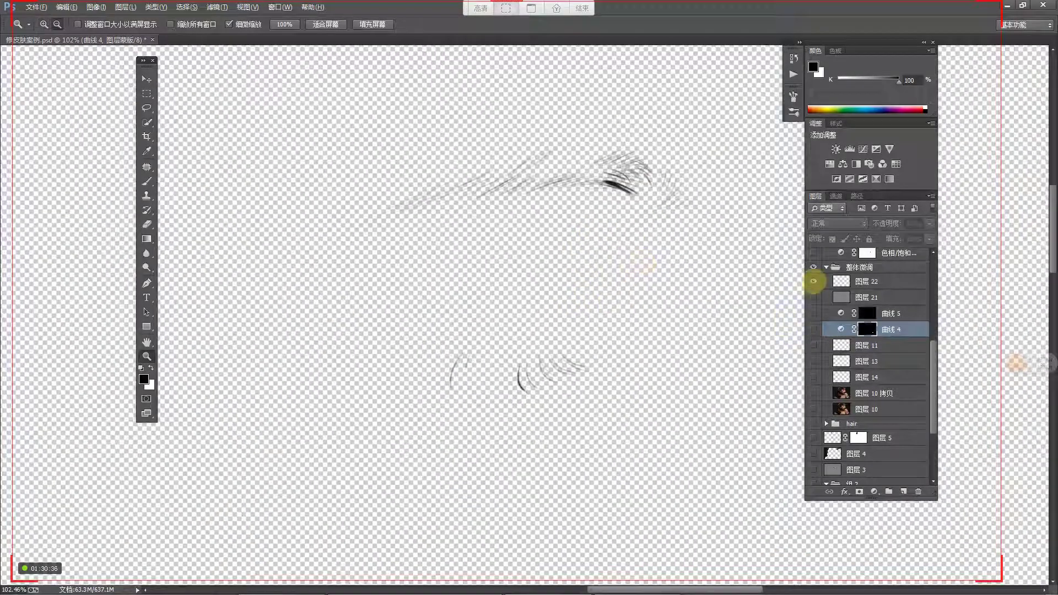
{"action": "left_click", "coordinate": [814, 281], "text": "alt"}
Step: Compare the eyebrow and lashes with 图层 22 hidden and shown, and select the layer with it left visible
{"action": "left_click", "coordinate": [814, 282]}
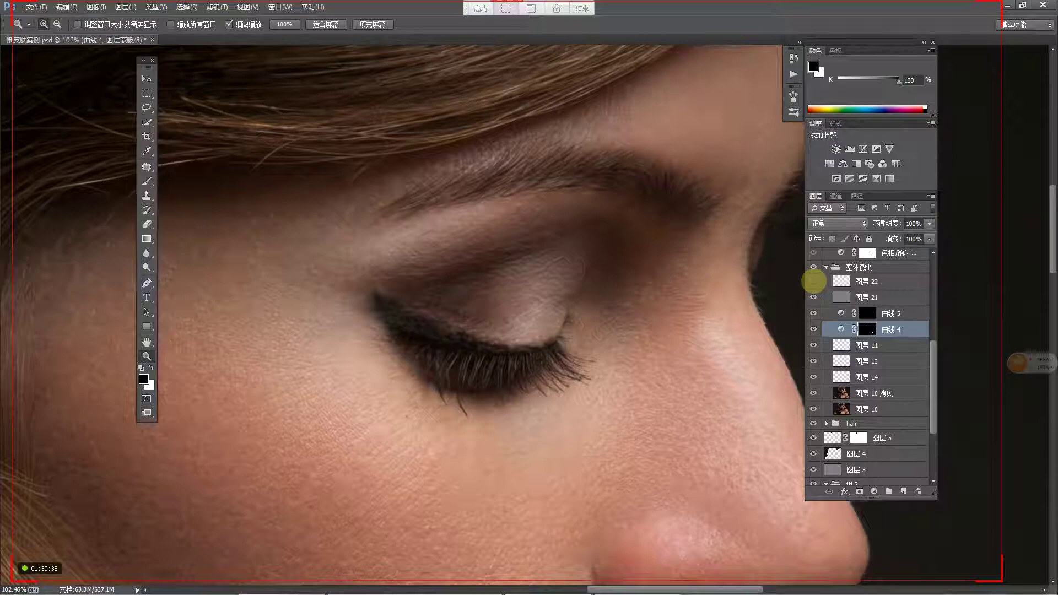
{"action": "left_click", "coordinate": [814, 282]}
{"action": "left_click", "coordinate": [813, 282]}
{"action": "left_click", "coordinate": [813, 282]}
{"action": "left_click", "coordinate": [843, 281]}
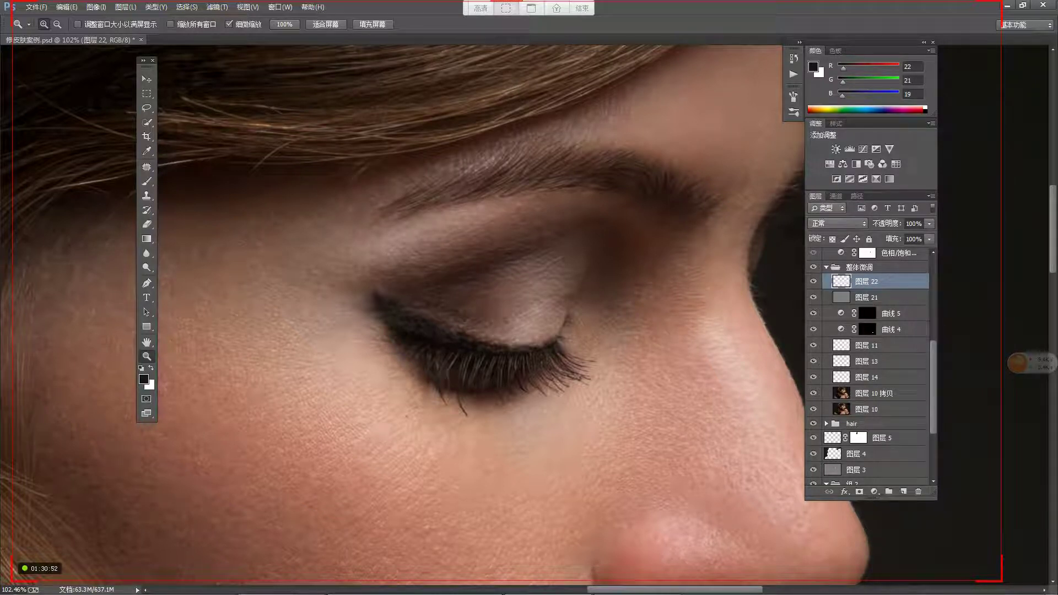
Step: Collapse and select the 整体微调 group, and hide the 色相/饱和度 adjustment layer directly above it
{"action": "scroll", "coordinate": [874, 366], "scroll_direction": "up", "scroll_amount": 3}
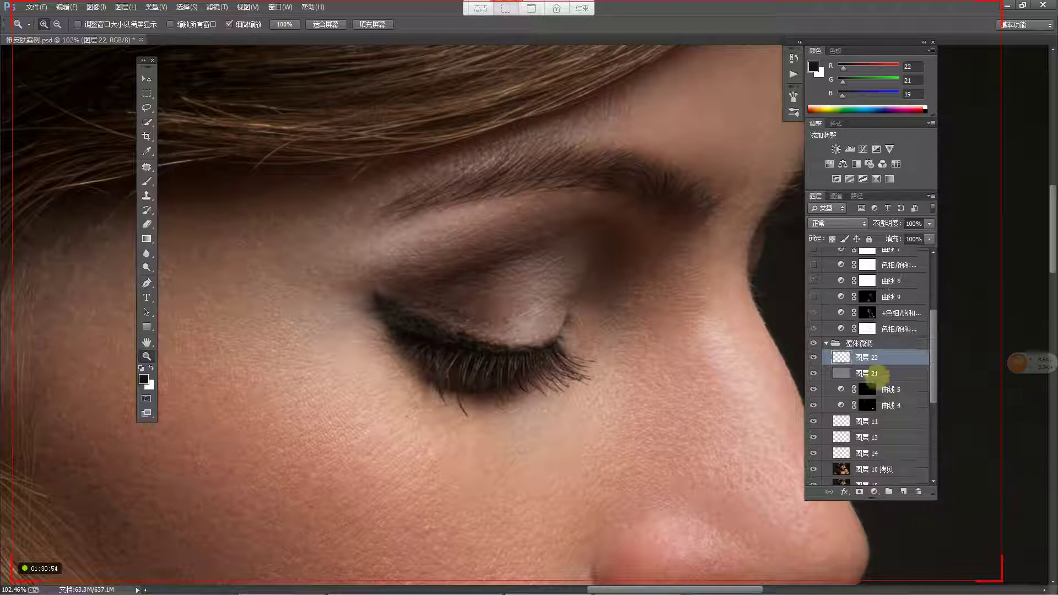
{"action": "left_click", "coordinate": [826, 343]}
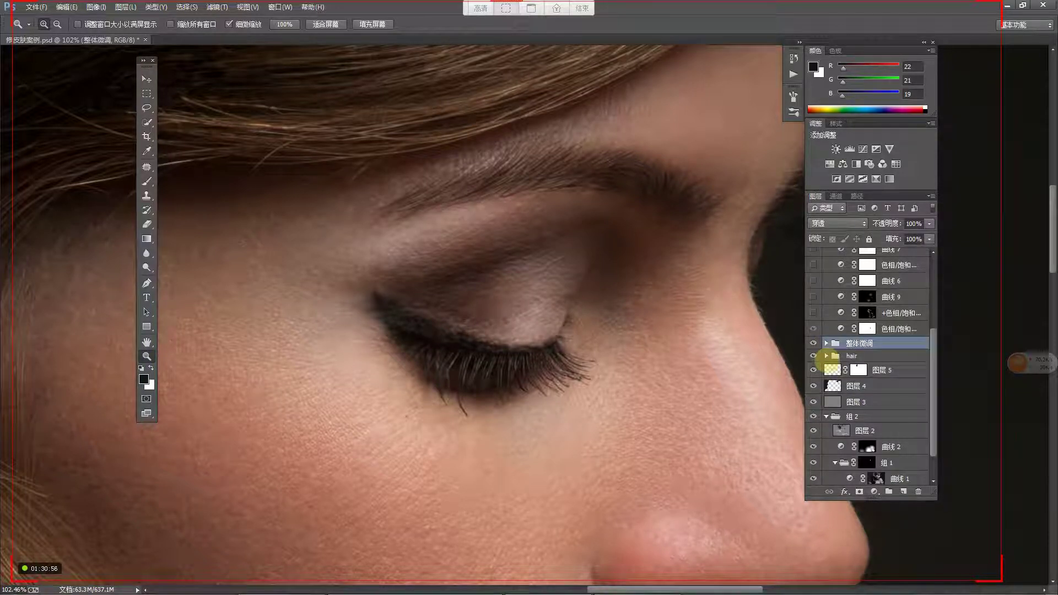
{"action": "left_click", "coordinate": [849, 343]}
{"action": "scroll", "coordinate": [849, 355], "scroll_direction": "up", "scroll_amount": 1}
{"action": "scroll", "coordinate": [852, 358], "scroll_direction": "up", "scroll_amount": 2}
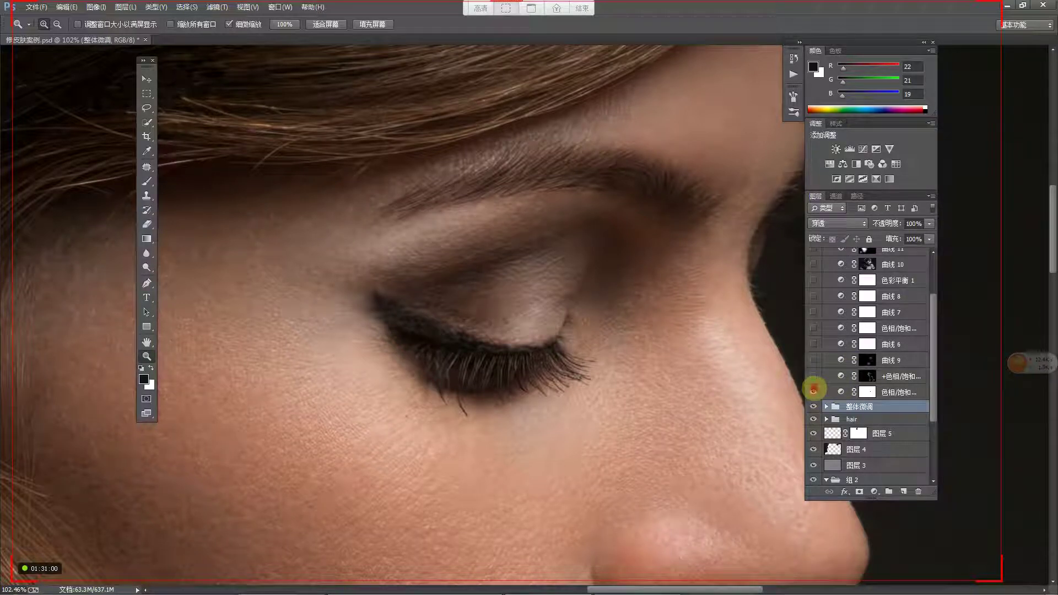
Step: Examine the colour of the face up close and review the adjustment layers in group C
{"action": "left_click_drag", "start_coordinate": [673, 328], "coordinate": [583, 295]}
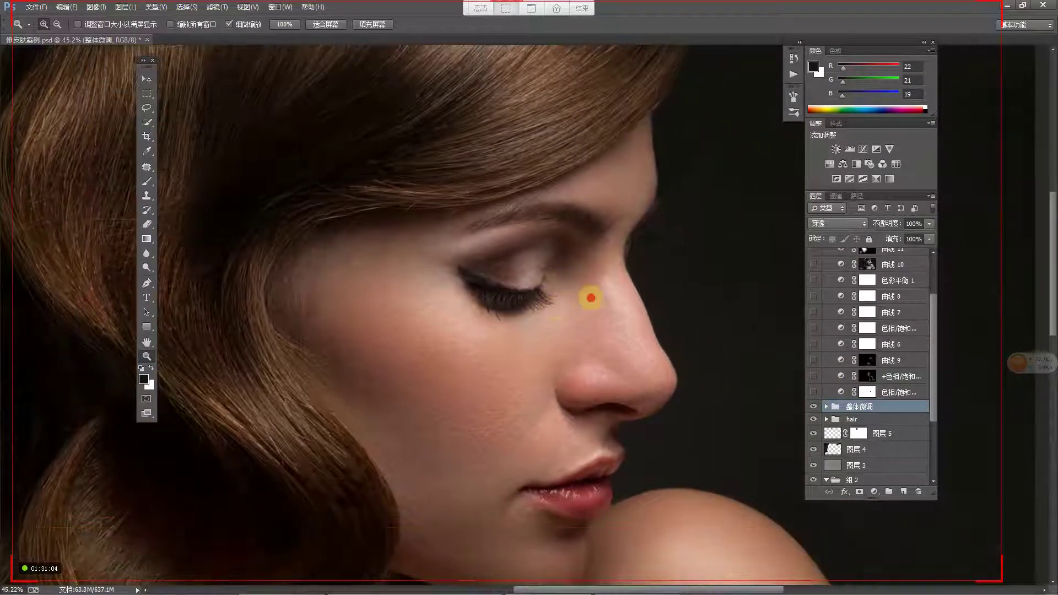
{"action": "scroll", "coordinate": [849, 361], "scroll_direction": "up", "scroll_amount": 2}
{"action": "scroll", "coordinate": [854, 359], "scroll_direction": "down", "scroll_amount": 3}
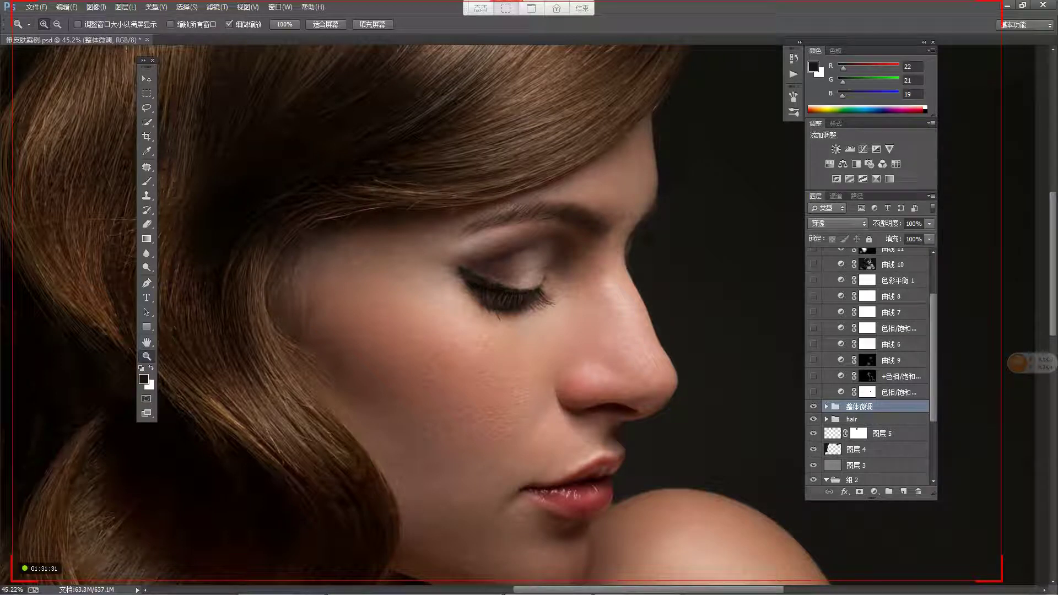
{"action": "left_click_drag", "start_coordinate": [614, 345], "coordinate": [629, 345]}
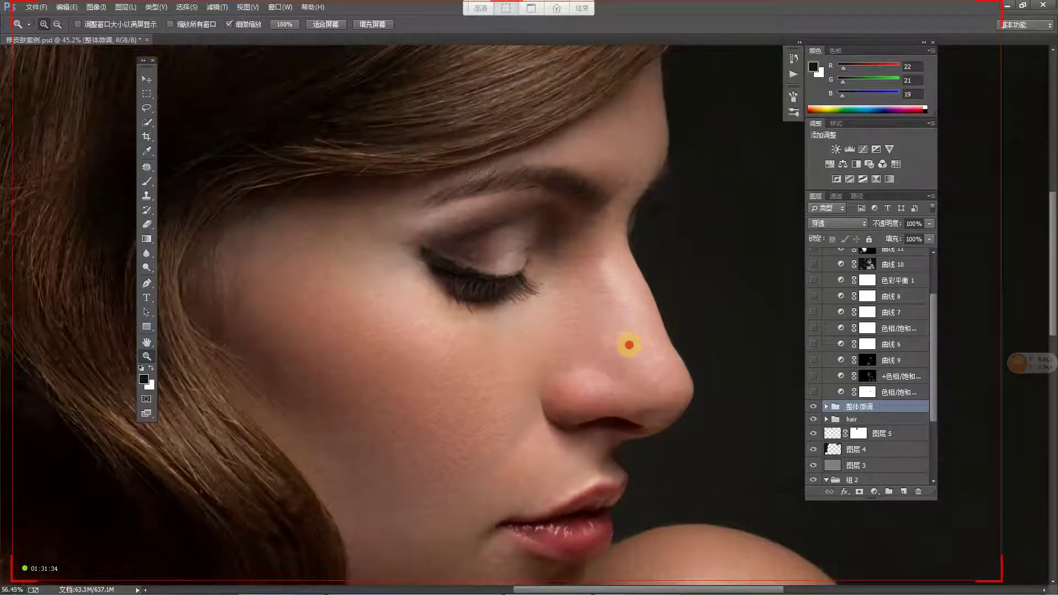
{"action": "scroll", "coordinate": [829, 310], "scroll_direction": "up", "scroll_amount": 2}
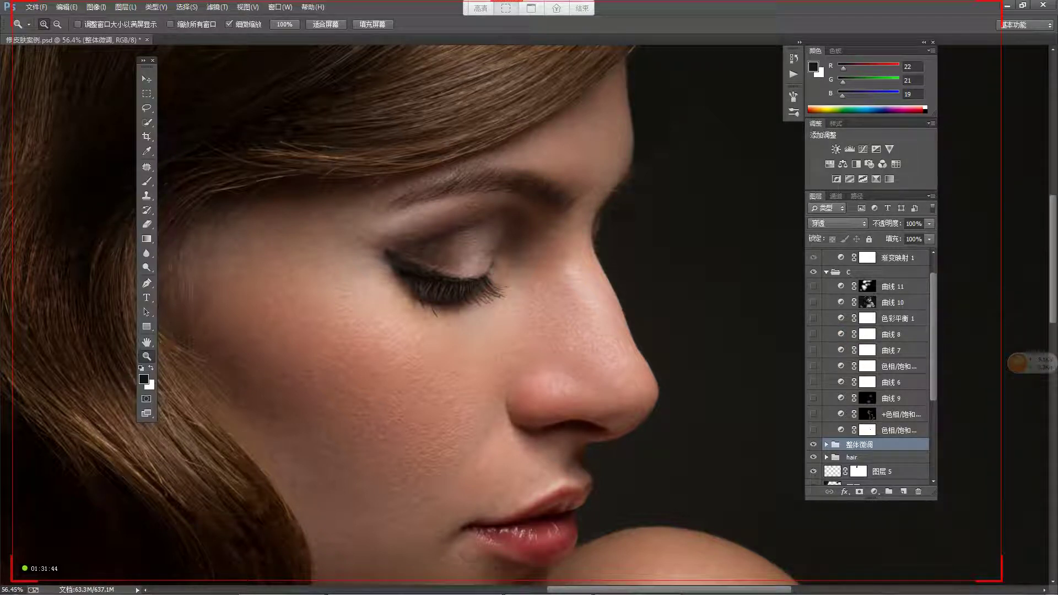
{"action": "scroll", "coordinate": [840, 369], "scroll_direction": "down", "scroll_amount": 1}
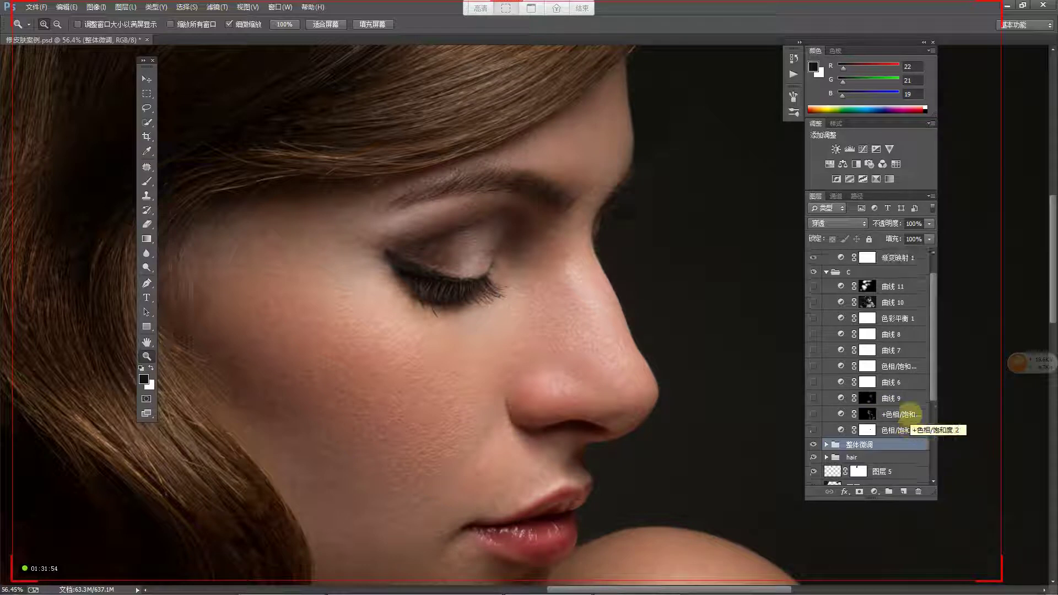
Step: Look over the face's skin tones and the adjustment layers in group C, showing the lowest Hue/Saturation layer
{"action": "left_click", "coordinate": [634, 391], "text": "alt"}
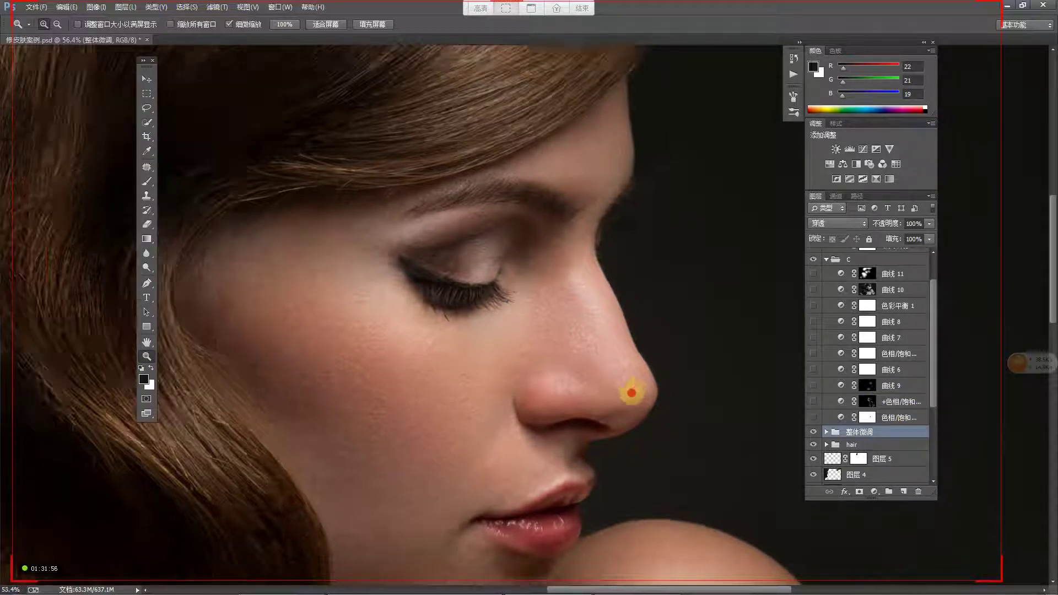
{"action": "scroll", "coordinate": [870, 386], "scroll_direction": "up", "scroll_amount": 1}
{"action": "scroll", "coordinate": [870, 386], "scroll_direction": "up", "scroll_amount": 2}
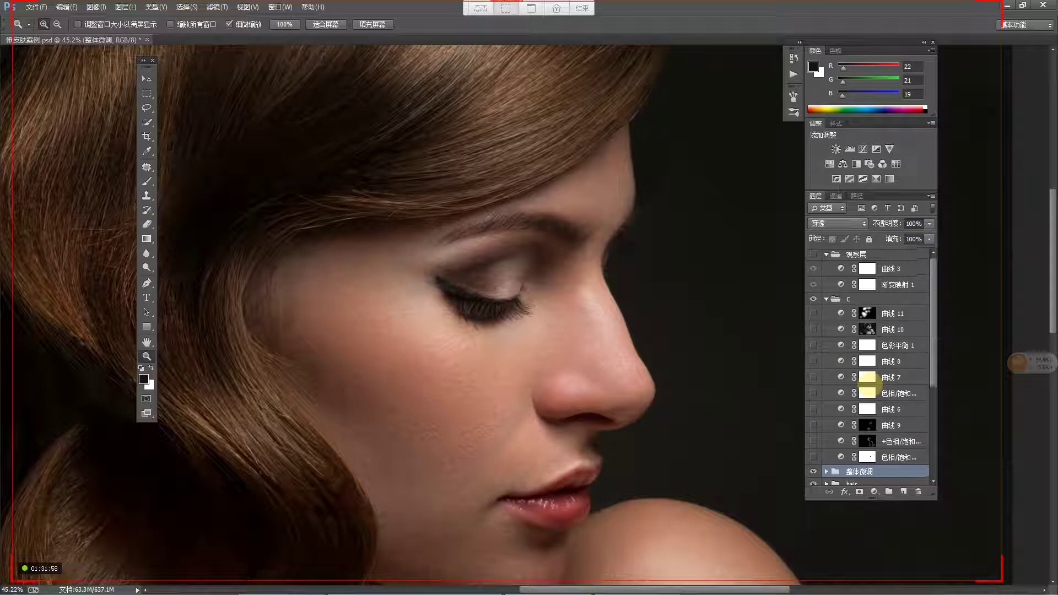
{"action": "scroll", "coordinate": [868, 380], "scroll_direction": "down", "scroll_amount": 3}
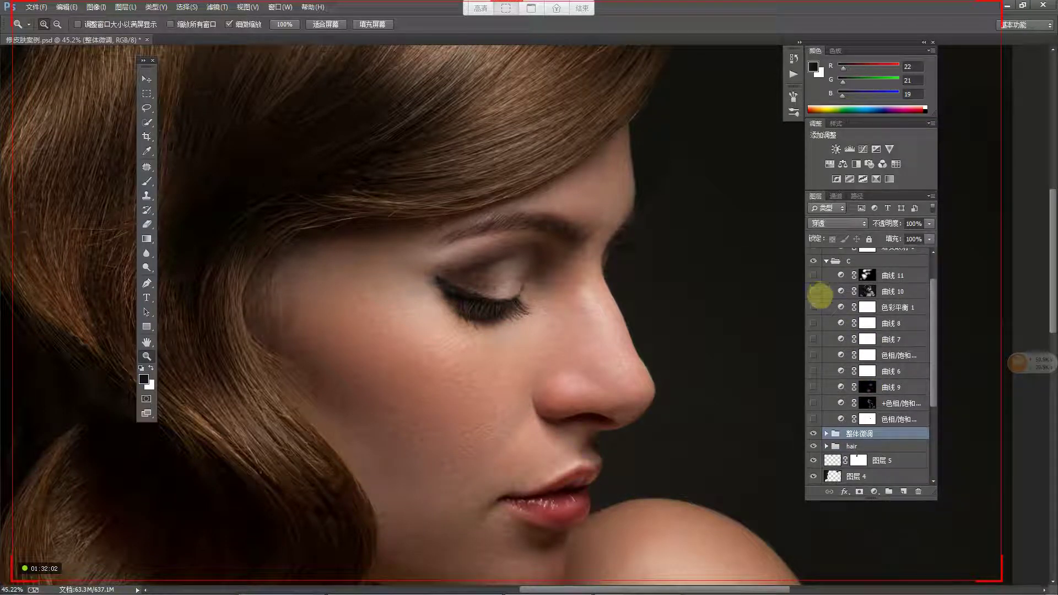
{"action": "scroll", "coordinate": [831, 334], "scroll_direction": "up", "scroll_amount": 1}
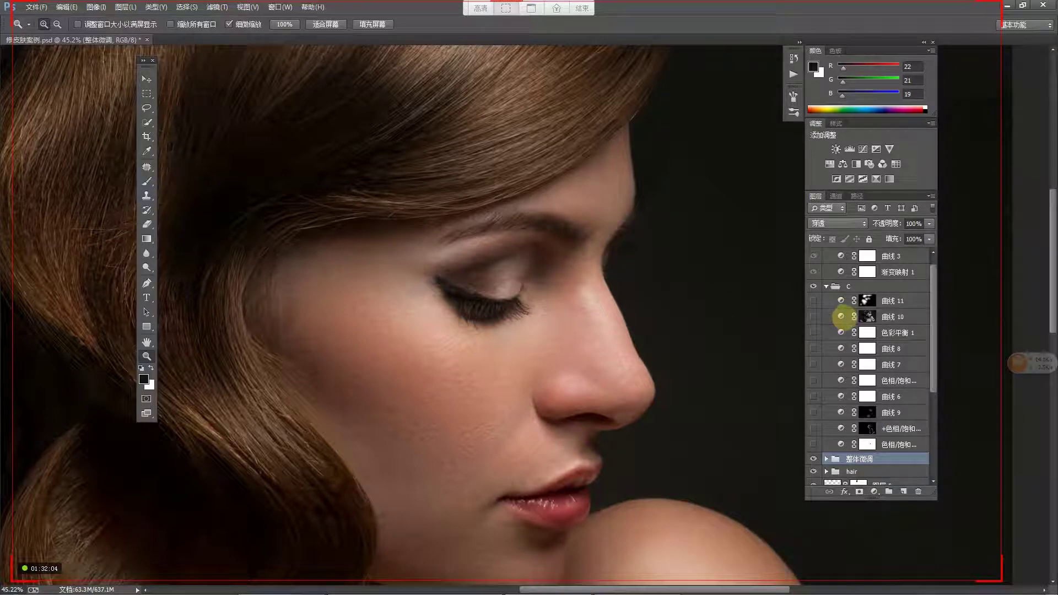
{"action": "scroll", "coordinate": [842, 316], "scroll_direction": "down", "scroll_amount": 2}
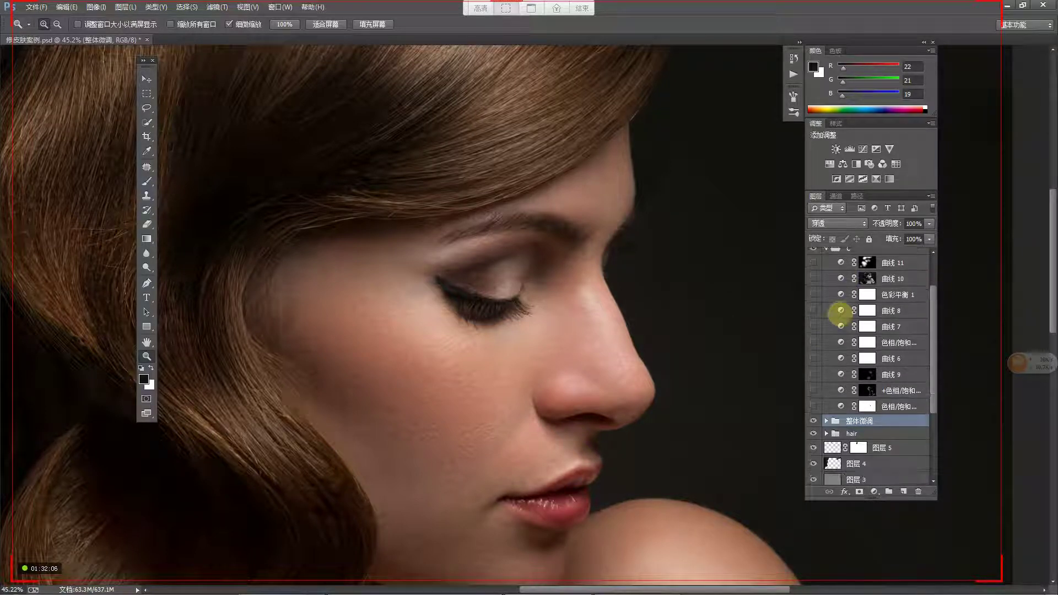
{"action": "scroll", "coordinate": [841, 310], "scroll_direction": "down", "scroll_amount": 1}
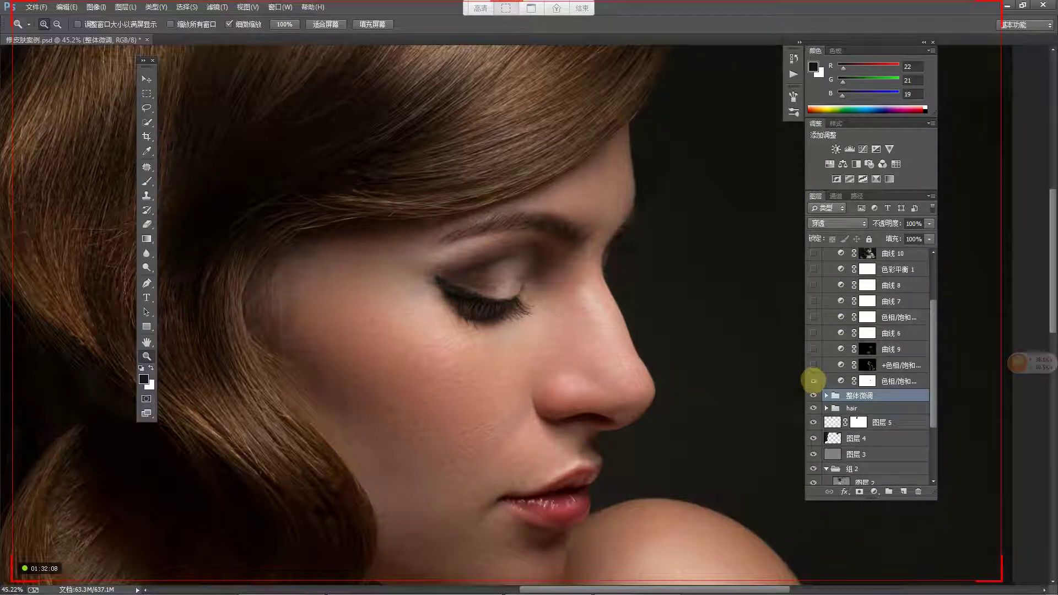
{"action": "mouse_move", "coordinate": [620, 314]}
{"action": "left_mouse_down"}
{"action": "mouse_move", "coordinate": [602, 336]}
{"action": "mouse_move", "coordinate": [607, 314]}
{"action": "left_mouse_up"}
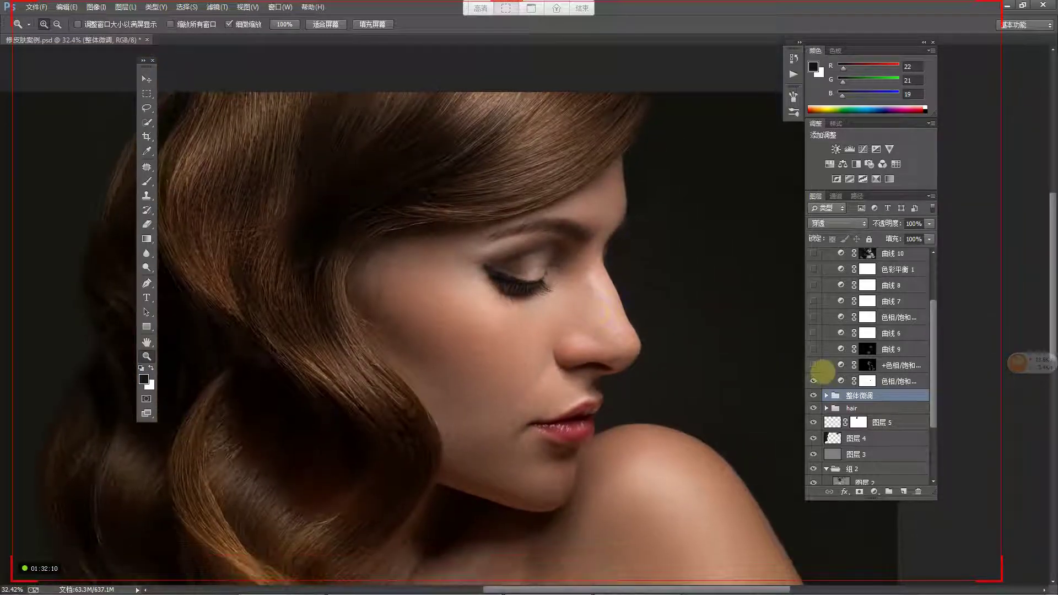
Step: Review the Reds, Yellows and Greens settings of group C's lowest Hue/Saturation layer, and hide that layer again
{"action": "double_click", "coordinate": [841, 380]}
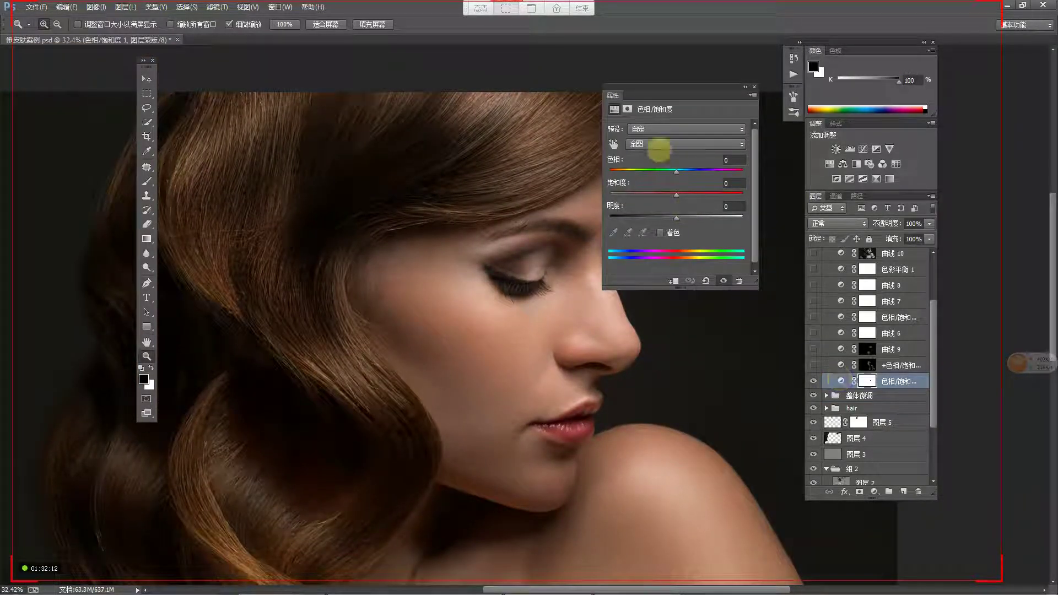
{"action": "left_click", "coordinate": [659, 145]}
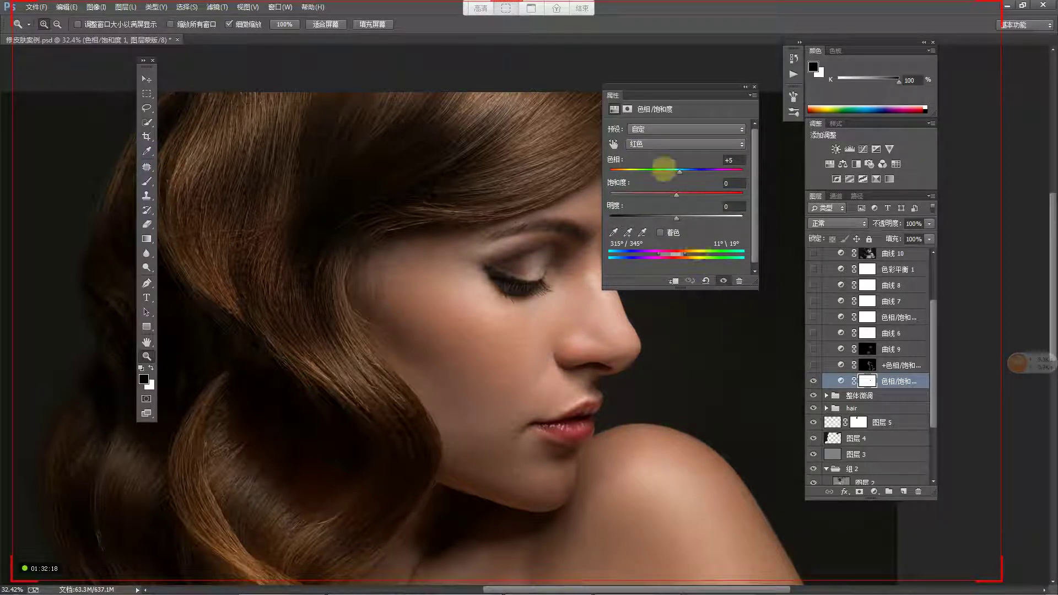
{"action": "left_click", "coordinate": [656, 144]}
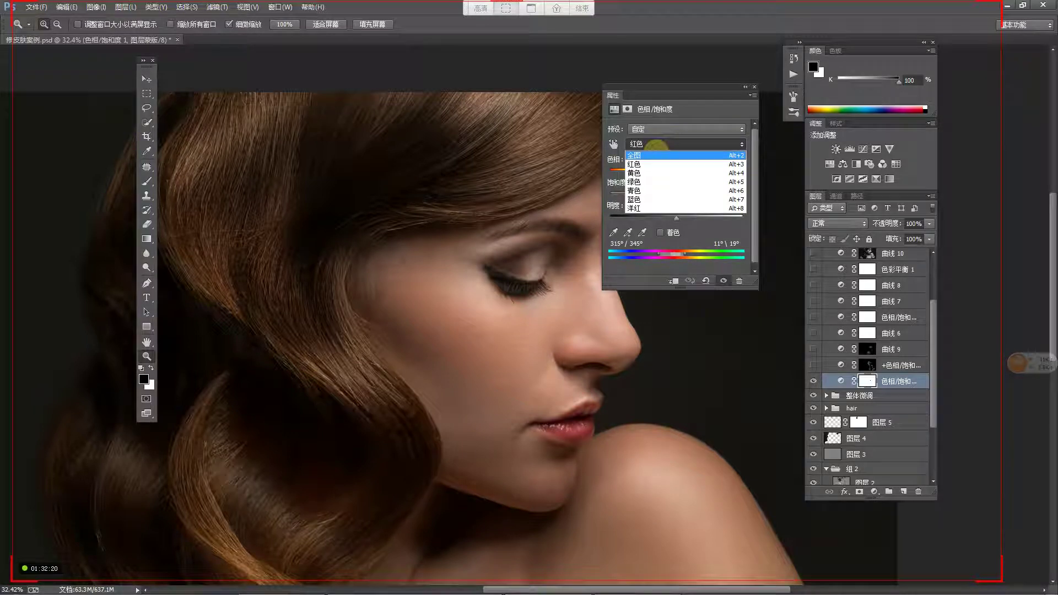
{"action": "left_click", "coordinate": [659, 173]}
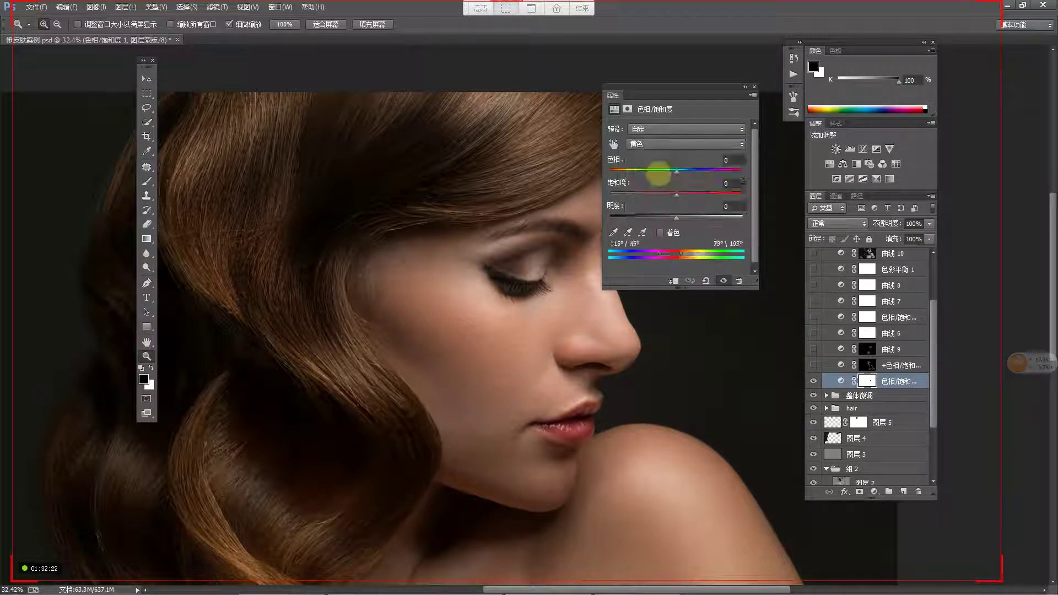
{"action": "left_click", "coordinate": [656, 143]}
{"action": "left_click", "coordinate": [653, 182]}
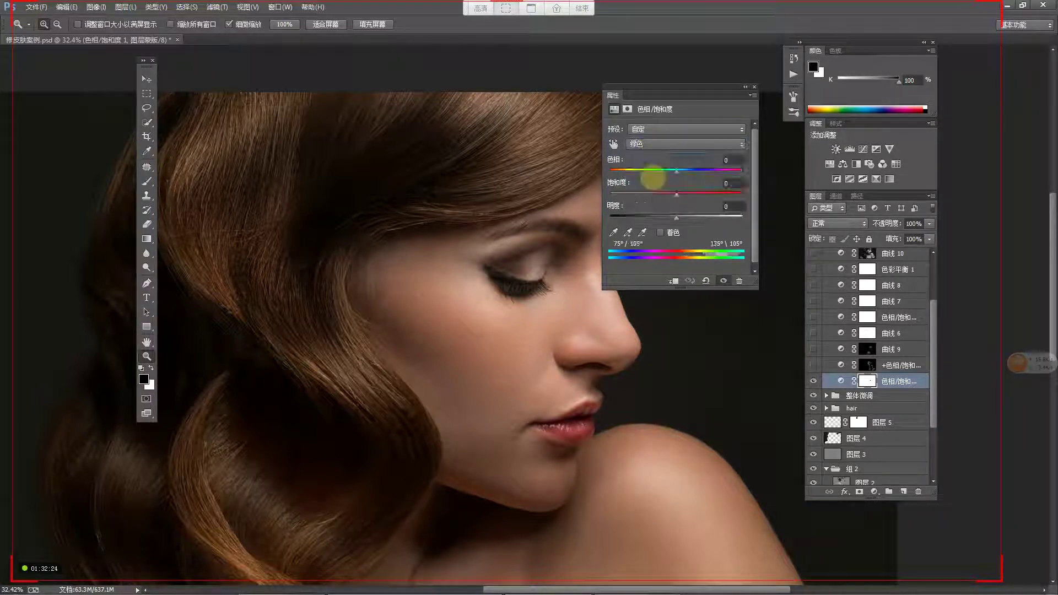
{"action": "left_click", "coordinate": [653, 144]}
{"action": "left_click", "coordinate": [652, 164]}
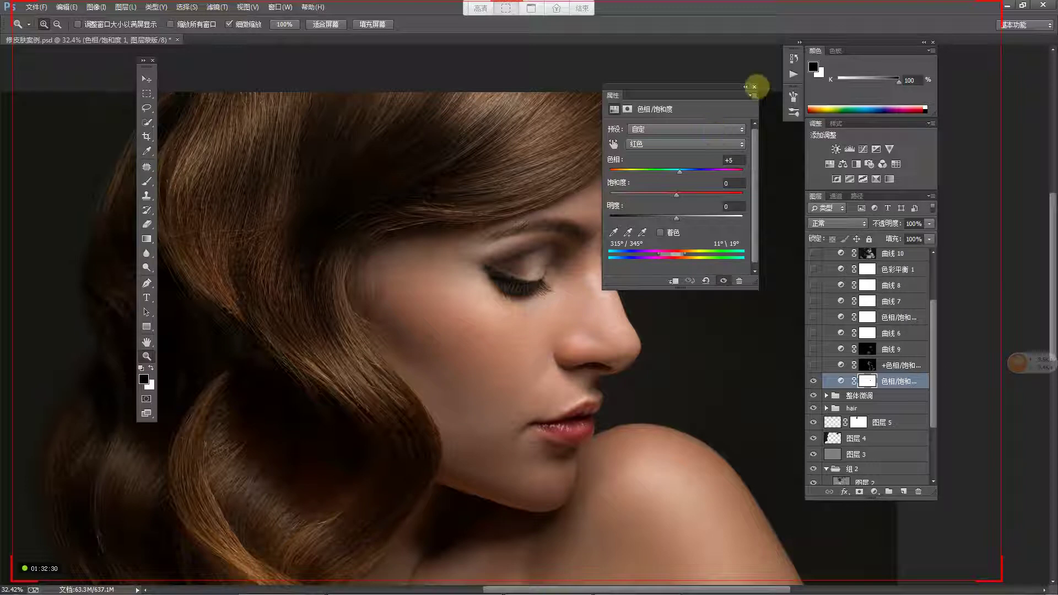
{"action": "left_click", "coordinate": [755, 87]}
{"action": "left_click", "coordinate": [814, 381]}
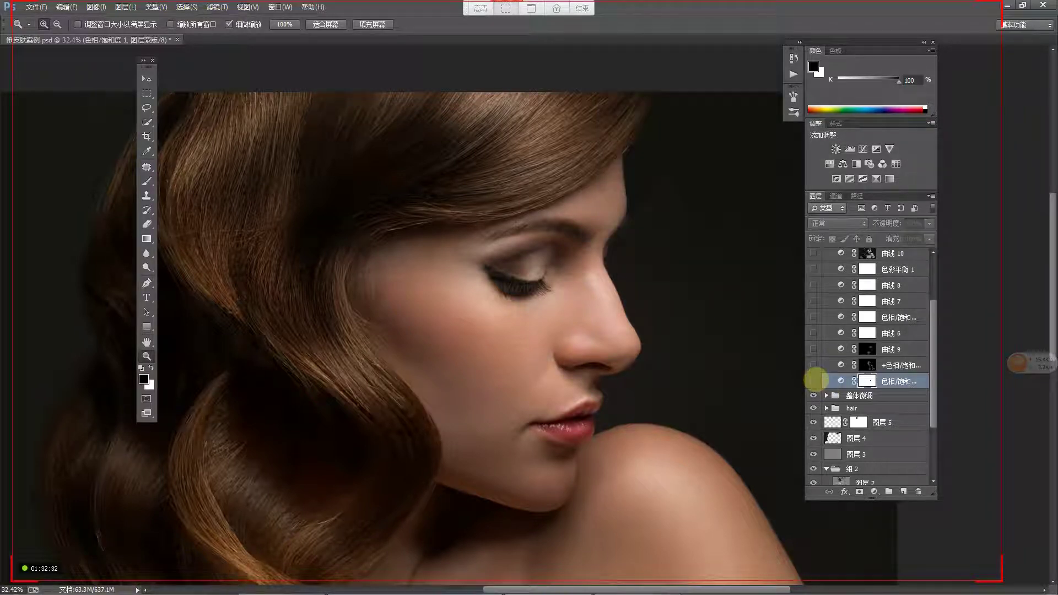
Step: Examine the skin color of the face against the shoulder, chest and hand, both close up and in the whole portrait
{"action": "left_click_drag", "start_coordinate": [531, 300], "coordinate": [533, 280]}
{"action": "scroll", "coordinate": [533, 279], "scroll_direction": "down", "scroll_amount": 3}
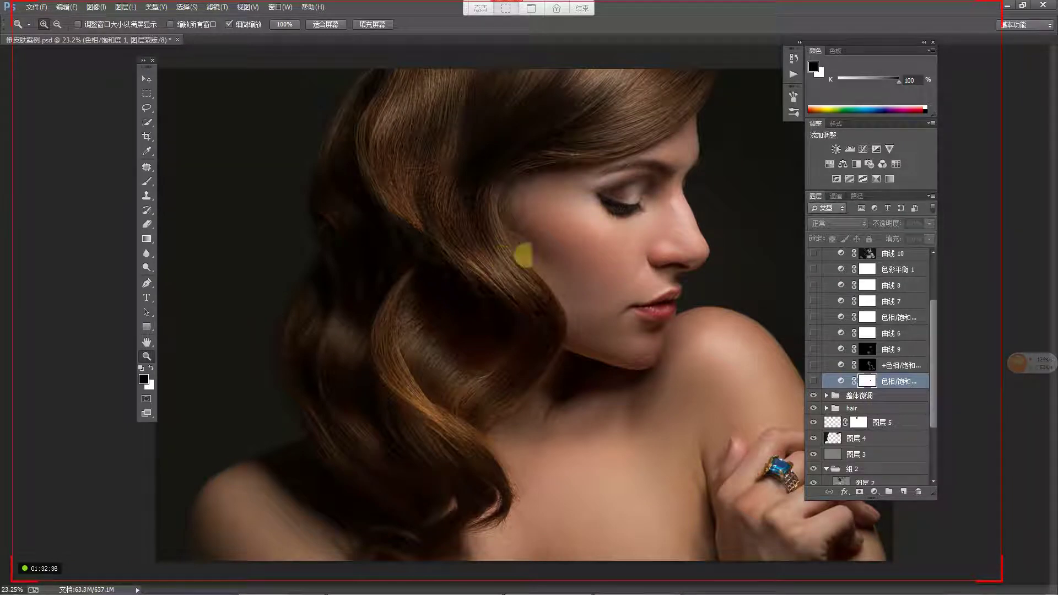
{"action": "scroll", "coordinate": [621, 246], "scroll_direction": "up", "scroll_amount": 2}
{"action": "left_click_drag", "start_coordinate": [631, 252], "coordinate": [487, 250]}
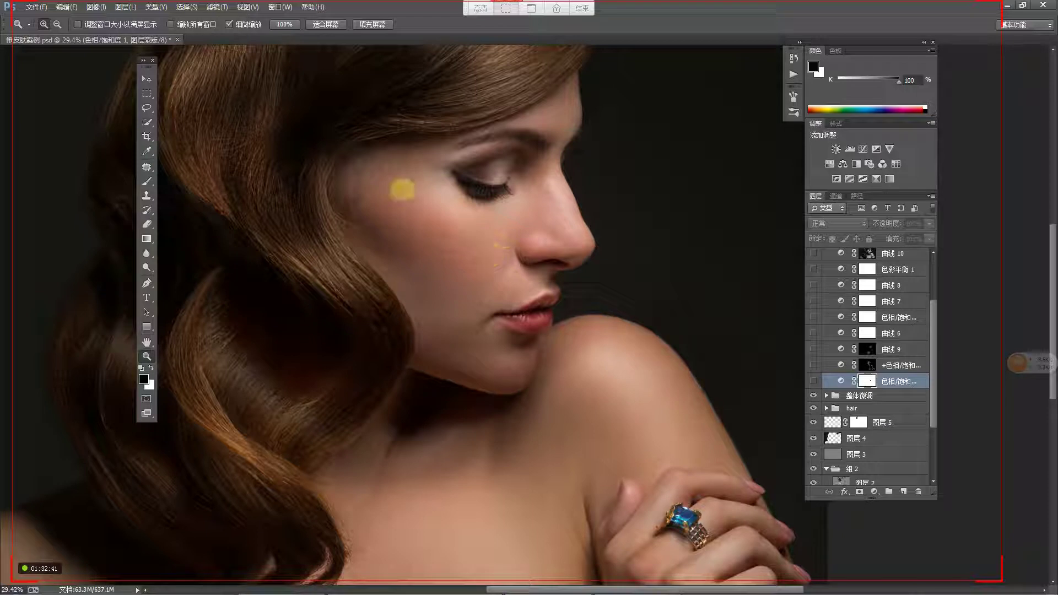
{"action": "left_click", "coordinate": [479, 297]}
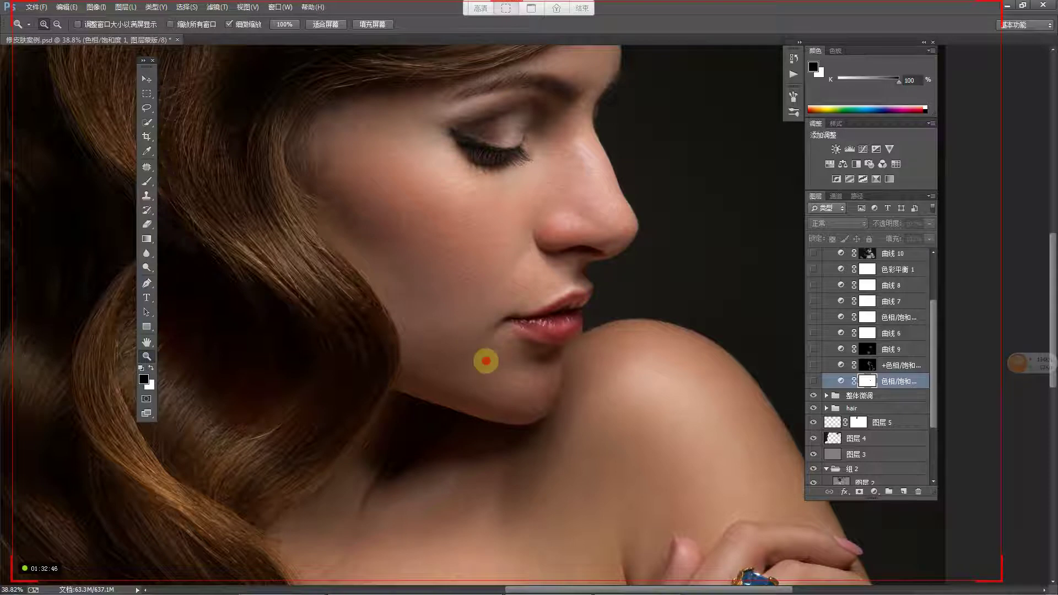
{"action": "scroll", "coordinate": [484, 389], "scroll_direction": "down", "scroll_amount": 4}
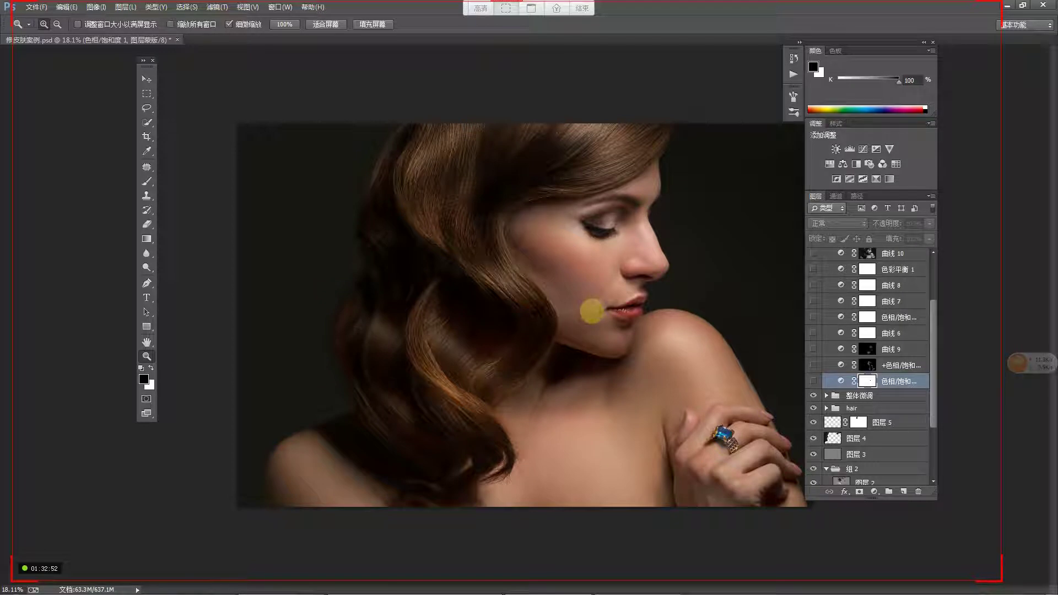
{"action": "left_click", "coordinate": [621, 291]}
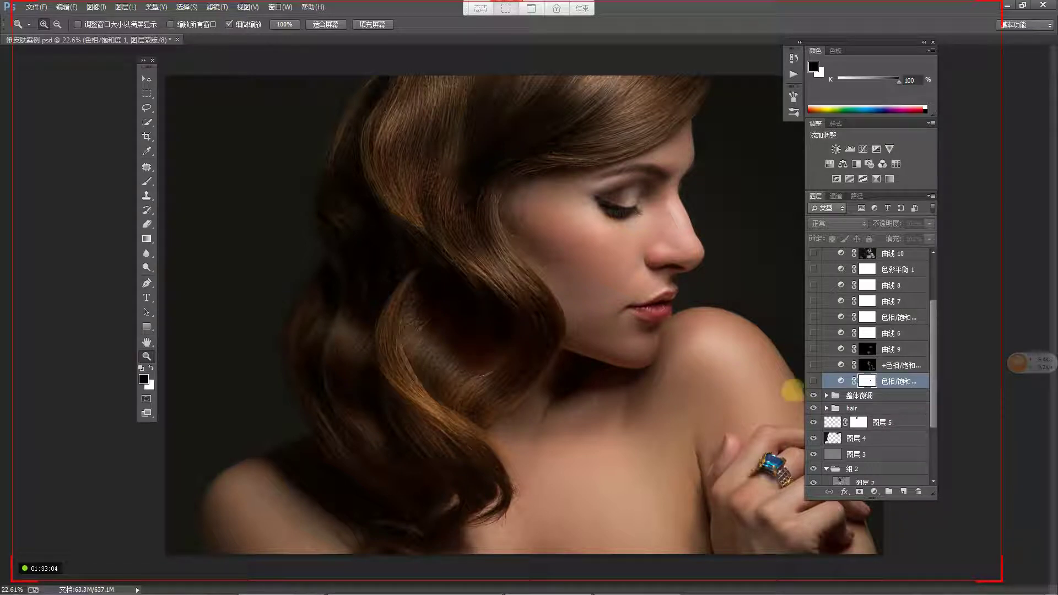
Step: Add a Hue/Saturation layer above group C's lowest one, set the Reds hue to +180 and narrow the range's upper limits to 11°\17°
{"action": "left_click", "coordinate": [874, 492]}
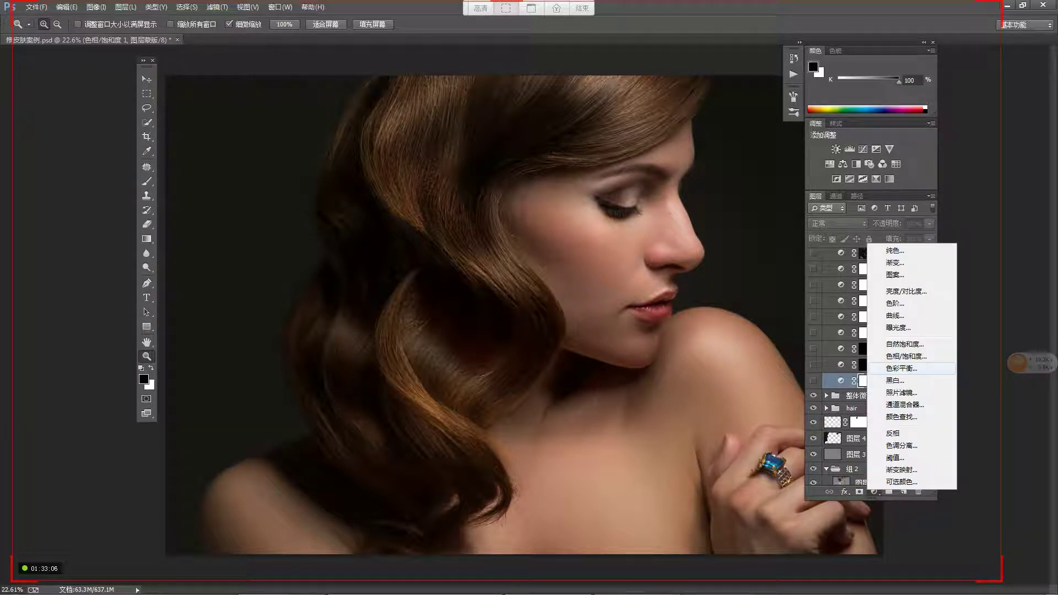
{"action": "left_click", "coordinate": [907, 356]}
{"action": "left_click_drag", "start_coordinate": [674, 86], "coordinate": [335, 139]}
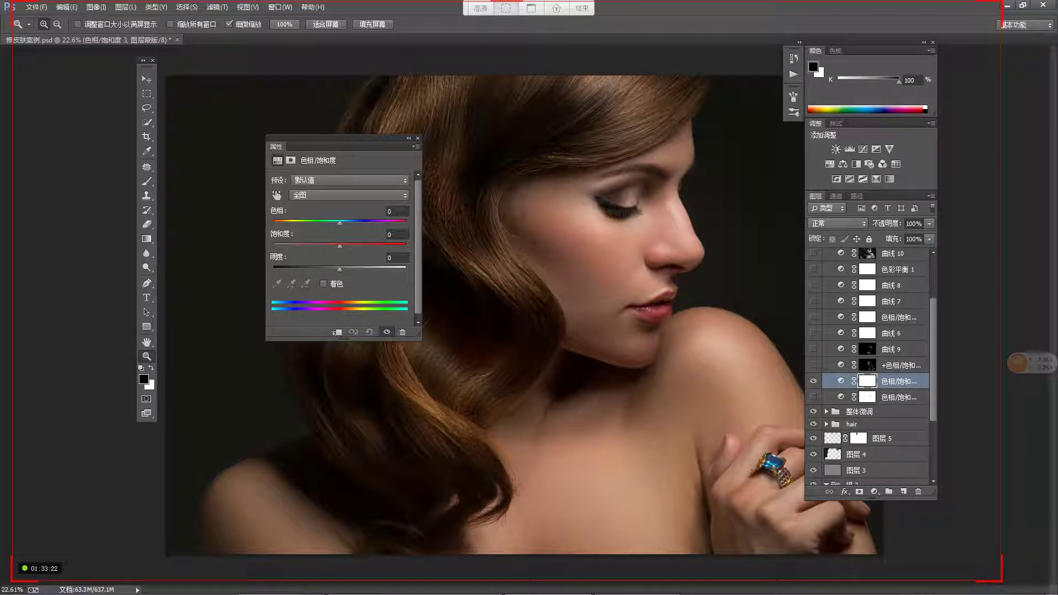
{"action": "left_click", "coordinate": [338, 196]}
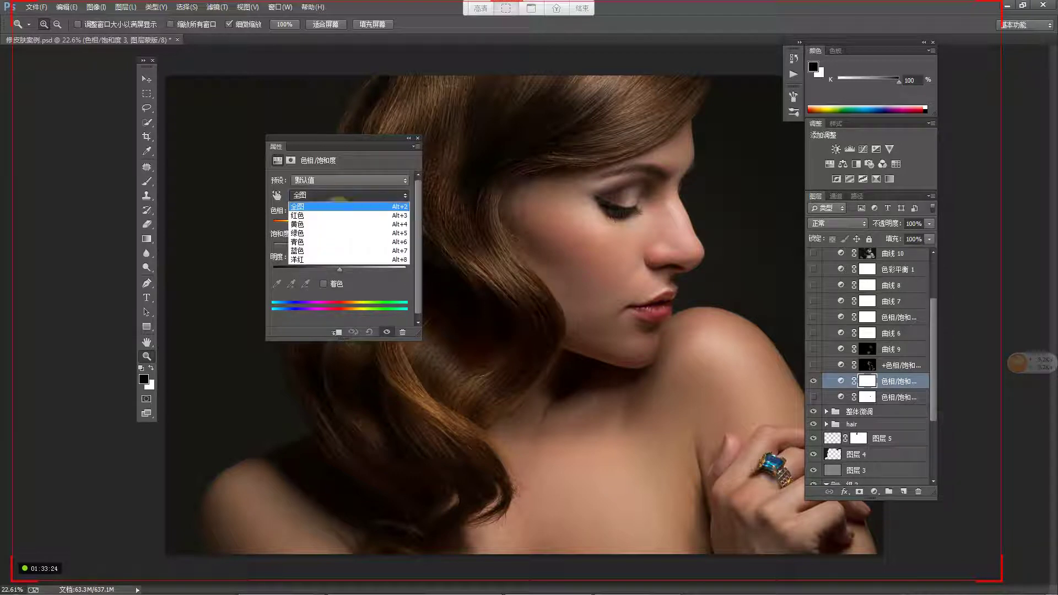
{"action": "left_click", "coordinate": [331, 215]}
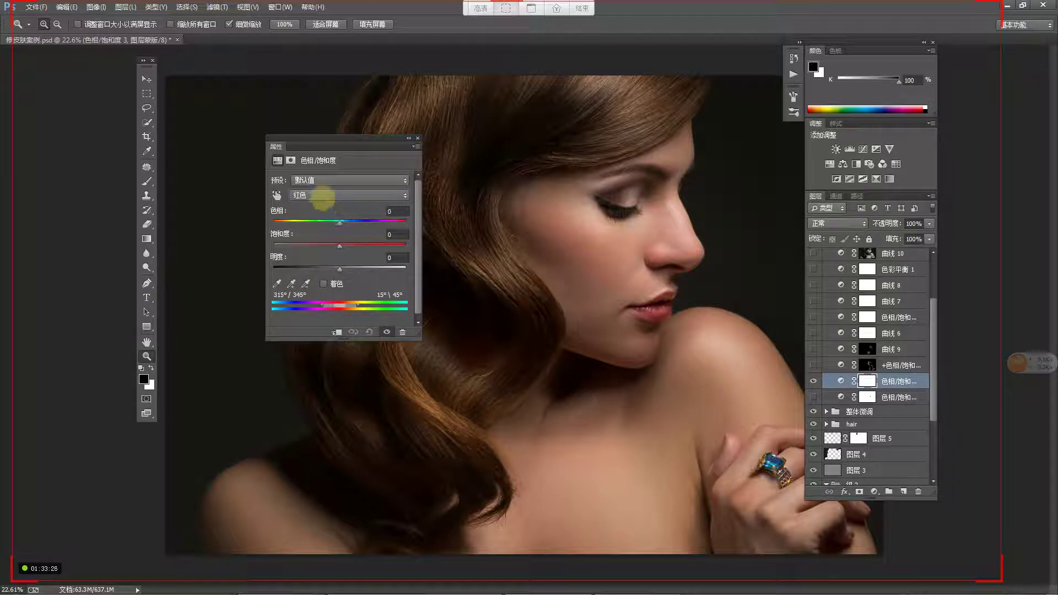
{"action": "left_click_drag", "start_coordinate": [334, 225], "coordinate": [417, 227]}
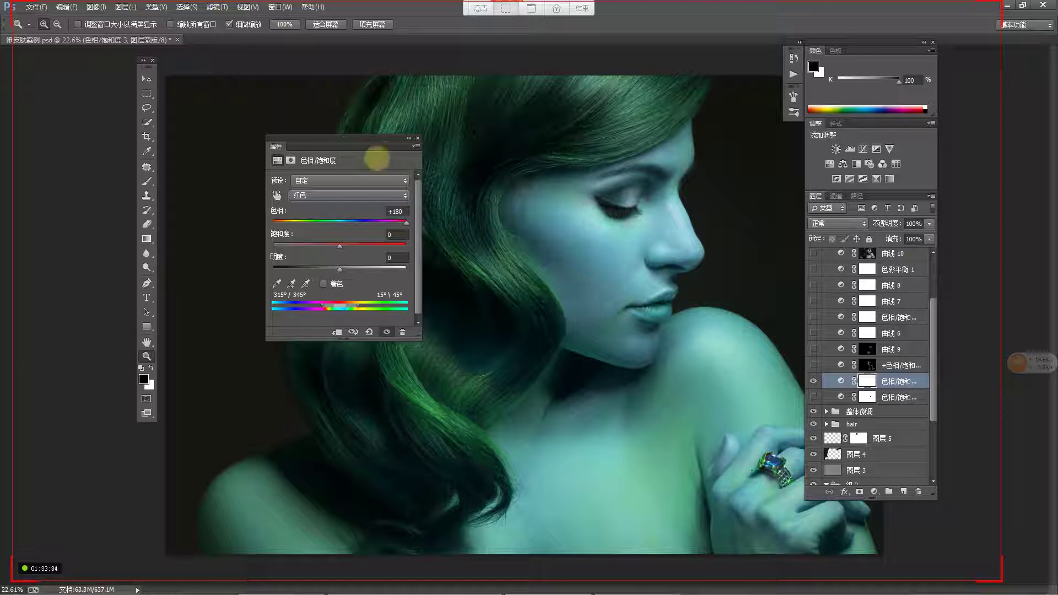
{"action": "left_click_drag", "start_coordinate": [378, 138], "coordinate": [334, 124]}
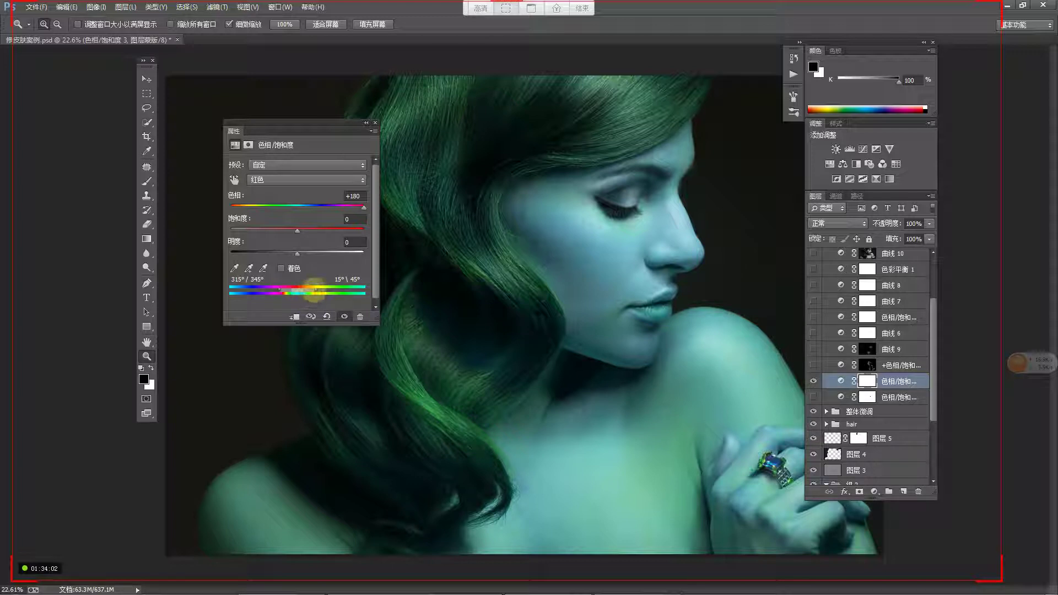
{"action": "left_click_drag", "start_coordinate": [314, 289], "coordinate": [303, 287]}
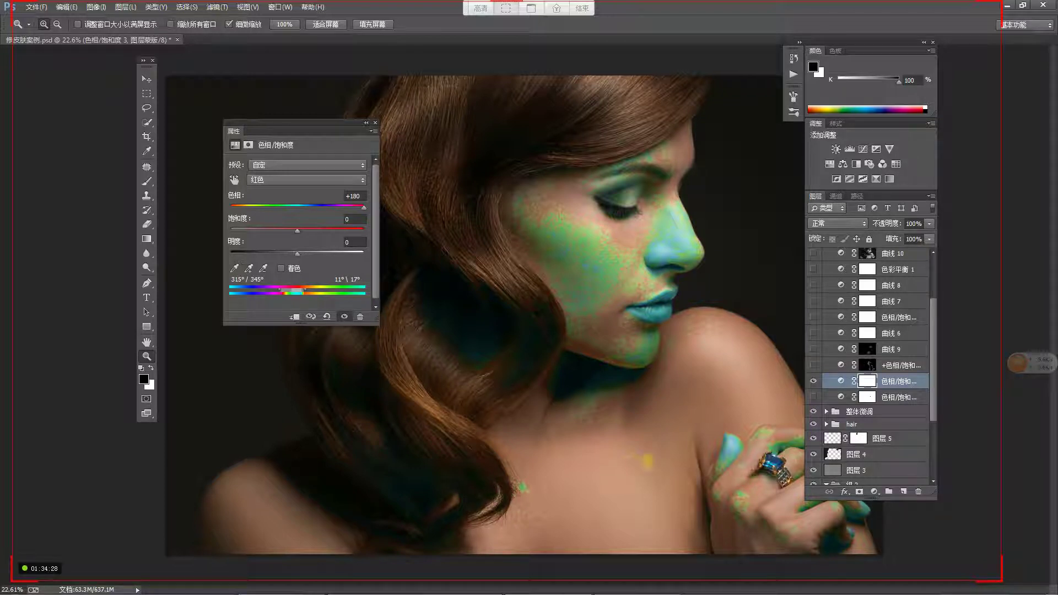
Step: Compare the portrait with and without the shifted Reds, and delete the test Hue/Saturation layer
{"action": "left_click", "coordinate": [813, 381]}
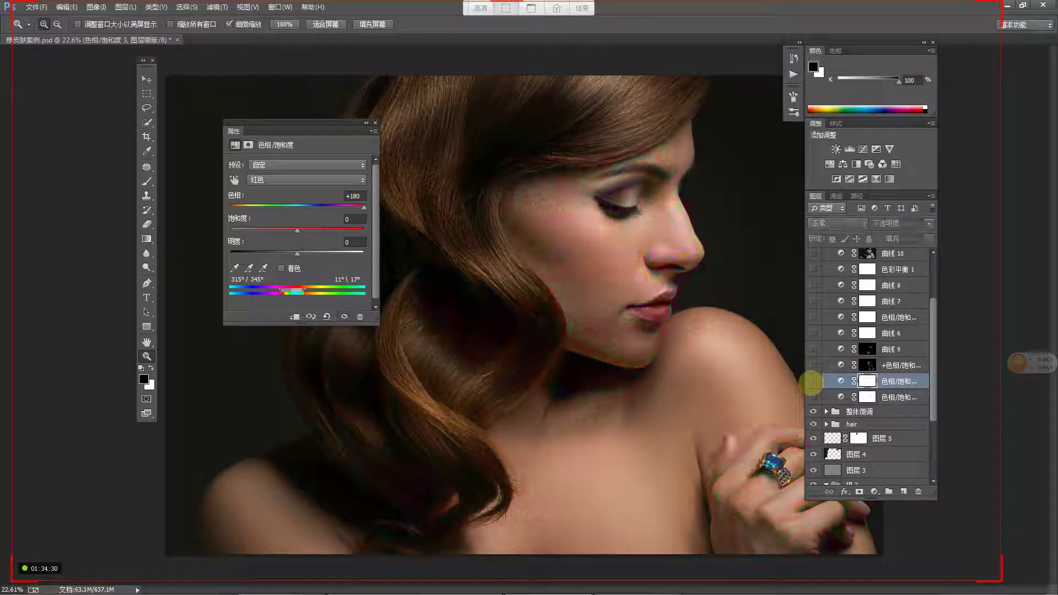
{"action": "left_click", "coordinate": [812, 381]}
{"action": "left_click", "coordinate": [812, 381]}
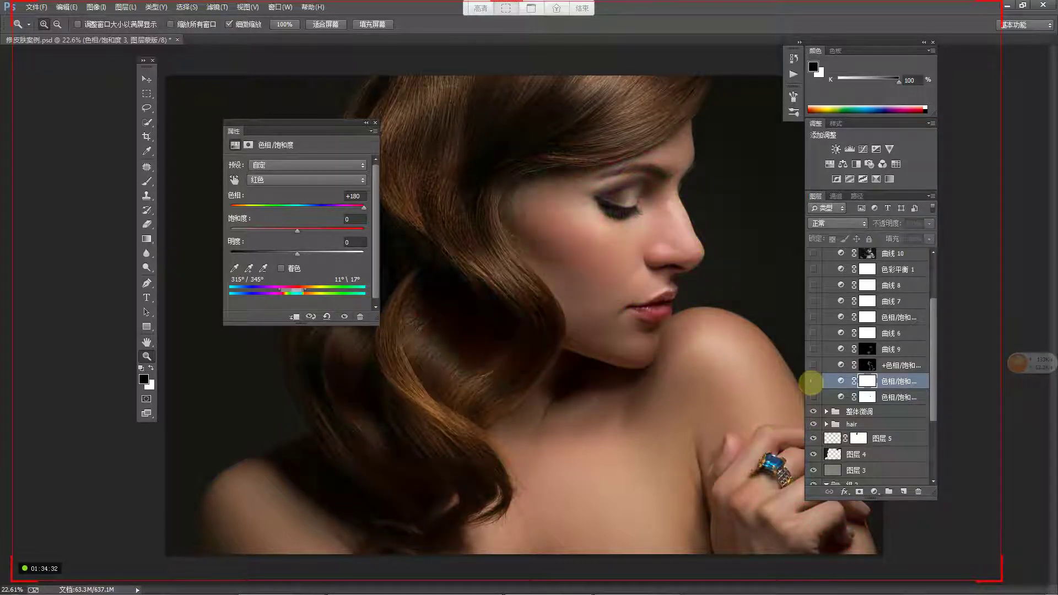
{"action": "left_click", "coordinate": [813, 381]}
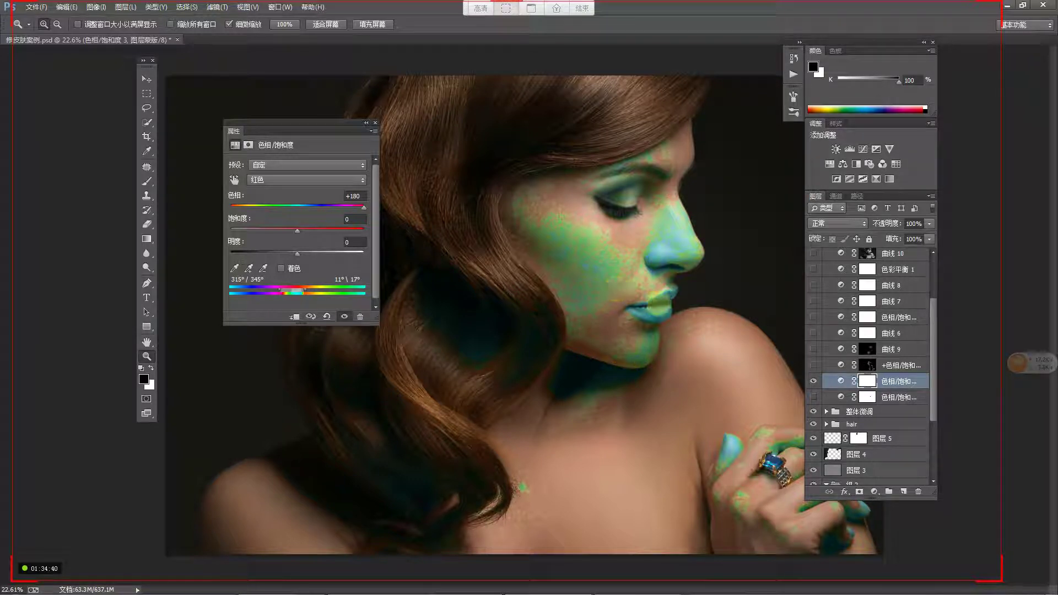
{"action": "left_click", "coordinate": [814, 380]}
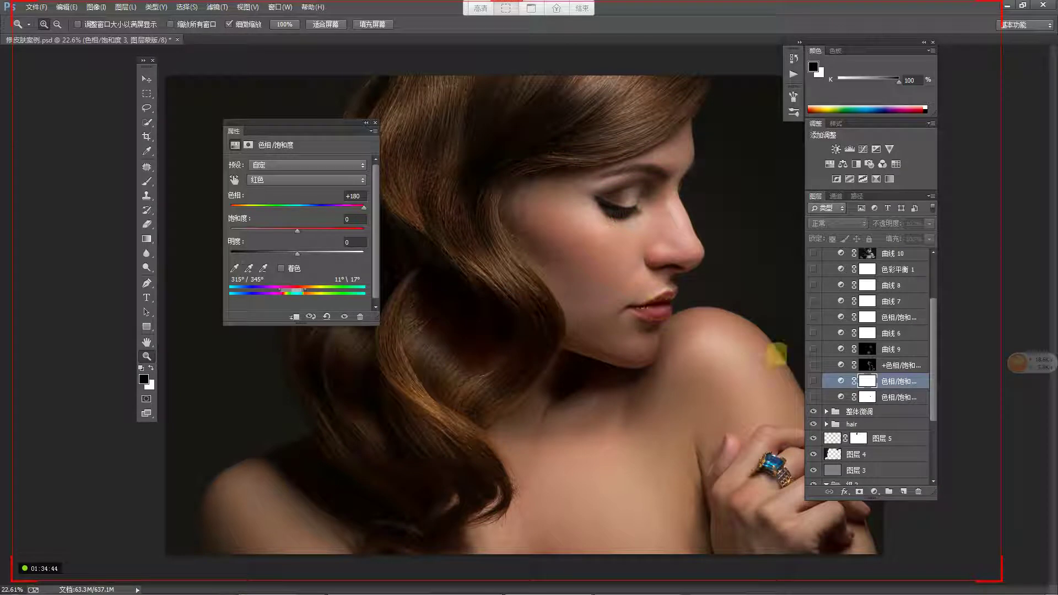
{"action": "left_click", "coordinate": [814, 380]}
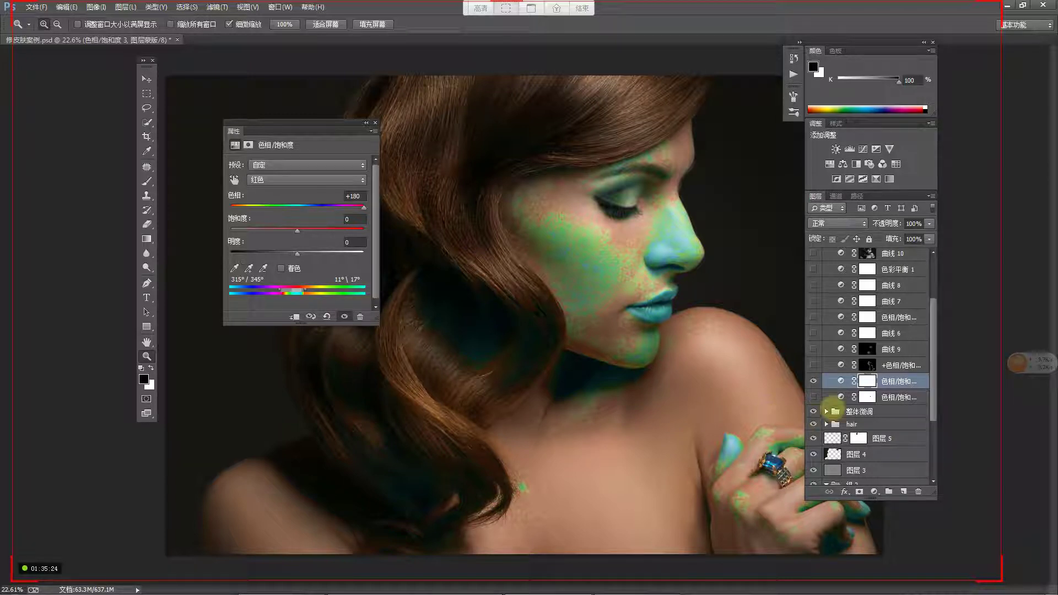
{"action": "key", "text": "Delete"}
Step: Add a fresh Hue/Saturation layer, set the Reds hue to +180 and narrow the range's upper limits to 11°\17° to isolate the reddish skin
{"action": "left_click", "coordinate": [875, 491]}
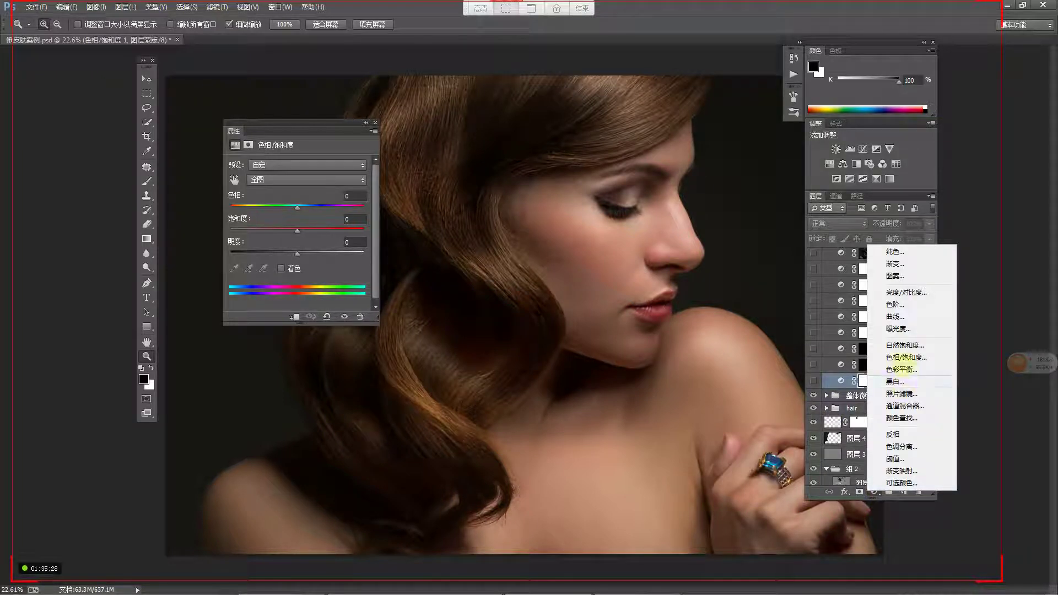
{"action": "left_click", "coordinate": [907, 357]}
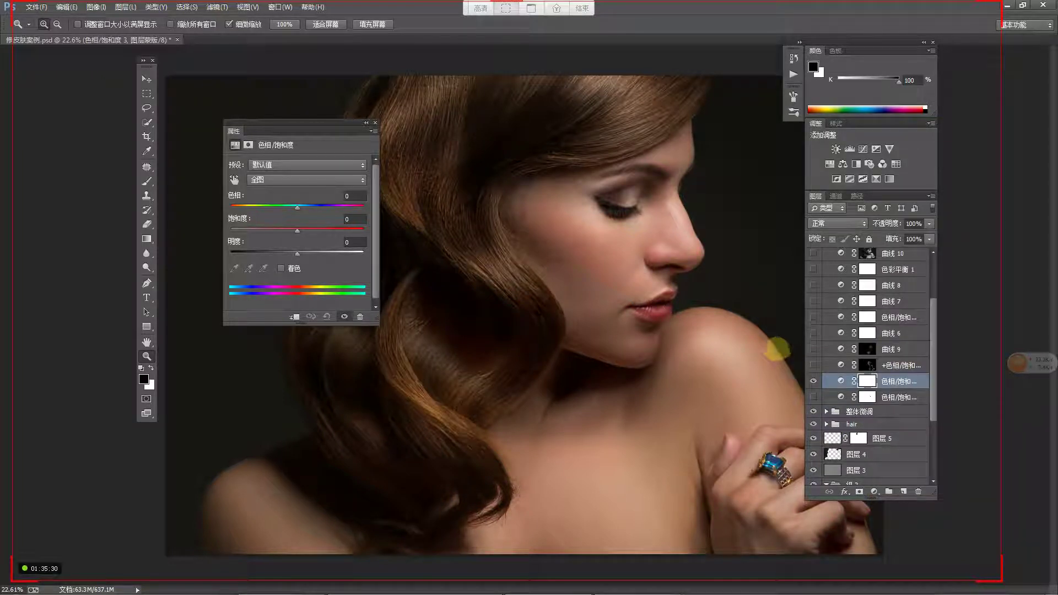
{"action": "left_click", "coordinate": [325, 180]}
{"action": "left_click_drag", "start_coordinate": [296, 207], "coordinate": [376, 212]}
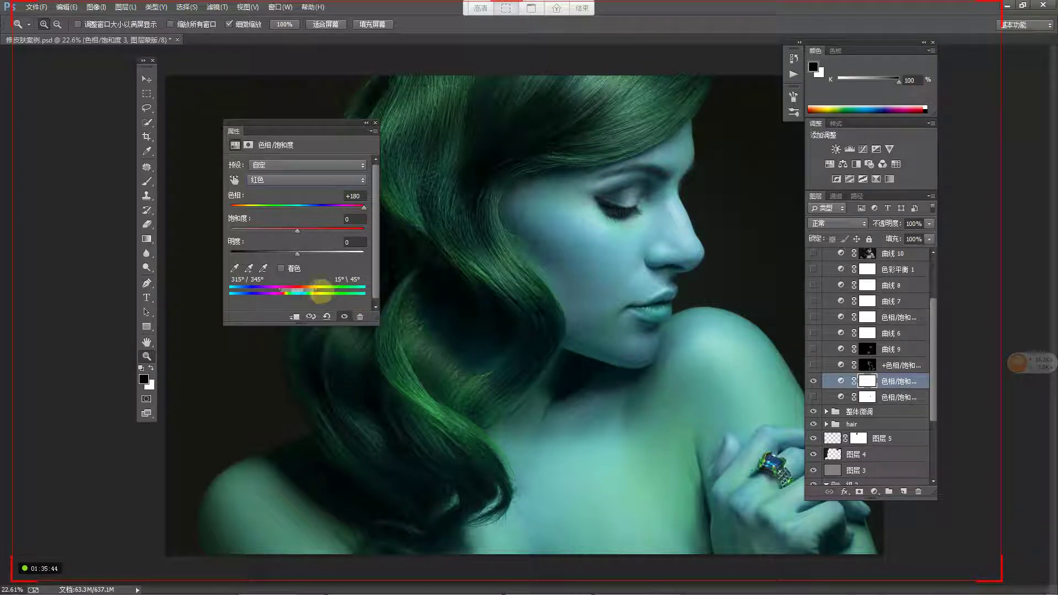
{"action": "left_click_drag", "start_coordinate": [314, 288], "coordinate": [304, 290]}
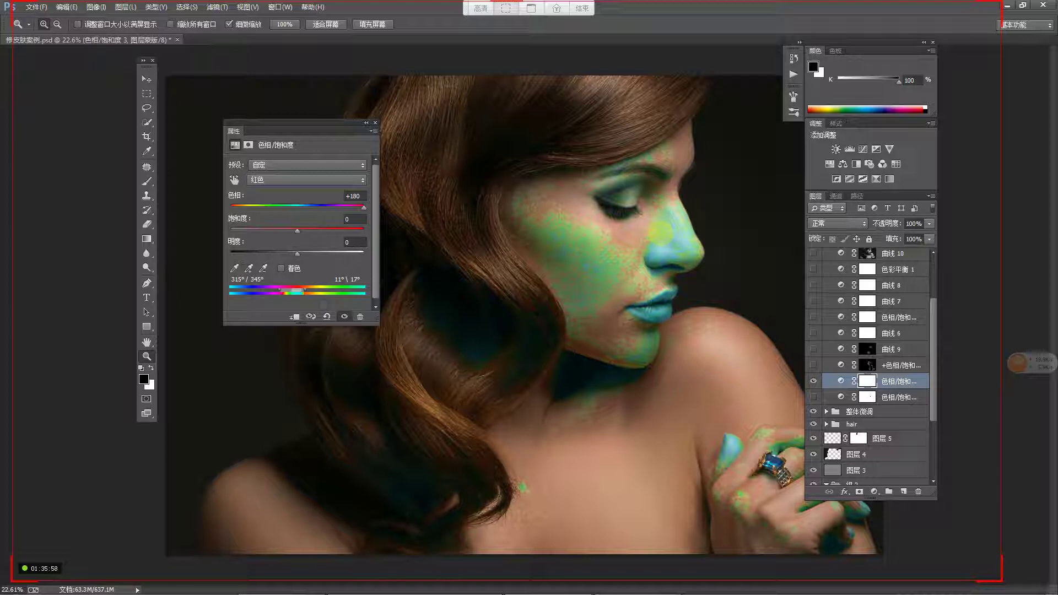
Step: Check the skin with the reds-shifted Hue/Saturation layer off and on, and delete that layer
{"action": "left_click", "coordinate": [814, 381]}
{"action": "left_click", "coordinate": [813, 381]}
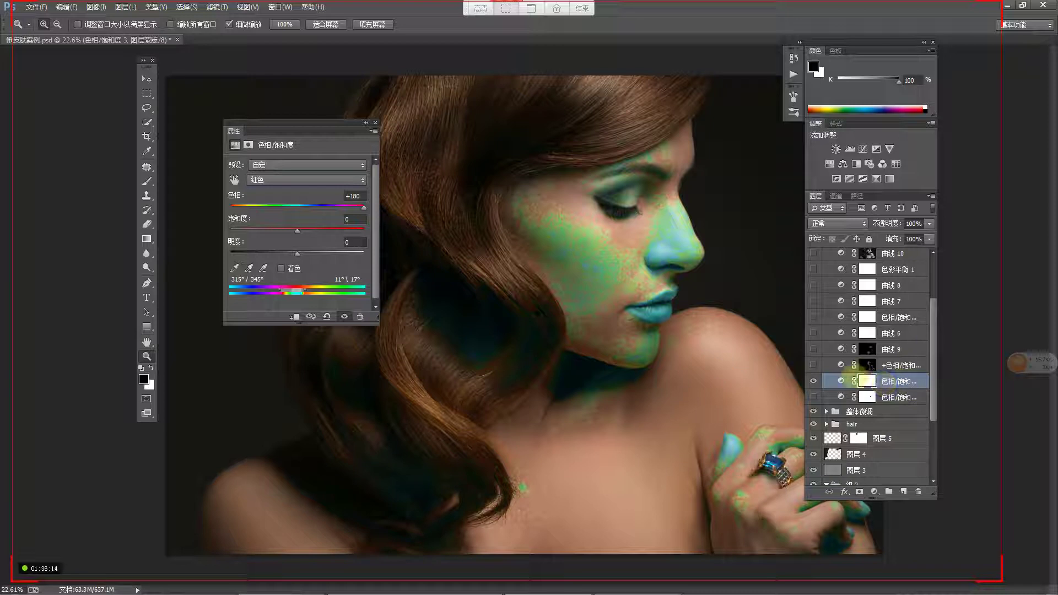
{"action": "left_click", "coordinate": [867, 381]}
{"action": "key", "text": "Delete"}
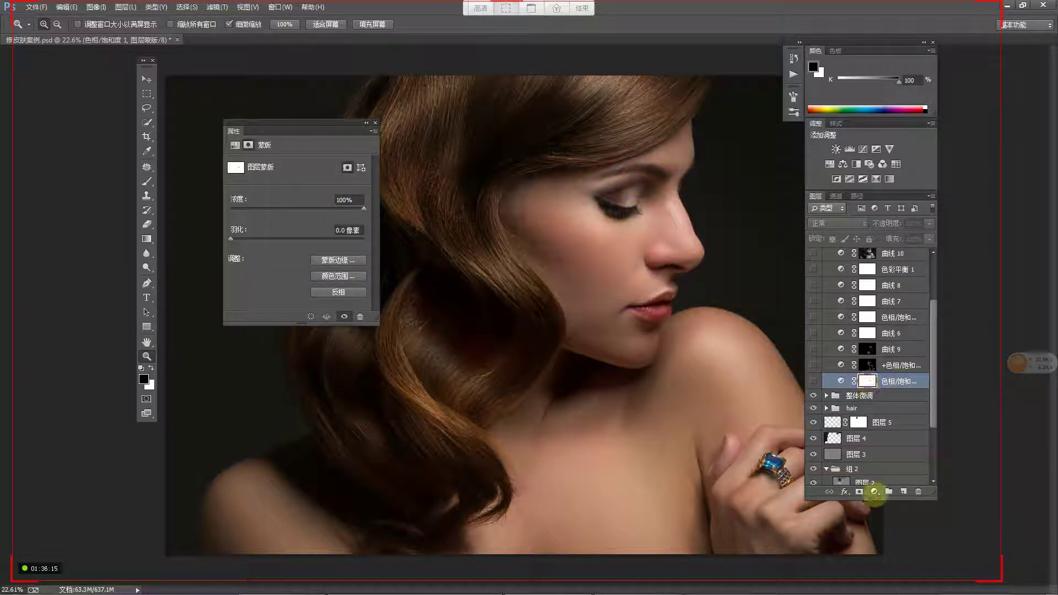
Step: Add a new Hue/Saturation layer above group C's lowest one, set its Reds hue to +180 and compare the portrait without it
{"action": "left_click", "coordinate": [873, 492]}
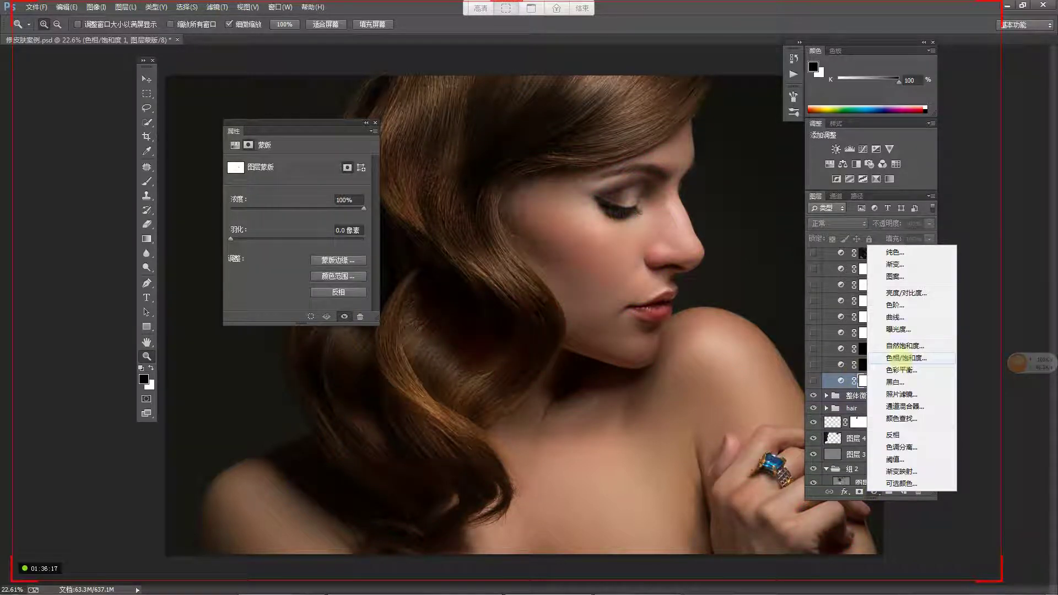
{"action": "left_click", "coordinate": [906, 358]}
{"action": "left_click", "coordinate": [272, 179]}
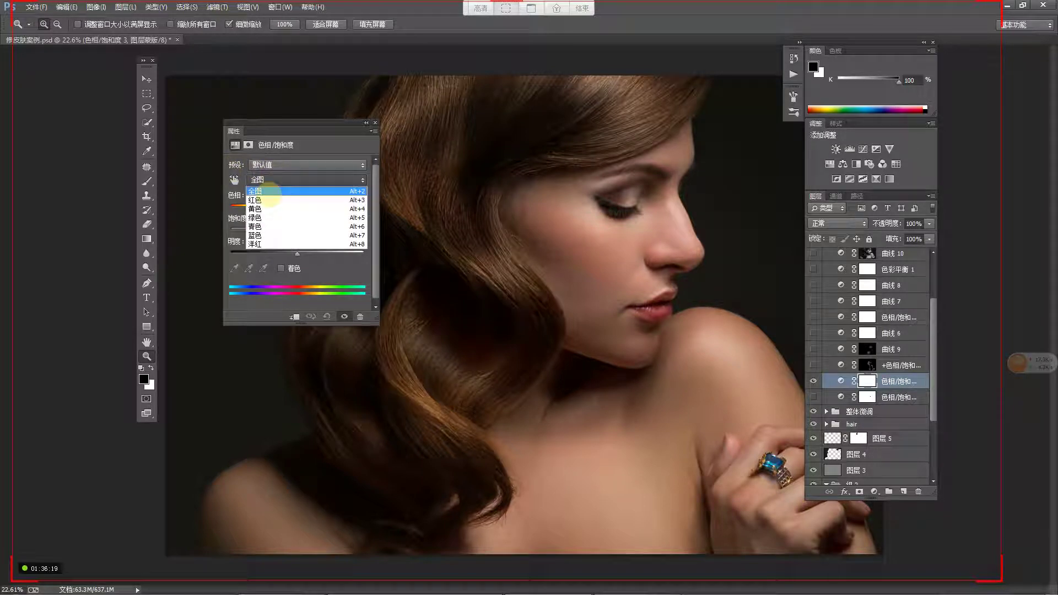
{"action": "left_click", "coordinate": [262, 200]}
{"action": "left_click_drag", "start_coordinate": [297, 208], "coordinate": [371, 208]}
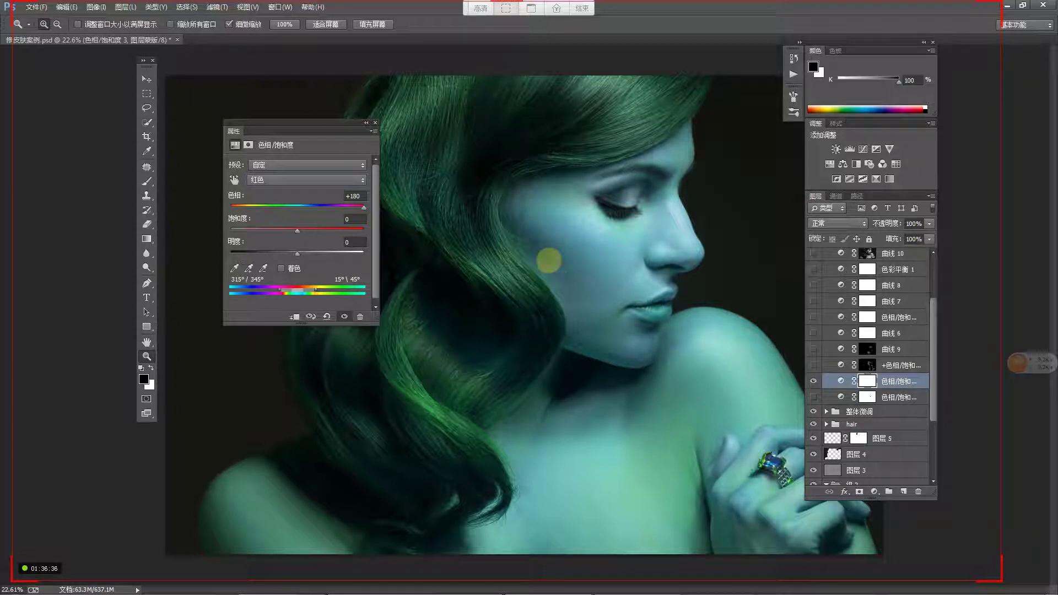
{"action": "left_click", "coordinate": [815, 381]}
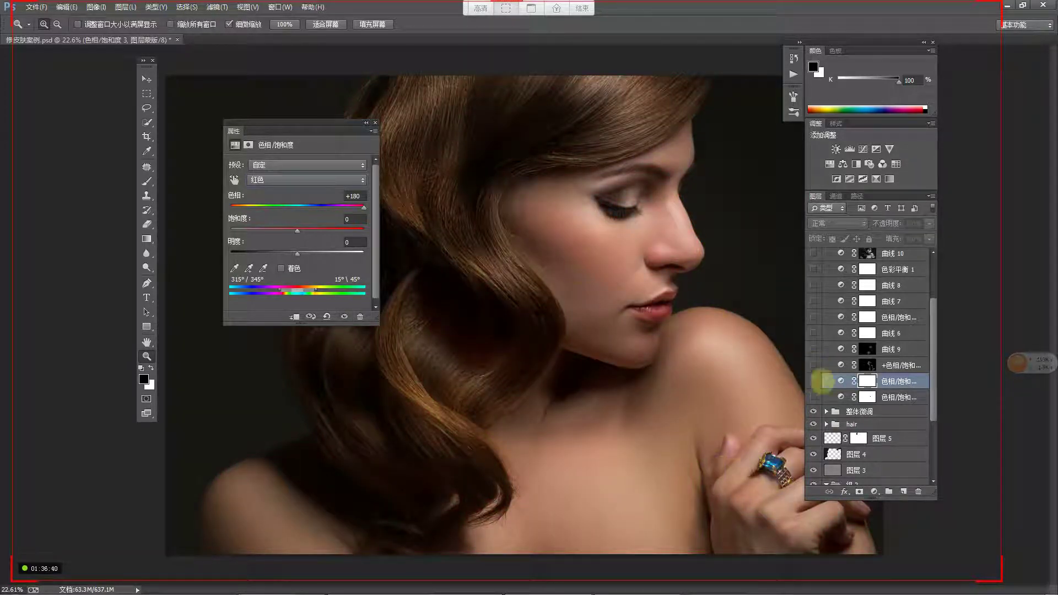
{"action": "left_click", "coordinate": [814, 381]}
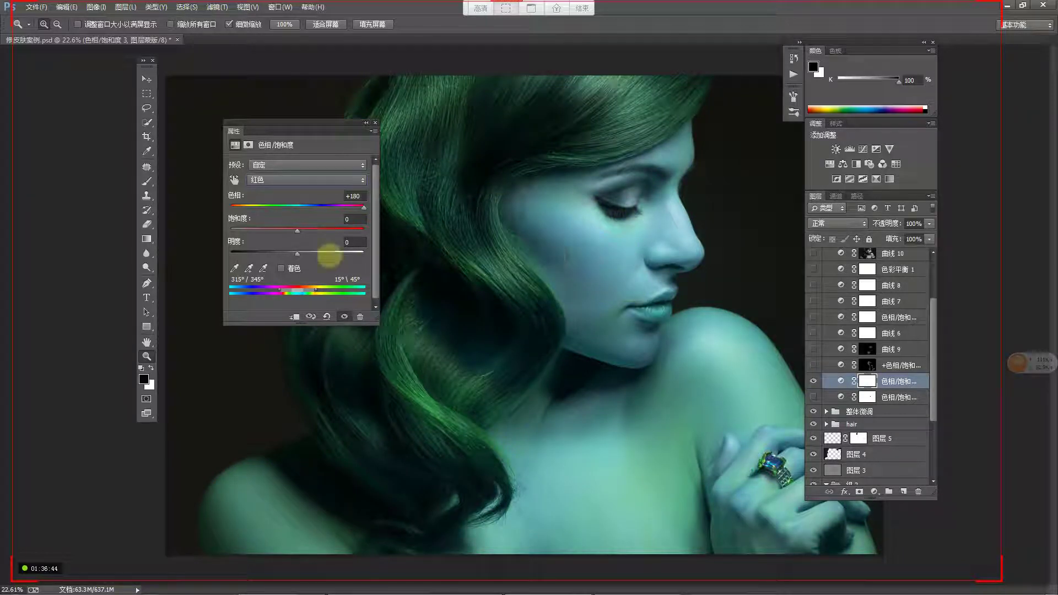
Step: Narrow the Reds range's upper limits to 10°\16° and reset the Reds hue to 0
{"action": "left_click_drag", "start_coordinate": [312, 287], "coordinate": [305, 289]}
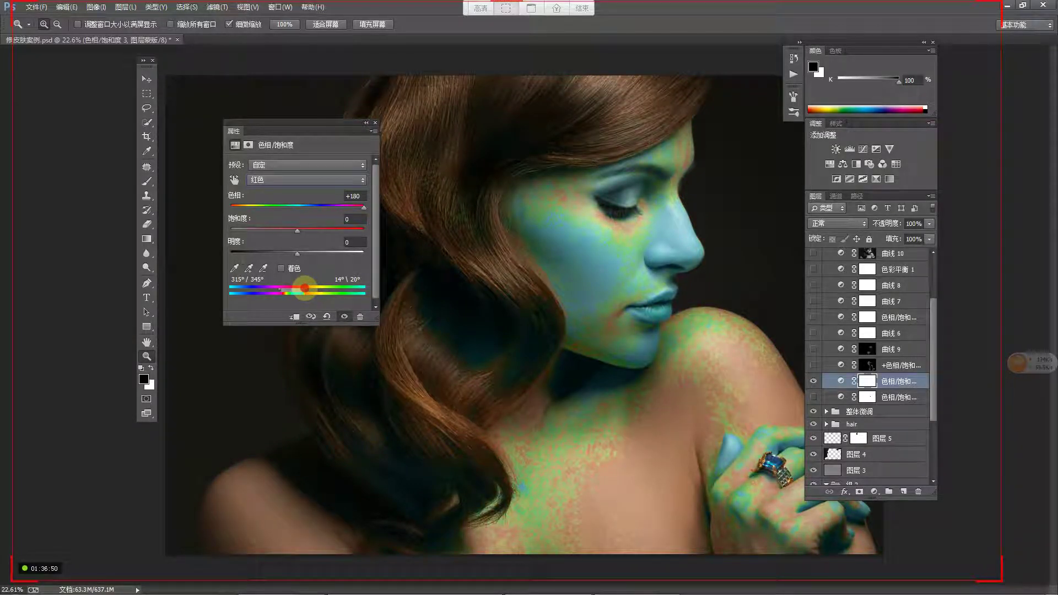
{"action": "left_click_drag", "start_coordinate": [305, 287], "coordinate": [305, 288]}
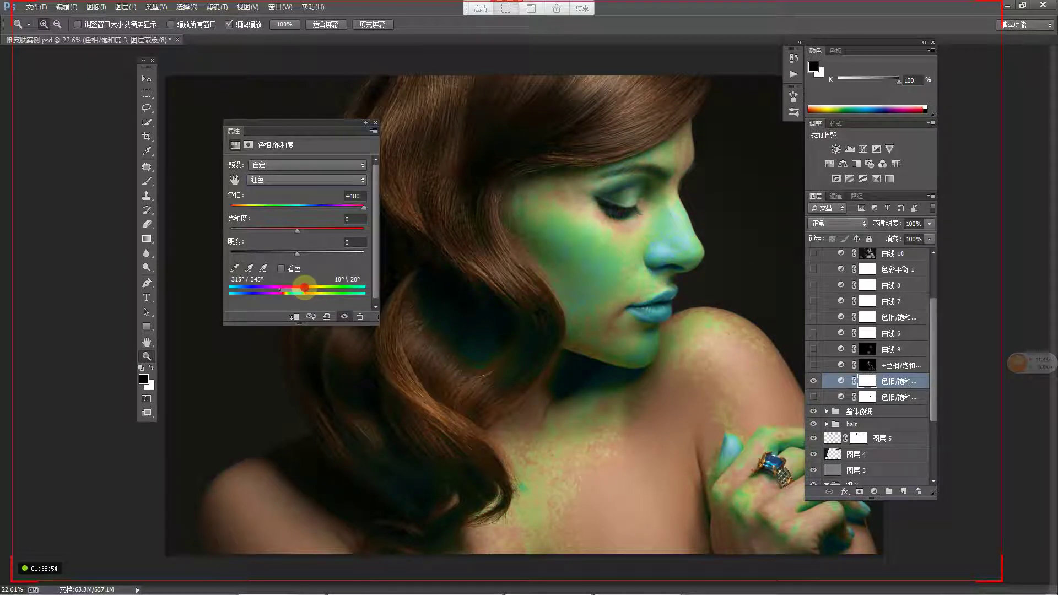
{"action": "left_click_drag", "start_coordinate": [304, 288], "coordinate": [303, 289]}
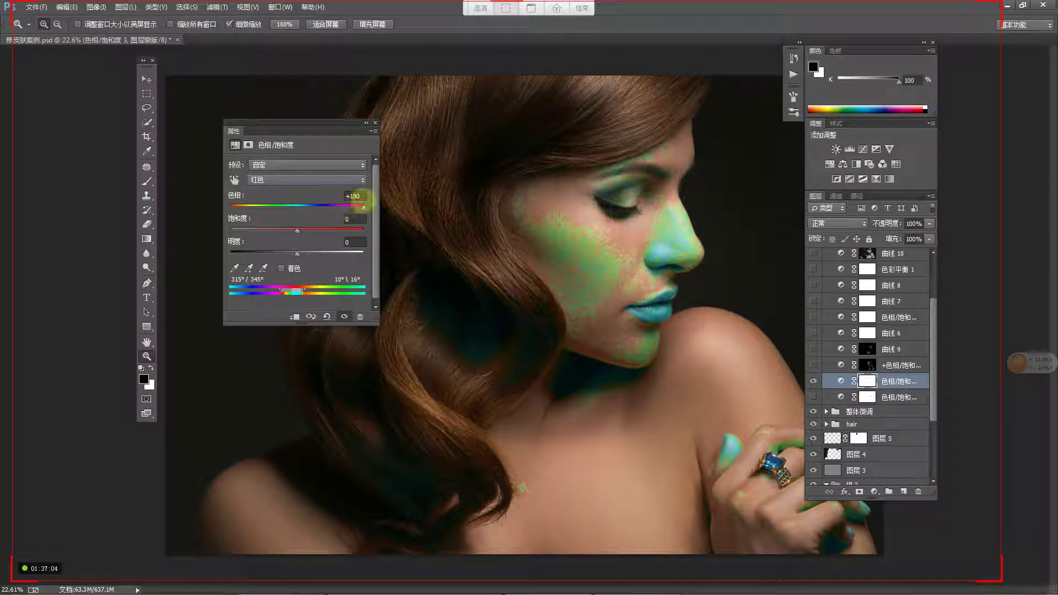
{"action": "left_click_drag", "start_coordinate": [358, 197], "coordinate": [332, 197]}
{"action": "type", "text": "0"}
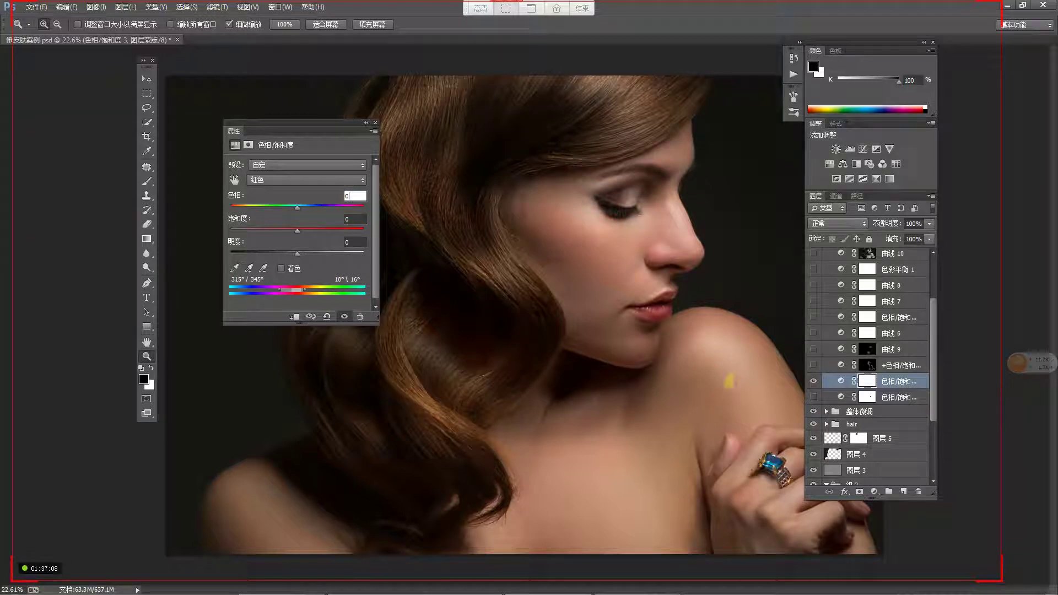
Step: Set the Reds hue to +5 and compare the skin with the Hue/Saturation layer off and on
{"action": "left_click", "coordinate": [814, 380]}
{"action": "left_click", "coordinate": [814, 381]}
{"action": "left_click", "coordinate": [814, 381]}
{"action": "left_click", "coordinate": [813, 381]}
{"action": "left_click", "coordinate": [814, 380]}
{"action": "left_click", "coordinate": [813, 381]}
{"action": "left_click", "coordinate": [814, 381]}
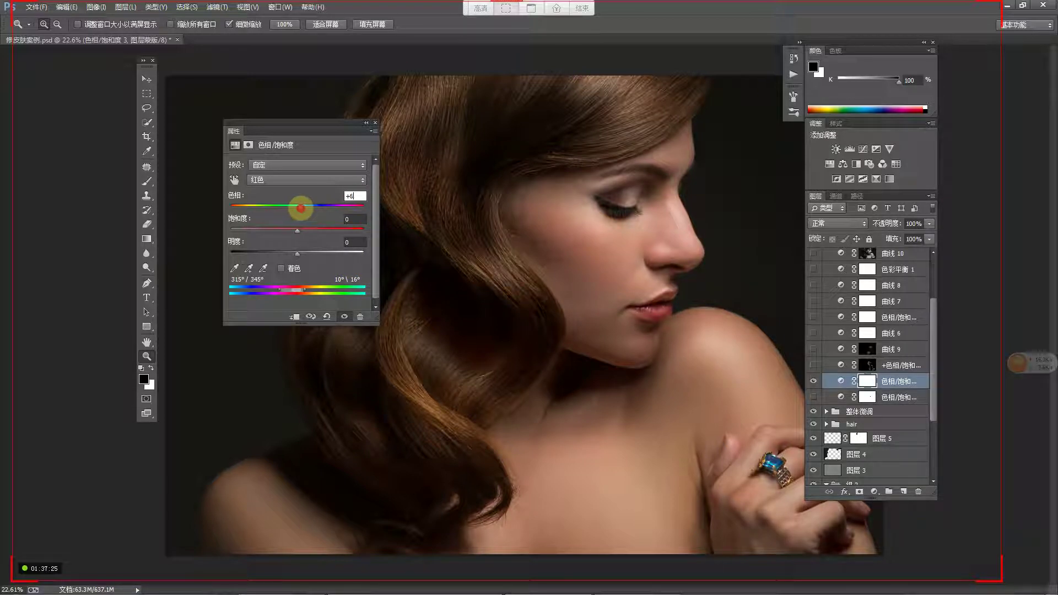
{"action": "left_click_drag", "start_coordinate": [300, 208], "coordinate": [300, 207]}
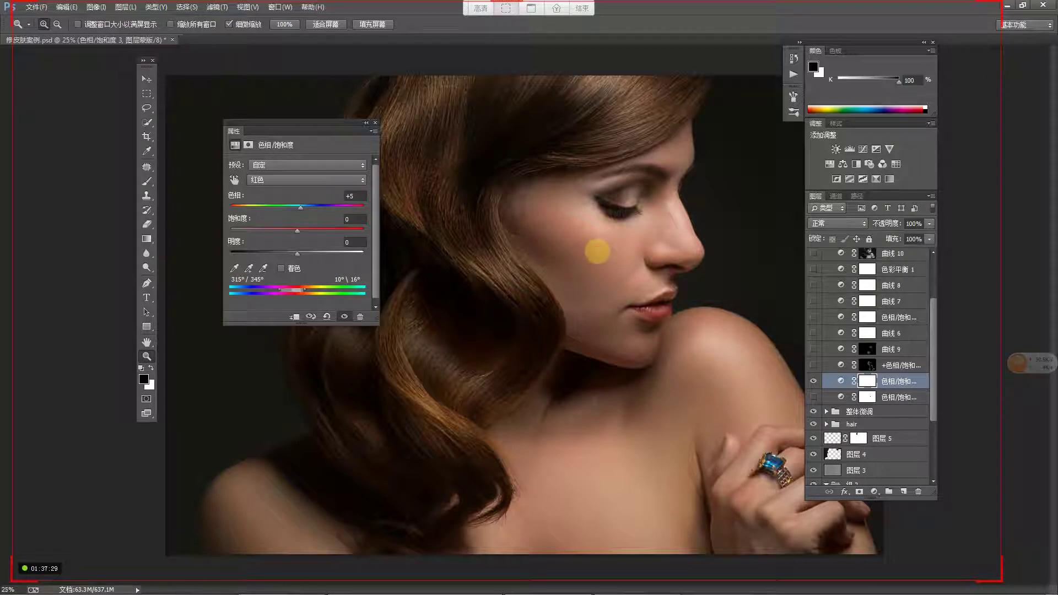
Step: Compare the face close up and the wider portrait with and without the new Hue/Saturation layer, closing its settings
{"action": "left_click", "coordinate": [597, 252]}
{"action": "left_click", "coordinate": [641, 257]}
{"action": "left_click", "coordinate": [813, 381]}
{"action": "left_click", "coordinate": [813, 380]}
{"action": "left_click", "coordinate": [715, 270]}
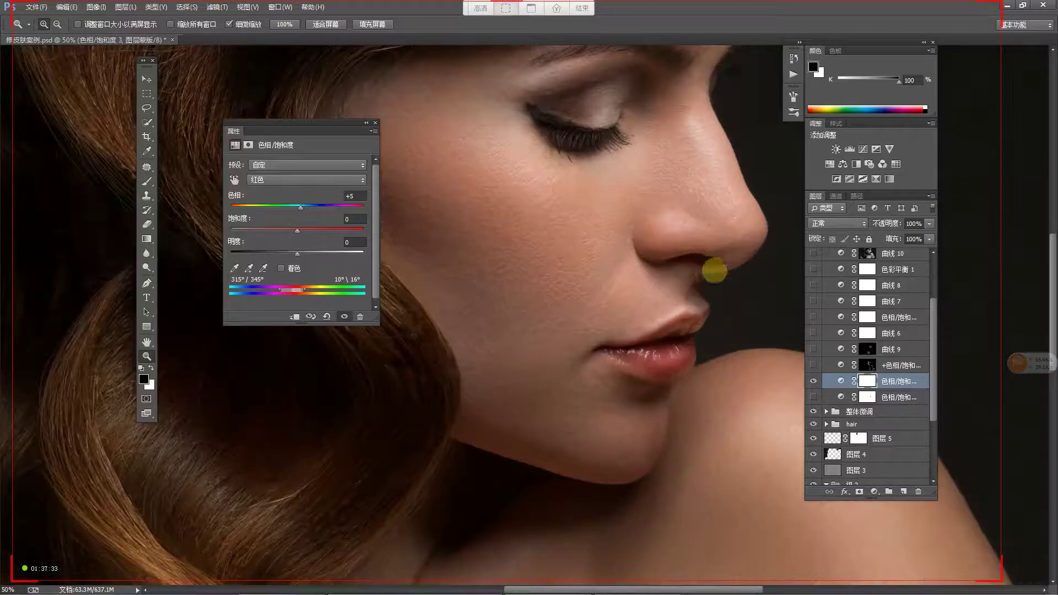
{"action": "left_click", "coordinate": [375, 123]}
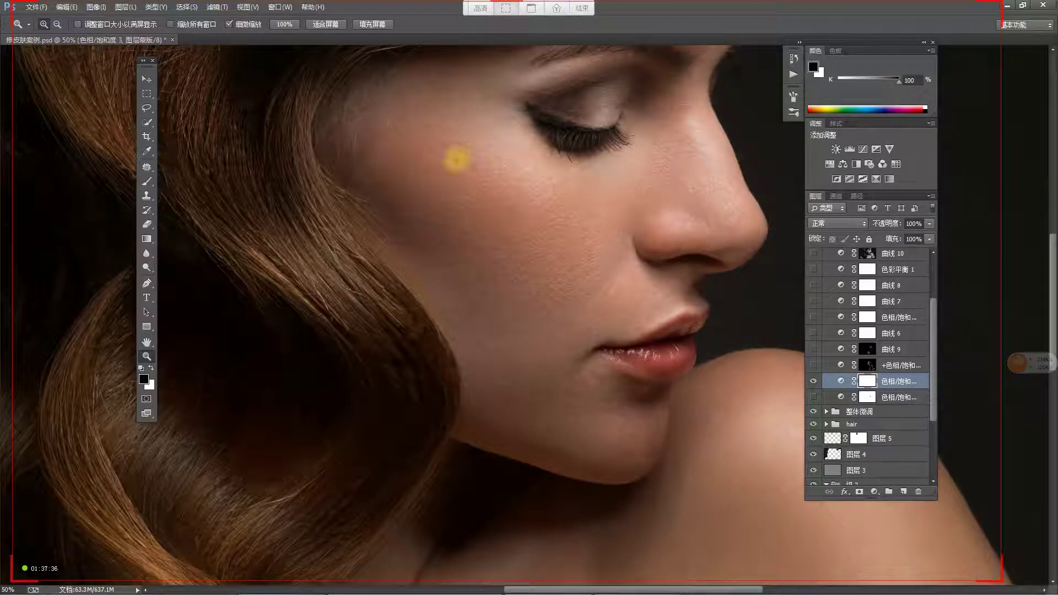
{"action": "left_click", "coordinate": [814, 381]}
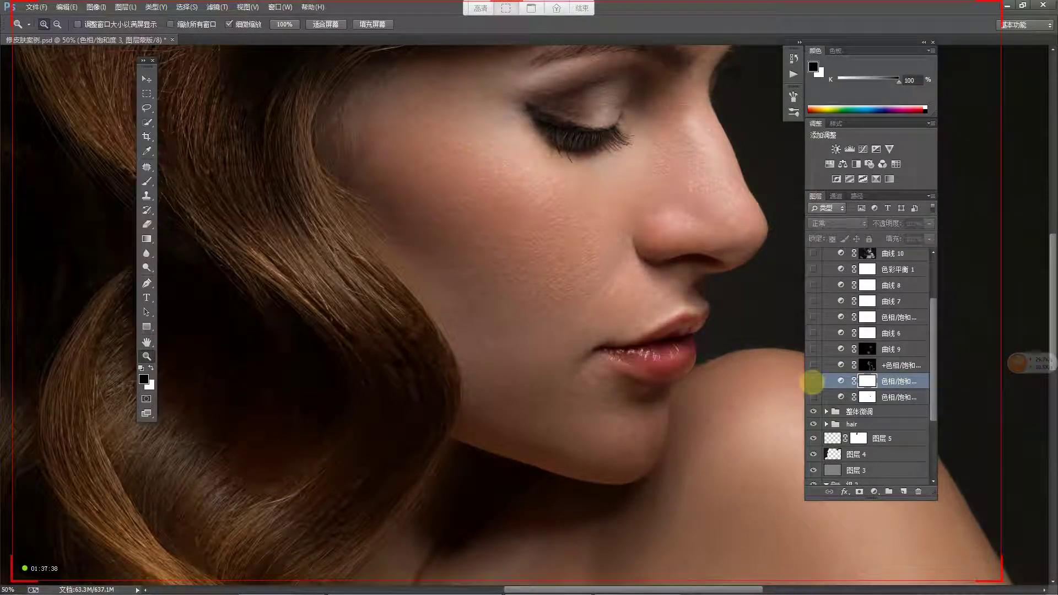
{"action": "left_click", "coordinate": [813, 381]}
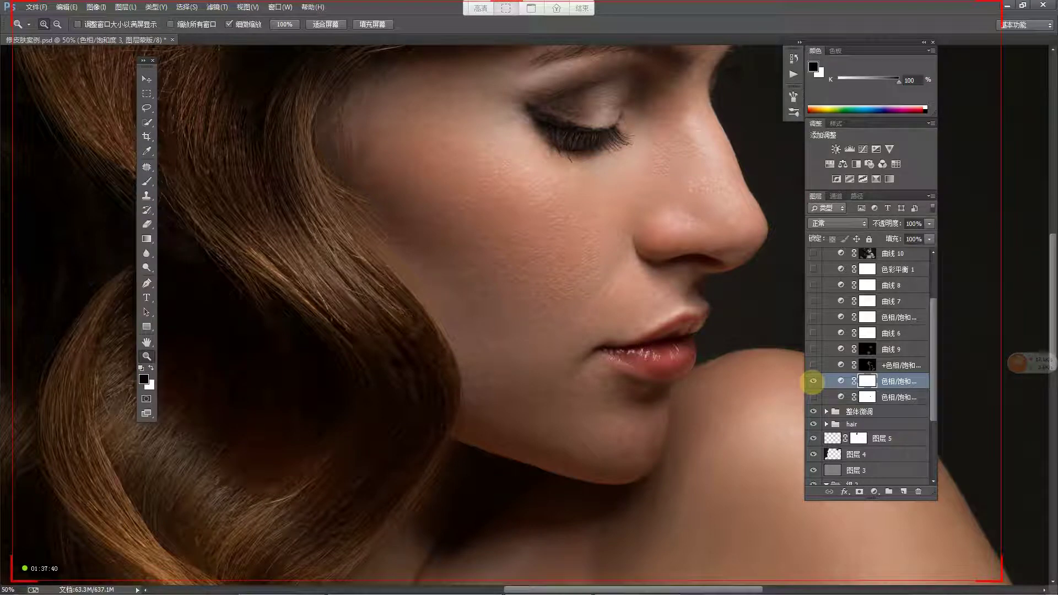
{"action": "left_click", "coordinate": [814, 381]}
{"action": "left_click", "coordinate": [814, 381]}
{"action": "left_click", "coordinate": [814, 381]}
{"action": "left_click", "coordinate": [814, 381]}
{"action": "left_click_drag", "start_coordinate": [693, 329], "coordinate": [638, 296]}
{"action": "left_click", "coordinate": [814, 381]}
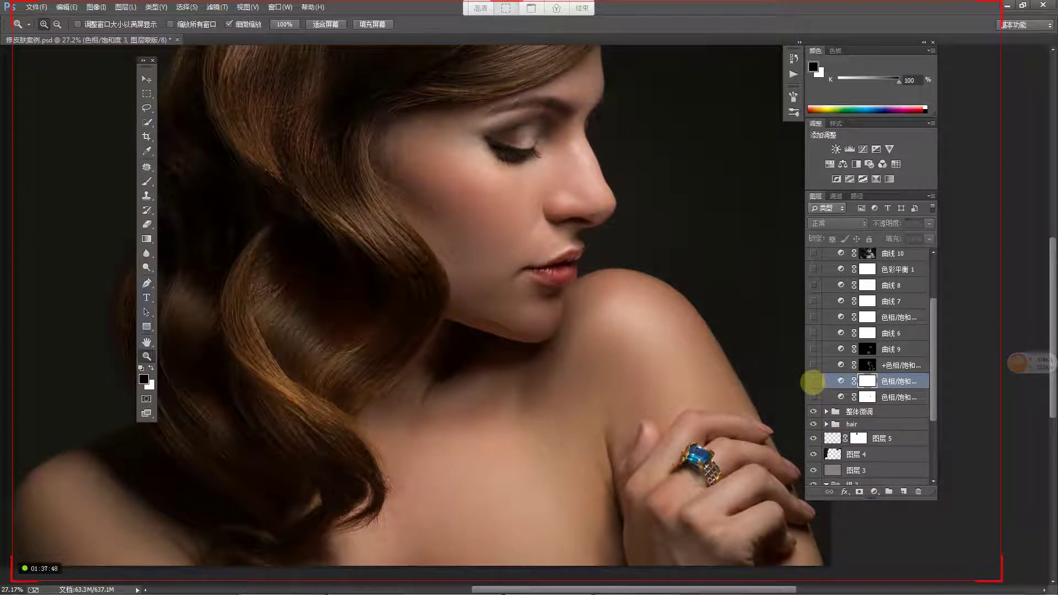
{"action": "left_click", "coordinate": [814, 381]}
{"action": "left_click", "coordinate": [814, 381]}
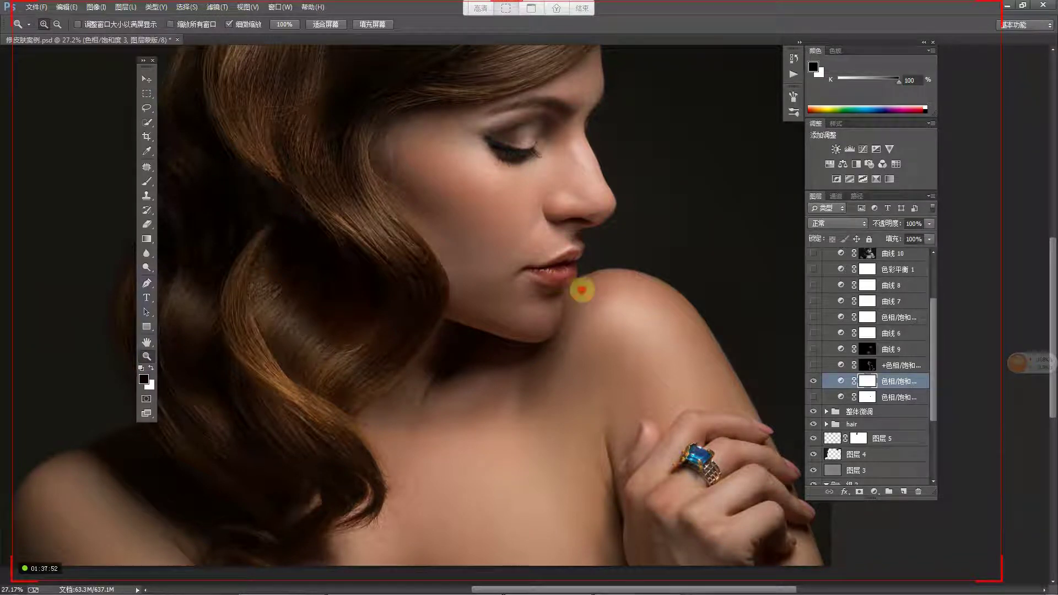
Step: Mask the lips out of the new Hue/Saturation layer using a black brush, size 100, at 50% opacity
{"action": "left_click", "coordinate": [577, 287]}
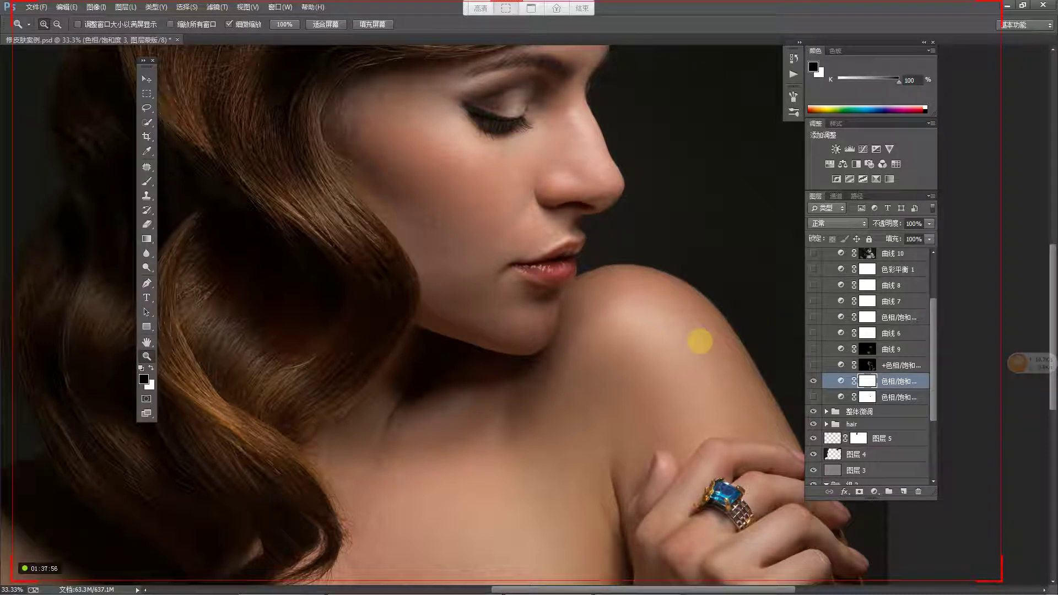
{"action": "left_click", "coordinate": [870, 380]}
{"action": "key", "text": "b"}
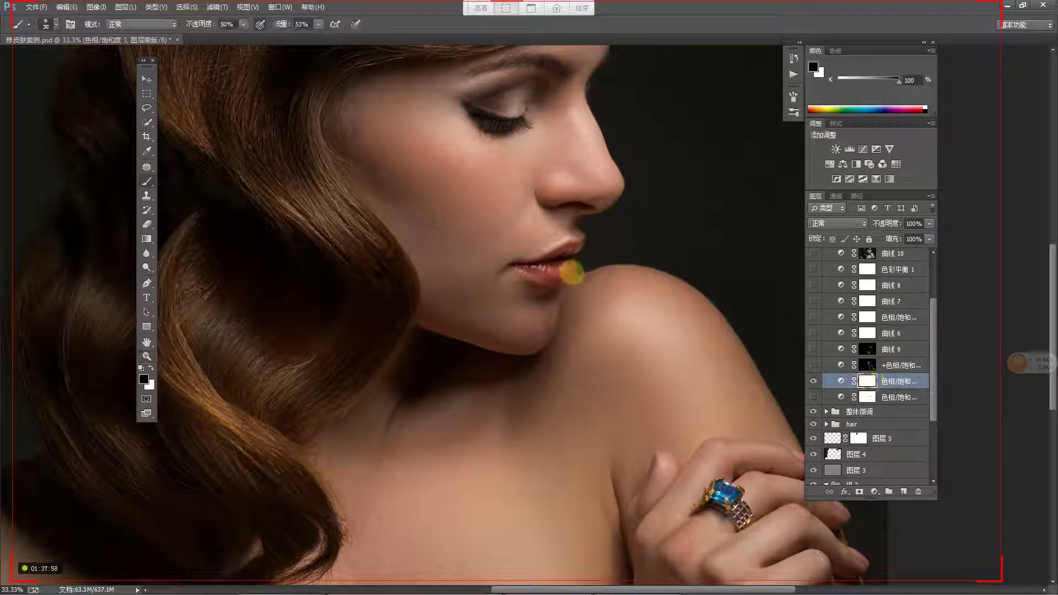
{"action": "key", "text": "bracketright"}
{"action": "key", "text": "bracketright"}
{"action": "key", "text": "bracketright"}
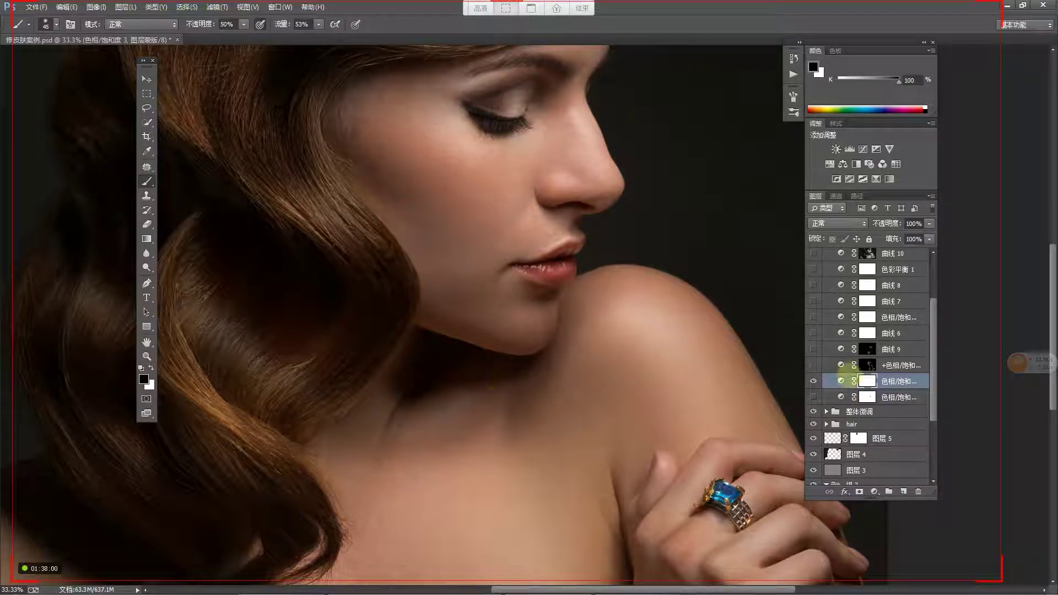
{"action": "key", "text": "bracketright"}
{"action": "key", "text": "bracketright"}
{"action": "key", "text": "bracketright"}
{"action": "key", "text": "bracketright"}
{"action": "key", "text": "bracketright"}
{"action": "key", "text": "bracketright"}
{"action": "key", "text": "bracketright"}
{"action": "left_click", "coordinate": [555, 258]}
{"action": "key", "text": "5"}
{"action": "key", "text": "bracketright"}
{"action": "key", "text": "bracketright"}
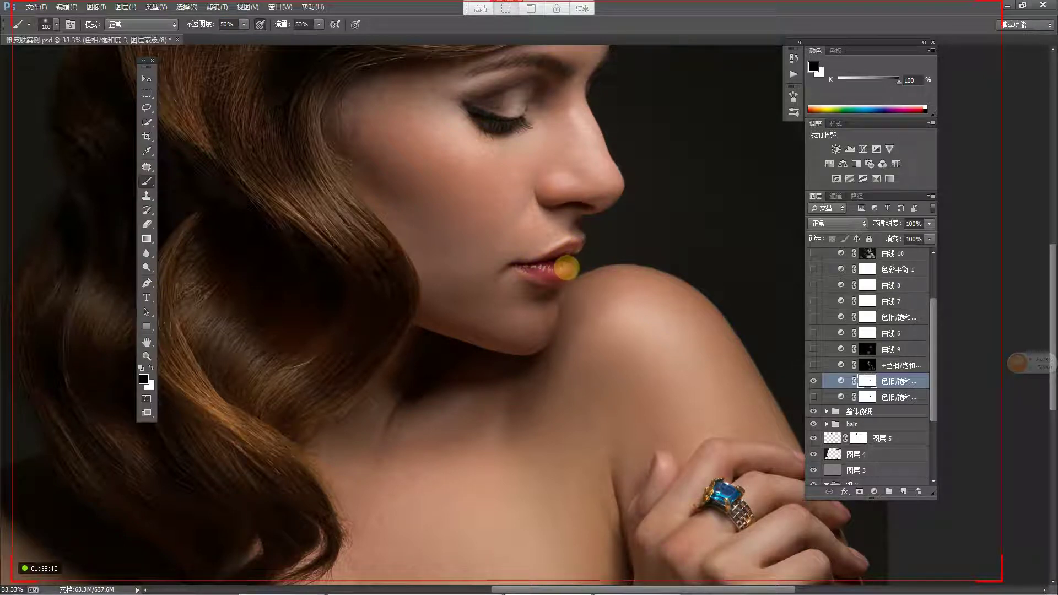
Step: Examine the lips, cheek, shoulder and hand close up and in the wider view for remaining skin color differences
{"action": "key", "text": "z"}
{"action": "left_click_drag", "start_coordinate": [602, 265], "coordinate": [589, 278]}
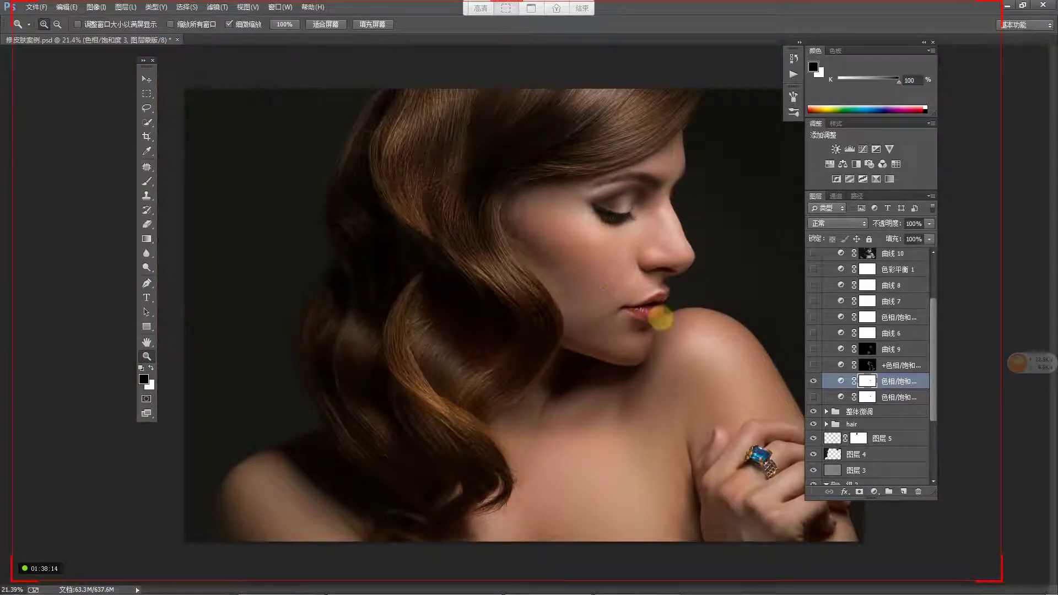
{"action": "left_click_drag", "start_coordinate": [649, 320], "coordinate": [518, 309]}
{"action": "left_click", "coordinate": [814, 381]}
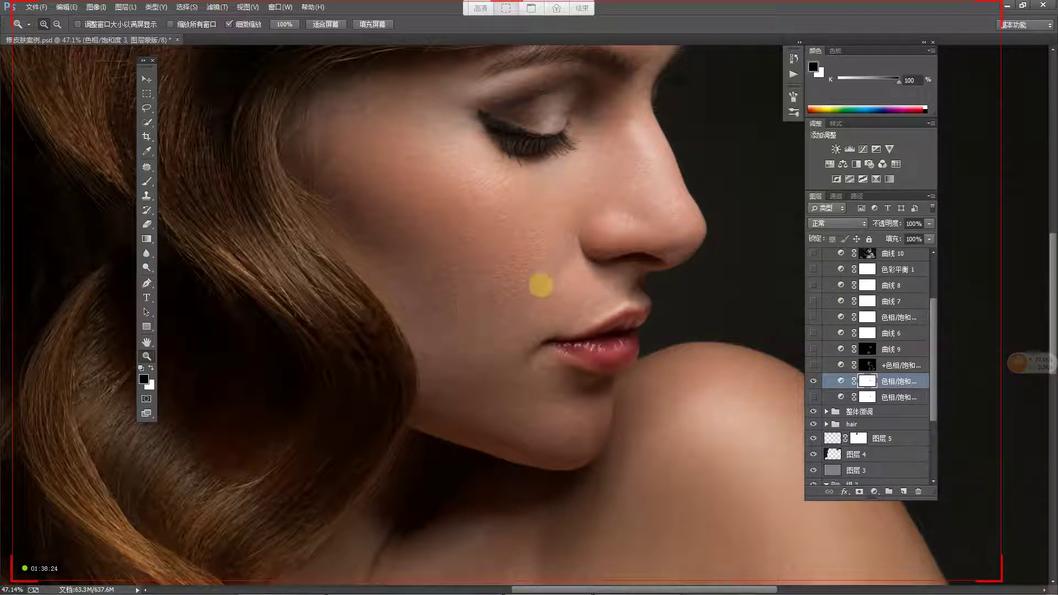
{"action": "left_click_drag", "start_coordinate": [584, 270], "coordinate": [591, 268]}
{"action": "left_click_drag", "start_coordinate": [503, 267], "coordinate": [567, 333]}
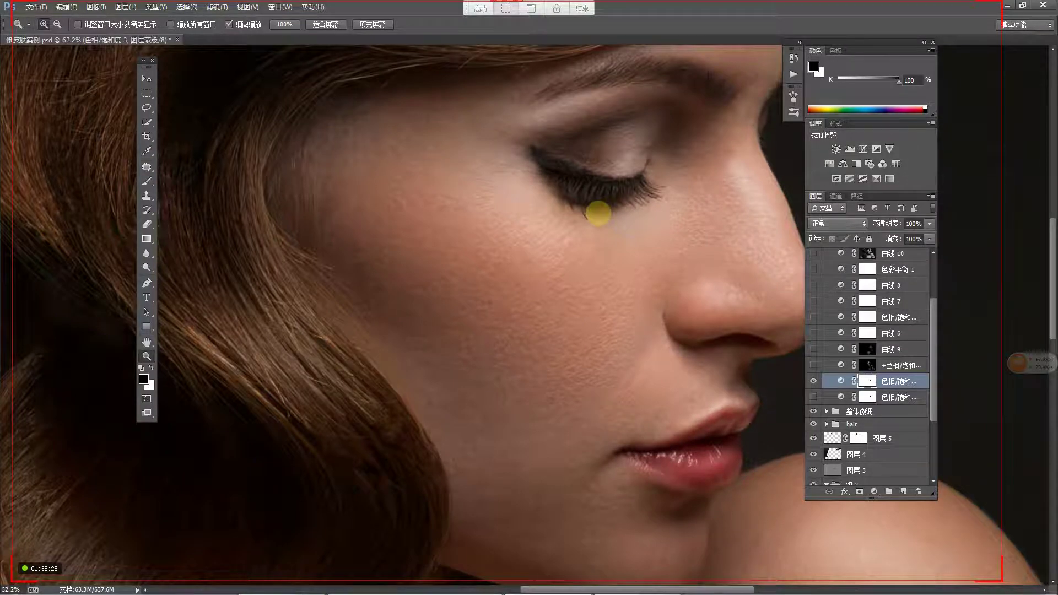
{"action": "left_click_drag", "start_coordinate": [598, 208], "coordinate": [472, 213]}
{"action": "left_click_drag", "start_coordinate": [557, 255], "coordinate": [534, 279]}
{"action": "left_click_drag", "start_coordinate": [576, 332], "coordinate": [553, 236]}
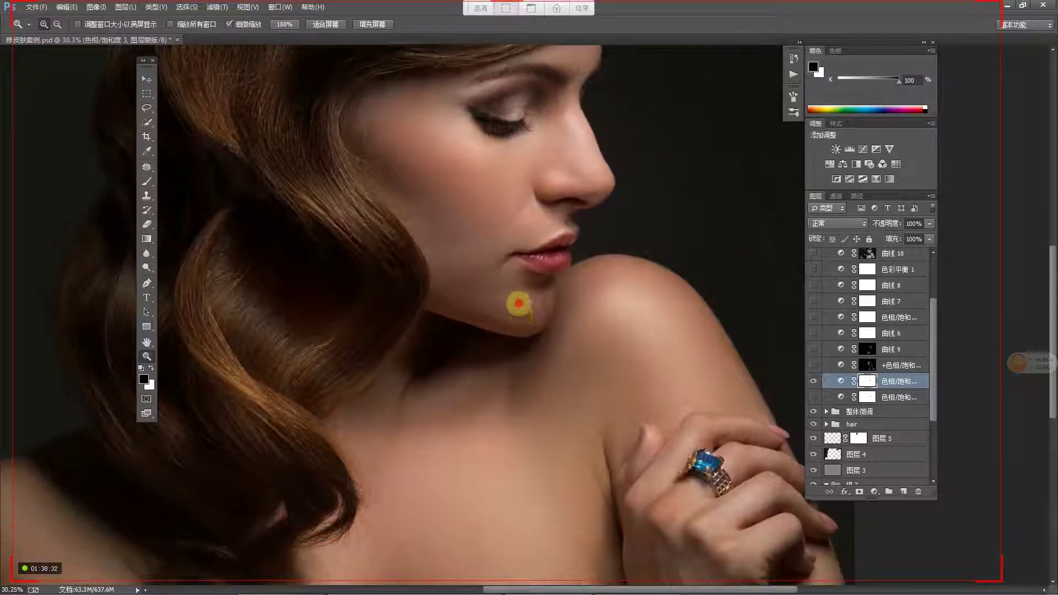
{"action": "left_click_drag", "start_coordinate": [515, 312], "coordinate": [518, 292]}
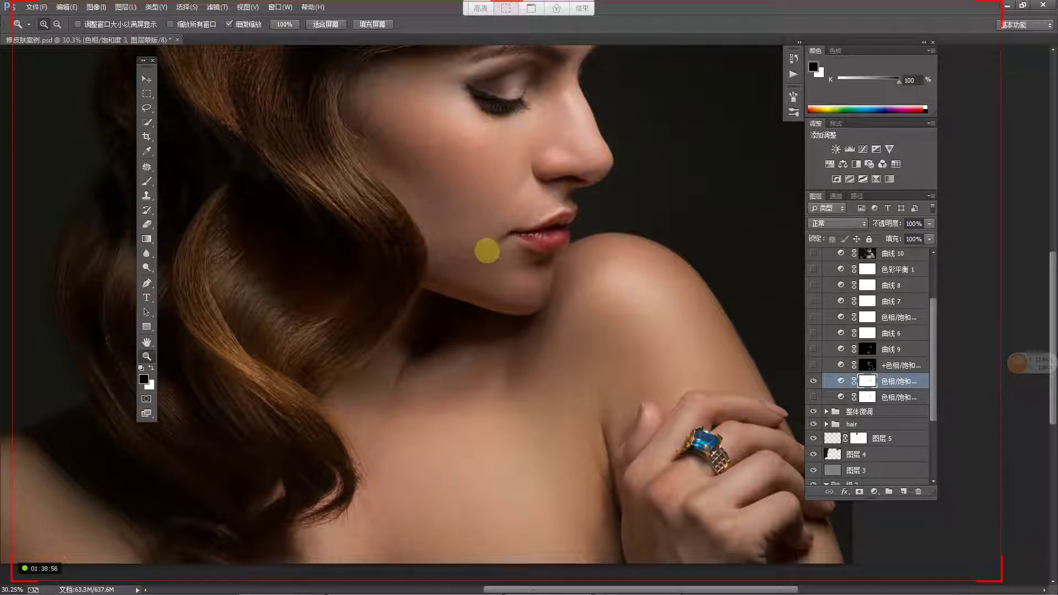
{"action": "scroll", "coordinate": [487, 251], "scroll_direction": "up", "scroll_amount": 1}
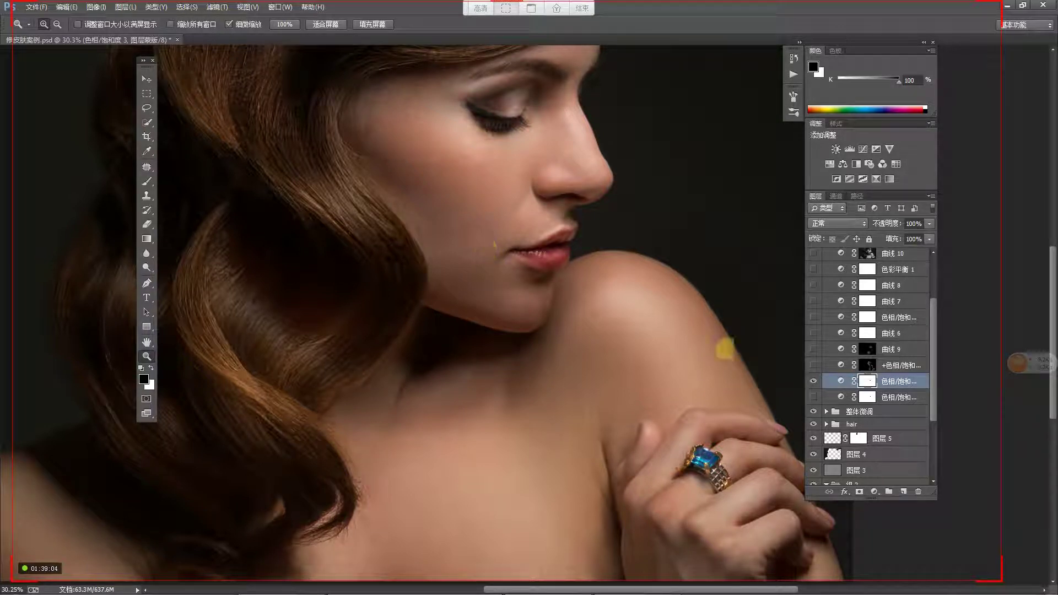
Step: Add a Selective Color adjustment layer above the active Hue/Saturation layer and set Black to +100% for Whites
{"action": "scroll", "coordinate": [850, 378], "scroll_direction": "up", "scroll_amount": 1}
{"action": "scroll", "coordinate": [892, 392], "scroll_direction": "up", "scroll_amount": 2}
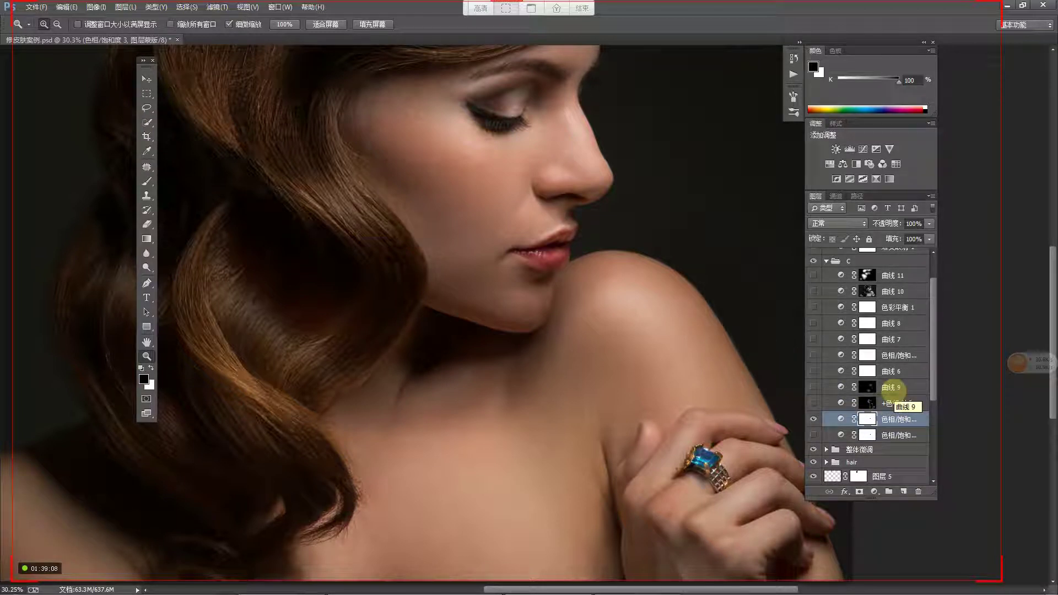
{"action": "scroll", "coordinate": [892, 388], "scroll_direction": "down", "scroll_amount": 2}
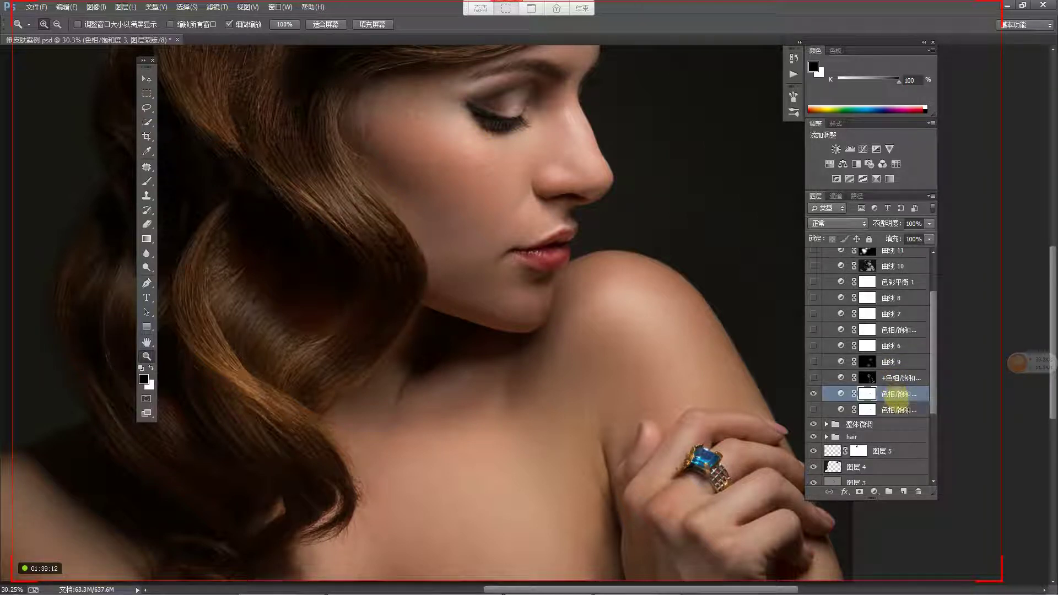
{"action": "left_click", "coordinate": [874, 492]}
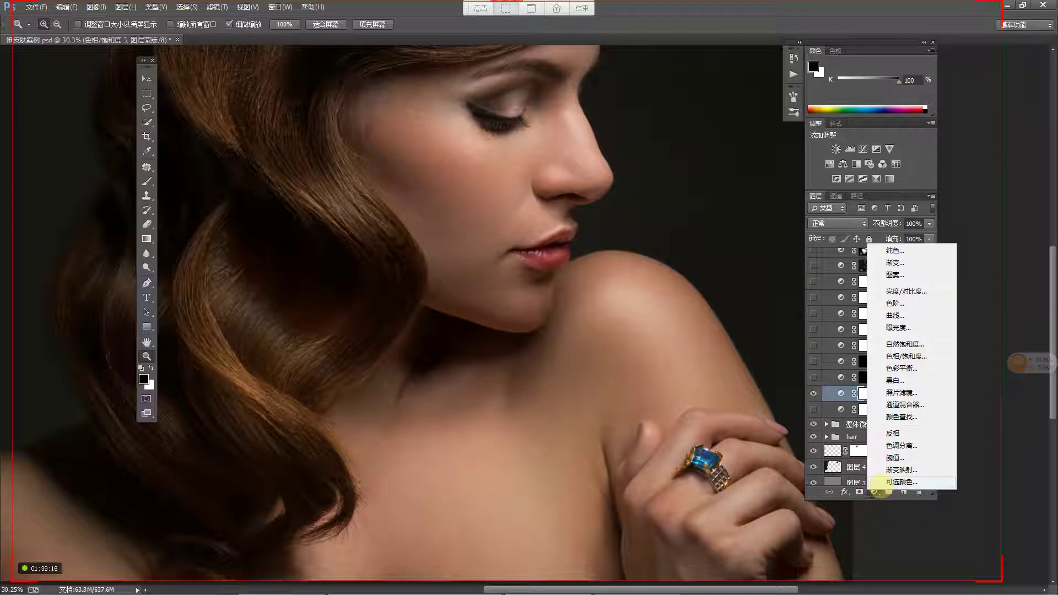
{"action": "left_click", "coordinate": [880, 483]}
{"action": "left_click_drag", "start_coordinate": [323, 132], "coordinate": [577, 131]}
{"action": "left_click", "coordinate": [539, 180]}
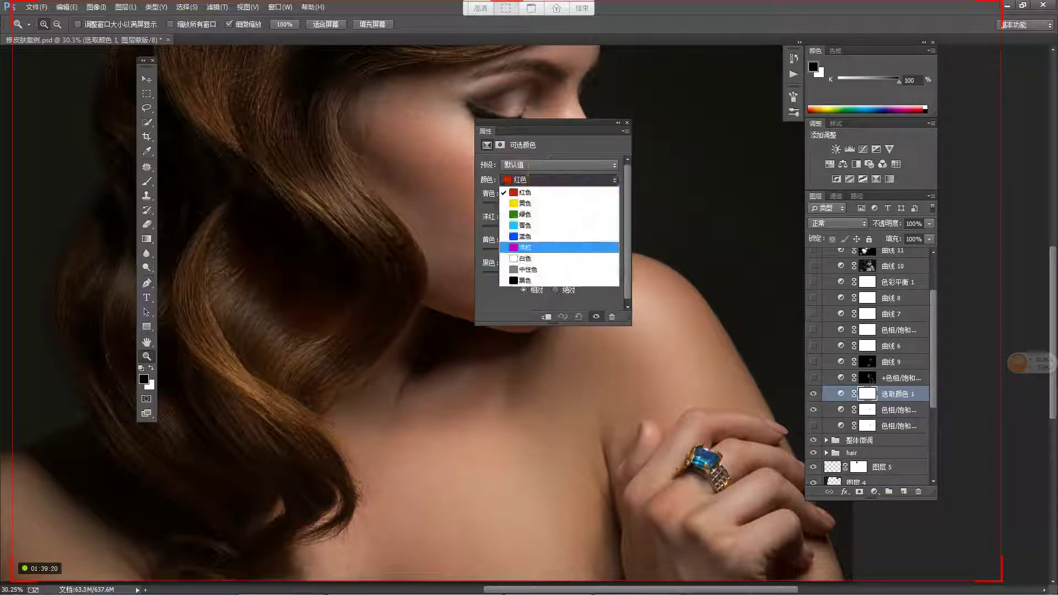
{"action": "left_click", "coordinate": [526, 260]}
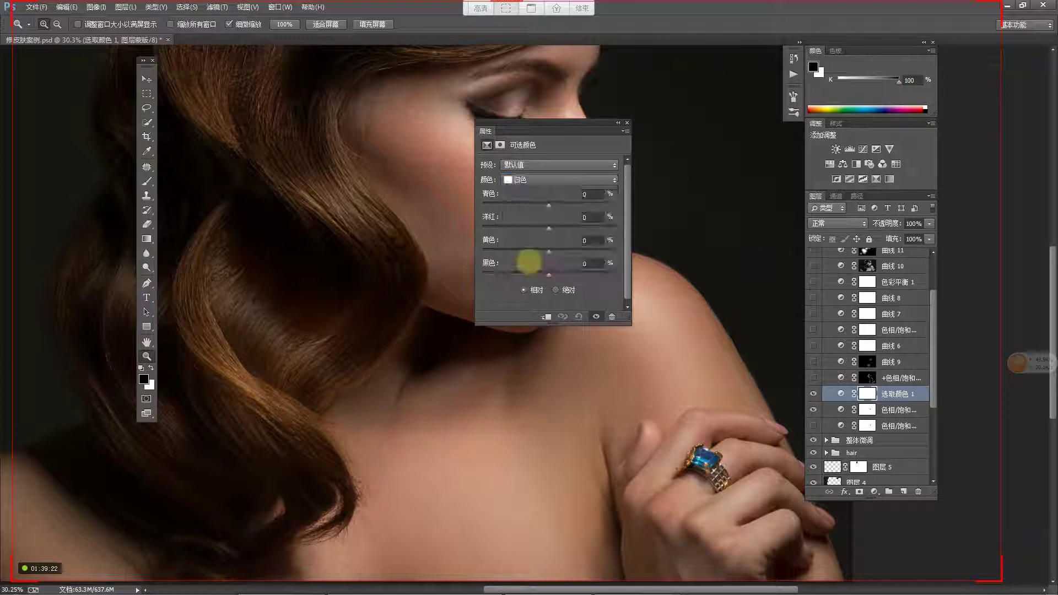
{"action": "left_click_drag", "start_coordinate": [548, 274], "coordinate": [629, 274]}
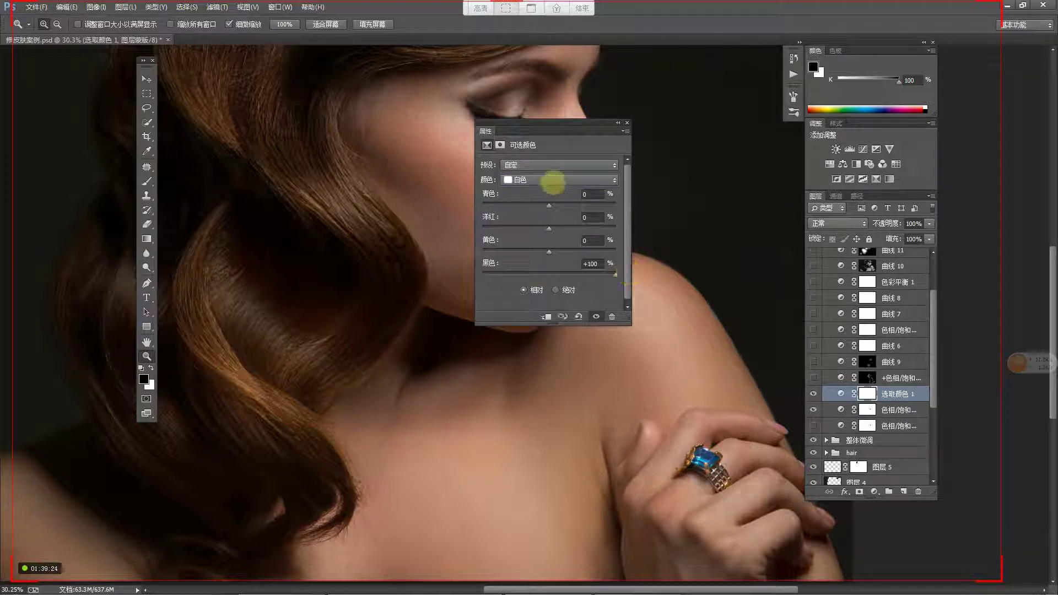
Step: Set Black to +100% for Neutrals and for Blacks in the Selective Color layer, keeping the face uncovered
{"action": "left_click", "coordinate": [552, 179]}
{"action": "left_click", "coordinate": [528, 269]}
{"action": "left_click_drag", "start_coordinate": [549, 274], "coordinate": [616, 274]}
{"action": "left_click", "coordinate": [549, 184]}
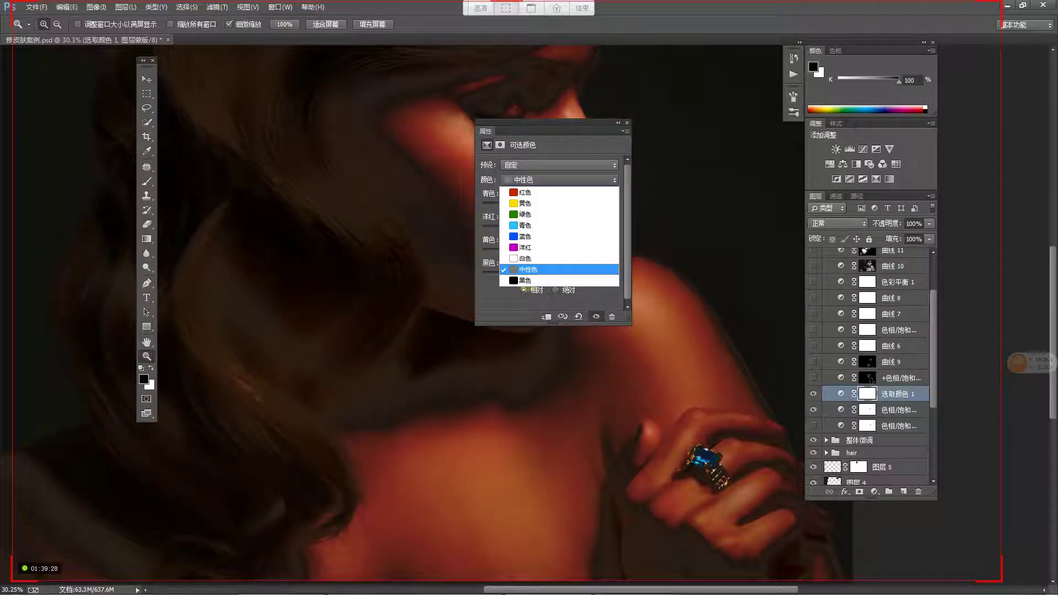
{"action": "left_click", "coordinate": [525, 280]}
{"action": "left_click_drag", "start_coordinate": [551, 279], "coordinate": [622, 270]}
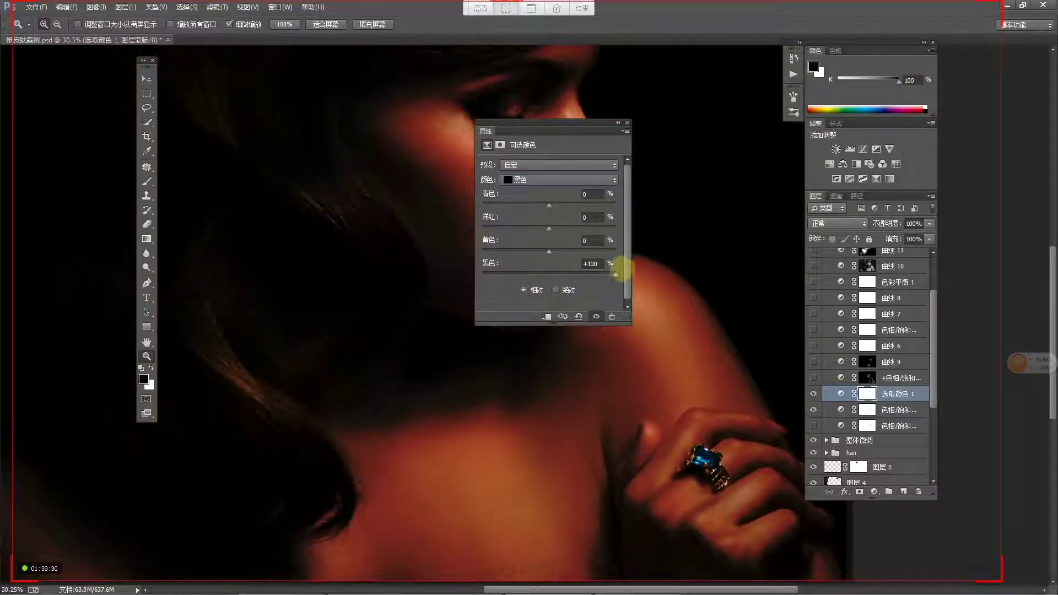
{"action": "left_click_drag", "start_coordinate": [561, 125], "coordinate": [719, 130]}
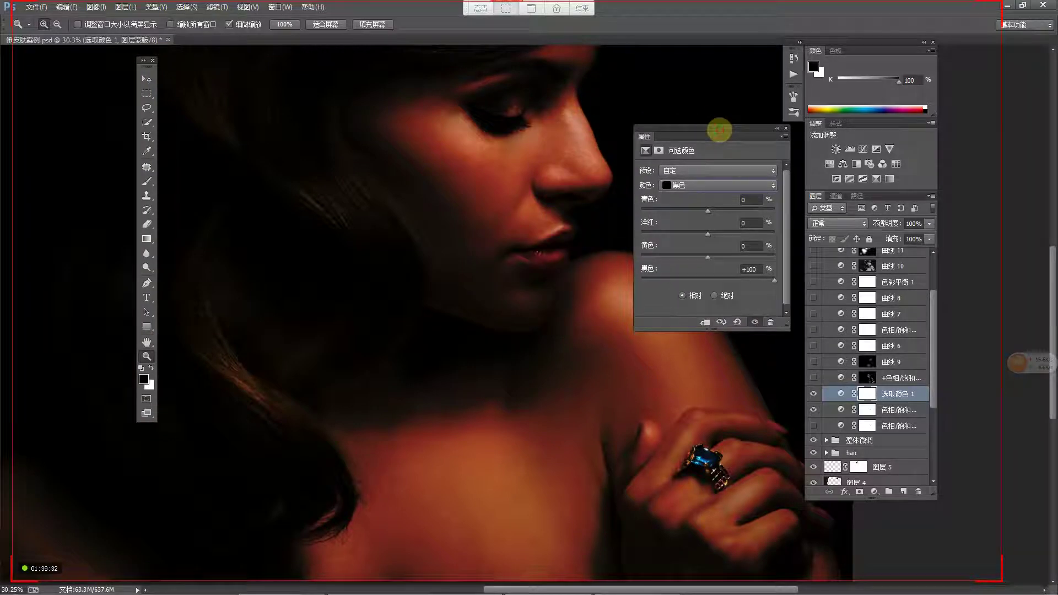
Step: Set Black to -100% for Reds, Yellows and Greens in the Selective Color layer
{"action": "left_click", "coordinate": [689, 186]}
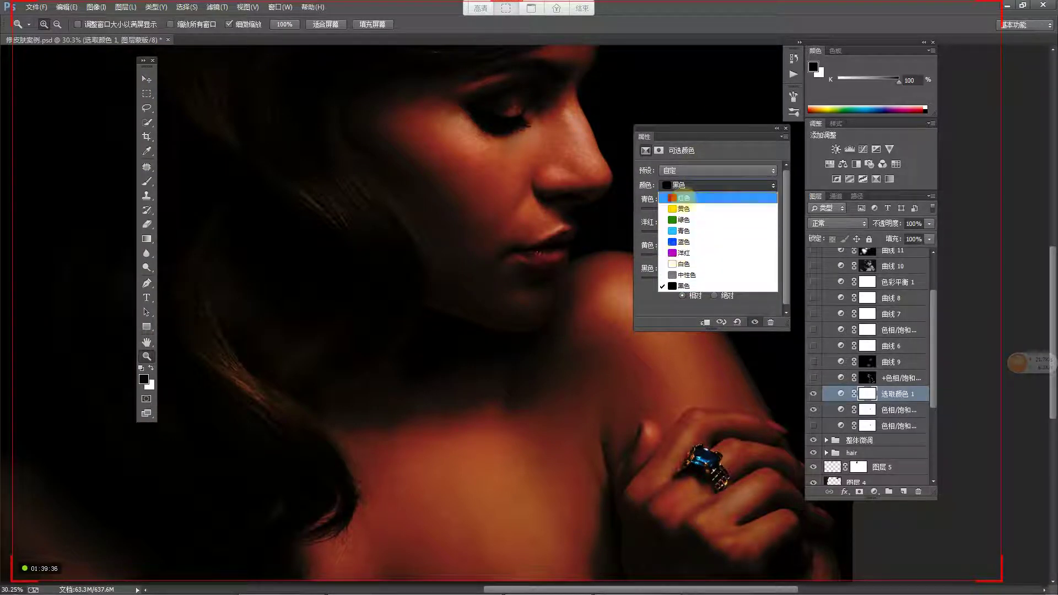
{"action": "left_click", "coordinate": [684, 198]}
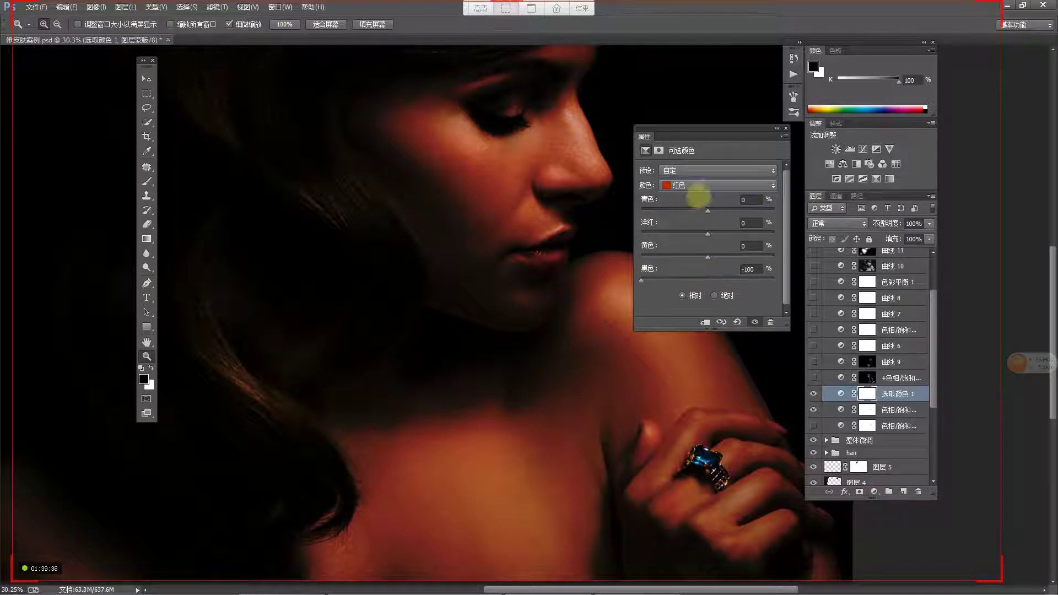
{"action": "left_click", "coordinate": [693, 183]}
{"action": "left_click", "coordinate": [684, 209]}
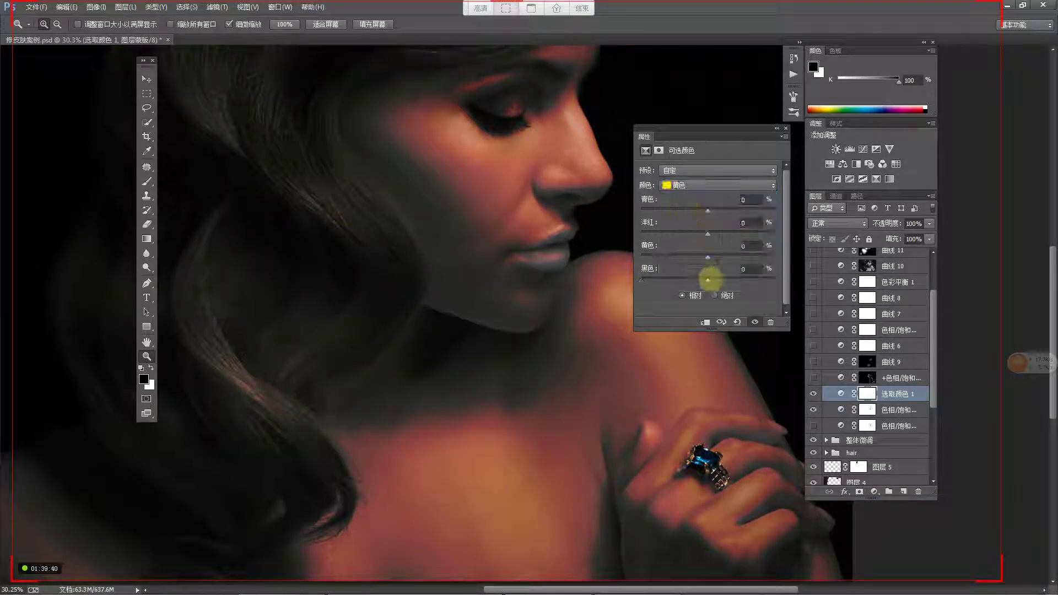
{"action": "left_click", "coordinate": [699, 183]}
{"action": "left_click", "coordinate": [695, 220]}
Step: Set Black to -100% for Cyans, Blues and Magentas in the Selective Color layer
{"action": "left_click", "coordinate": [695, 183]}
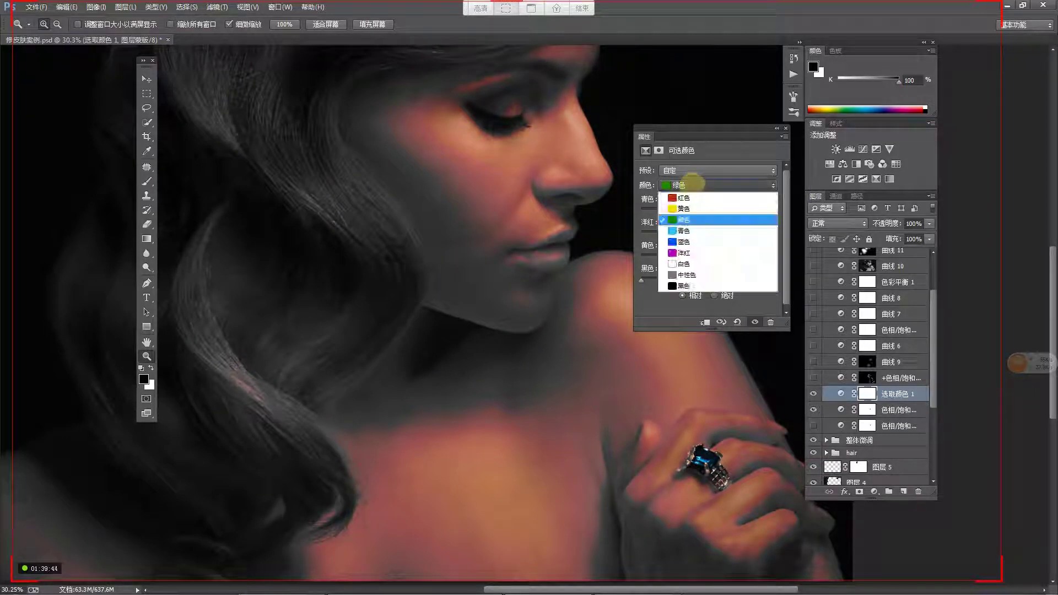
{"action": "left_click", "coordinate": [684, 231]}
{"action": "left_click_drag", "start_coordinate": [707, 277], "coordinate": [619, 279]}
{"action": "left_click", "coordinate": [684, 186]}
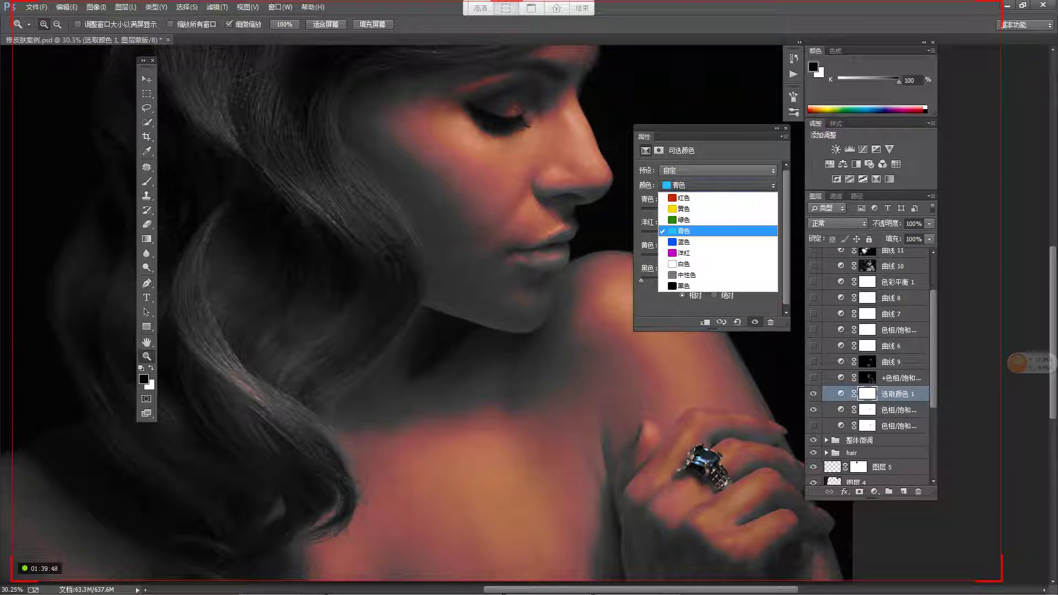
{"action": "left_click", "coordinate": [683, 242]}
{"action": "left_click_drag", "start_coordinate": [708, 281], "coordinate": [621, 279]}
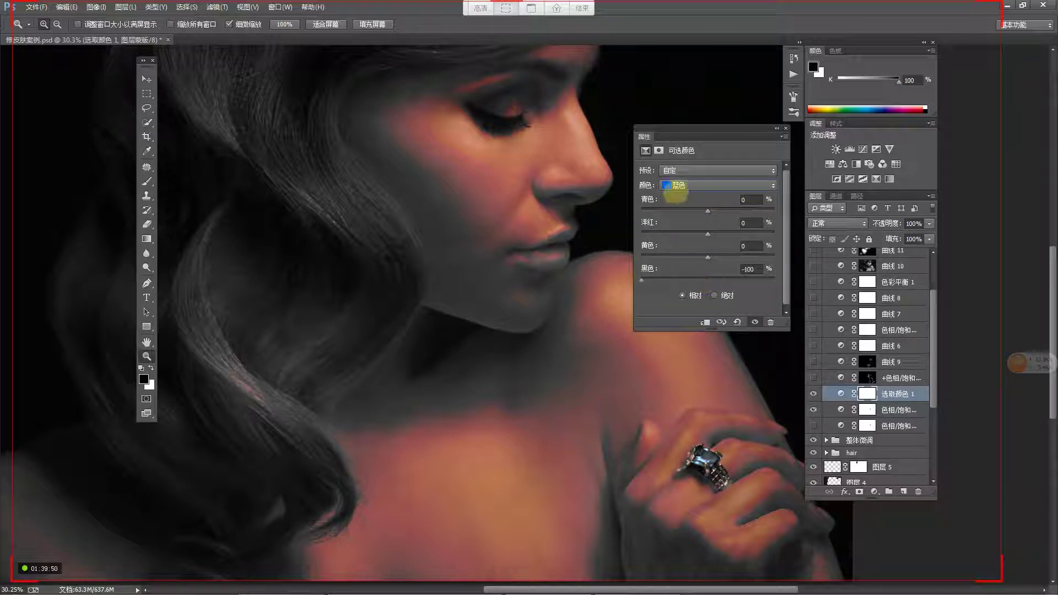
{"action": "left_click", "coordinate": [679, 185]}
{"action": "left_click", "coordinate": [683, 253]}
{"action": "left_click_drag", "start_coordinate": [707, 280], "coordinate": [615, 282]}
Step: Compare the portrait with the Selective Color layer off and on, and recheck its Magentas settings
{"action": "left_click_drag", "start_coordinate": [701, 135], "coordinate": [638, 131]}
{"action": "scroll", "coordinate": [849, 395], "scroll_direction": "down", "scroll_amount": 2}
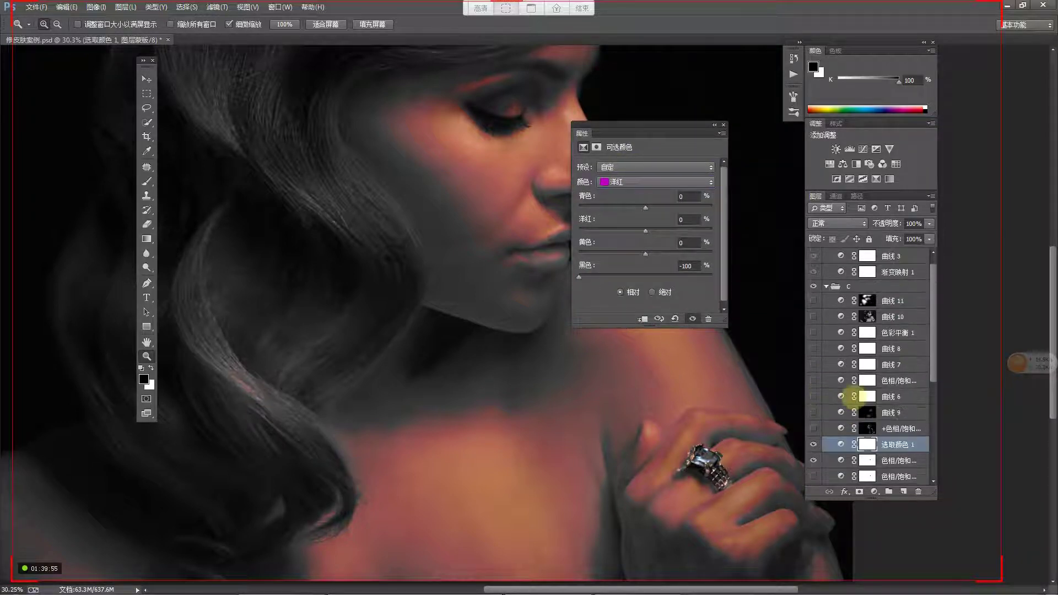
{"action": "left_click", "coordinate": [814, 376]}
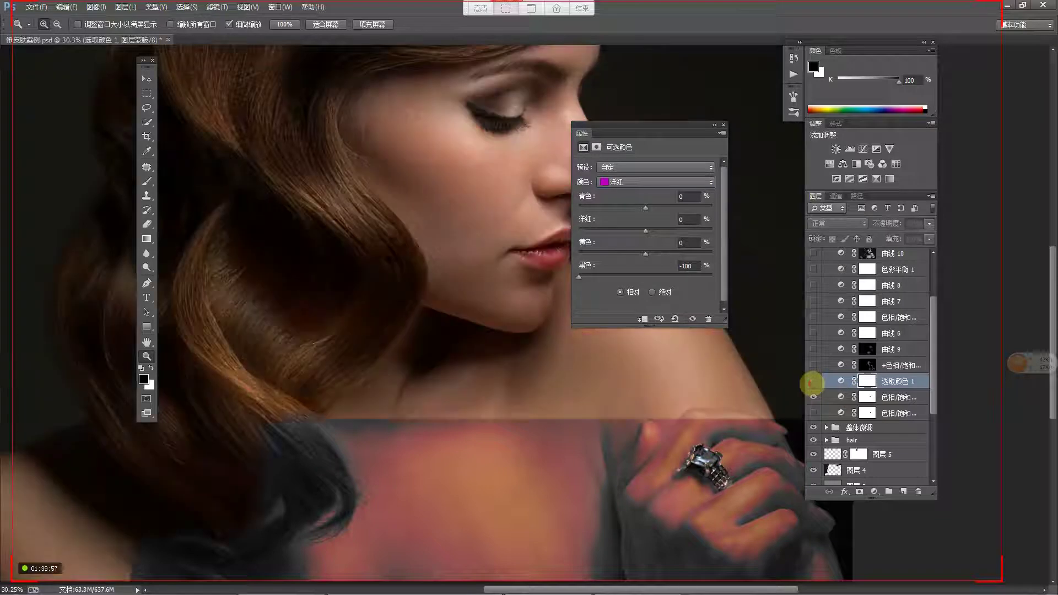
{"action": "key", "text": "ctrl+z"}
{"action": "left_click", "coordinate": [644, 181]}
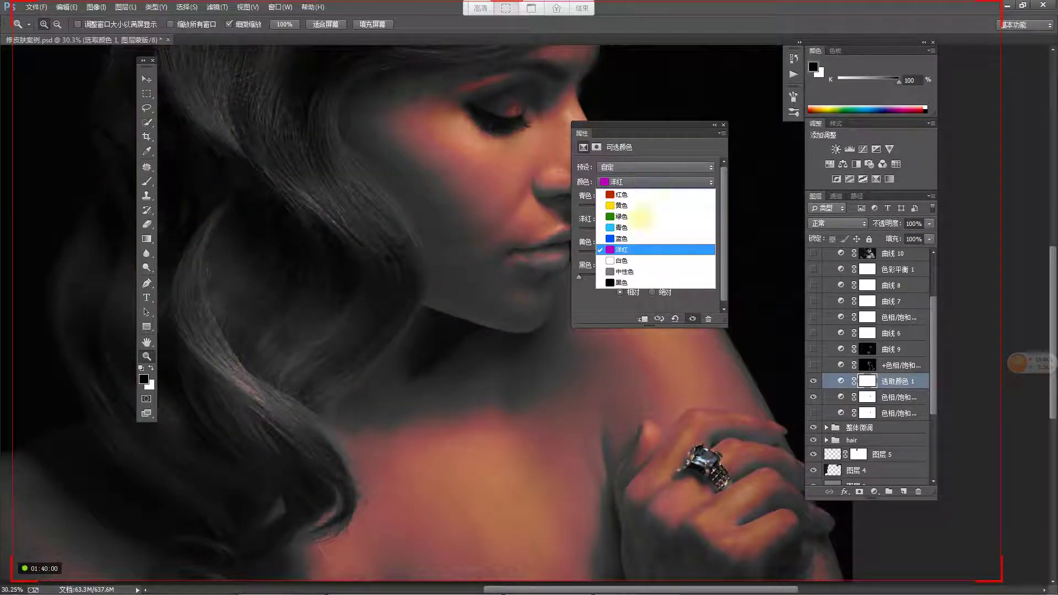
{"action": "left_click", "coordinate": [634, 249]}
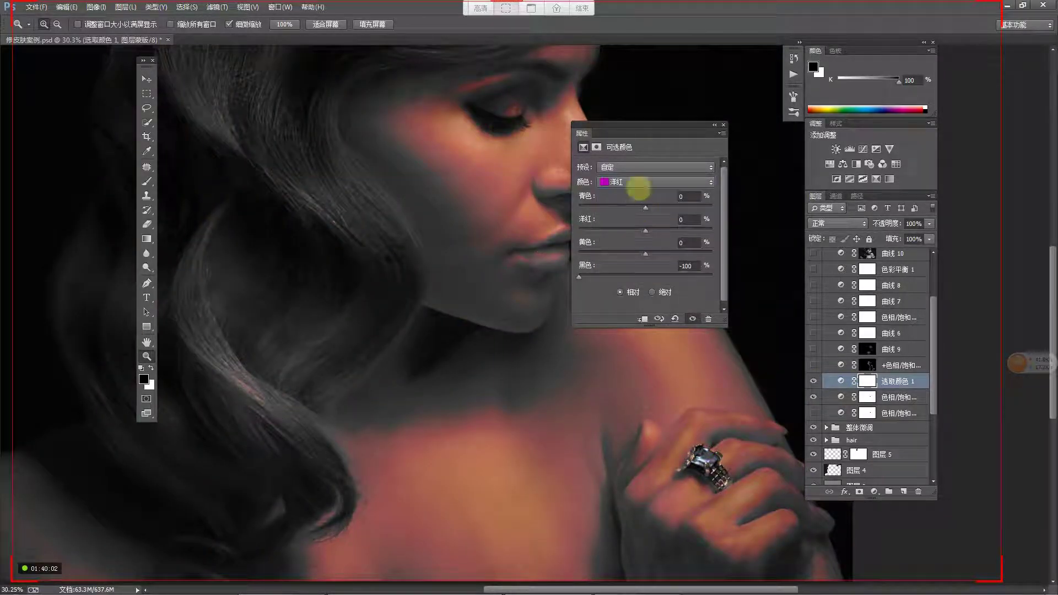
Step: Switch the Selective Color method to Absolute, comparing it with Relative, and close the settings to see the whole portrait
{"action": "left_click", "coordinate": [652, 292]}
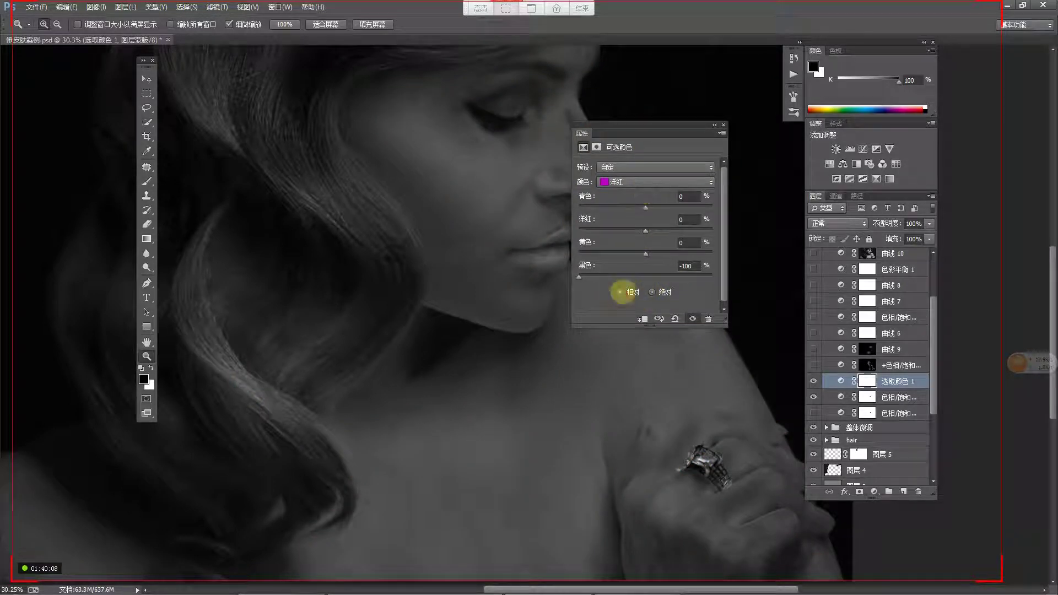
{"action": "left_click", "coordinate": [623, 292]}
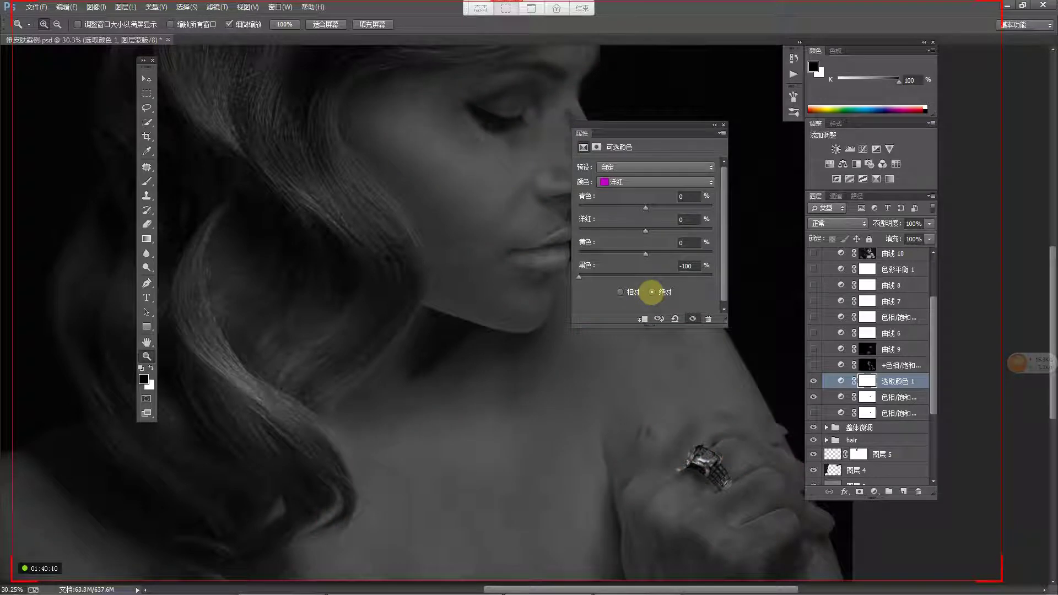
{"action": "left_click_drag", "start_coordinate": [657, 128], "coordinate": [674, 171]}
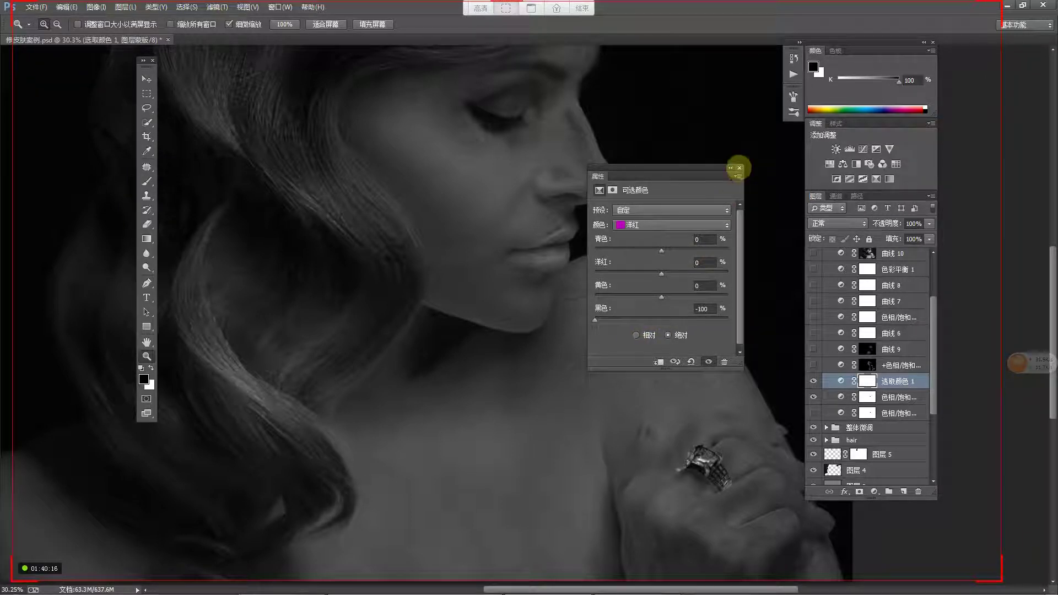
{"action": "left_click", "coordinate": [739, 168]}
{"action": "left_click_drag", "start_coordinate": [628, 219], "coordinate": [610, 226]}
{"action": "left_click_drag", "start_coordinate": [653, 285], "coordinate": [664, 279]}
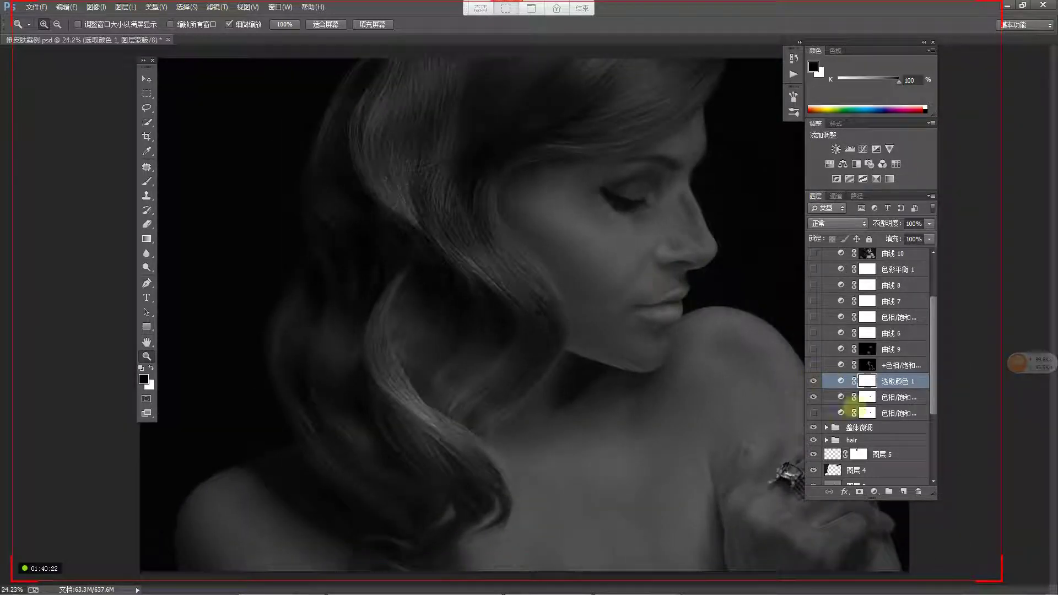
Step: Add a Levels adjustment layer above Selective Color, brighten it with a white input level of 130, and close its settings
{"action": "left_click", "coordinate": [875, 493]}
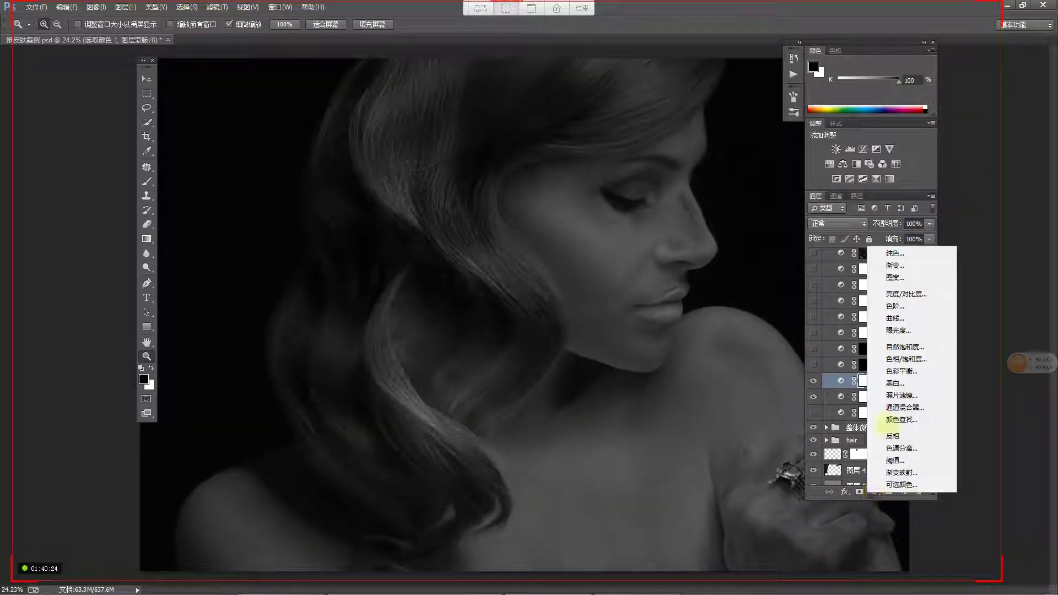
{"action": "left_click", "coordinate": [907, 309]}
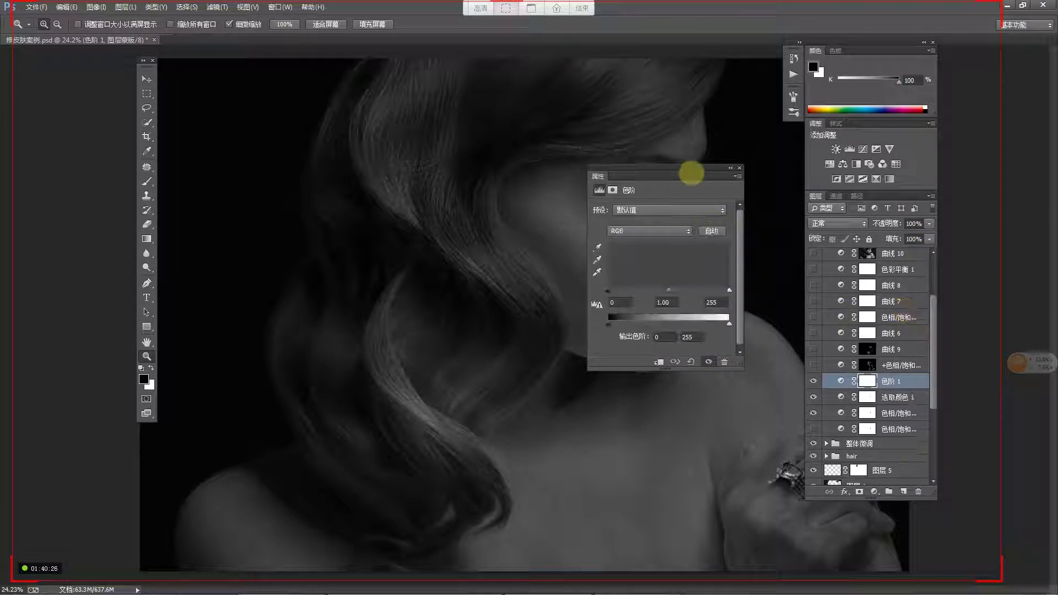
{"action": "left_click_drag", "start_coordinate": [690, 166], "coordinate": [436, 171]}
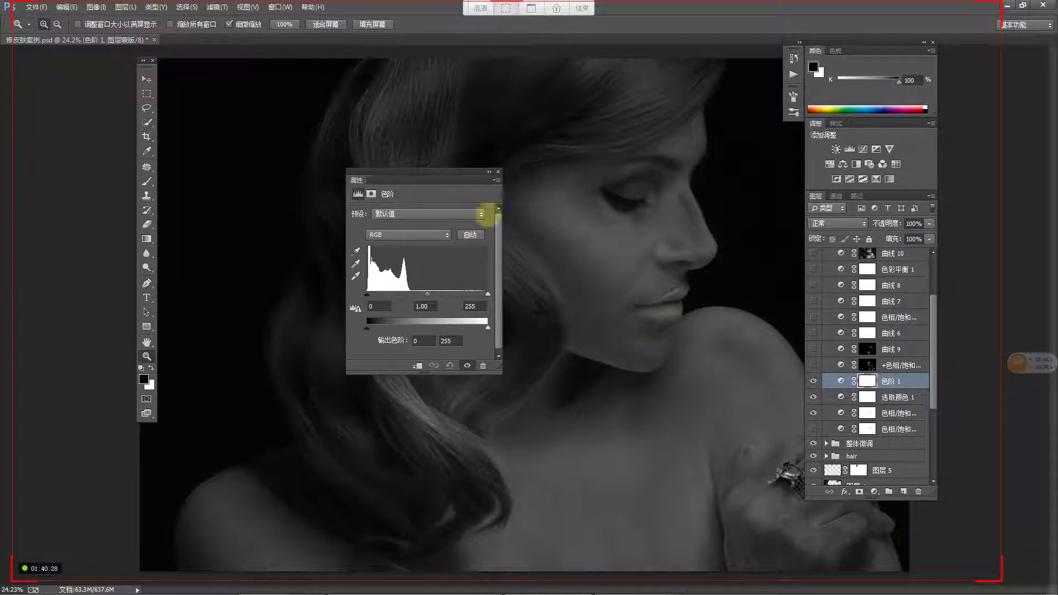
{"action": "left_click_drag", "start_coordinate": [488, 294], "coordinate": [431, 293]}
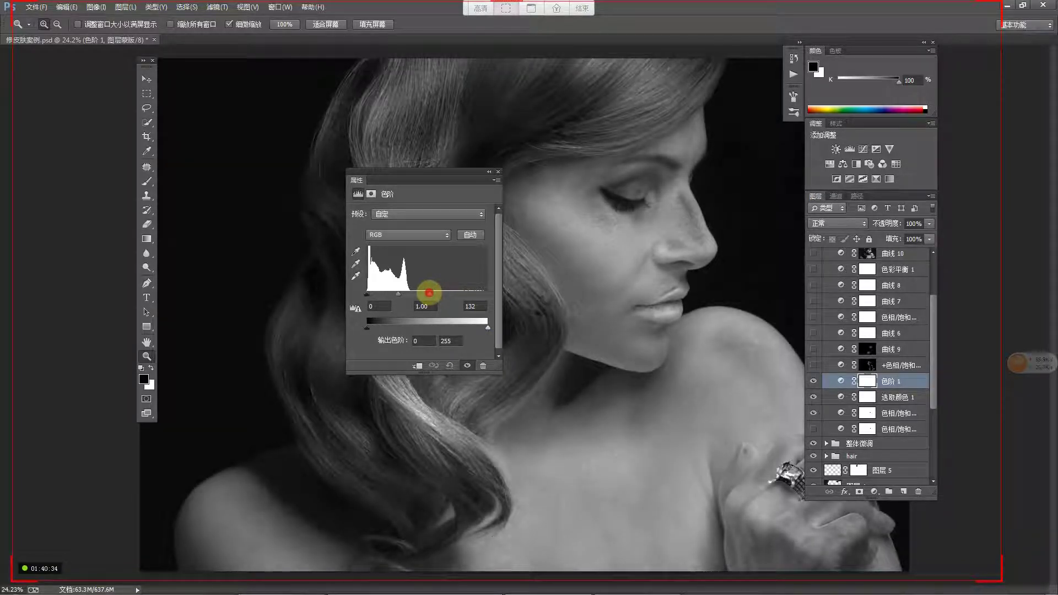
{"action": "left_click_drag", "start_coordinate": [428, 293], "coordinate": [428, 293]}
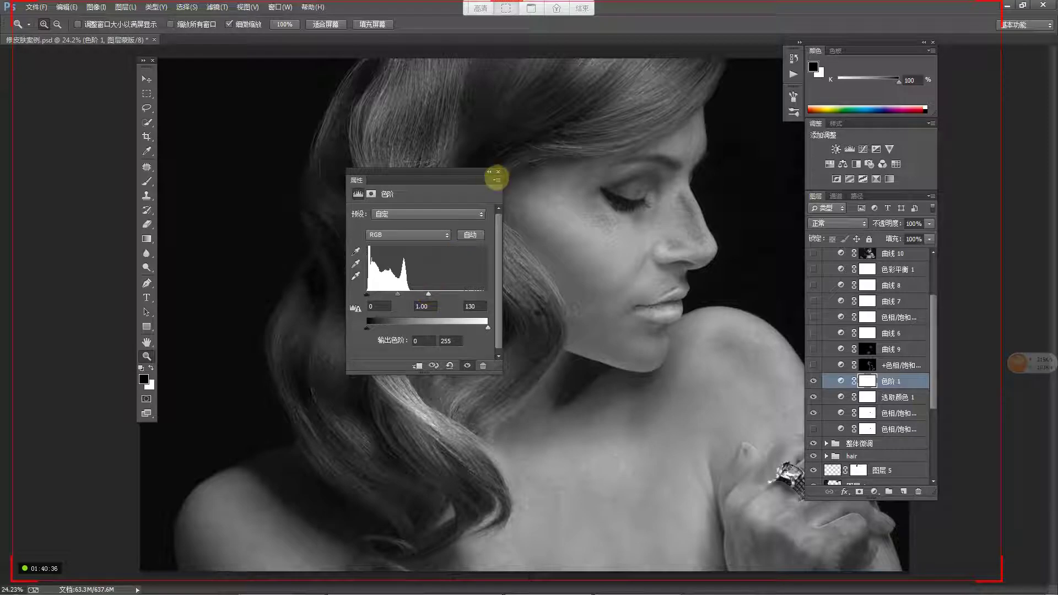
{"action": "left_click", "coordinate": [498, 171]}
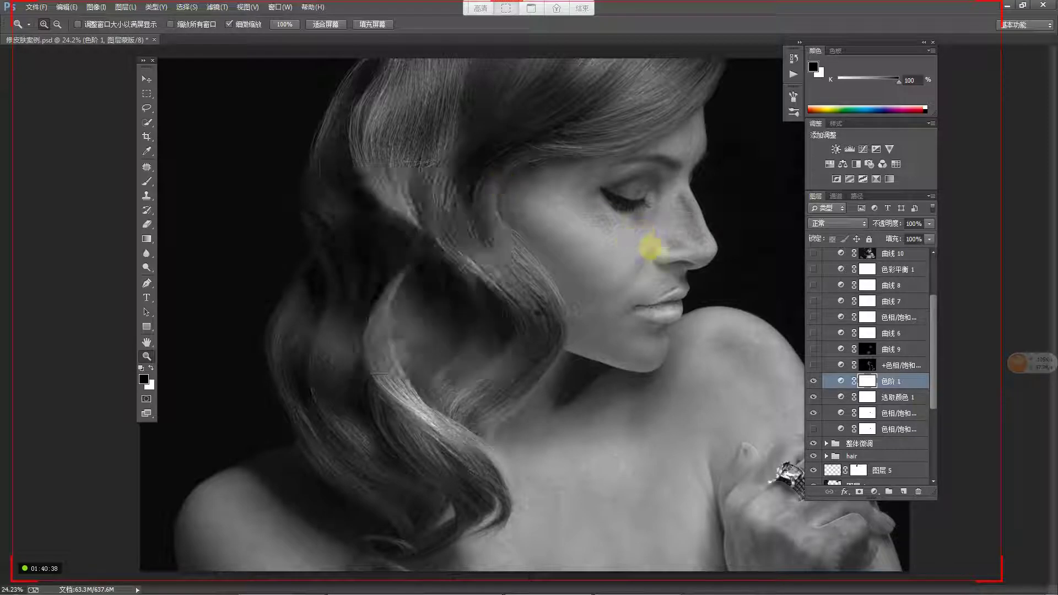
Step: Group the Levels 1 and Selective Color 1 layers and name the group 饱和度观察层
{"action": "left_click", "coordinate": [648, 244]}
{"action": "left_click", "coordinate": [669, 253]}
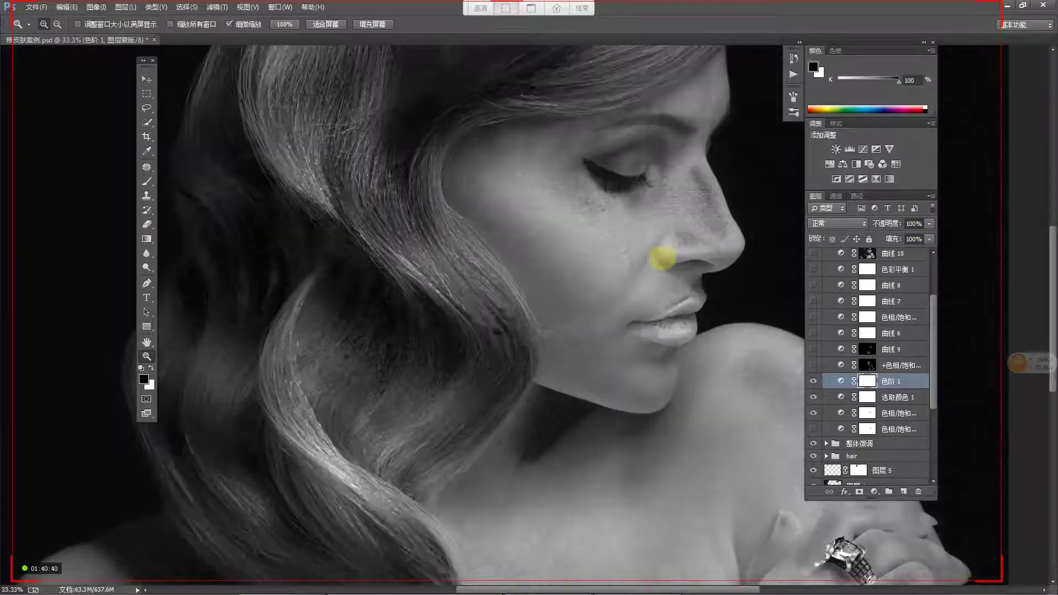
{"action": "left_click_drag", "start_coordinate": [683, 241], "coordinate": [536, 291]}
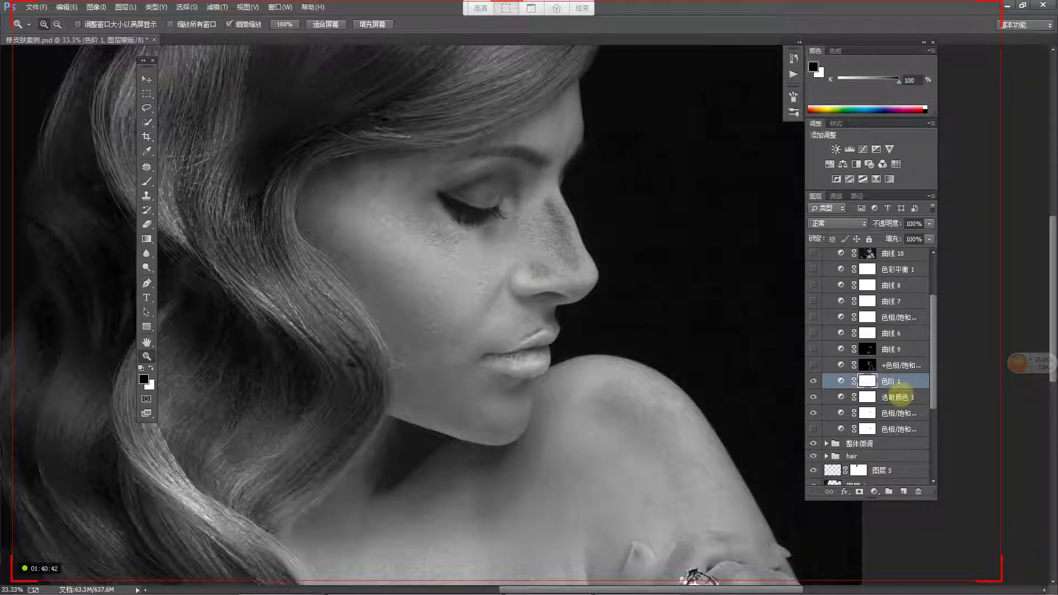
{"action": "left_click", "coordinate": [904, 397], "text": "ctrl"}
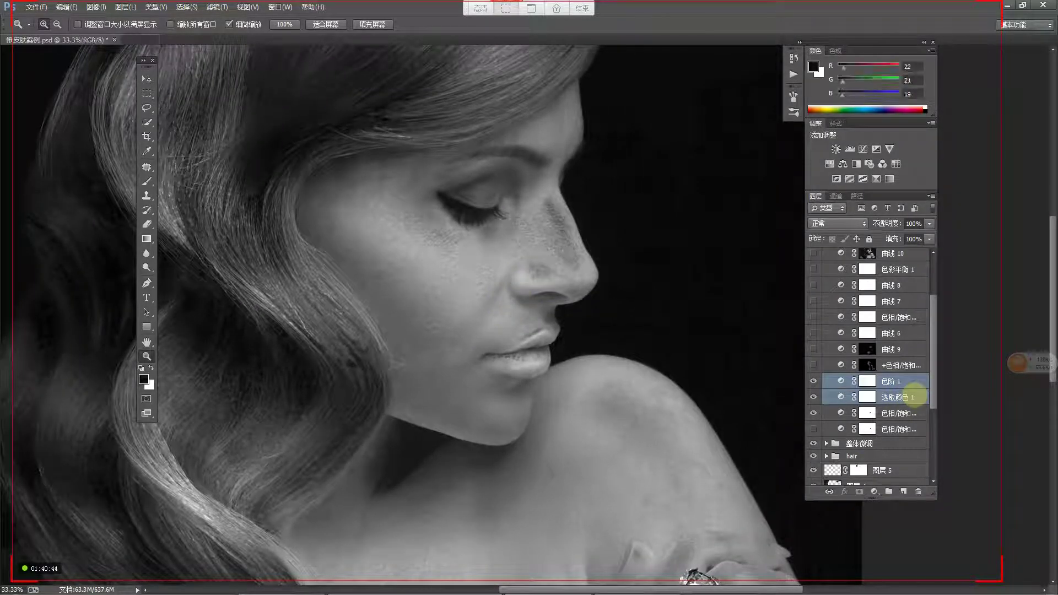
{"action": "key", "text": "ctrl+g"}
{"action": "double_click", "coordinate": [859, 380]}
{"action": "key", "text": "ctrl+space"}
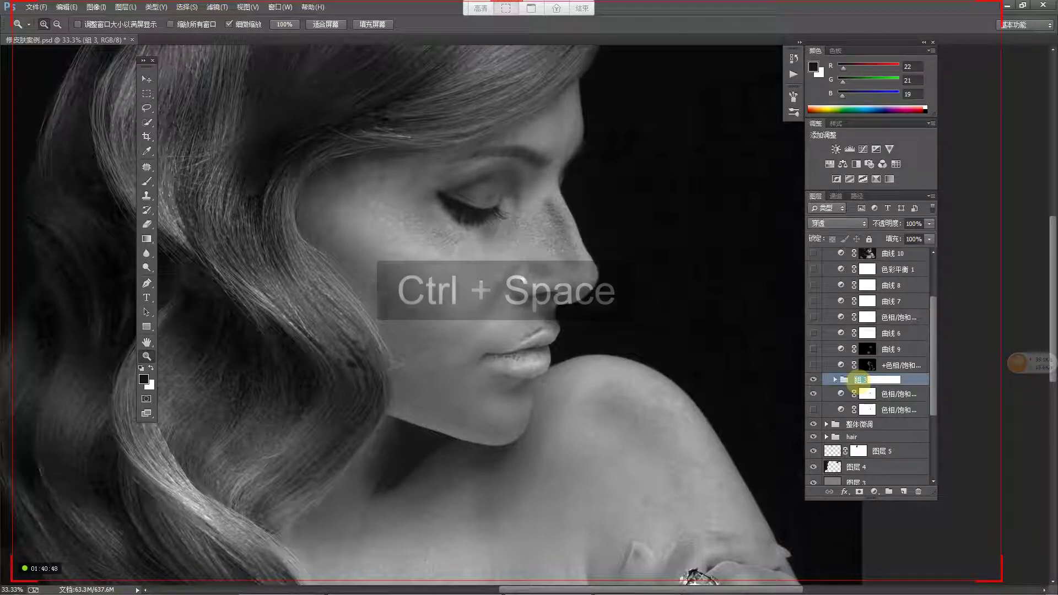
{"action": "type", "text": "饱和度g"}
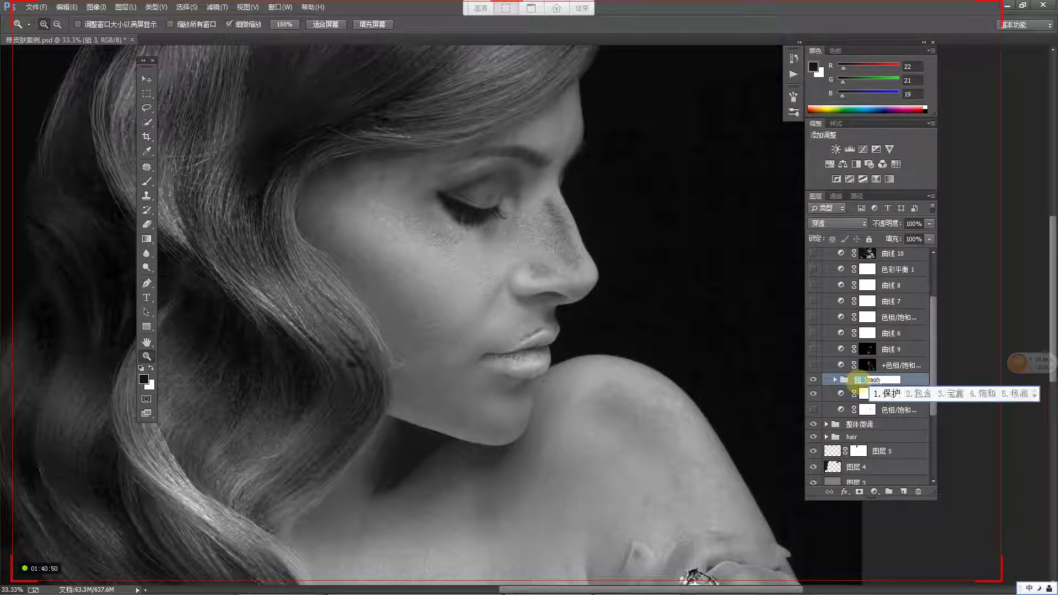
{"action": "type", "text": "uancha"}
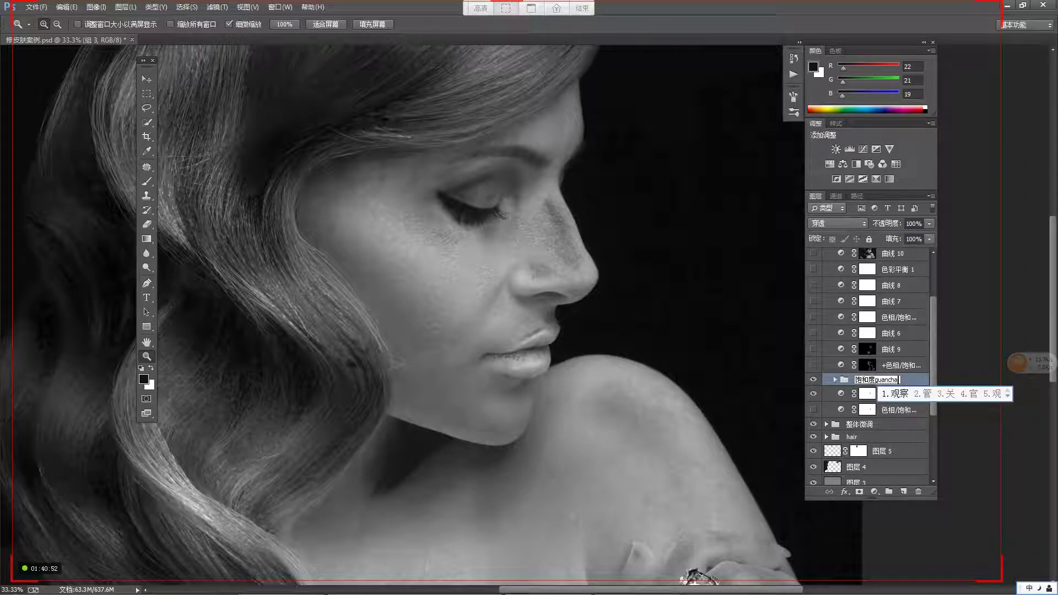
{"action": "type", "text": "ceng"}
{"action": "key", "text": "space"}
{"action": "key", "text": "Return"}
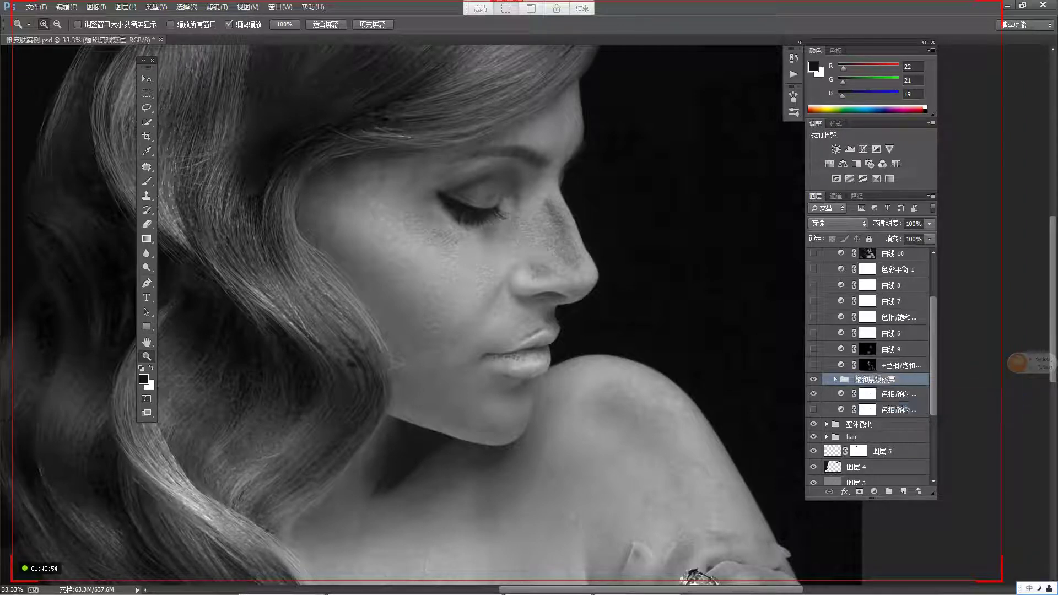
Step: Review the whole portrait and the layers inside the 饱和度观察层 group, leaving the group collapsed
{"action": "scroll", "coordinate": [862, 382], "scroll_direction": "down", "scroll_amount": 2}
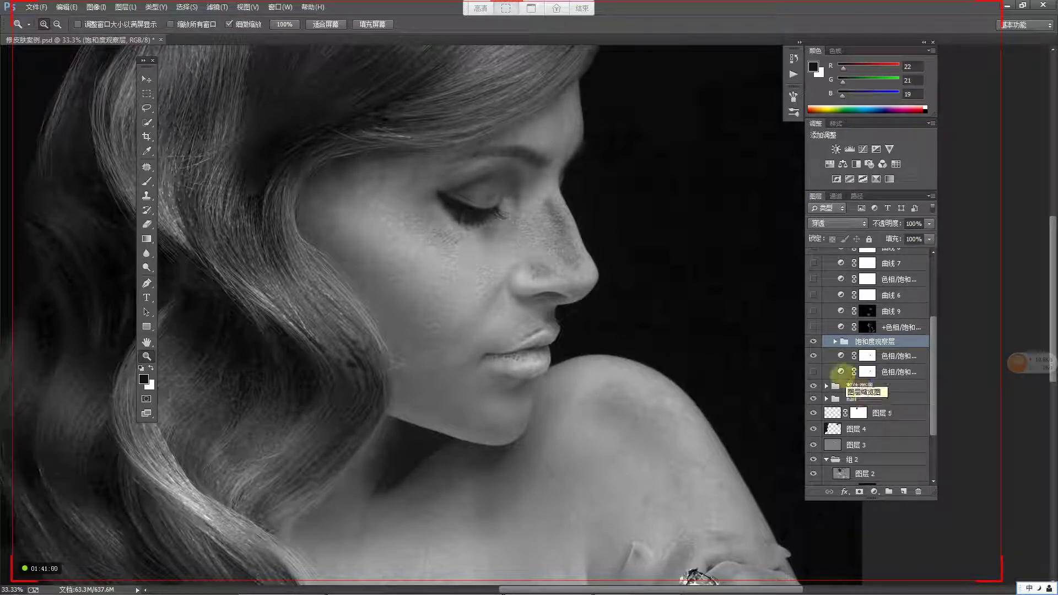
{"action": "left_click_drag", "start_coordinate": [653, 303], "coordinate": [634, 318]}
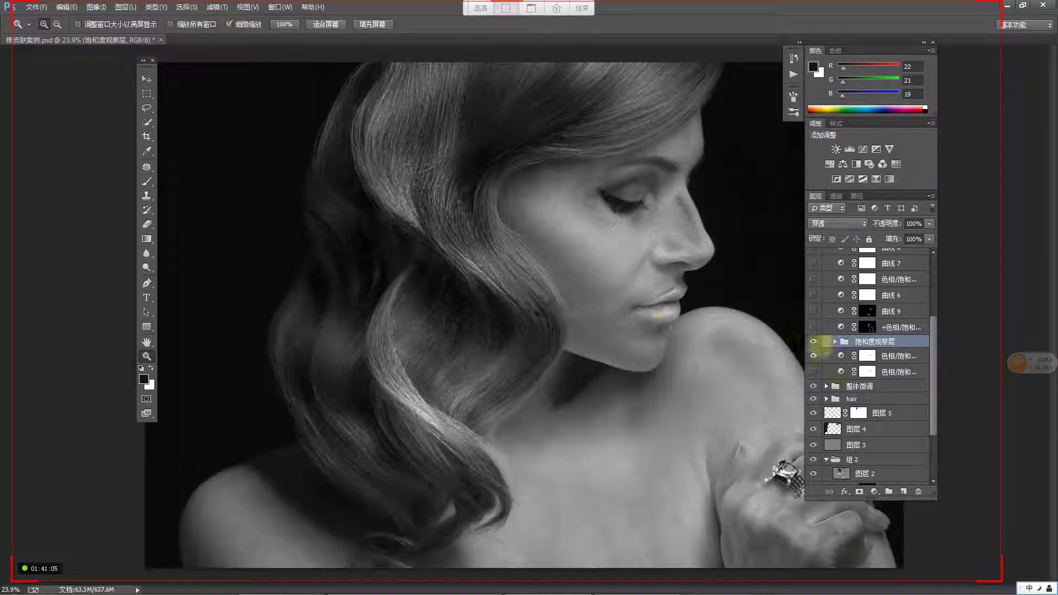
{"action": "left_click", "coordinate": [835, 342]}
{"action": "left_click", "coordinate": [835, 342]}
{"action": "left_click", "coordinate": [836, 341]}
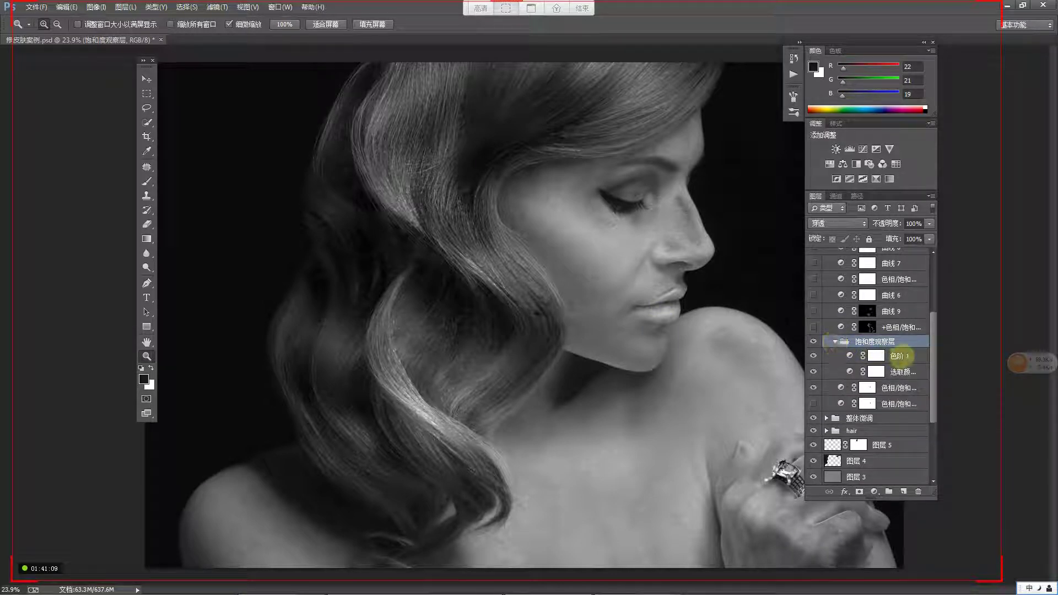
{"action": "left_click", "coordinate": [900, 357]}
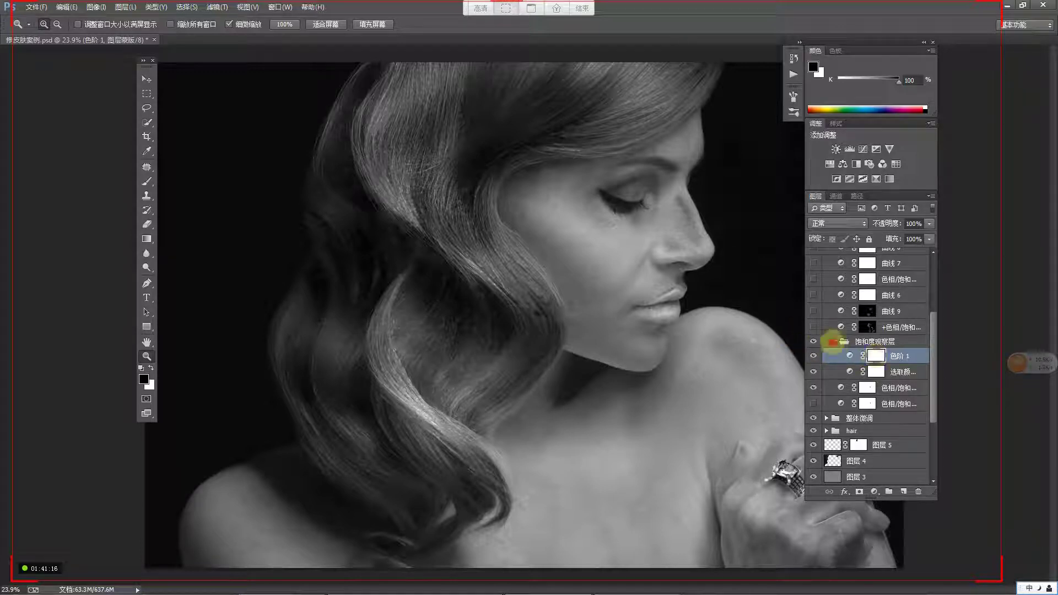
{"action": "left_click", "coordinate": [835, 342]}
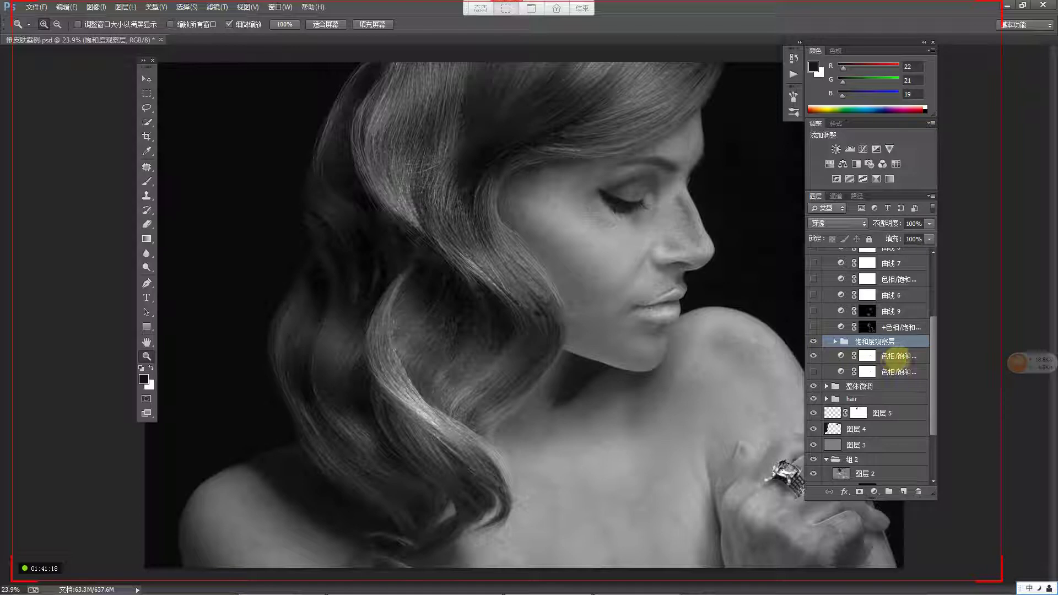
Step: Add a Hue/Saturation adjustment layer directly below the 饱和度观察层 group and move its settings clear of the face
{"action": "left_click", "coordinate": [875, 357]}
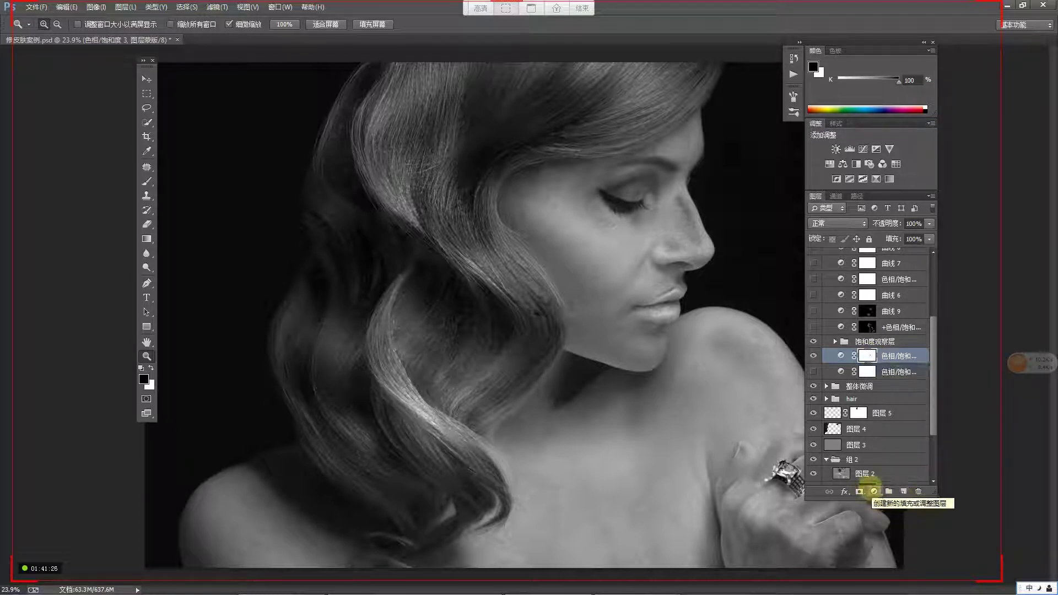
{"action": "left_click", "coordinate": [874, 492]}
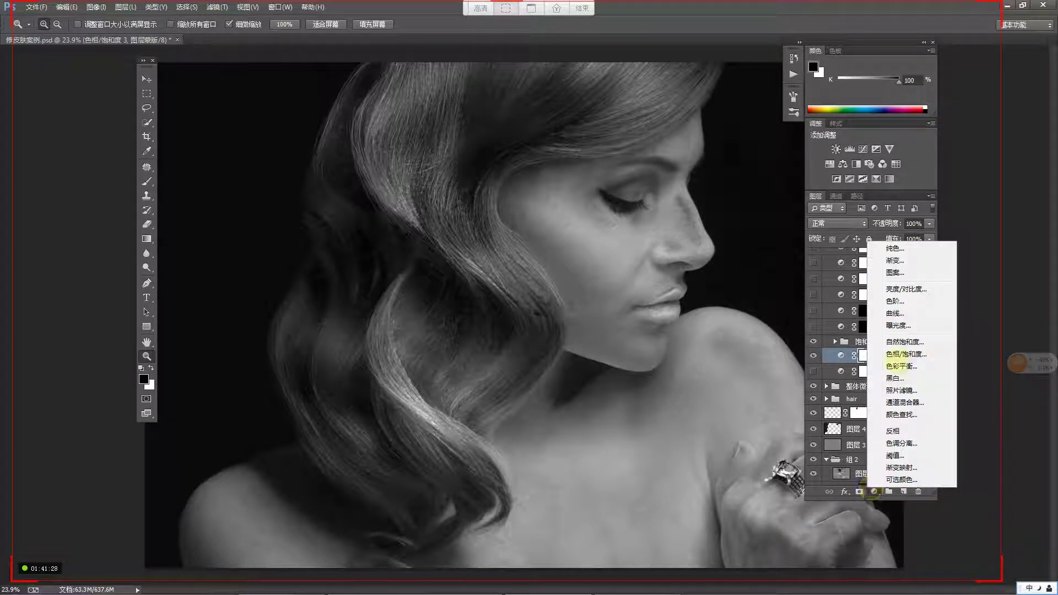
{"action": "left_click", "coordinate": [906, 353]}
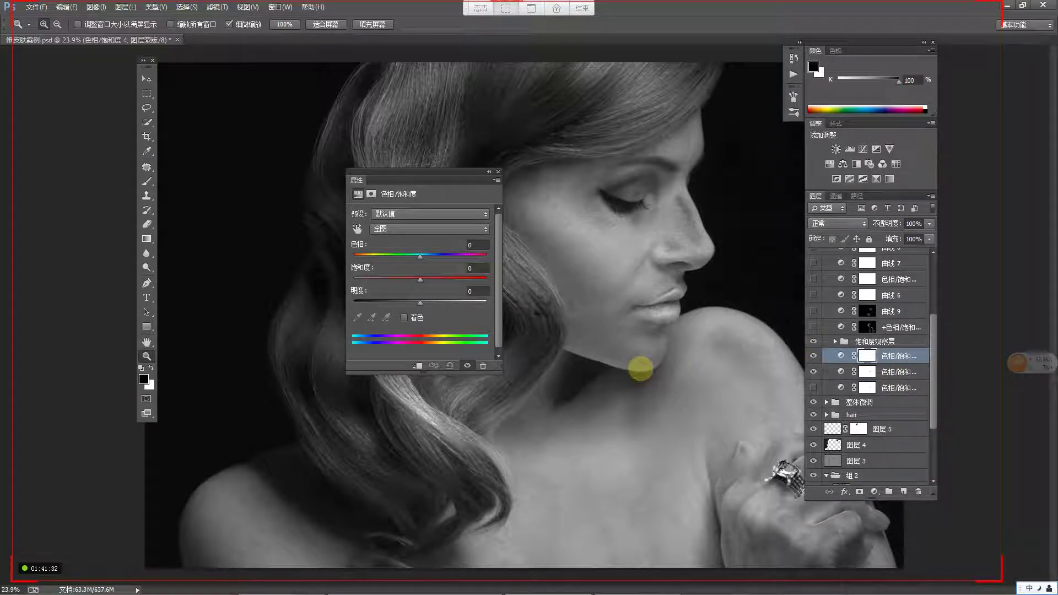
{"action": "left_click_drag", "start_coordinate": [444, 171], "coordinate": [369, 134]}
Step: Try a saturation of +31 on the Master range and +39 on Reds, resetting each to 0 and returning to Master
{"action": "left_click_drag", "start_coordinate": [342, 242], "coordinate": [364, 244]}
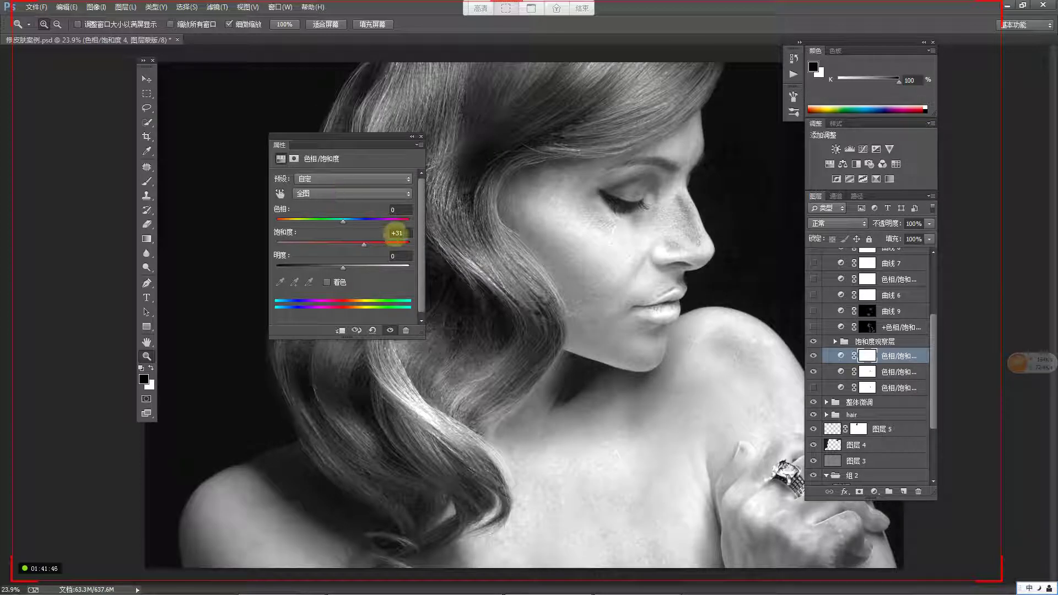
{"action": "left_click", "coordinate": [393, 232]}
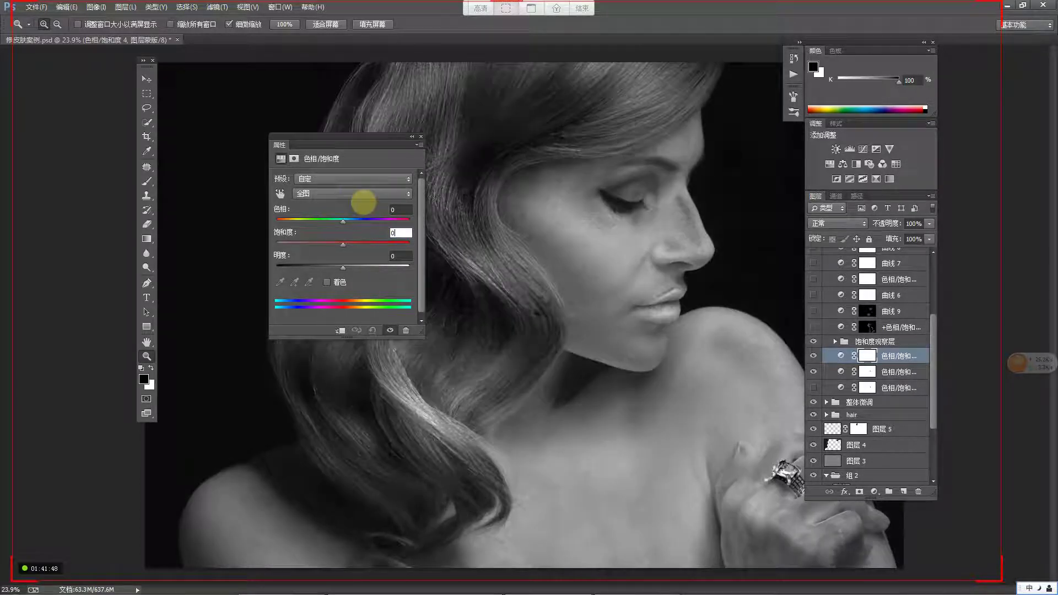
{"action": "left_click", "coordinate": [353, 193]}
{"action": "left_click", "coordinate": [337, 214]}
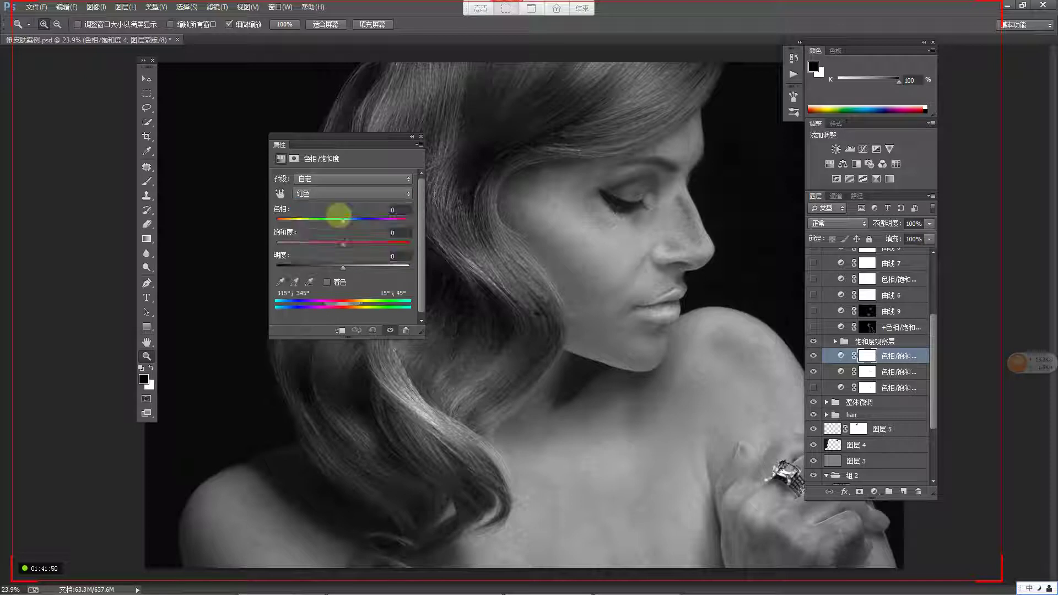
{"action": "left_click_drag", "start_coordinate": [350, 243], "coordinate": [368, 244]}
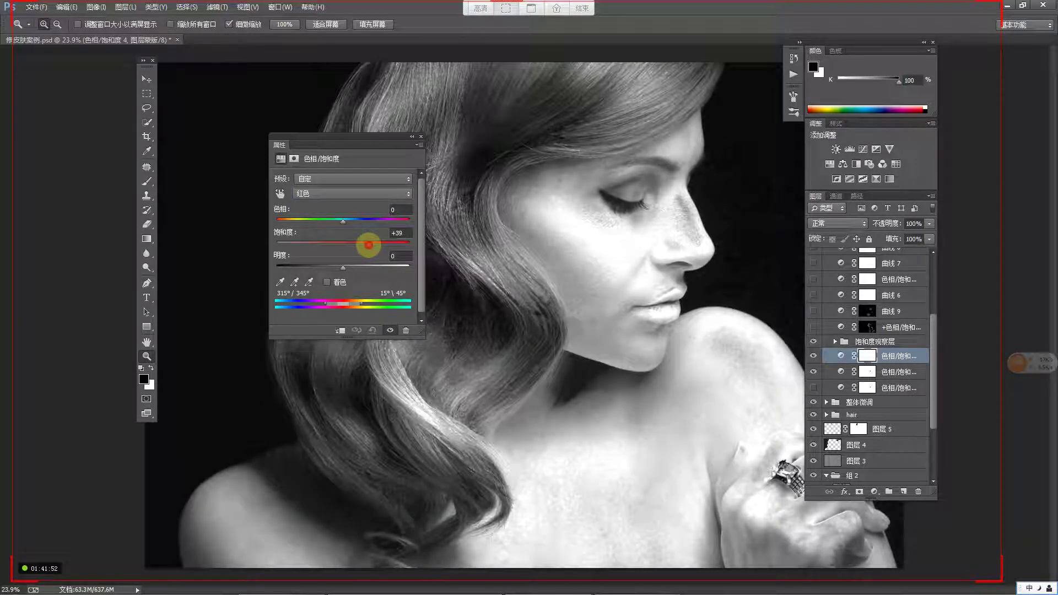
{"action": "left_click", "coordinate": [392, 233]}
{"action": "type", "text": "0"}
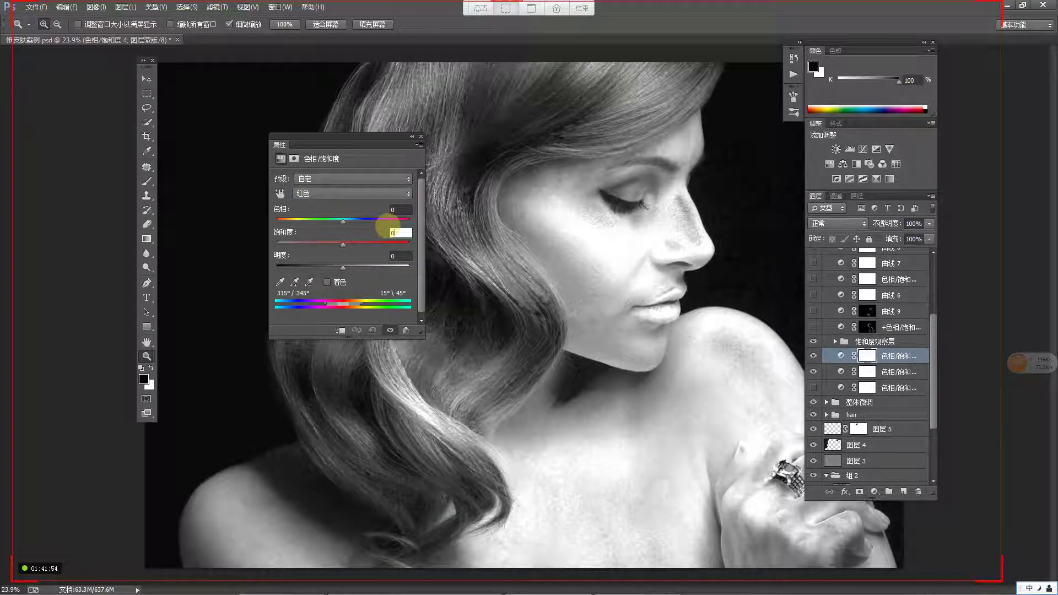
{"action": "left_click", "coordinate": [355, 194]}
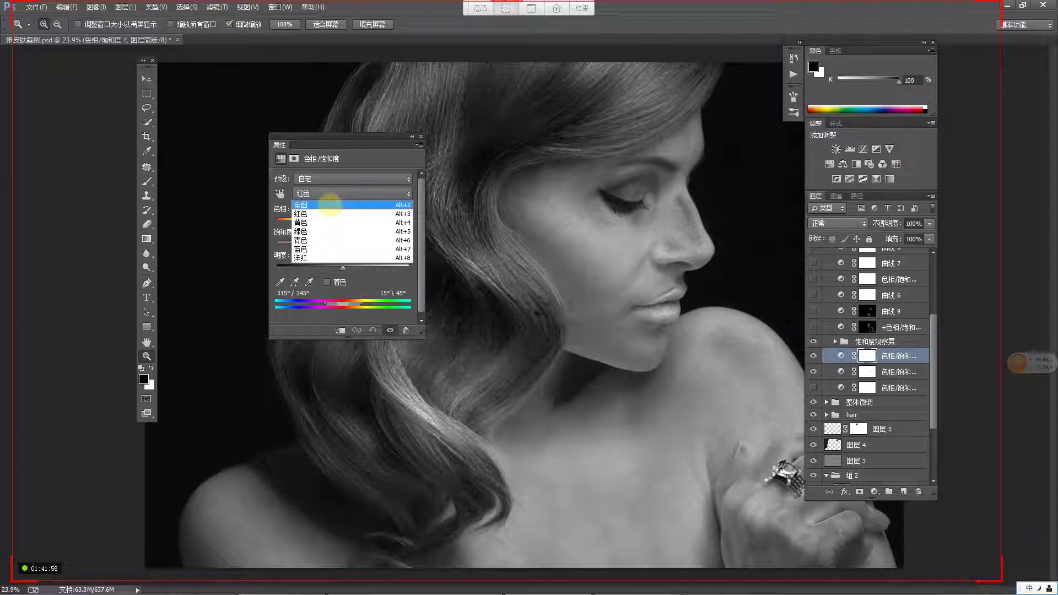
{"action": "left_click", "coordinate": [332, 205]}
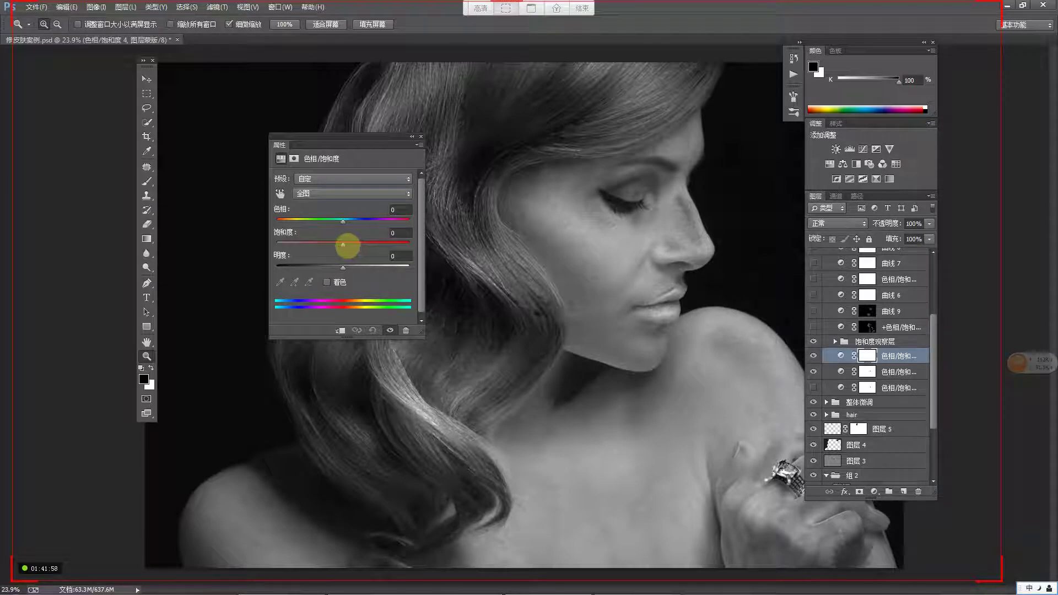
Step: Set the Master saturation of the new Hue/Saturation layer to +29 and invert its mask to black
{"action": "left_click_drag", "start_coordinate": [344, 245], "coordinate": [365, 245]}
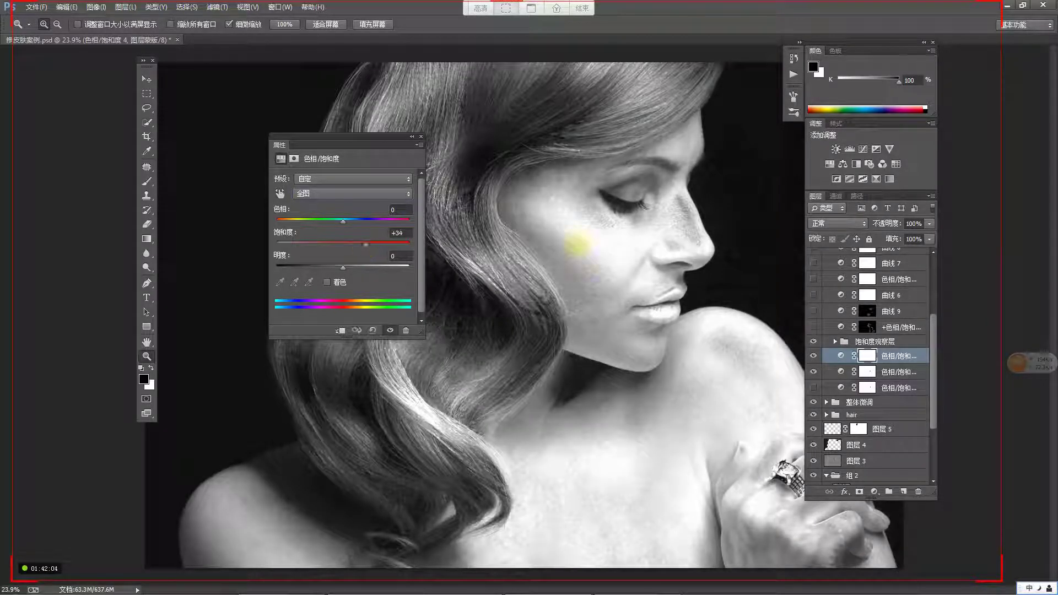
{"action": "left_click", "coordinate": [635, 249]}
{"action": "left_click", "coordinate": [635, 248]}
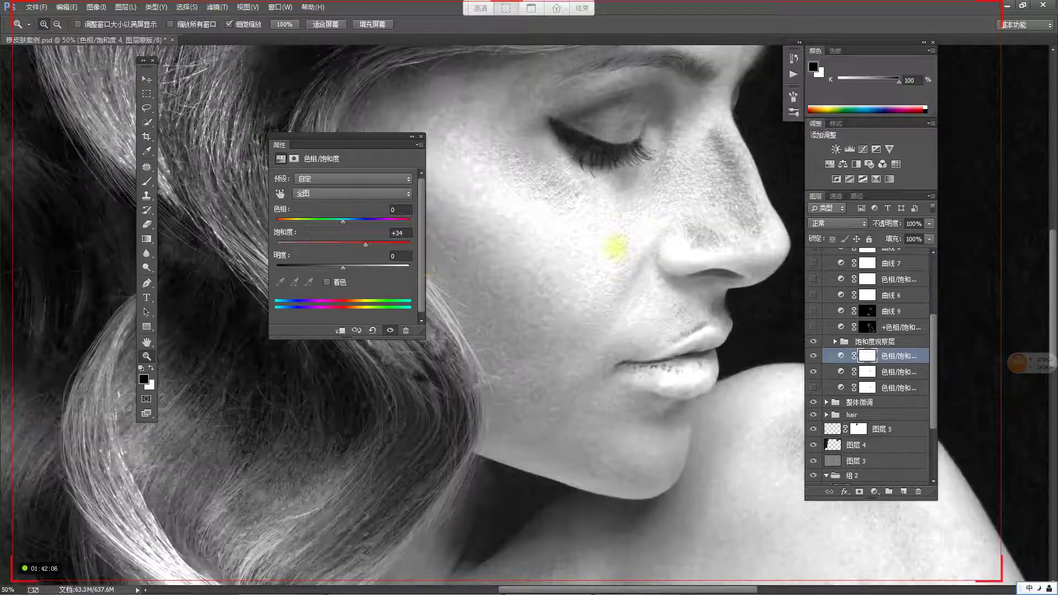
{"action": "left_click_drag", "start_coordinate": [365, 245], "coordinate": [362, 244]}
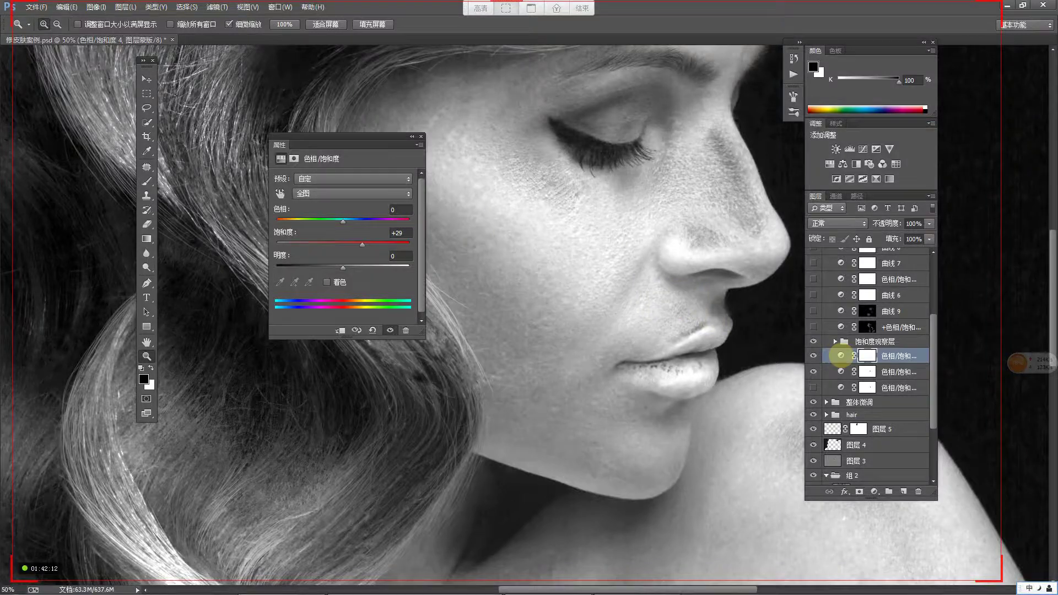
{"action": "key", "text": "ctrl+i"}
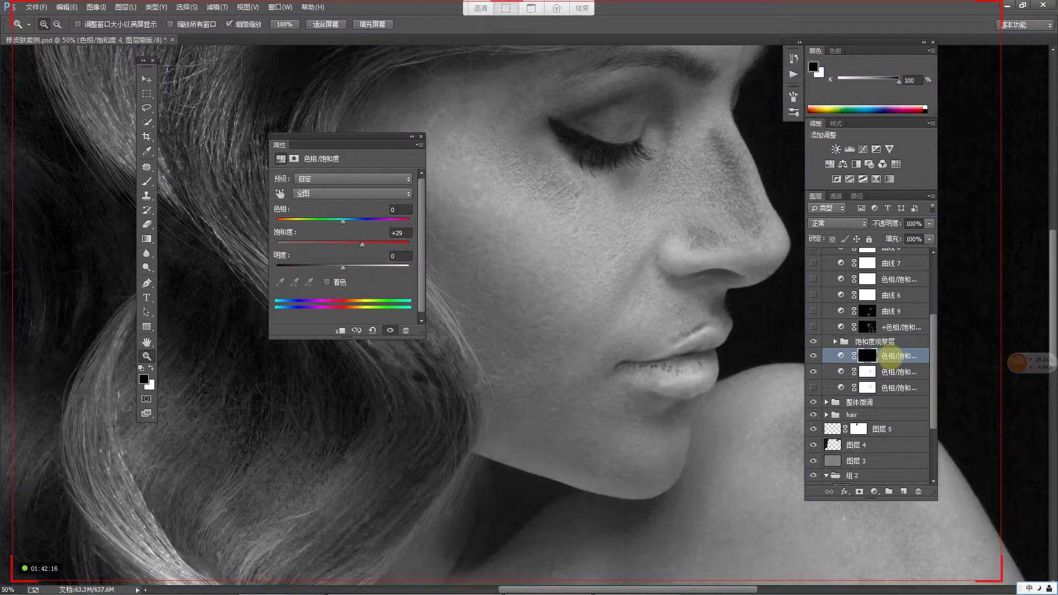
Step: Rename the saturation-boosting layer as +色相/饱和度 4 and select its mask
{"action": "double_click", "coordinate": [892, 355]}
{"action": "left_click", "coordinate": [890, 356]}
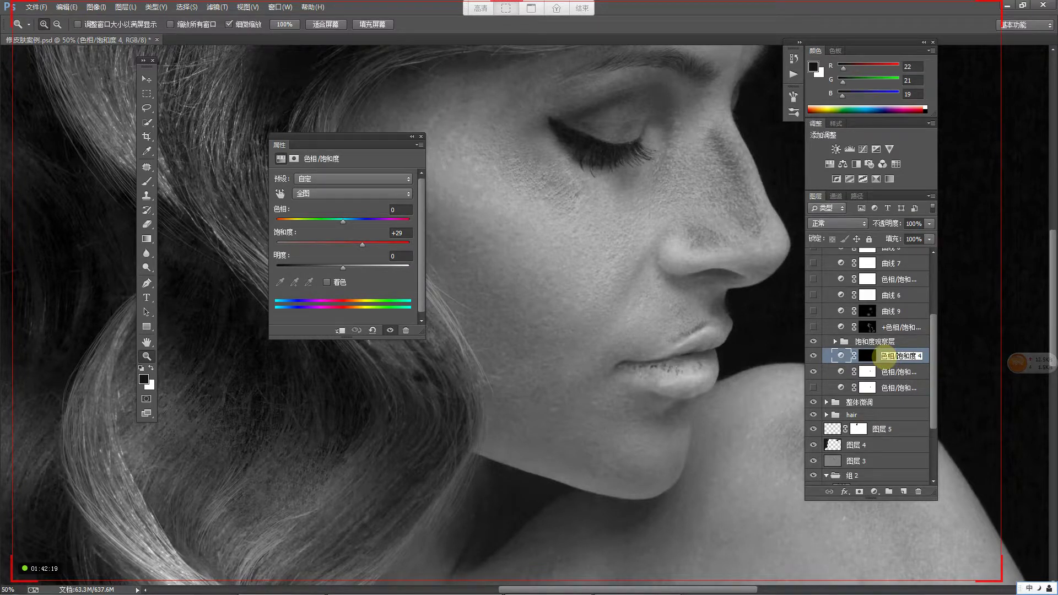
{"action": "type", "text": "+"}
{"action": "left_click", "coordinate": [867, 356]}
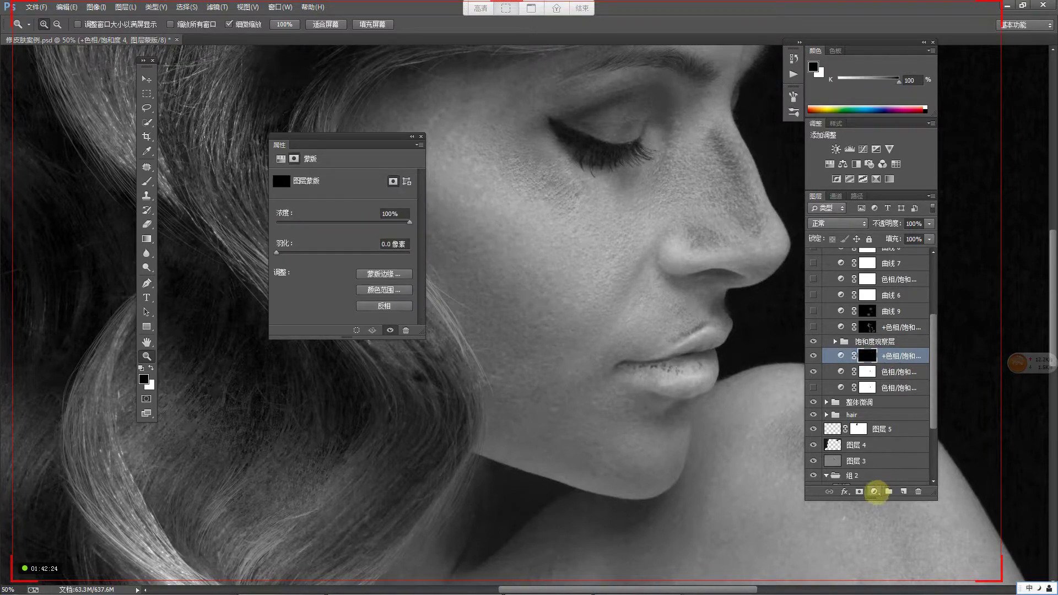
Step: Add a second Hue/Saturation layer above +色相/饱和度 4 and set its Master saturation to -29
{"action": "left_click", "coordinate": [874, 492]}
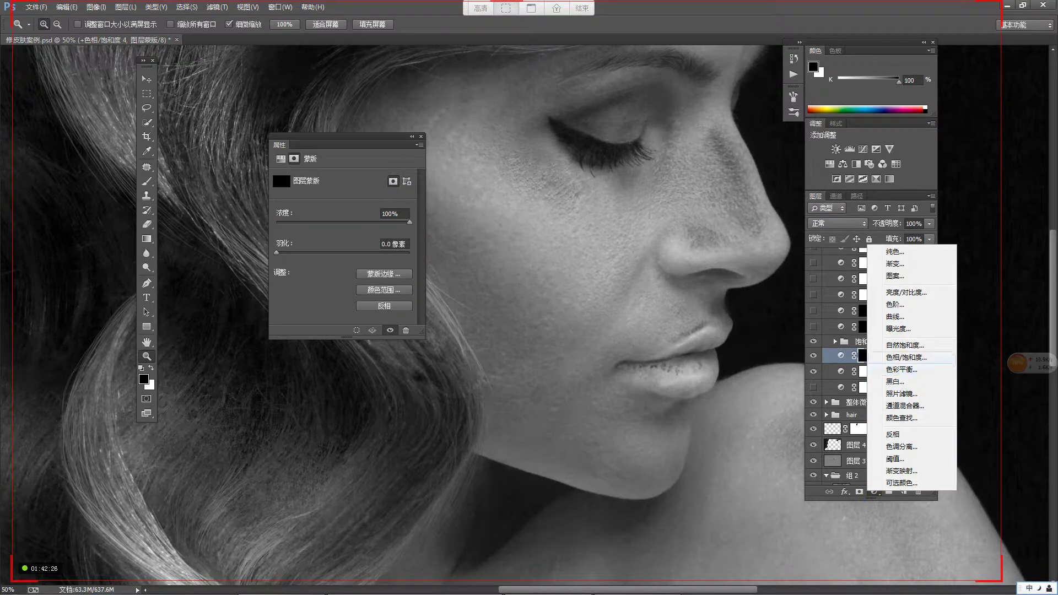
{"action": "left_click", "coordinate": [907, 358]}
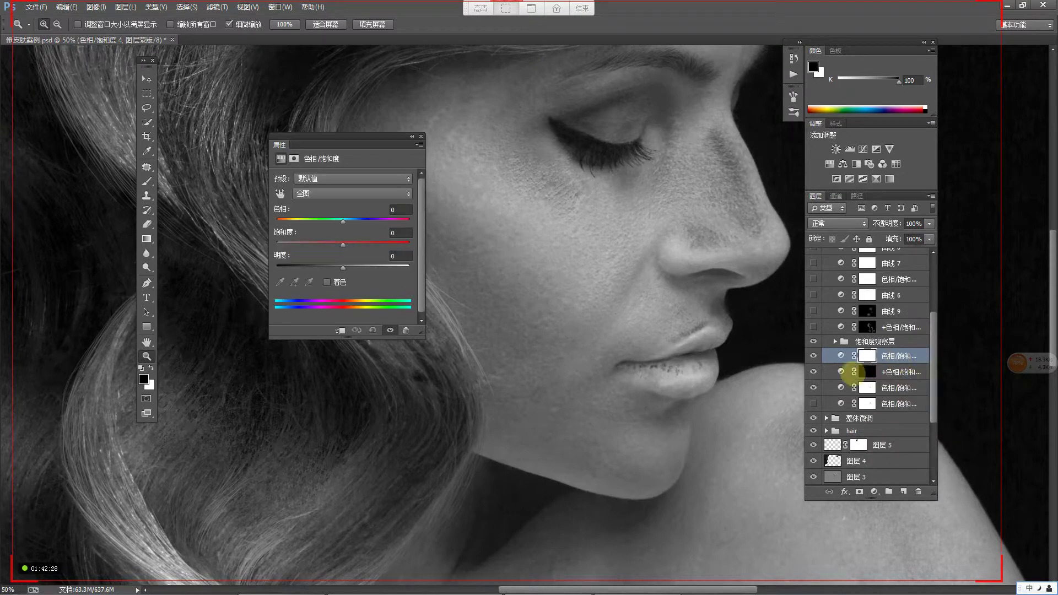
{"action": "left_click", "coordinate": [842, 371]}
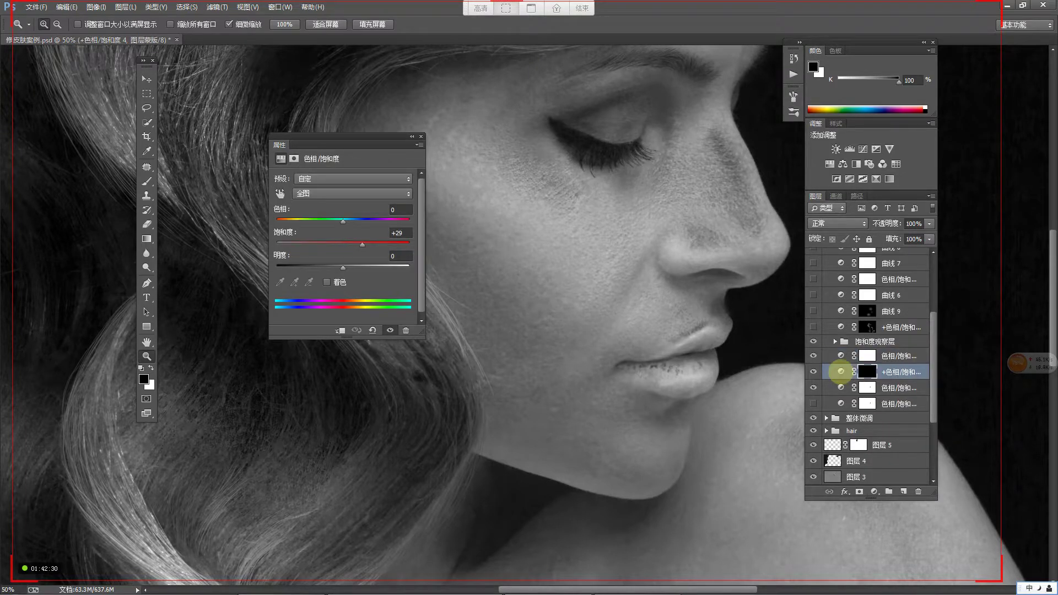
{"action": "left_click", "coordinate": [842, 356]}
{"action": "left_click", "coordinate": [397, 232]}
{"action": "type", "text": "-2"}
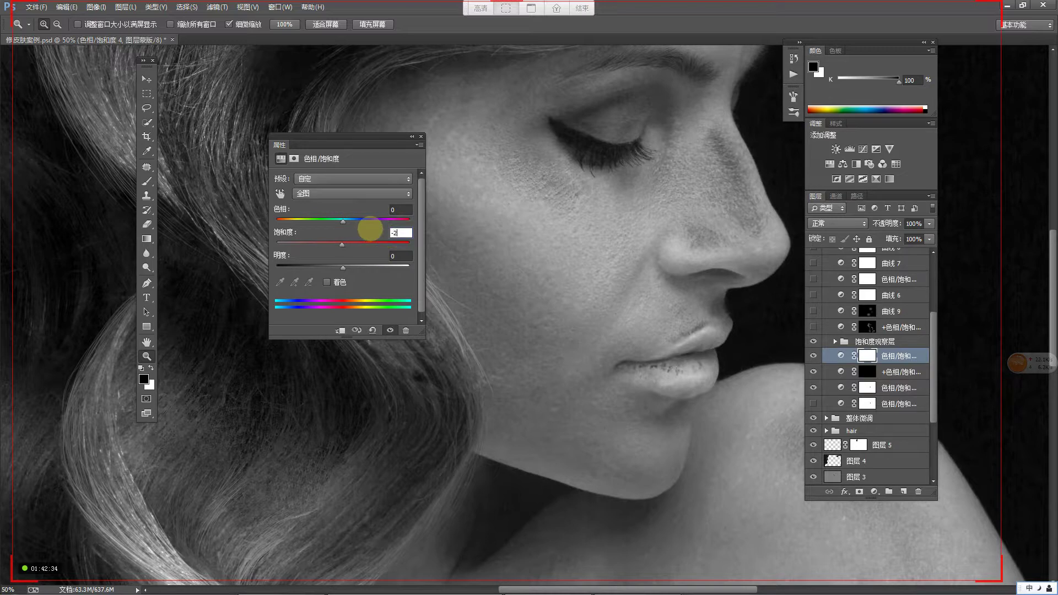
{"action": "type", "text": "9"}
{"action": "key", "text": "Return"}
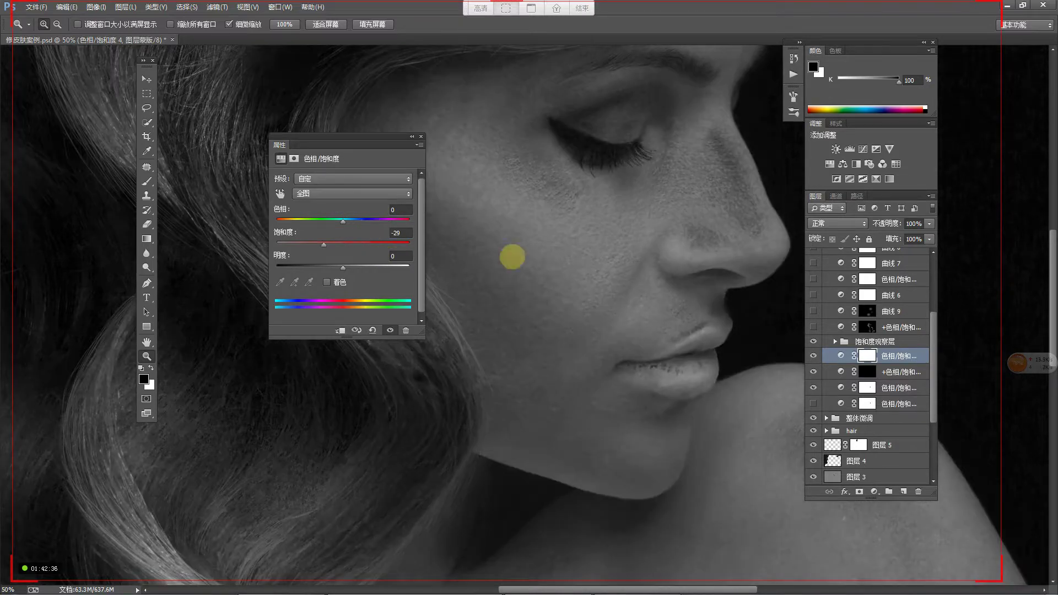
Step: Invert the mask of the desaturating Hue/Saturation layer to black and close its settings
{"action": "key", "text": "ctrl+i"}
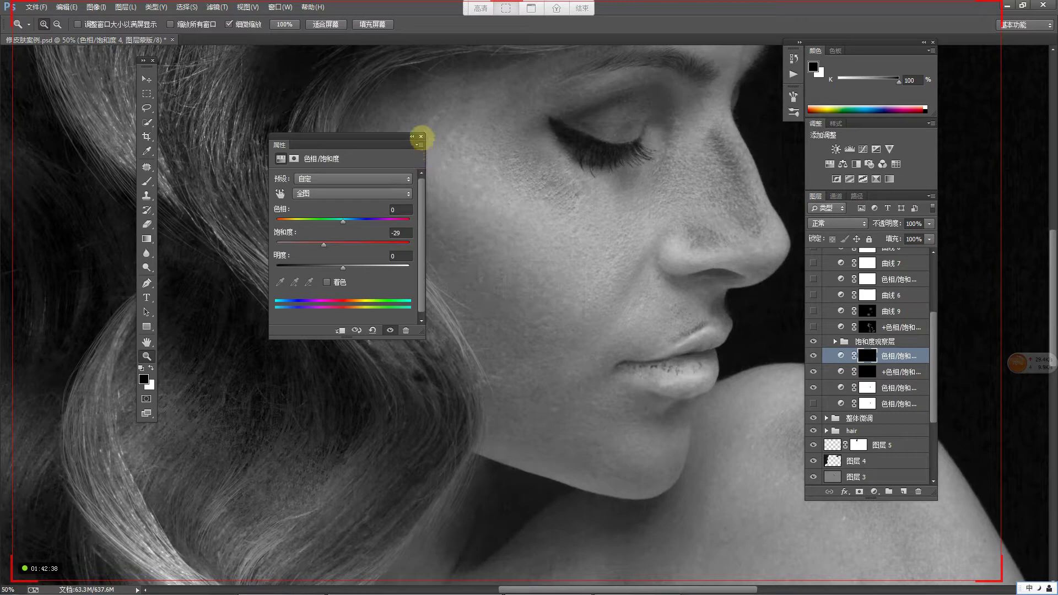
{"action": "left_click", "coordinate": [421, 136]}
{"action": "left_click_drag", "start_coordinate": [638, 259], "coordinate": [515, 289]}
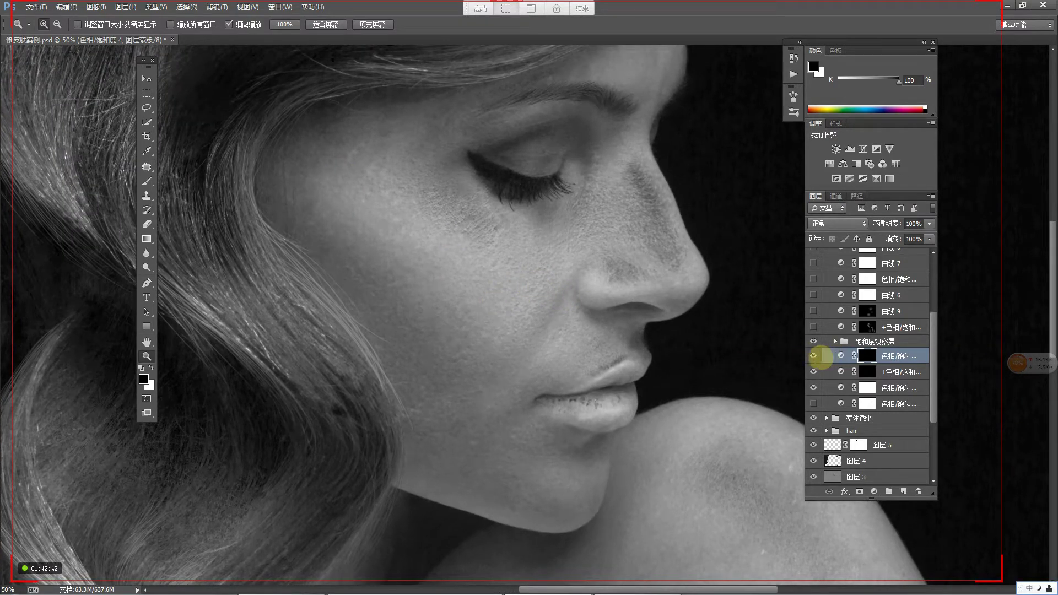
Step: Rename the desaturating Hue/Saturation layer as -色相/饱和度 4
{"action": "left_click", "coordinate": [814, 342]}
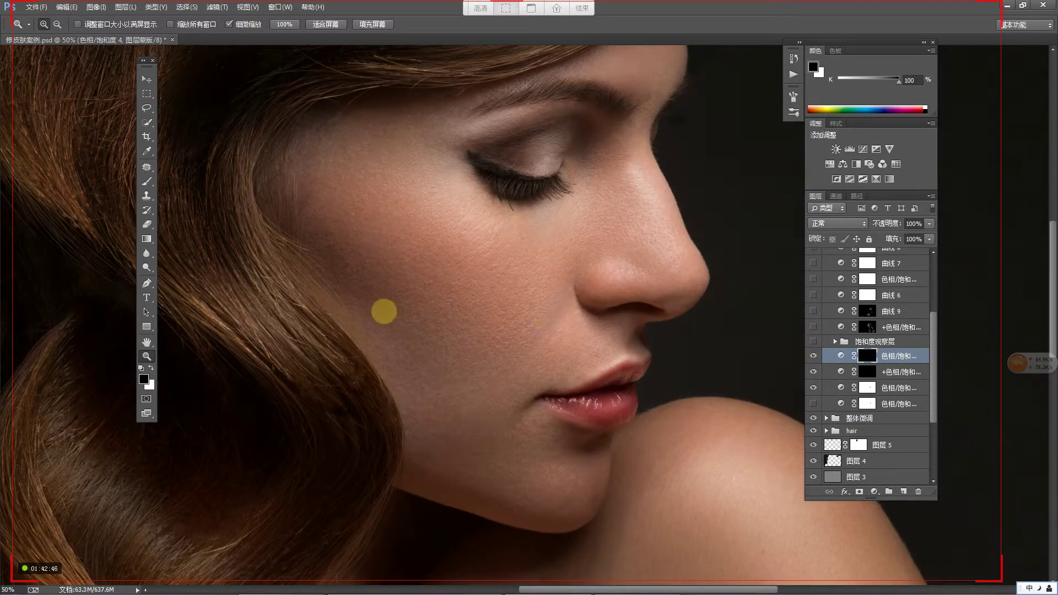
{"action": "left_click", "coordinate": [814, 342]}
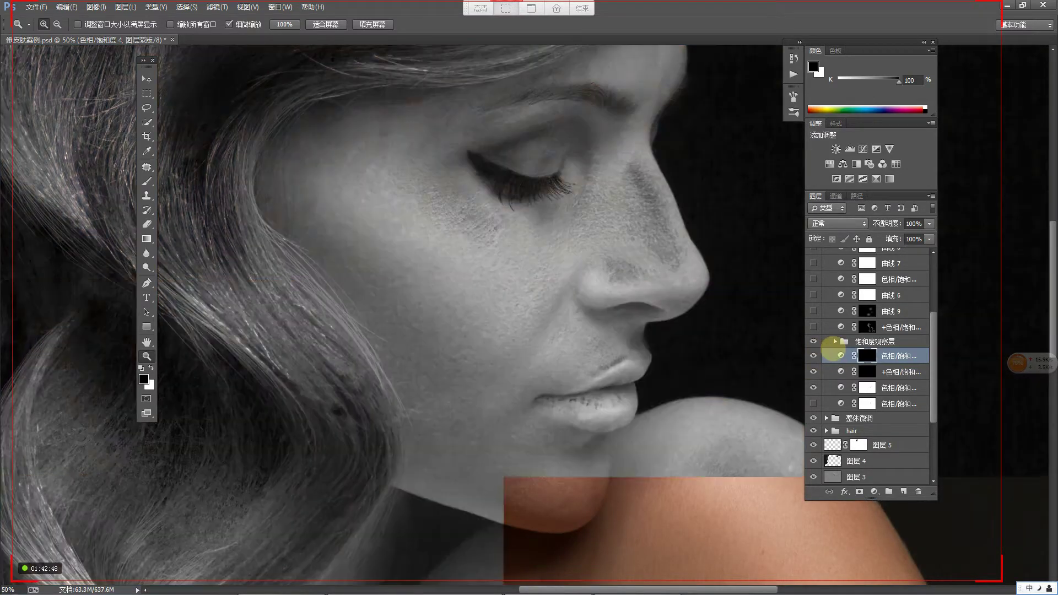
{"action": "double_click", "coordinate": [898, 356]}
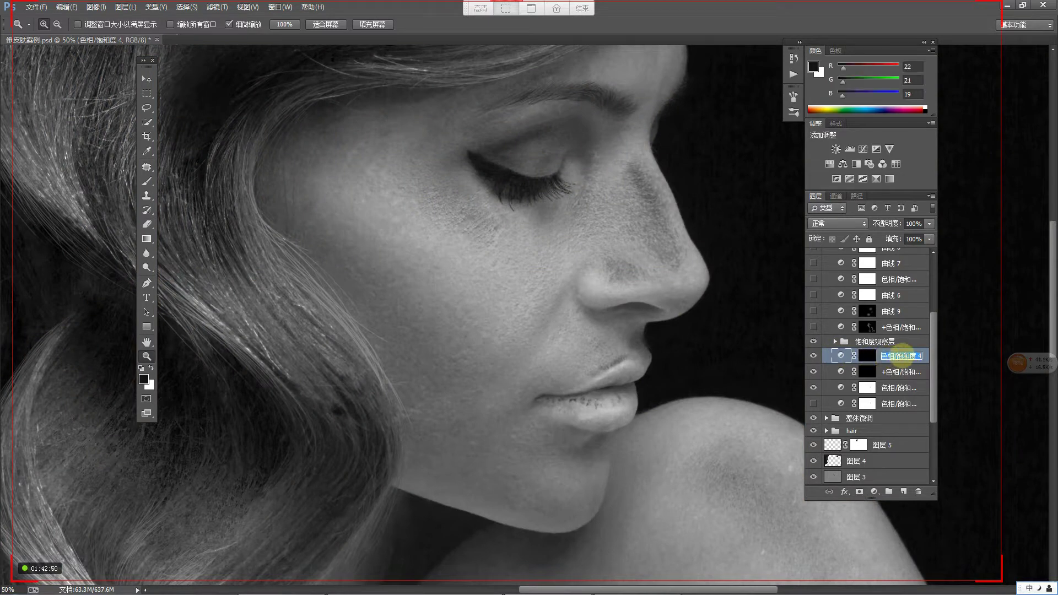
{"action": "left_click", "coordinate": [900, 357]}
{"action": "double_click", "coordinate": [899, 356]}
{"action": "key", "text": "BackSpace"}
{"action": "left_click", "coordinate": [865, 354]}
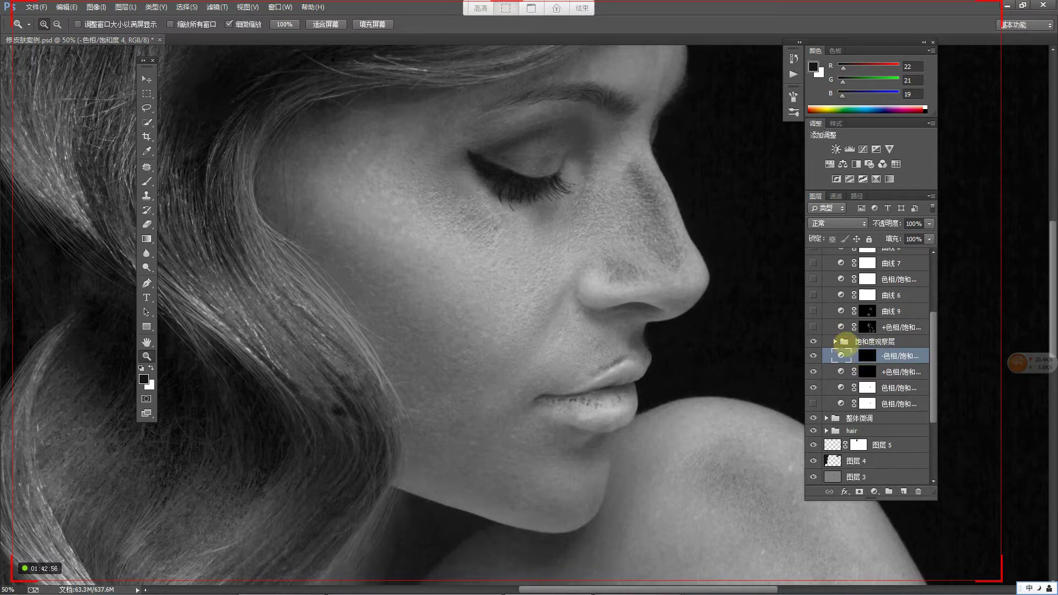
Step: Compare the face and shoulder in full color and in grayscale by toggling the visibility of the 饱和度观察层 group
{"action": "left_click", "coordinate": [582, 292]}
{"action": "left_click_drag", "start_coordinate": [582, 292], "coordinate": [567, 296]}
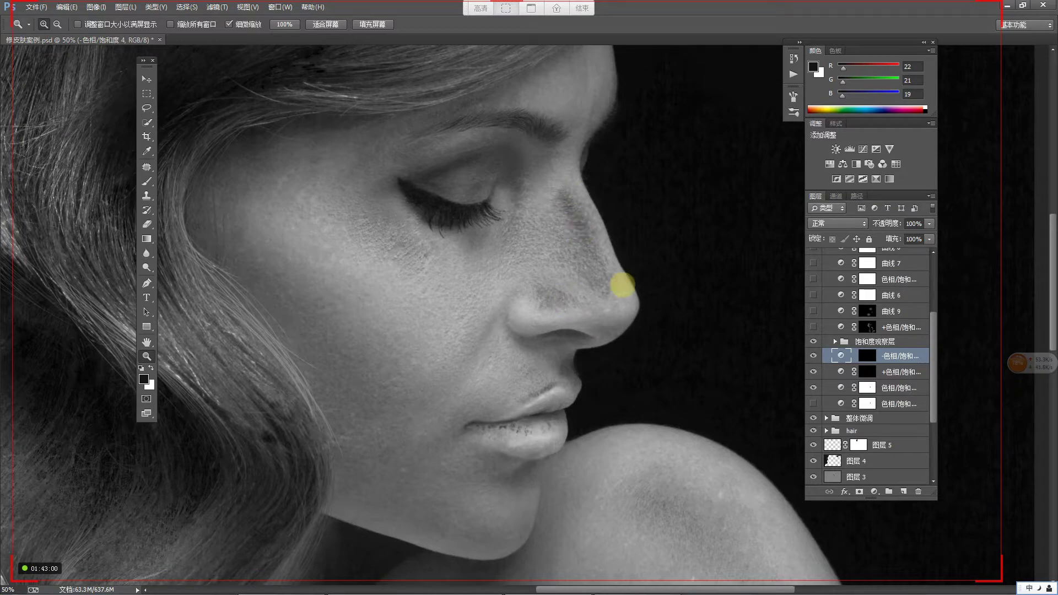
{"action": "mouse_move", "coordinate": [504, 335]}
{"action": "left_mouse_down"}
{"action": "mouse_move", "coordinate": [520, 312]}
{"action": "mouse_move", "coordinate": [476, 393]}
{"action": "left_mouse_up"}
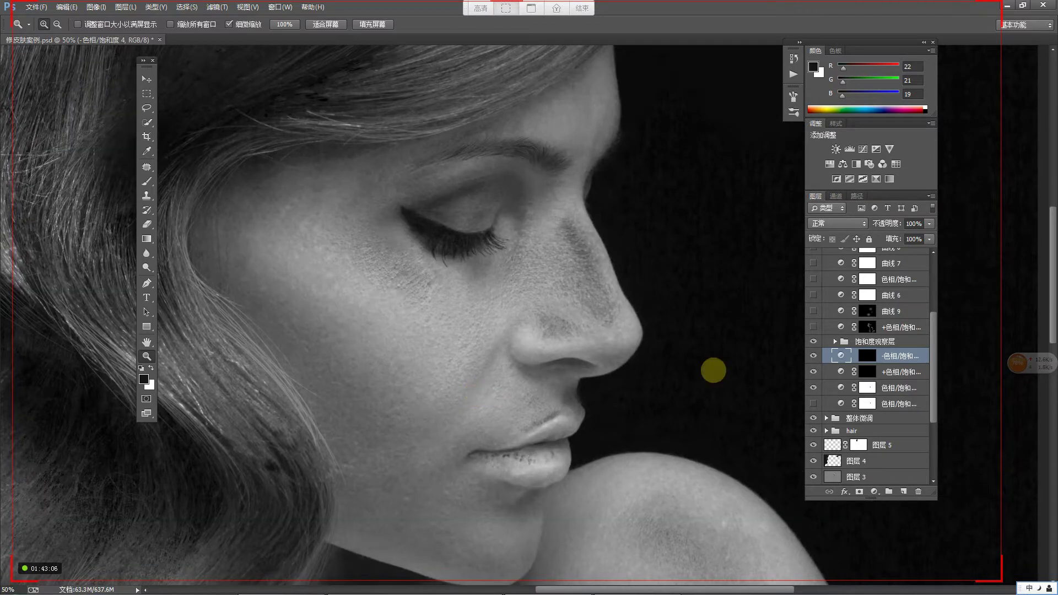
{"action": "left_click", "coordinate": [814, 341]}
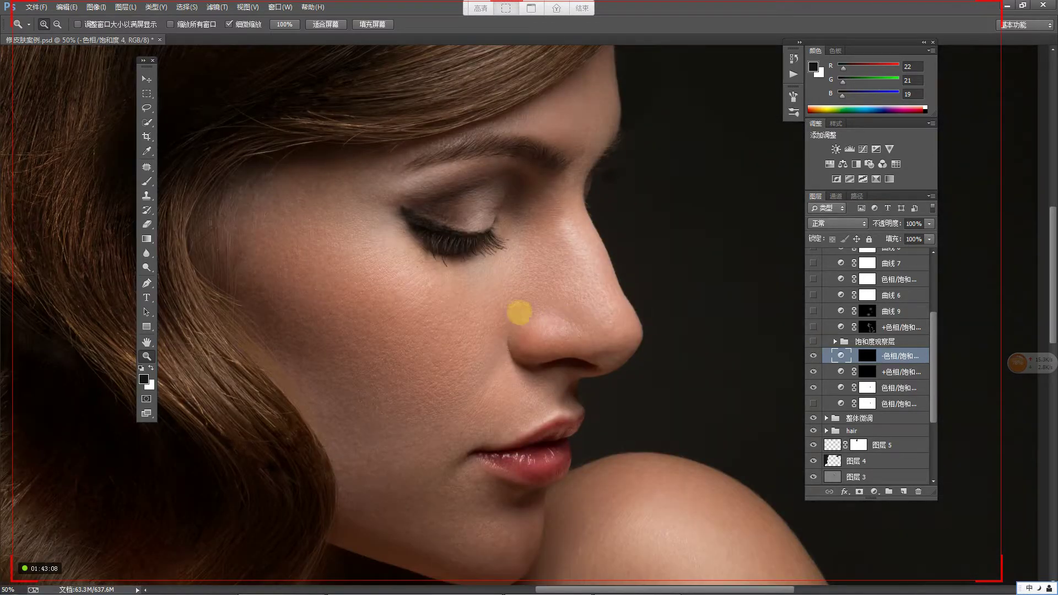
{"action": "left_click_drag", "start_coordinate": [529, 309], "coordinate": [512, 281]}
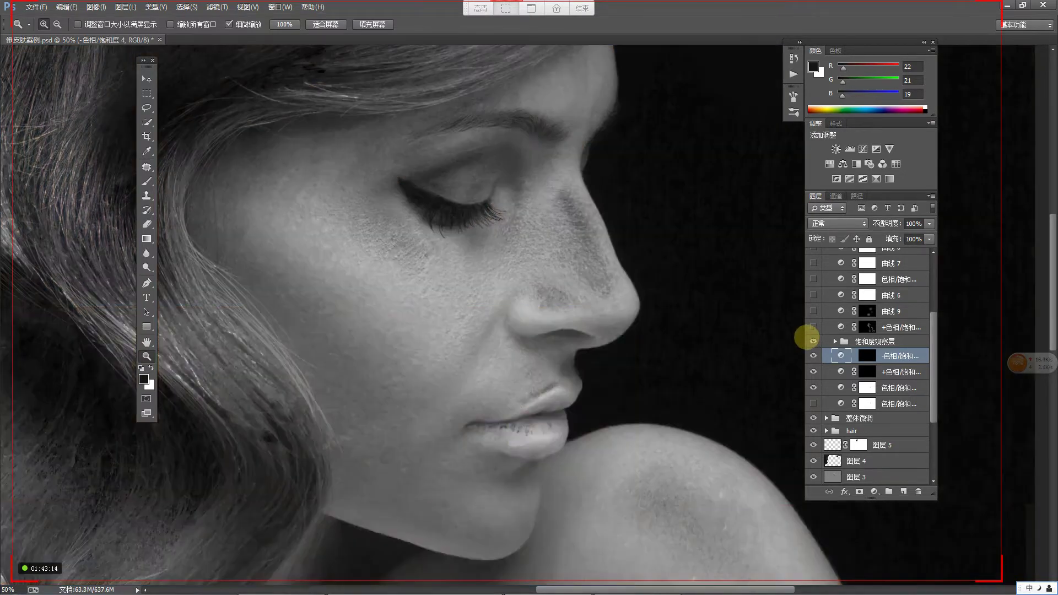
{"action": "left_click", "coordinate": [813, 342]}
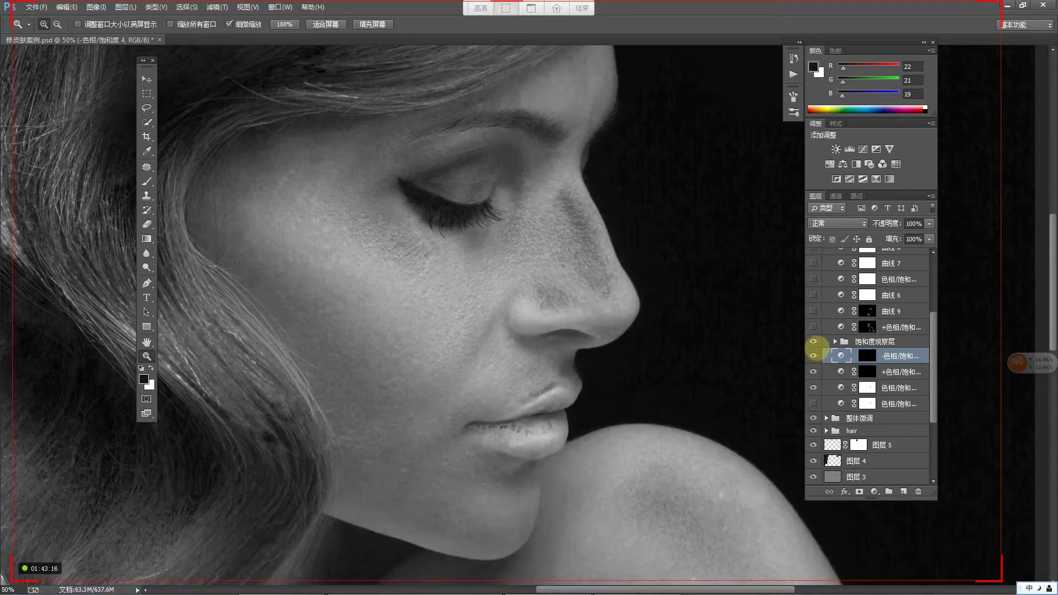
{"action": "left_click", "coordinate": [814, 342]}
{"action": "left_click", "coordinate": [437, 298], "text": "alt"}
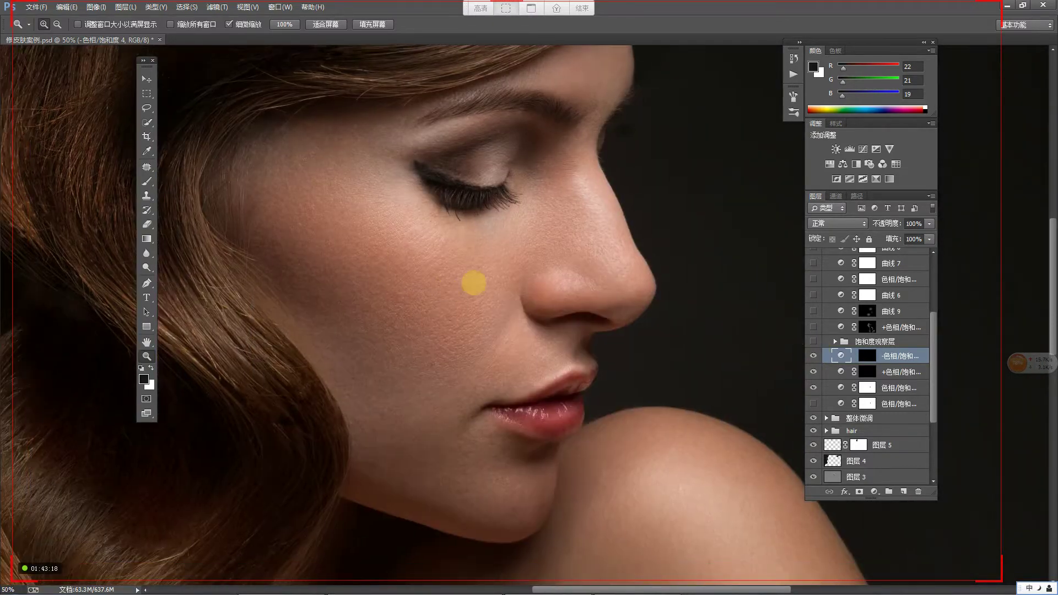
{"action": "left_click", "coordinate": [467, 293], "text": "alt"}
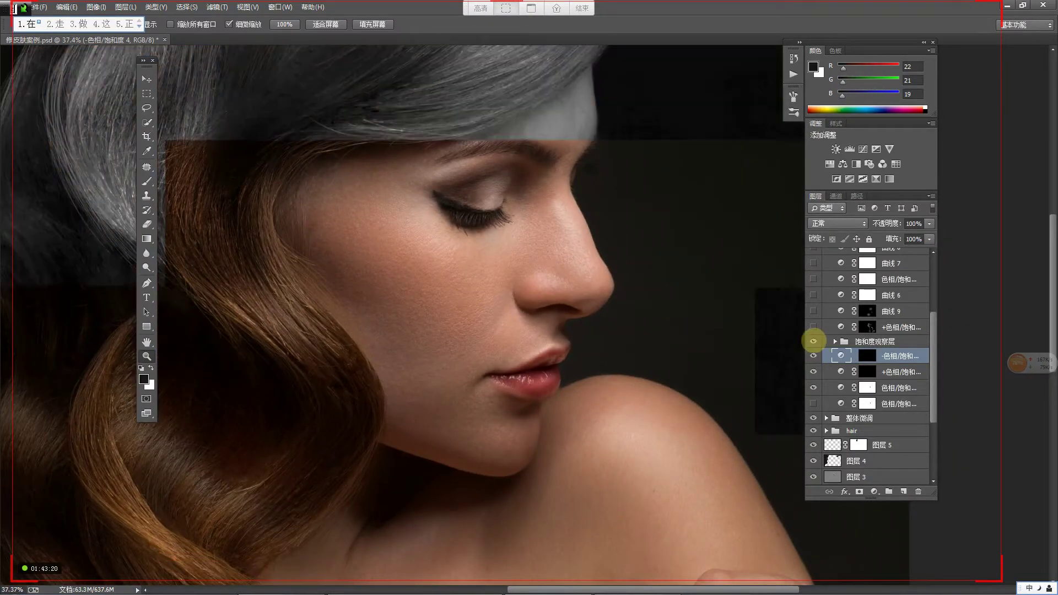
{"action": "left_click", "coordinate": [814, 342]}
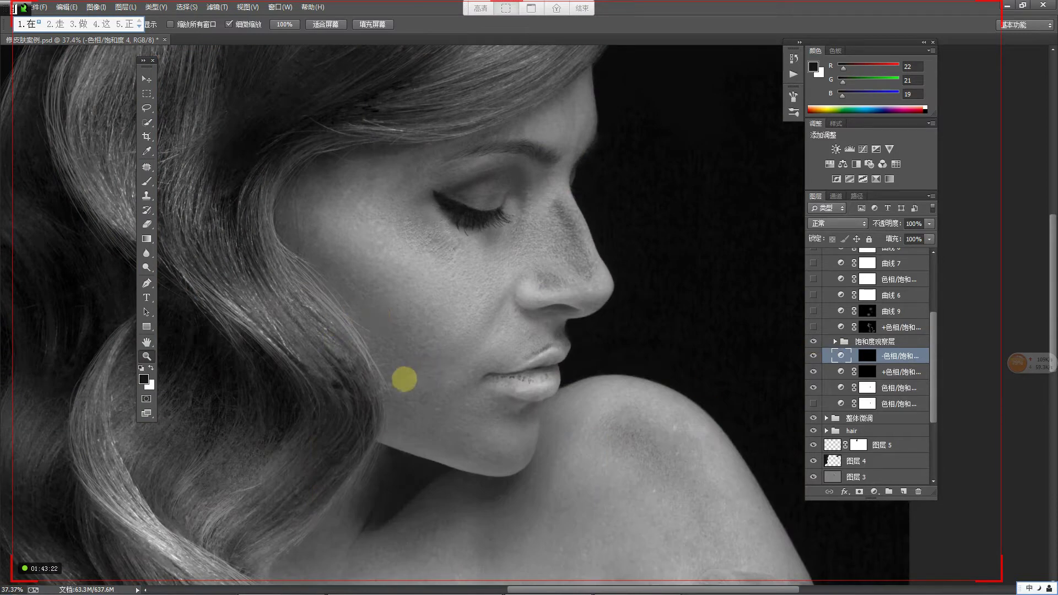
{"action": "key", "text": "ctrl+space"}
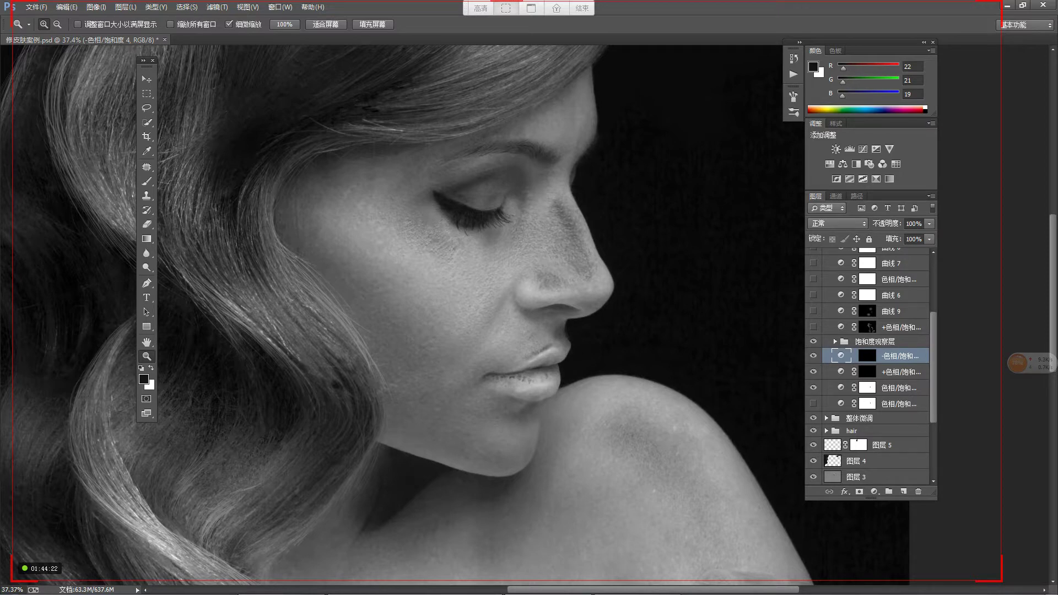
Step: Hide both black-masked Hue/Saturation layers, expand the 饱和度观察层 group and hide its 色阶 1 layer
{"action": "left_click", "coordinate": [813, 357]}
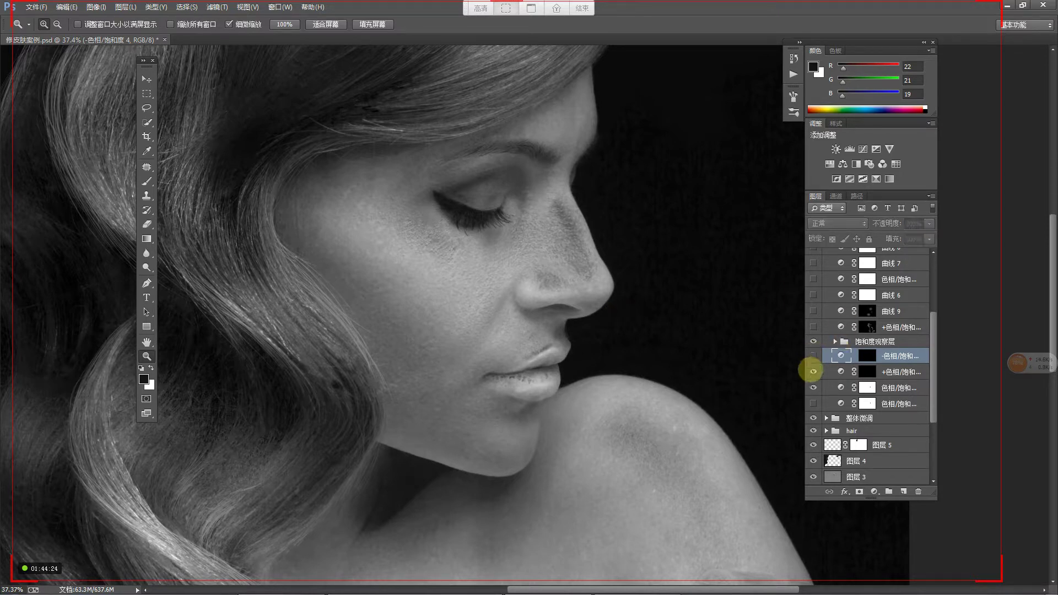
{"action": "left_click", "coordinate": [813, 372]}
{"action": "left_click", "coordinate": [835, 342]}
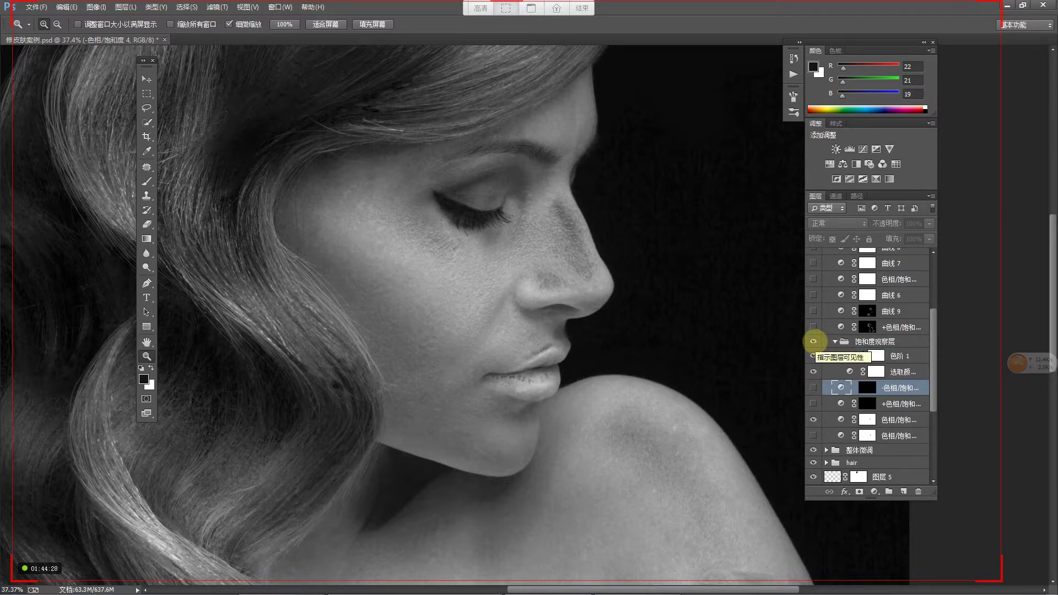
{"action": "left_click", "coordinate": [814, 342]}
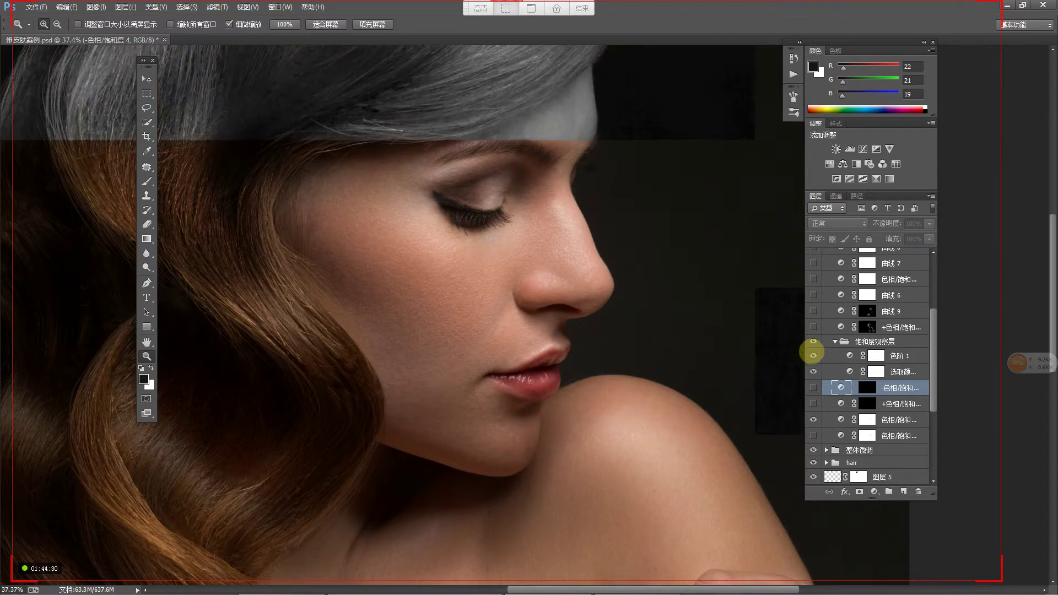
{"action": "left_click", "coordinate": [813, 355]}
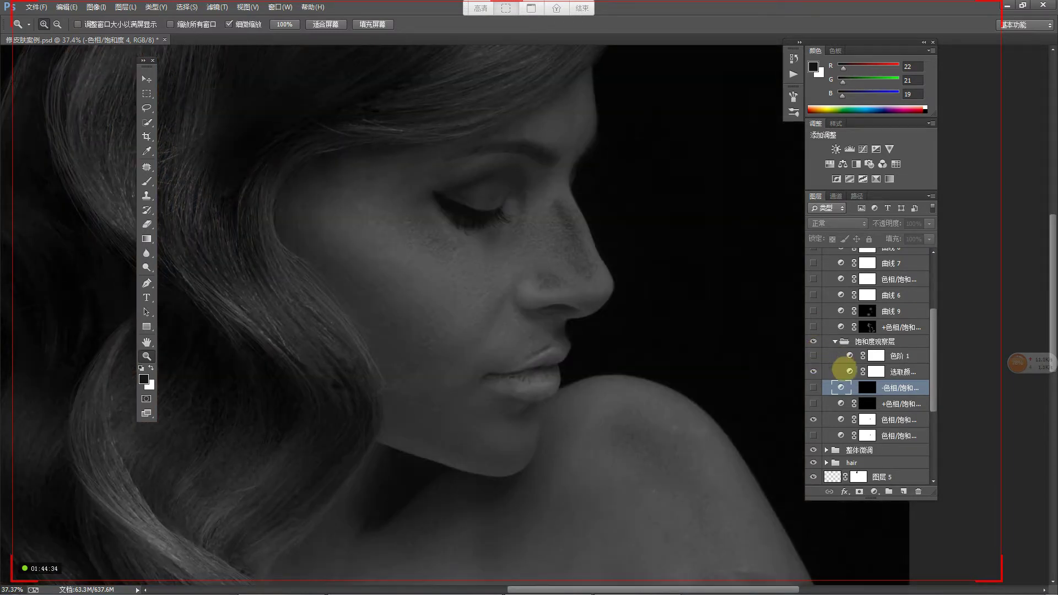
Step: Review the Black values of the group's Selective Color layer for the Whites, Neutrals and Magentas ranges
{"action": "double_click", "coordinate": [849, 372]}
{"action": "mouse_move", "coordinate": [325, 138]}
{"action": "left_mouse_down"}
{"action": "mouse_move", "coordinate": [436, 140]}
{"action": "mouse_move", "coordinate": [319, 149]}
{"action": "left_mouse_up"}
{"action": "left_click", "coordinate": [342, 205]}
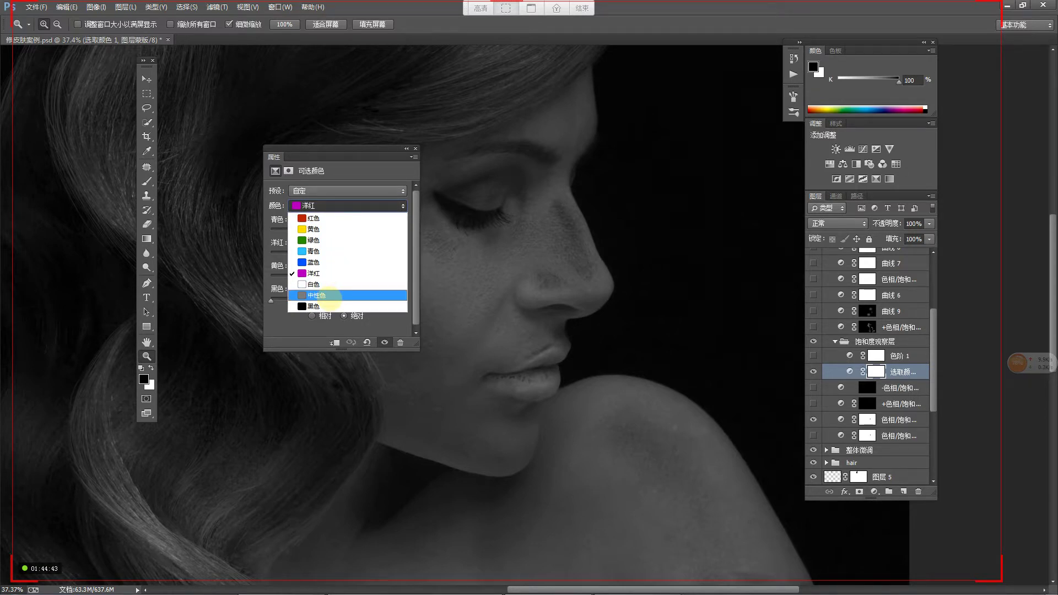
{"action": "left_click", "coordinate": [323, 285]}
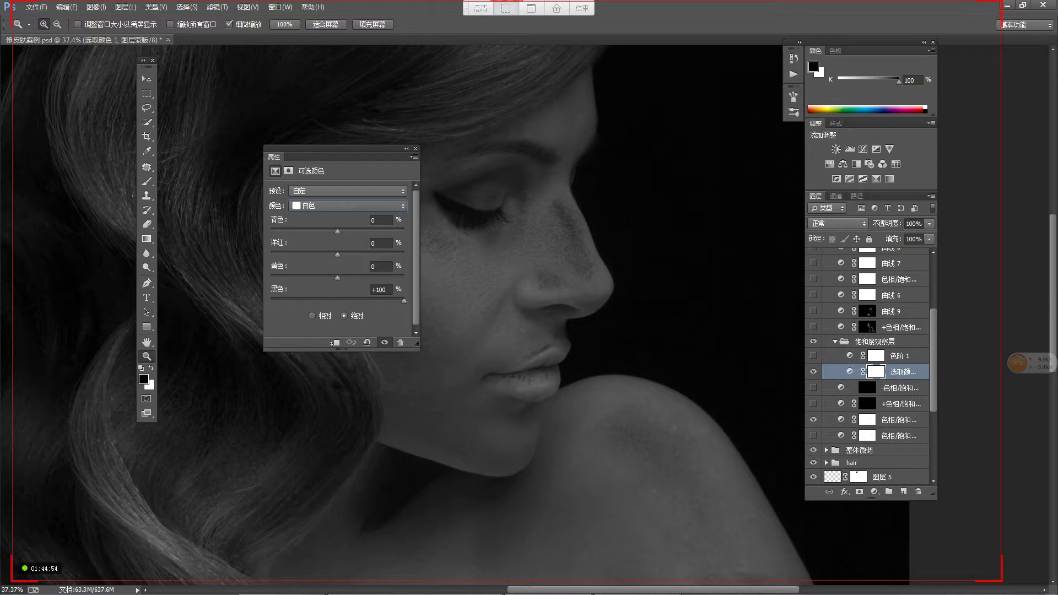
{"action": "left_click", "coordinate": [347, 205]}
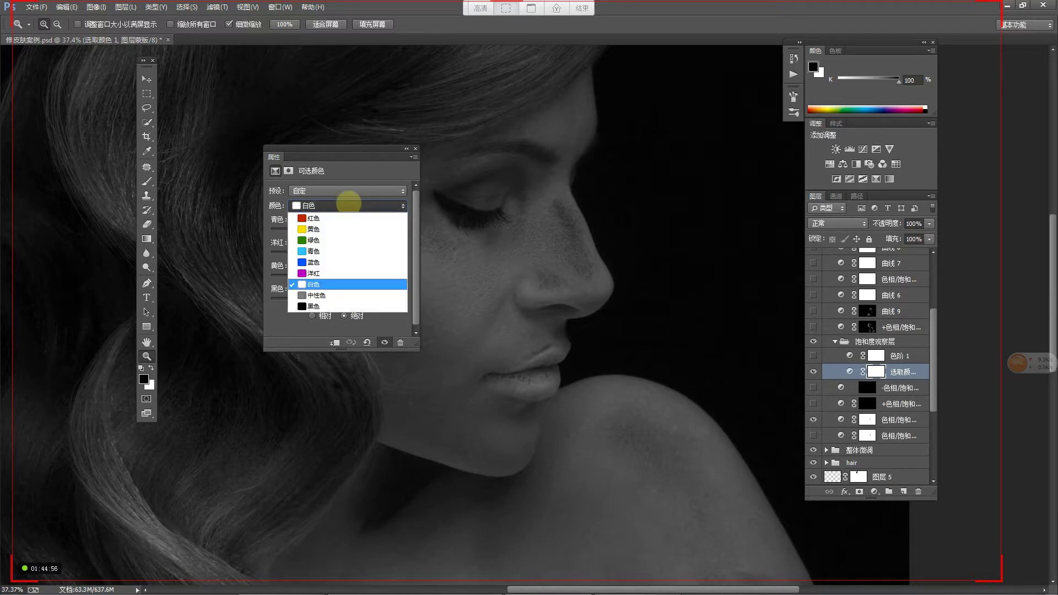
{"action": "left_click", "coordinate": [331, 295]}
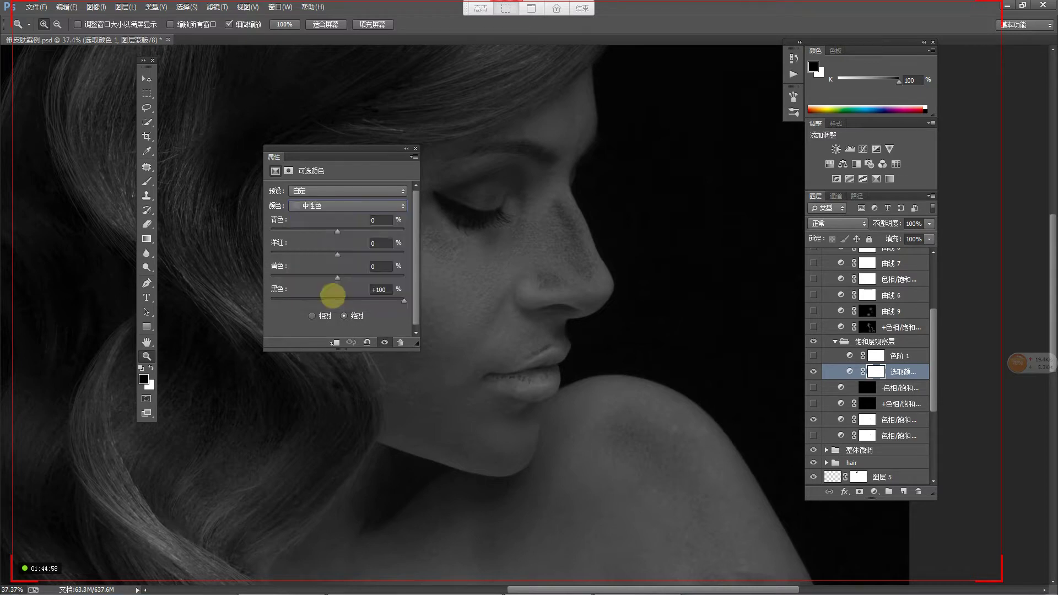
{"action": "left_click", "coordinate": [353, 206]}
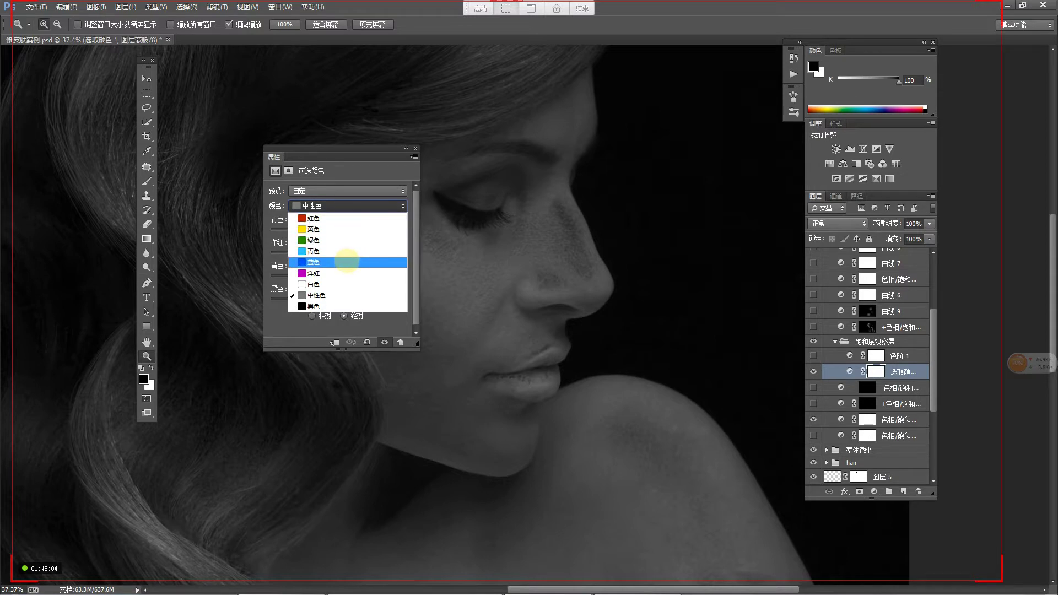
{"action": "left_click", "coordinate": [346, 272]}
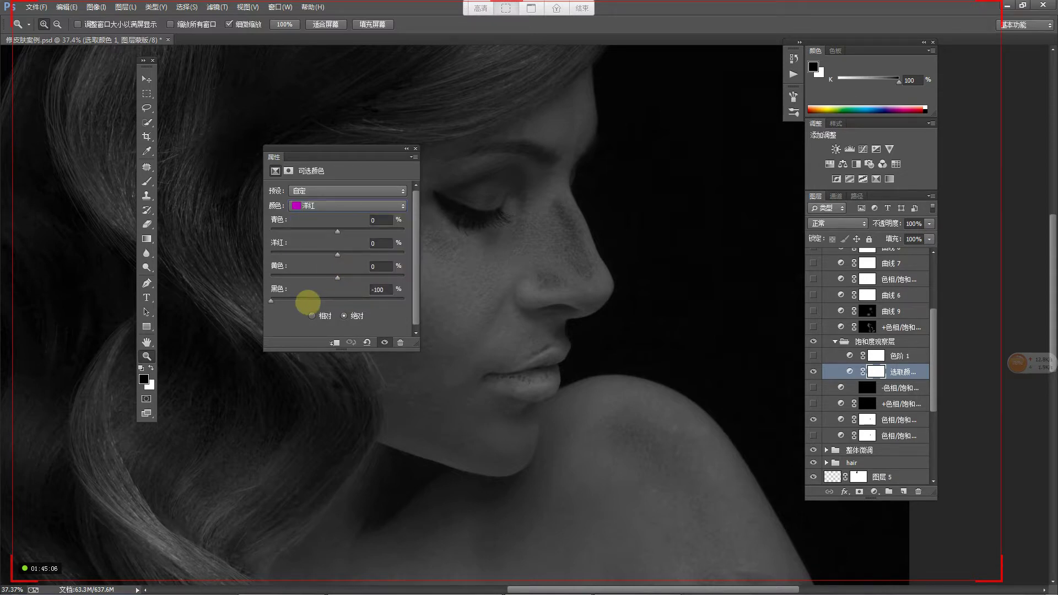
{"action": "left_click_drag", "start_coordinate": [357, 149], "coordinate": [348, 135]}
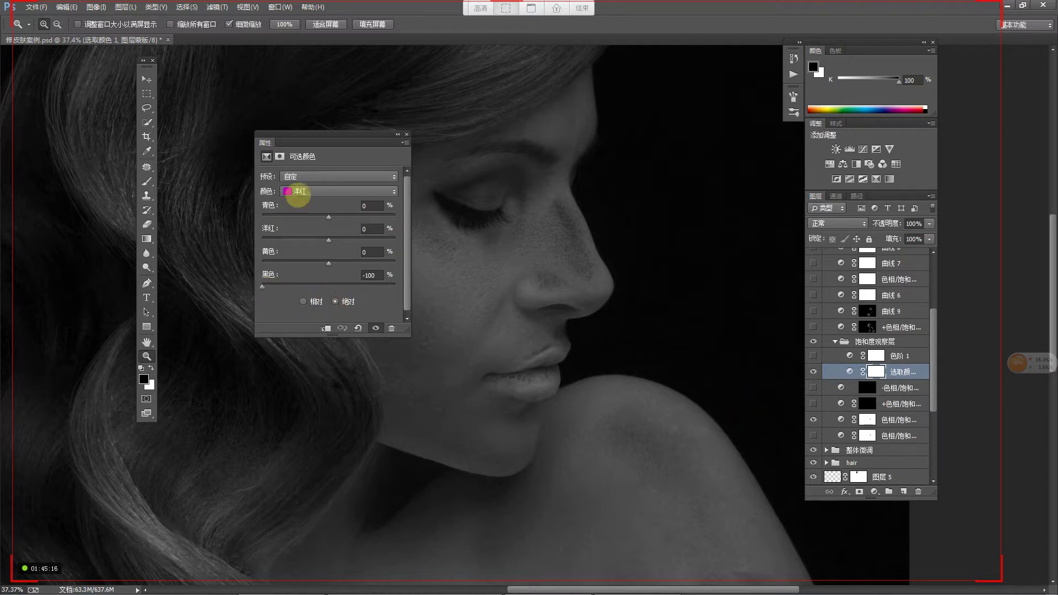
{"action": "left_click", "coordinate": [297, 190]}
{"action": "left_click", "coordinate": [290, 312]}
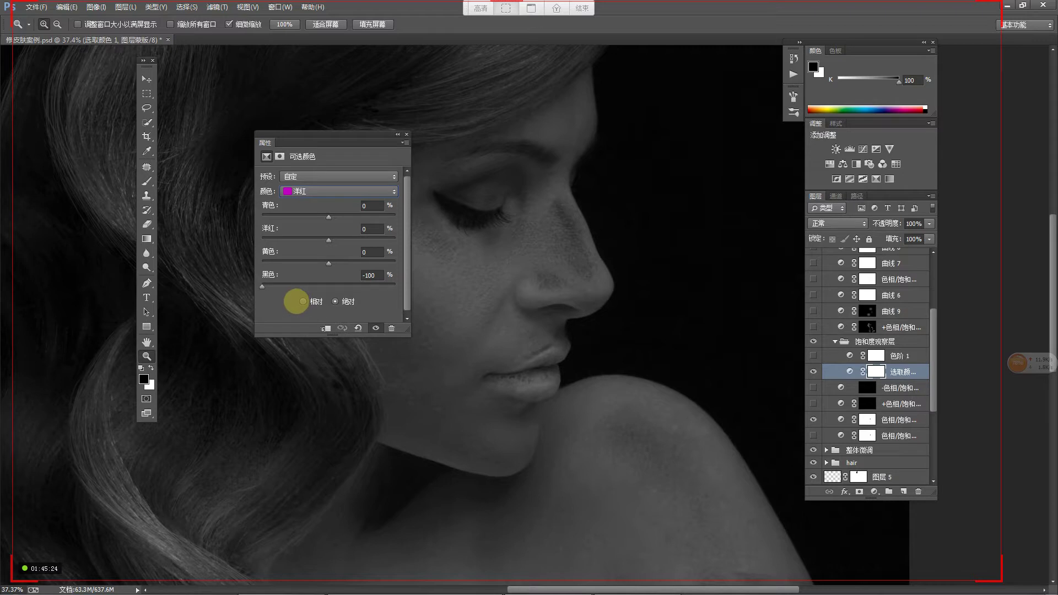
{"action": "left_click", "coordinate": [317, 190]}
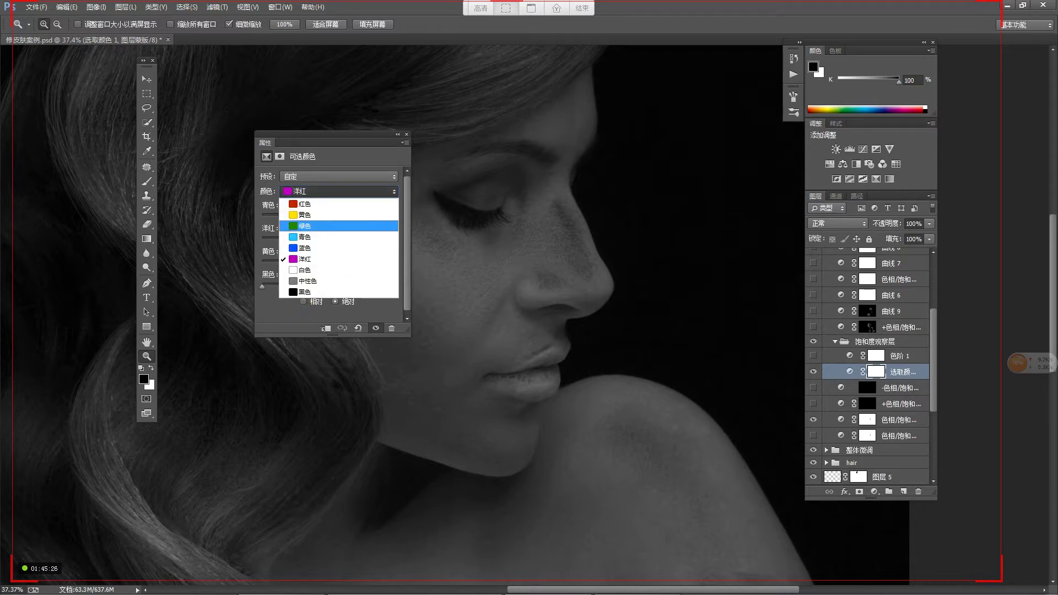
{"action": "left_click", "coordinate": [307, 274]}
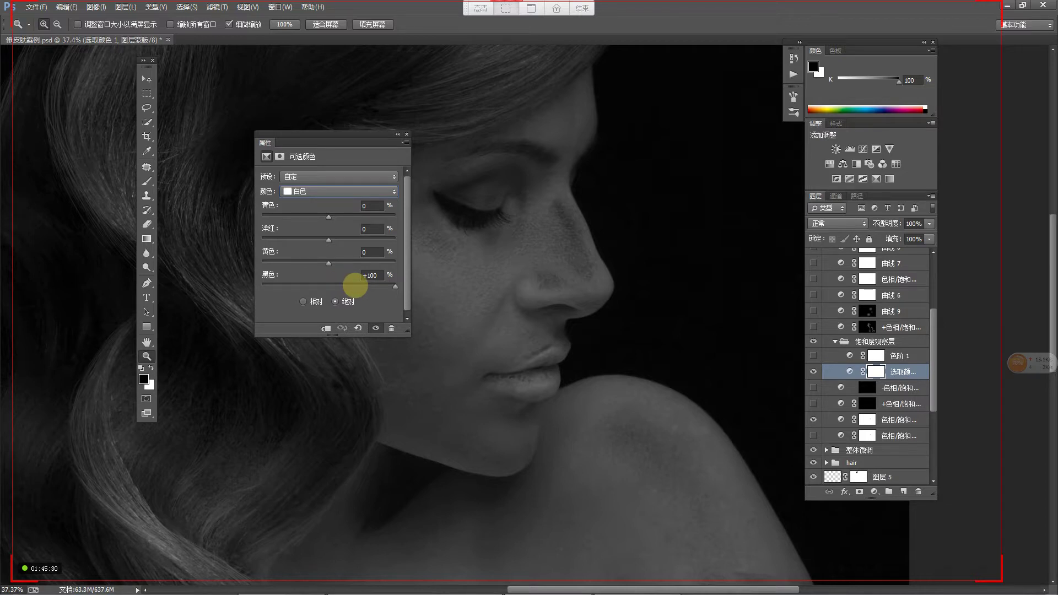
{"action": "left_click", "coordinate": [341, 191]}
{"action": "left_click", "coordinate": [314, 257]}
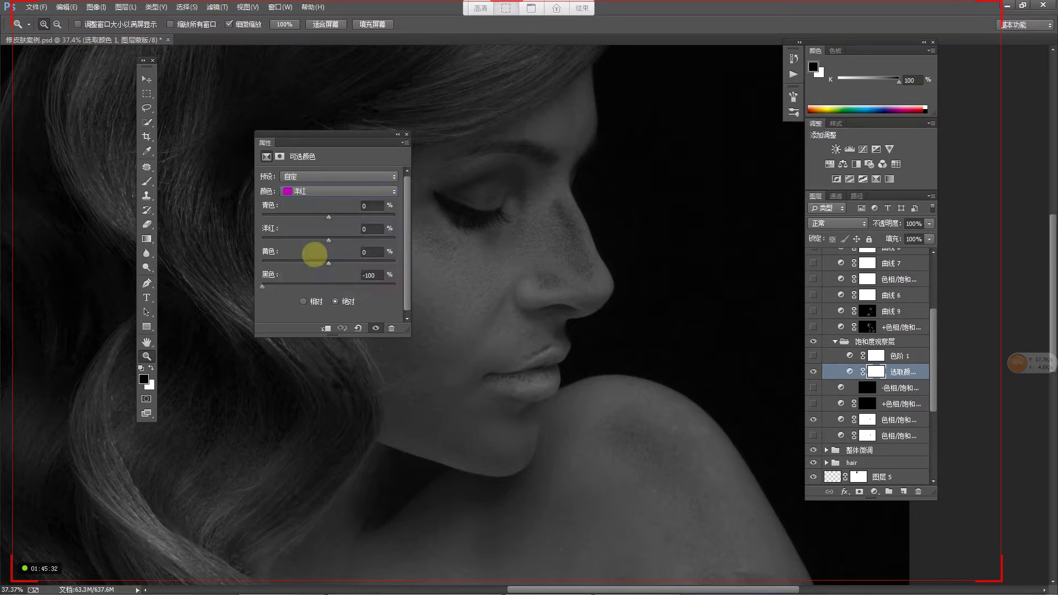
Step: Hide the existing Selective Color layer and add a new Selective Color adjustment layer above it in the group
{"action": "left_click", "coordinate": [813, 372]}
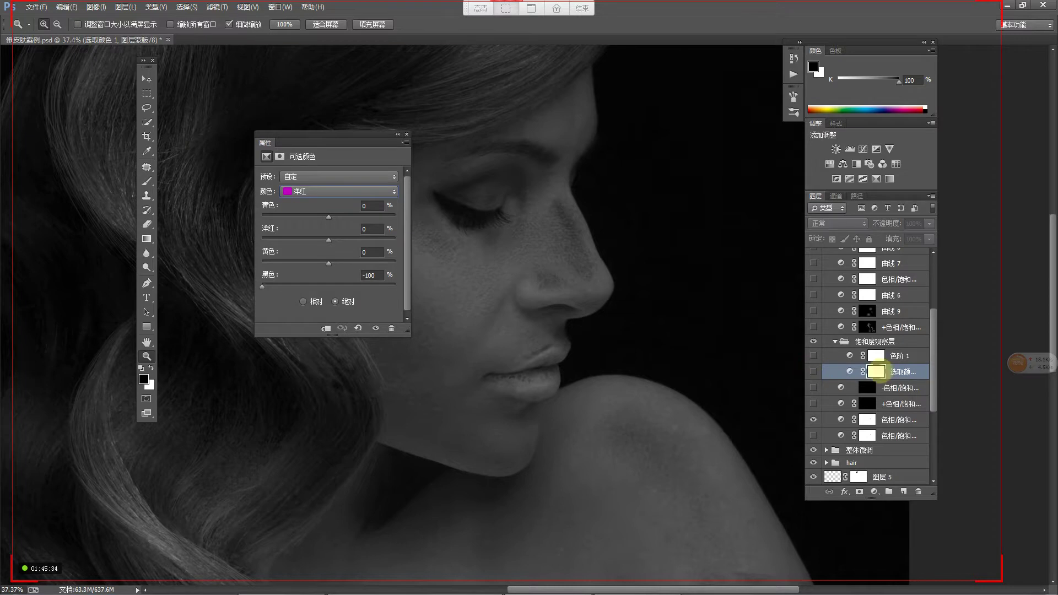
{"action": "left_click", "coordinate": [407, 134]}
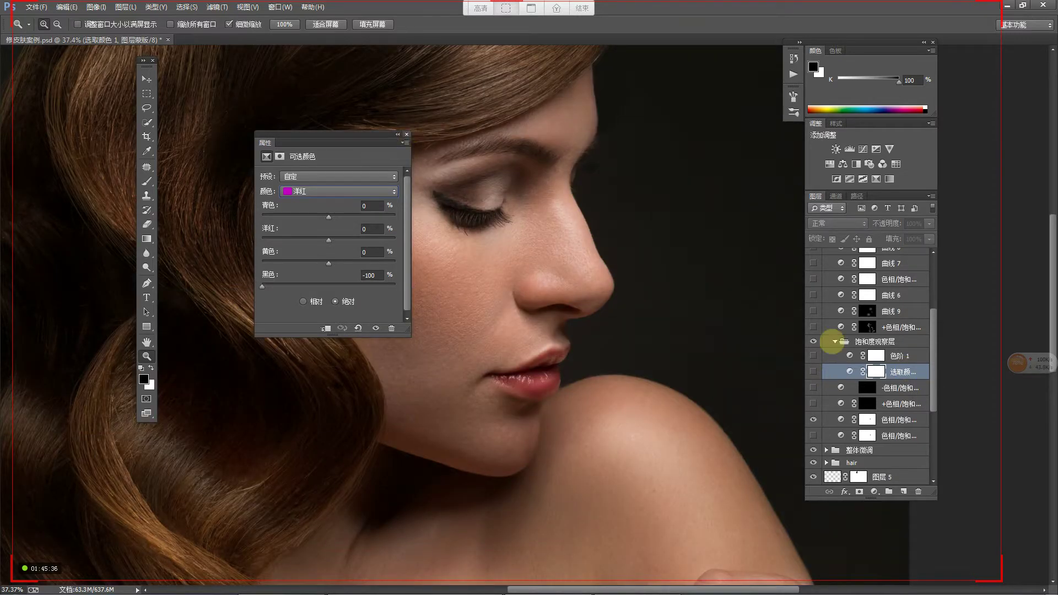
{"action": "left_click", "coordinate": [874, 491]}
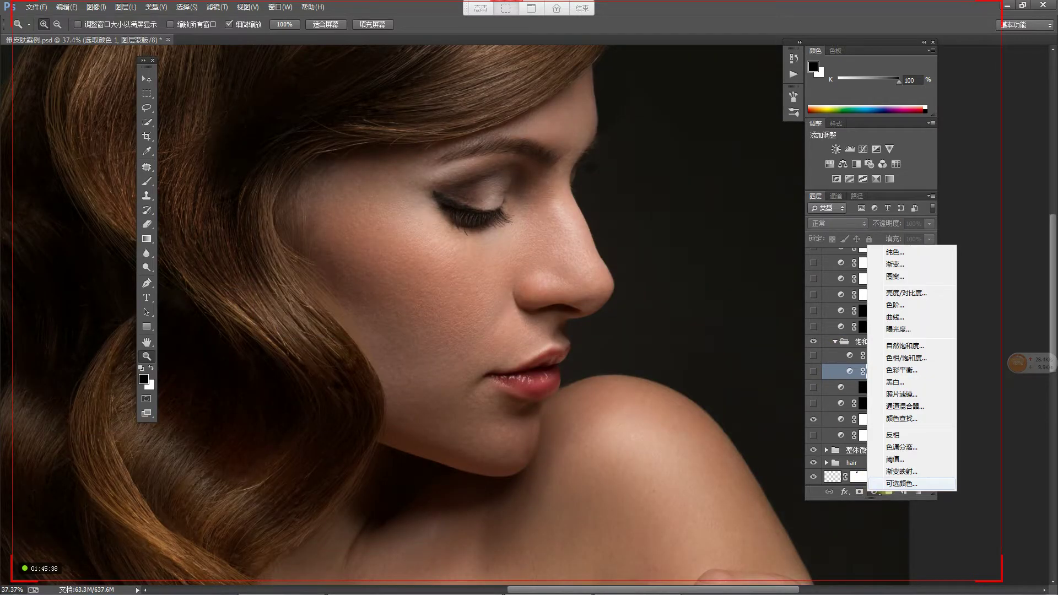
{"action": "left_click", "coordinate": [891, 480]}
Step: In the new Selective Color layer, raise Black to +96 for the Blacks range and to +100 for Neutrals and Whites
{"action": "left_click", "coordinate": [350, 191]}
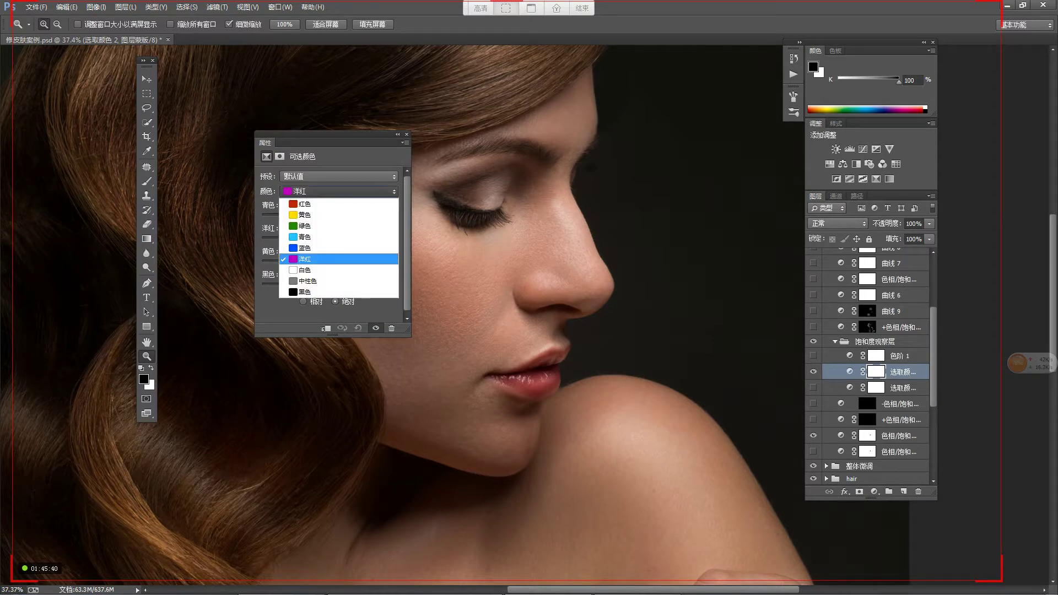
{"action": "left_click", "coordinate": [304, 291]}
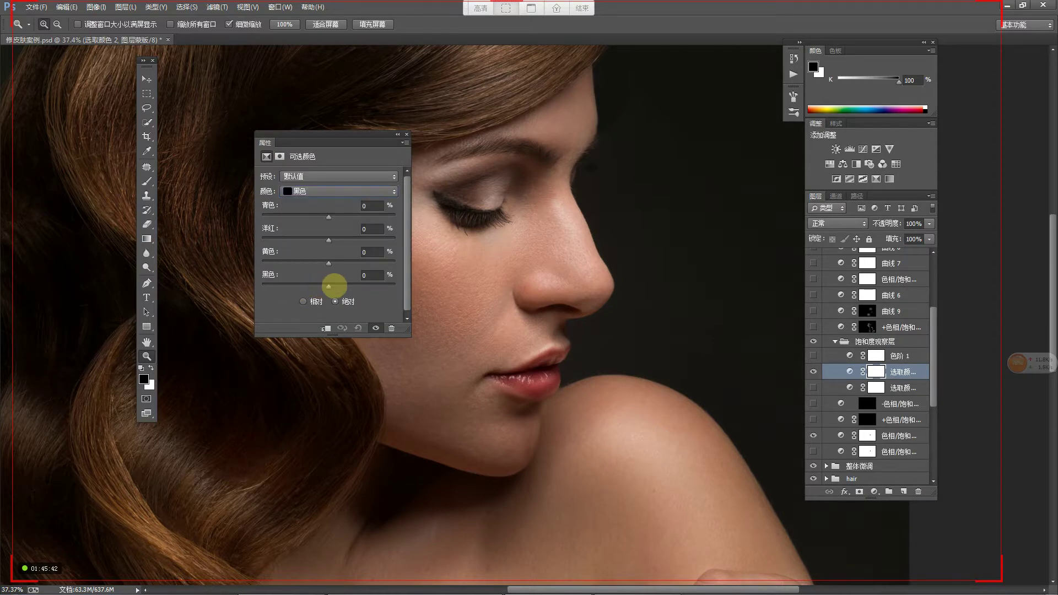
{"action": "left_click_drag", "start_coordinate": [328, 286], "coordinate": [392, 287]}
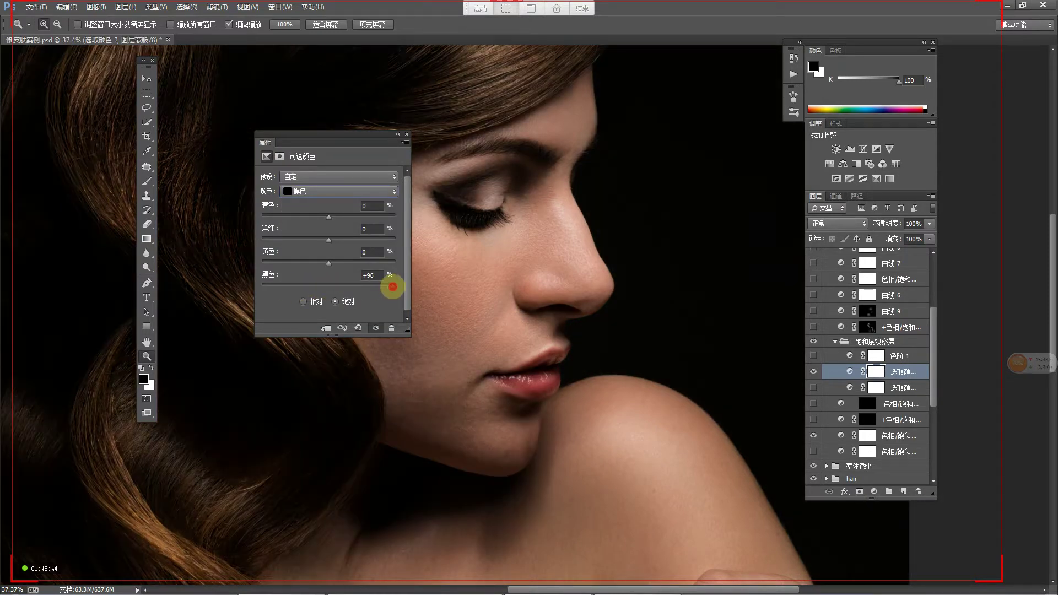
{"action": "left_click", "coordinate": [326, 190]}
{"action": "left_click", "coordinate": [307, 280]}
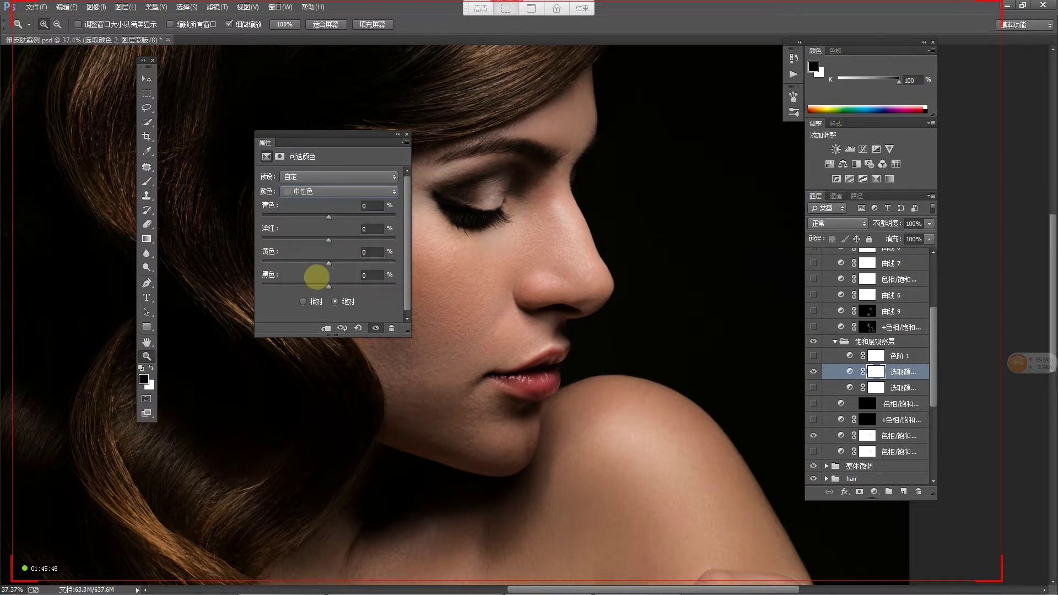
{"action": "left_click_drag", "start_coordinate": [329, 286], "coordinate": [397, 285]}
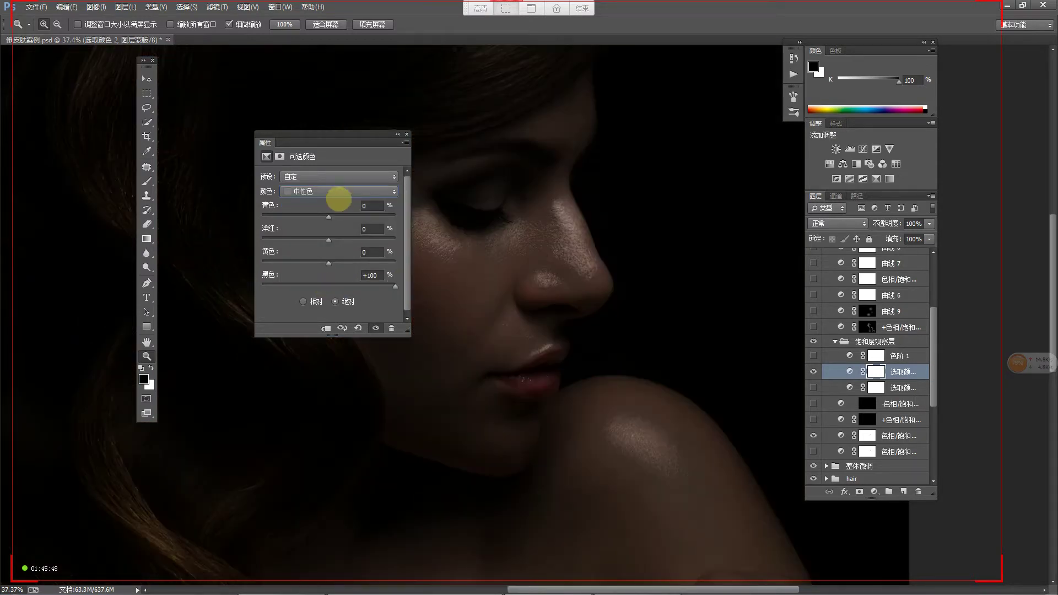
{"action": "left_click", "coordinate": [336, 191]}
{"action": "left_click", "coordinate": [305, 270]}
{"action": "left_click_drag", "start_coordinate": [329, 284], "coordinate": [395, 286]}
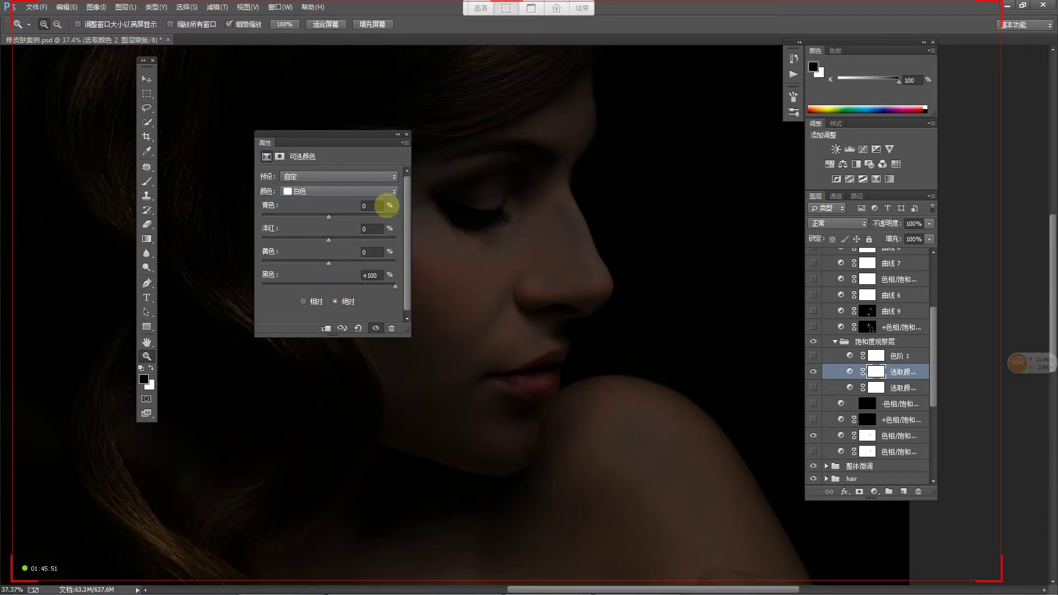
Step: Lower the new Selective Color layer's Black value to -100 for the Reds and Yellows ranges
{"action": "left_click_drag", "start_coordinate": [376, 136], "coordinate": [378, 219]}
{"action": "left_click_drag", "start_coordinate": [489, 272], "coordinate": [473, 289]}
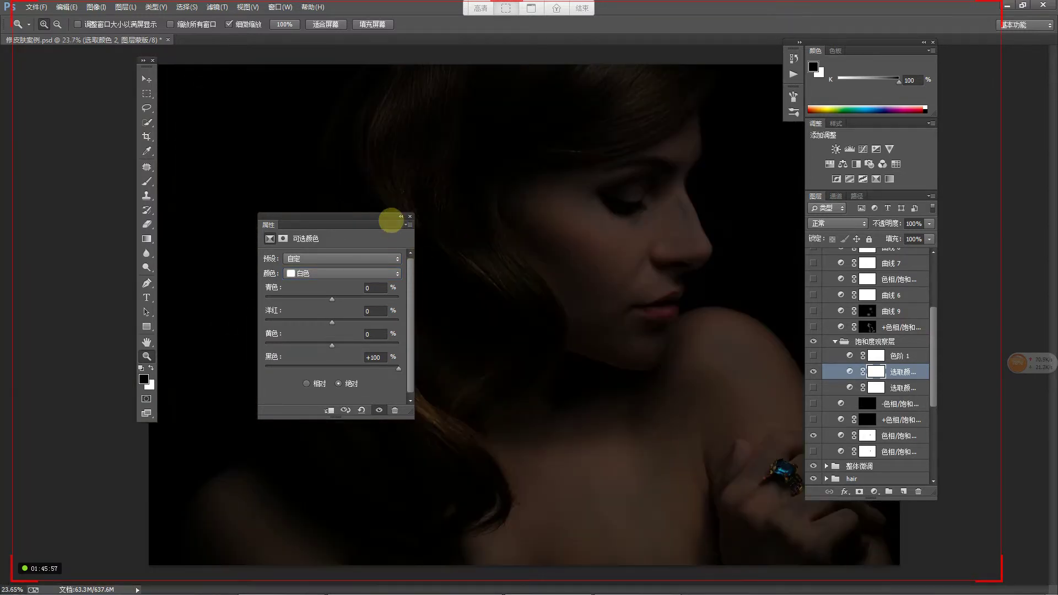
{"action": "left_click_drag", "start_coordinate": [374, 215], "coordinate": [343, 208]}
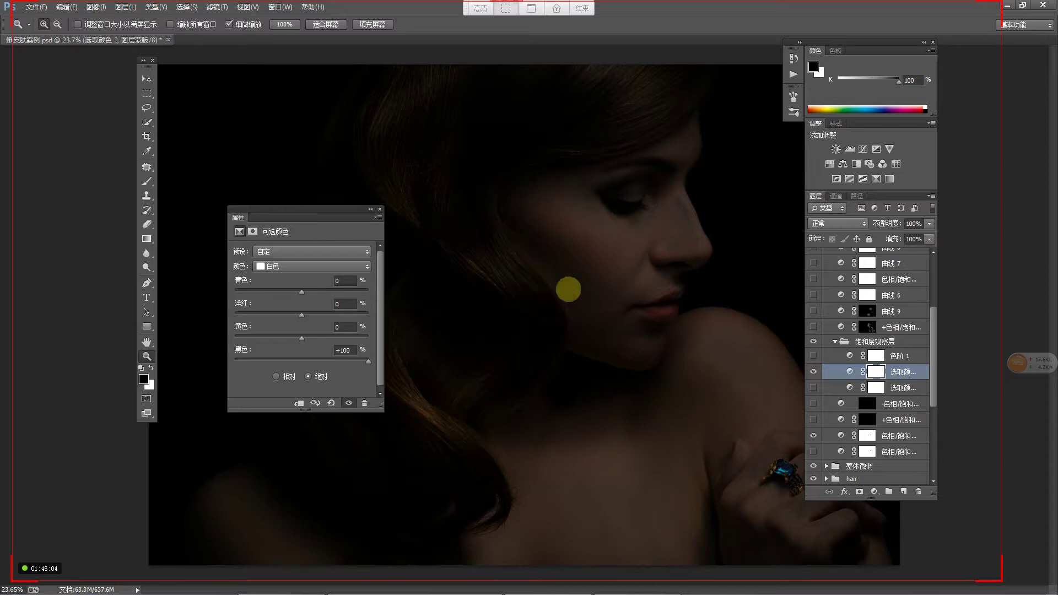
{"action": "left_click_drag", "start_coordinate": [696, 238], "coordinate": [714, 225]}
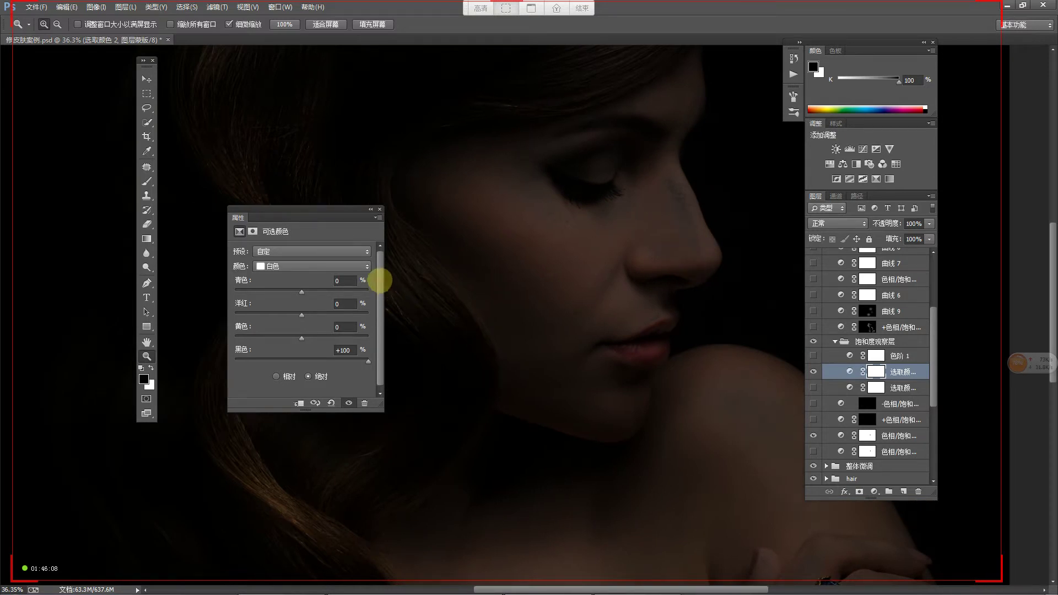
{"action": "left_click", "coordinate": [341, 266]}
{"action": "left_click", "coordinate": [321, 279]}
{"action": "left_click", "coordinate": [316, 267]}
{"action": "left_click", "coordinate": [313, 267]}
{"action": "left_click_drag", "start_coordinate": [302, 361], "coordinate": [214, 360]}
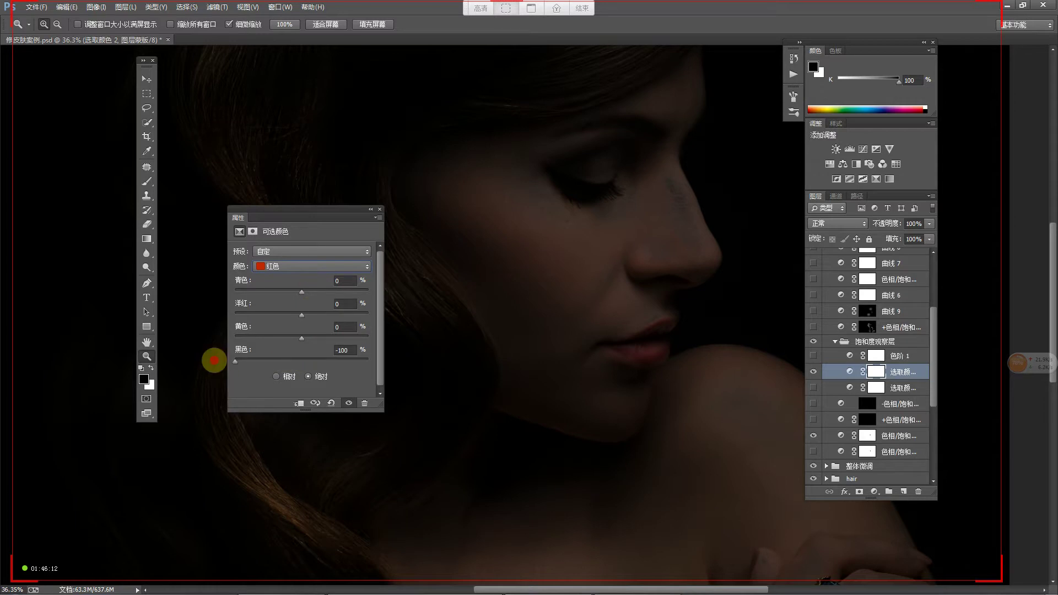
{"action": "left_click", "coordinate": [264, 267]}
{"action": "left_click", "coordinate": [277, 290]}
{"action": "left_click_drag", "start_coordinate": [302, 361], "coordinate": [223, 359]}
Step: Lower Black to -100 for the Greens and Cyans ranges of the new Selective Color layer
{"action": "left_click", "coordinate": [280, 266]}
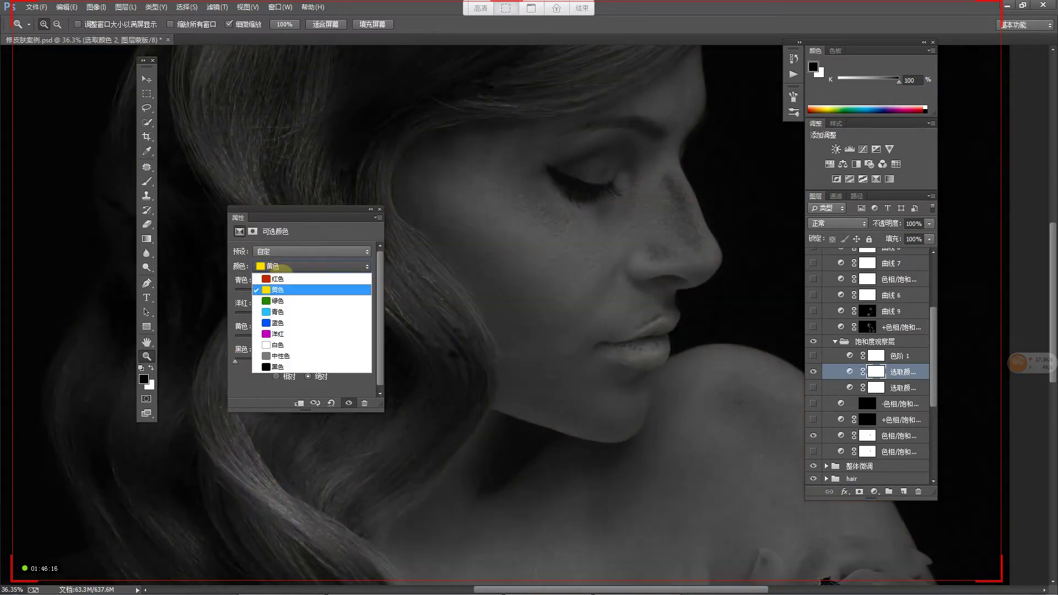
{"action": "left_click", "coordinate": [277, 301]}
{"action": "left_click_drag", "start_coordinate": [300, 361], "coordinate": [221, 356]}
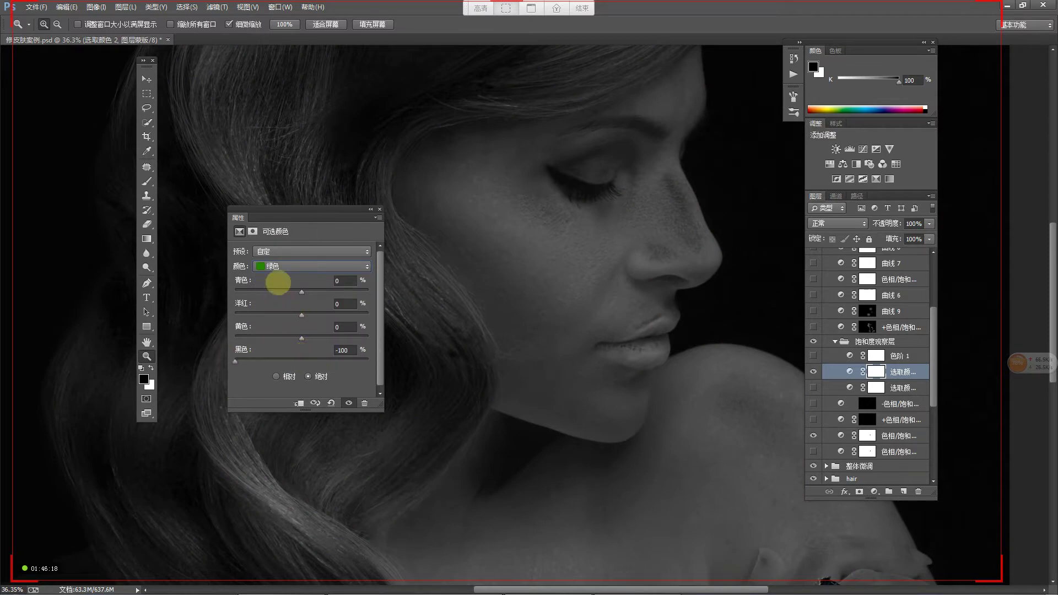
{"action": "left_click", "coordinate": [277, 267]}
{"action": "left_click", "coordinate": [277, 312]}
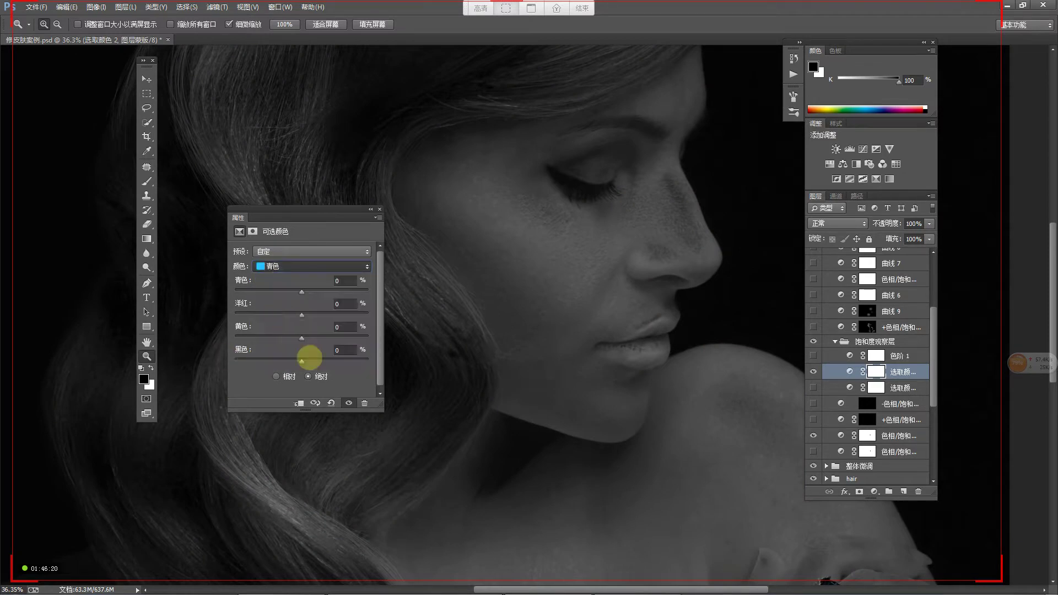
{"action": "left_click_drag", "start_coordinate": [301, 361], "coordinate": [227, 359]}
Step: Lower Black to -100 for the Blues and Magentas ranges and close the Selective Color settings
{"action": "left_click", "coordinate": [272, 267]}
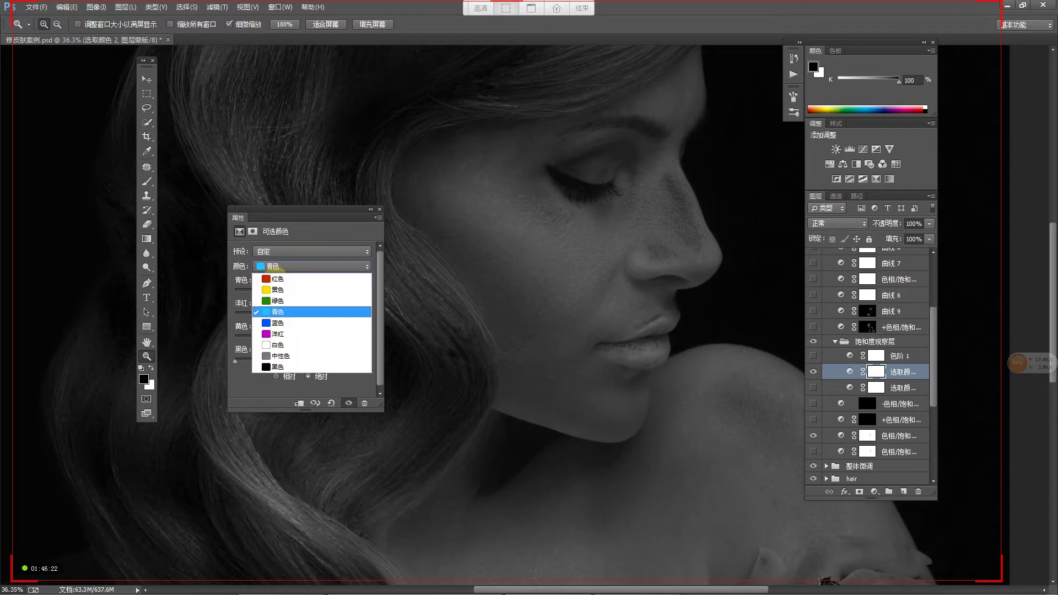
{"action": "left_click", "coordinate": [275, 278]}
{"action": "left_click", "coordinate": [301, 361]}
{"action": "left_click_drag", "start_coordinate": [302, 361], "coordinate": [224, 359]}
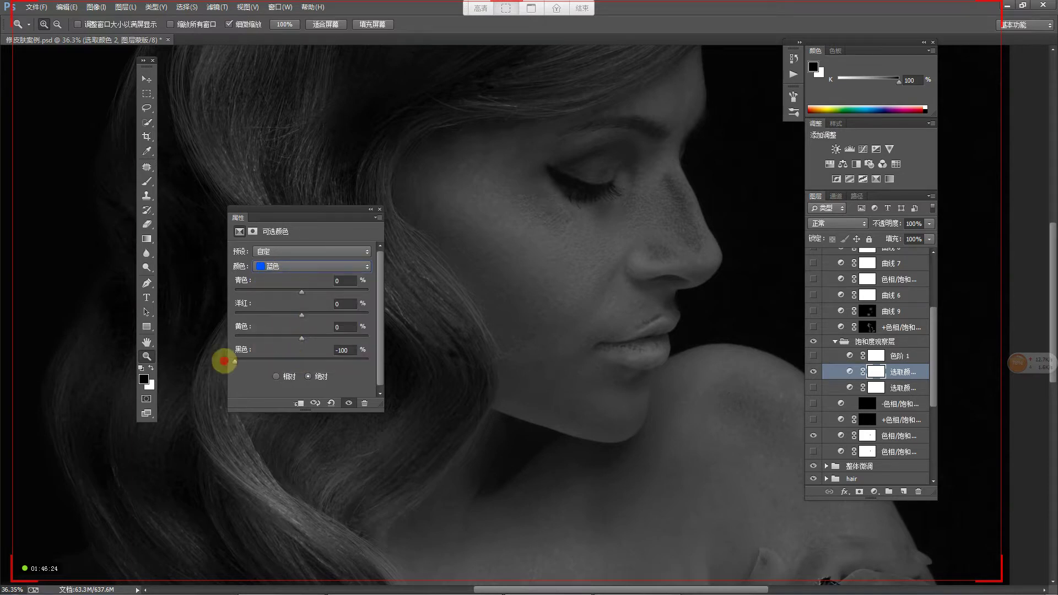
{"action": "left_click", "coordinate": [276, 267]}
{"action": "left_click", "coordinate": [277, 334]}
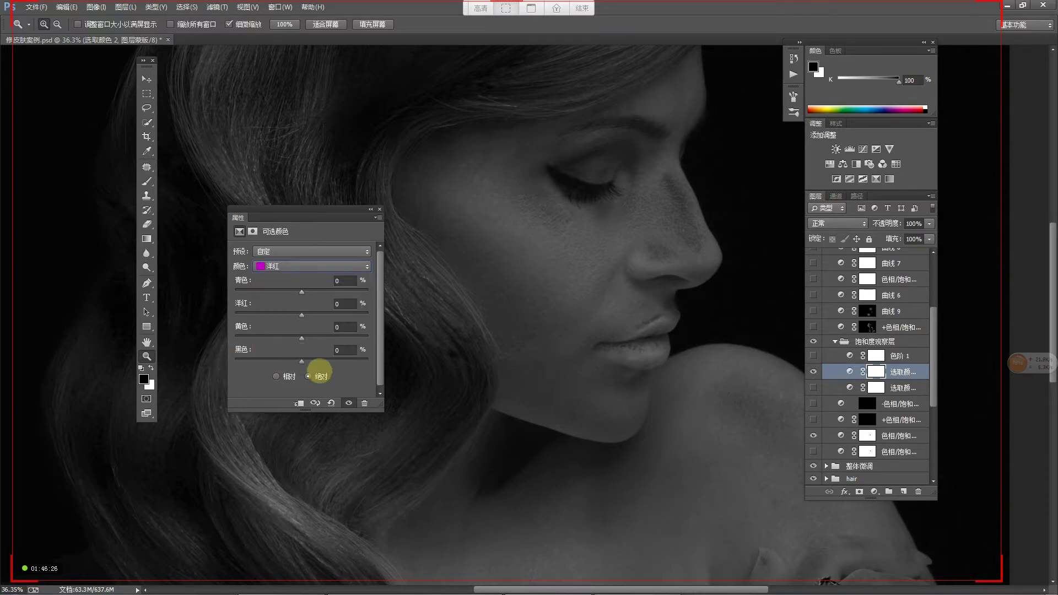
{"action": "left_click_drag", "start_coordinate": [301, 361], "coordinate": [213, 358]}
{"action": "left_click", "coordinate": [276, 267]}
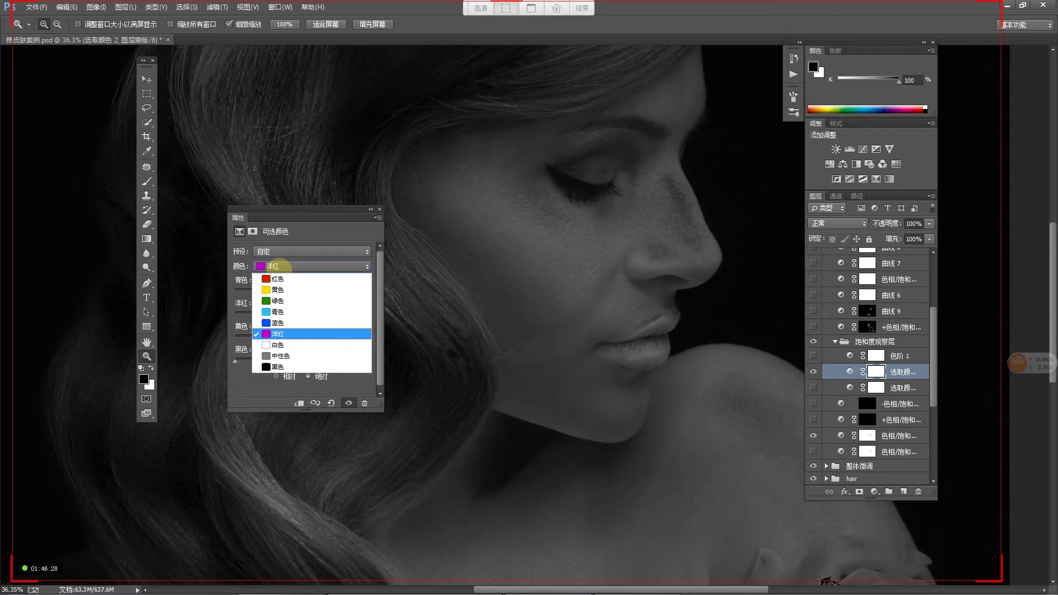
{"action": "left_click", "coordinate": [279, 337]}
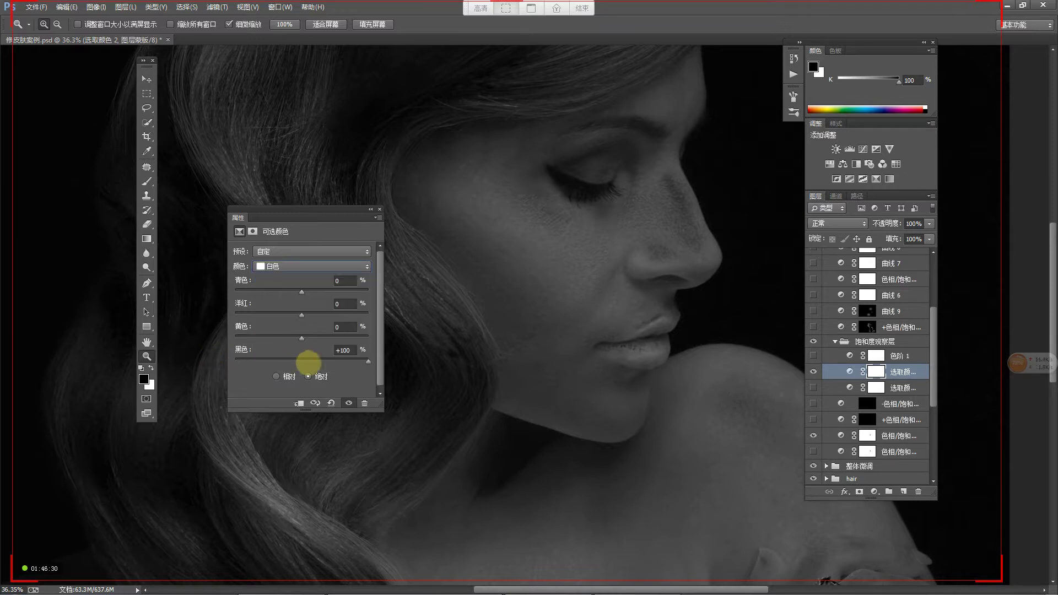
{"action": "left_click", "coordinate": [380, 208]}
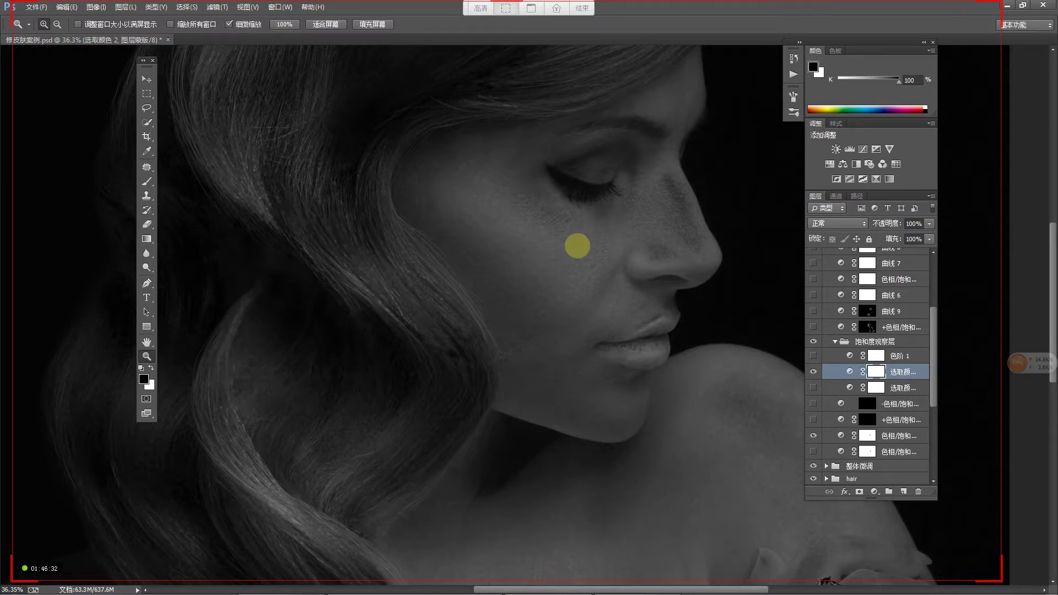
{"action": "left_click_drag", "start_coordinate": [601, 239], "coordinate": [578, 259]}
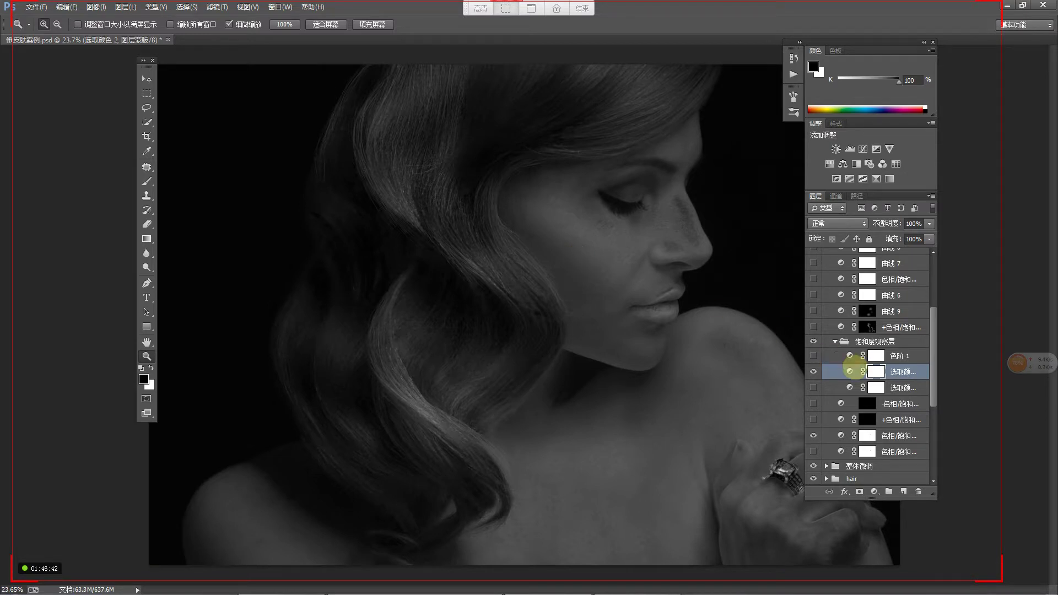
Step: Reopen the new Selective Color layer's settings to review its list of color ranges, and close them again
{"action": "double_click", "coordinate": [850, 371]}
{"action": "left_click", "coordinate": [271, 267]}
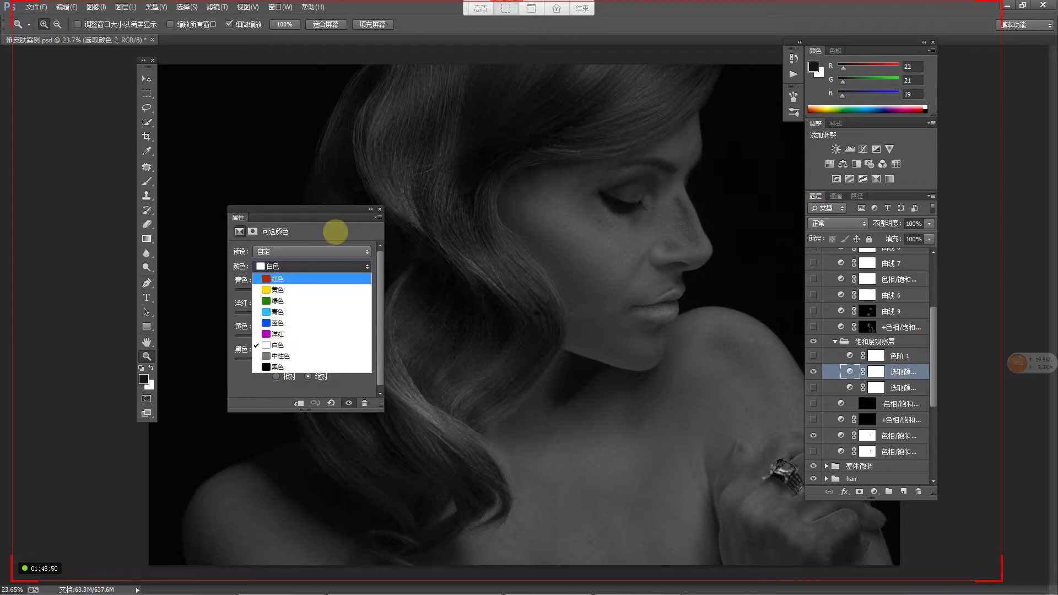
{"action": "left_click", "coordinate": [336, 225]}
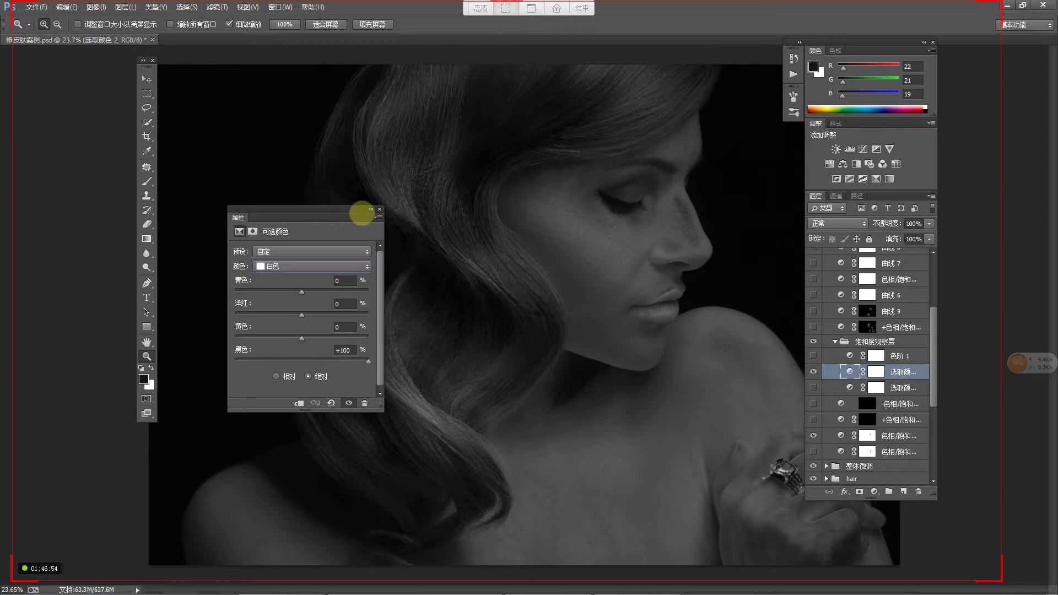
{"action": "left_click_drag", "start_coordinate": [343, 209], "coordinate": [317, 210]}
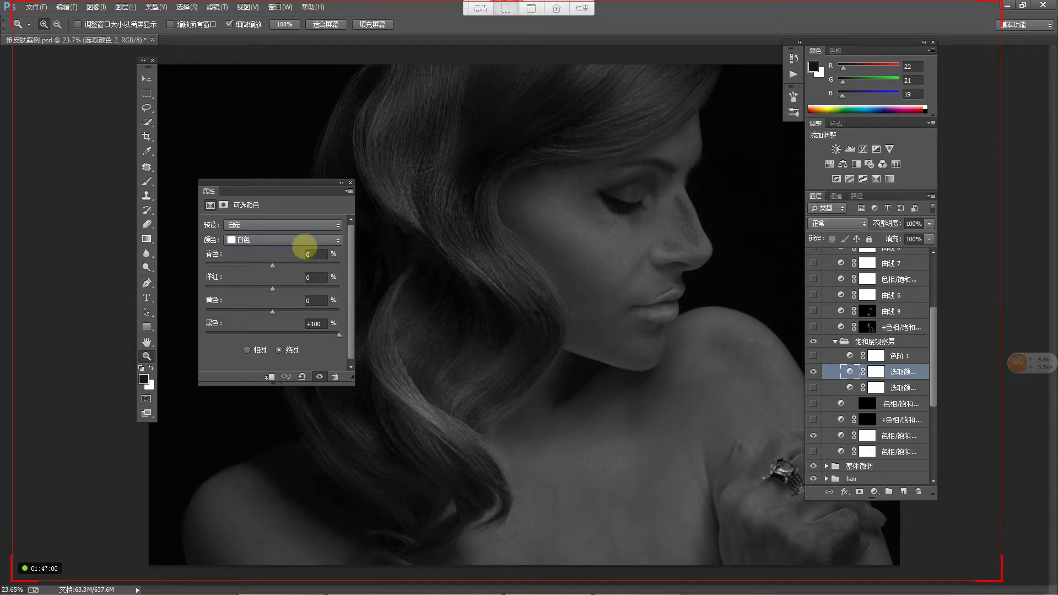
{"action": "left_click", "coordinate": [302, 240]}
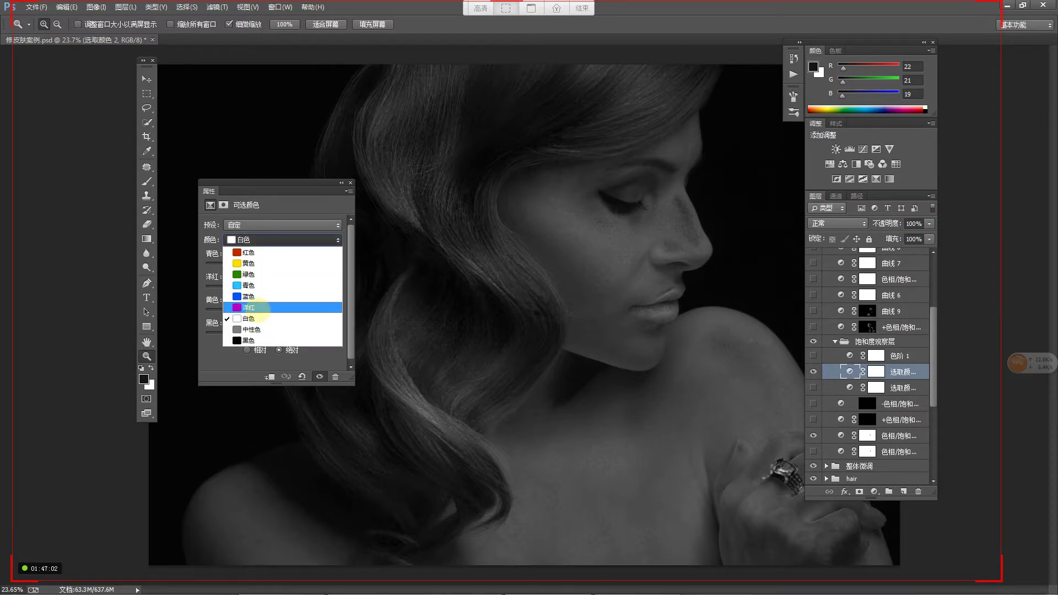
{"action": "left_click", "coordinate": [229, 367]}
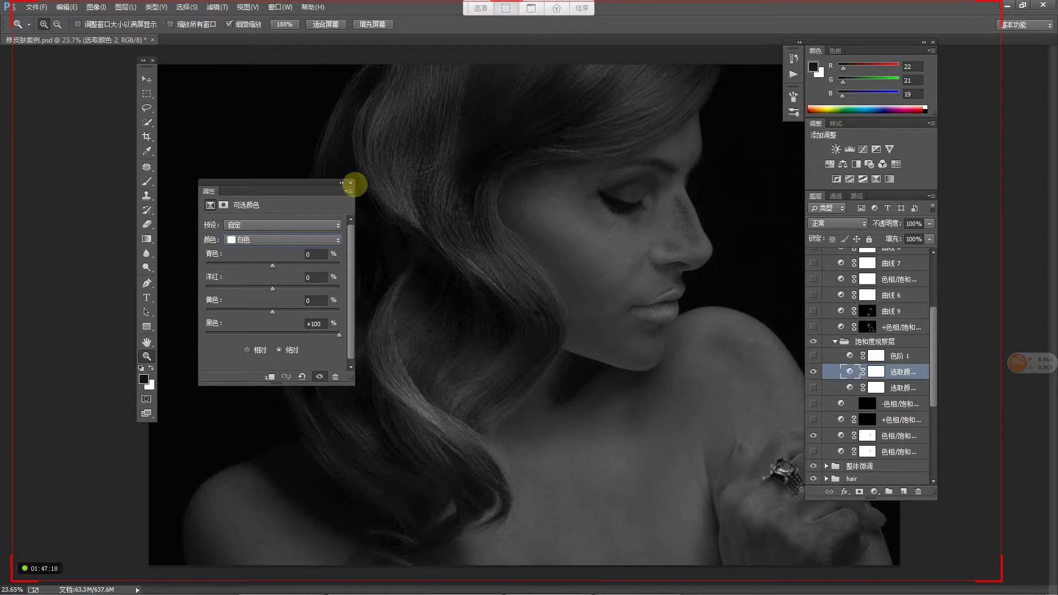
{"action": "left_click", "coordinate": [351, 182]}
Step: Hide the new Selective Color layer and add a Hue/Saturation layer above it with Saturation at -100 for comparison
{"action": "left_click", "coordinate": [814, 371]}
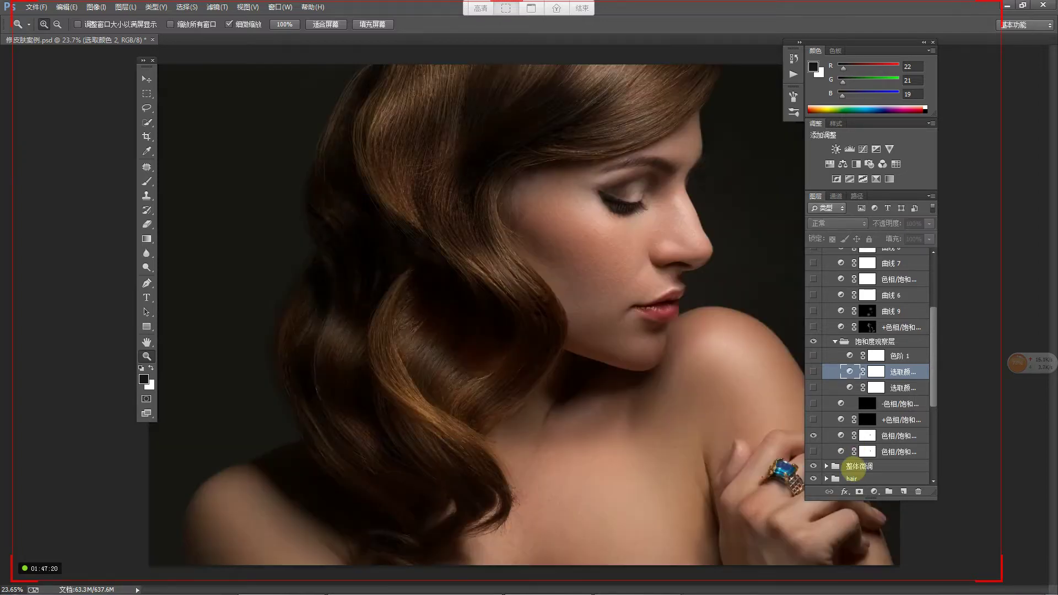
{"action": "left_click", "coordinate": [875, 492]}
{"action": "left_click", "coordinate": [906, 360]}
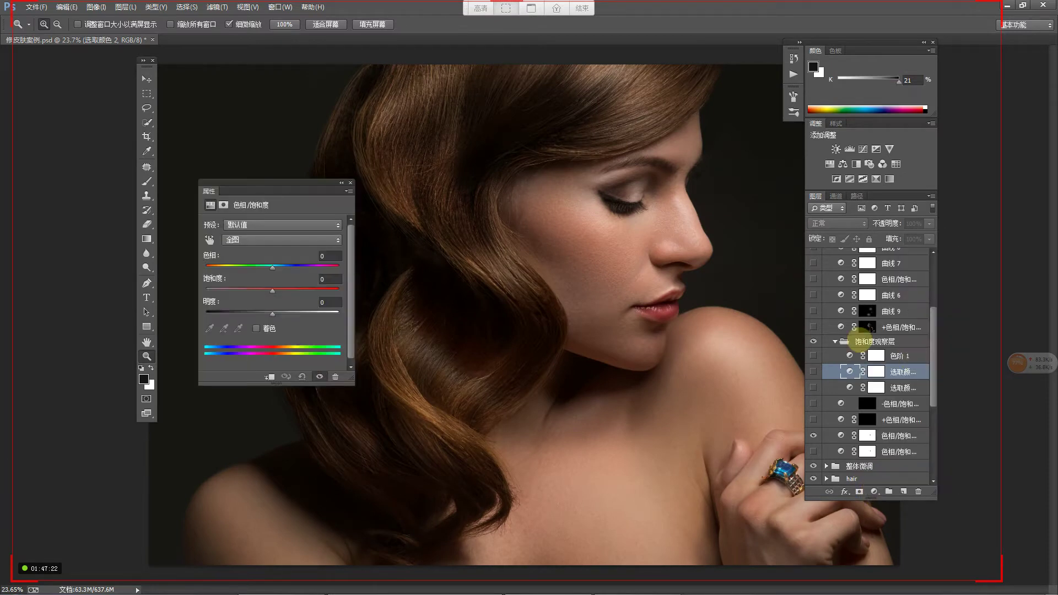
{"action": "left_click_drag", "start_coordinate": [273, 289], "coordinate": [171, 277]}
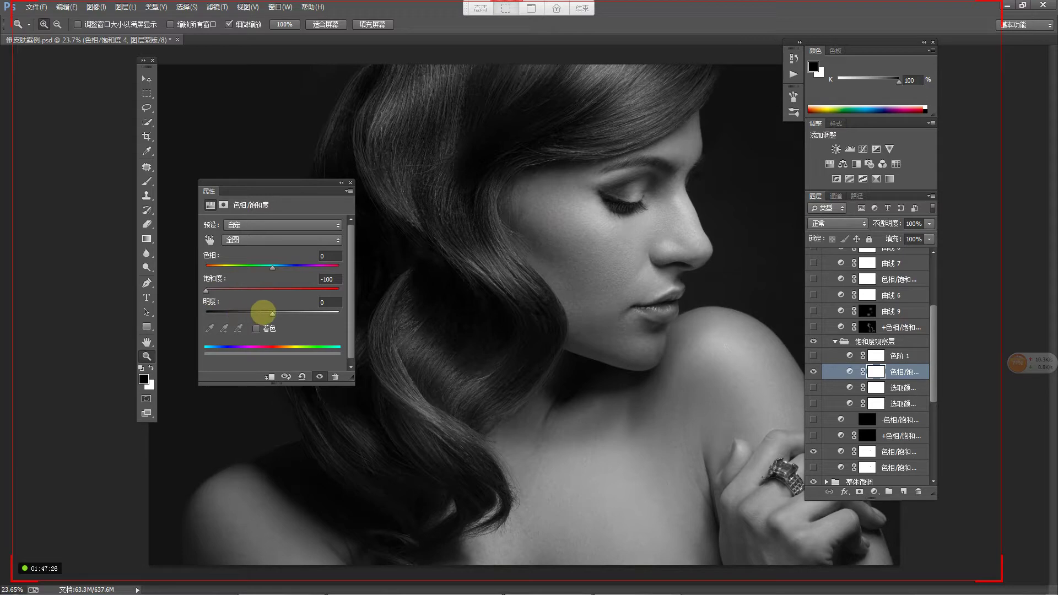
Step: Try a Lightness of +22 on the comparison Hue/Saturation layer and set it back to 0
{"action": "mouse_move", "coordinate": [272, 312]}
{"action": "left_mouse_down"}
{"action": "mouse_move", "coordinate": [206, 312]}
{"action": "mouse_move", "coordinate": [300, 306]}
{"action": "mouse_move", "coordinate": [288, 308]}
{"action": "left_mouse_up"}
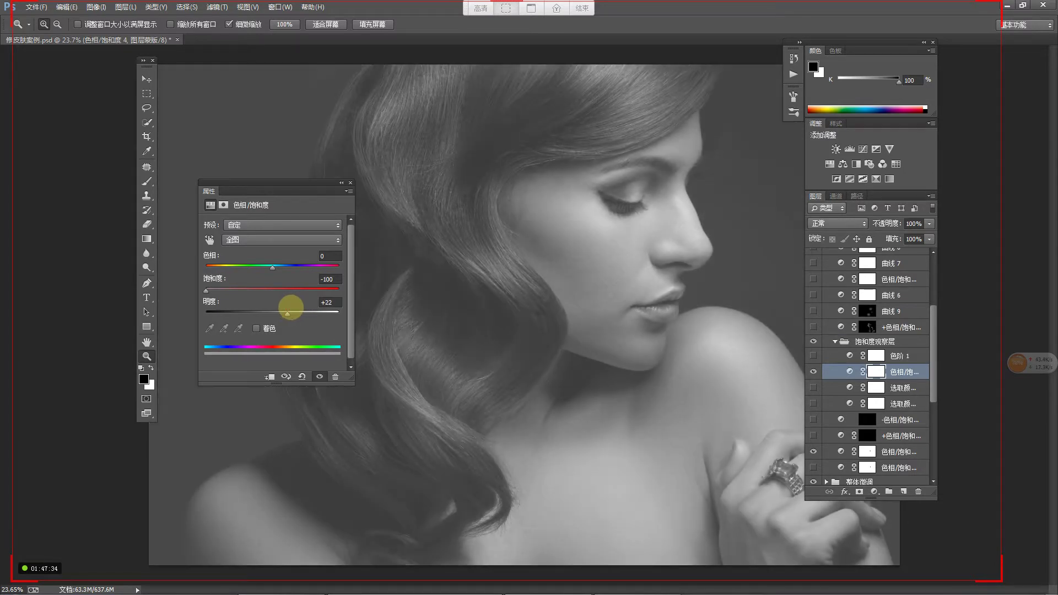
{"action": "left_click", "coordinate": [326, 302]}
{"action": "type", "text": "0"}
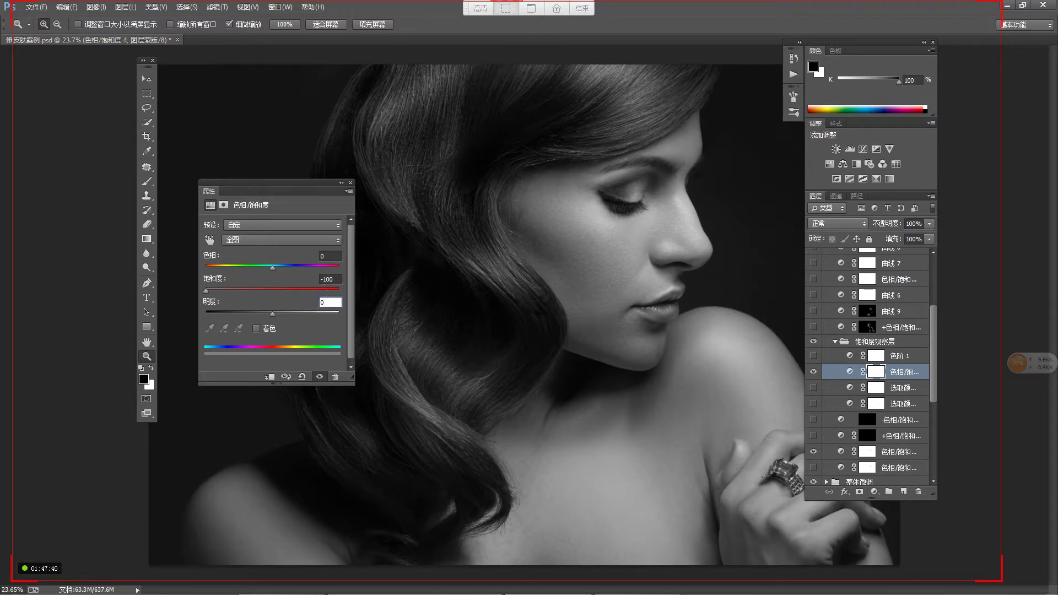
Step: Delete the comparison Hue/Saturation layer, show the new Selective Color layer again and close its settings
{"action": "left_click", "coordinate": [849, 371]}
{"action": "key", "text": "Delete"}
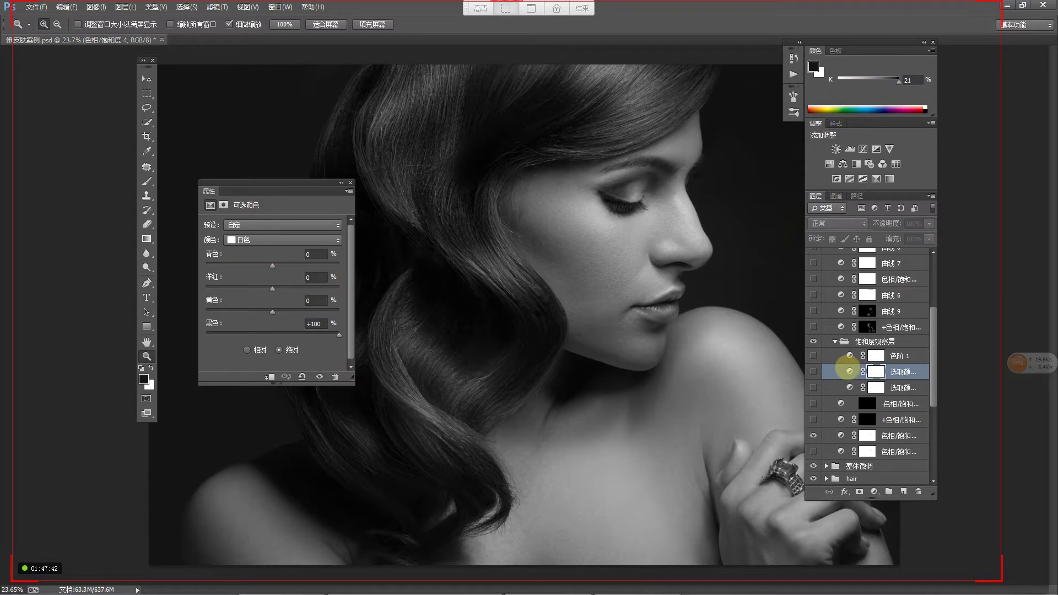
{"action": "left_click", "coordinate": [814, 371]}
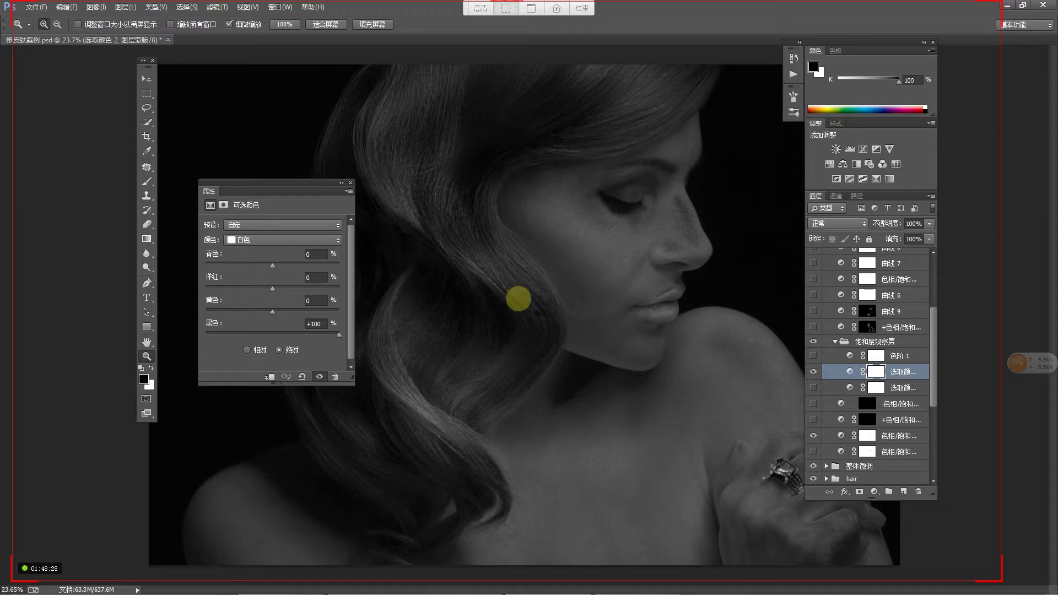
{"action": "left_click", "coordinate": [350, 182]}
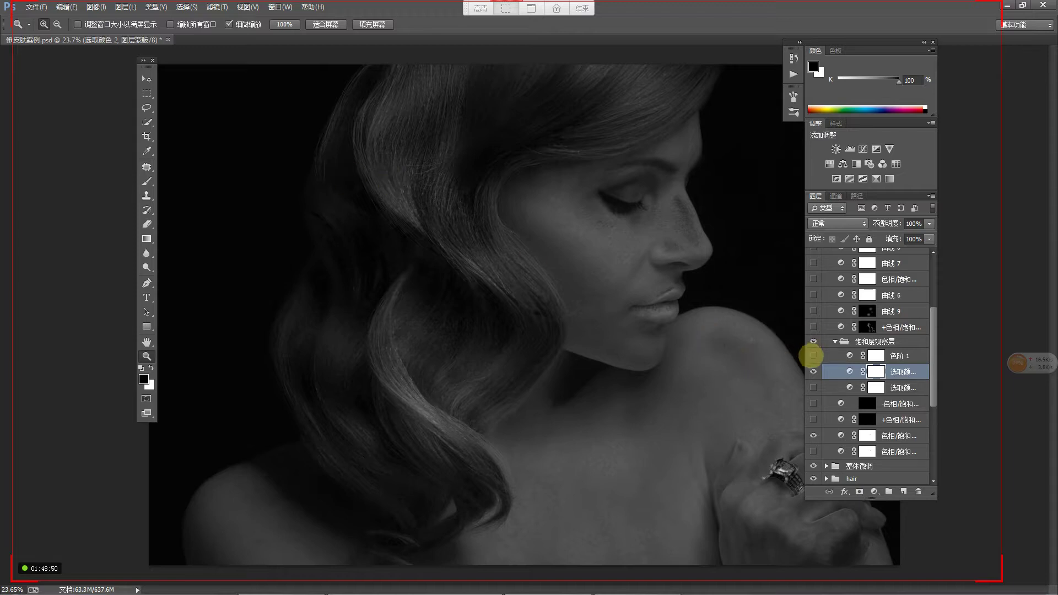
Step: Show the 色阶 1 layer and set its white input level to 139
{"action": "left_click", "coordinate": [813, 355]}
{"action": "double_click", "coordinate": [850, 356]}
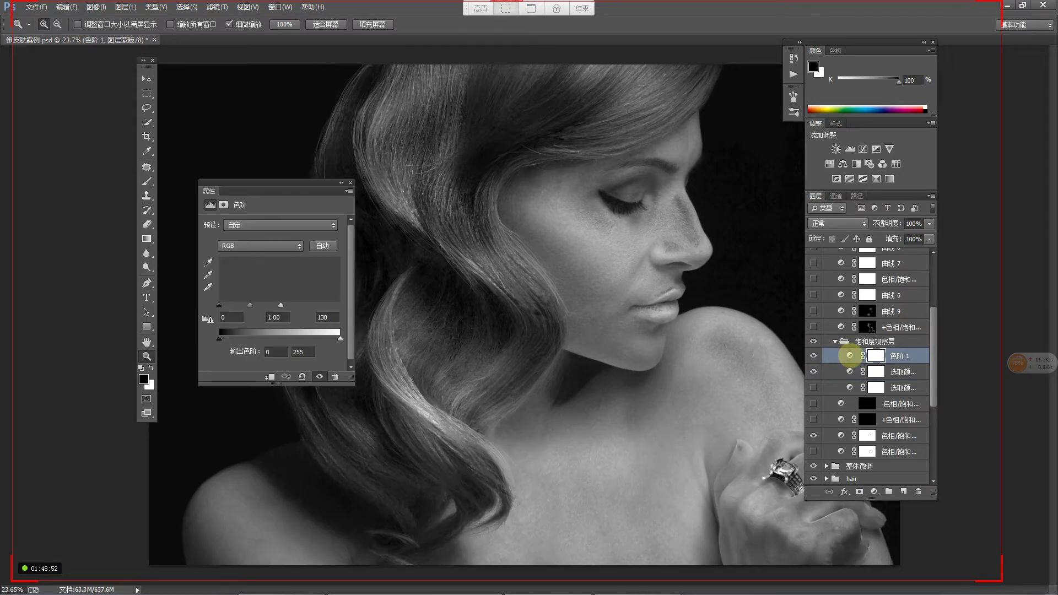
{"action": "left_click_drag", "start_coordinate": [285, 304], "coordinate": [286, 304]}
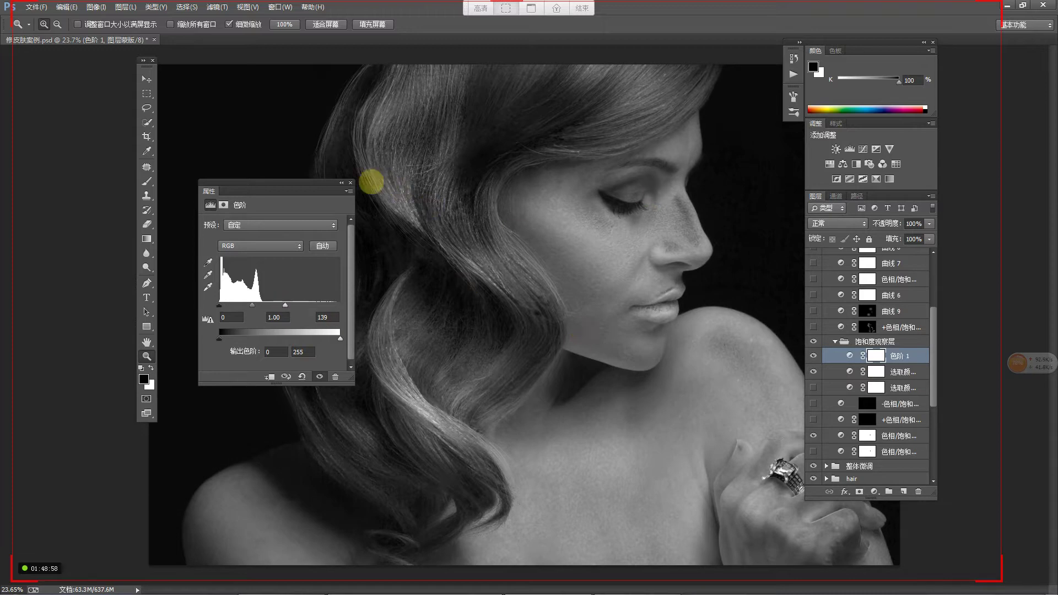
Step: Close the Levels settings, show the 饱和度观察层 group again and collapse it
{"action": "left_click", "coordinate": [350, 183]}
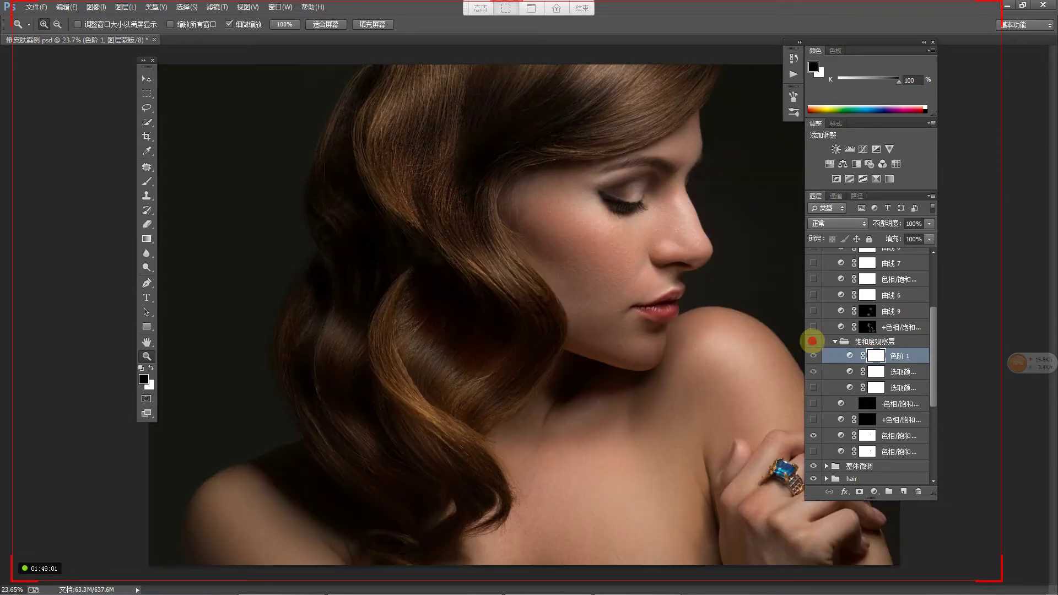
{"action": "left_click", "coordinate": [813, 341]}
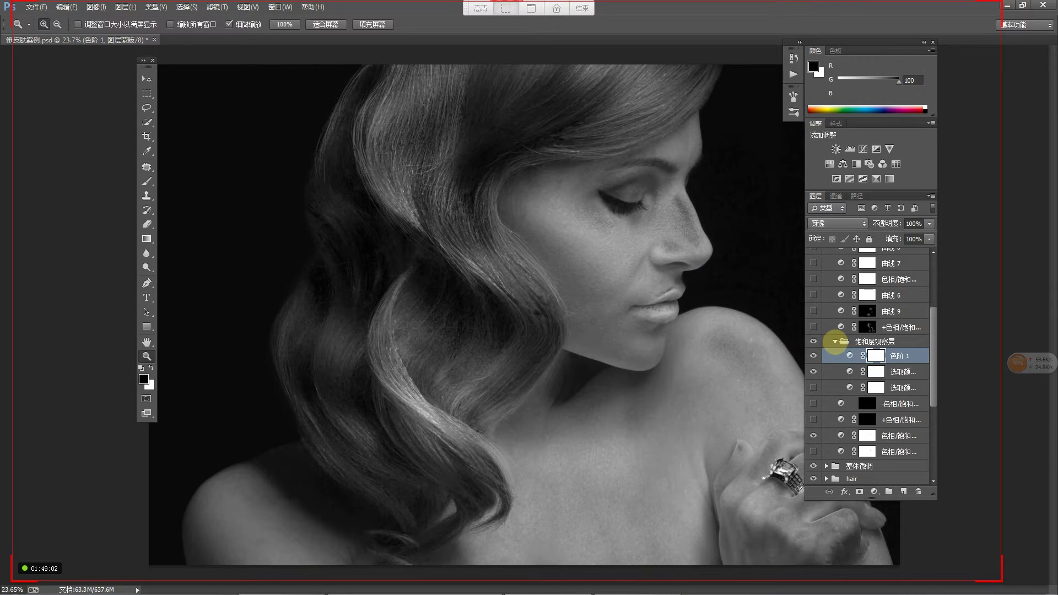
{"action": "left_click", "coordinate": [835, 342]}
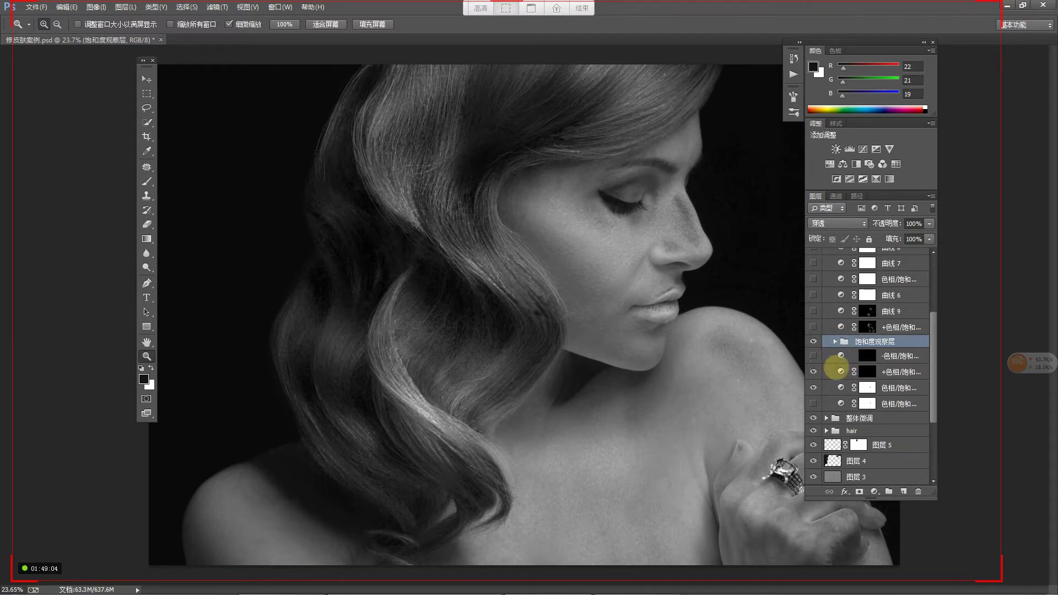
Step: Delete the two unpainted black-masked Hue/Saturation layers directly below the 饱和度观察层 group
{"action": "left_click", "coordinate": [841, 371]}
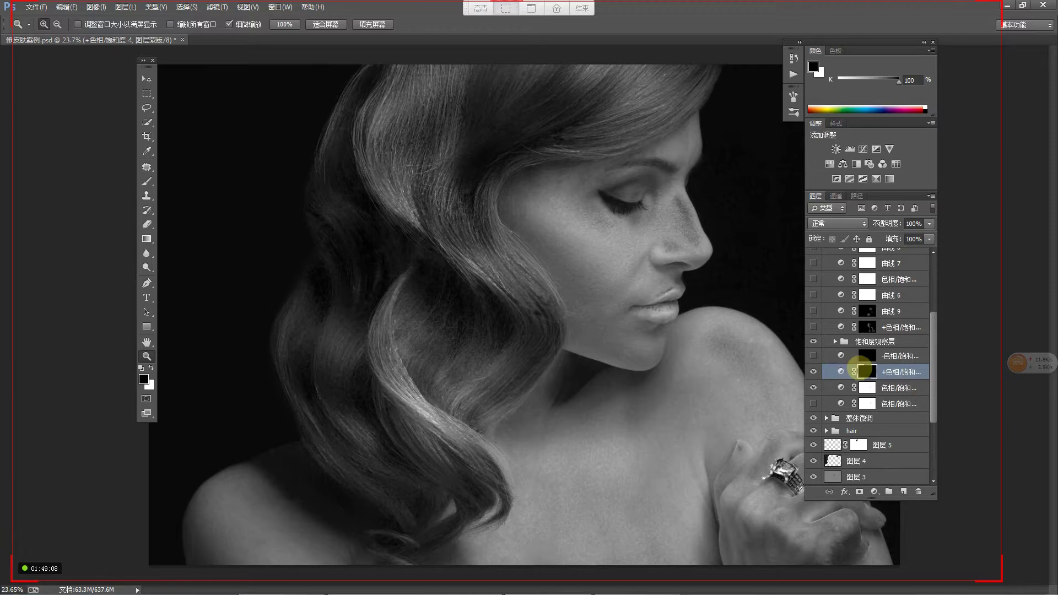
{"action": "key", "text": "Delete"}
{"action": "left_click", "coordinate": [841, 356]}
{"action": "key", "text": "Delete"}
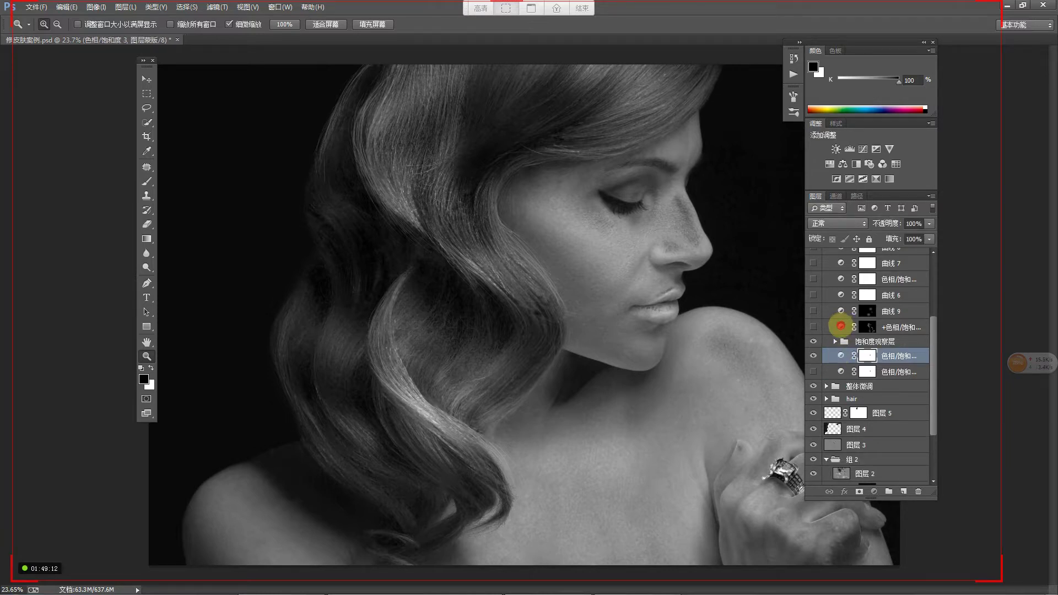
Step: Move the +色相/饱和度 layer with the painted mask directly below the 饱和度观察层 group and toggle the group's visibility
{"action": "left_click", "coordinate": [841, 327]}
{"action": "left_click_drag", "start_coordinate": [841, 327], "coordinate": [841, 356]}
{"action": "left_click", "coordinate": [842, 340]}
{"action": "left_click", "coordinate": [813, 340]}
{"action": "left_click", "coordinate": [814, 340]}
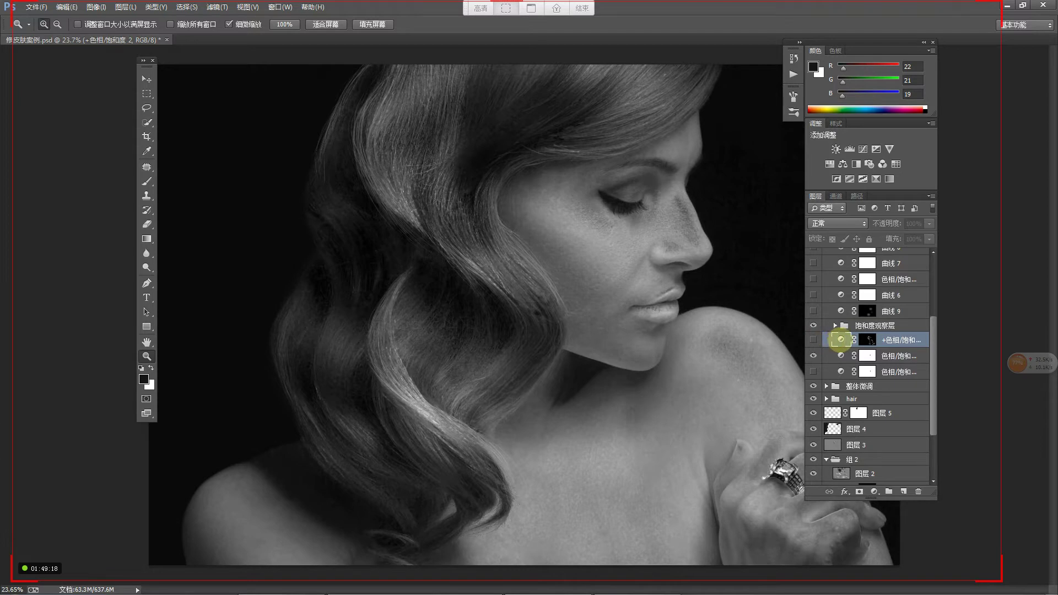
Step: Open the settings of the moved +色相/饱和度 layer, check the observation group's contents, and shift the layer panels farther off the portrait
{"action": "double_click", "coordinate": [841, 339]}
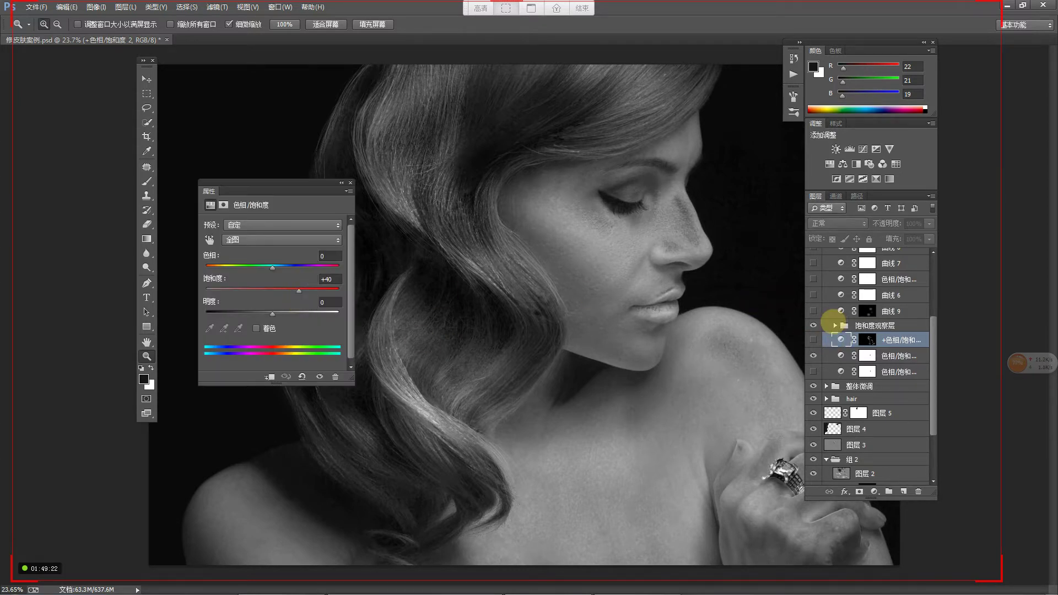
{"action": "left_click", "coordinate": [836, 326]}
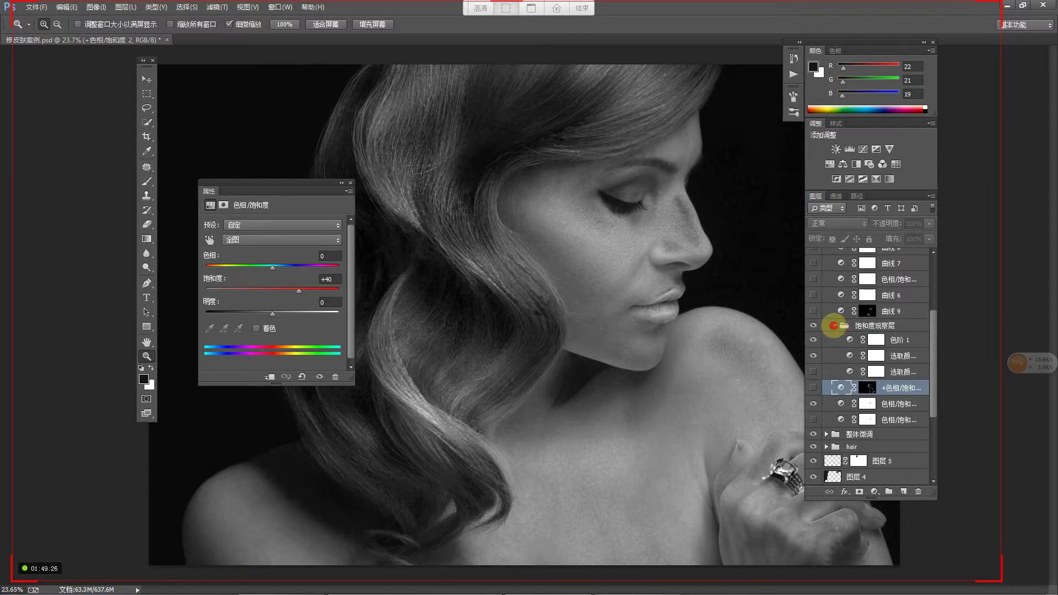
{"action": "left_click", "coordinate": [836, 325]}
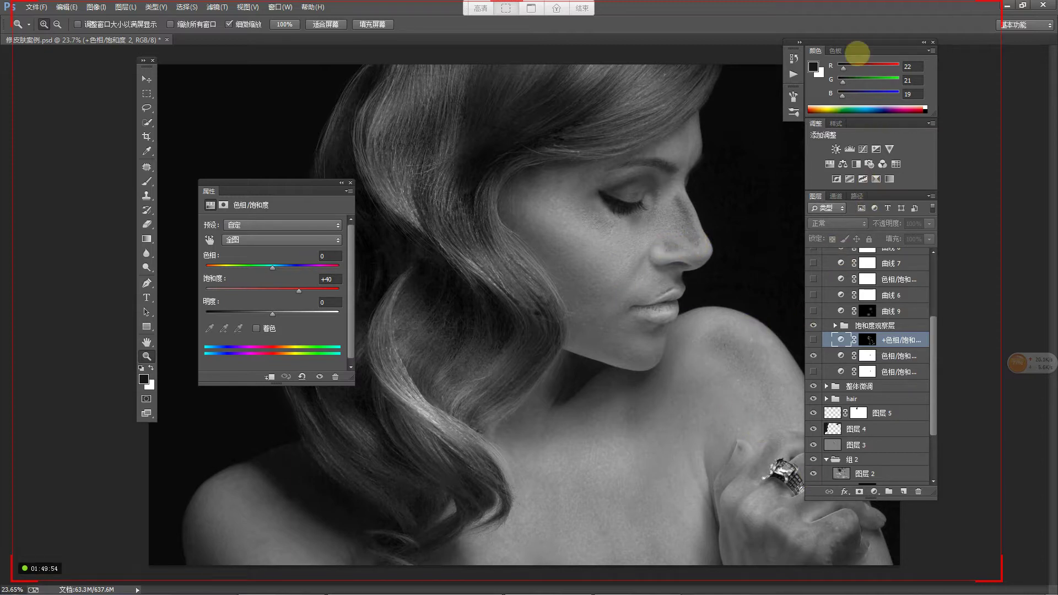
{"action": "left_click_drag", "start_coordinate": [855, 42], "coordinate": [909, 45]}
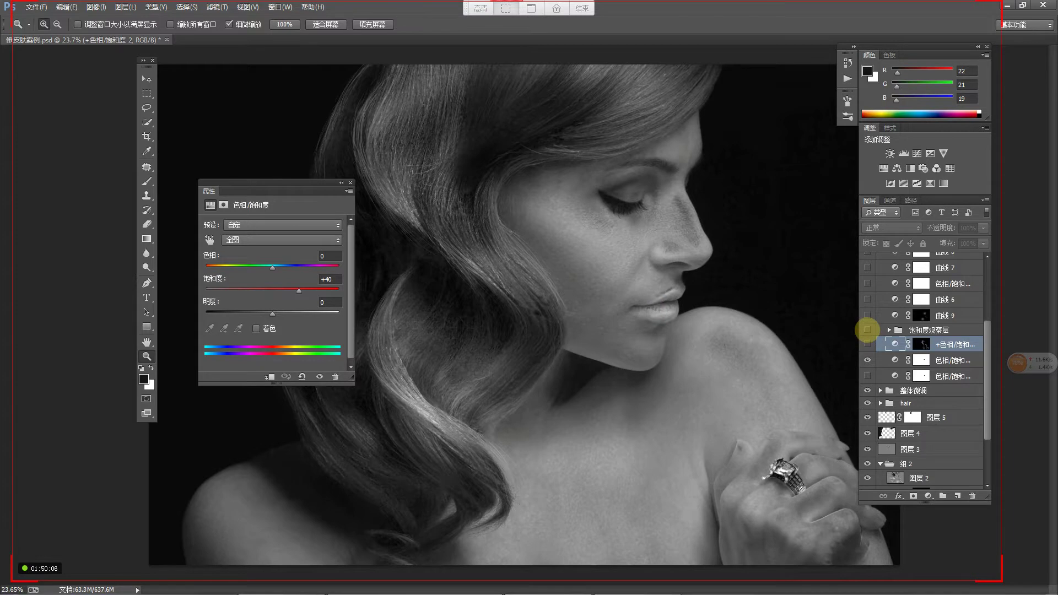
Step: Examine the lips, nose and cheek up close, comparing the colour image with the grayscale view of the 饱和度观察层 group
{"action": "left_click", "coordinate": [868, 330]}
{"action": "left_click", "coordinate": [867, 330]}
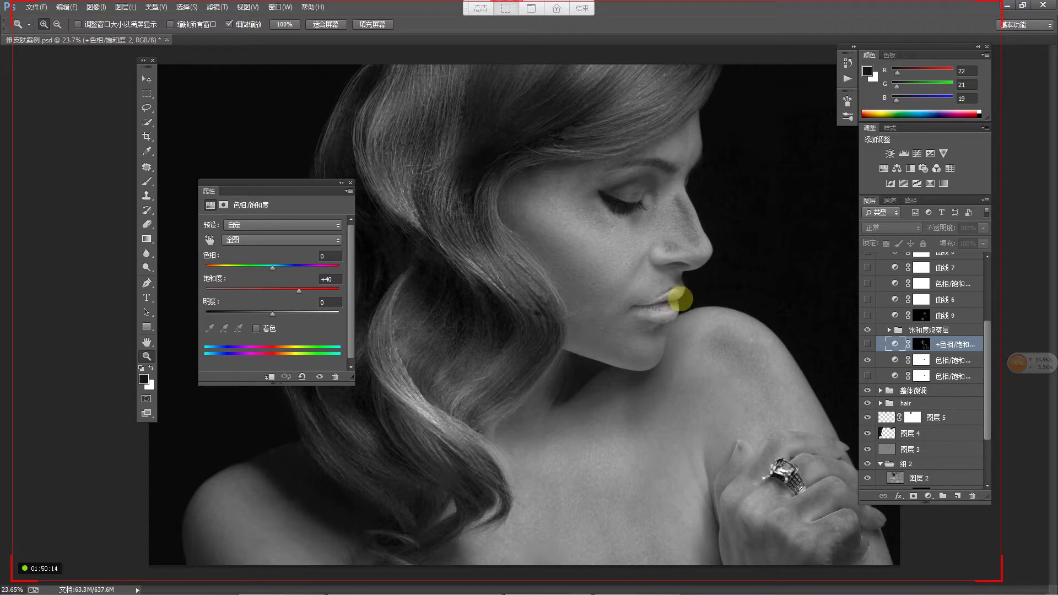
{"action": "left_click", "coordinate": [682, 301]}
{"action": "left_click", "coordinate": [692, 294]}
{"action": "left_click", "coordinate": [688, 293]}
{"action": "left_click", "coordinate": [686, 292]}
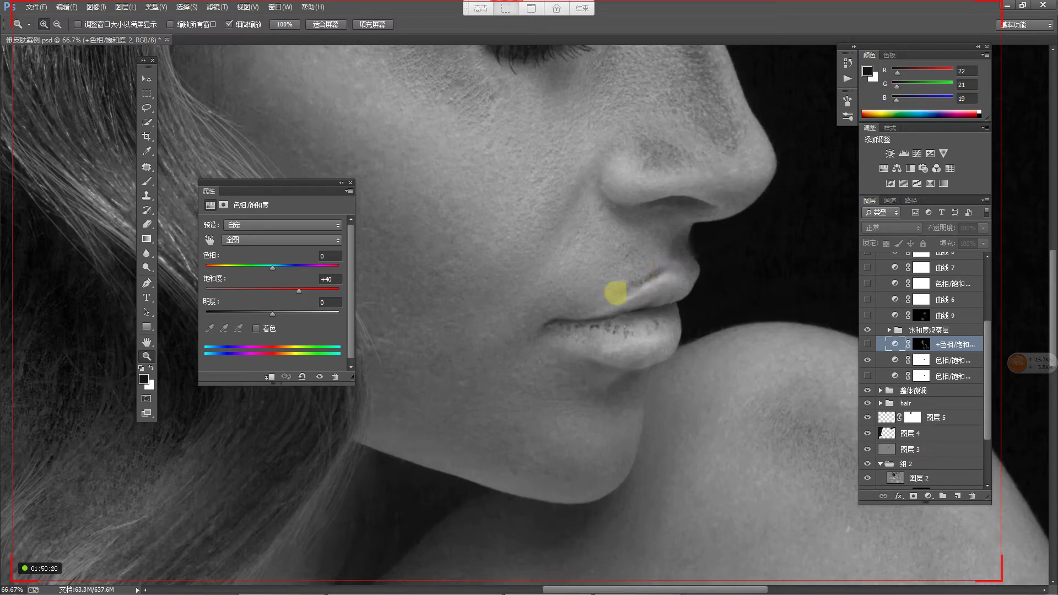
{"action": "left_click", "coordinate": [869, 330]}
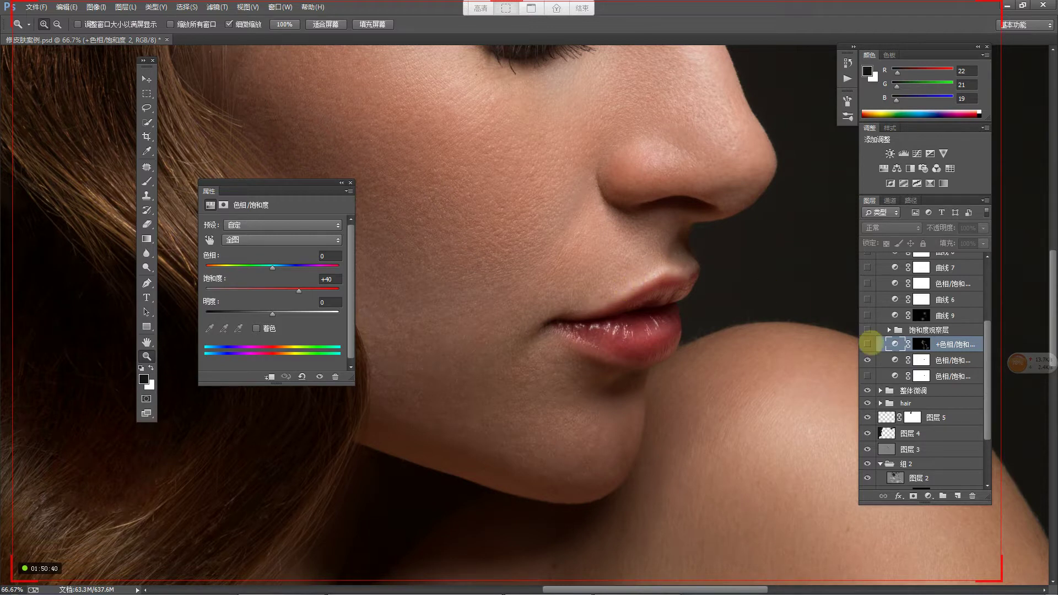
{"action": "left_click", "coordinate": [867, 344]}
{"action": "left_click", "coordinate": [868, 344]}
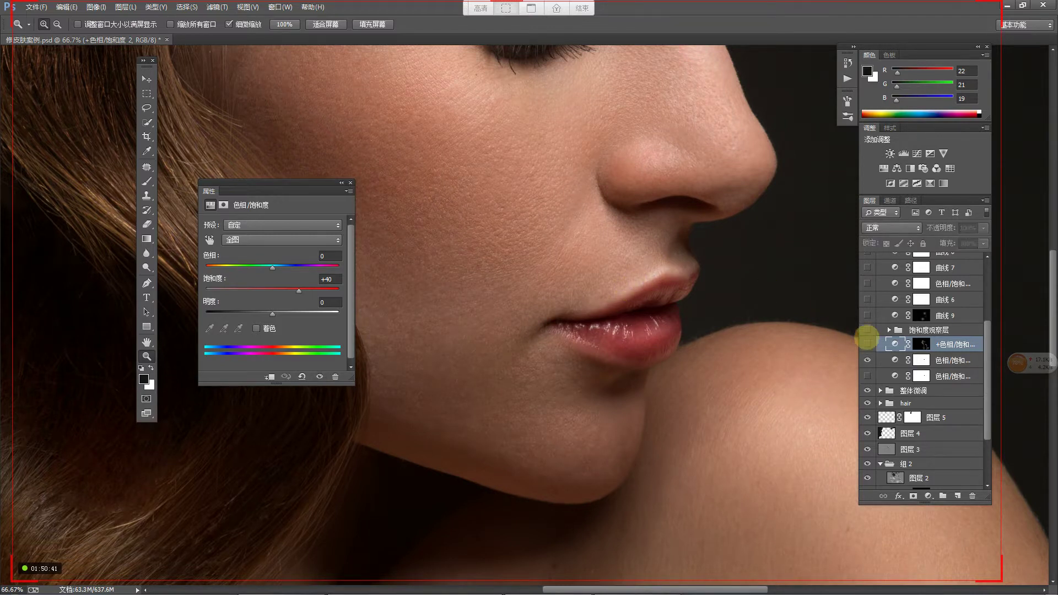
{"action": "left_click", "coordinate": [867, 329]}
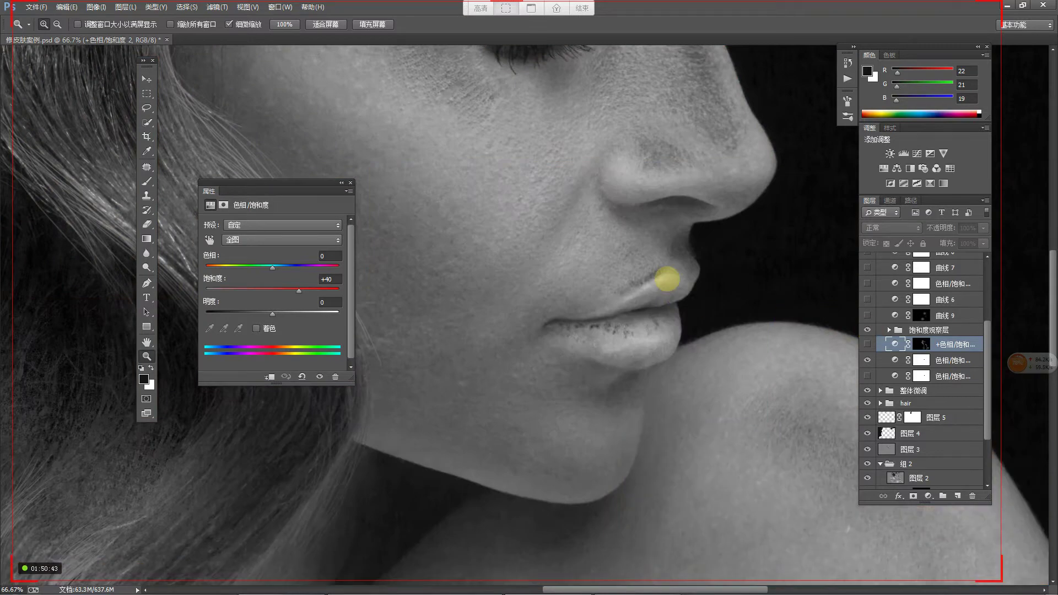
{"action": "left_click", "coordinate": [867, 329]}
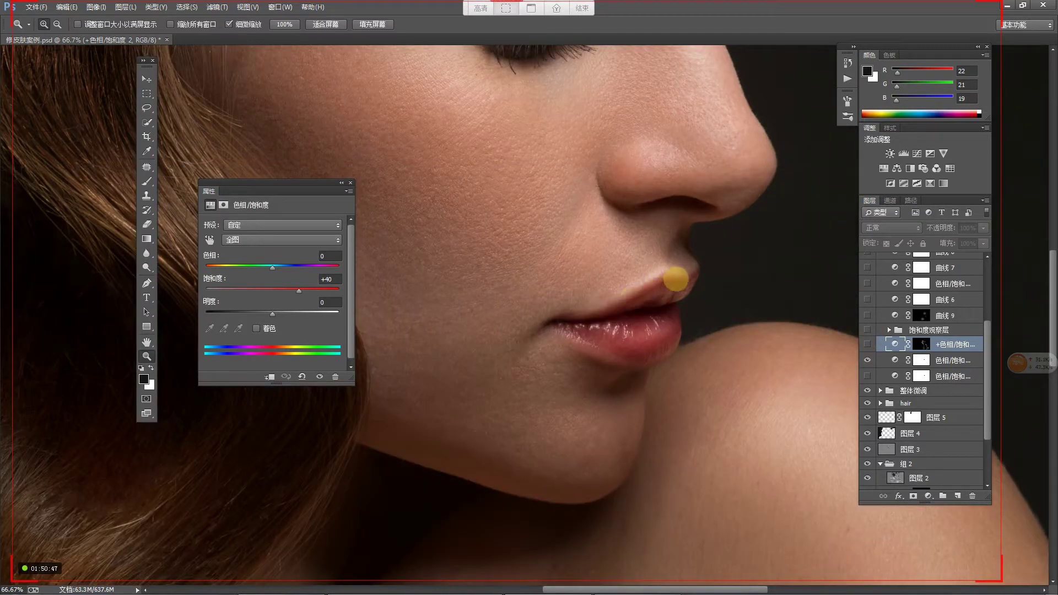
{"action": "left_click", "coordinate": [867, 330]}
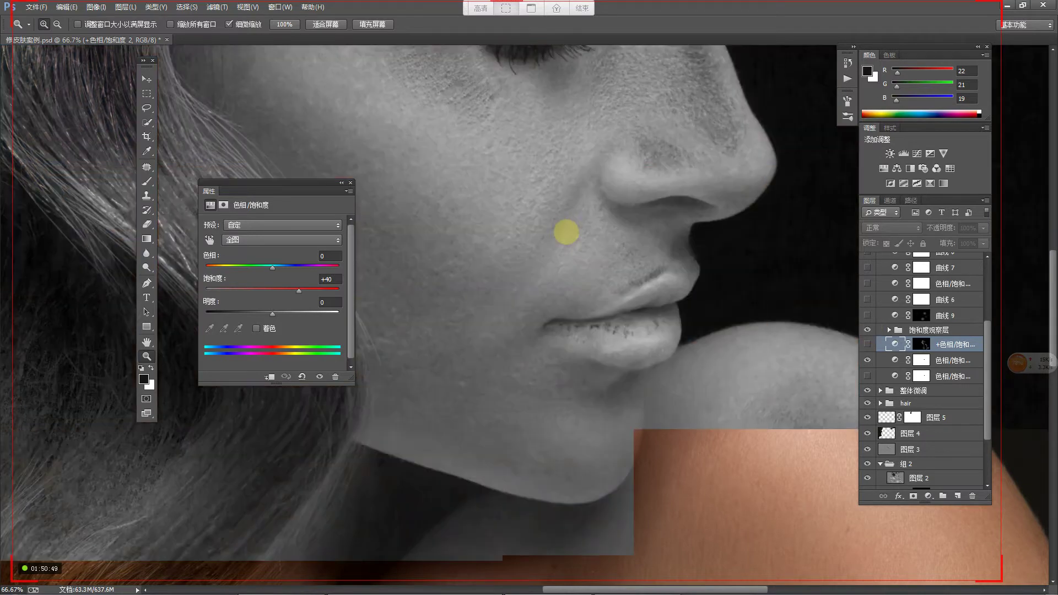
Step: Show the +色相/饱和度 layer, inspect its painted mask on its own and return to the image
{"action": "left_click_drag", "start_coordinate": [536, 221], "coordinate": [633, 323]}
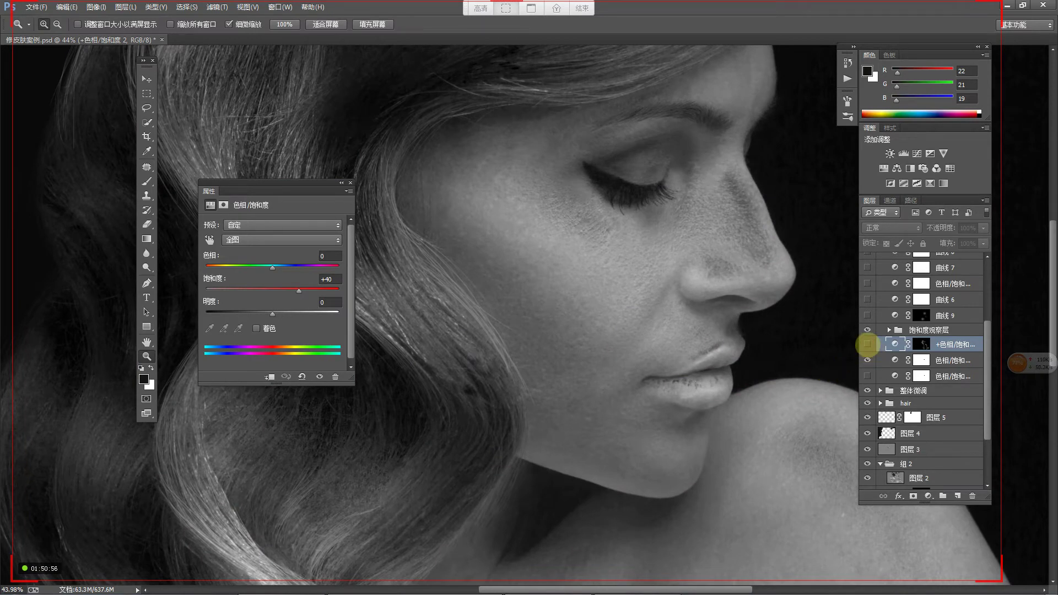
{"action": "left_click", "coordinate": [868, 344]}
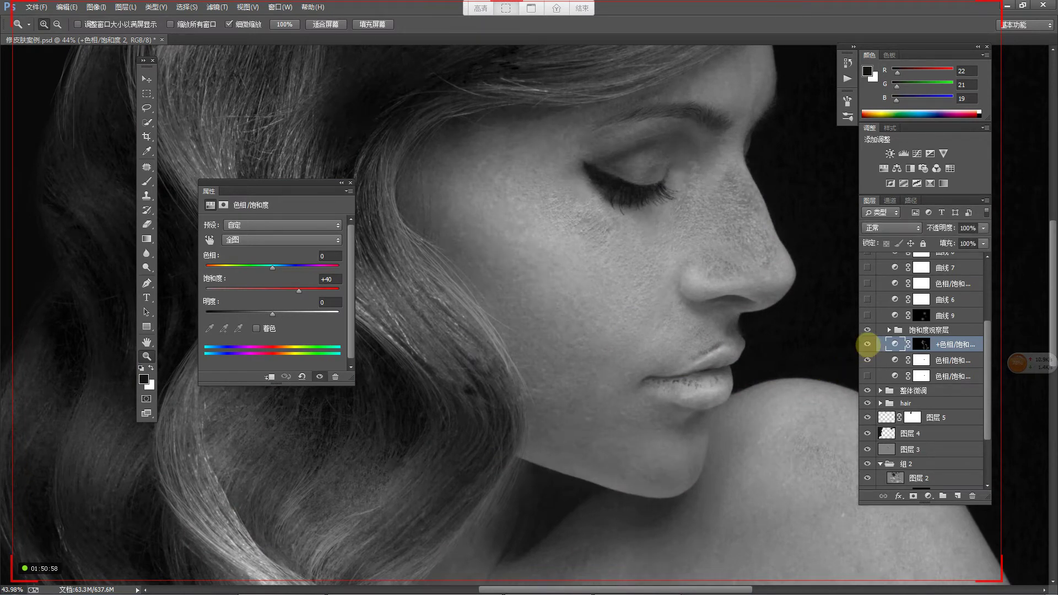
{"action": "left_click", "coordinate": [922, 344], "text": "alt"}
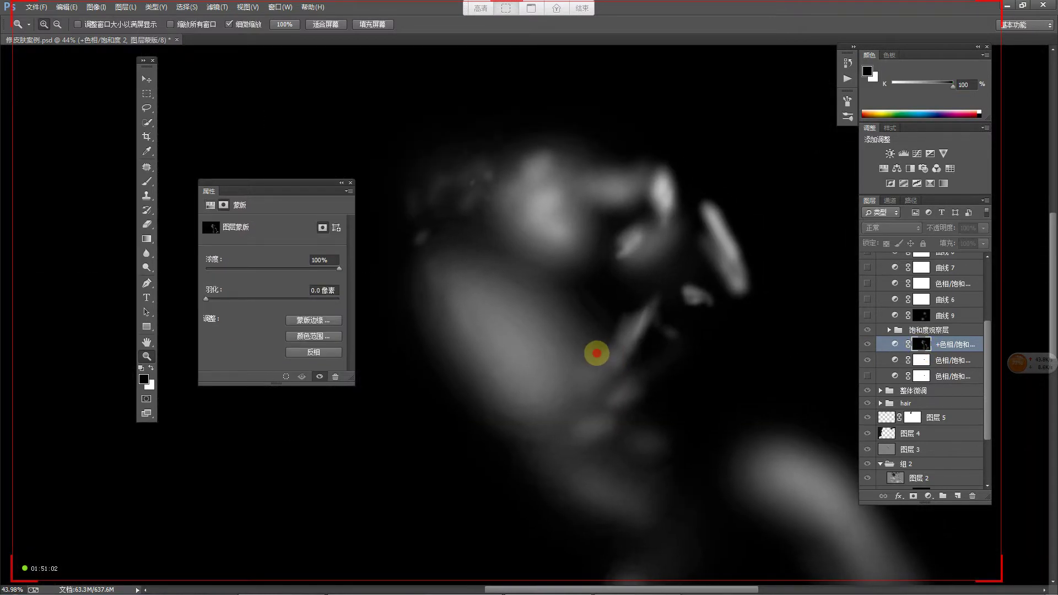
{"action": "left_click", "coordinate": [575, 323]}
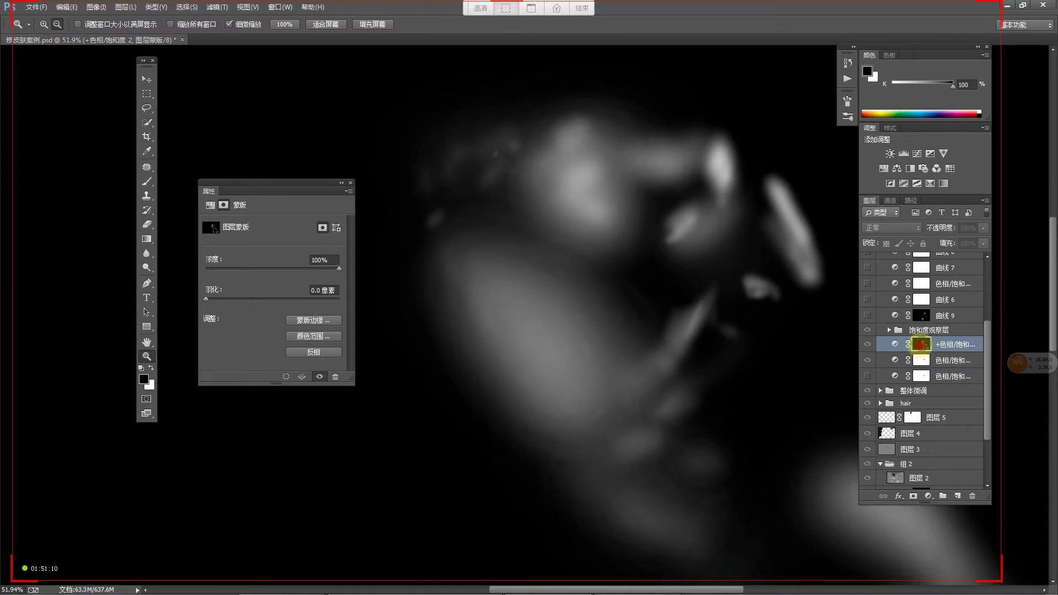
{"action": "left_click", "coordinate": [918, 344], "text": "alt"}
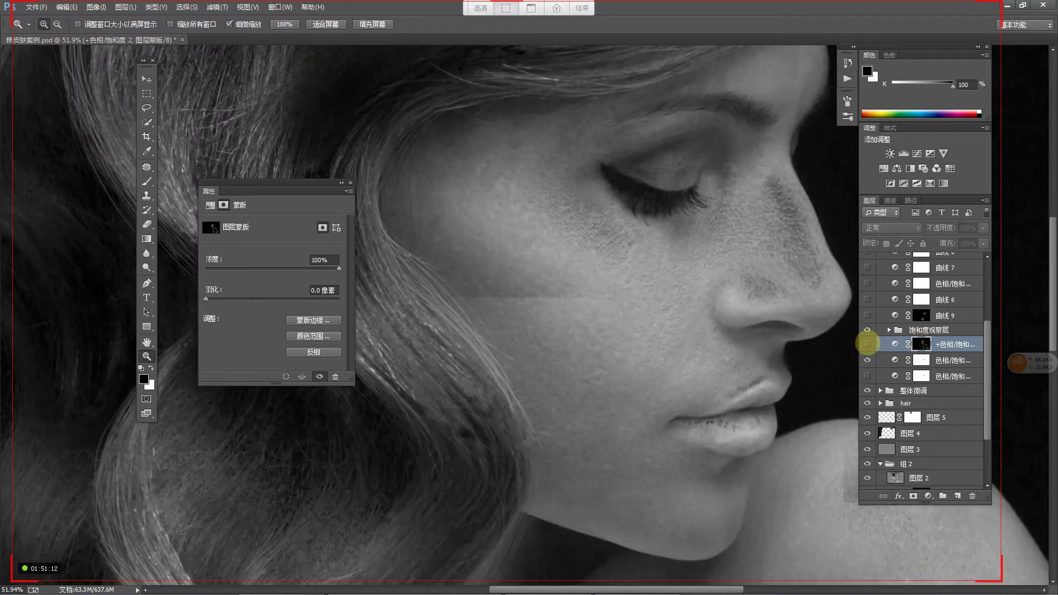
Step: Compare the face and shoulder in the grayscale view with the +色相/饱和度 layer off and on
{"action": "left_click", "coordinate": [867, 344]}
{"action": "left_click", "coordinate": [868, 344]}
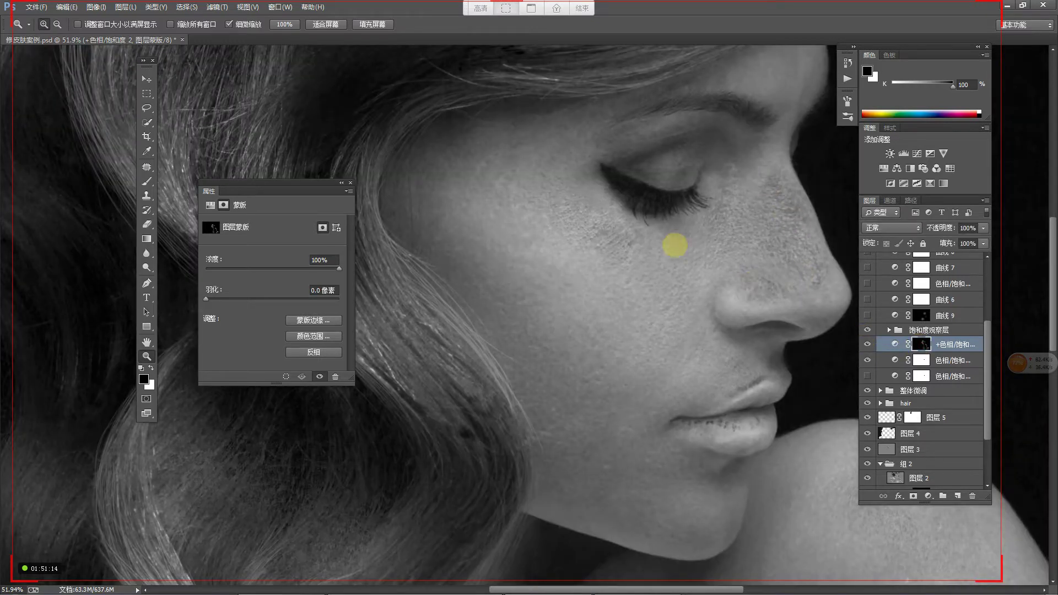
{"action": "left_click", "coordinate": [867, 344]}
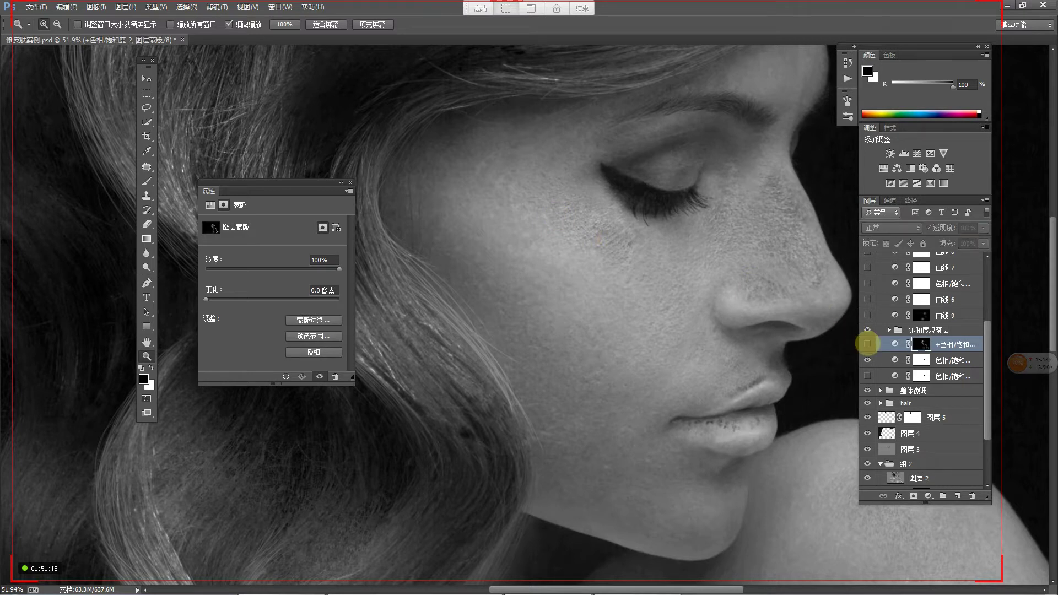
{"action": "left_click", "coordinate": [868, 344]}
{"action": "left_click_drag", "start_coordinate": [732, 370], "coordinate": [684, 326]}
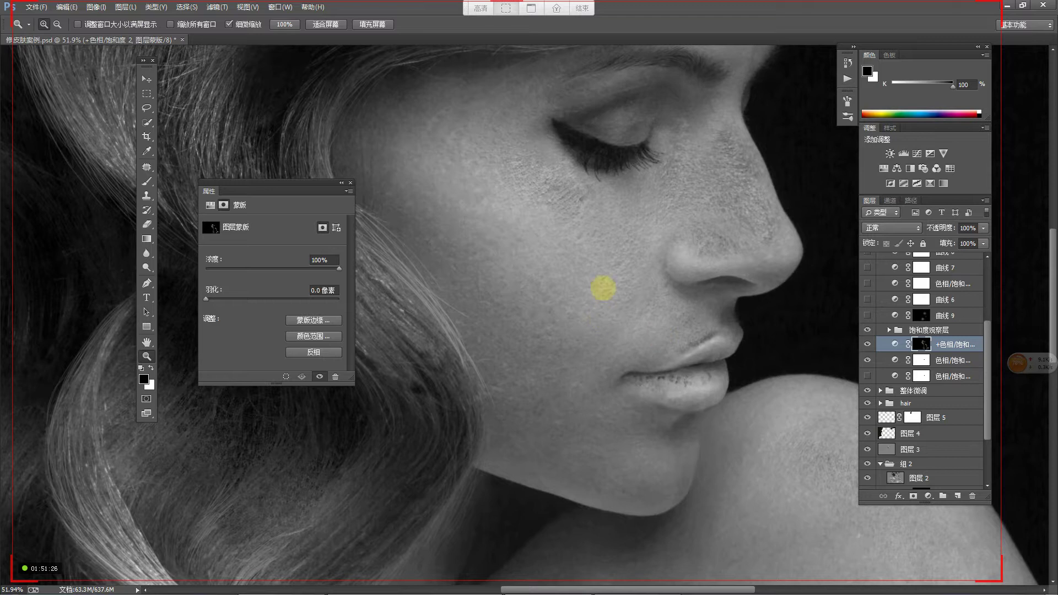
{"action": "scroll", "coordinate": [627, 290], "scroll_direction": "down", "scroll_amount": 3}
{"action": "scroll", "coordinate": [602, 320], "scroll_direction": "up", "scroll_amount": 2}
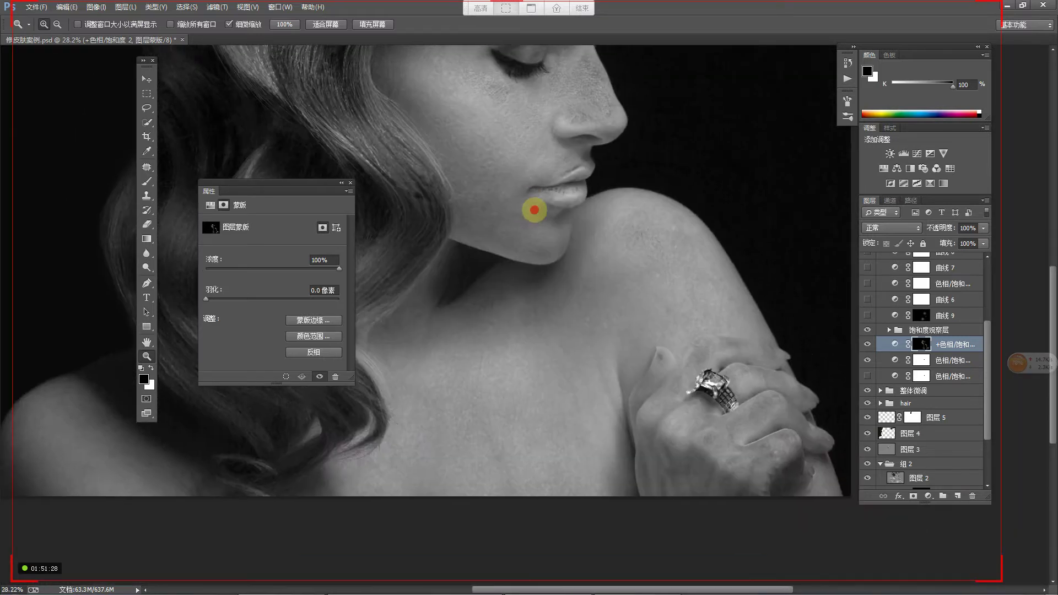
{"action": "left_click", "coordinate": [867, 343]}
{"action": "left_click", "coordinate": [868, 344]}
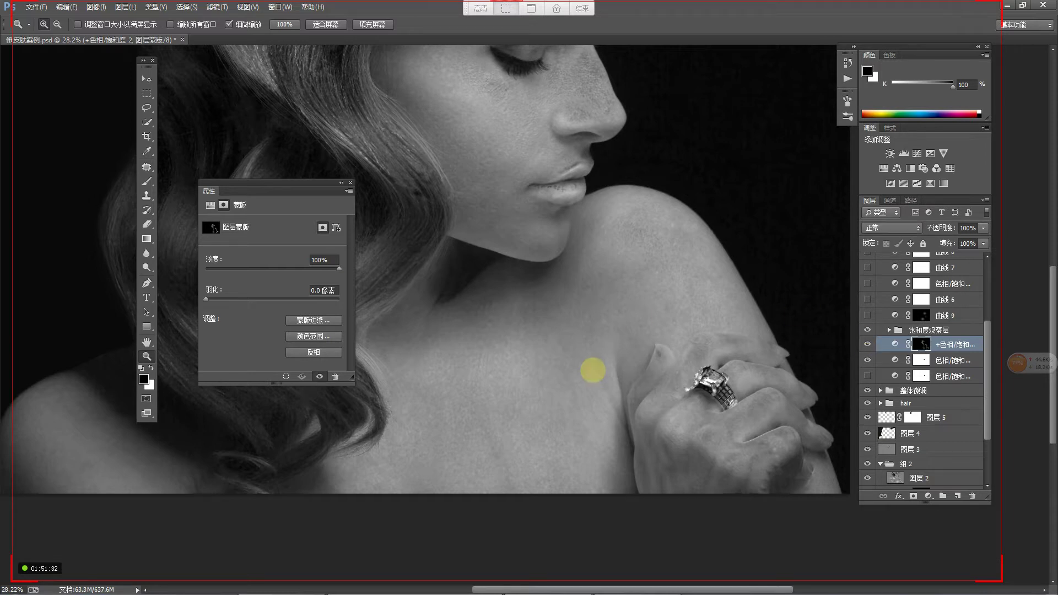
Step: Examine the cheek and jaw close up in grayscale with the +色相/饱和度 layer off and on
{"action": "left_click_drag", "start_coordinate": [602, 339], "coordinate": [701, 410]}
{"action": "left_click_drag", "start_coordinate": [586, 239], "coordinate": [610, 261]}
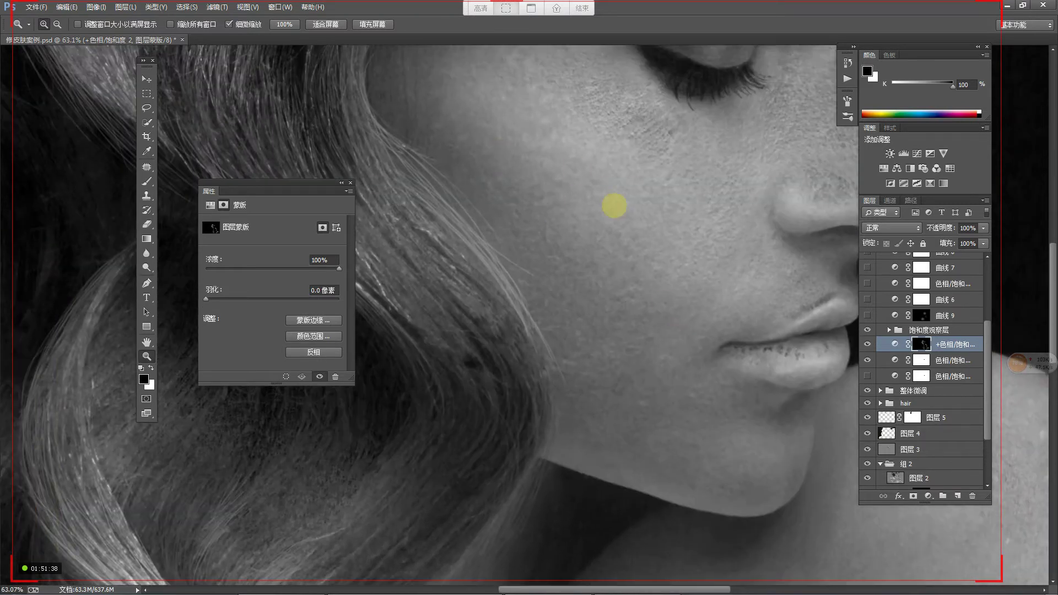
{"action": "left_click_drag", "start_coordinate": [653, 367], "coordinate": [643, 376]}
{"action": "left_click", "coordinate": [868, 344]}
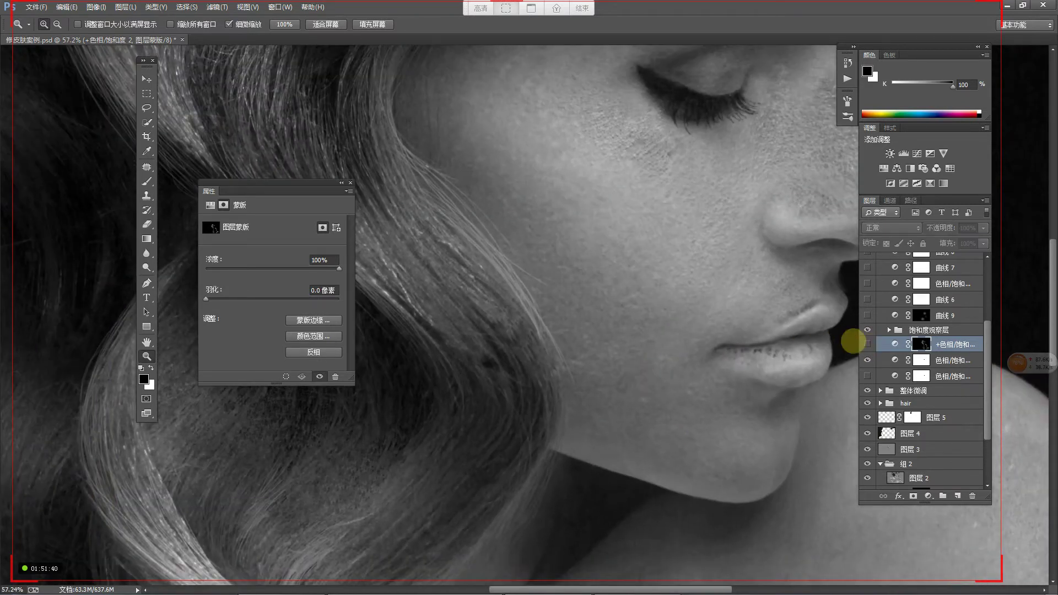
{"action": "left_click", "coordinate": [867, 344]}
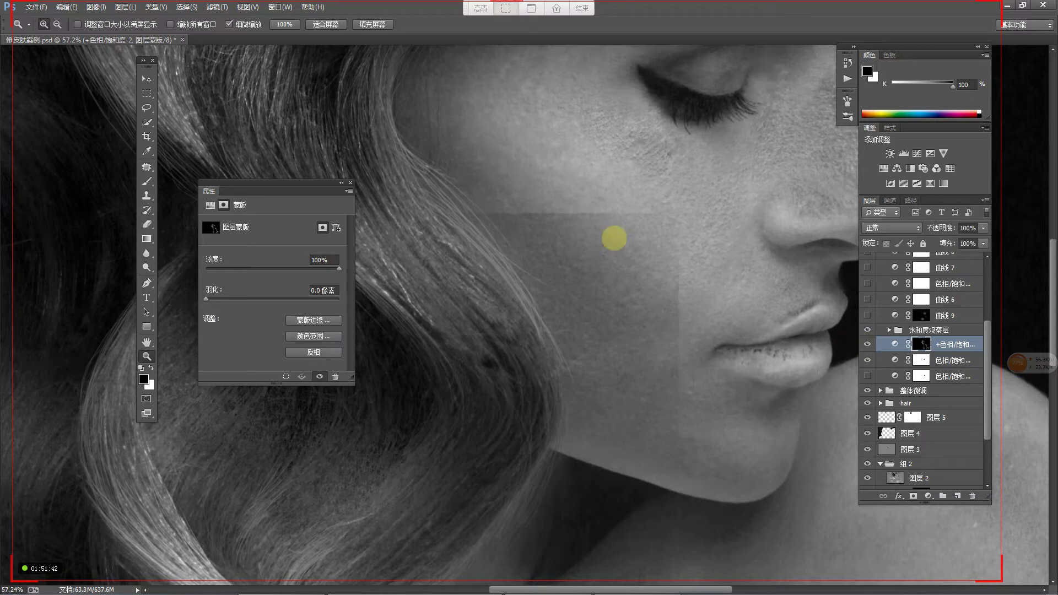
Step: Hide the 饱和度观察层 group and compare the face in colour with the +色相/饱和度 layer off and on
{"action": "left_click_drag", "start_coordinate": [793, 439], "coordinate": [736, 442]}
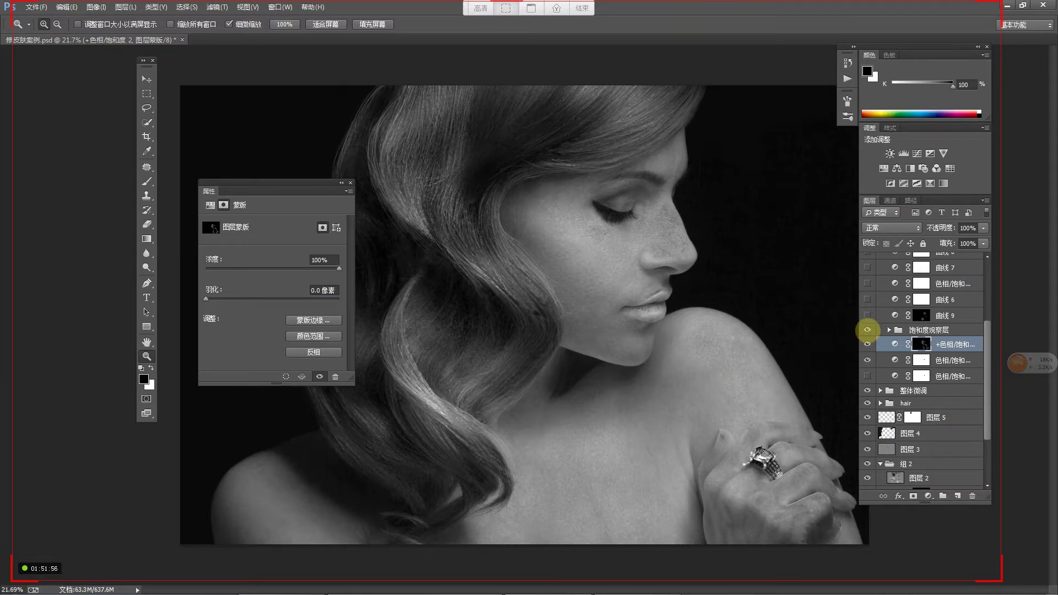
{"action": "left_click", "coordinate": [868, 330]}
{"action": "left_click_drag", "start_coordinate": [621, 231], "coordinate": [636, 238]}
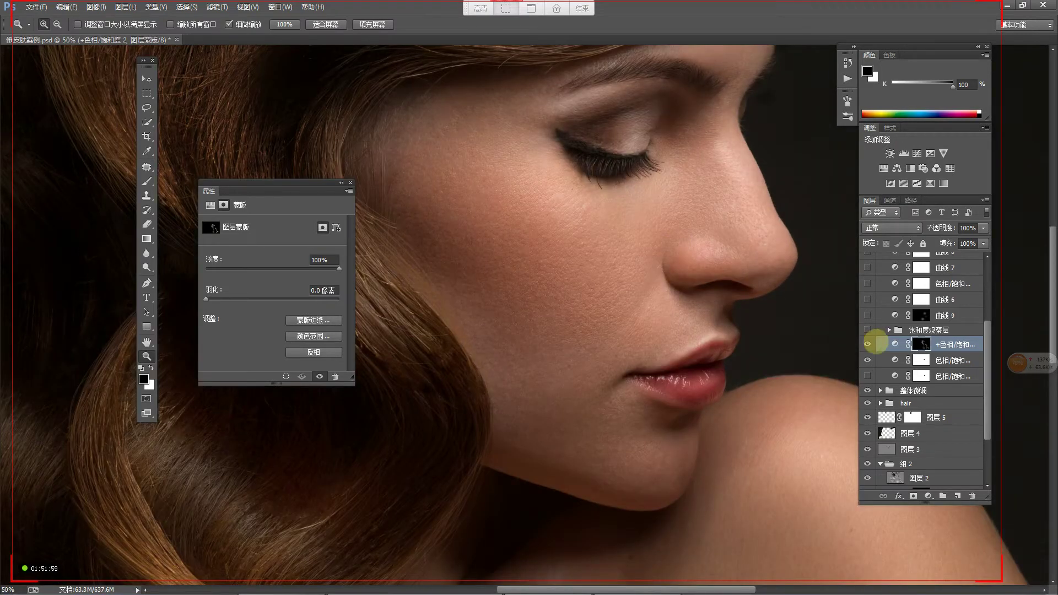
{"action": "left_click", "coordinate": [868, 344]}
{"action": "left_click", "coordinate": [868, 344]}
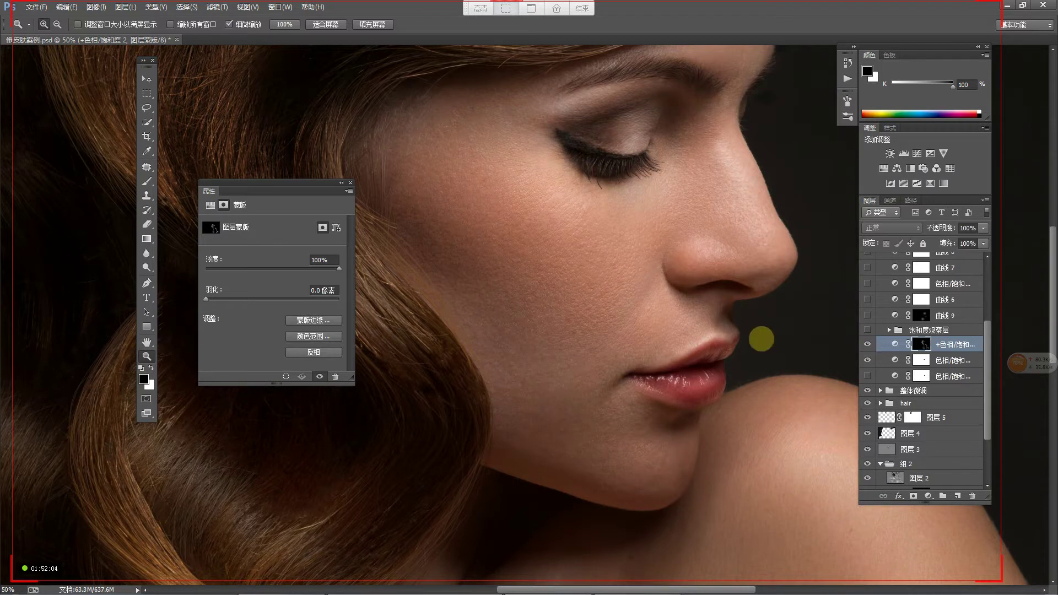
{"action": "left_click", "coordinate": [576, 339]}
{"action": "left_click", "coordinate": [631, 300], "text": "alt"}
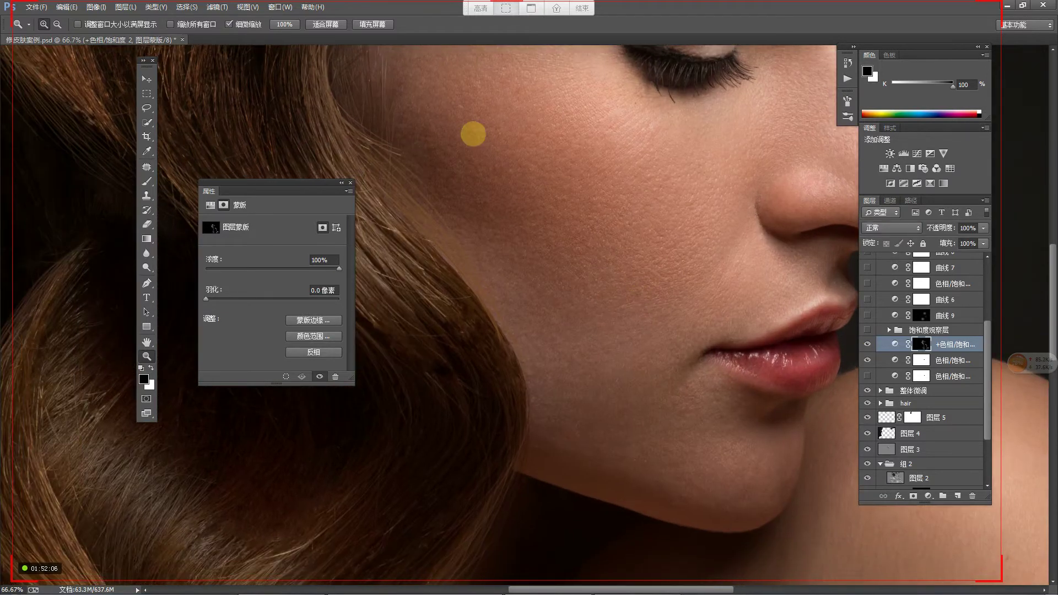
{"action": "left_click", "coordinate": [651, 342]}
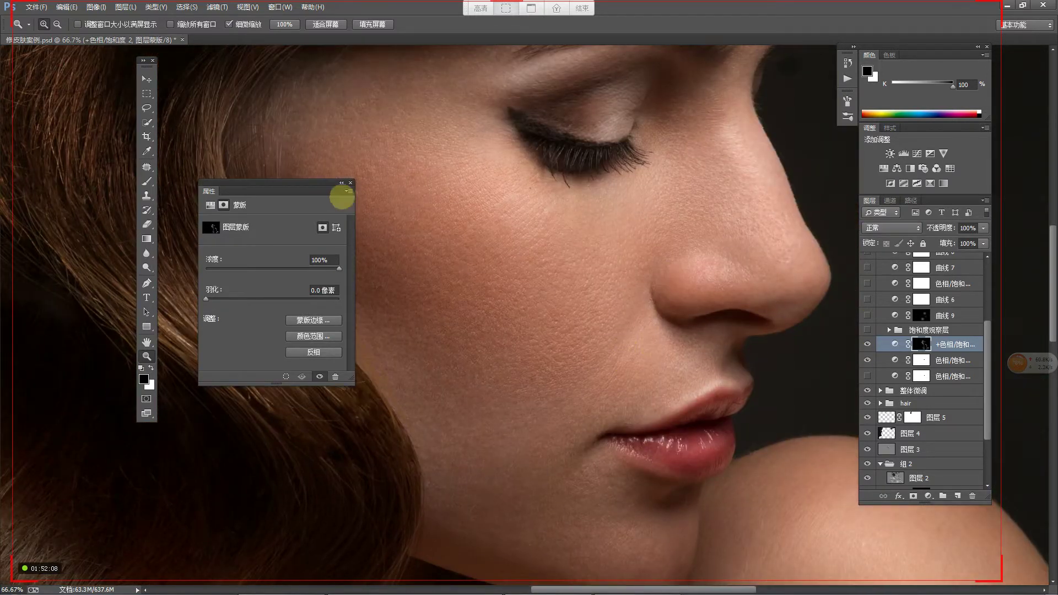
Step: Compare the cheek, eye and nose close up in colour with the +色相/饱和度 layer off and on
{"action": "left_click", "coordinate": [350, 183]}
{"action": "left_click", "coordinate": [867, 344]}
{"action": "left_click", "coordinate": [868, 344]}
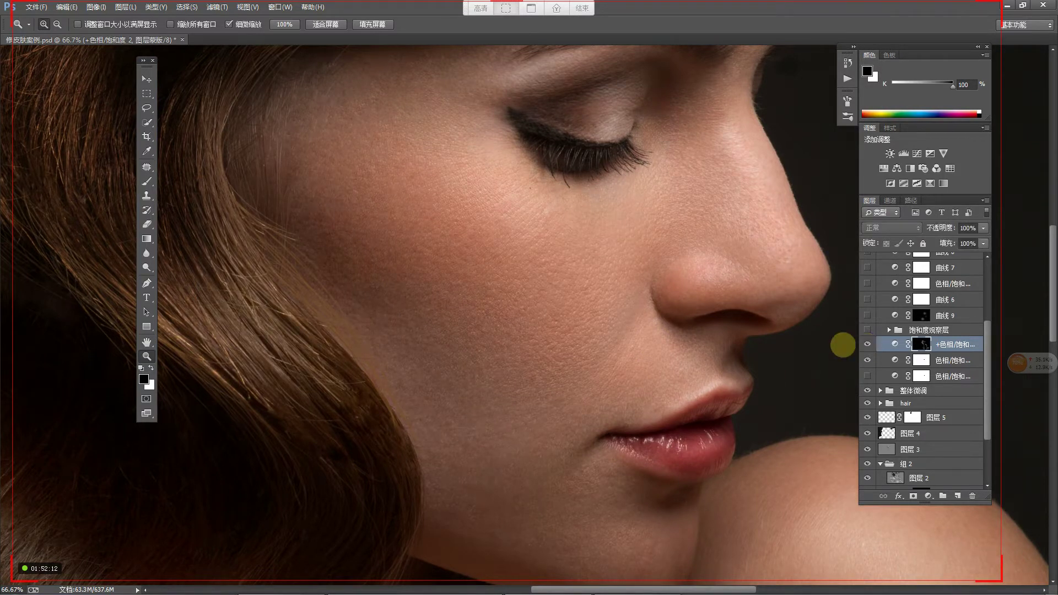
{"action": "left_click_drag", "start_coordinate": [590, 286], "coordinate": [561, 349]}
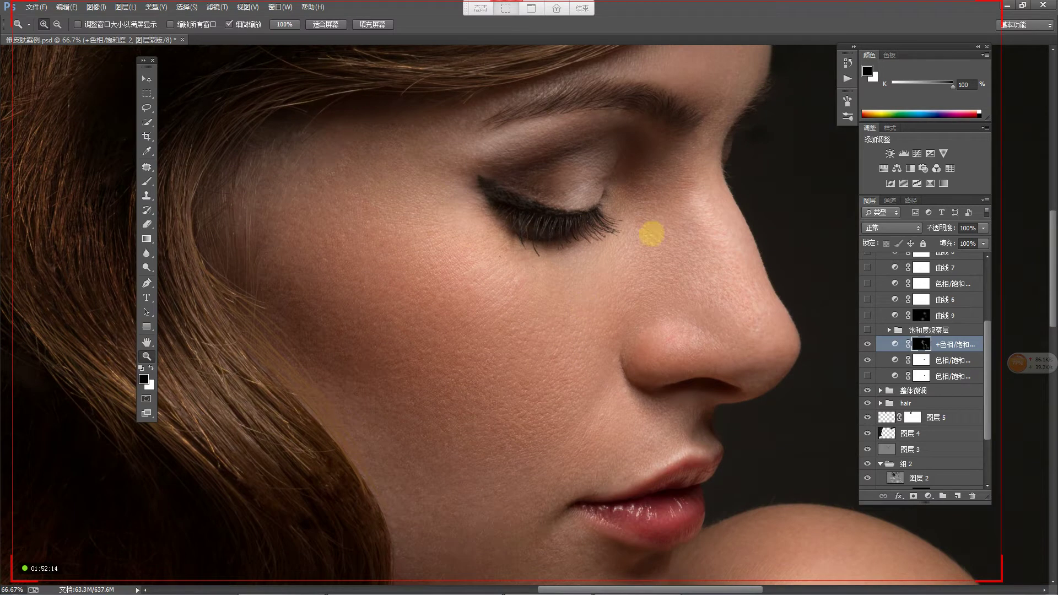
{"action": "left_click", "coordinate": [868, 344]}
{"action": "left_click", "coordinate": [868, 345]}
Step: Compare the forehead and upper face in colour with the +色相/饱和度 layer off and on
{"action": "left_click_drag", "start_coordinate": [666, 264], "coordinate": [638, 372]}
{"action": "left_click", "coordinate": [867, 344]}
{"action": "left_click", "coordinate": [868, 344]}
{"action": "left_click_drag", "start_coordinate": [711, 393], "coordinate": [741, 390]}
{"action": "left_click", "coordinate": [868, 344]}
{"action": "left_click", "coordinate": [867, 344]}
{"action": "left_click_drag", "start_coordinate": [610, 281], "coordinate": [573, 308]}
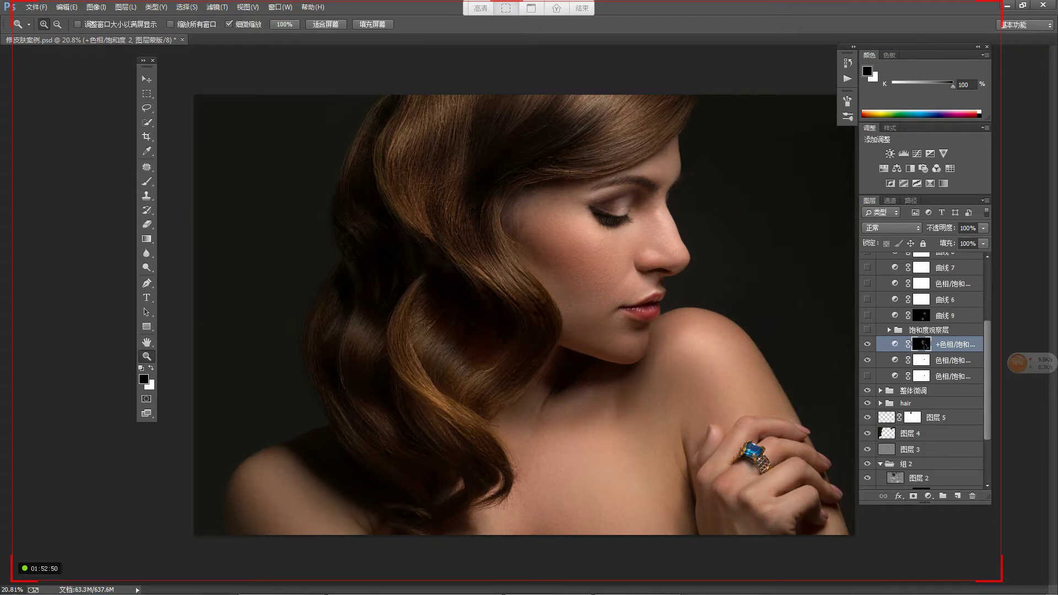
Step: Delete the hidden lower Selective Color layer from the 饱和度观察层 group, leaving the group collapsed and hidden
{"action": "left_click", "coordinate": [868, 330]}
{"action": "left_click", "coordinate": [888, 329]}
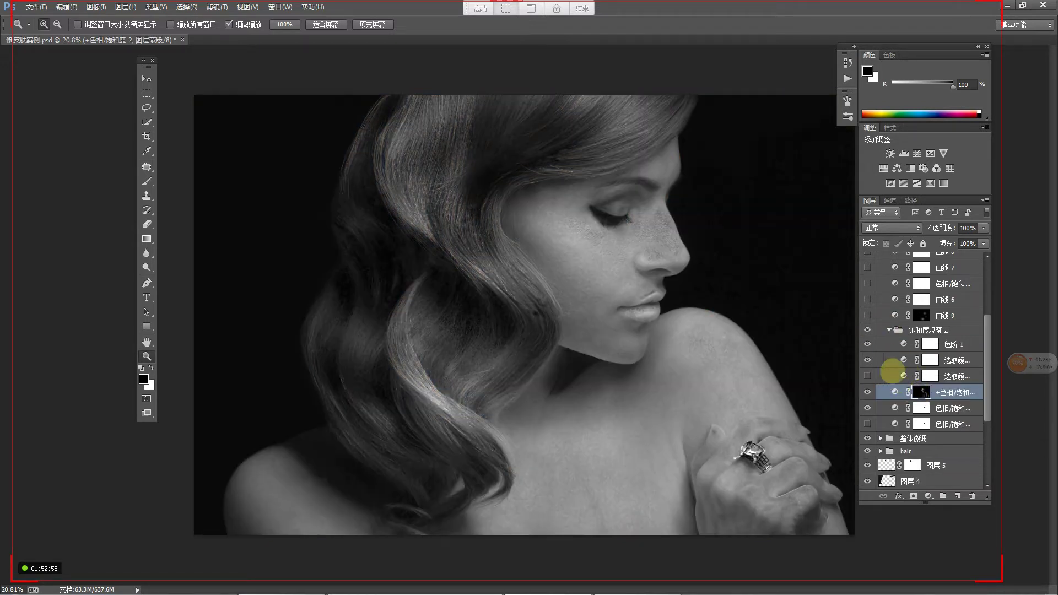
{"action": "left_click", "coordinate": [930, 375]}
{"action": "key", "text": "Delete"}
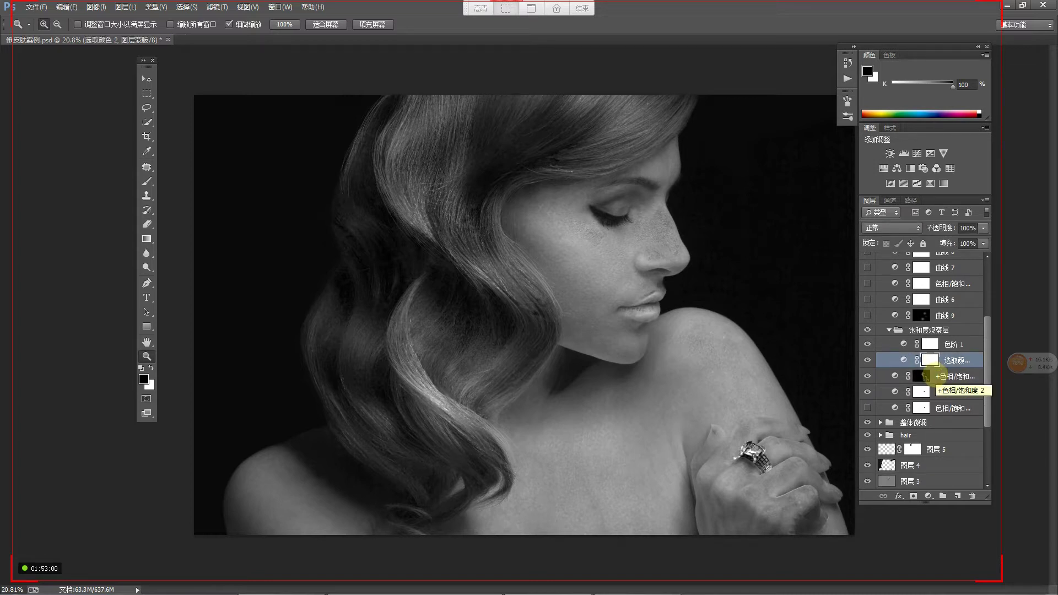
{"action": "left_click", "coordinate": [877, 331]}
{"action": "left_click", "coordinate": [867, 330]}
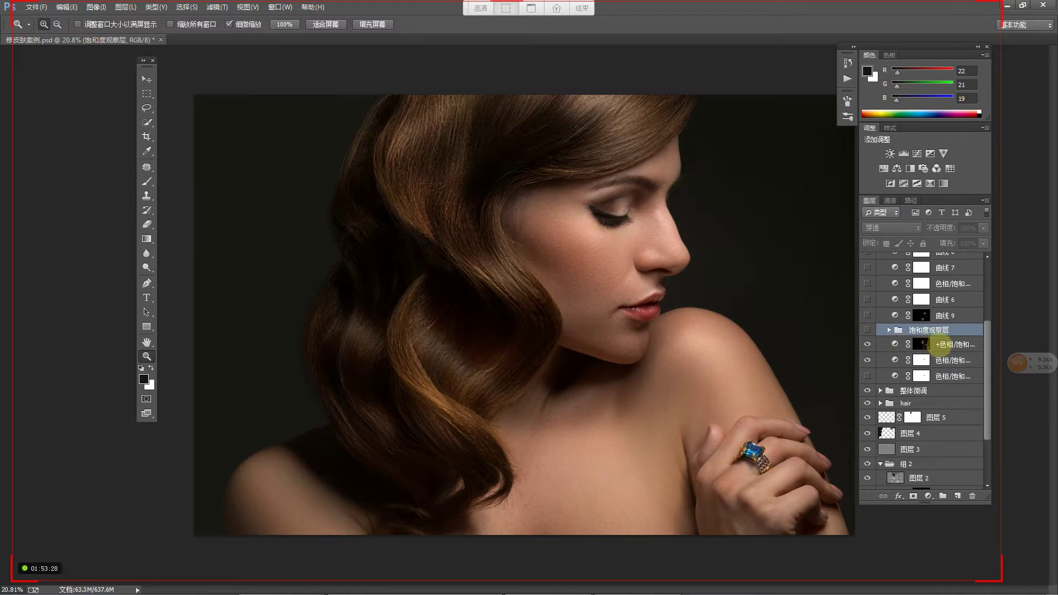
Step: Delete the hidden Hue/Saturation layer just above the 整体微调 group and check the skin in the grayscale view
{"action": "left_click", "coordinate": [917, 377]}
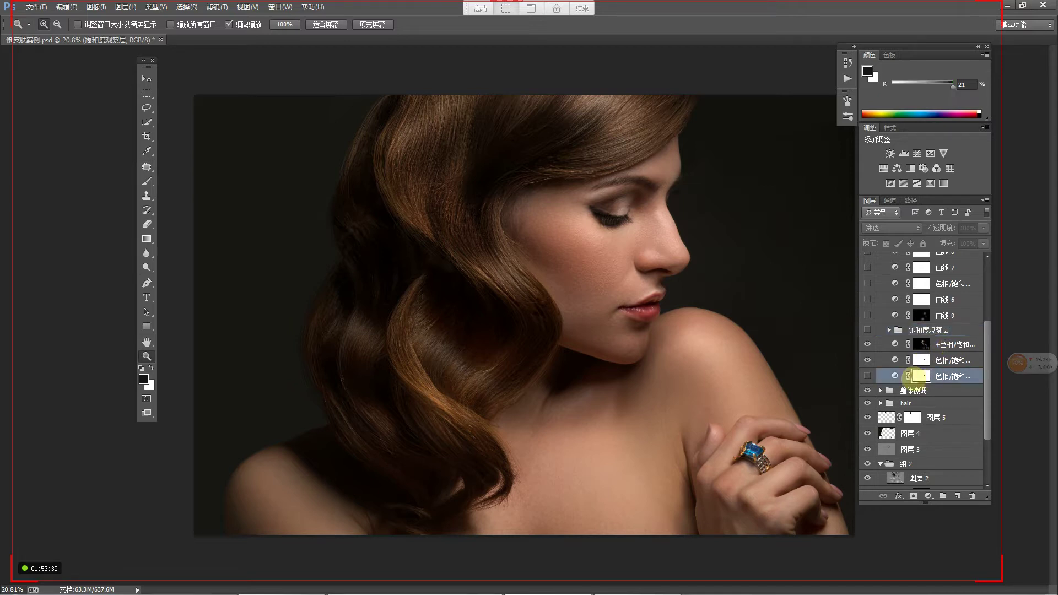
{"action": "key", "text": "Delete"}
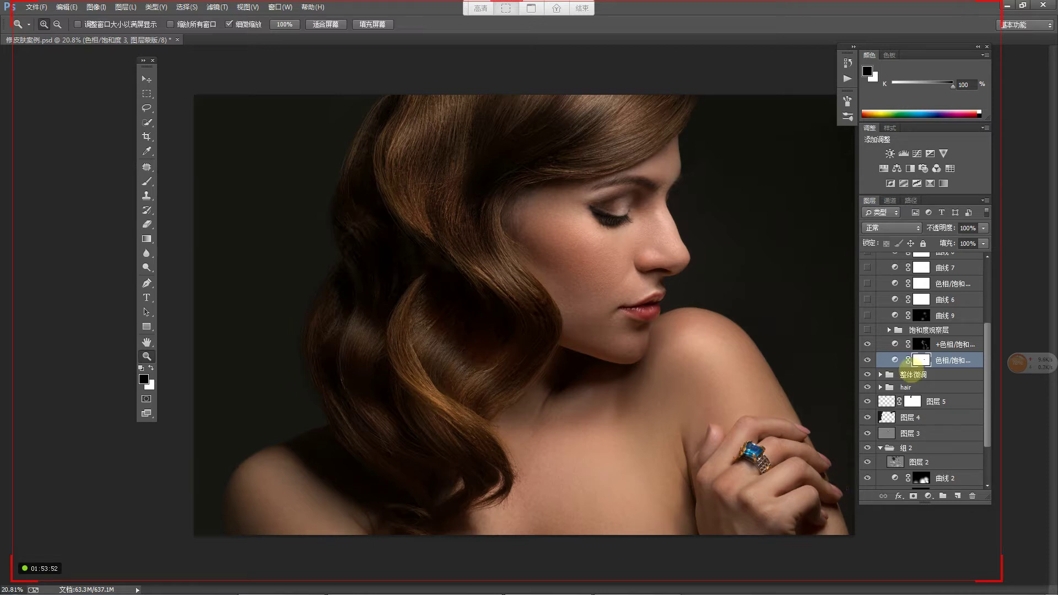
{"action": "left_click", "coordinate": [867, 330]}
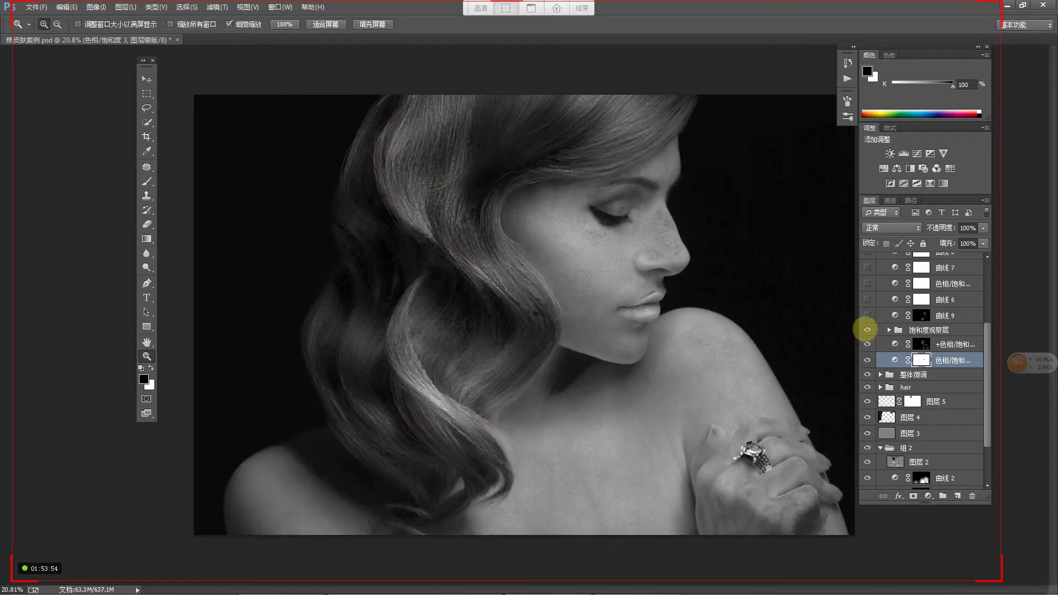
{"action": "left_click", "coordinate": [867, 330]}
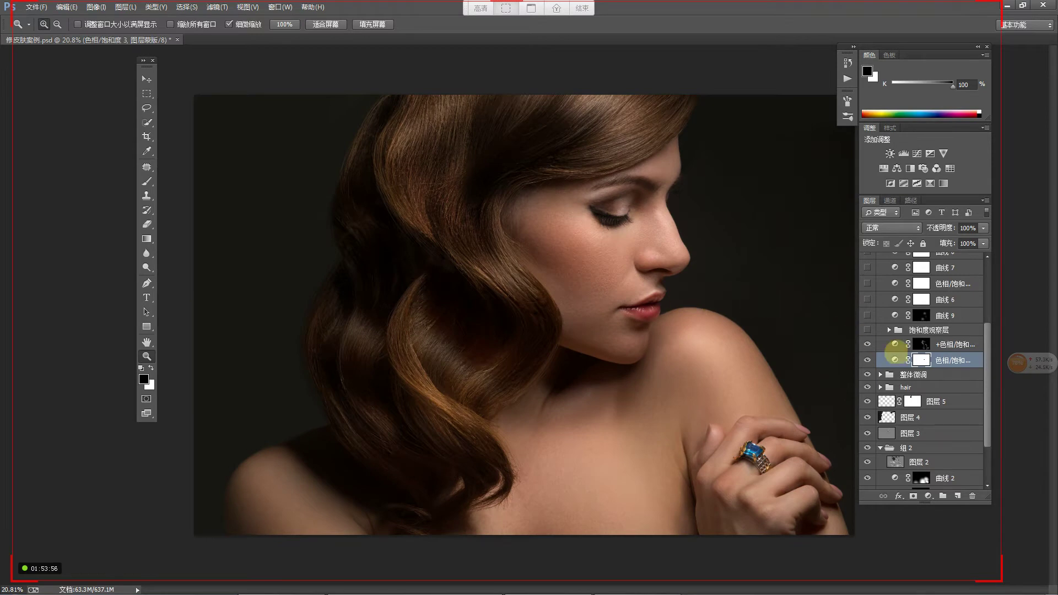
Step: Show the 曲线 9 layer, inspect its mask and curve, and compare the image with it off and on
{"action": "scroll", "coordinate": [917, 386], "scroll_direction": "up", "scroll_amount": 2}
{"action": "scroll", "coordinate": [955, 388], "scroll_direction": "up", "scroll_amount": 1}
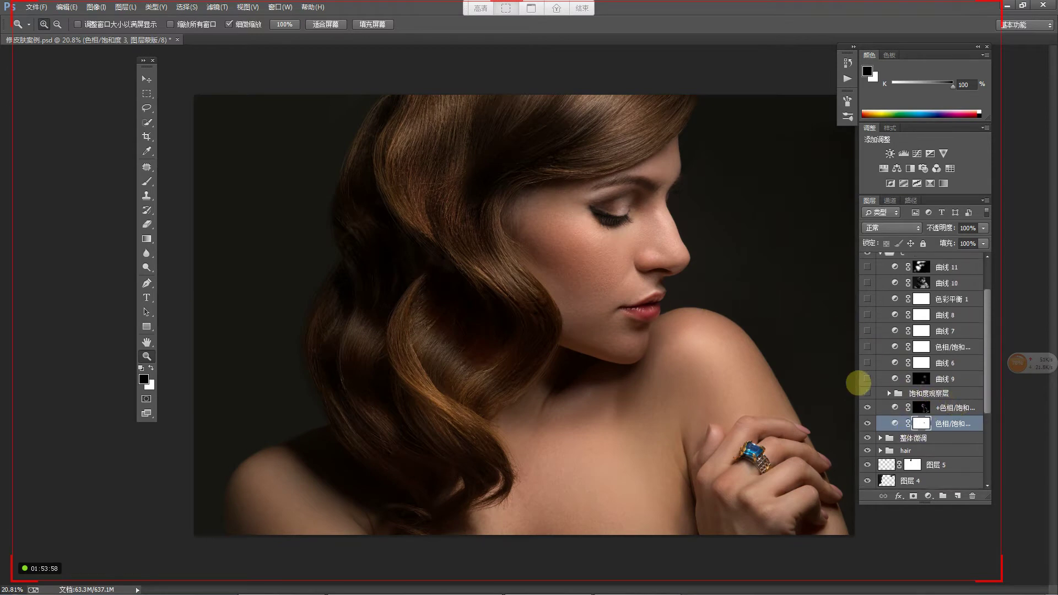
{"action": "left_click", "coordinate": [868, 379]}
{"action": "left_click", "coordinate": [921, 378]}
{"action": "left_click", "coordinate": [921, 379], "text": "alt"}
{"action": "left_click", "coordinate": [895, 378]}
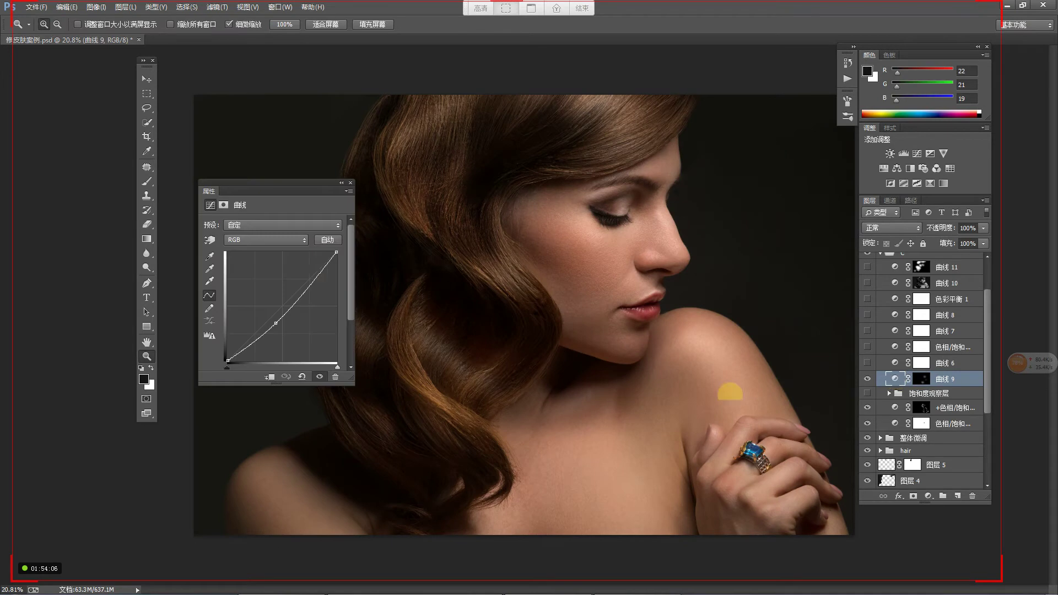
{"action": "left_click", "coordinate": [351, 182]}
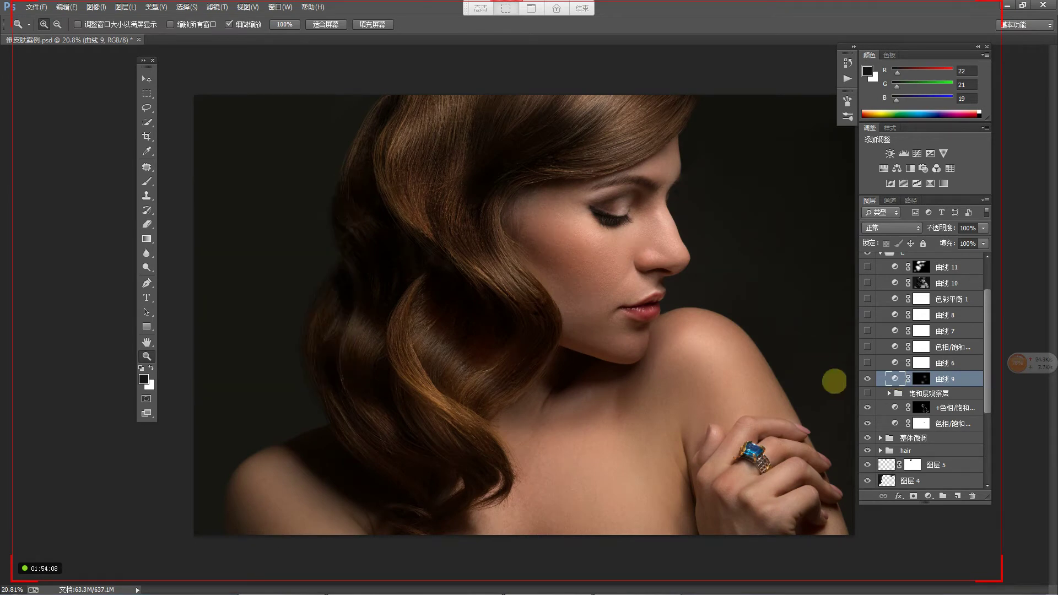
{"action": "left_click", "coordinate": [867, 379]}
{"action": "left_click", "coordinate": [867, 379]}
{"action": "left_click", "coordinate": [868, 379]}
Step: Show the 曲线 6 layer and inspect its RGB contrast curve
{"action": "left_click", "coordinate": [868, 363]}
{"action": "double_click", "coordinate": [891, 362]}
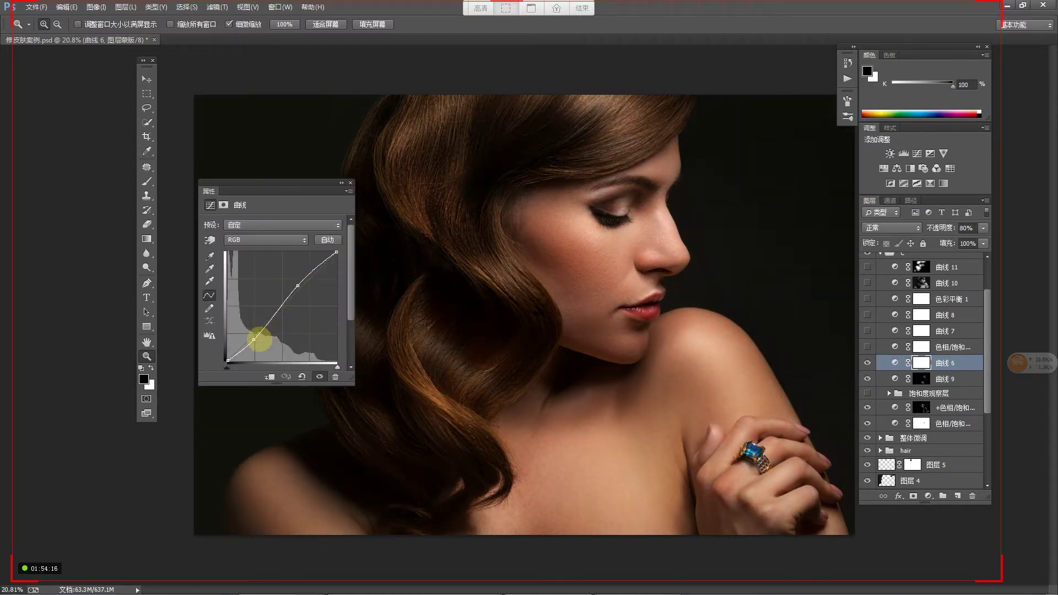
{"action": "left_click", "coordinate": [350, 182]}
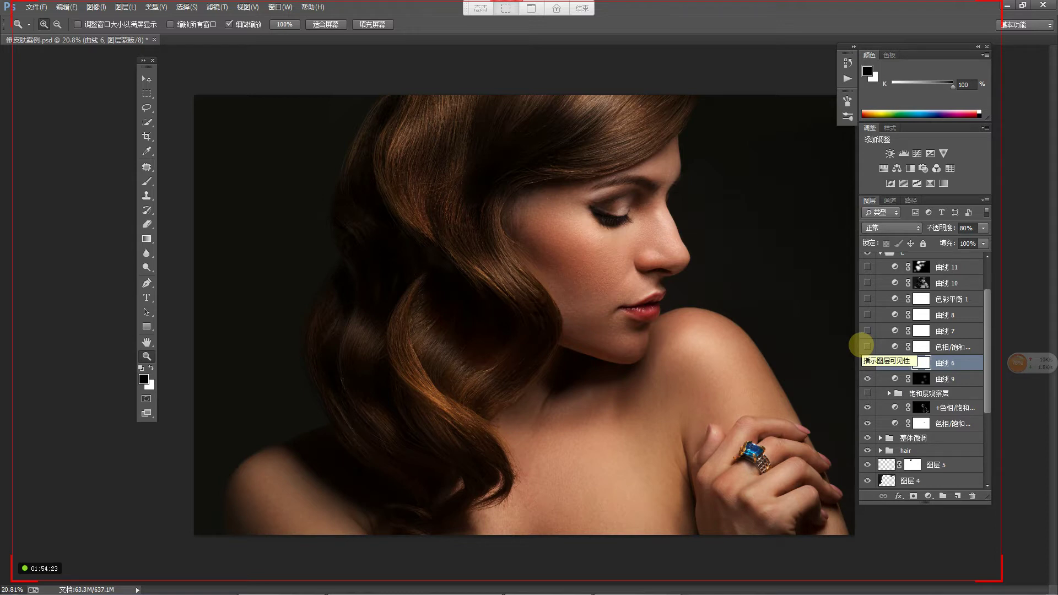
{"action": "left_click", "coordinate": [867, 363]}
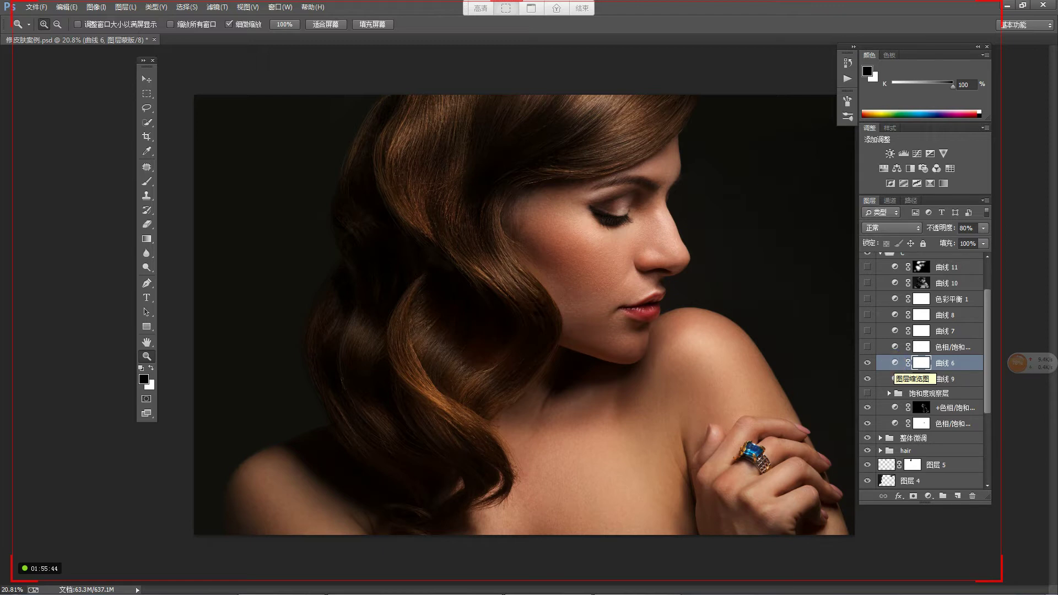
{"action": "left_click", "coordinate": [894, 363]}
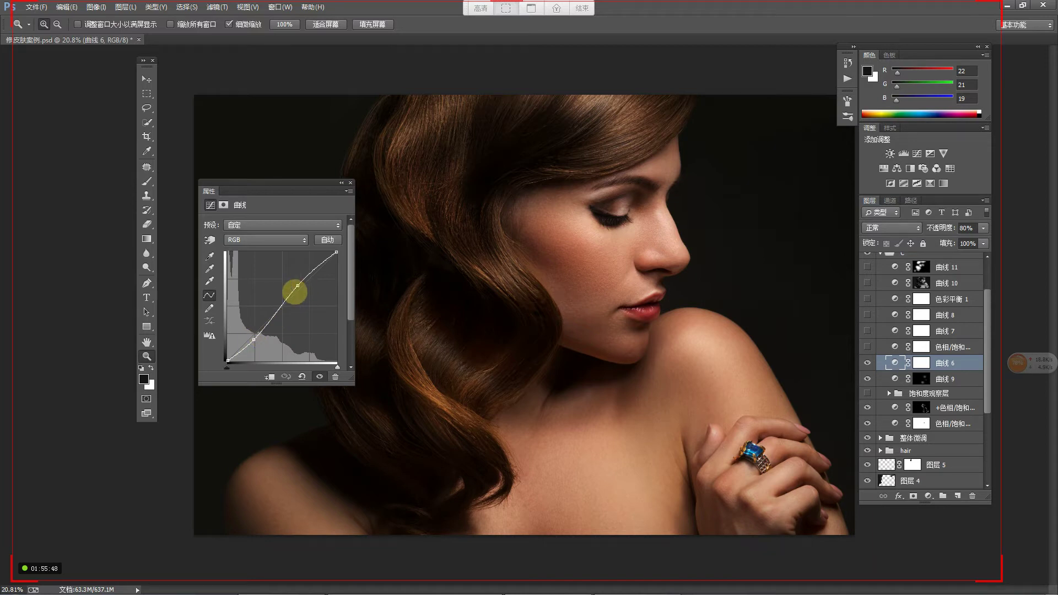
Step: Show the Hue/Saturation layer above 曲线 6, review its 红色 range settings and compare the image with it off and on
{"action": "left_click", "coordinate": [895, 347]}
{"action": "left_click", "coordinate": [868, 346]}
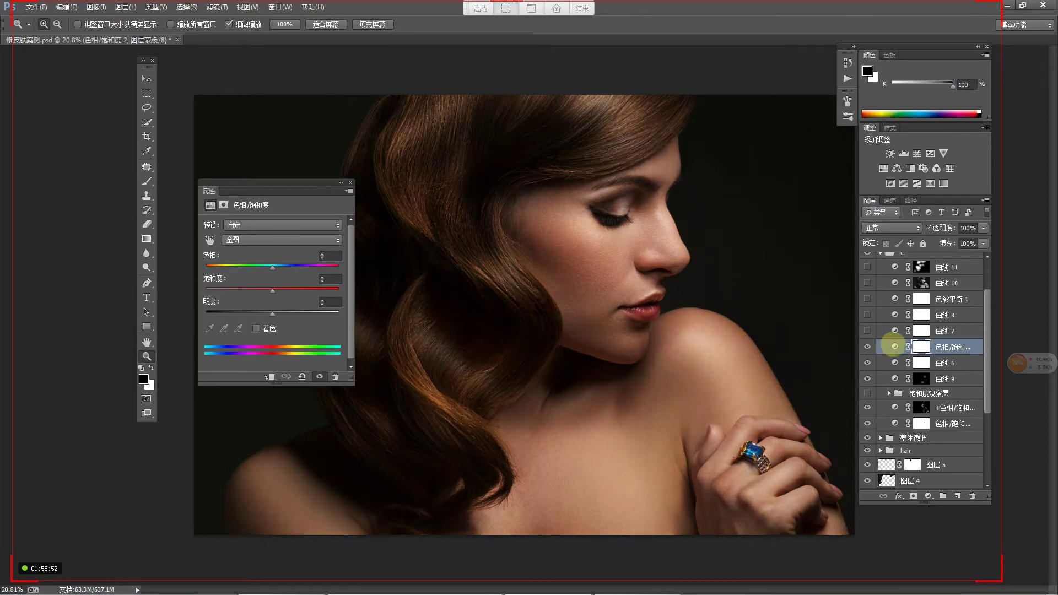
{"action": "left_click", "coordinate": [283, 239]}
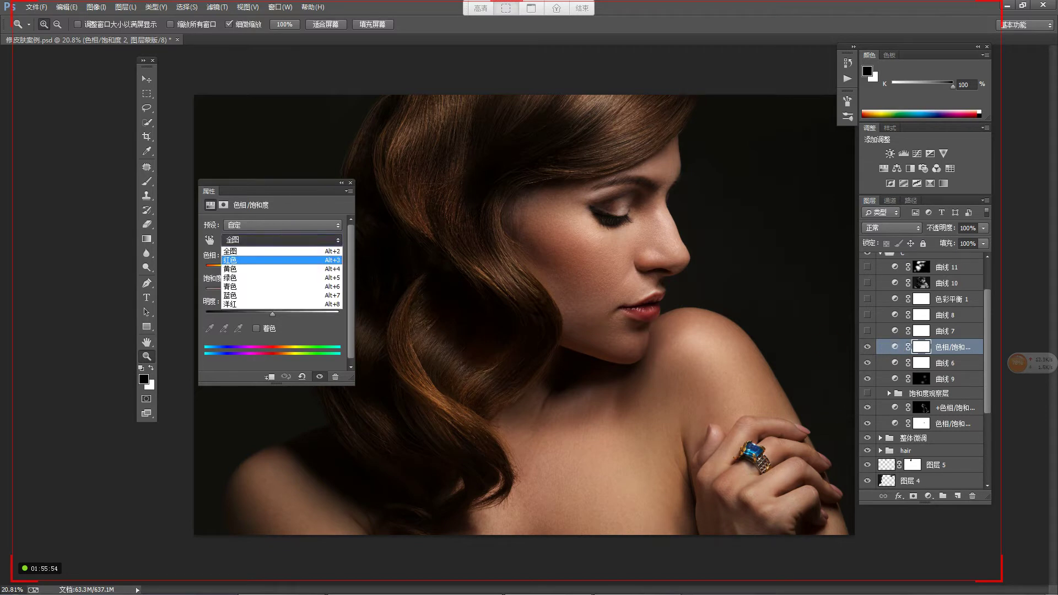
{"action": "left_click", "coordinate": [285, 250]}
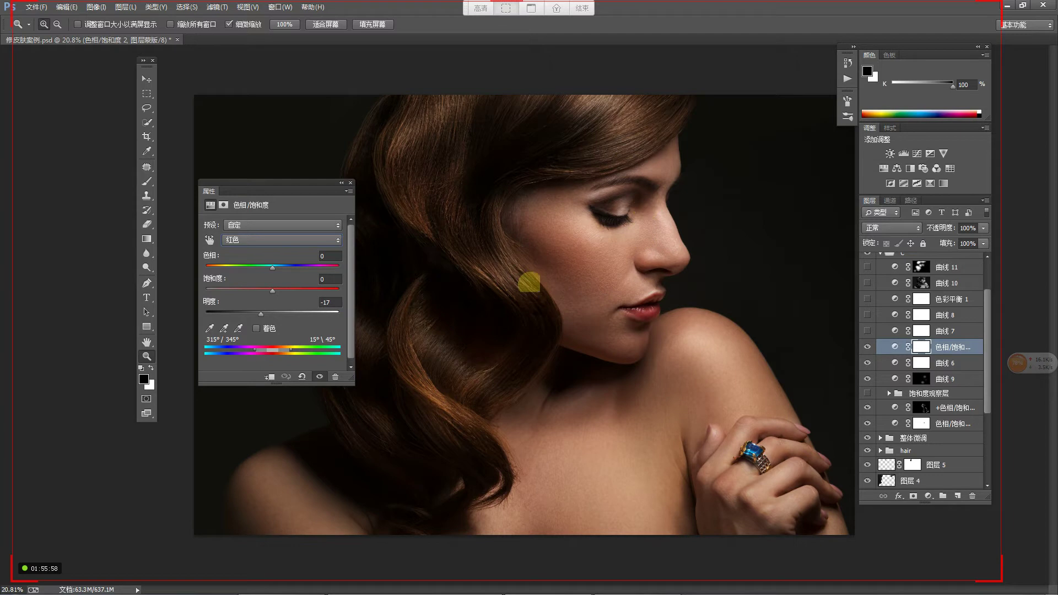
{"action": "left_click", "coordinate": [350, 183]}
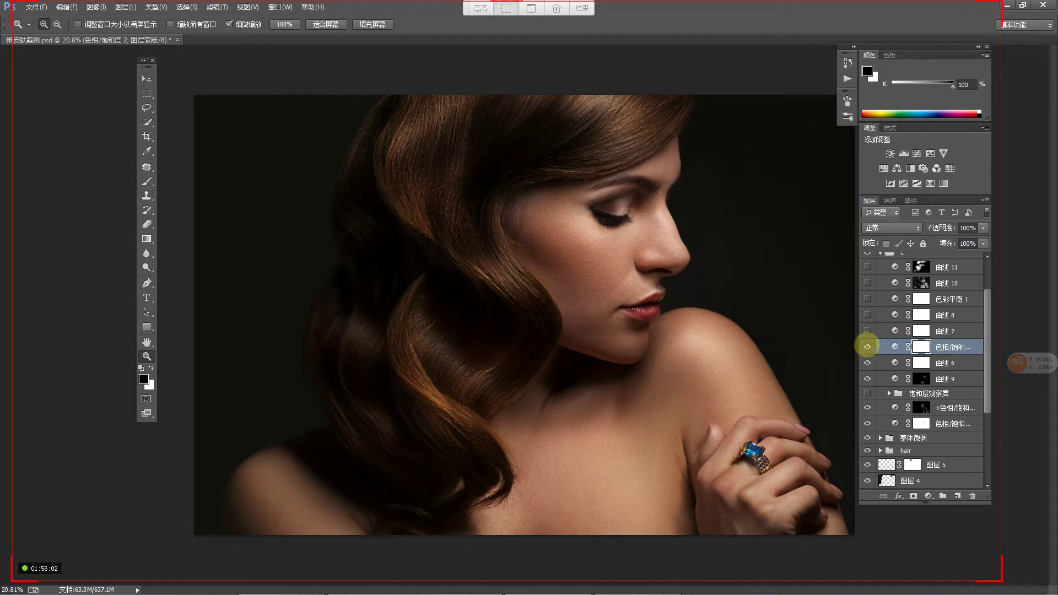
{"action": "left_click", "coordinate": [867, 347]}
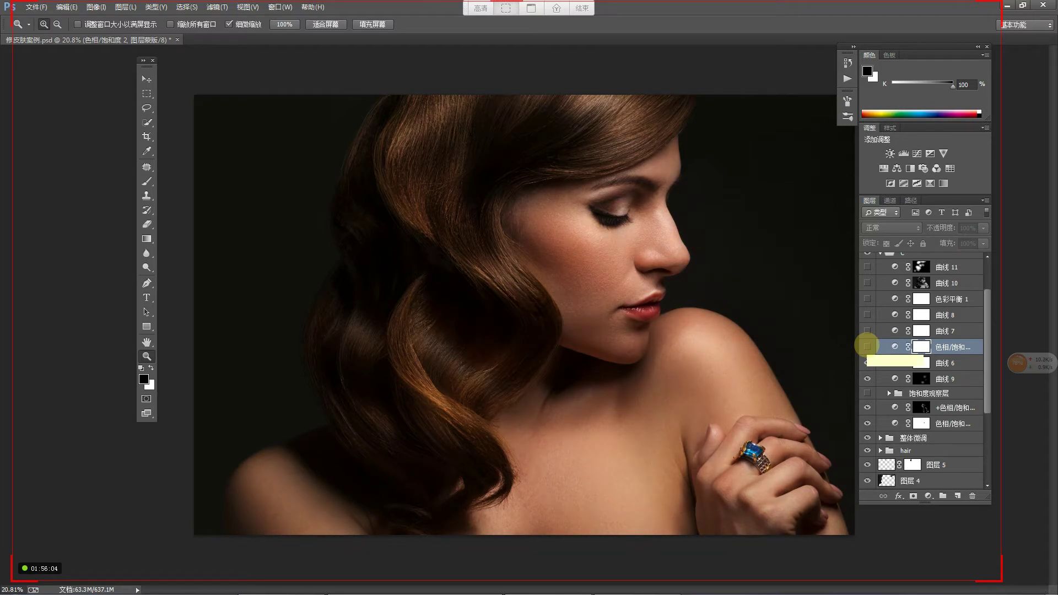
{"action": "left_click", "coordinate": [867, 346]}
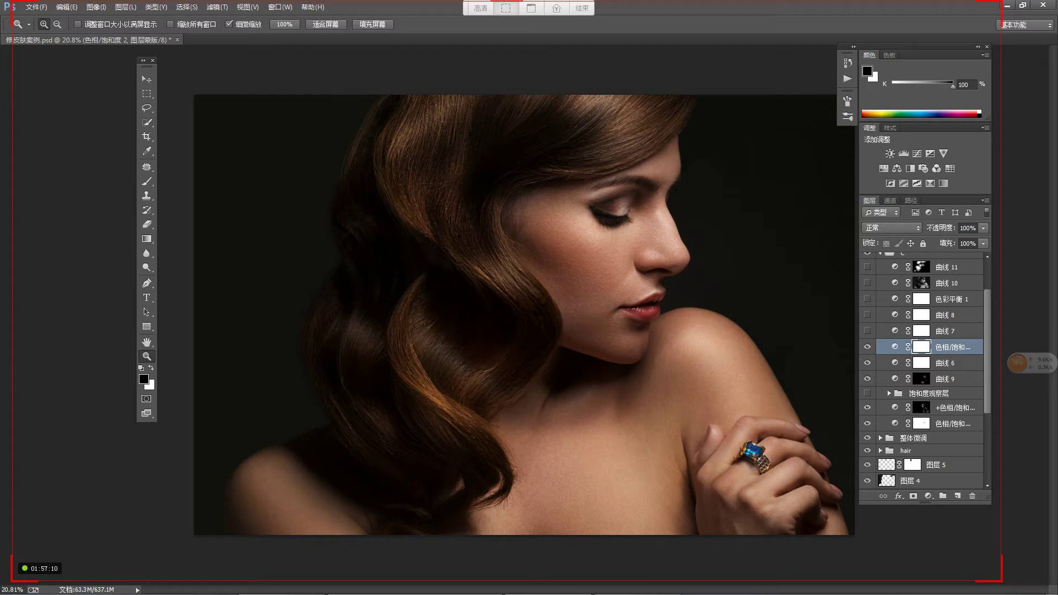
Step: Show the 曲线 7 layer and inspect its blue channel curve
{"action": "left_click", "coordinate": [868, 330]}
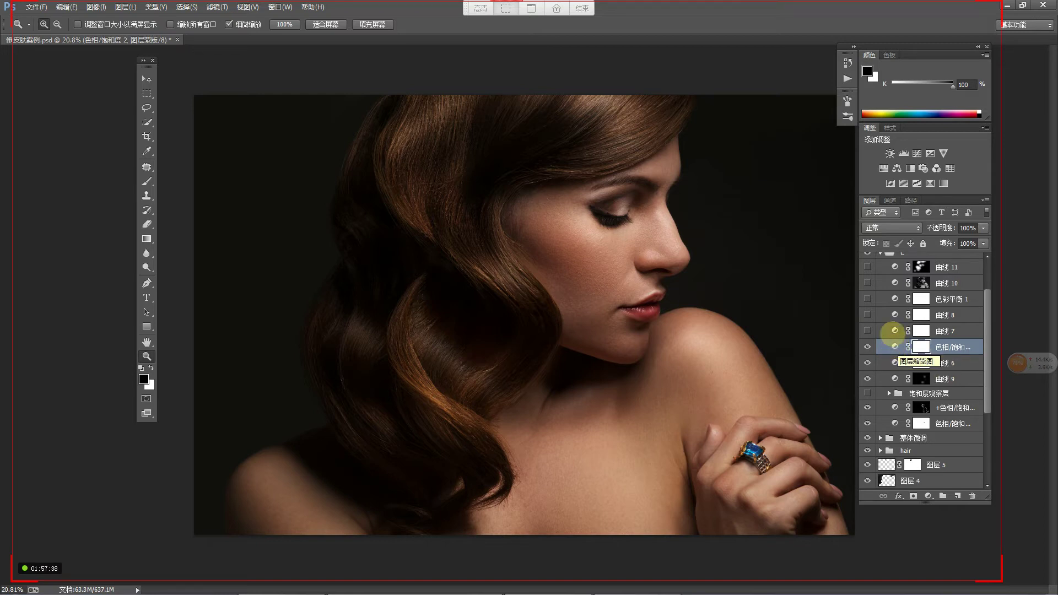
{"action": "left_click", "coordinate": [868, 331]}
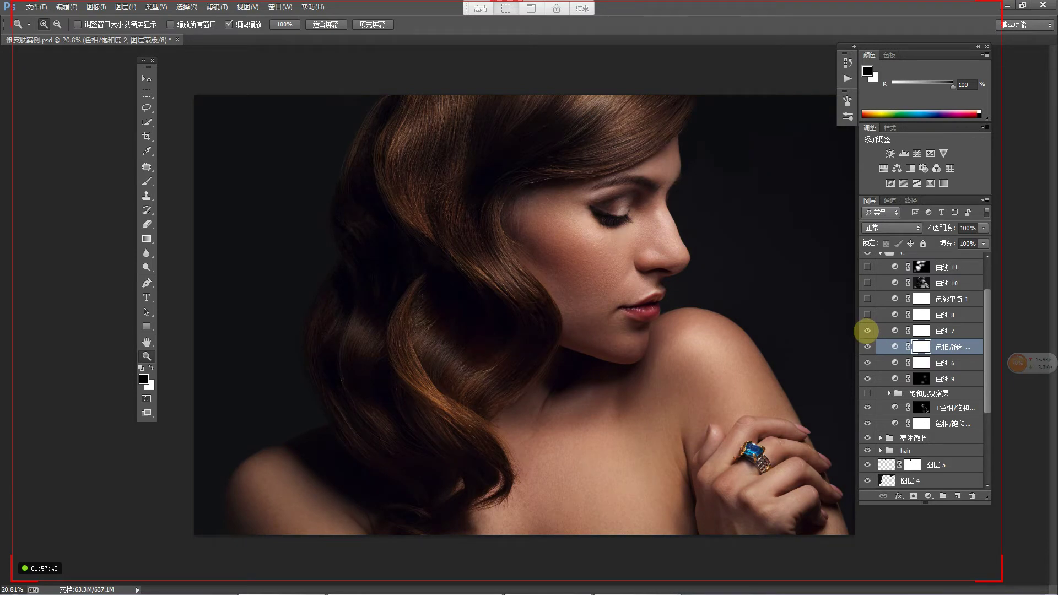
{"action": "double_click", "coordinate": [893, 330]}
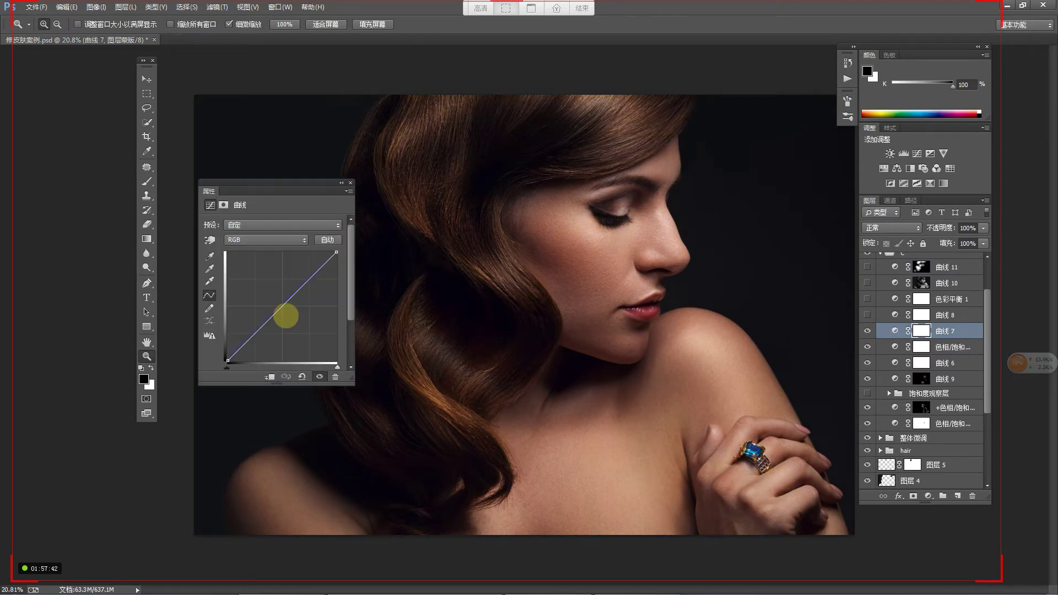
{"action": "left_click", "coordinate": [259, 240]}
{"action": "left_click", "coordinate": [246, 275]}
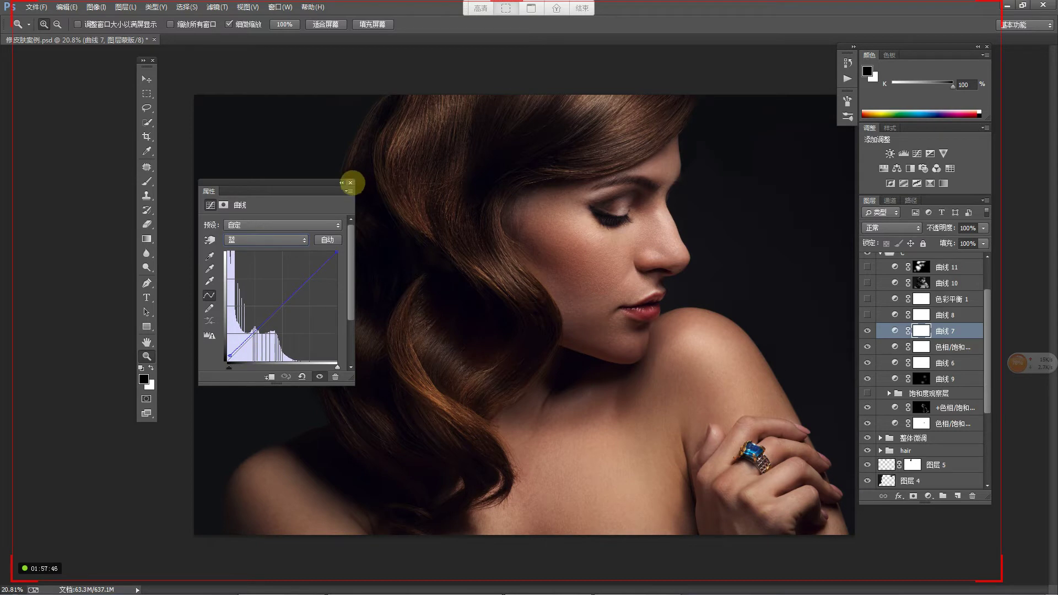
{"action": "left_click", "coordinate": [350, 183]}
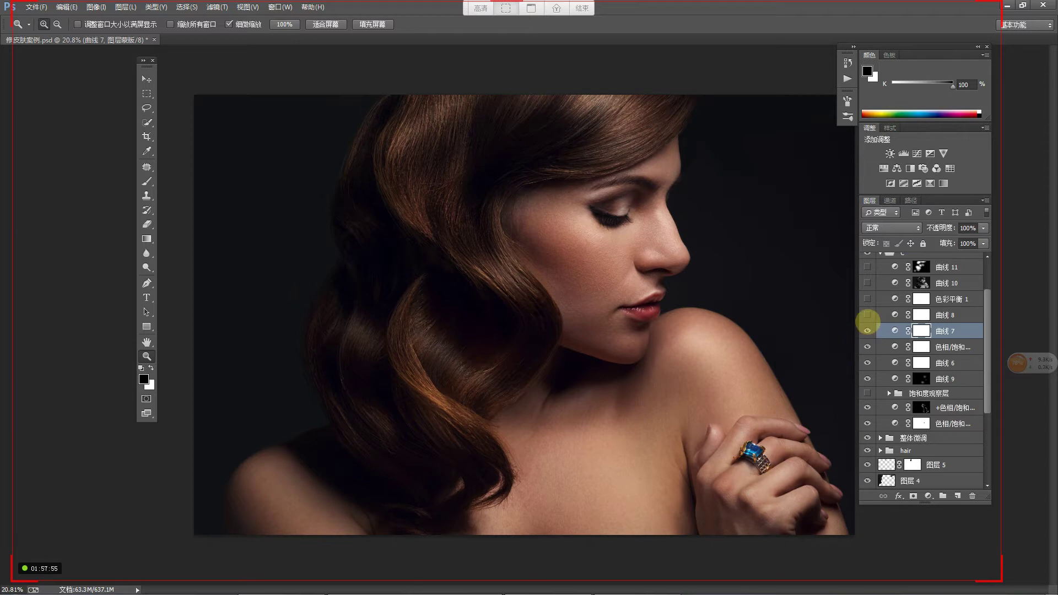
Step: Show the 曲线 8 layer and inspect its RGB curve
{"action": "left_click", "coordinate": [868, 315]}
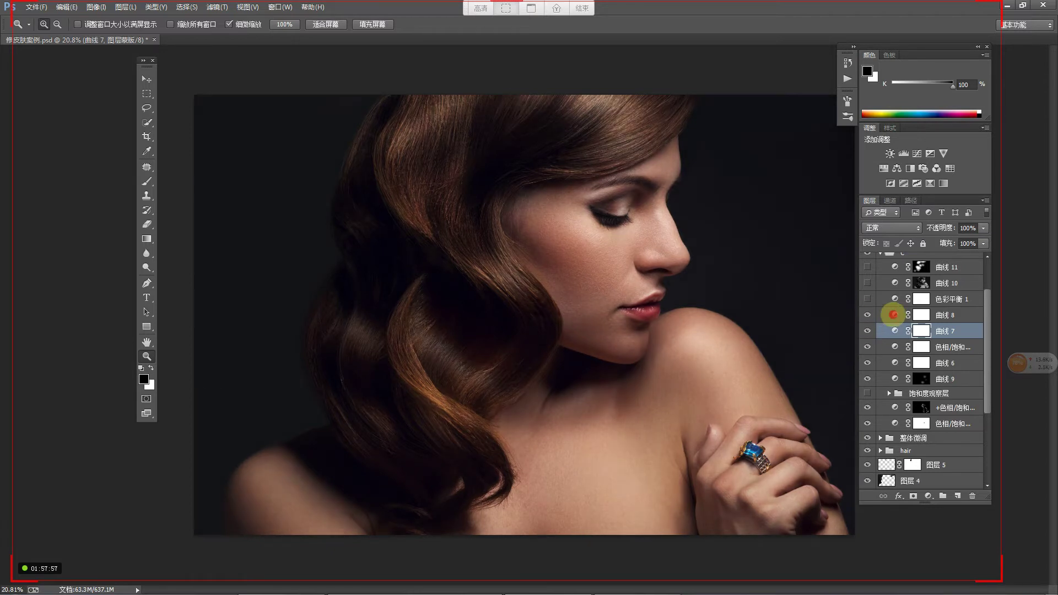
{"action": "double_click", "coordinate": [894, 315]}
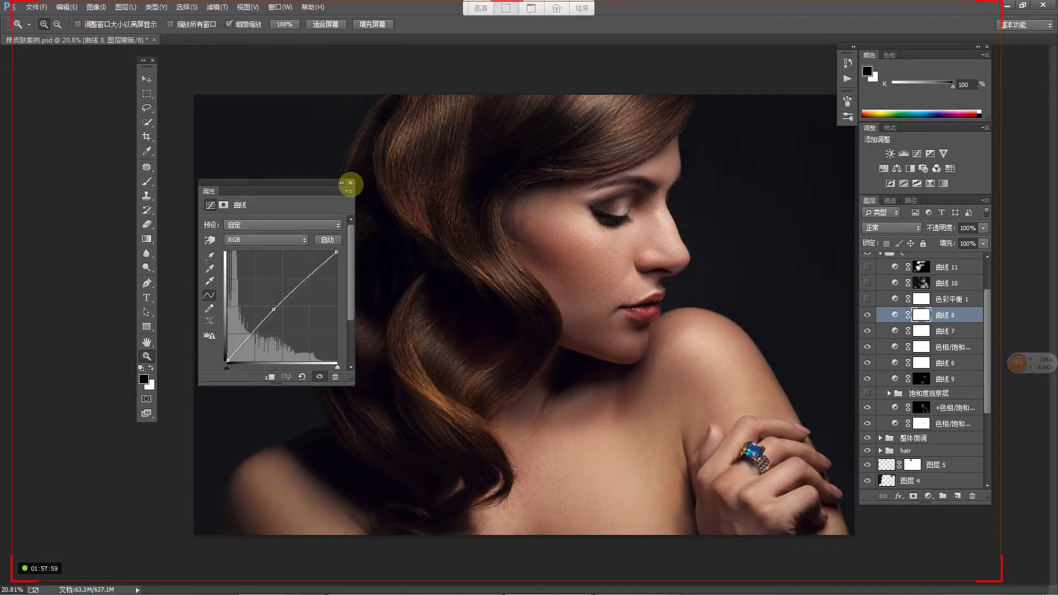
{"action": "left_click", "coordinate": [351, 183]}
Step: Show the 色彩平衡 1 layer and review its 中间调 settings
{"action": "scroll", "coordinate": [894, 346], "scroll_direction": "up", "scroll_amount": 2}
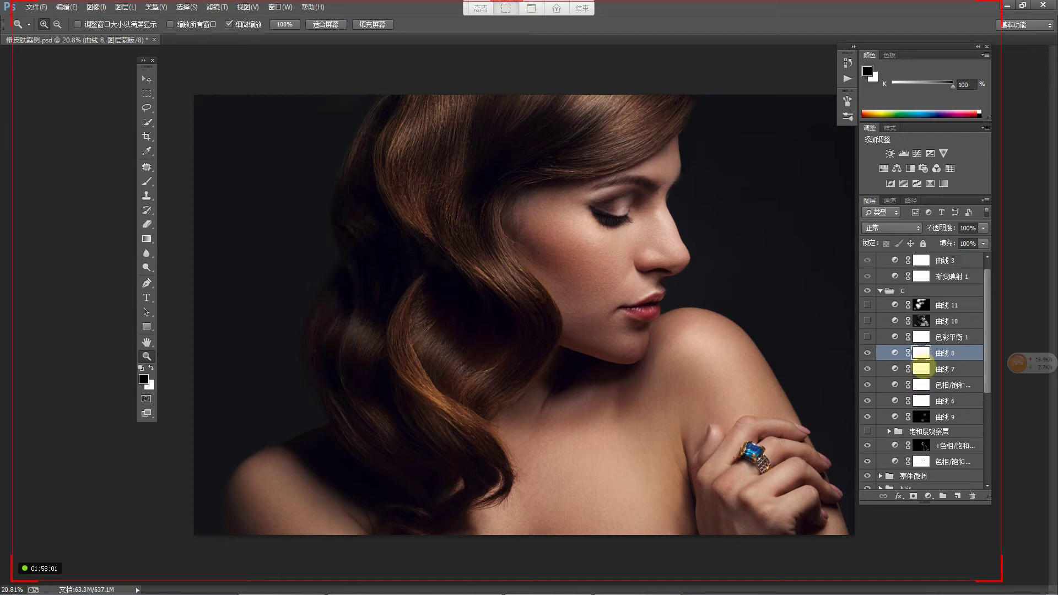
{"action": "left_click", "coordinate": [868, 337]}
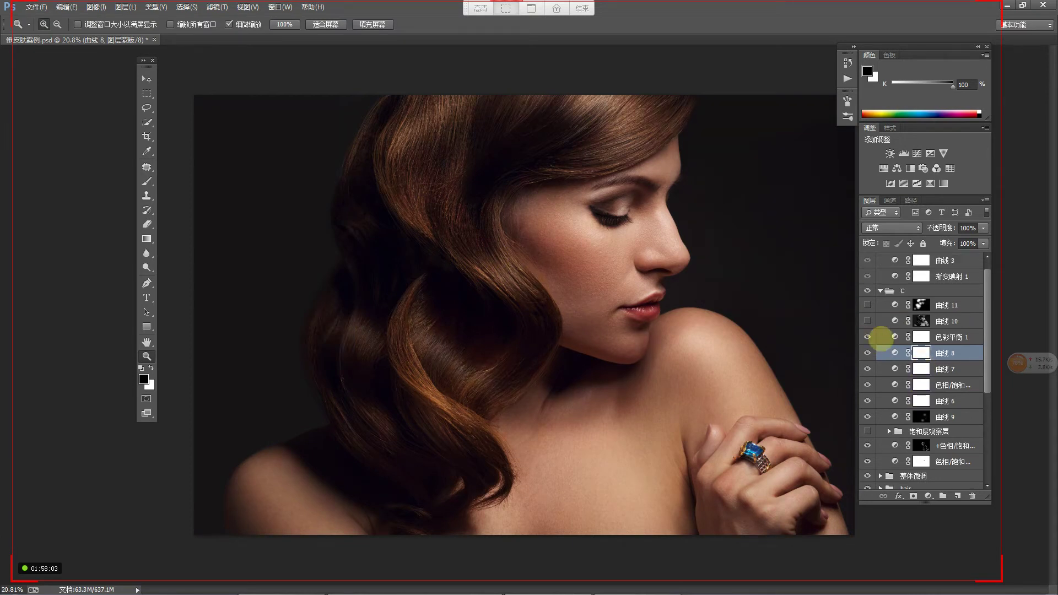
{"action": "double_click", "coordinate": [895, 337]}
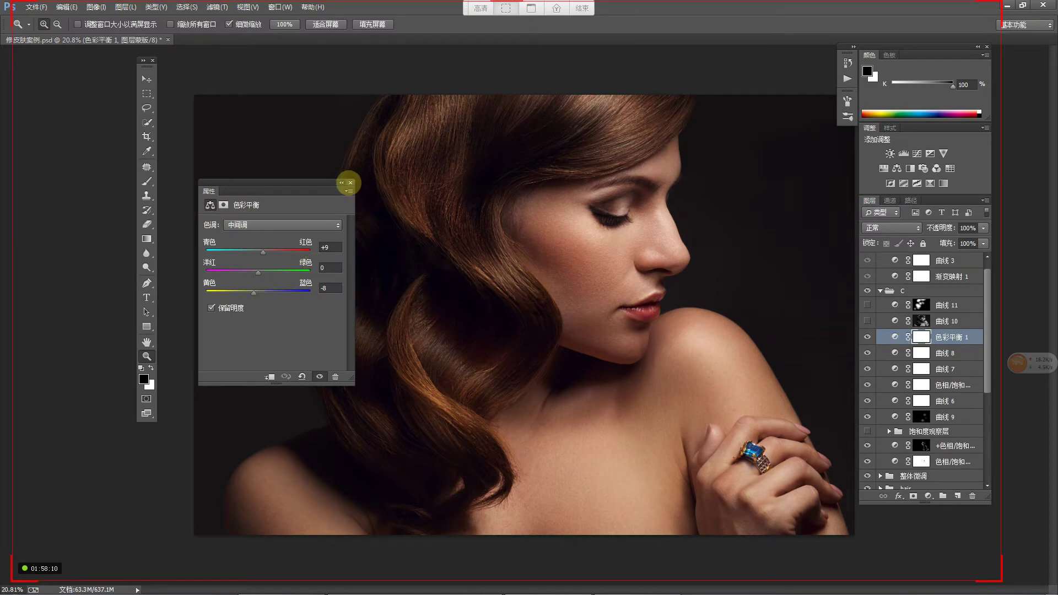
{"action": "left_click", "coordinate": [350, 182]}
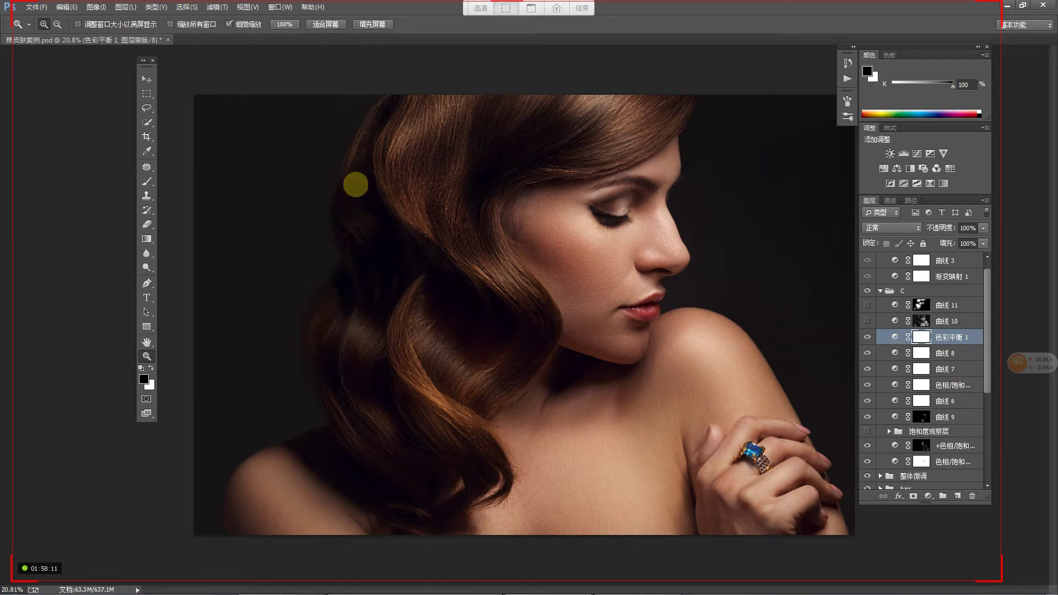
Step: Check the image with 曲线 10 on and off, and stamp the visible layers into a new layer above 色彩平衡 1
{"action": "left_click", "coordinate": [867, 321]}
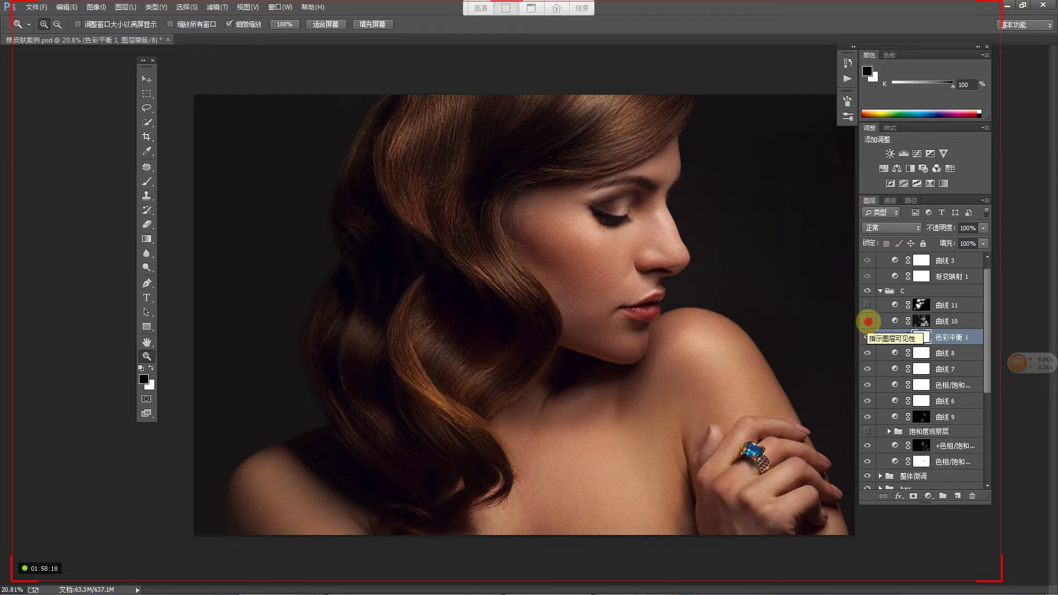
{"action": "left_click", "coordinate": [868, 321]}
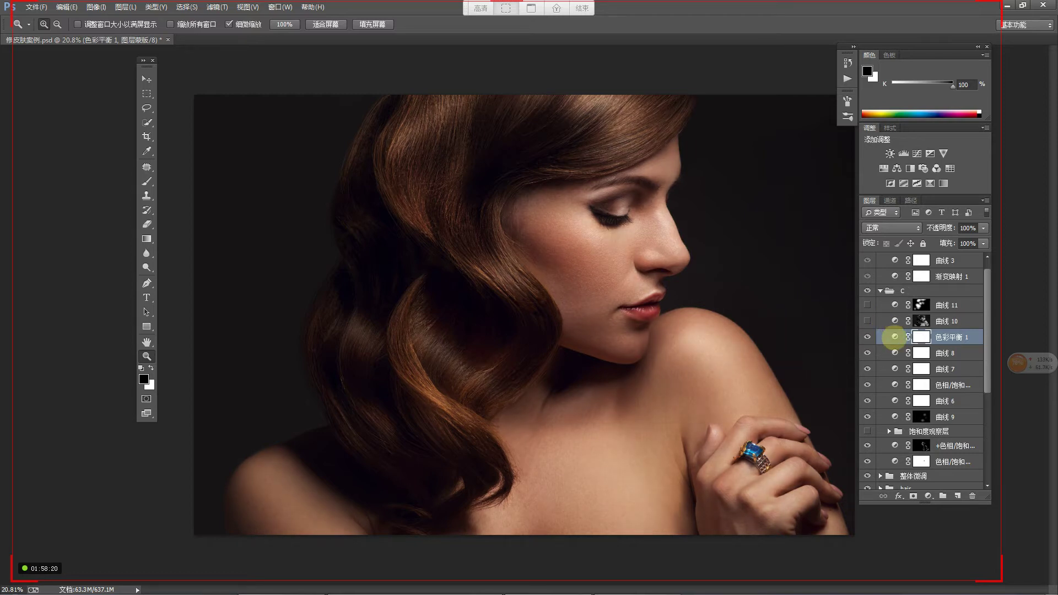
{"action": "key", "text": "ctrl+shift+alt+e"}
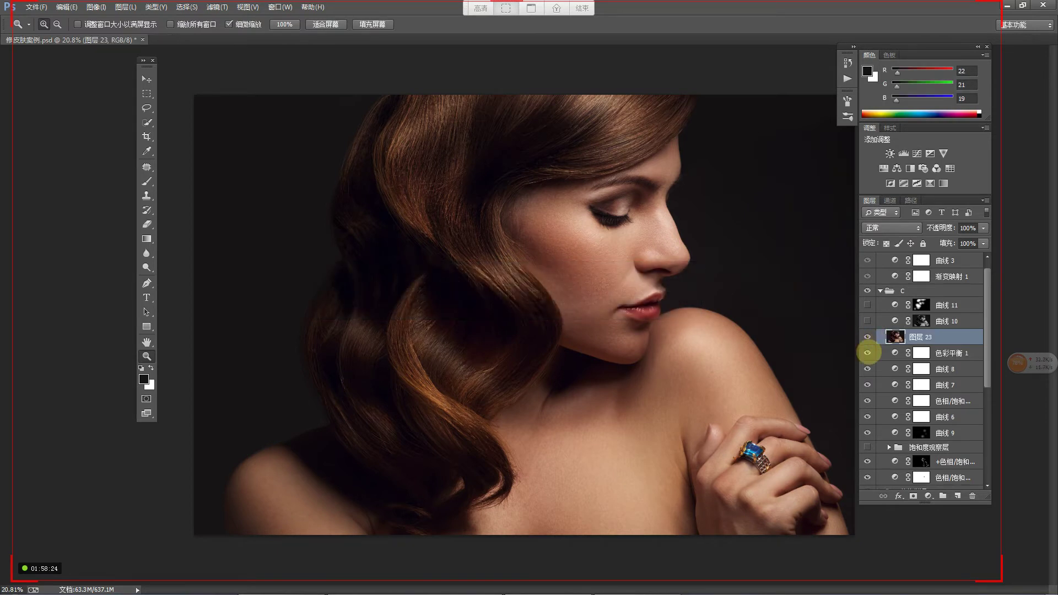
Step: Load the image's highlights as a selection and add a Curves layer from it with the RGB curve pulled down
{"action": "key", "text": "ctrl+alt+2"}
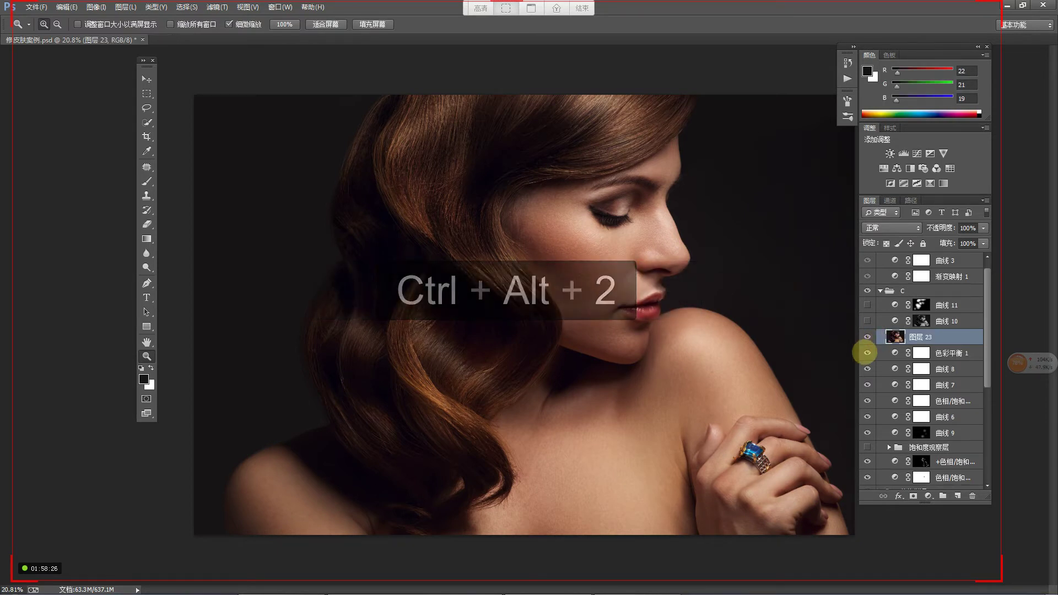
{"action": "left_click", "coordinate": [928, 496]}
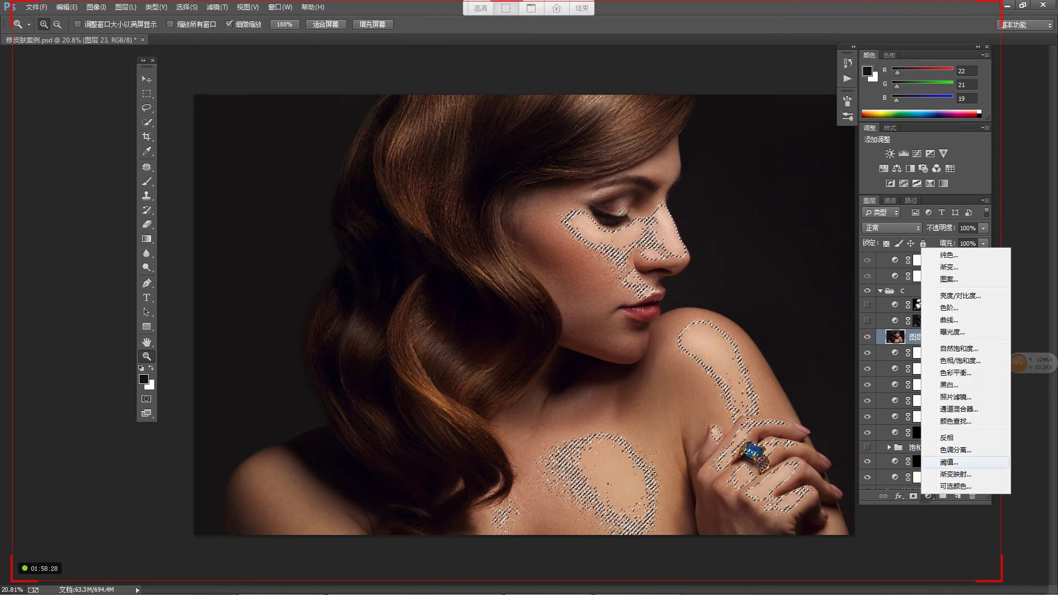
{"action": "left_click", "coordinate": [950, 320]}
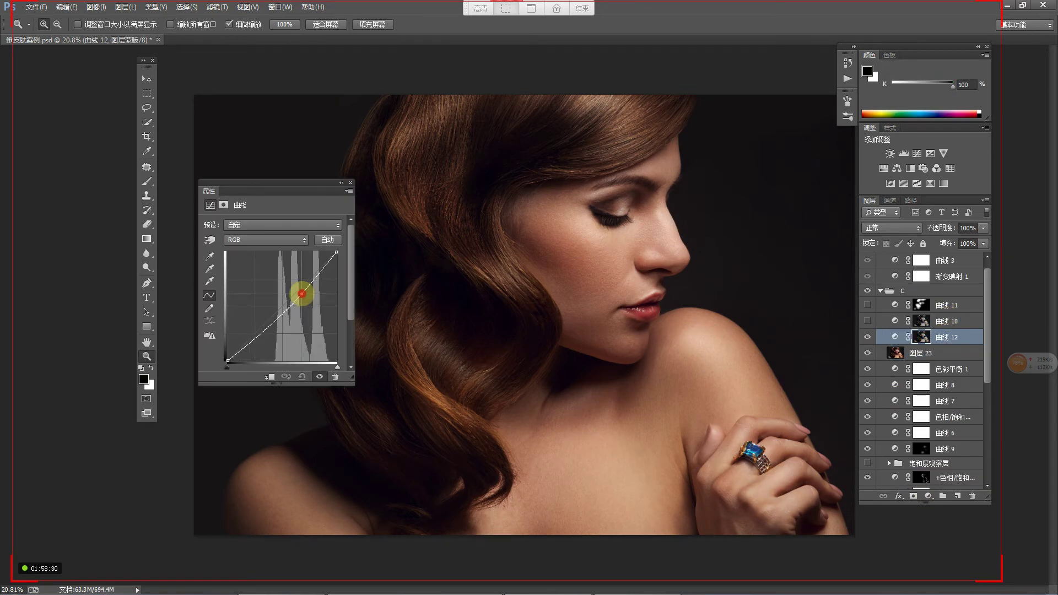
{"action": "mouse_move", "coordinate": [296, 293]}
{"action": "left_mouse_down"}
{"action": "mouse_move", "coordinate": [307, 296]}
{"action": "mouse_move", "coordinate": [319, 242]}
{"action": "mouse_move", "coordinate": [312, 298]}
{"action": "left_mouse_up"}
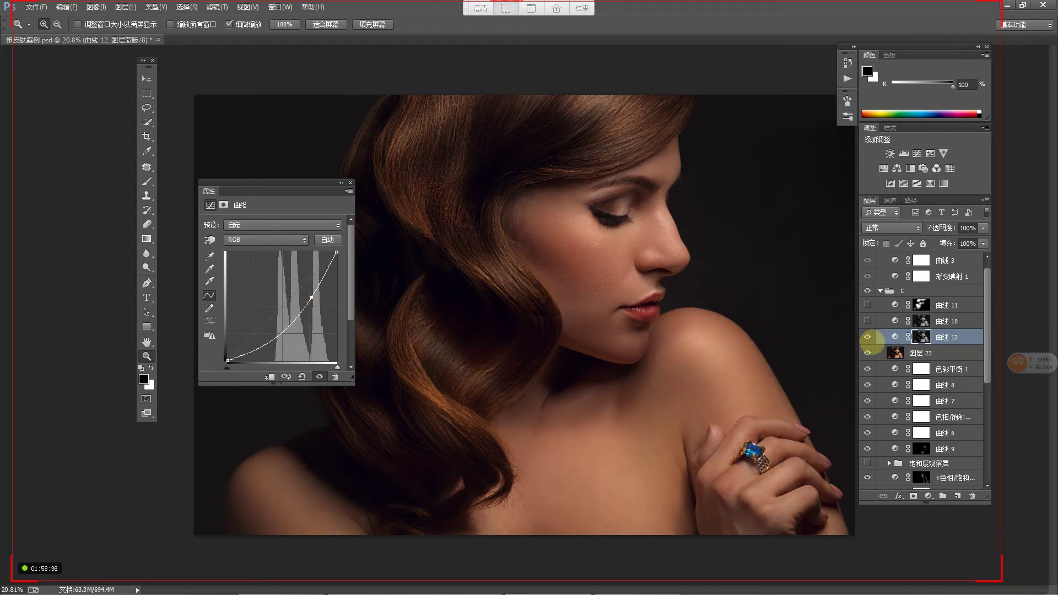
Step: Hide the 曲线 12 layer and compare the image with 曲线 10 on and off
{"action": "left_click", "coordinate": [868, 337]}
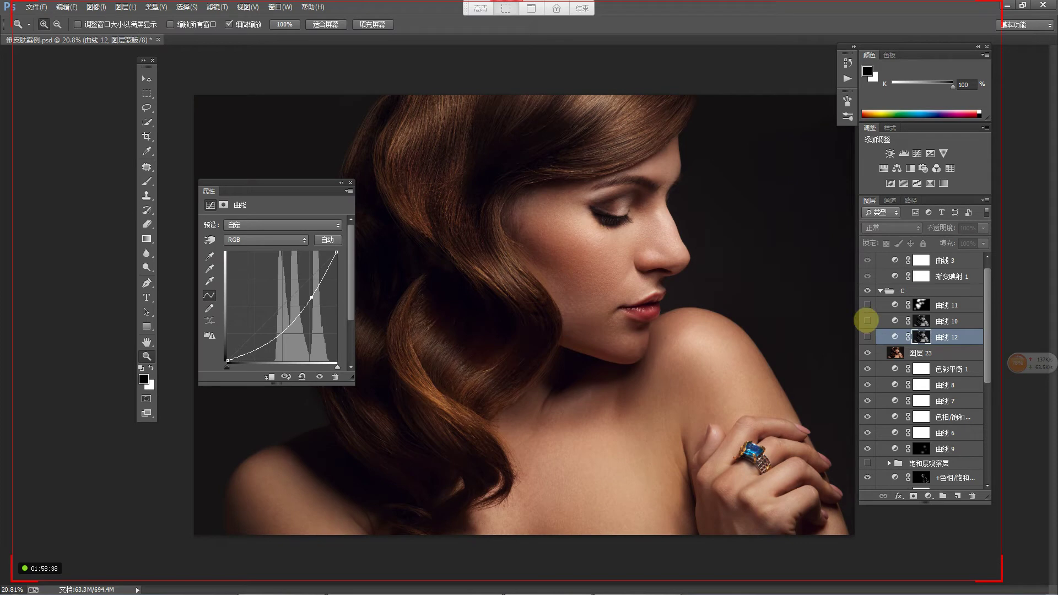
{"action": "left_click", "coordinate": [868, 321]}
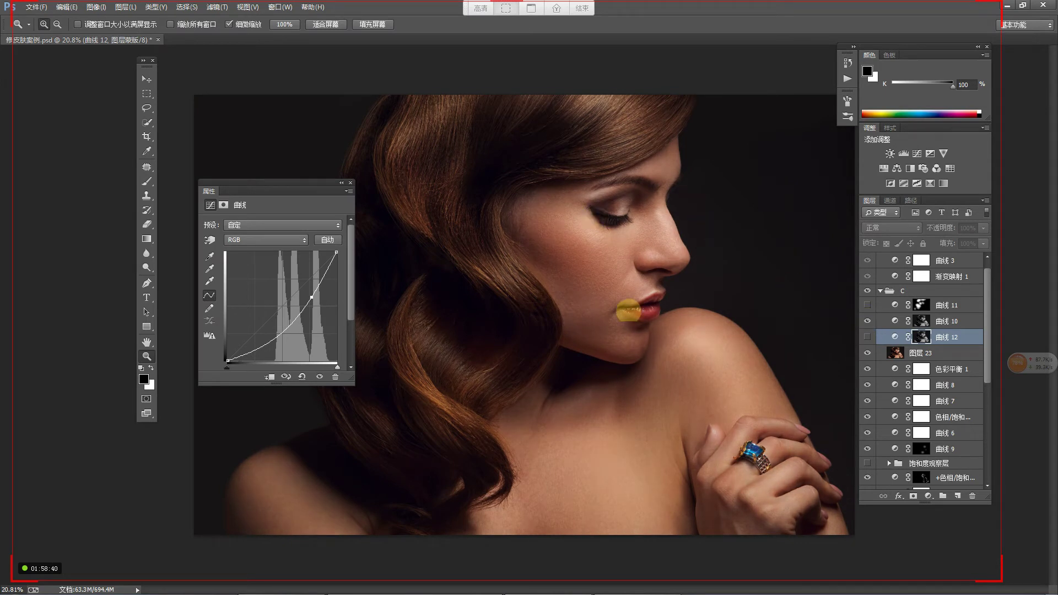
{"action": "left_click", "coordinate": [867, 320]}
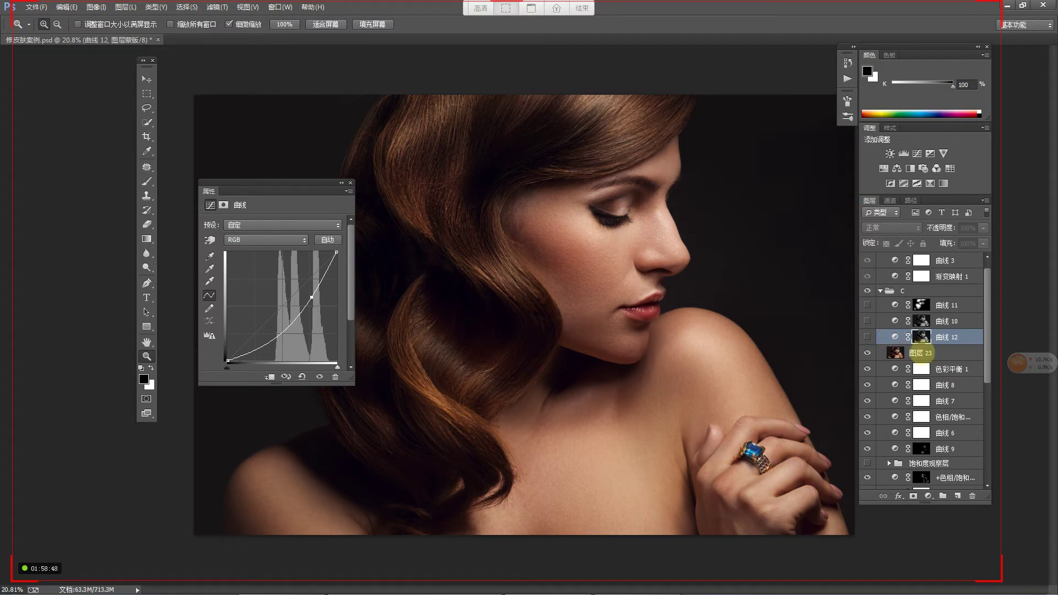
Step: Try a darkening Curves layer with an inverted mask directly above 图层 23, and delete it
{"action": "left_click", "coordinate": [915, 352]}
{"action": "left_click", "coordinate": [929, 495]}
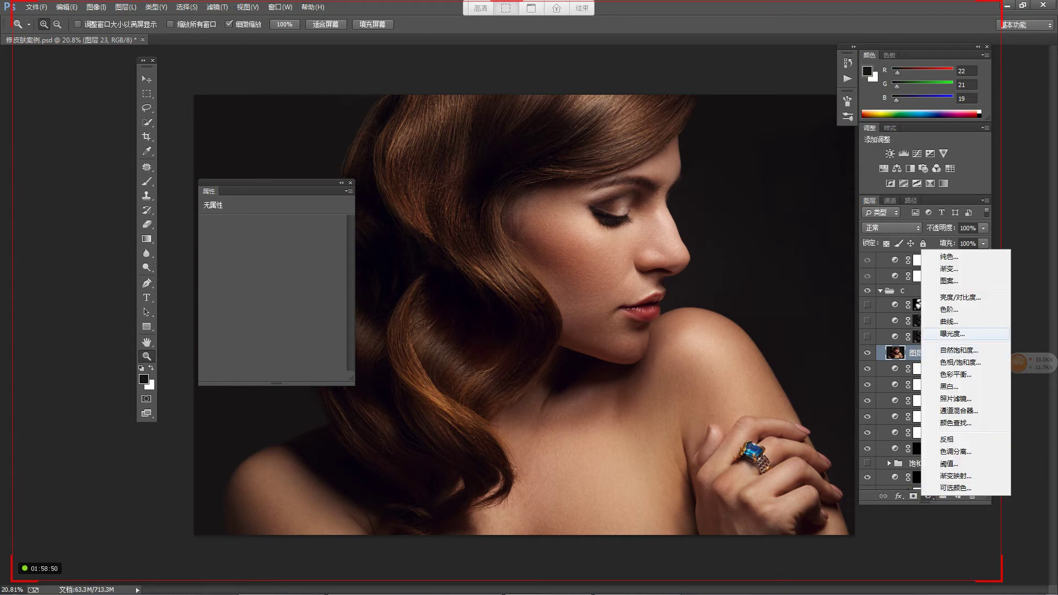
{"action": "left_click", "coordinate": [954, 321]}
{"action": "left_click_drag", "start_coordinate": [313, 275], "coordinate": [318, 277]}
{"action": "left_click_drag", "start_coordinate": [319, 278], "coordinate": [319, 278]}
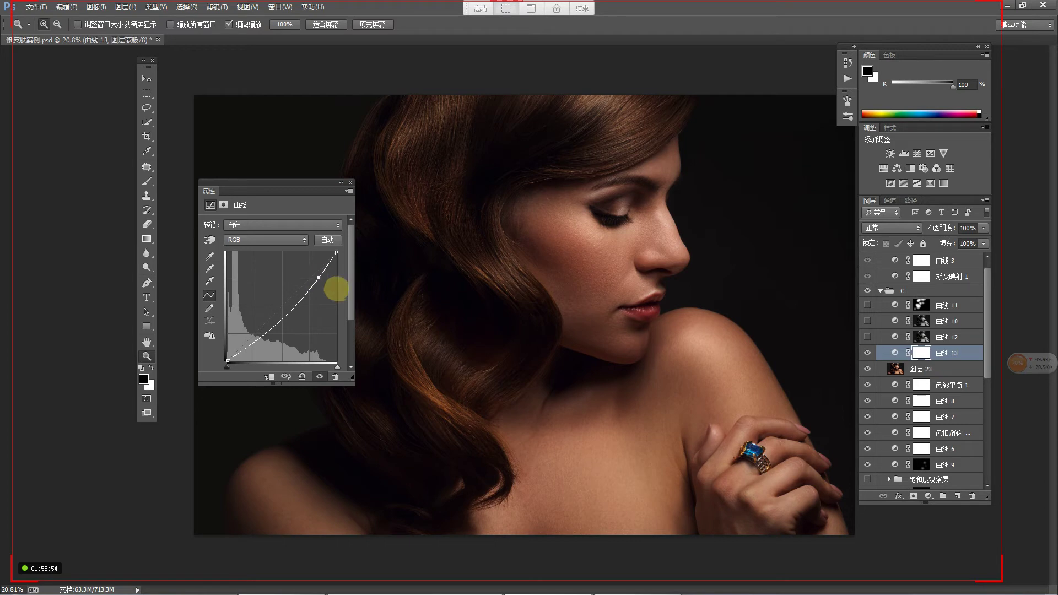
{"action": "key", "text": "ctrl+i"}
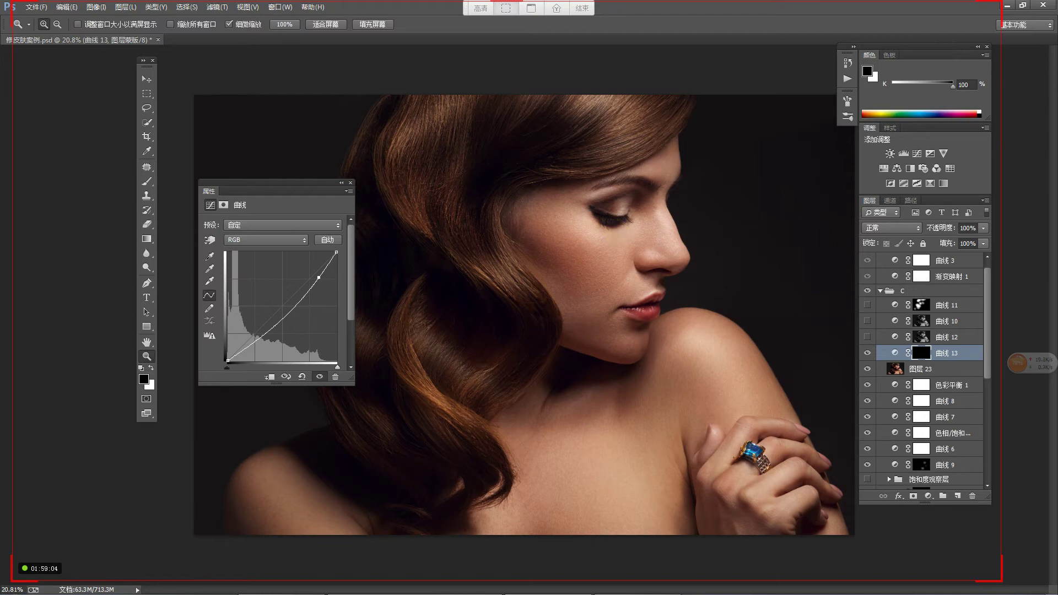
{"action": "key", "text": "Delete"}
{"action": "key", "text": "Delete"}
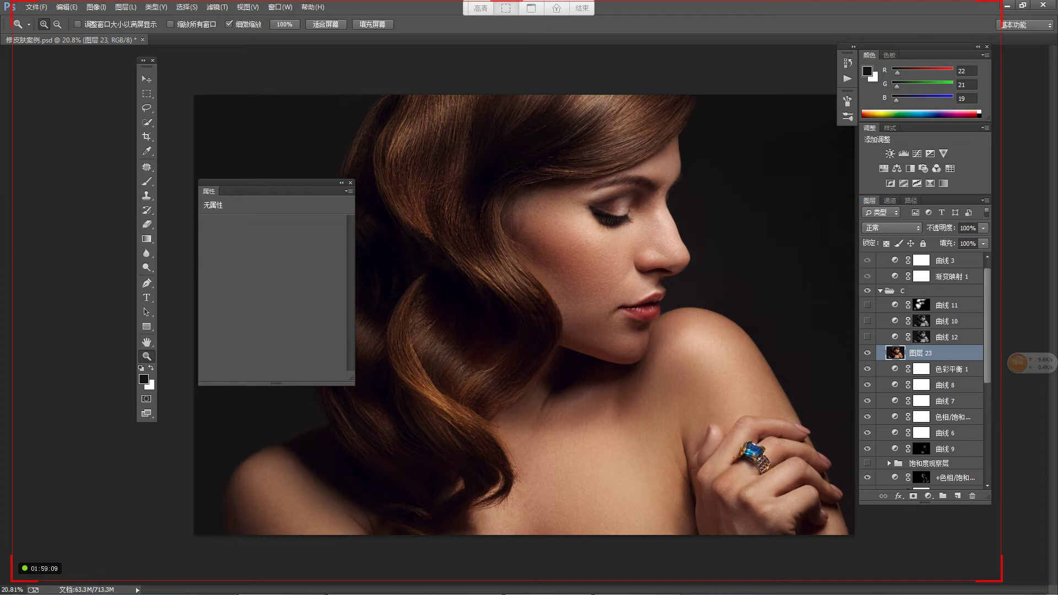
Step: Add a Curves layer masked to the highlights above 图层 23, lower its RGB midtones and compare it off and on
{"action": "key", "text": "ctrl+alt+2"}
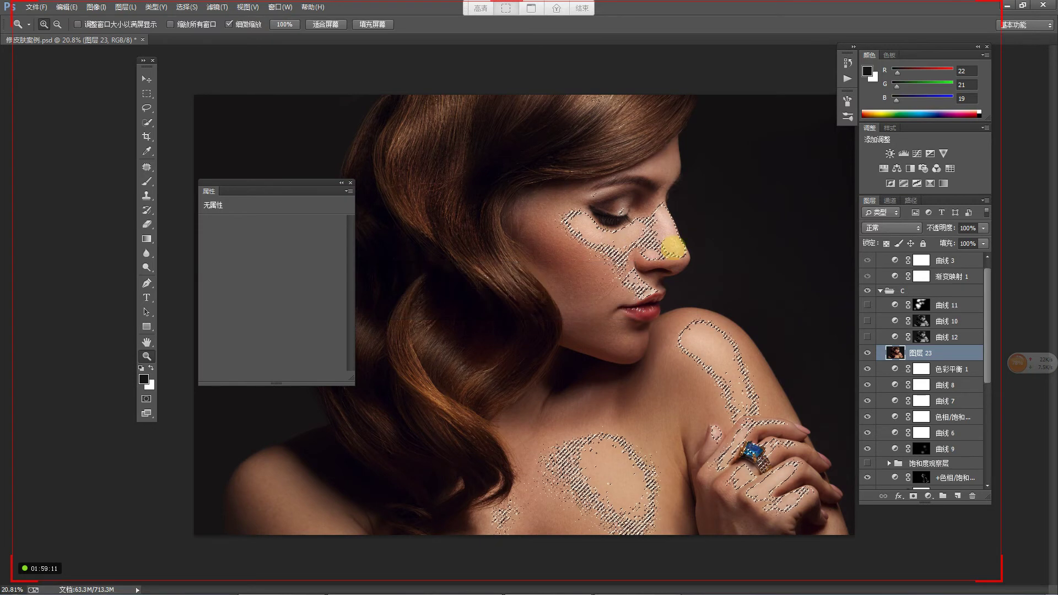
{"action": "left_click", "coordinate": [928, 495]}
{"action": "left_click", "coordinate": [959, 321]}
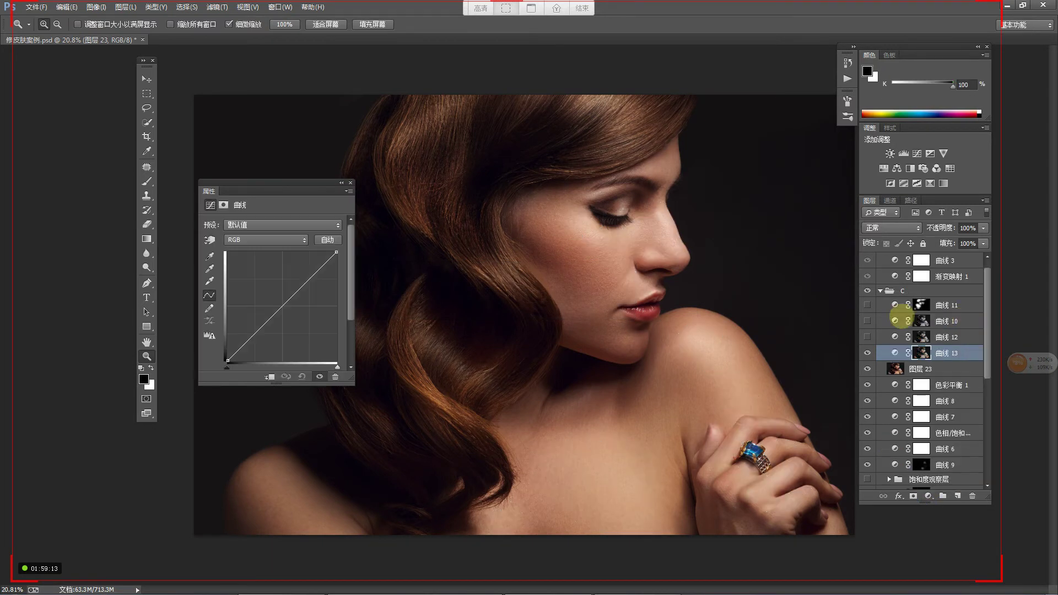
{"action": "left_click_drag", "start_coordinate": [309, 276], "coordinate": [298, 306]}
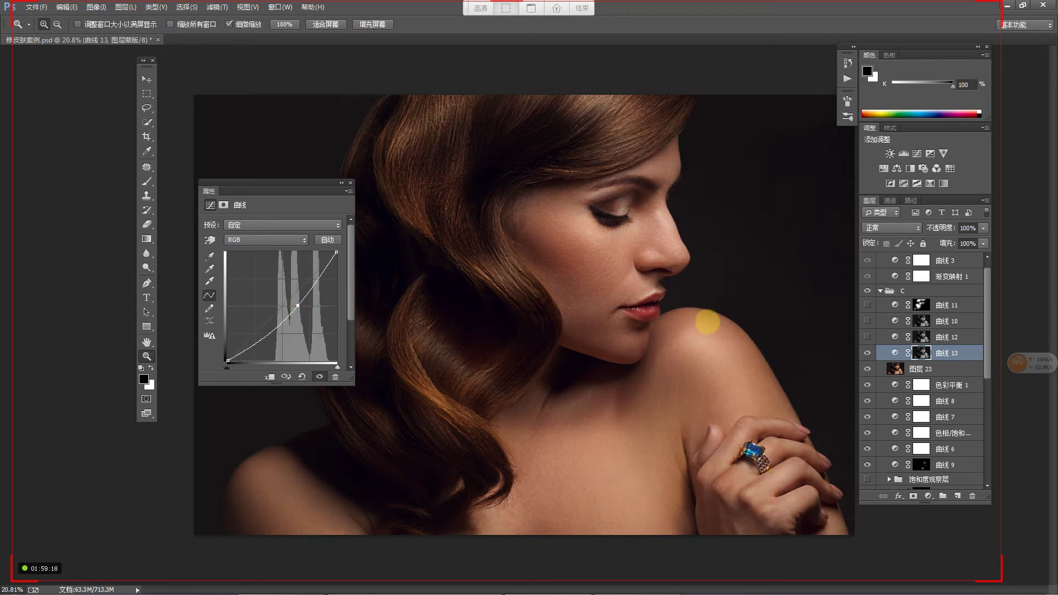
{"action": "left_click", "coordinate": [868, 353]}
{"action": "left_click", "coordinate": [868, 352]}
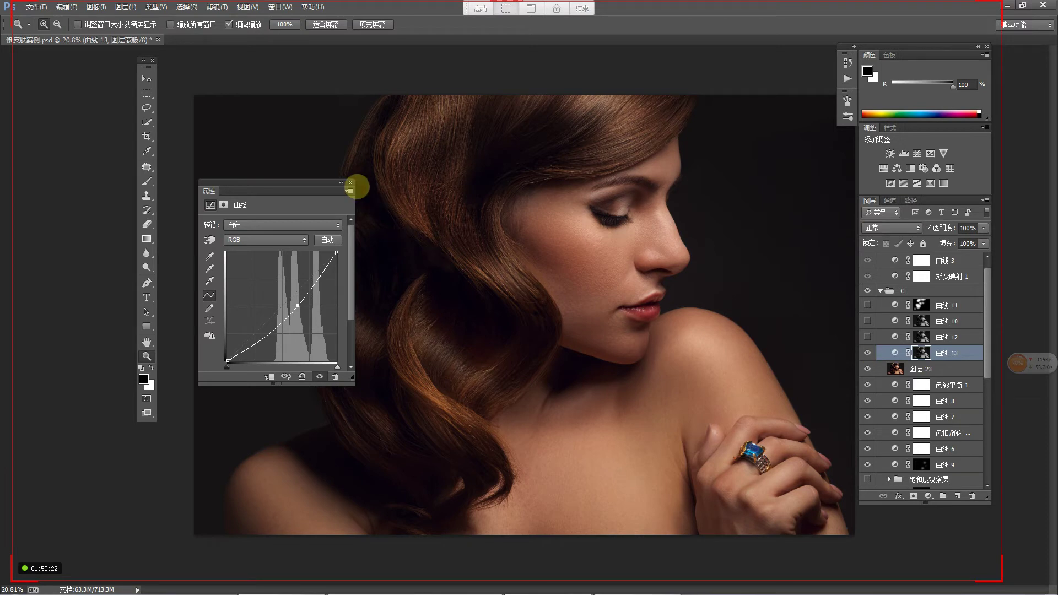
{"action": "left_click", "coordinate": [351, 182]}
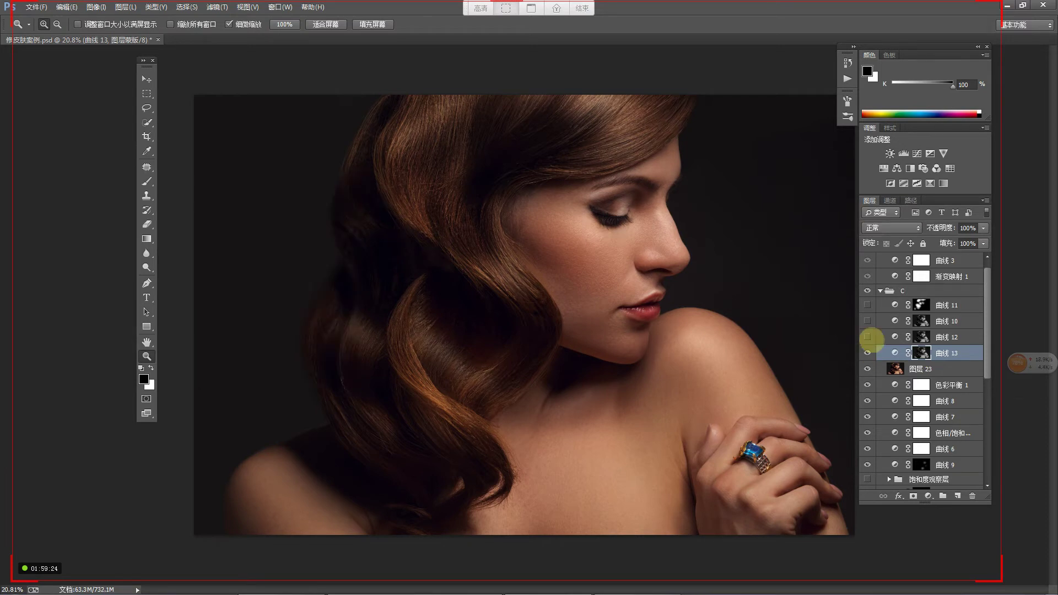
Step: Raise the midtone point of the 曲线 13 curve slightly and delete that layer
{"action": "double_click", "coordinate": [893, 353]}
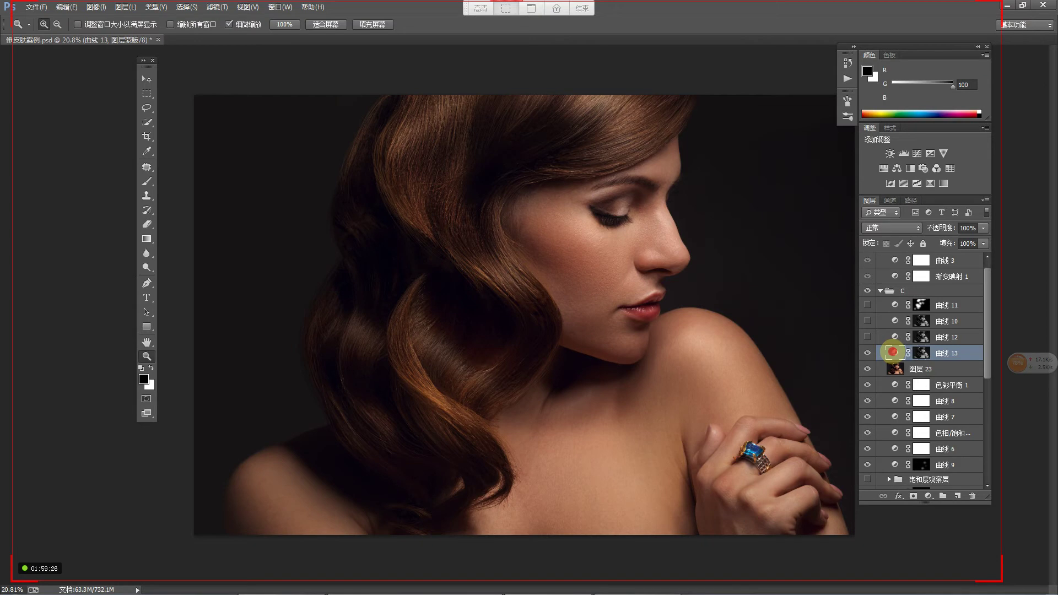
{"action": "left_click", "coordinate": [297, 305]}
{"action": "left_click_drag", "start_coordinate": [298, 304], "coordinate": [297, 300]}
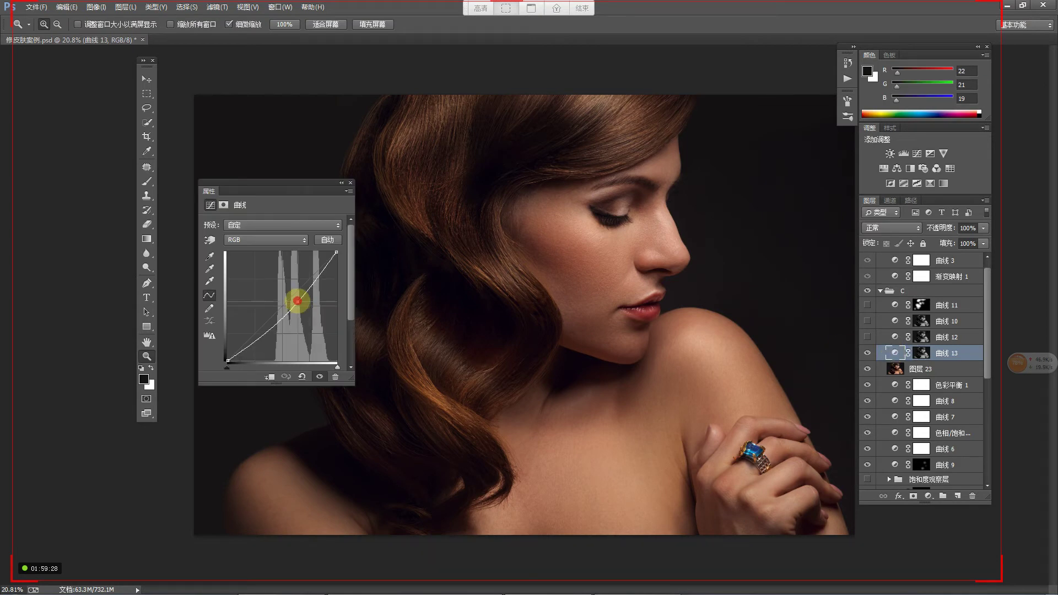
{"action": "left_click", "coordinate": [898, 352]}
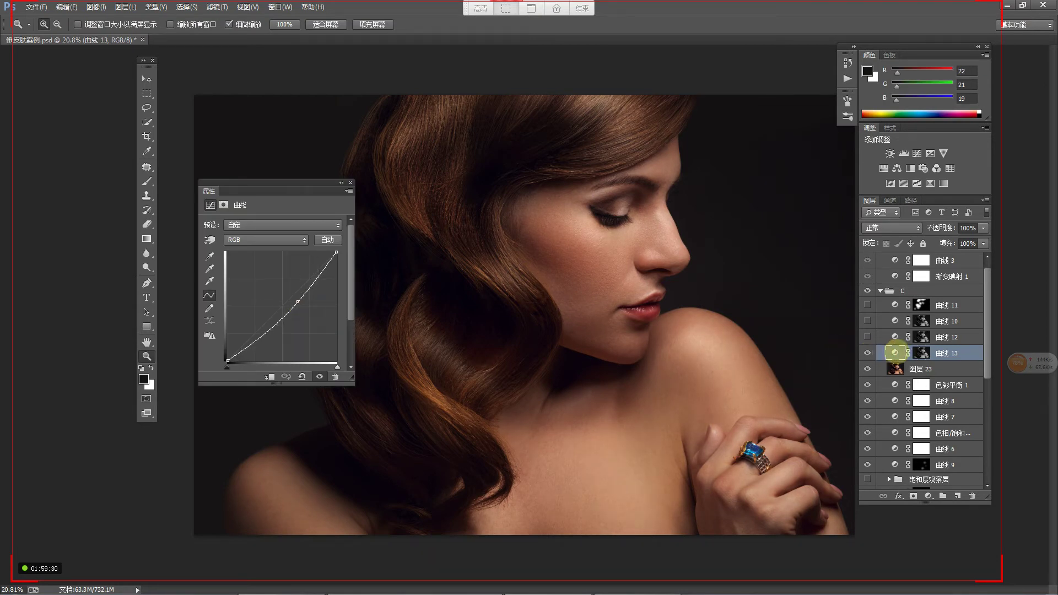
{"action": "key", "text": "Delete"}
Step: Show the 曲线 10 and 曲线 11 layers and delete the 曲线 12 layer
{"action": "left_click", "coordinate": [867, 336]}
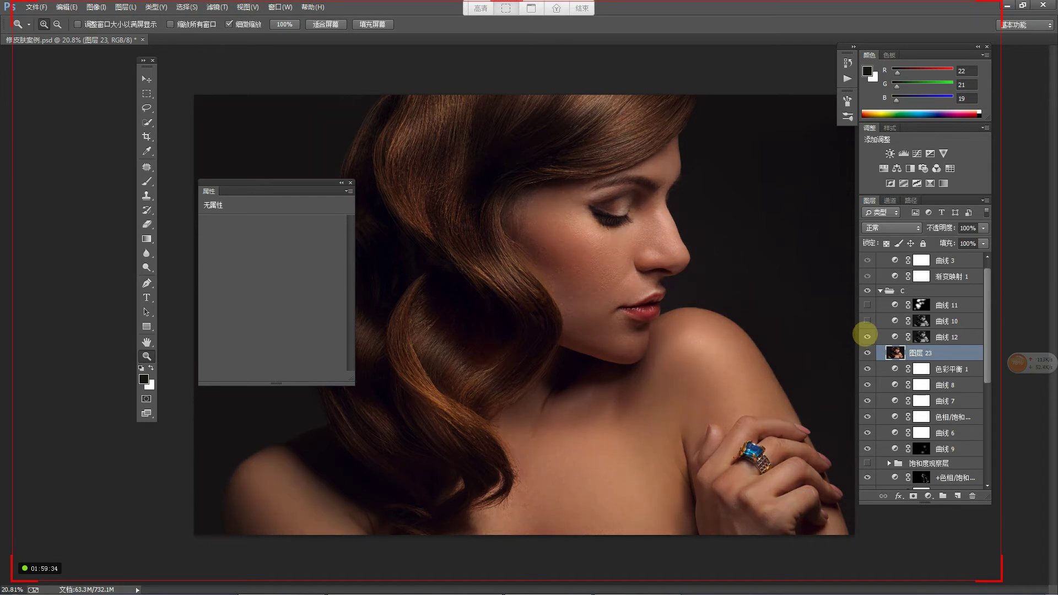
{"action": "left_click", "coordinate": [895, 337]}
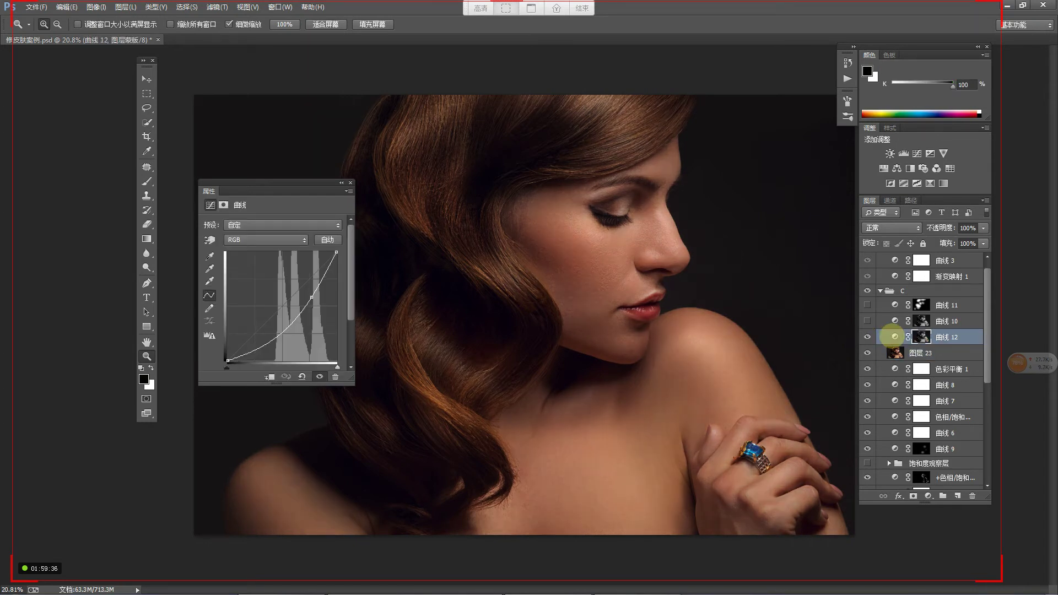
{"action": "left_click", "coordinate": [868, 321]}
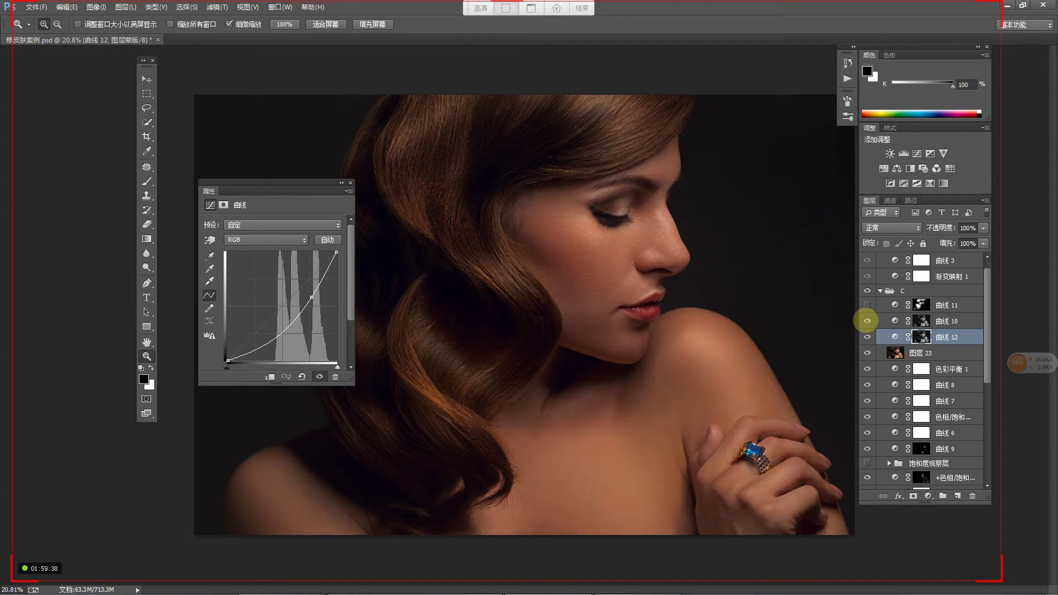
{"action": "left_click", "coordinate": [867, 305]}
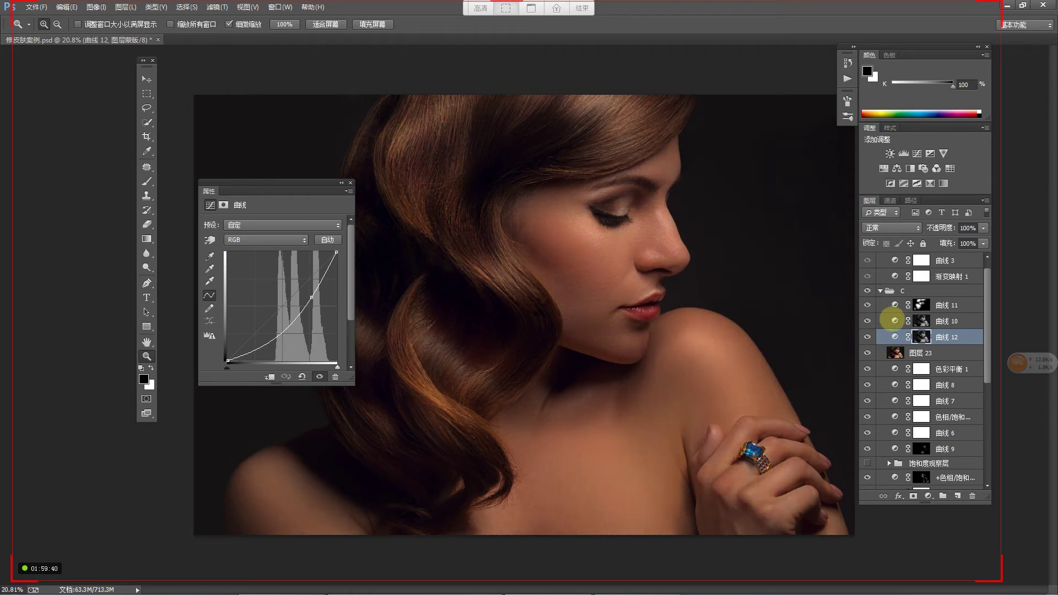
{"action": "key", "text": "Delete"}
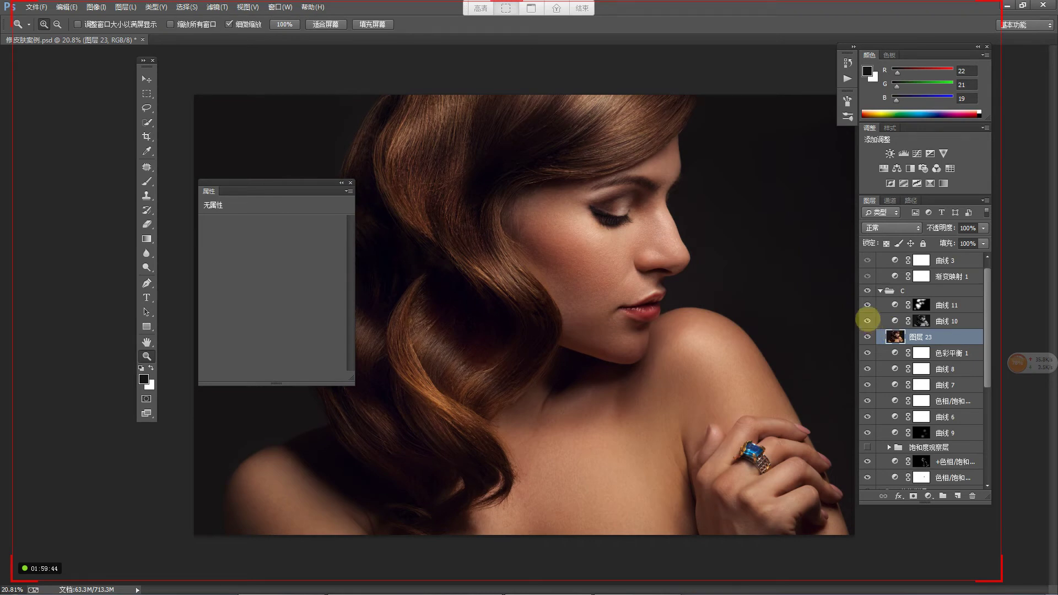
Step: Compare the image with 曲线 10 and 曲线 11 both off and on
{"action": "left_click", "coordinate": [867, 321]}
{"action": "left_click", "coordinate": [867, 304]}
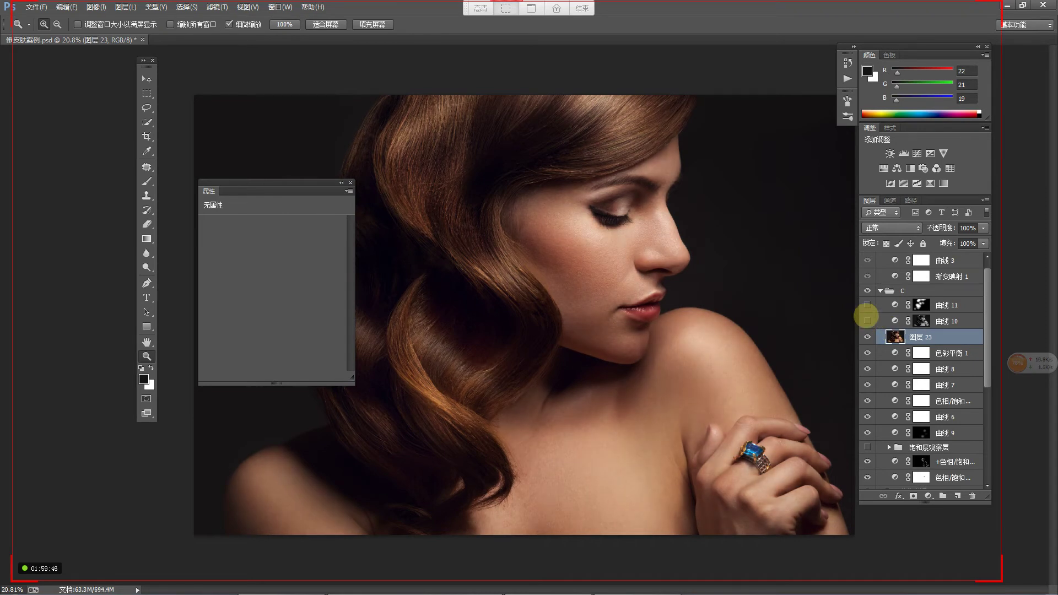
{"action": "left_click", "coordinate": [867, 321]}
{"action": "left_click", "coordinate": [868, 305]}
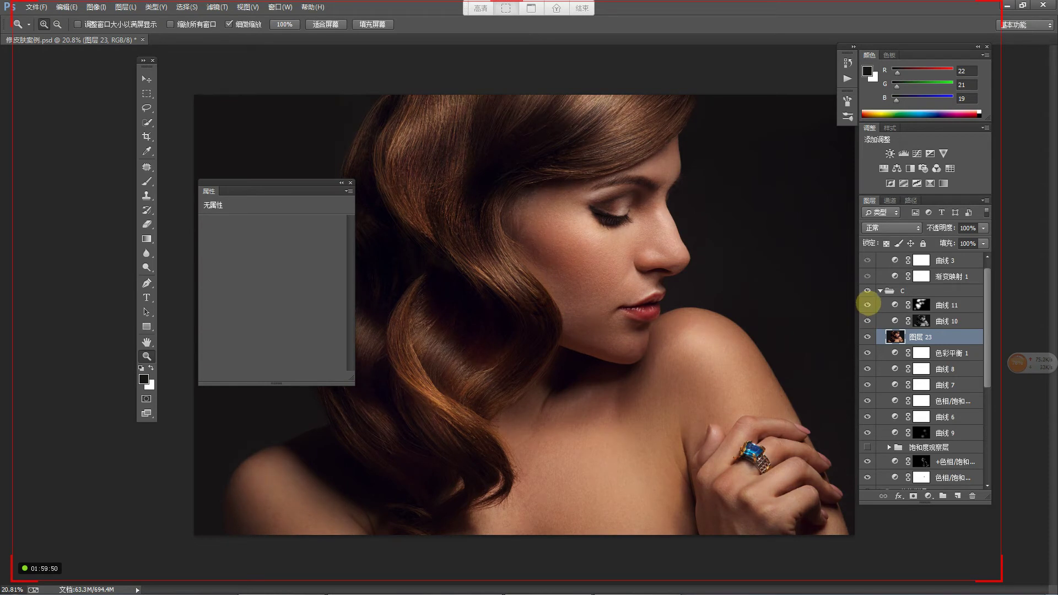
Step: Inspect the 曲线 11 layer's RGB curve and view its mask on the canvas
{"action": "left_click", "coordinate": [919, 304]}
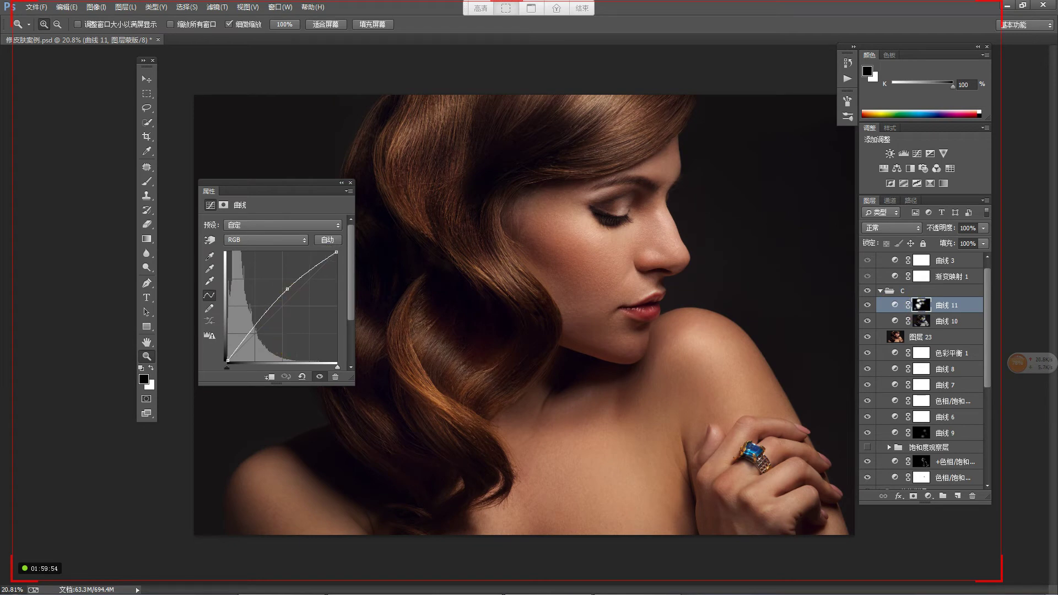
{"action": "left_click", "coordinate": [921, 306], "text": "alt"}
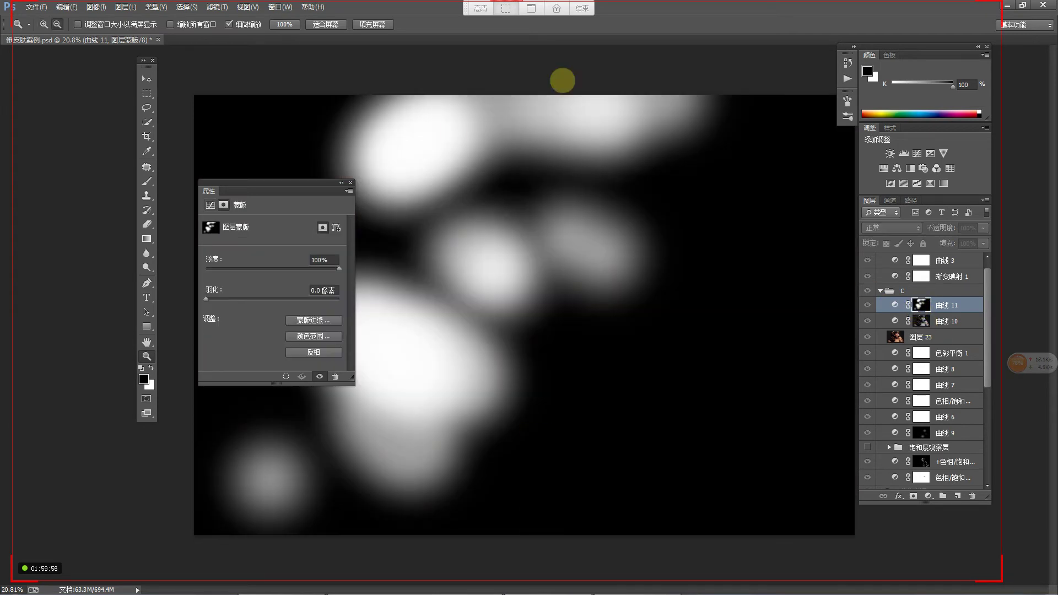
{"action": "left_click", "coordinate": [921, 305], "text": "alt"}
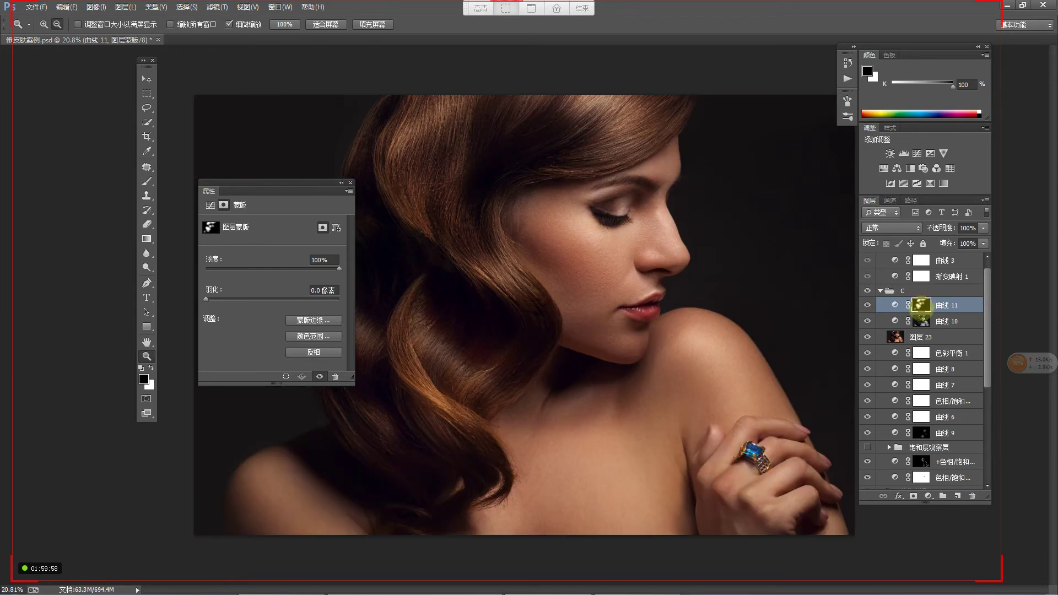
Step: Show the 观察层 group and hide its 曲线 3 layer to view the portrait in black and white
{"action": "scroll", "coordinate": [910, 353], "scroll_direction": "up", "scroll_amount": 1}
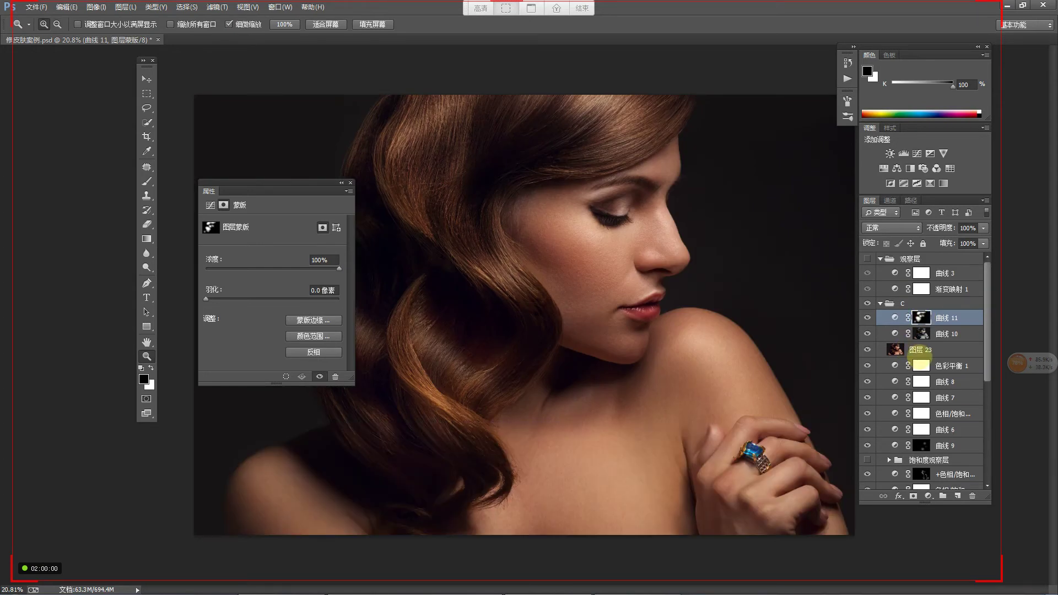
{"action": "left_click", "coordinate": [868, 258]}
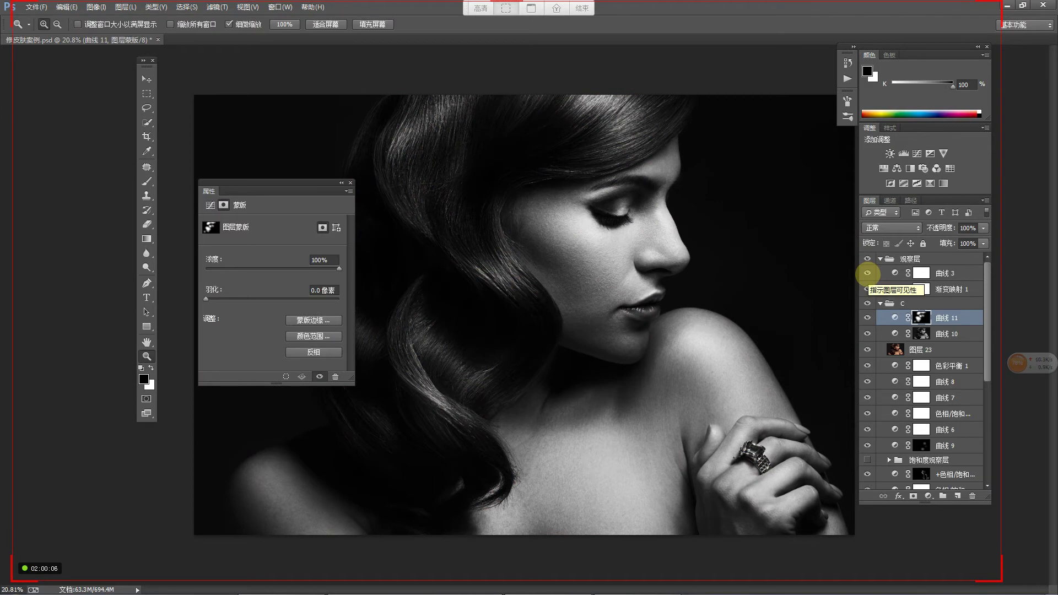
{"action": "left_click", "coordinate": [868, 273]}
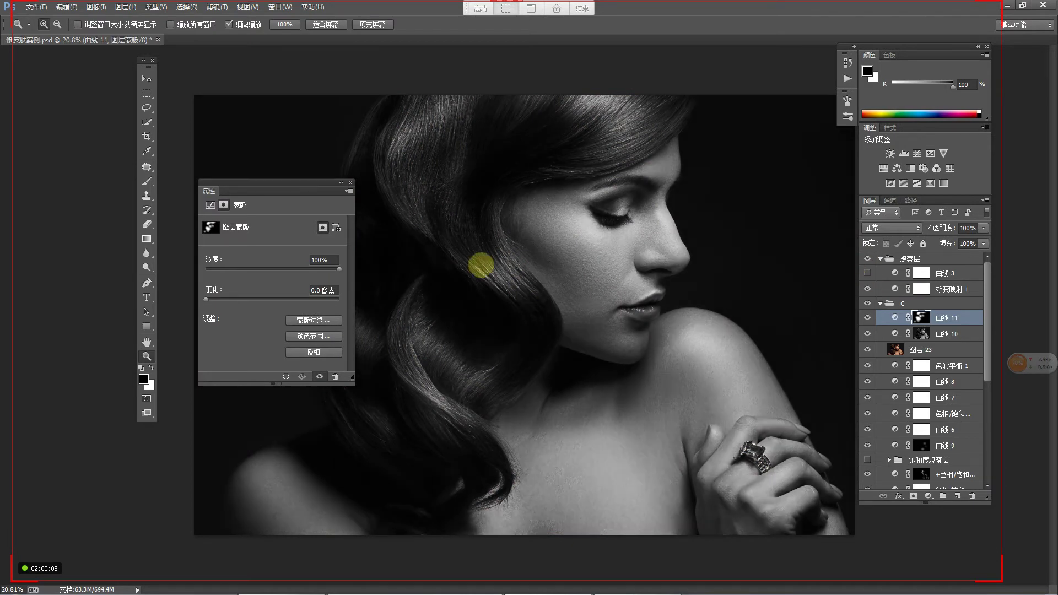
Step: Compare the portrait in colour and in black and white with the 观察层 group's 曲线 3 layer on and off
{"action": "left_click", "coordinate": [350, 183]}
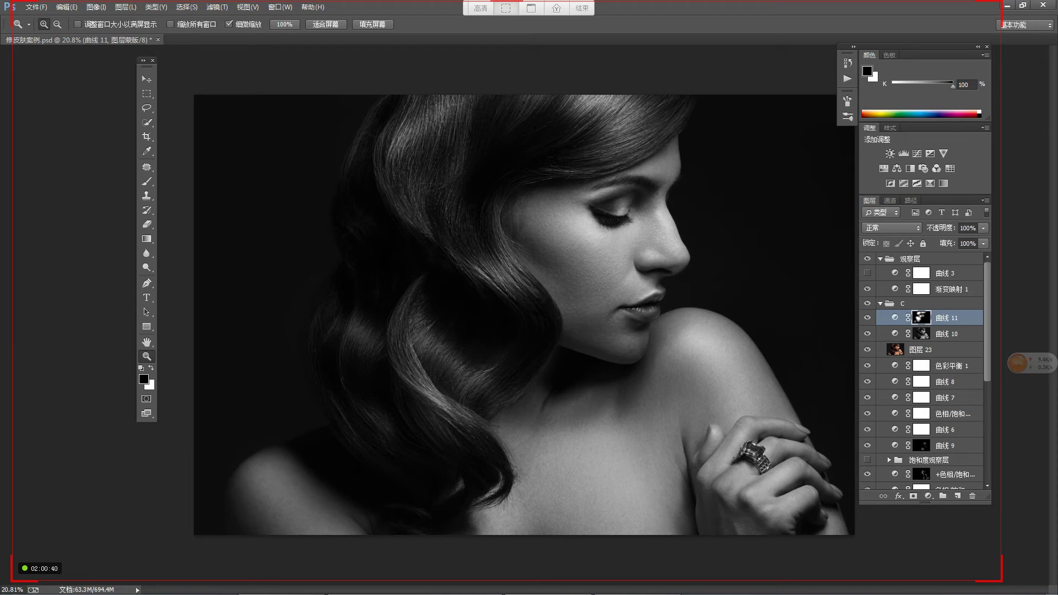
{"action": "left_click", "coordinate": [867, 259]}
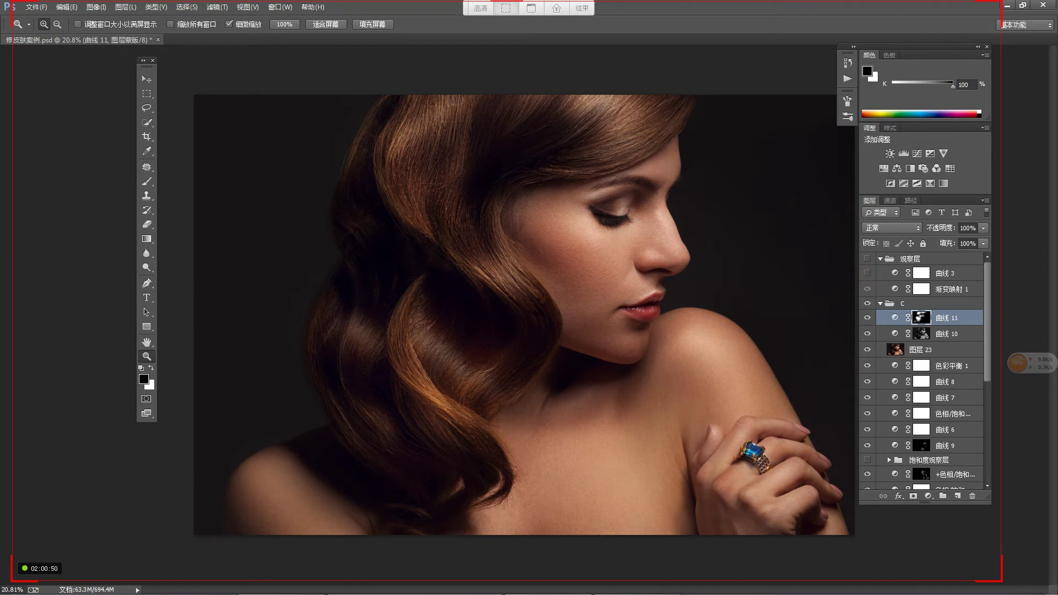
{"action": "left_click", "coordinate": [867, 272]}
{"action": "left_click", "coordinate": [868, 259]}
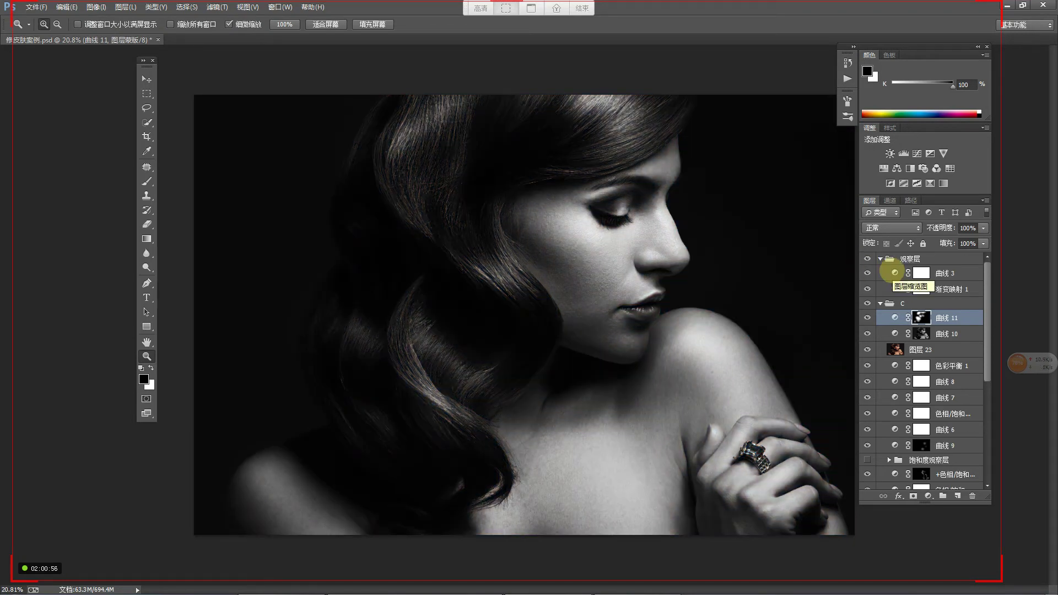
{"action": "left_click", "coordinate": [867, 273]}
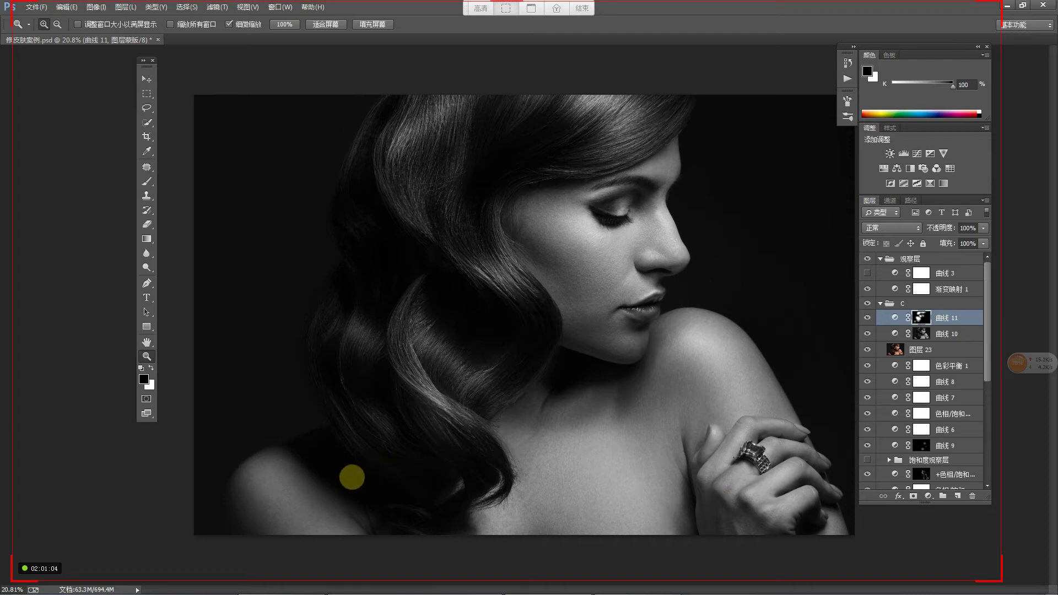
Step: Examine the light and dark tones of the hair and face up close and in full in black and white
{"action": "left_click_drag", "start_coordinate": [673, 234], "coordinate": [699, 205]}
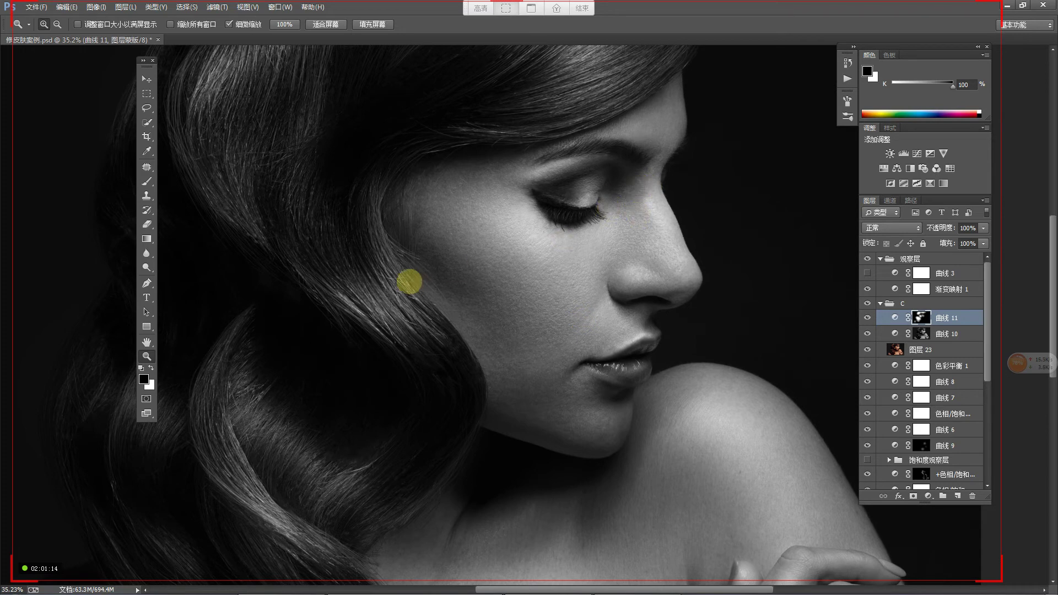
{"action": "left_click_drag", "start_coordinate": [333, 277], "coordinate": [565, 274]}
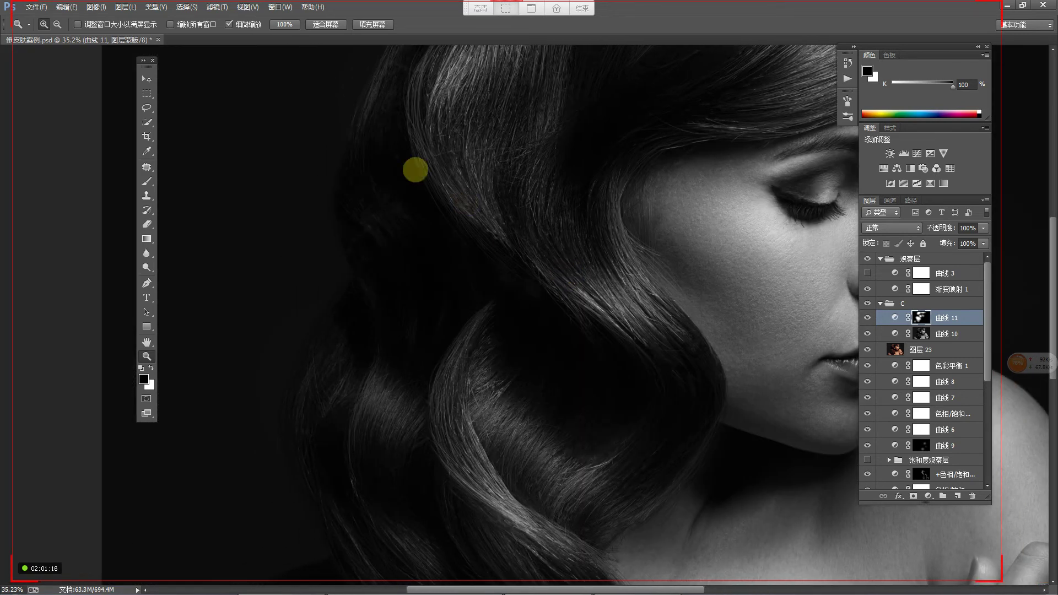
{"action": "left_click", "coordinate": [404, 418], "text": "alt"}
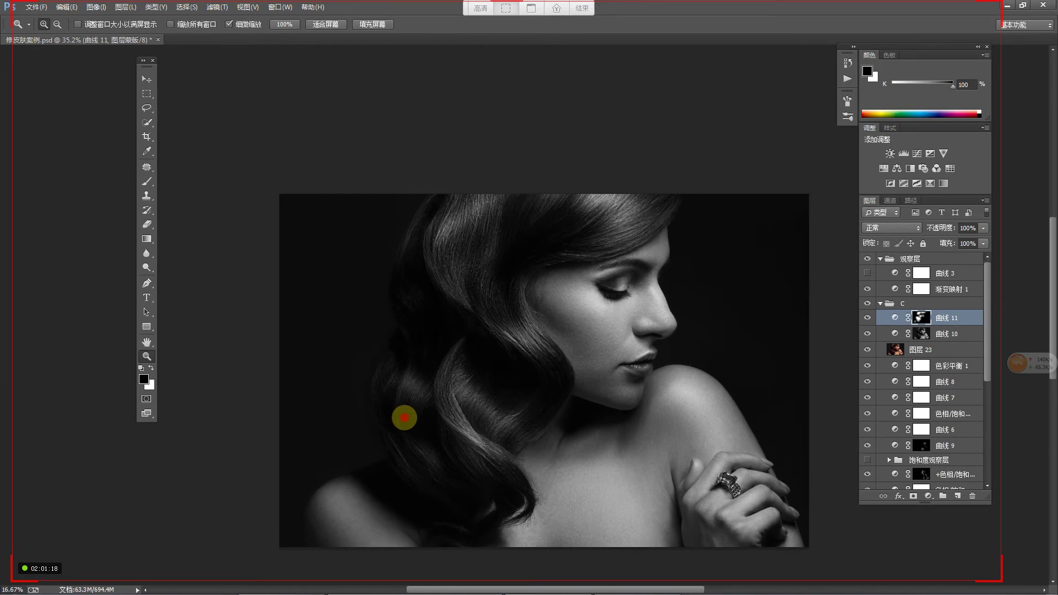
{"action": "left_click", "coordinate": [417, 346]}
{"action": "mouse_move", "coordinate": [417, 346]}
{"action": "left_mouse_down"}
{"action": "mouse_move", "coordinate": [411, 312]}
{"action": "mouse_move", "coordinate": [465, 448]}
{"action": "mouse_move", "coordinate": [473, 355]}
{"action": "mouse_move", "coordinate": [485, 356]}
{"action": "mouse_move", "coordinate": [366, 170]}
{"action": "left_mouse_up"}
{"action": "left_click_drag", "start_coordinate": [418, 321], "coordinate": [369, 385]}
{"action": "mouse_move", "coordinate": [531, 371]}
{"action": "left_mouse_down"}
{"action": "mouse_move", "coordinate": [517, 379]}
{"action": "mouse_move", "coordinate": [557, 343]}
{"action": "mouse_move", "coordinate": [598, 333]}
{"action": "left_mouse_up"}
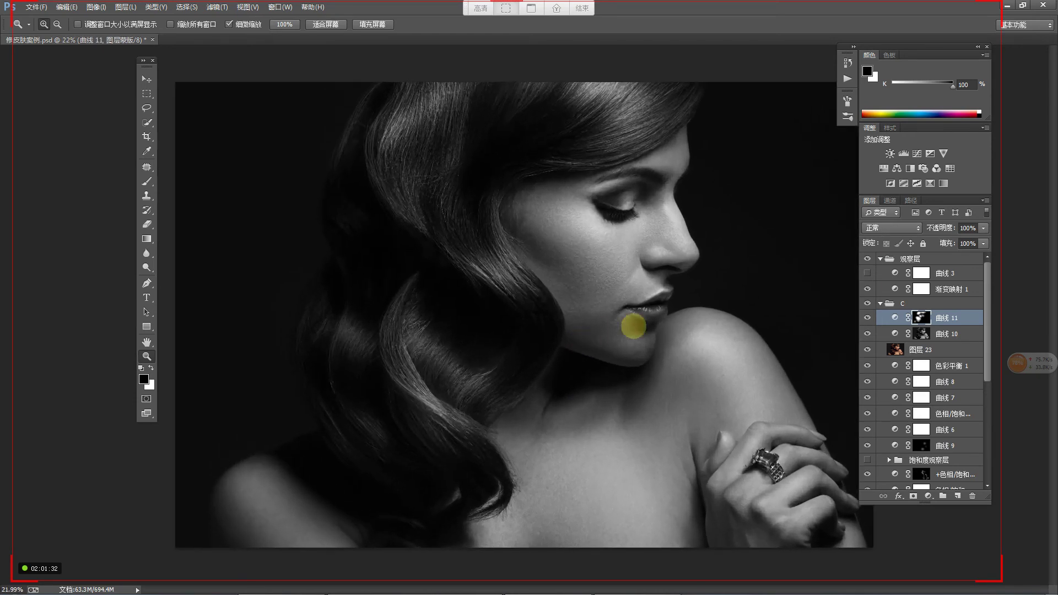
Step: Switch the 观察层 group off and on to compare, and leave it hidden for the colour view
{"action": "left_click", "coordinate": [868, 258]}
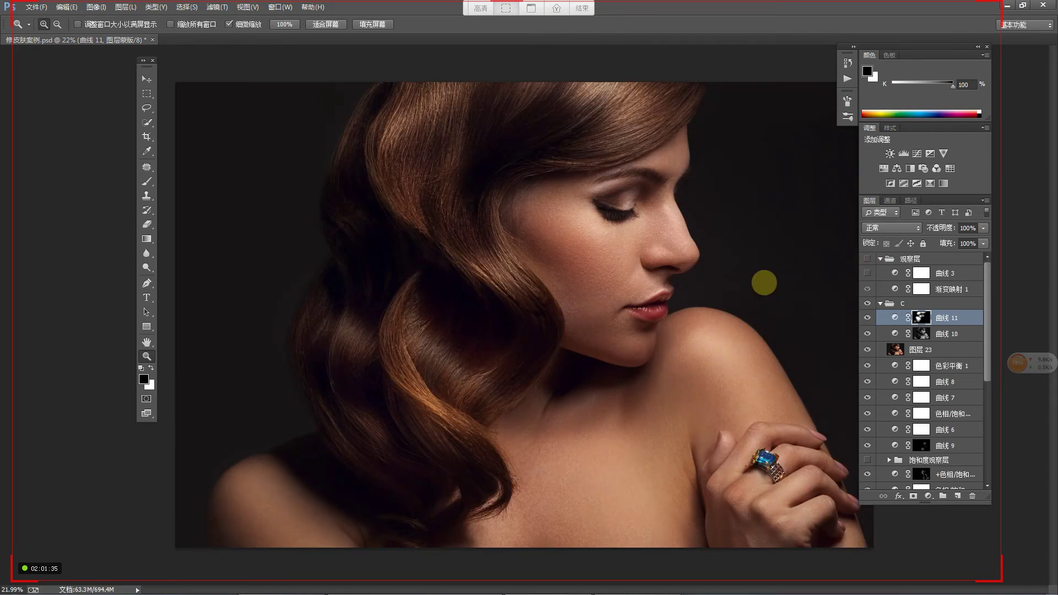
{"action": "left_click", "coordinate": [868, 259]}
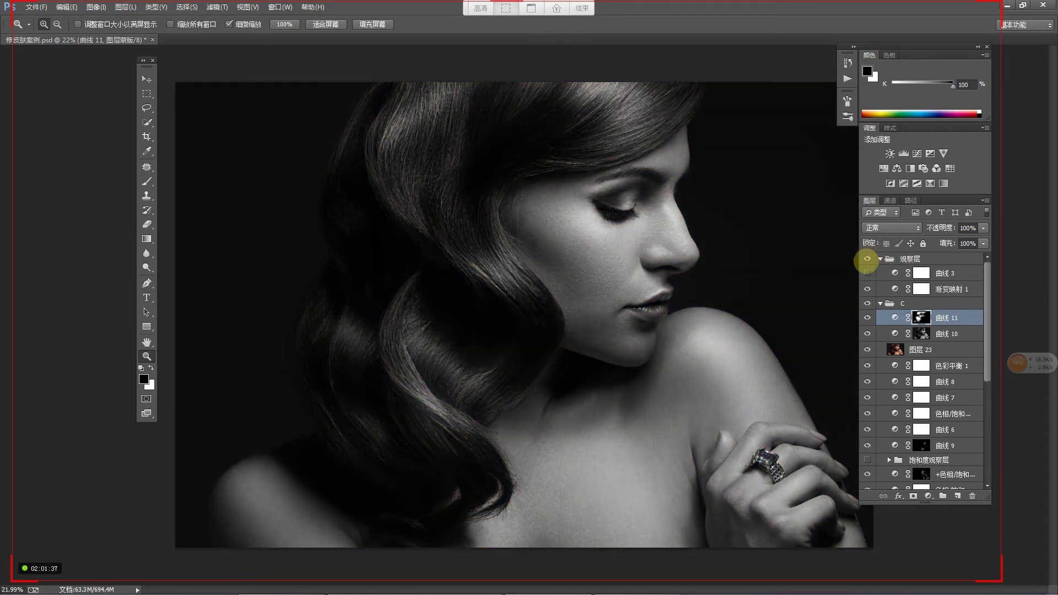
{"action": "left_click", "coordinate": [868, 259]}
Step: Compare the original 背景 layer shown alone with the fully retouched portrait twice
{"action": "scroll", "coordinate": [939, 412], "scroll_direction": "down", "scroll_amount": 5}
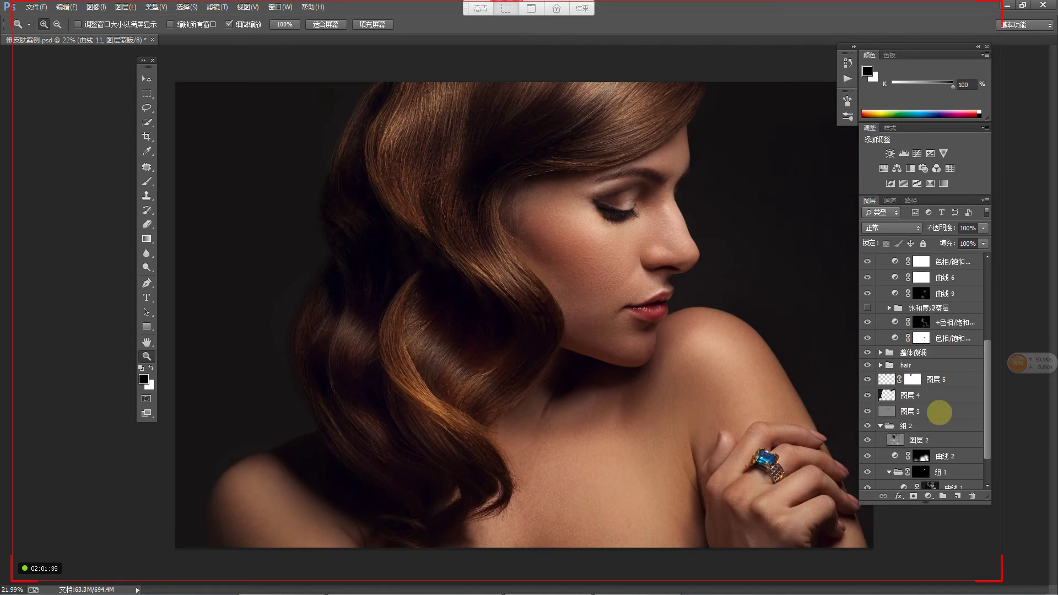
{"action": "scroll", "coordinate": [942, 441], "scroll_direction": "down", "scroll_amount": 2}
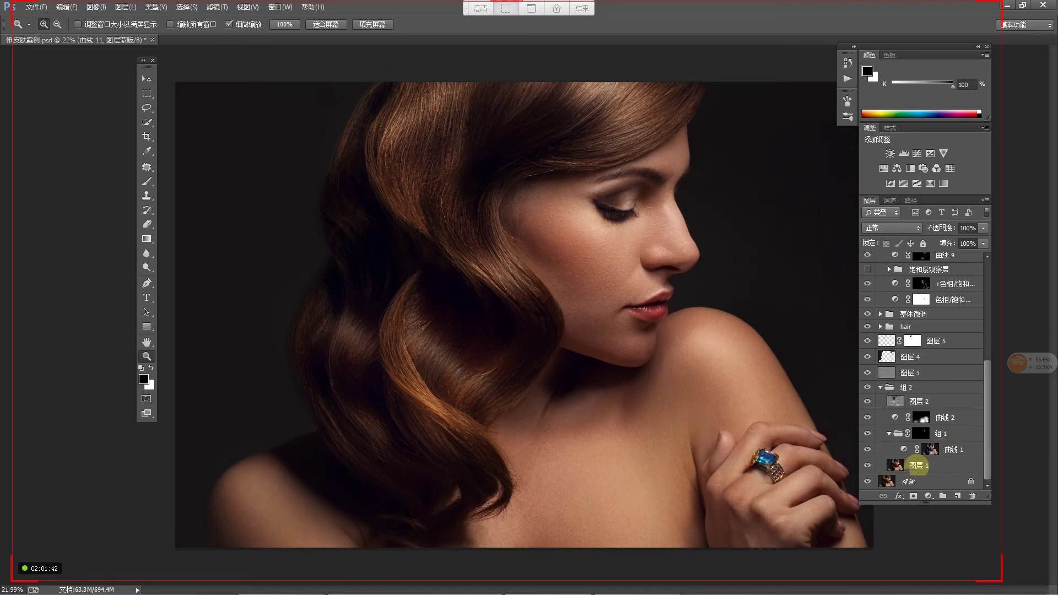
{"action": "left_click", "coordinate": [867, 481], "text": "alt"}
{"action": "left_click", "coordinate": [868, 482], "text": "alt"}
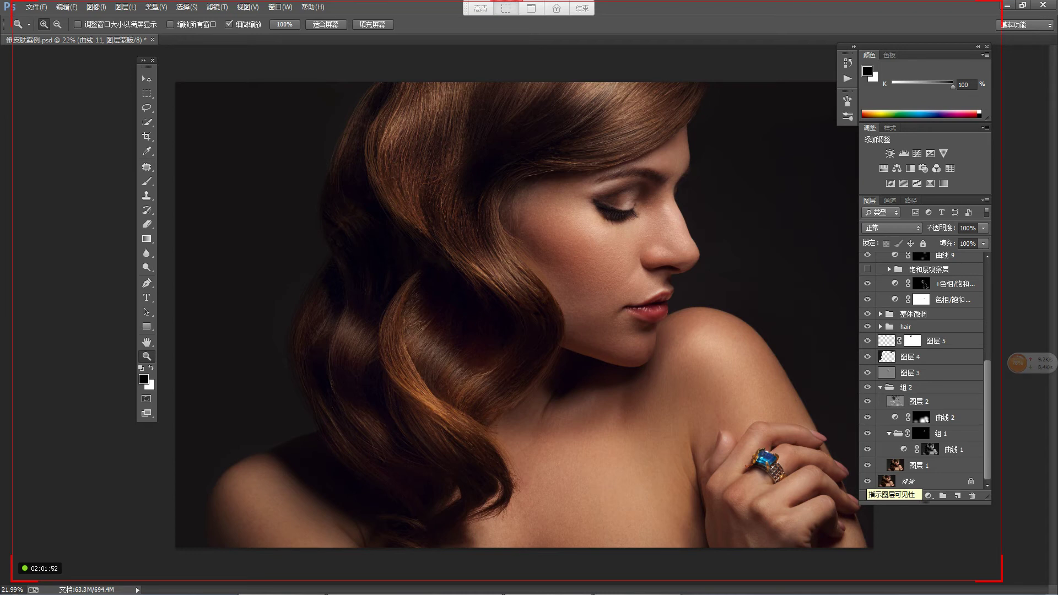
{"action": "left_click", "coordinate": [867, 481], "text": "alt"}
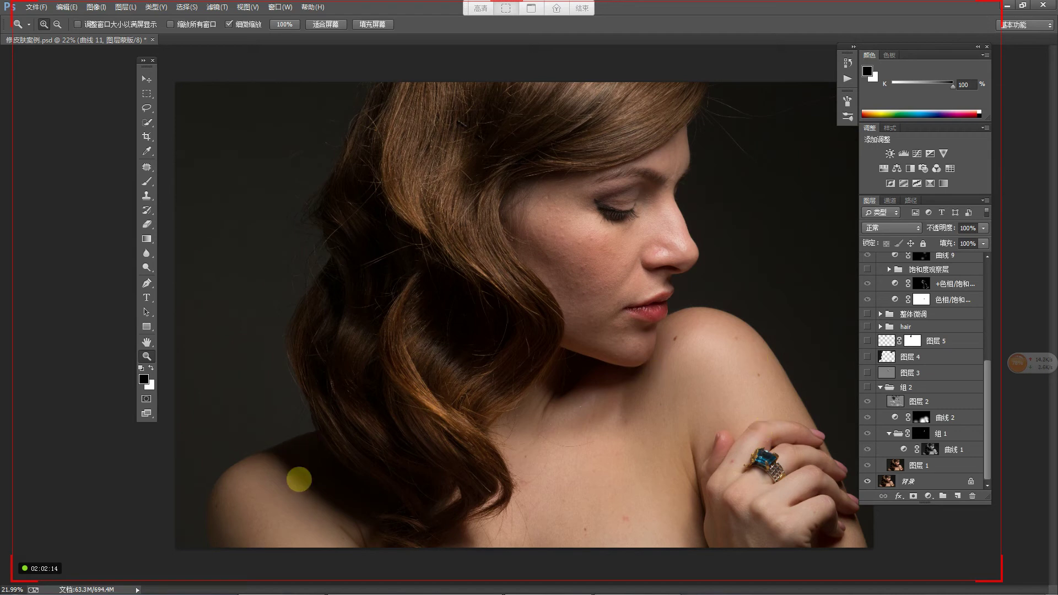
{"action": "left_click", "coordinate": [868, 481], "text": "alt"}
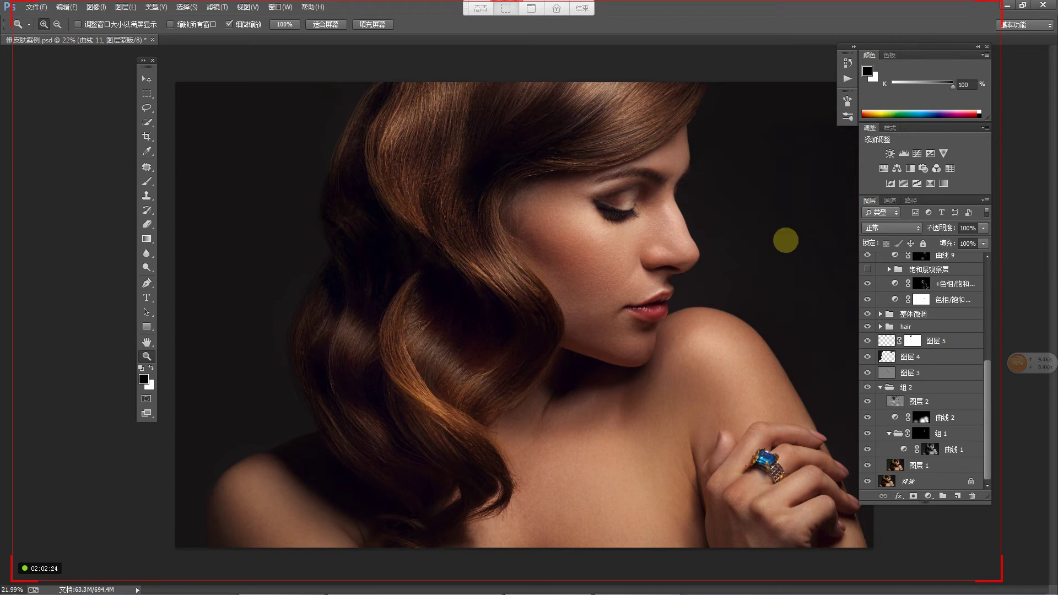
Step: Inspect the skin texture of the cheek and face up close at 66.67% zoom
{"action": "scroll", "coordinate": [950, 358], "scroll_direction": "up", "scroll_amount": 6}
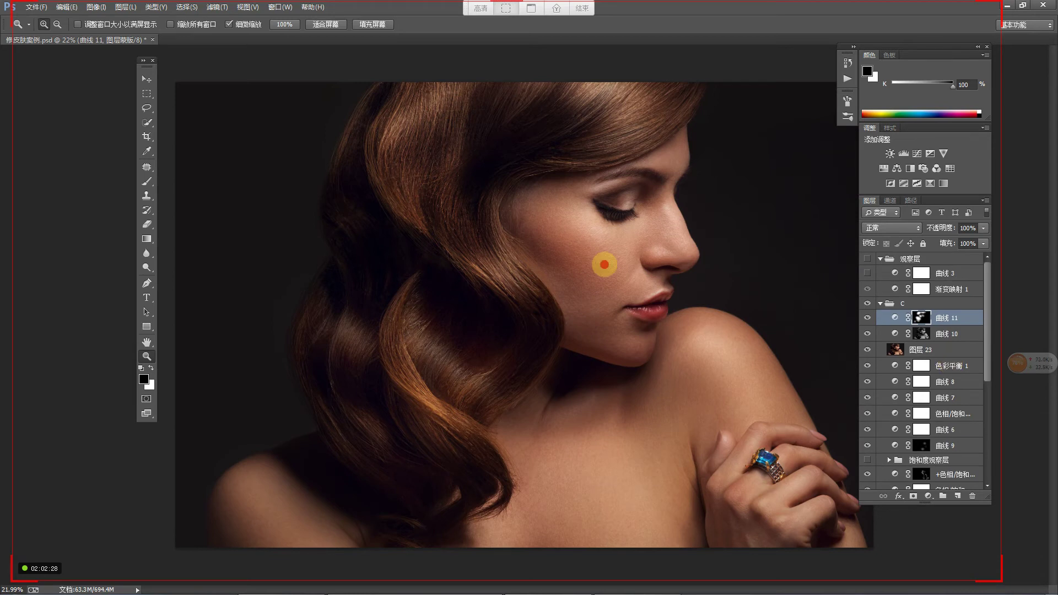
{"action": "left_click", "coordinate": [602, 264]}
{"action": "left_click", "coordinate": [606, 257]}
{"action": "left_click", "coordinate": [606, 257]}
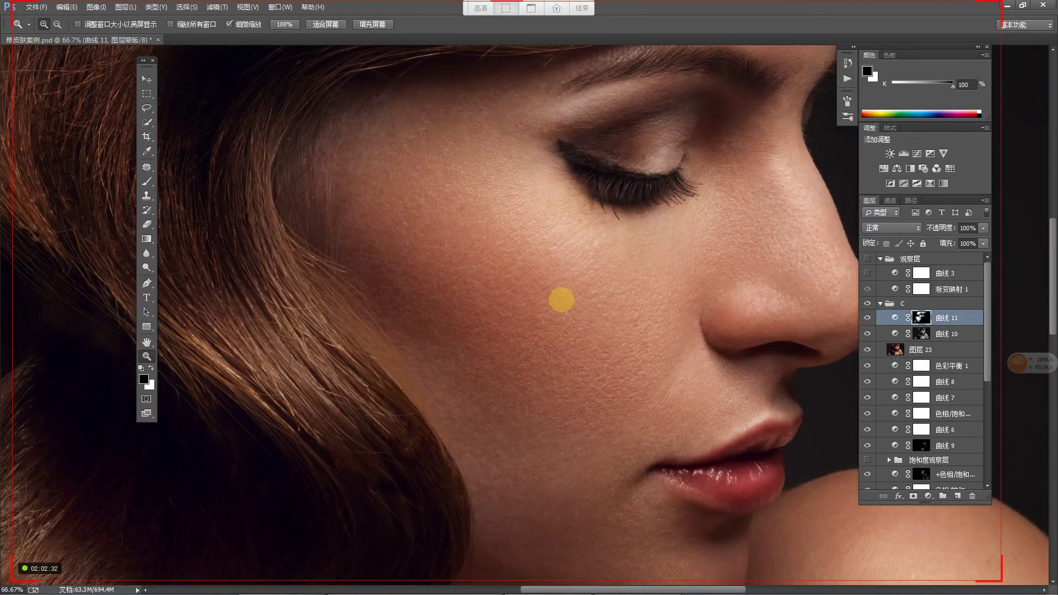
{"action": "left_click", "coordinate": [561, 300]}
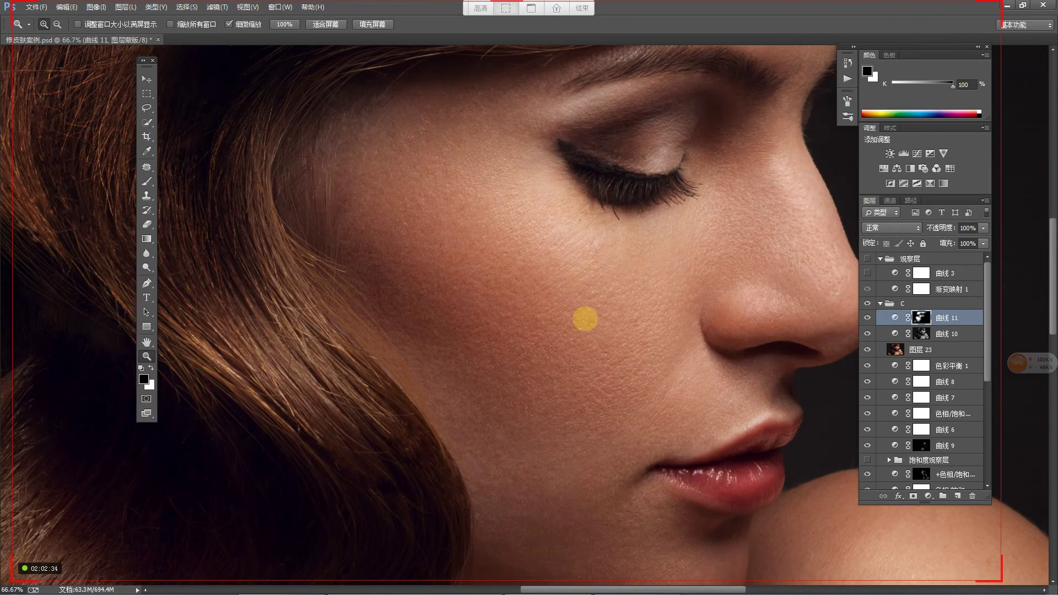
{"action": "left_click_drag", "start_coordinate": [584, 307], "coordinate": [602, 285]}
Step: Check the portrait's saturation with the 饱和度观察层 group shown and hidden, and view the whole picture
{"action": "scroll", "coordinate": [919, 334], "scroll_direction": "down", "scroll_amount": 3}
{"action": "scroll", "coordinate": [908, 334], "scroll_direction": "down", "scroll_amount": 1}
{"action": "left_click", "coordinate": [868, 384]}
{"action": "left_click", "coordinate": [868, 383]}
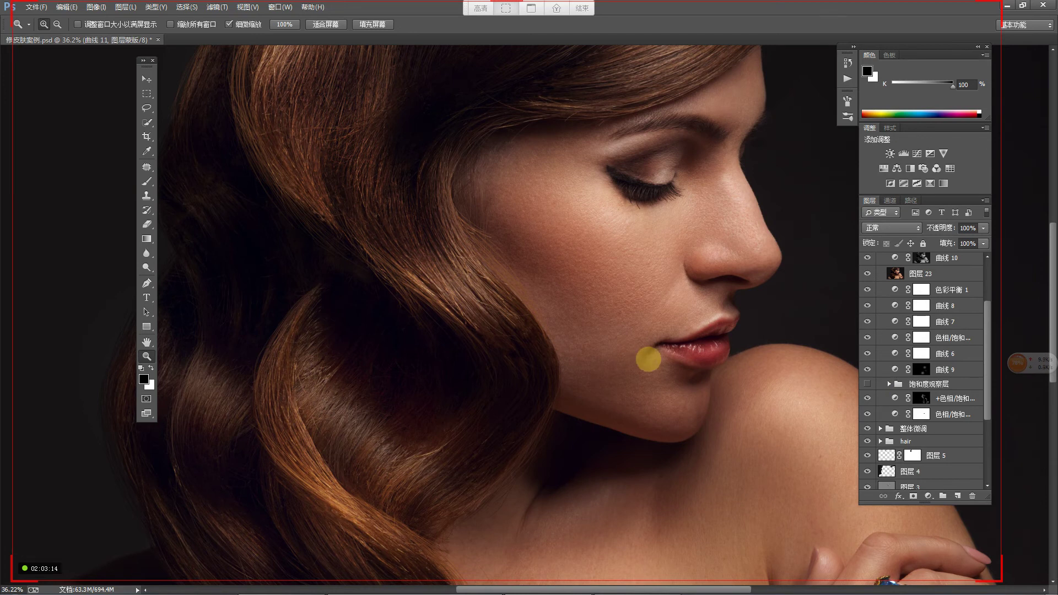
{"action": "left_click_drag", "start_coordinate": [647, 312], "coordinate": [622, 328]}
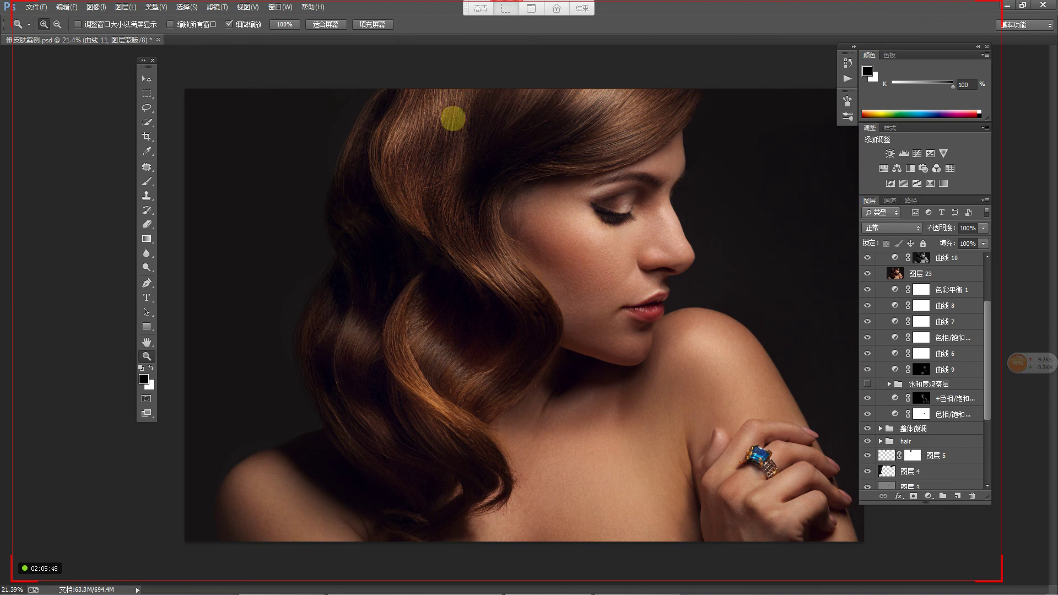
Step: Switch to Windows Explorer, view the contents of the parent folder 0703, and close the folder window
{"action": "mouse_move", "coordinate": [375, 584]}
{"action": "left_click", "coordinate": [399, 522]}
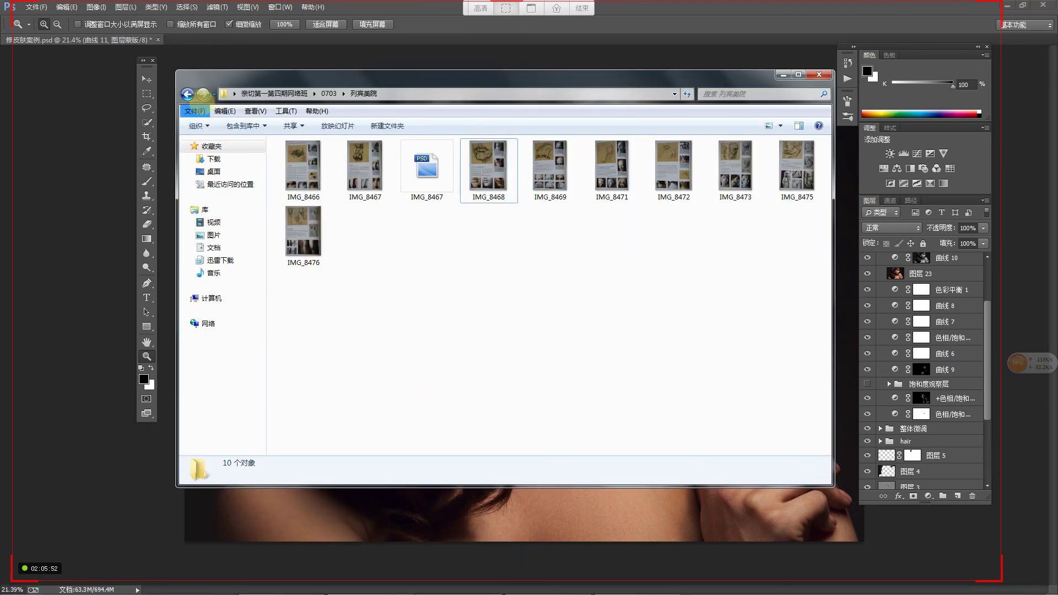
{"action": "left_click", "coordinate": [187, 95]}
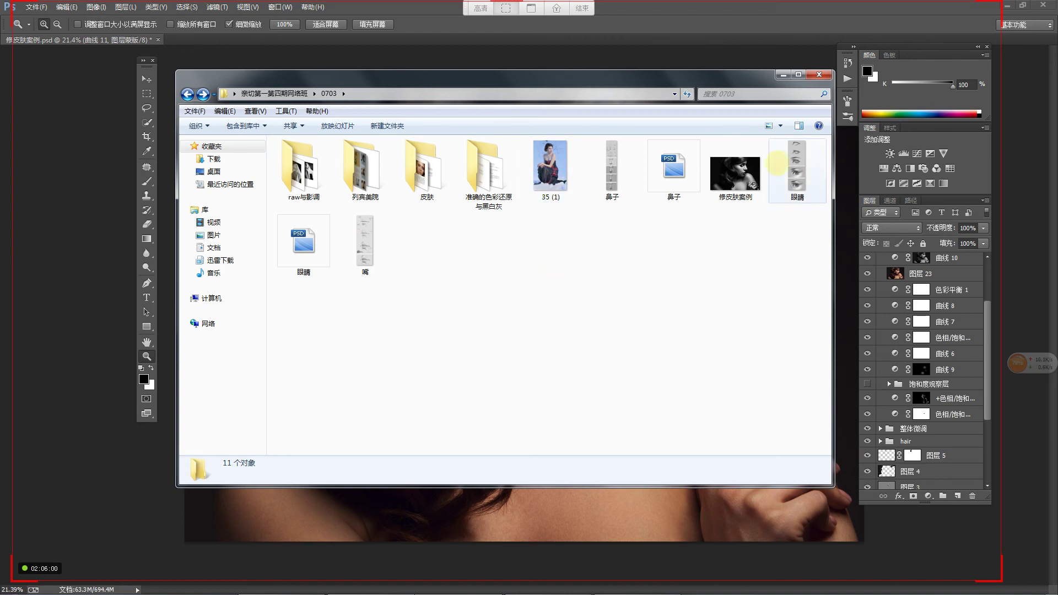
{"action": "left_click", "coordinate": [819, 74]}
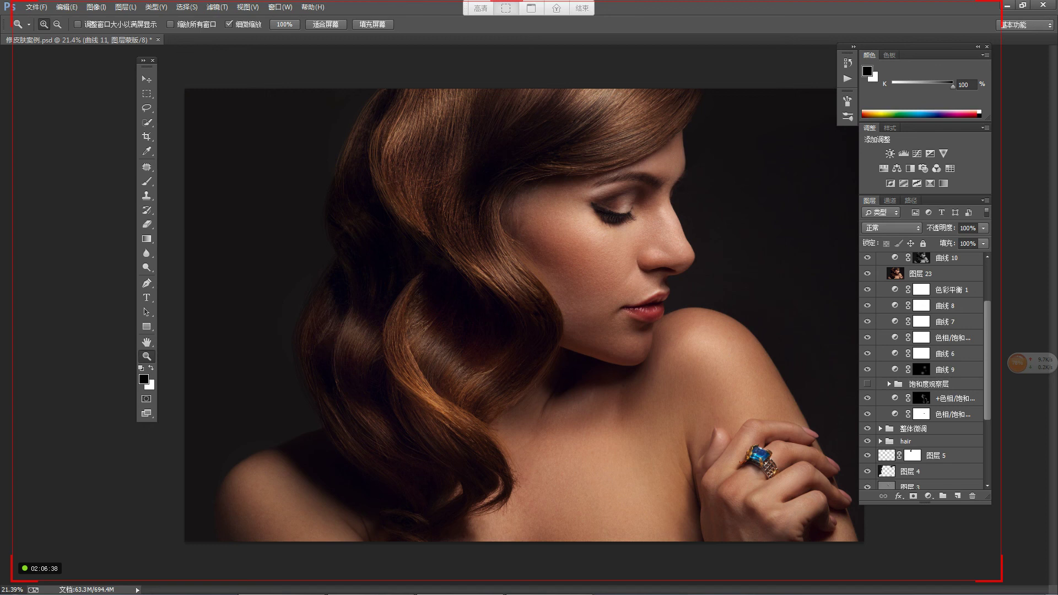
{"action": "scroll", "coordinate": [915, 364], "scroll_direction": "up", "scroll_amount": 3}
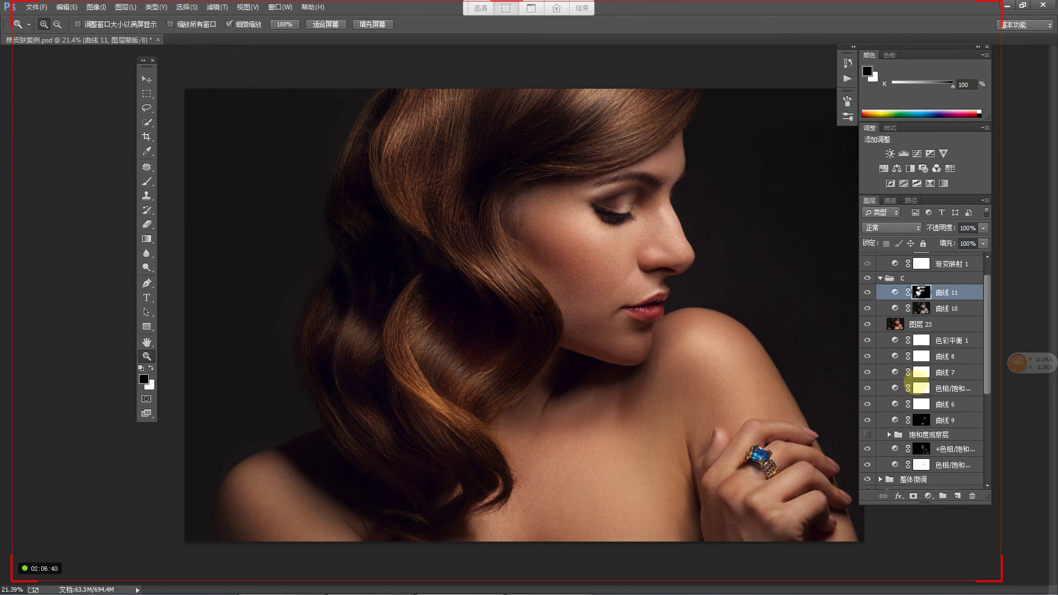
{"action": "scroll", "coordinate": [900, 331], "scroll_direction": "down", "scroll_amount": 2}
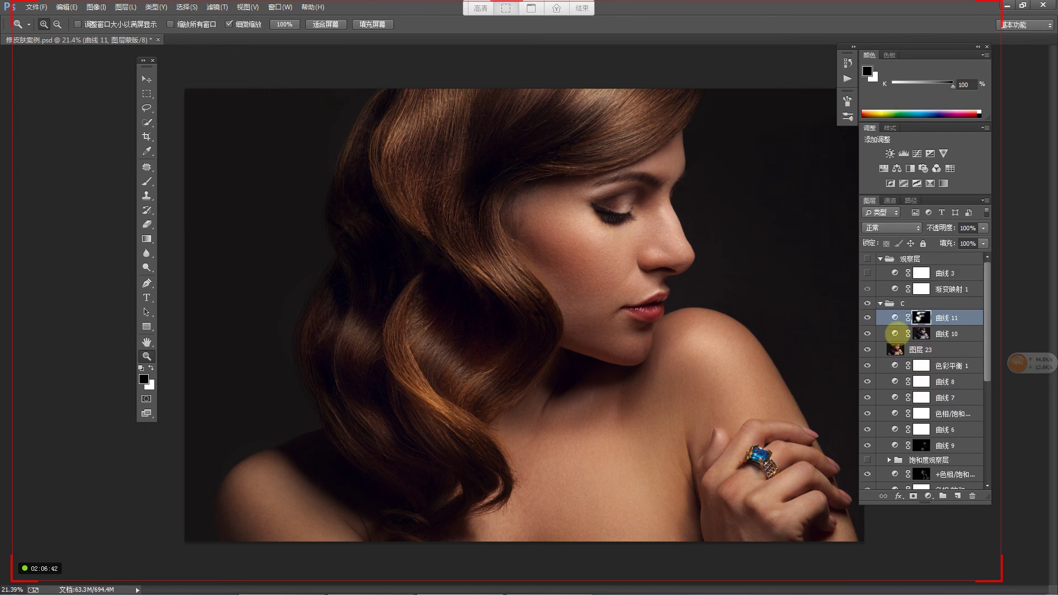
{"action": "scroll", "coordinate": [895, 336], "scroll_direction": "down", "scroll_amount": 6}
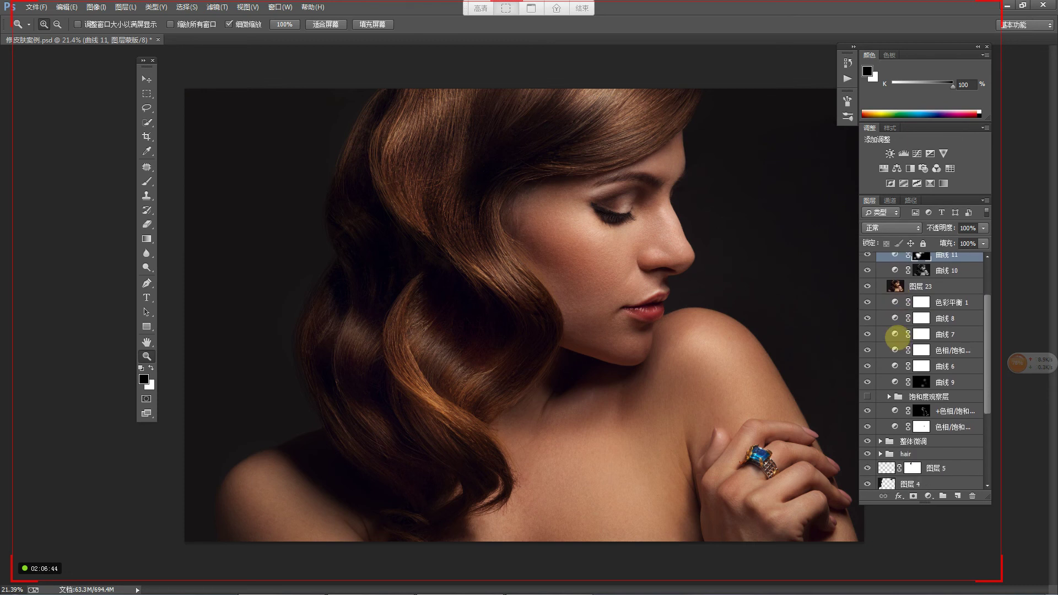
{"action": "scroll", "coordinate": [894, 341], "scroll_direction": "down", "scroll_amount": 1}
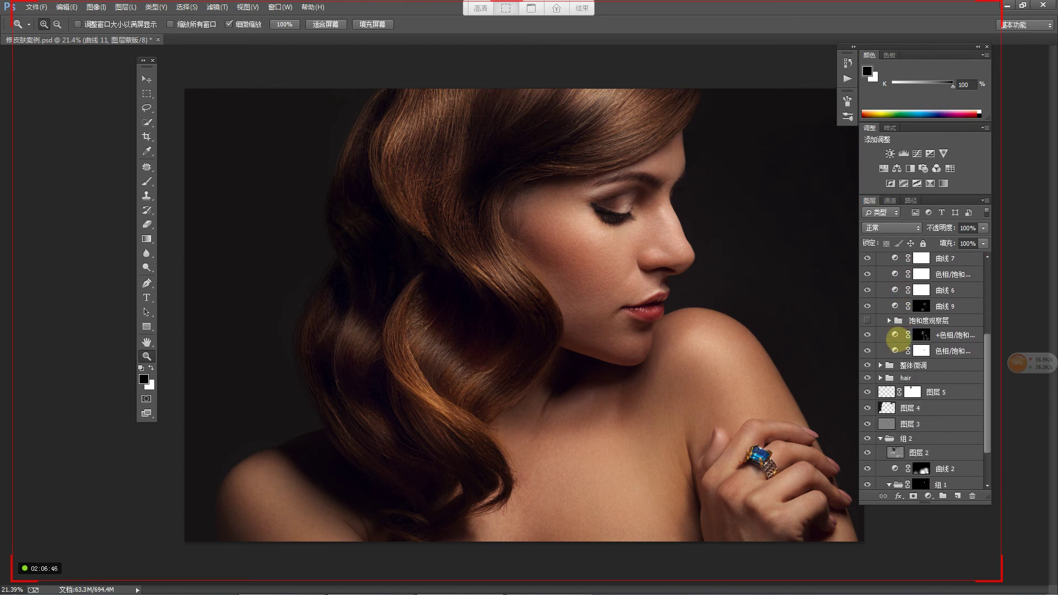